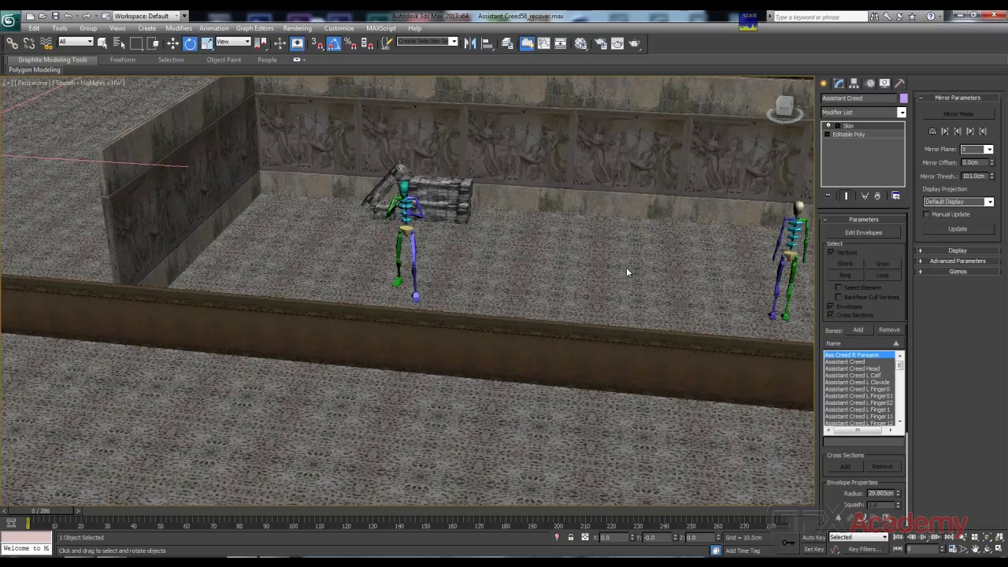
pyautogui.moveTo(626, 270); pyautogui.dragTo(507, 343, button='middle')
pyautogui.moveTo(712, 216); pyautogui.dragTo(374, 338, button='middle')
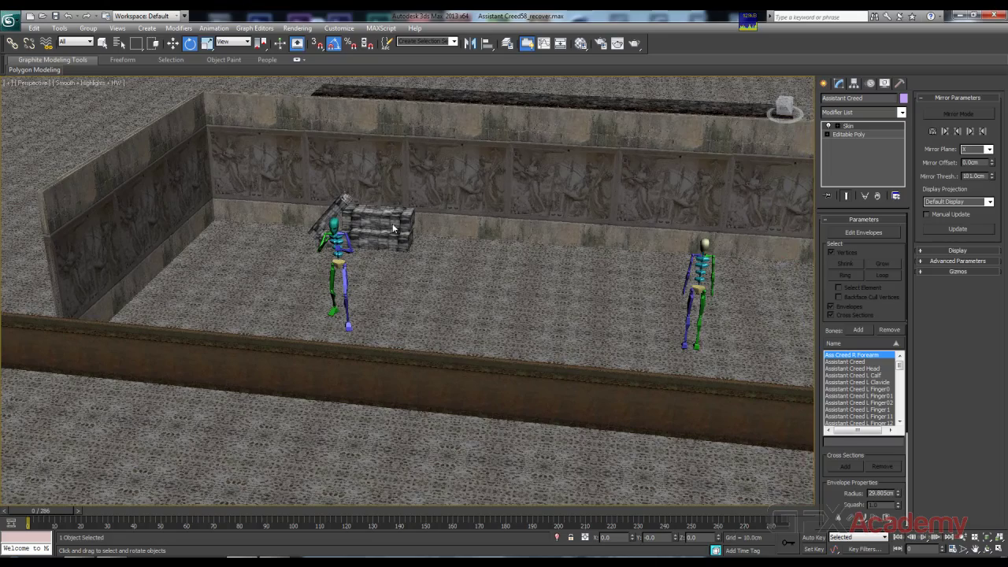
pyautogui.hotkey('shift', 'z')
pyautogui.hotkey('shift', 'z')
pyautogui.hotkey('shift', 'z')
pyautogui.hotkey('shift', 'z')
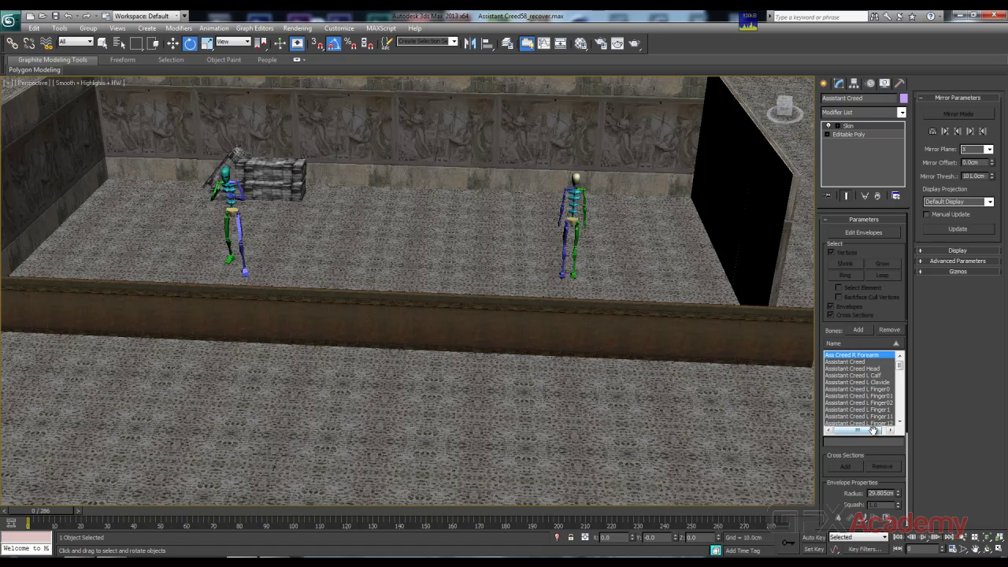
# Step: Check the frame rate in the time configuration without changing it, and compute 20 × 25 in the calculator
pyautogui.click(951, 549)
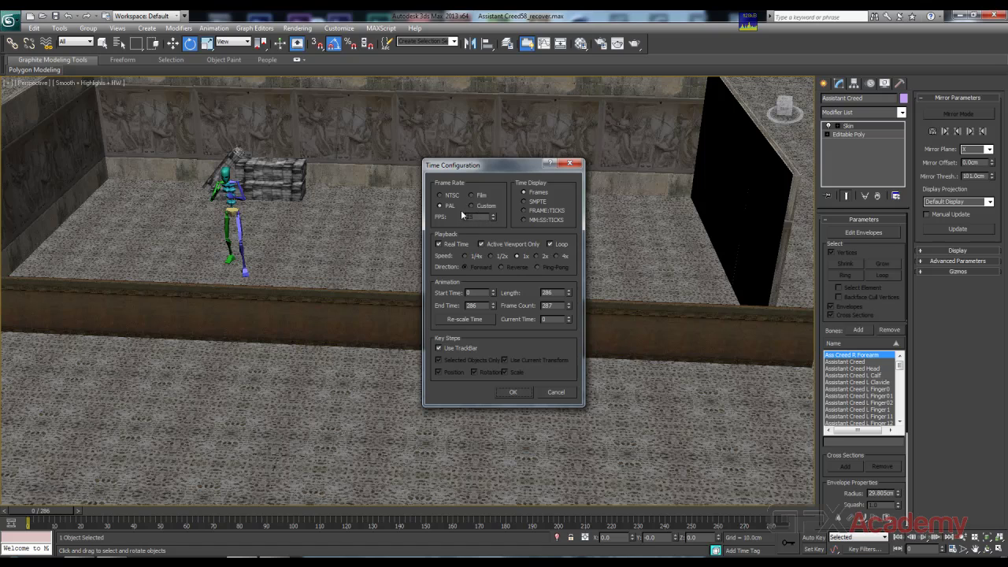
pyautogui.click(556, 392)
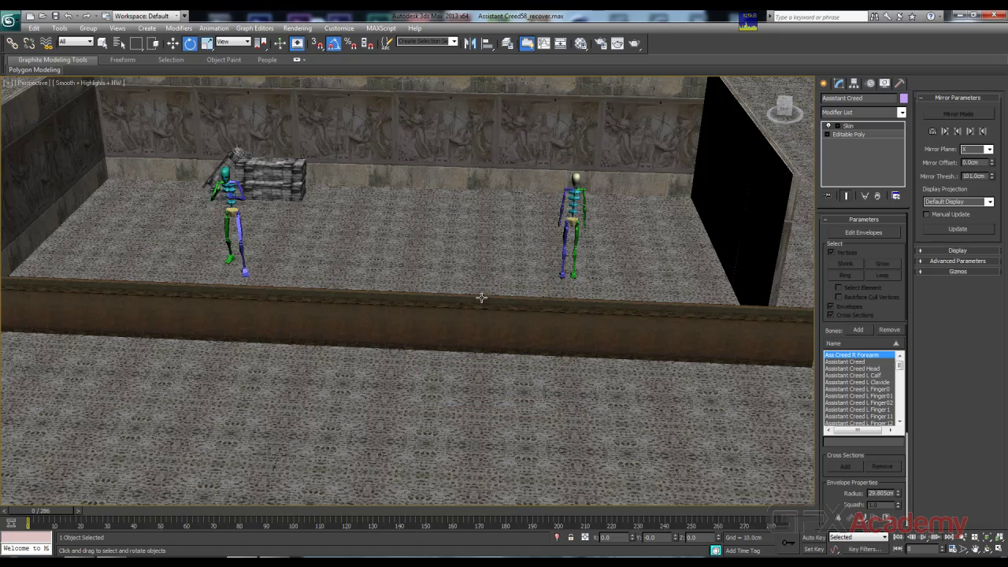
pyautogui.press('XF86Calculator')
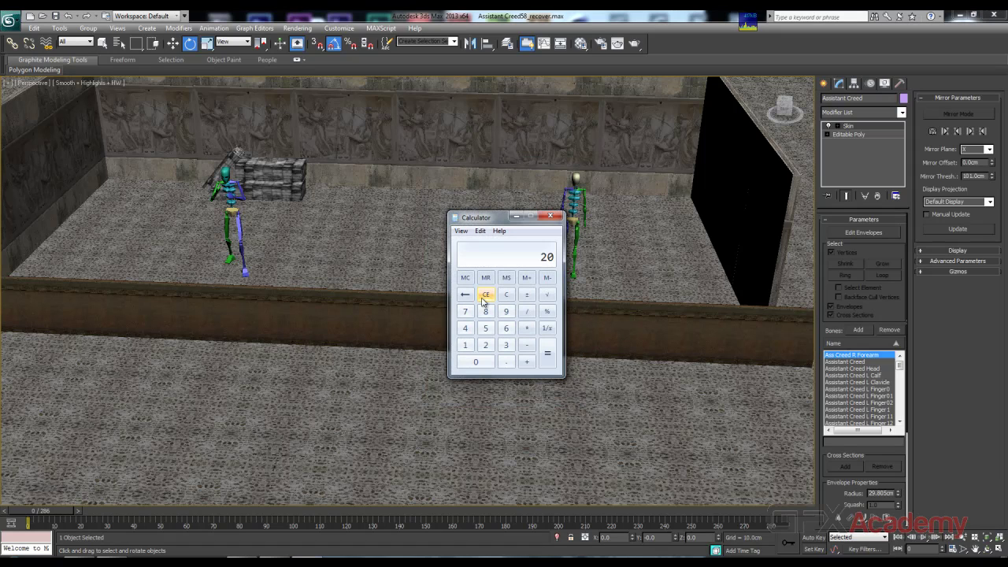
pyautogui.write('*25')
pyautogui.press('Return')
pyautogui.click(550, 217)
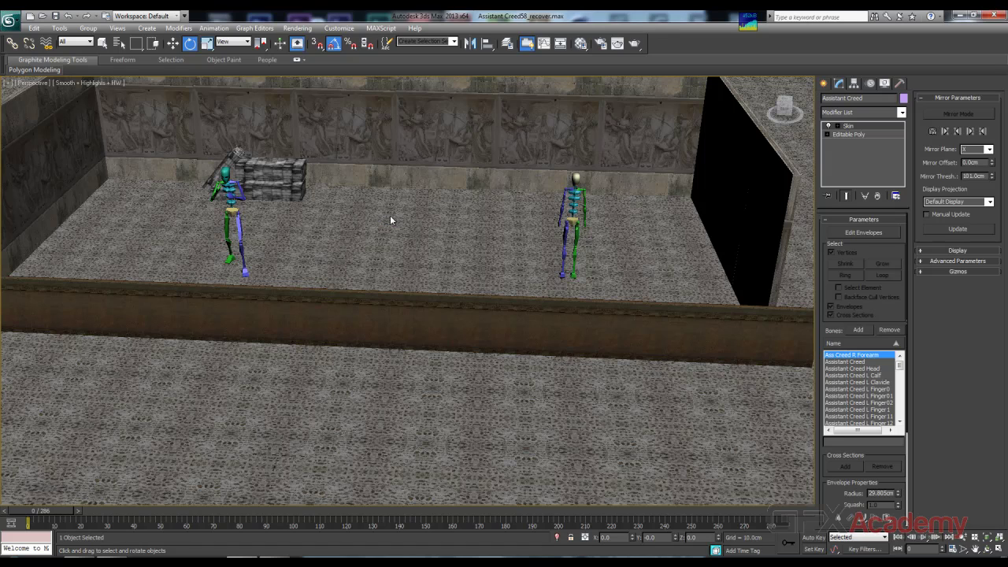
# Step: Create a cylinder with AutoGrid on the floor between the two skeletons, about 99.5 cm in radius and 627 cm high
pyautogui.click(825, 83)
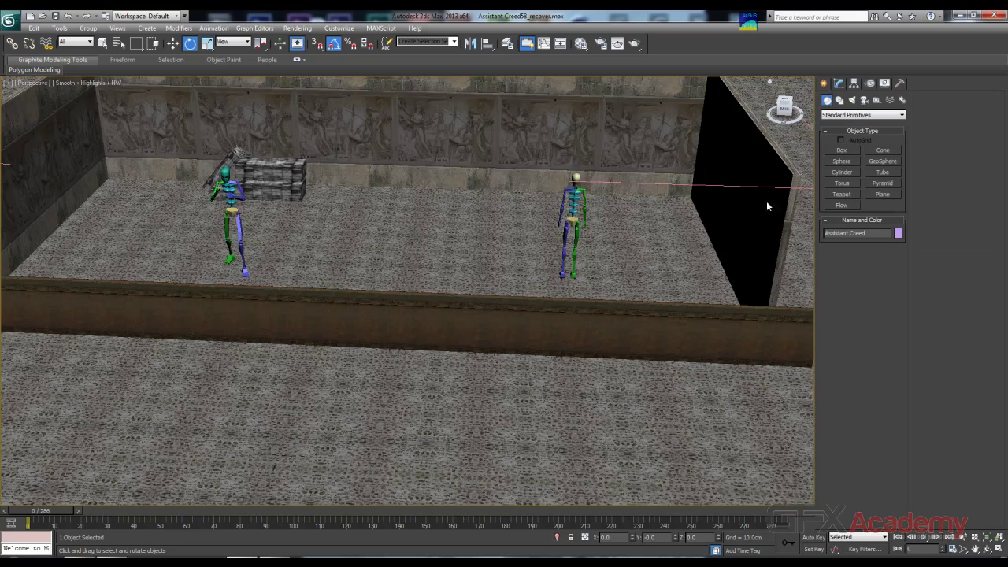
pyautogui.keyDown('alt'); pyautogui.moveTo(669, 222); pyautogui.dragTo(607, 252, button='middle'); pyautogui.keyUp('alt')
pyautogui.moveTo(735, 191); pyautogui.dragTo(524, 268, button='middle')
pyautogui.moveTo(738, 142)
pyautogui.mouseDown(button='middle')
pyautogui.moveTo(347, 268)
pyautogui.moveTo(167, 358)
pyautogui.mouseUp(button='middle')
pyautogui.moveTo(524, 307); pyautogui.dragTo(462, 313, button='middle')
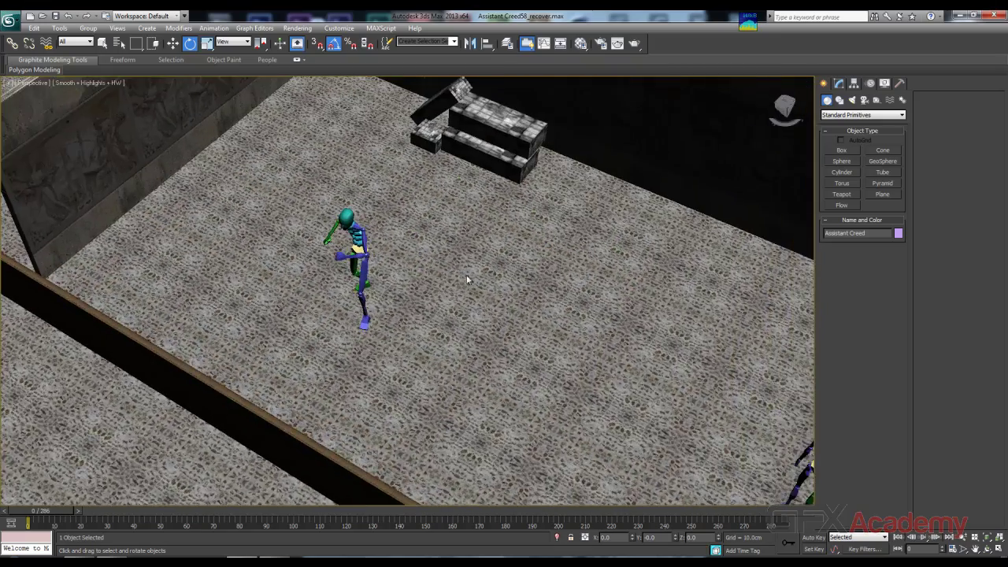
pyautogui.moveTo(709, 165)
pyautogui.mouseDown(button='middle')
pyautogui.moveTo(526, 219)
pyautogui.moveTo(437, 286)
pyautogui.moveTo(447, 291)
pyautogui.moveTo(359, 232)
pyautogui.moveTo(479, 318)
pyautogui.mouseUp(button='middle')
pyautogui.moveTo(401, 221); pyautogui.dragTo(536, 308, button='middle')
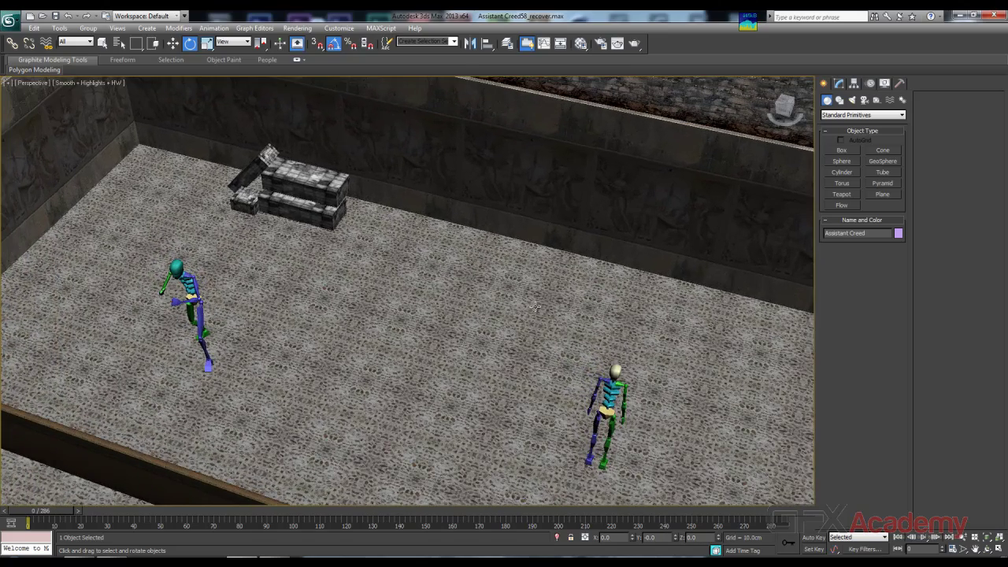
pyautogui.click(841, 161)
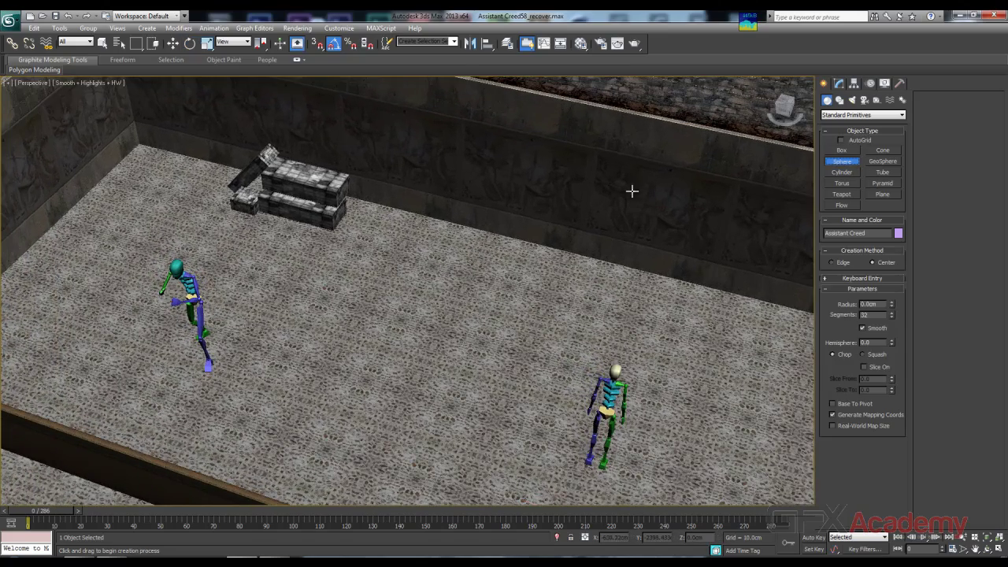
pyautogui.click(849, 172)
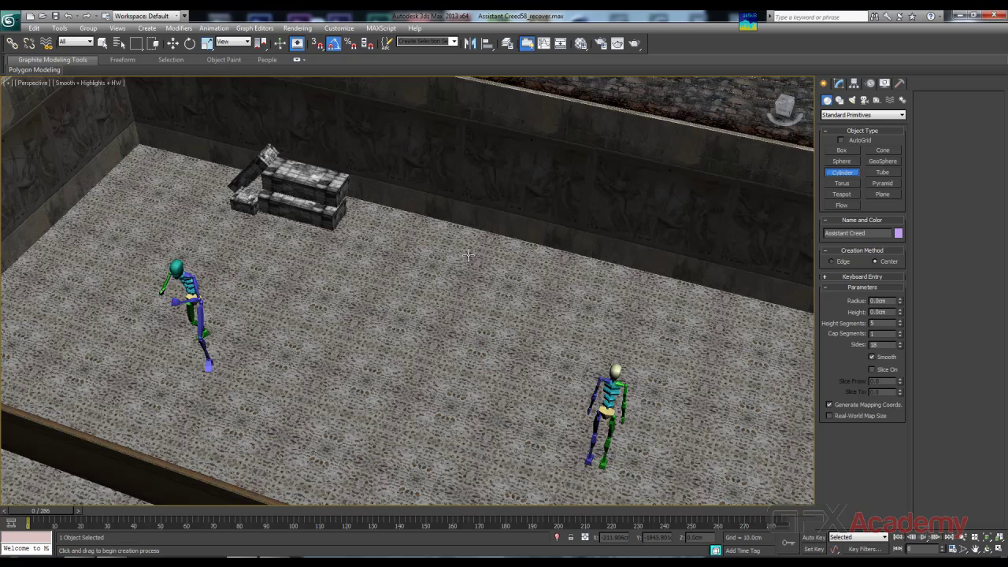
pyautogui.click(840, 140)
pyautogui.moveTo(473, 263); pyautogui.dragTo(504, 268)
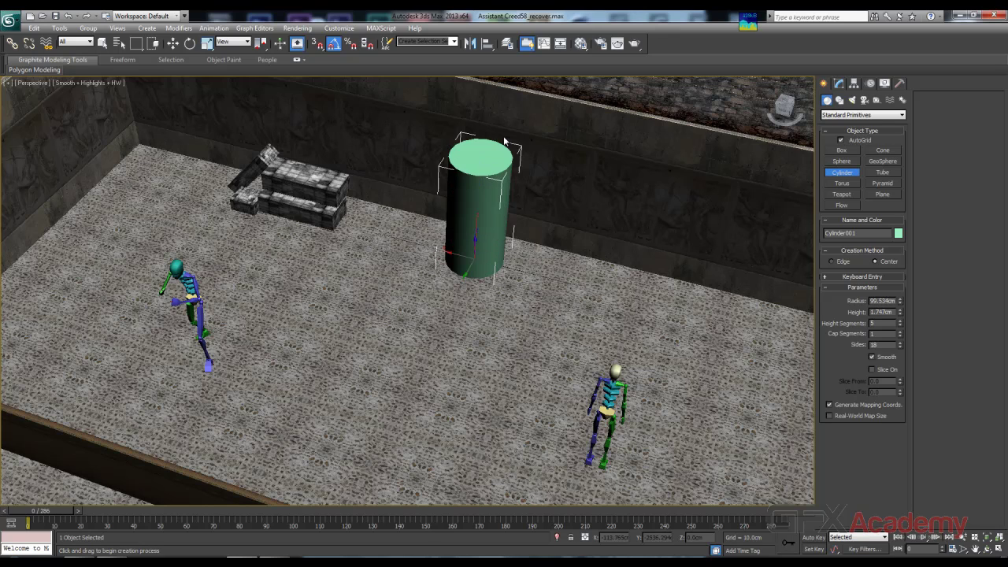
pyautogui.click(513, 87)
# Step: Activate the Move tool and display edged faces on the shaded models in the viewport
pyautogui.keyDown('alt'); pyautogui.moveTo(429, 317); pyautogui.dragTo(459, 291, button='middle'); pyautogui.keyUp('alt')
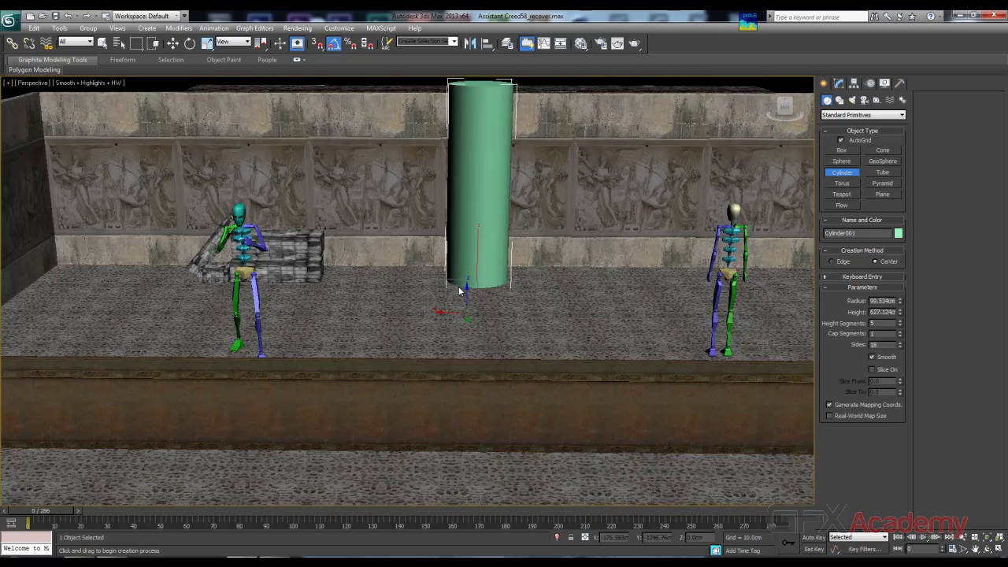
pyautogui.moveTo(482, 174); pyautogui.dragTo(461, 252, button='middle')
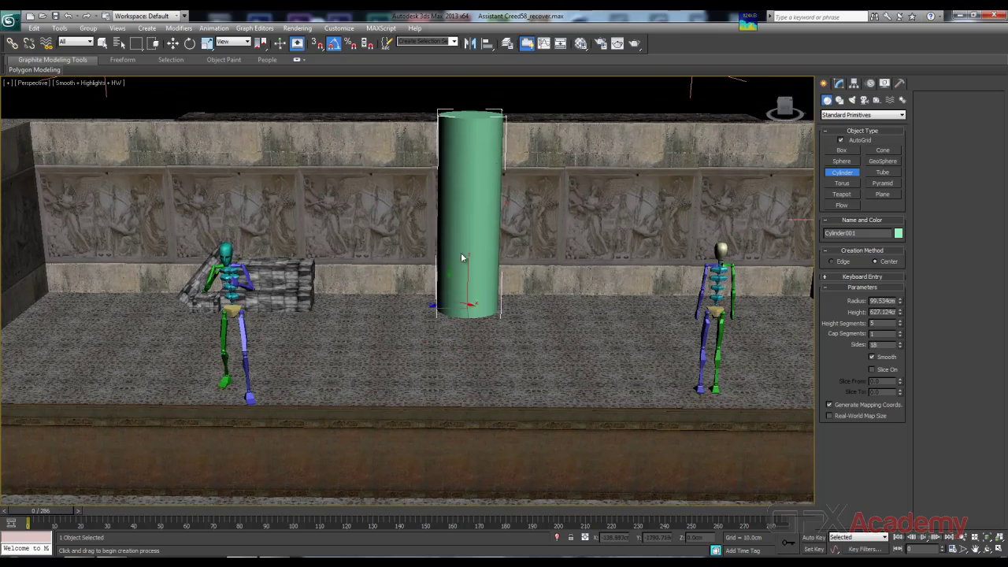
pyautogui.click(174, 46)
pyautogui.press('F4')
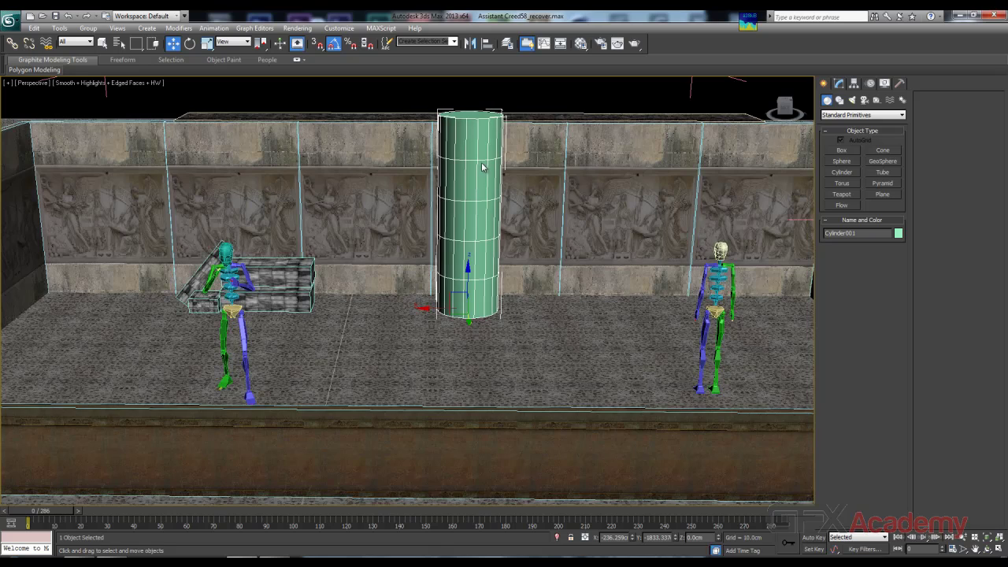
pyautogui.moveTo(482, 163); pyautogui.dragTo(486, 180, button='middle')
pyautogui.scroll(2, 489, 178)
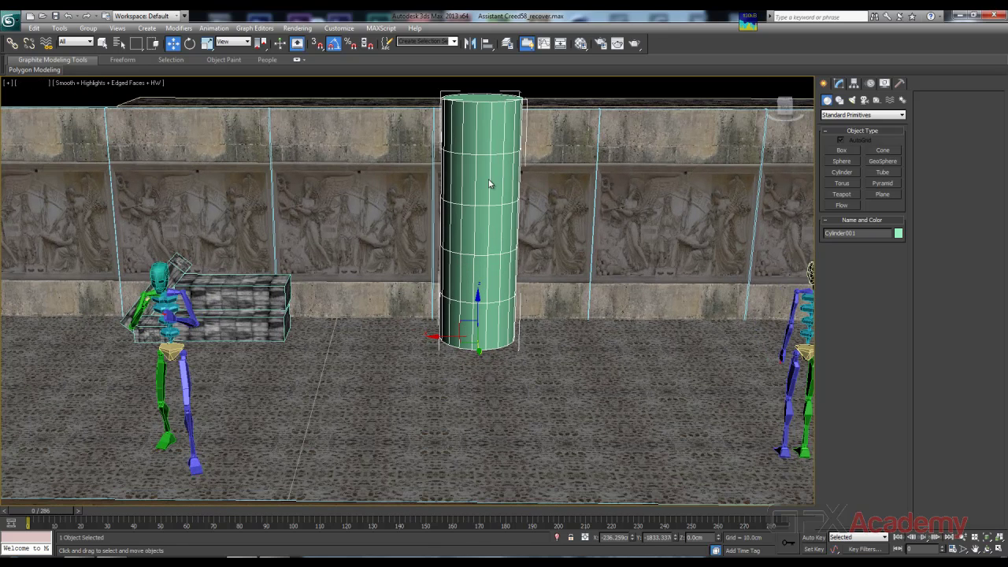
# Step: Rename the cylinder as Terso and change its object color to red
pyautogui.click(866, 232)
pyautogui.write('Torso')
pyautogui.click(898, 234)
pyautogui.click(422, 283)
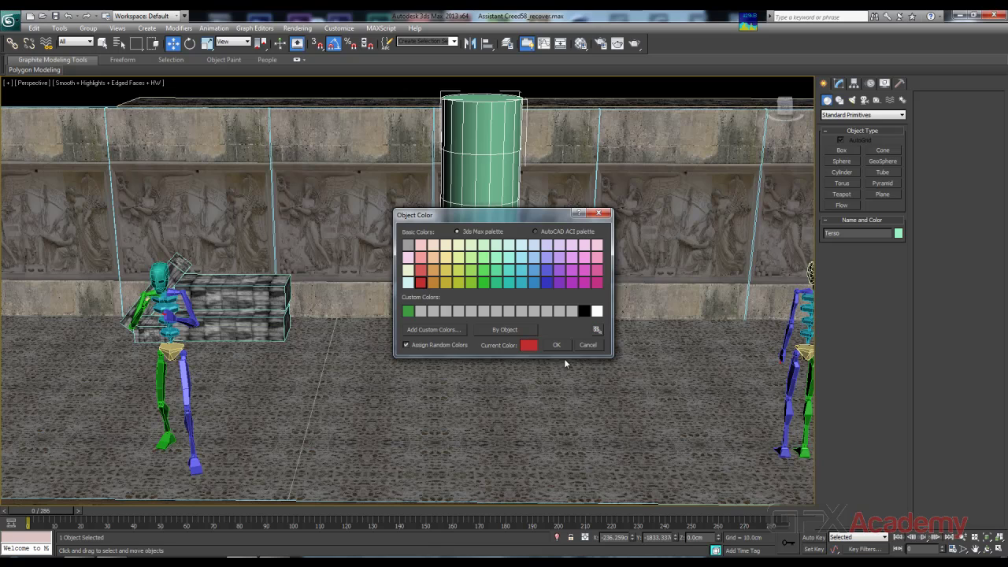
pyautogui.click(556, 344)
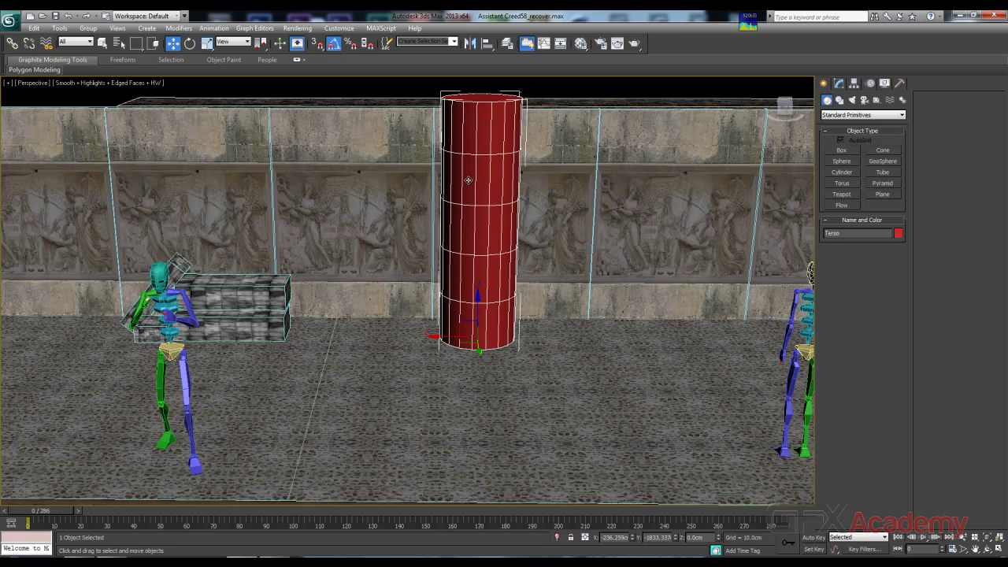
# Step: Convert the red cylinder to an Editable Poly
pyautogui.rightClick(493, 162)
pyautogui.moveTo(559, 258)
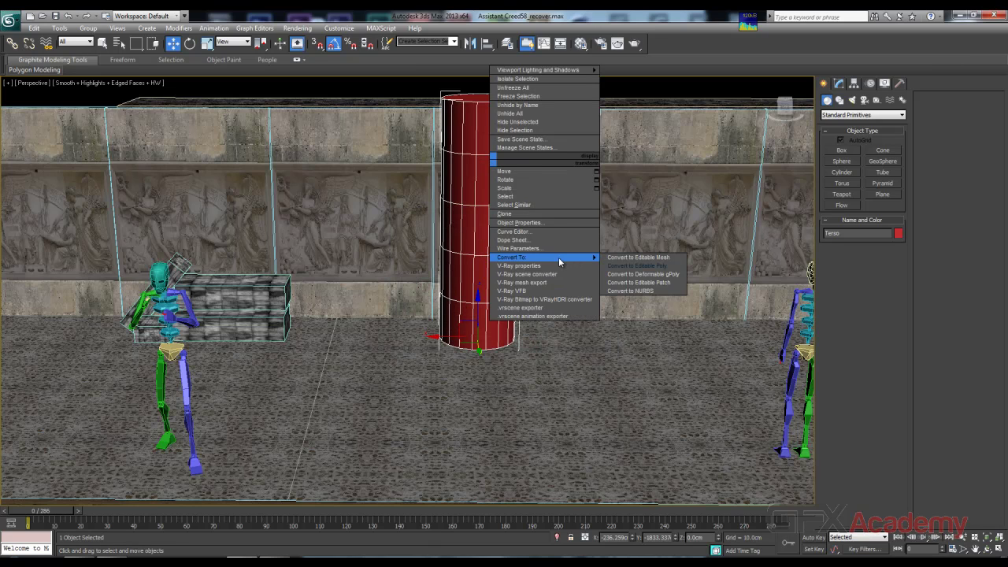
pyautogui.click(650, 266)
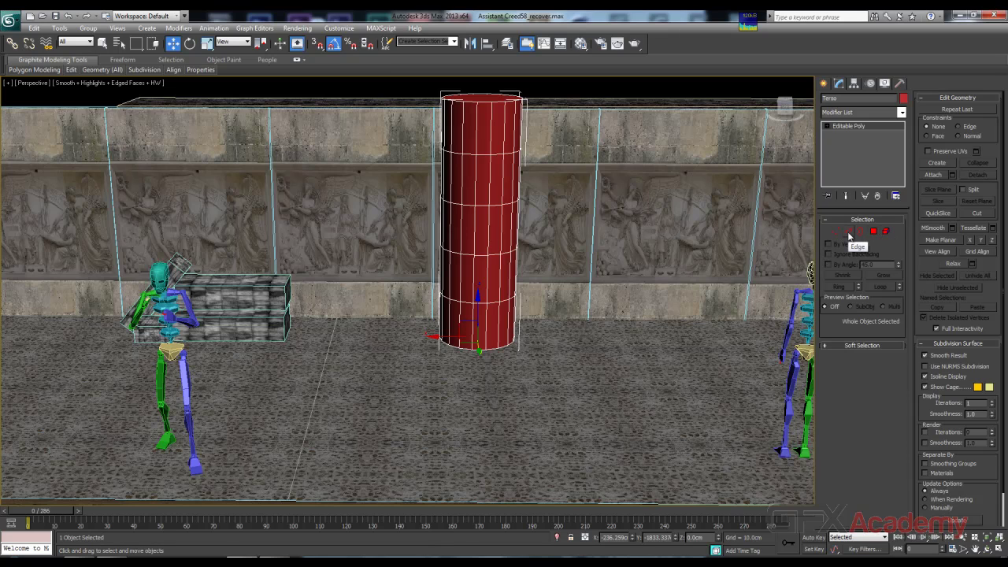
# Step: Select all the vertical edges around the cylinder's side by expanding one edge with Loop and Ring
pyautogui.click(849, 233)
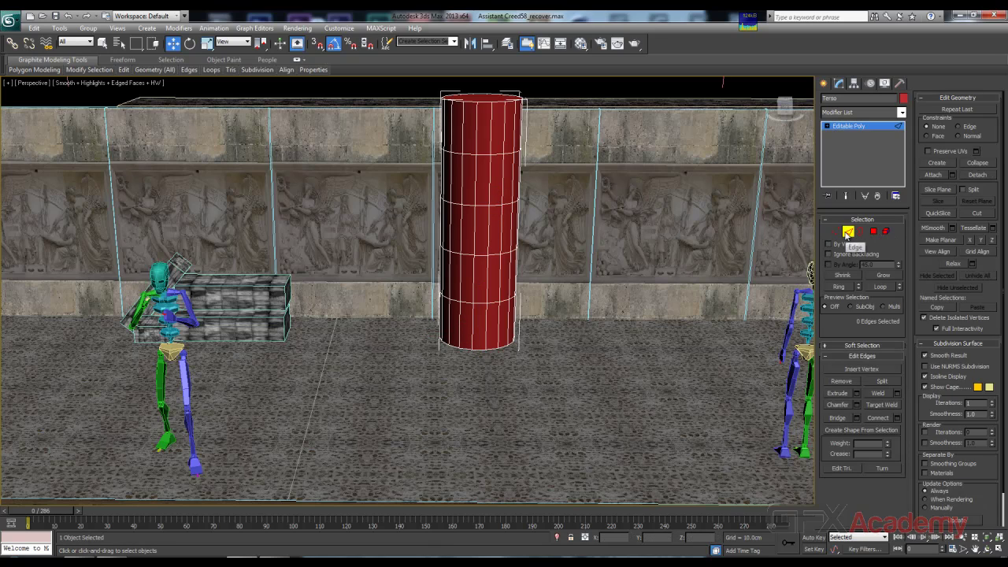
pyautogui.click(488, 189)
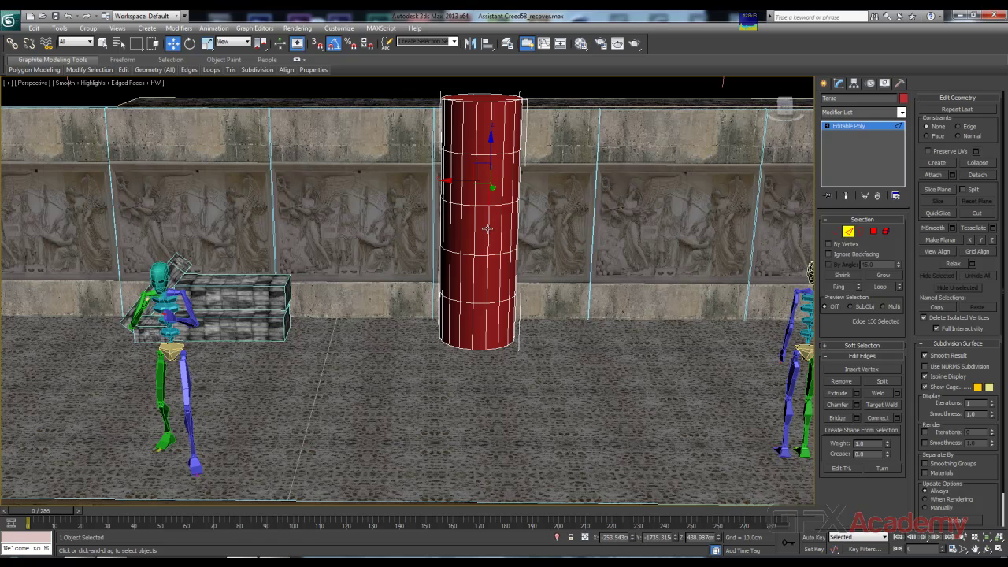
pyautogui.click(490, 186)
pyautogui.click(882, 288)
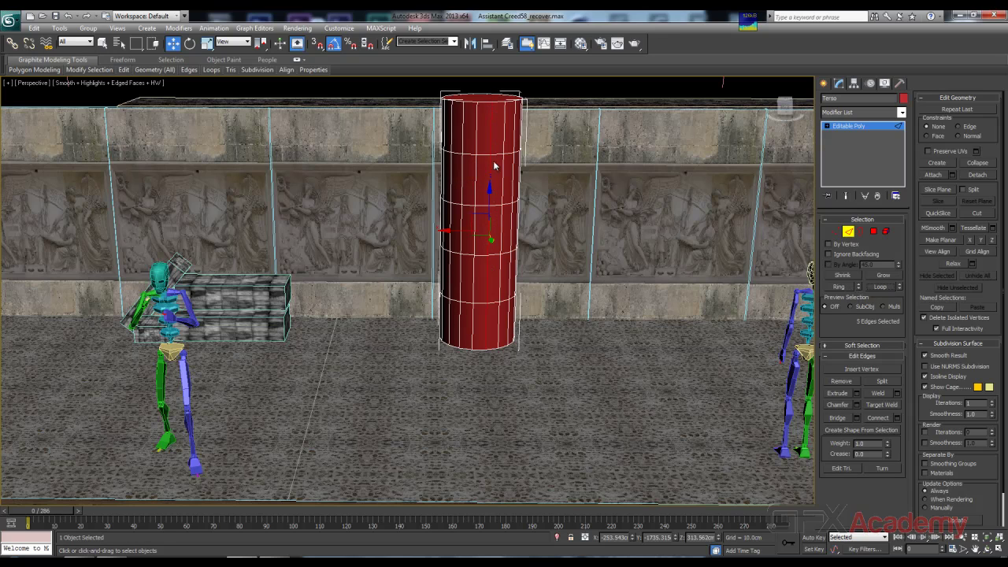
pyautogui.click(839, 287)
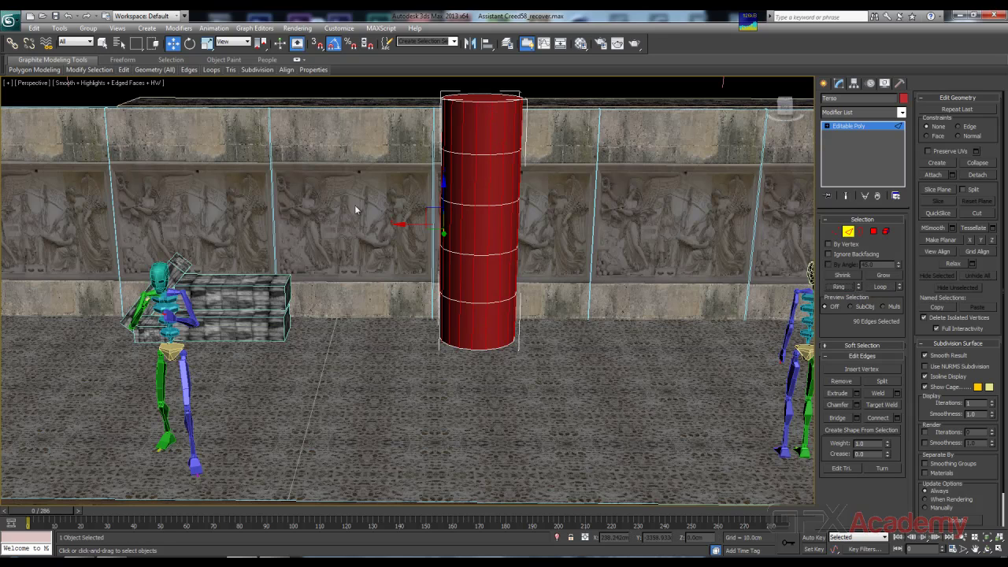
# Step: Extrude the selected vertical edges outward by about 45 cm to form gear-like ridges around the cylinder
pyautogui.moveTo(471, 223)
pyautogui.keyDown('alt'); pyautogui.mouseDown(button='middle')
pyautogui.moveTo(551, 221)
pyautogui.moveTo(517, 198)
pyautogui.moveTo(430, 225)
pyautogui.moveTo(425, 246)
pyautogui.moveTo(603, 228)
pyautogui.moveTo(463, 225)
pyautogui.moveTo(494, 228)
pyautogui.moveTo(485, 224)
pyautogui.mouseUp(button='middle'); pyautogui.keyUp('alt')
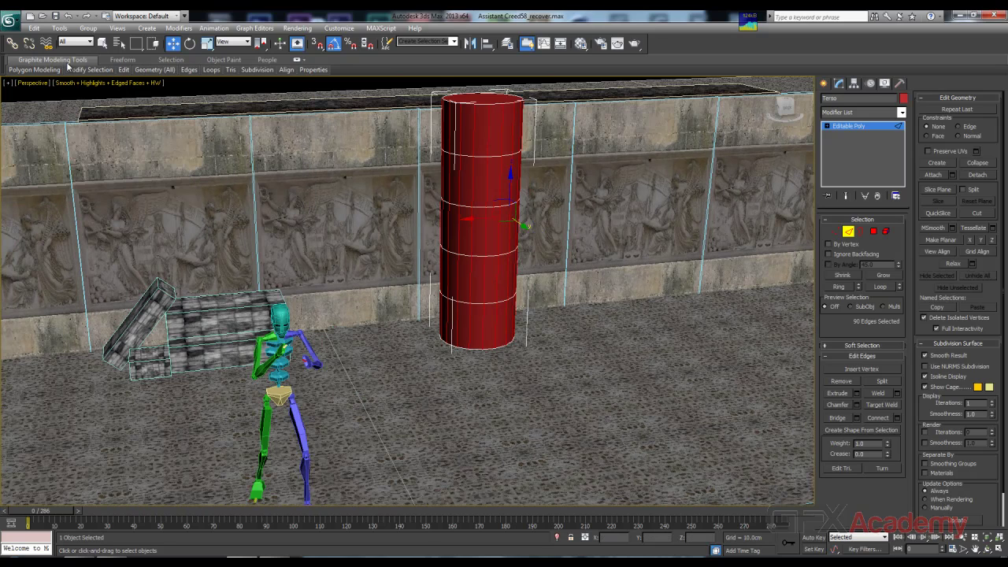
pyautogui.moveTo(190, 71)
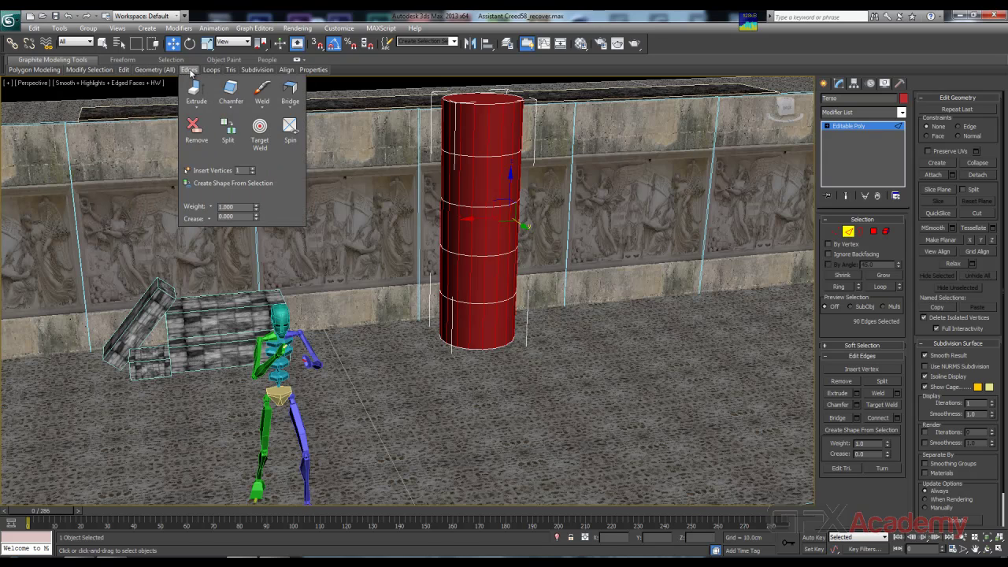
pyautogui.moveTo(144, 70)
pyautogui.click(196, 109)
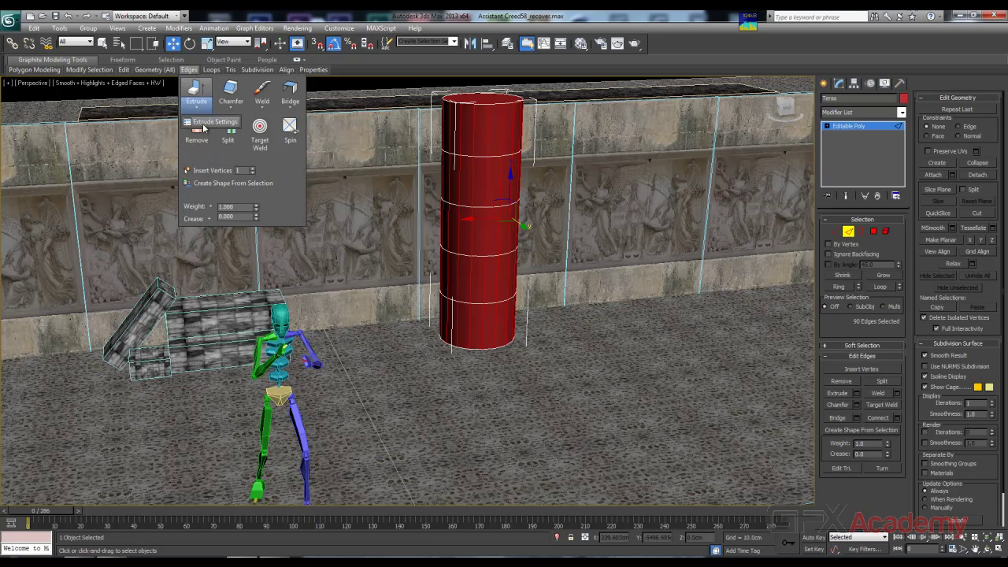
pyautogui.click(214, 123)
pyautogui.keyDown('alt'); pyautogui.moveTo(585, 324); pyautogui.dragTo(488, 249, button='middle'); pyautogui.keyUp('alt')
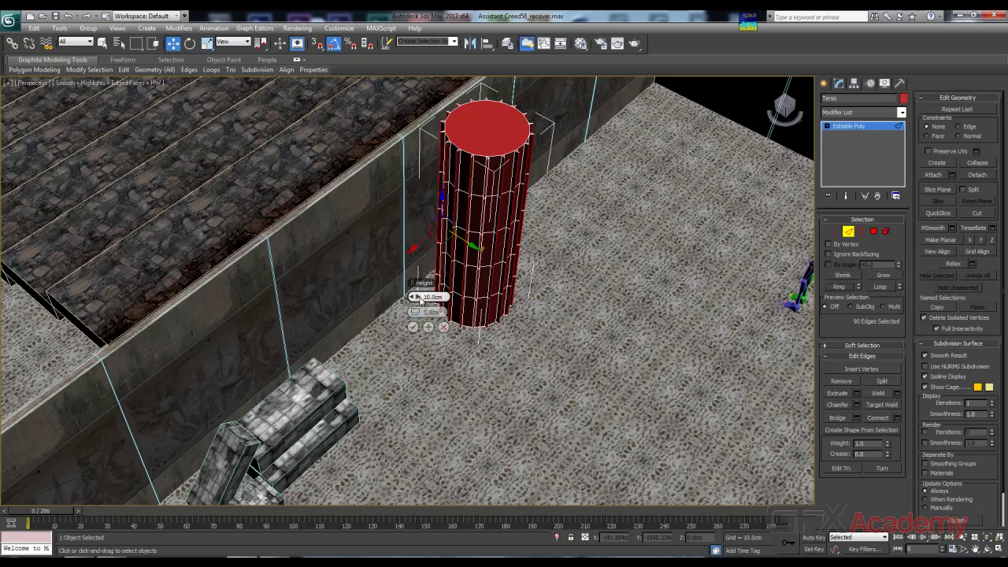
pyautogui.moveTo(417, 298); pyautogui.dragTo(590, 305)
pyautogui.keyDown('alt'); pyautogui.moveTo(538, 288); pyautogui.dragTo(484, 247, button='middle'); pyautogui.keyUp('alt')
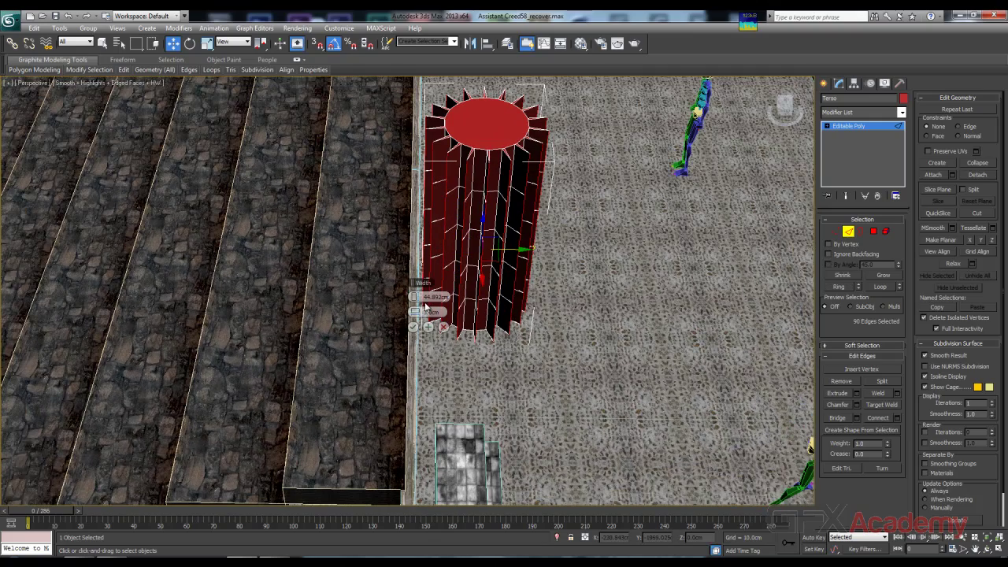
pyautogui.moveTo(418, 297); pyautogui.dragTo(417, 292)
pyautogui.click(413, 326)
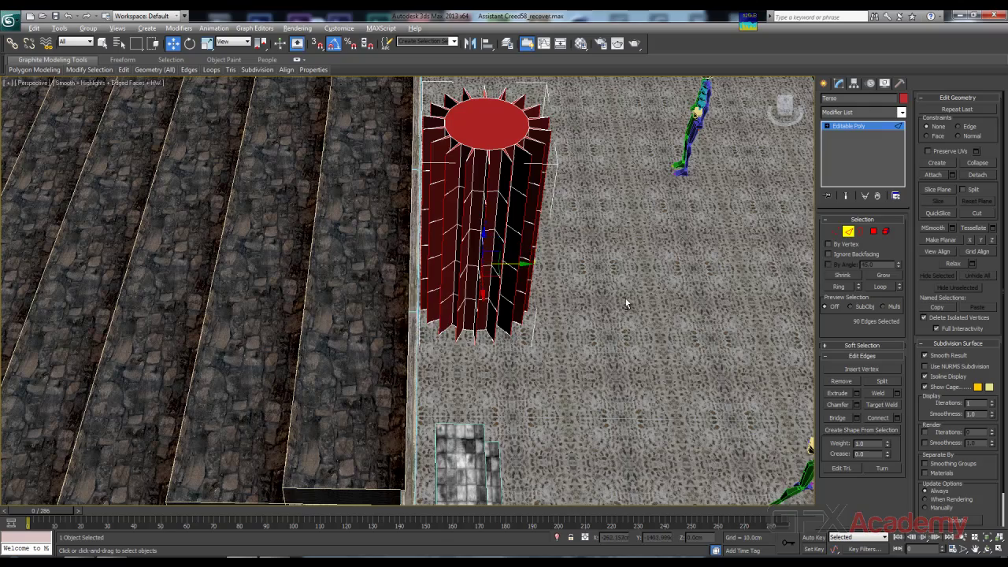
# Step: Leave edge editing on the ridged cylinder and turn off the edged faces display
pyautogui.keyDown('alt'); pyautogui.moveTo(625, 300); pyautogui.dragTo(521, 276, button='middle'); pyautogui.keyUp('alt')
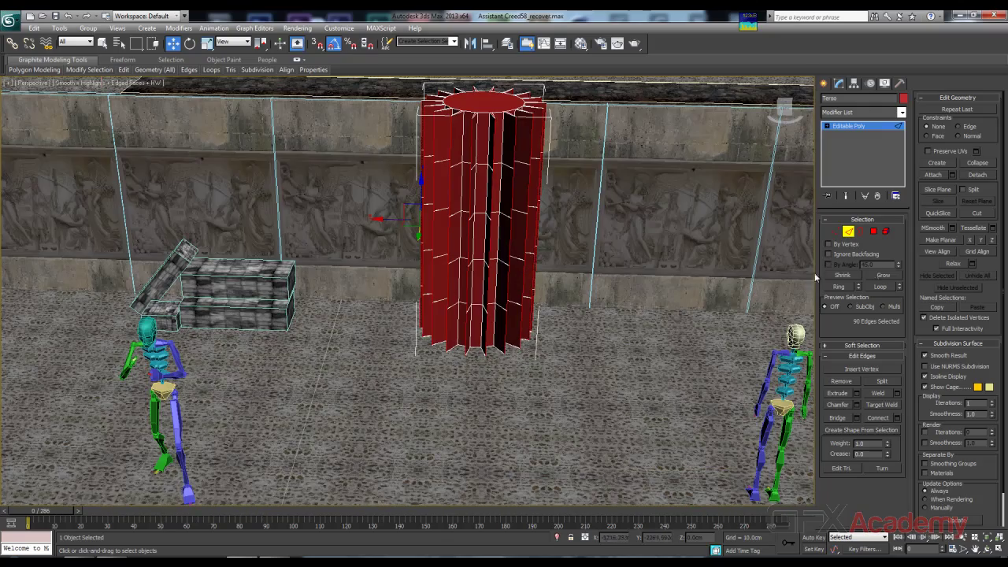
pyautogui.click(849, 231)
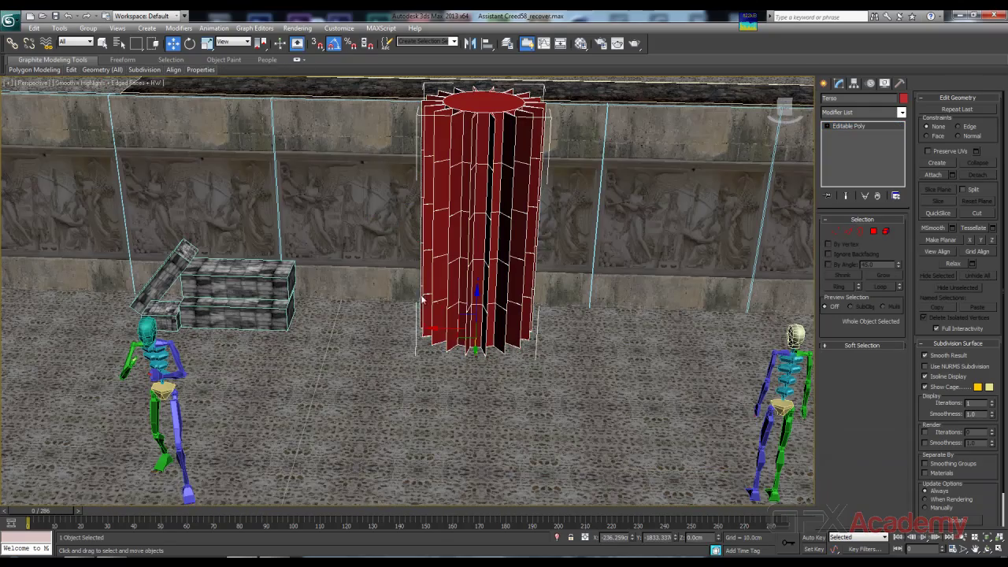
pyautogui.keyDown('alt'); pyautogui.moveTo(422, 300); pyautogui.dragTo(458, 281, button='middle'); pyautogui.keyUp('alt')
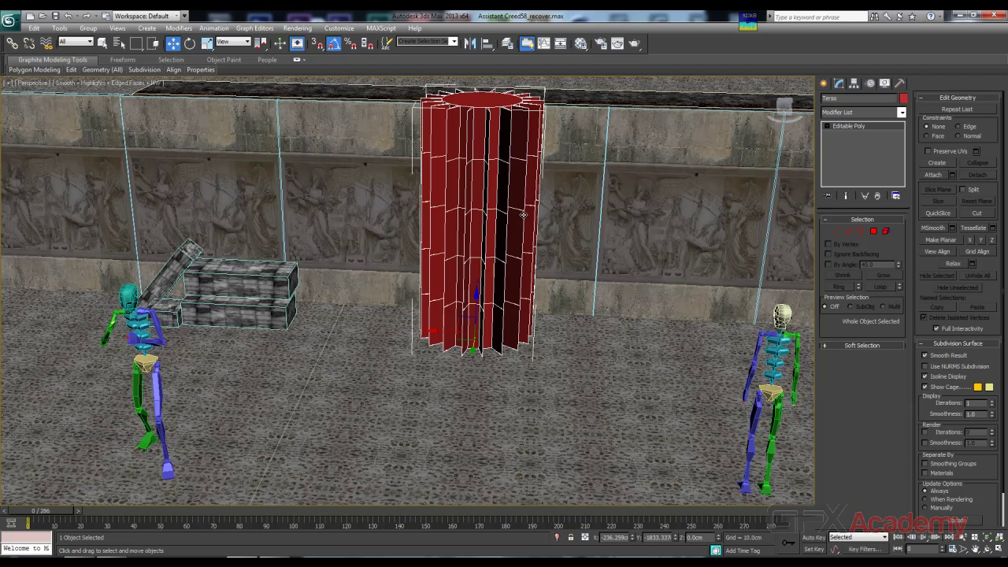
pyautogui.press('F4')
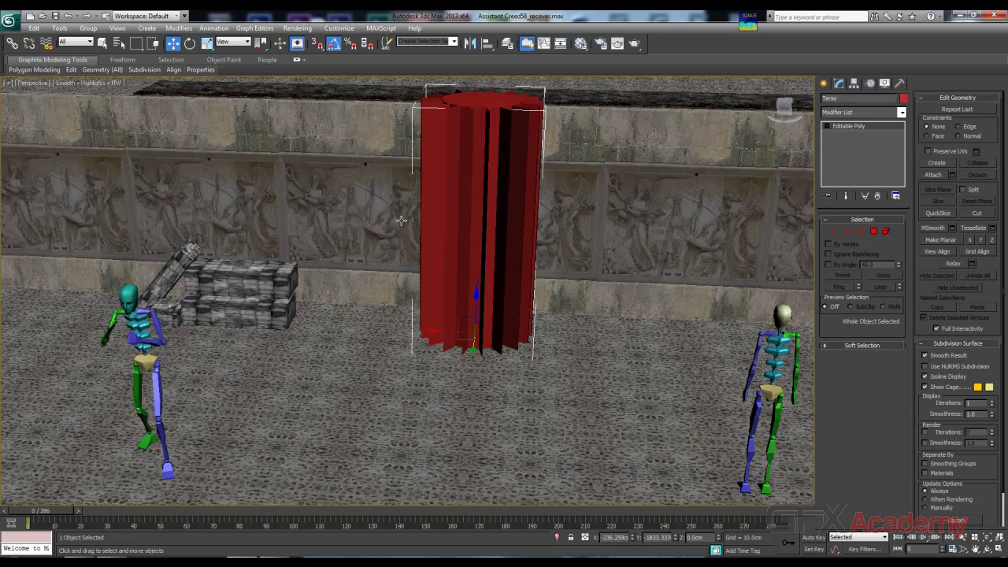
pyautogui.keyDown('alt'); pyautogui.moveTo(440, 305); pyautogui.dragTo(468, 286, button='middle'); pyautogui.keyUp('alt')
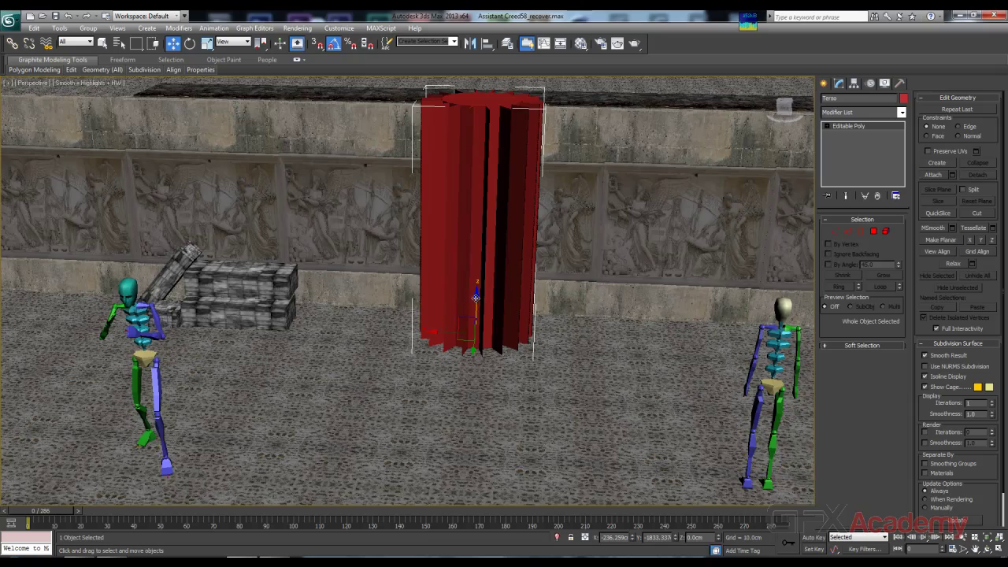
# Step: With Auto Key on, rotate the ridged red cylinder about 360 degrees around its vertical axis at frame 25
pyautogui.keyDown('alt'); pyautogui.moveTo(475, 288); pyautogui.dragTo(429, 351, button='middle'); pyautogui.keyUp('alt')
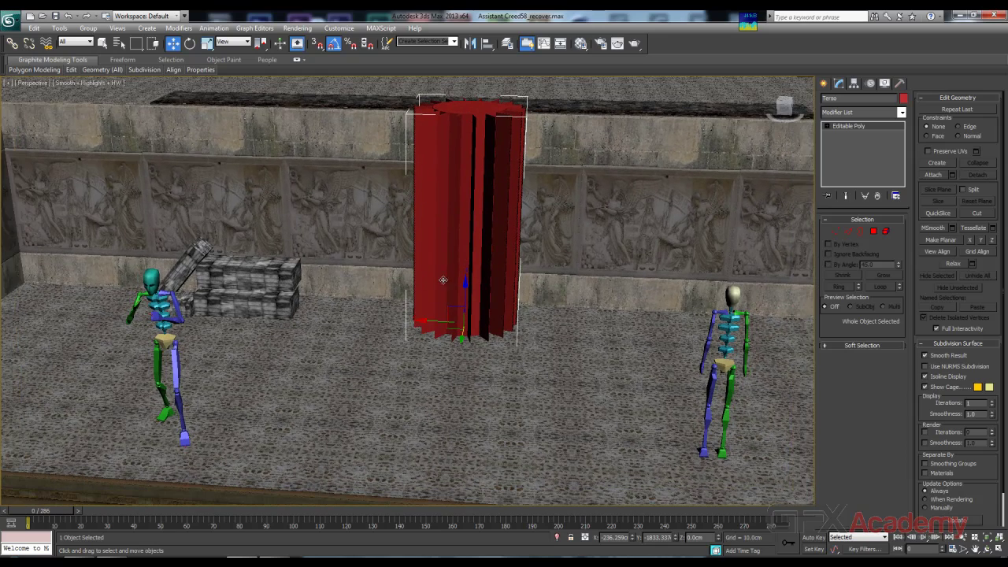
pyautogui.keyDown('alt'); pyautogui.moveTo(466, 292); pyautogui.dragTo(429, 300, button='middle'); pyautogui.keyUp('alt')
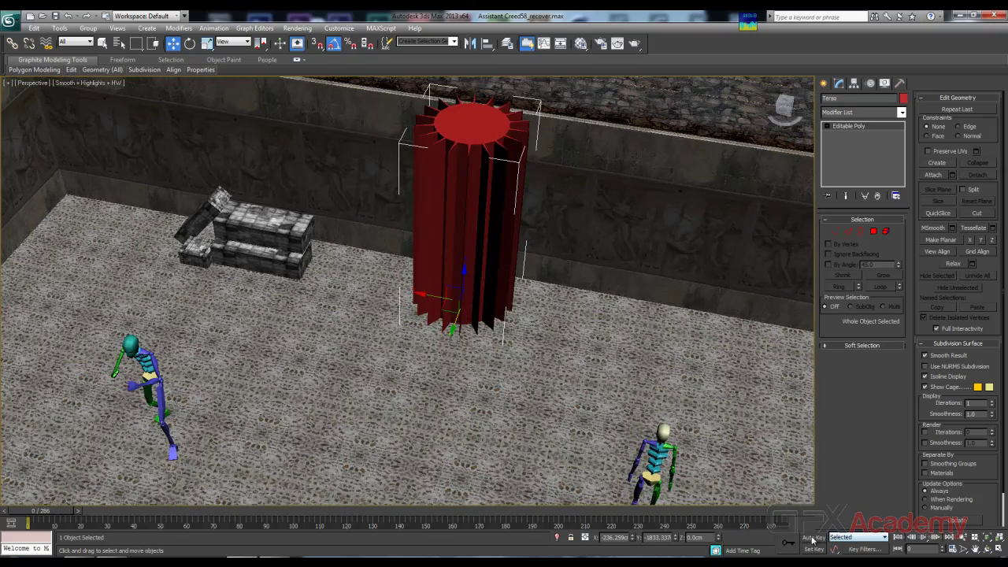
pyautogui.press('n')
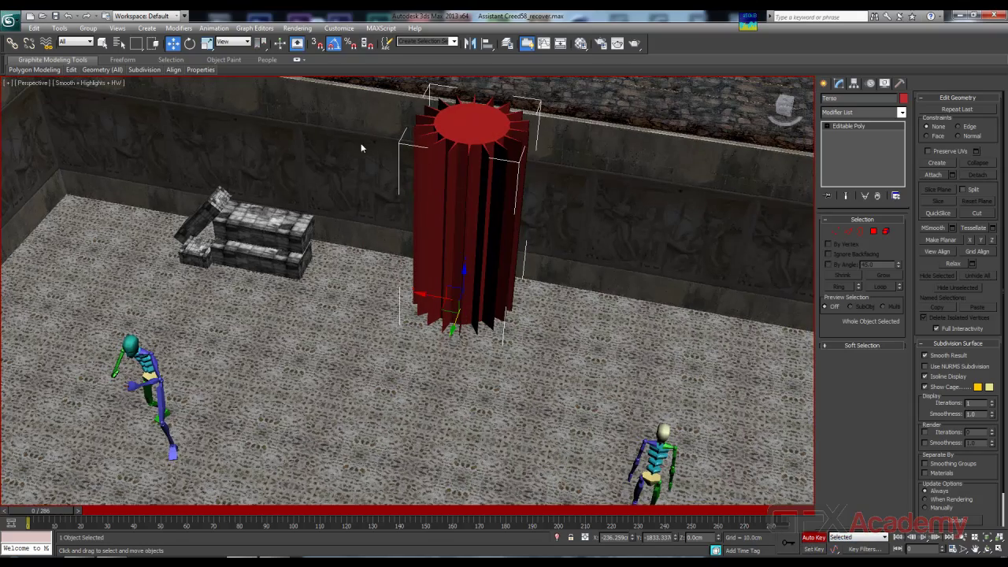
pyautogui.click(190, 44)
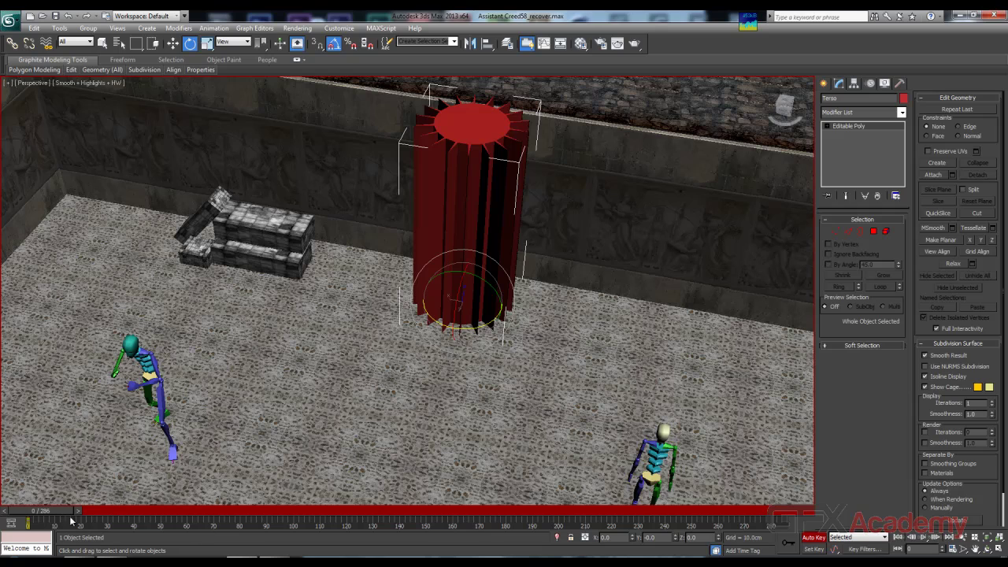
pyautogui.moveTo(59, 515); pyautogui.dragTo(120, 513)
pyautogui.press('e')
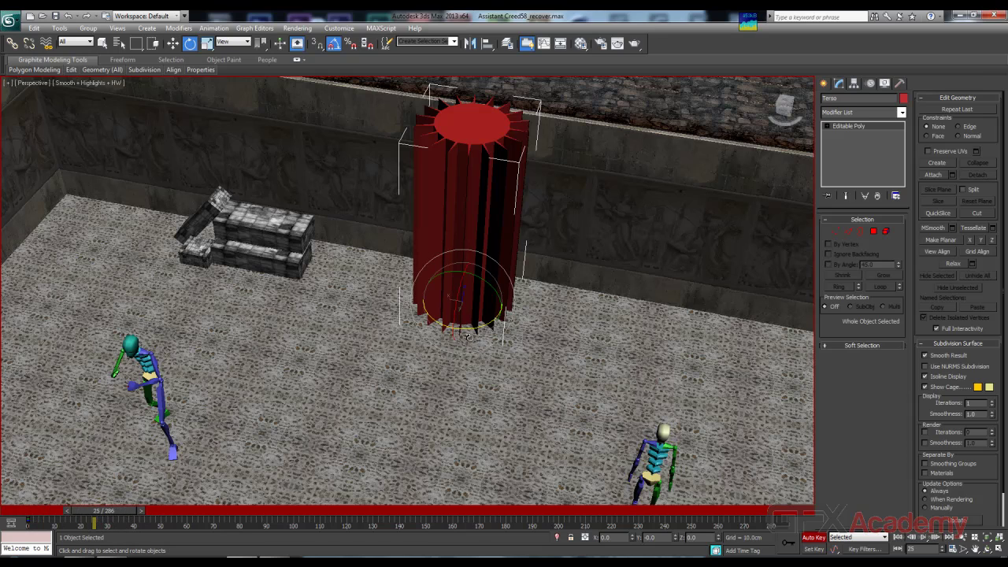
pyautogui.moveTo(472, 330); pyautogui.dragTo(559, 323)
pyautogui.moveTo(466, 329); pyautogui.dragTo(657, 327)
pyautogui.moveTo(115, 514); pyautogui.dragTo(51, 509)
pyautogui.click(190, 44)
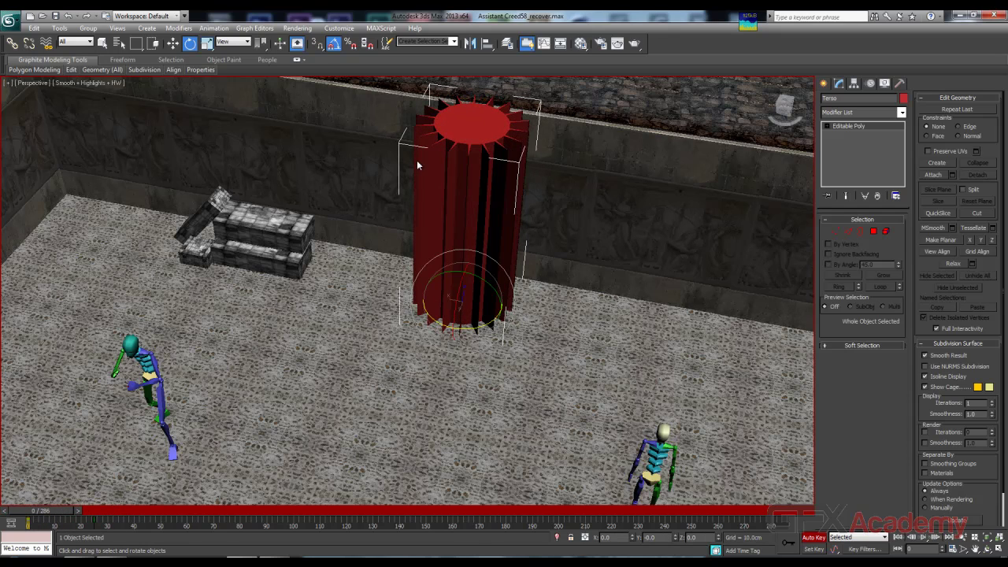
# Step: Set the cylinder's rotation keys to linear tangents in the Curve Editor and close the editor
pyautogui.click(263, 29)
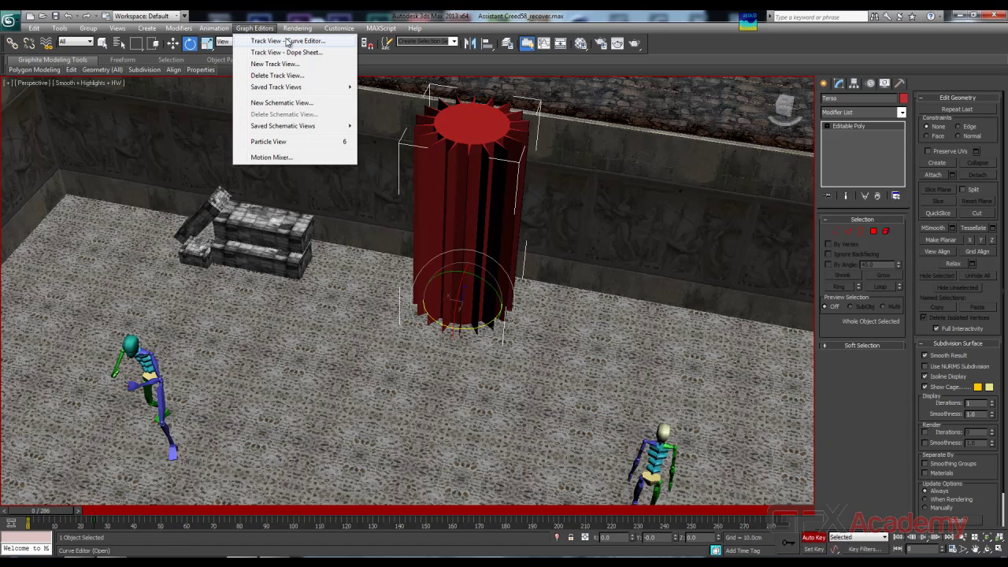
pyautogui.click(297, 42)
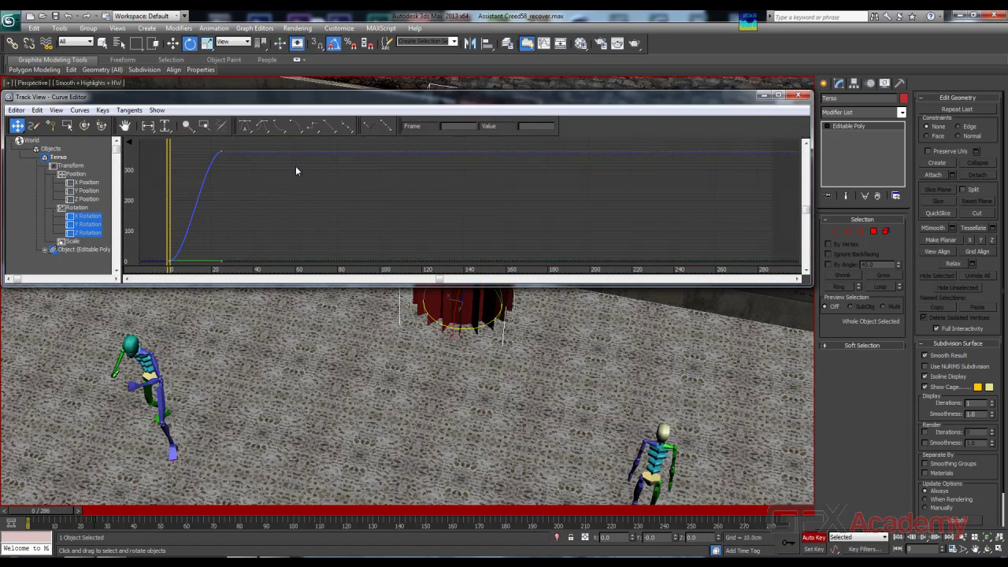
pyautogui.moveTo(237, 144); pyautogui.dragTo(151, 266)
pyautogui.click(331, 127)
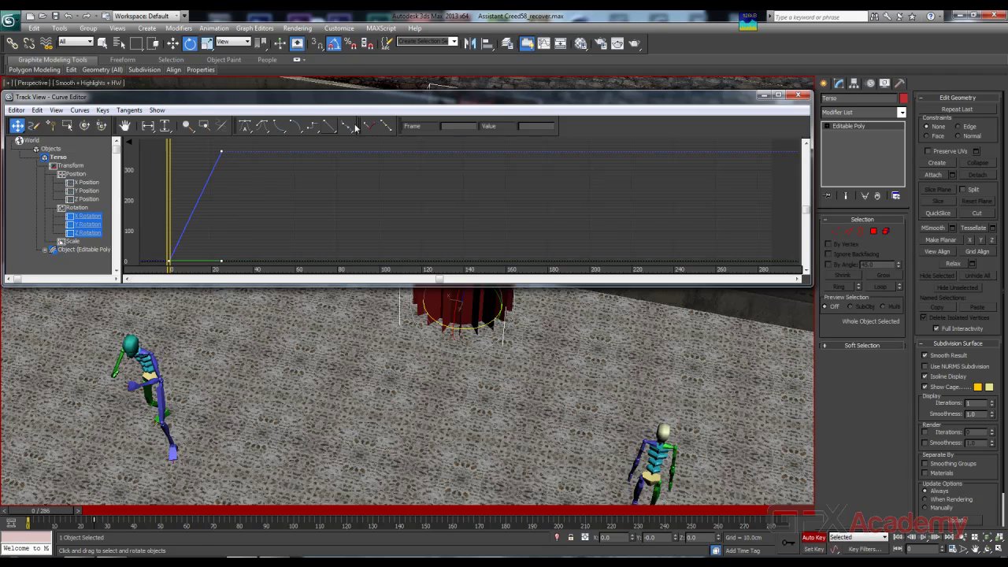
pyautogui.click(799, 96)
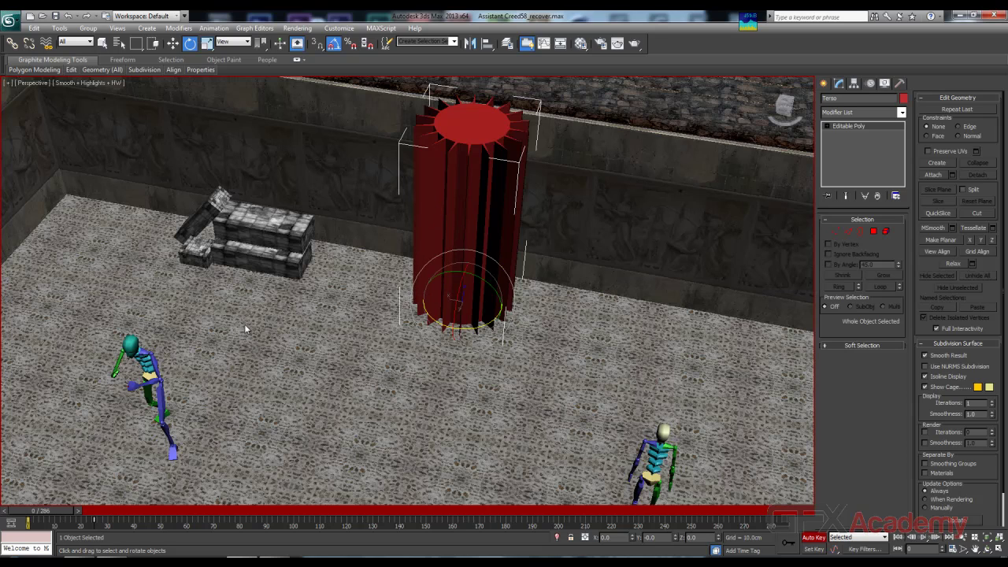
# Step: Scrub the timeline to preview the cylinder's spin from a lower view and return to frame 0
pyautogui.moveTo(26, 513)
pyautogui.mouseDown()
pyautogui.moveTo(62, 510)
pyautogui.moveTo(28, 510)
pyautogui.mouseUp()
pyautogui.press('e')
pyautogui.keyDown('alt'); pyautogui.moveTo(245, 358); pyautogui.dragTo(280, 321, button='middle'); pyautogui.keyUp('alt')
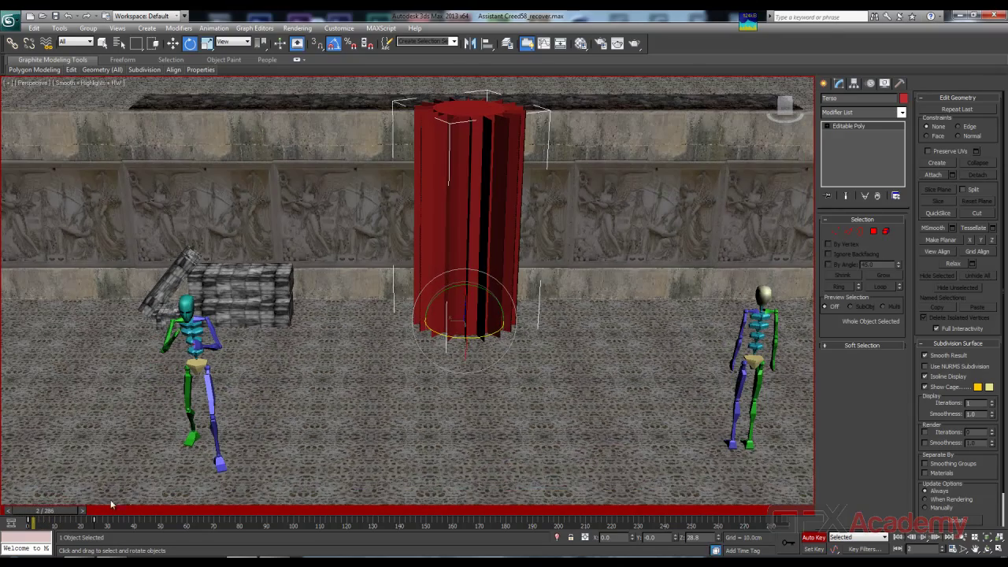
pyautogui.moveTo(59, 510)
pyautogui.mouseDown()
pyautogui.moveTo(118, 511)
pyautogui.moveTo(44, 509)
pyautogui.mouseUp()
pyautogui.press('e')
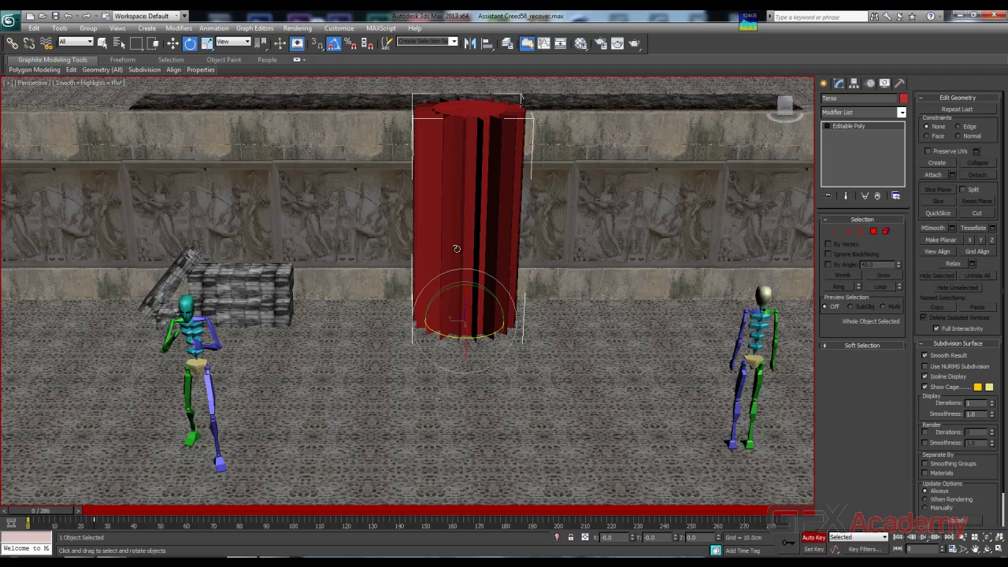
# Step: Save the cylinder's animation as an XML animation file named Terso_ani
pyautogui.click(486, 165)
pyautogui.click(217, 29)
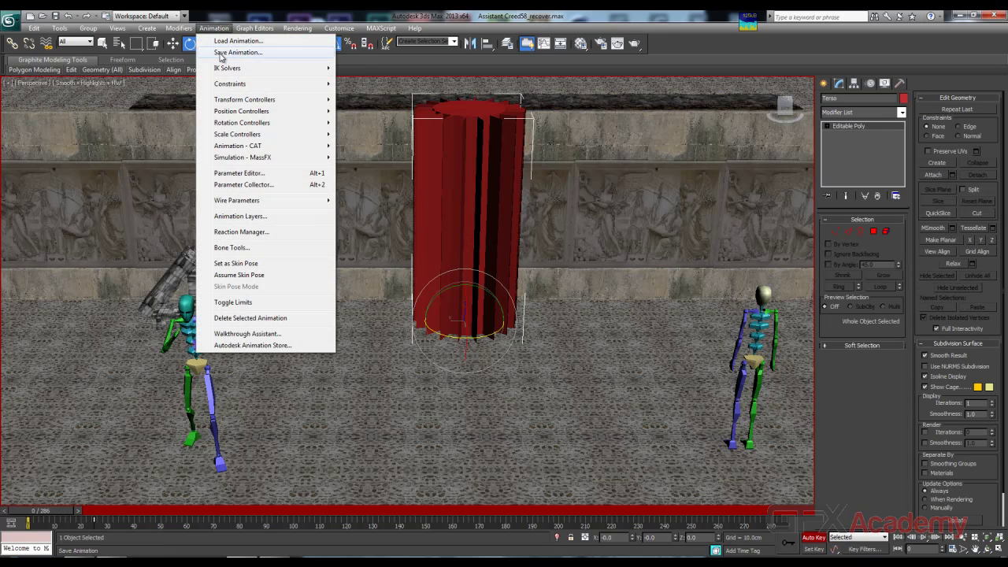
pyautogui.click(221, 53)
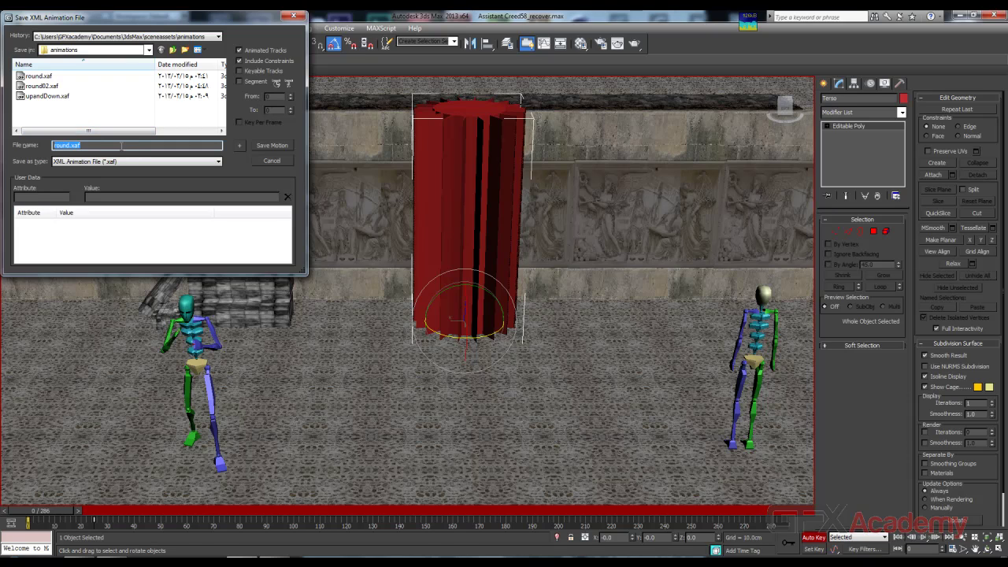
pyautogui.write('Terso_ani')
pyautogui.click(266, 145)
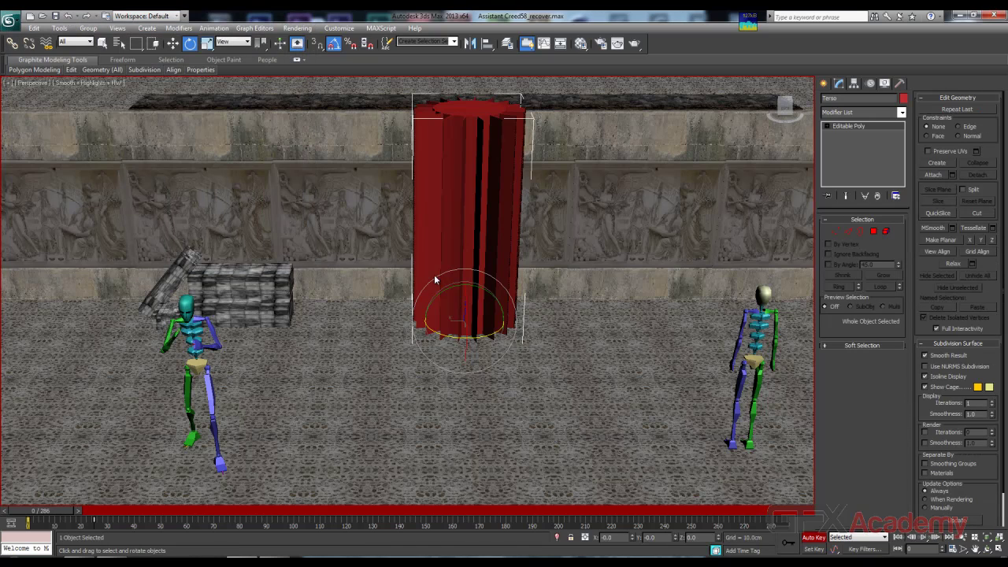
# Step: Delete the animation from the red cylinder and scrub the timeline to check it
pyautogui.rightClick(472, 217)
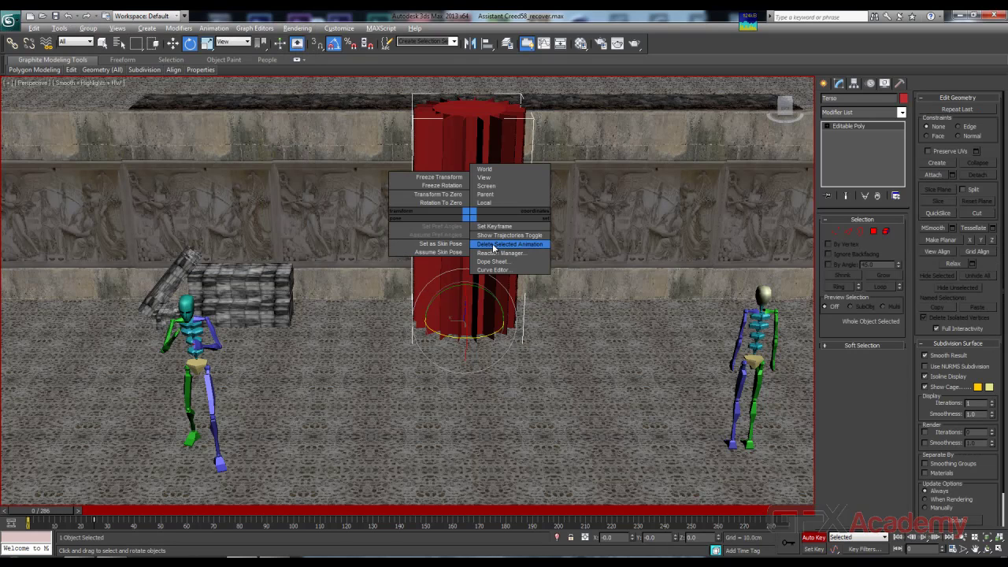
pyautogui.click(494, 245)
pyautogui.moveTo(34, 510)
pyautogui.mouseDown()
pyautogui.moveTo(118, 510)
pyautogui.moveTo(21, 516)
pyautogui.moveTo(32, 510)
pyautogui.mouseUp()
pyautogui.press('e')
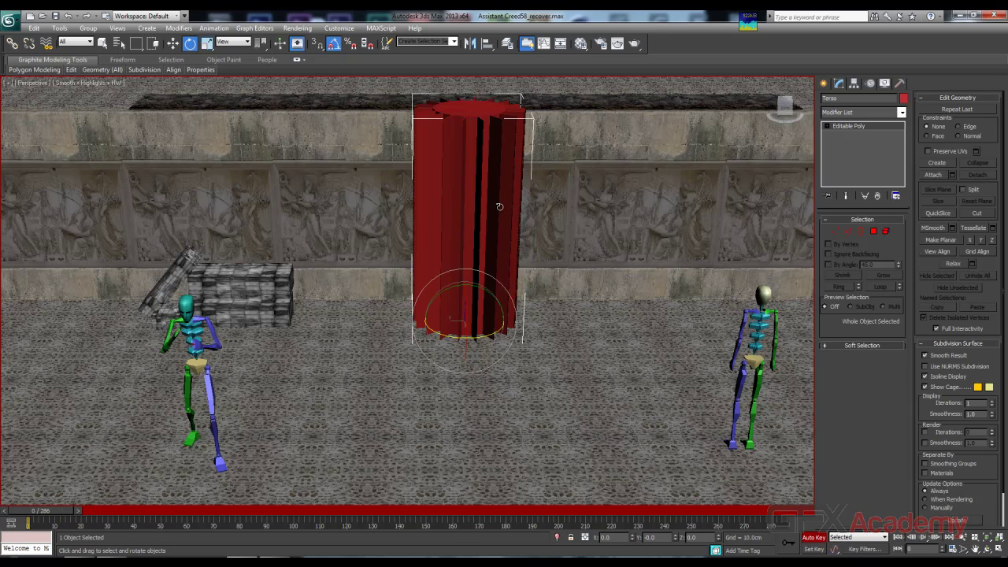
pyautogui.rightClick(447, 254)
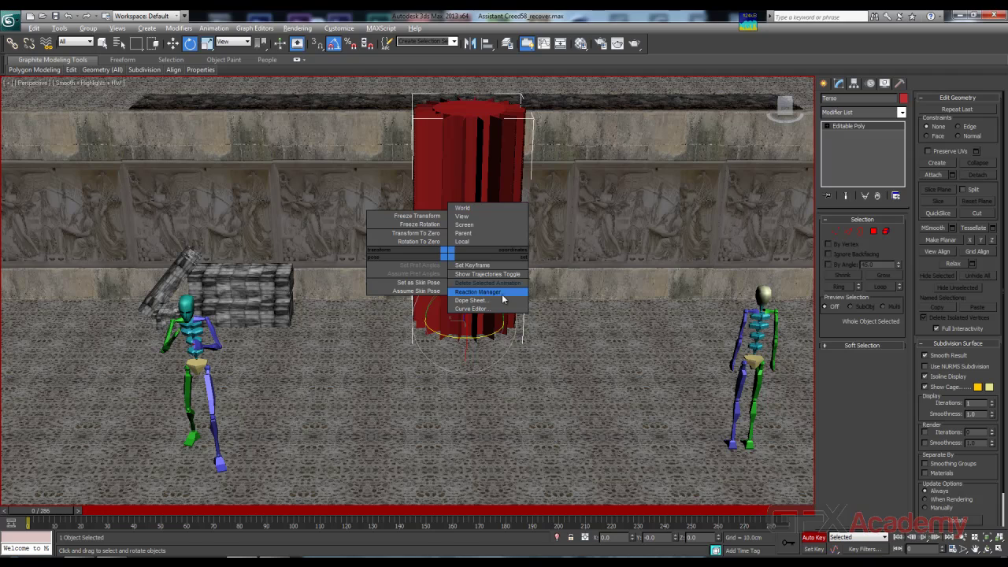
pyautogui.click(503, 292)
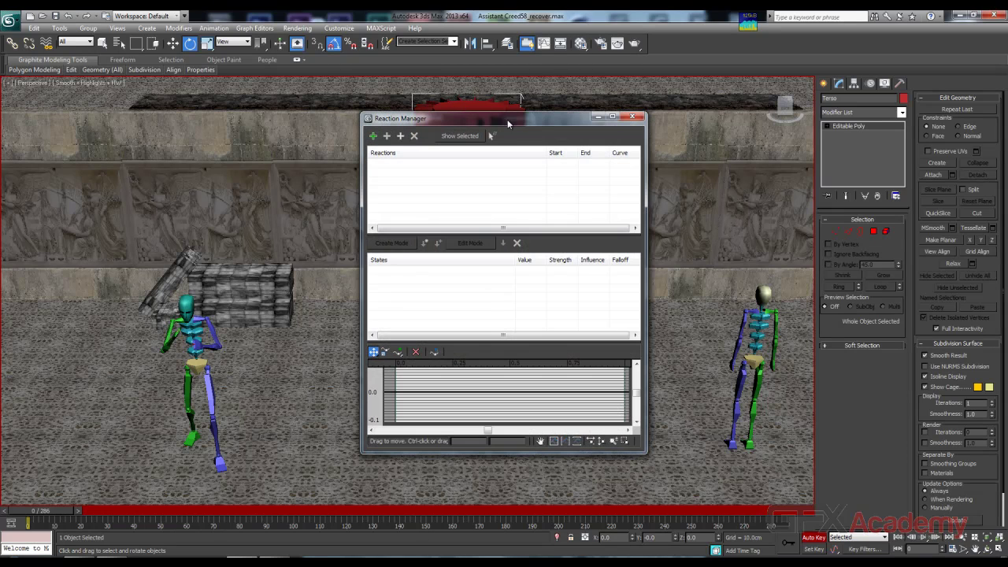
pyautogui.moveTo(507, 119); pyautogui.dragTo(327, 120)
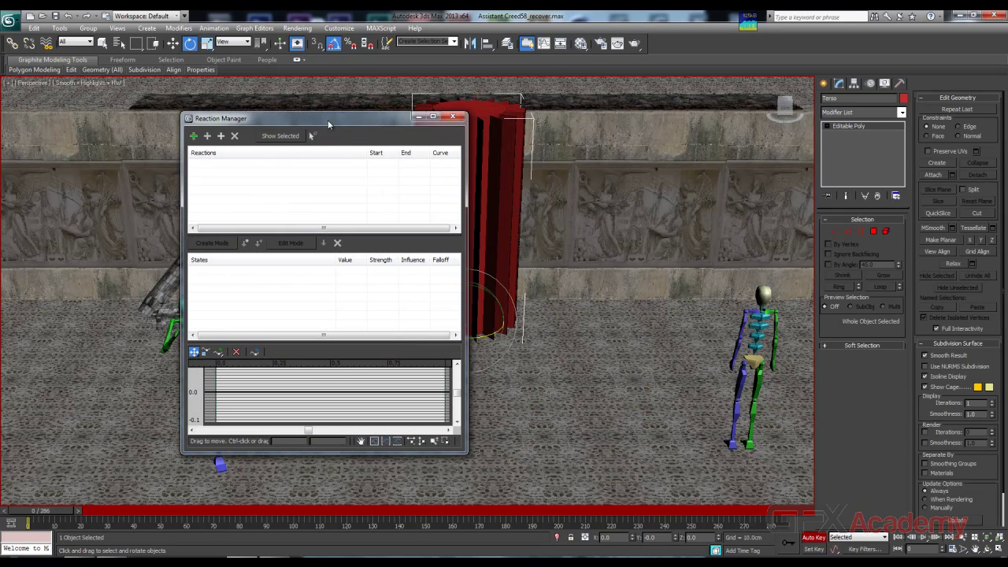
pyautogui.click(452, 118)
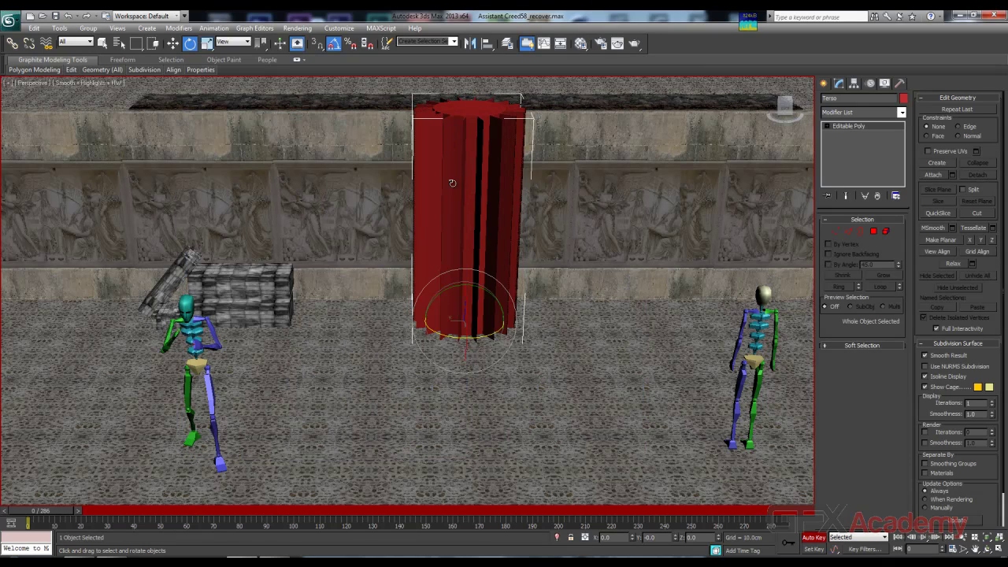
# Step: Select the Academy biped's head, open the Motion Mixer for it, and enlarge the mixer to show all trackgroups
pyautogui.keyDown('alt'); pyautogui.moveTo(455, 238); pyautogui.dragTo(516, 271, button='middle'); pyautogui.keyUp('alt')
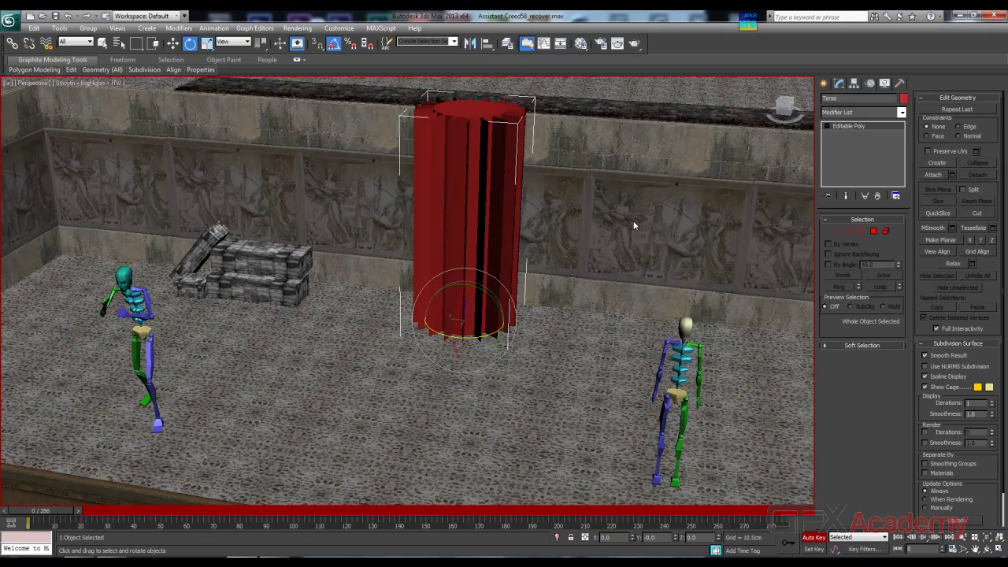
pyautogui.keyDown('alt'); pyautogui.moveTo(633, 221); pyautogui.dragTo(594, 232, button='middle'); pyautogui.keyUp('alt')
pyautogui.keyDown('alt'); pyautogui.moveTo(504, 223); pyautogui.dragTo(515, 223, button='middle'); pyautogui.keyUp('alt')
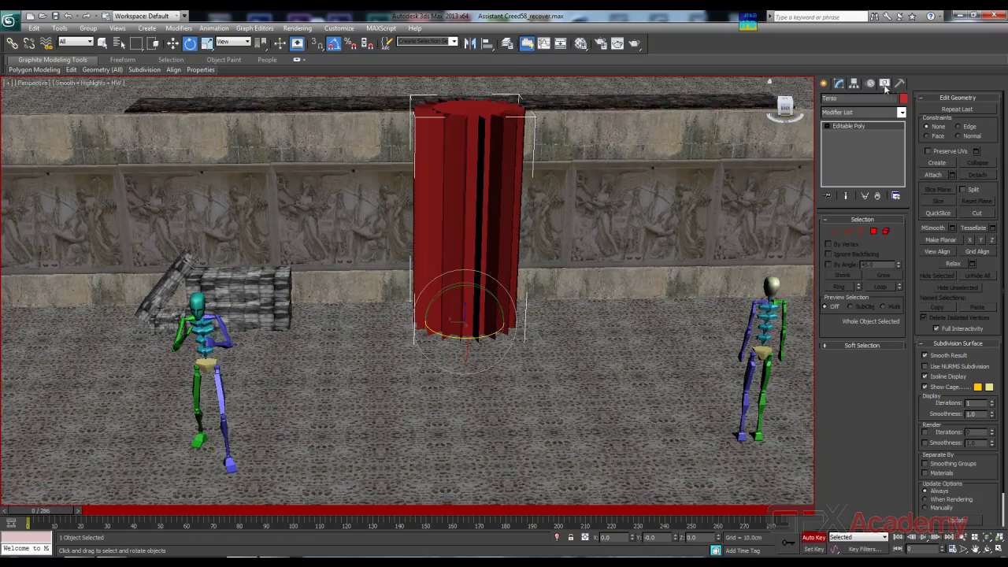
pyautogui.click(871, 84)
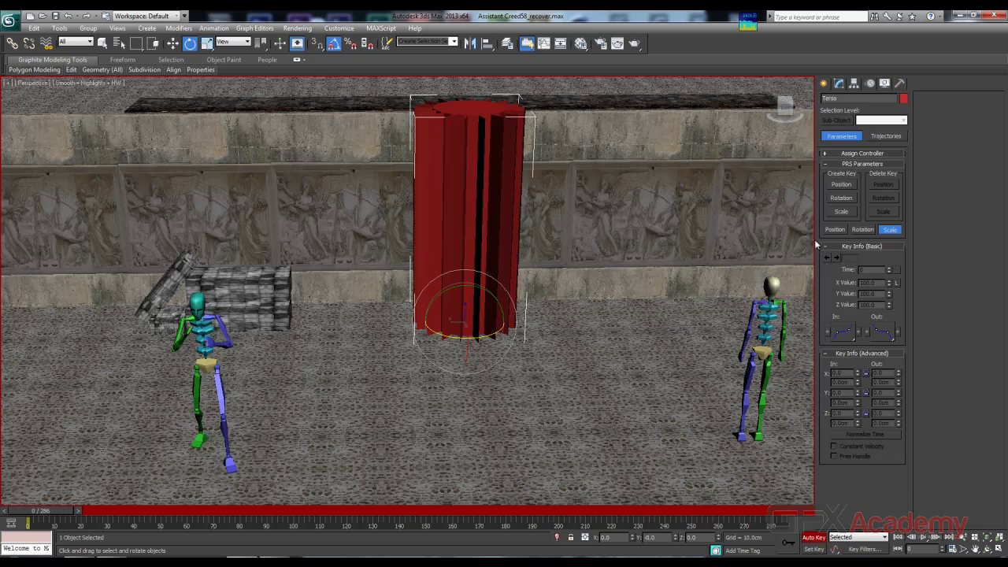
pyautogui.click(769, 288)
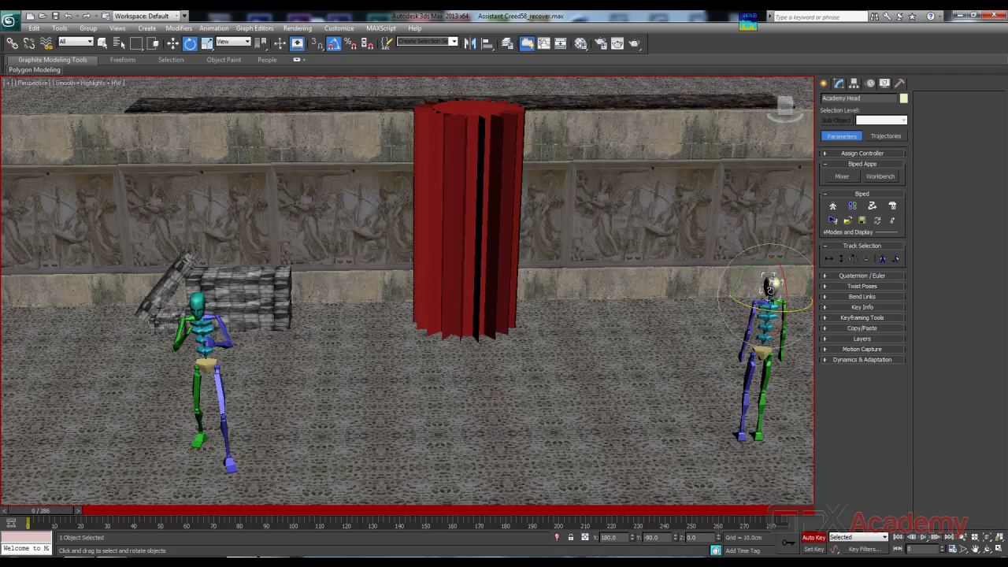
pyautogui.click(843, 177)
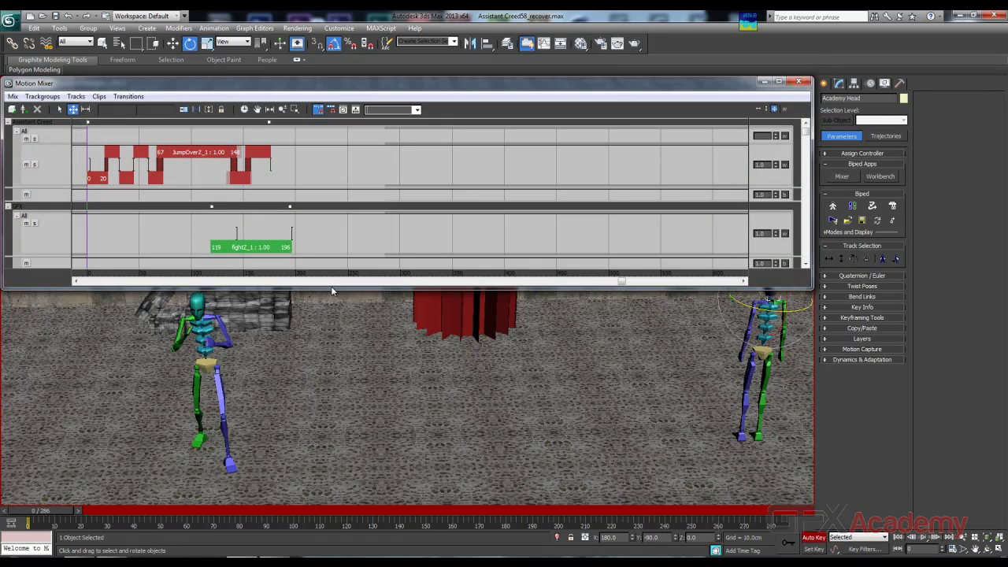
pyautogui.moveTo(332, 289); pyautogui.dragTo(339, 382)
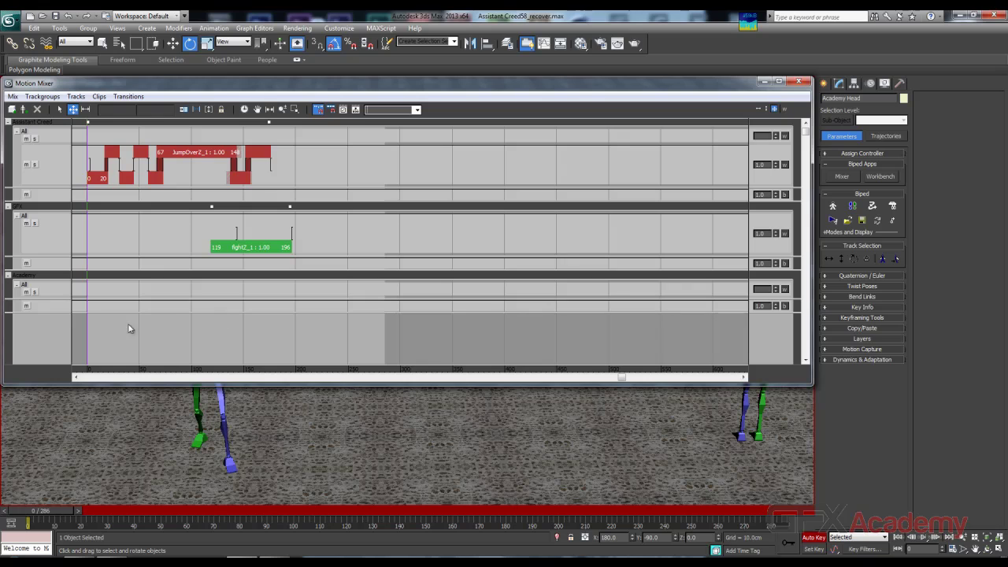
pyautogui.moveTo(151, 84); pyautogui.dragTo(462, 158)
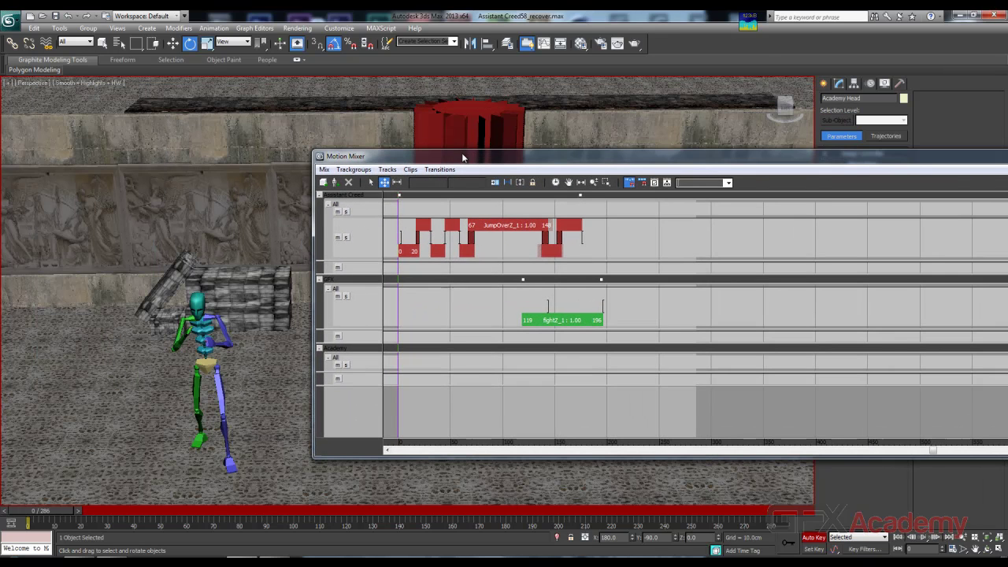
# Step: Add the Terso cylinder to the Motion Mixer as a Max object to mix and reposition the mixer window
pyautogui.click(334, 182)
pyautogui.moveTo(471, 156); pyautogui.dragTo(573, 162)
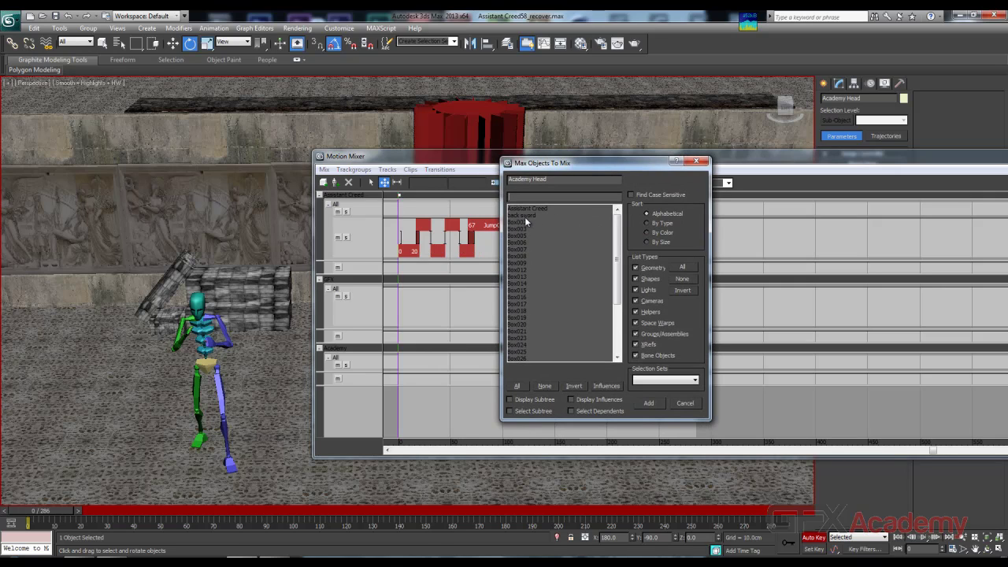
pyautogui.click(528, 215)
pyautogui.click(538, 207)
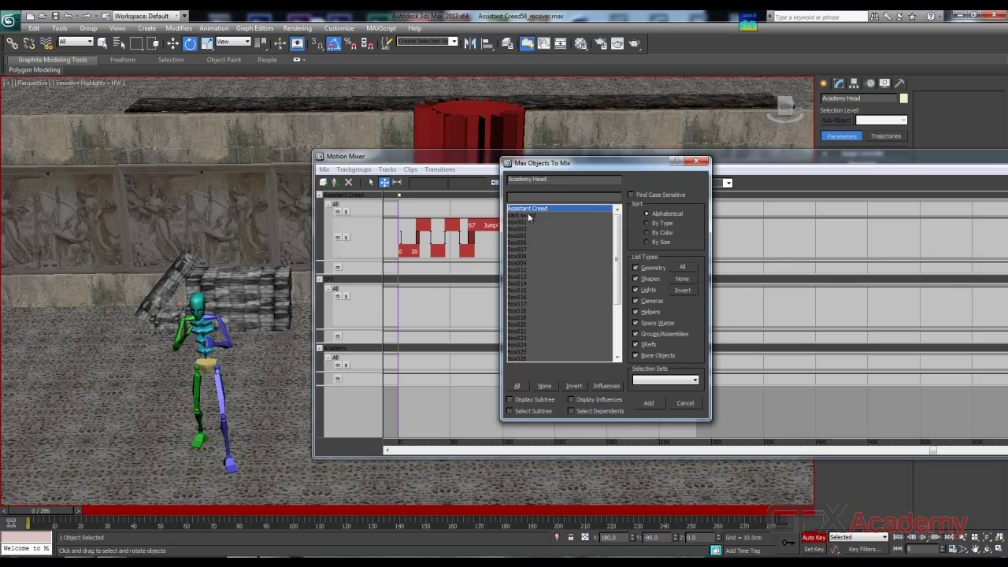
pyautogui.click(528, 216)
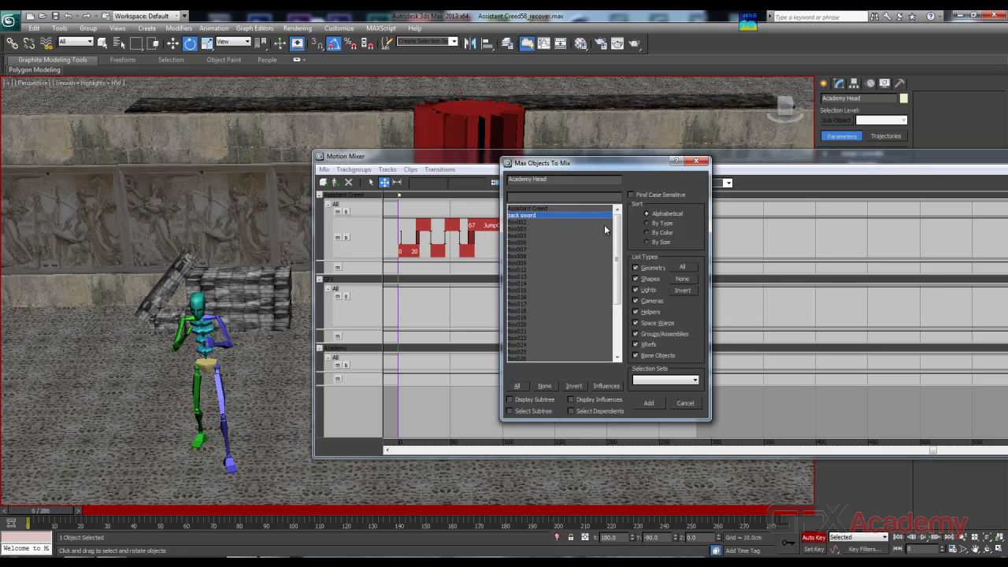
pyautogui.scroll(-4, 604, 228)
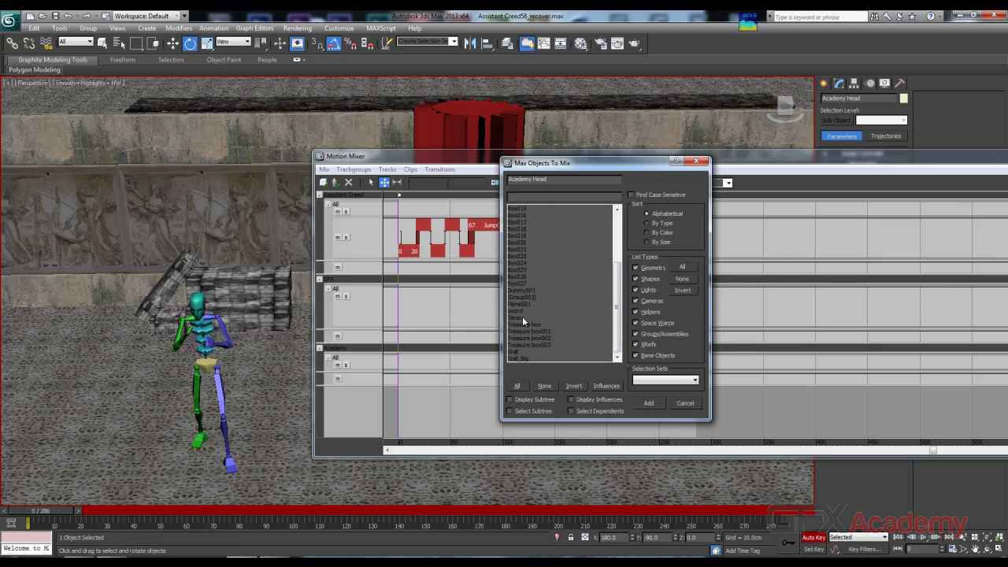
pyautogui.click(522, 318)
pyautogui.click(651, 402)
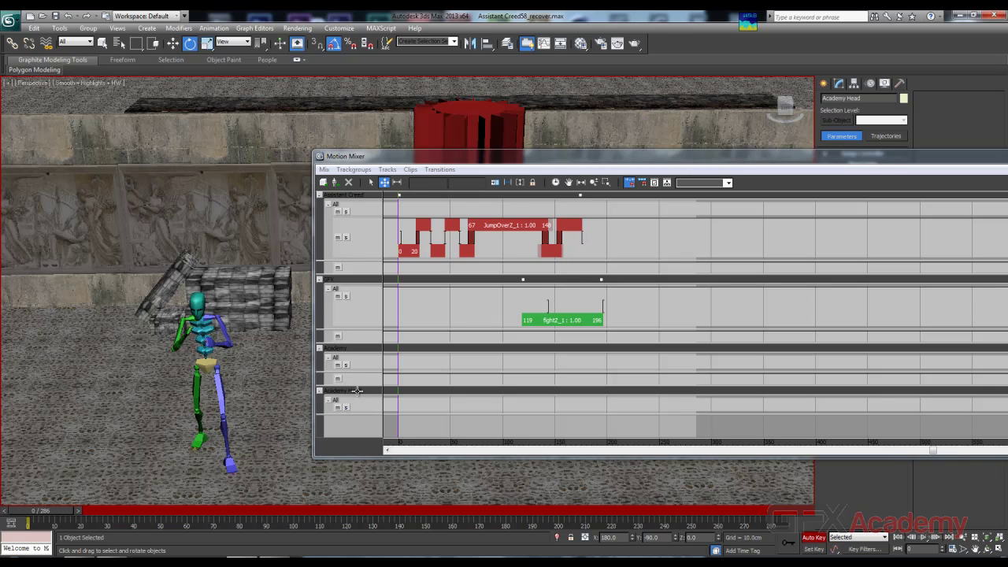
pyautogui.moveTo(625, 157); pyautogui.dragTo(600, 338)
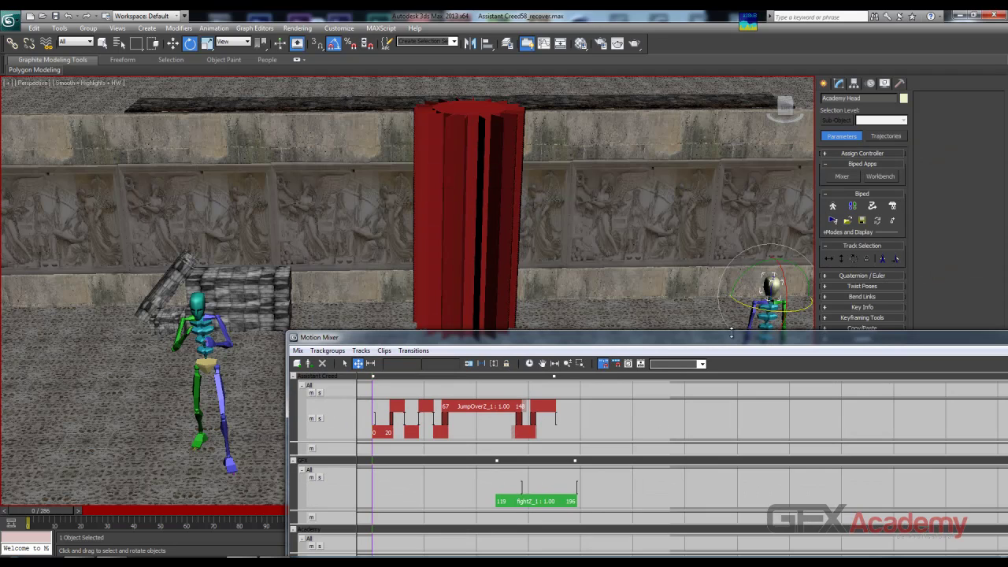
pyautogui.moveTo(722, 337); pyautogui.dragTo(595, 208)
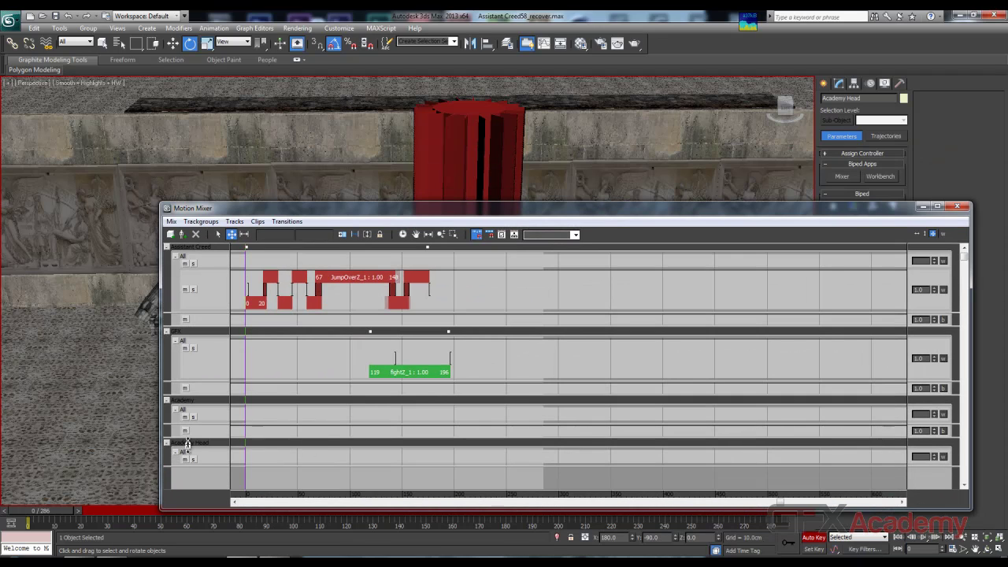
# Step: Delete the Academy Head trackgroup from the Motion Mixer, clear the scene selection, and turn off Auto Key
pyautogui.click(195, 234)
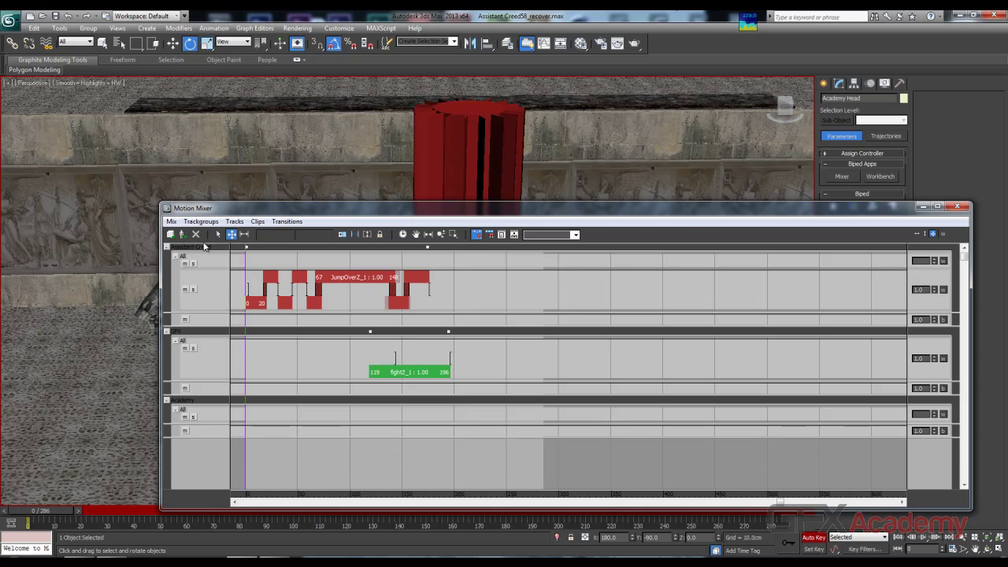
pyautogui.moveTo(586, 147)
pyautogui.keyDown('alt'); pyautogui.mouseDown(button='middle')
pyautogui.moveTo(573, 164)
pyautogui.moveTo(592, 142)
pyautogui.mouseUp(button='middle'); pyautogui.keyUp('alt')
pyautogui.click(723, 85)
pyautogui.keyDown('alt'); pyautogui.moveTo(724, 85); pyautogui.dragTo(498, 162, button='middle'); pyautogui.keyUp('alt')
pyautogui.click(616, 119)
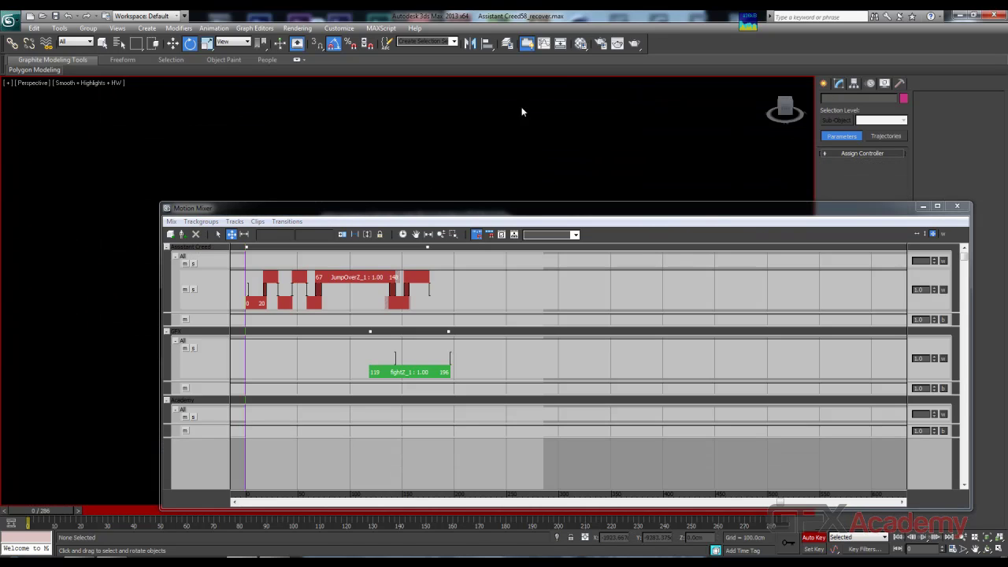
pyautogui.click(811, 538)
# Step: Select the red ridged cylinder, add it to the Motion Mixer as a Max object to mix, and reposition the mixer window
pyautogui.scroll(10, 555, 108)
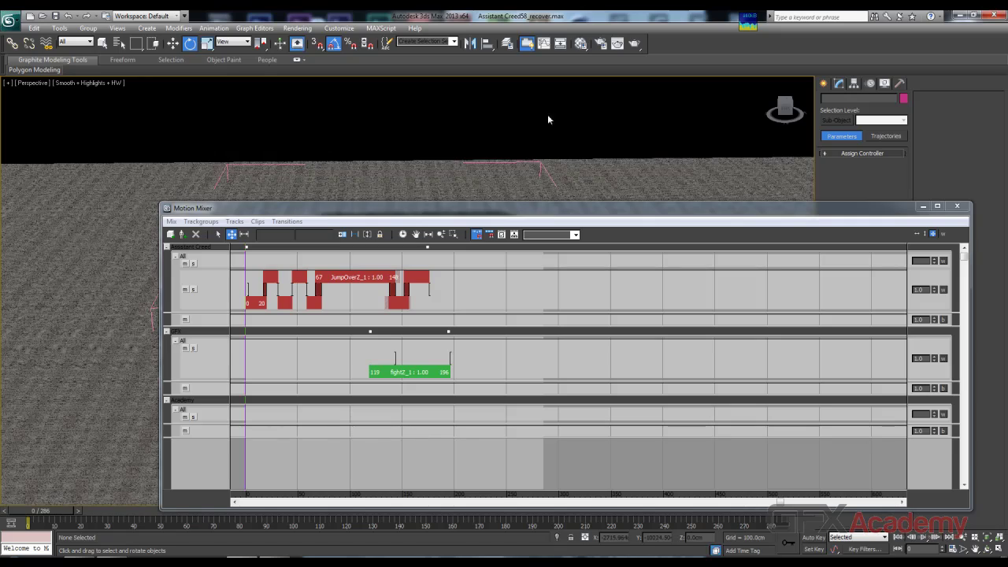
pyautogui.scroll(-10, 521, 116)
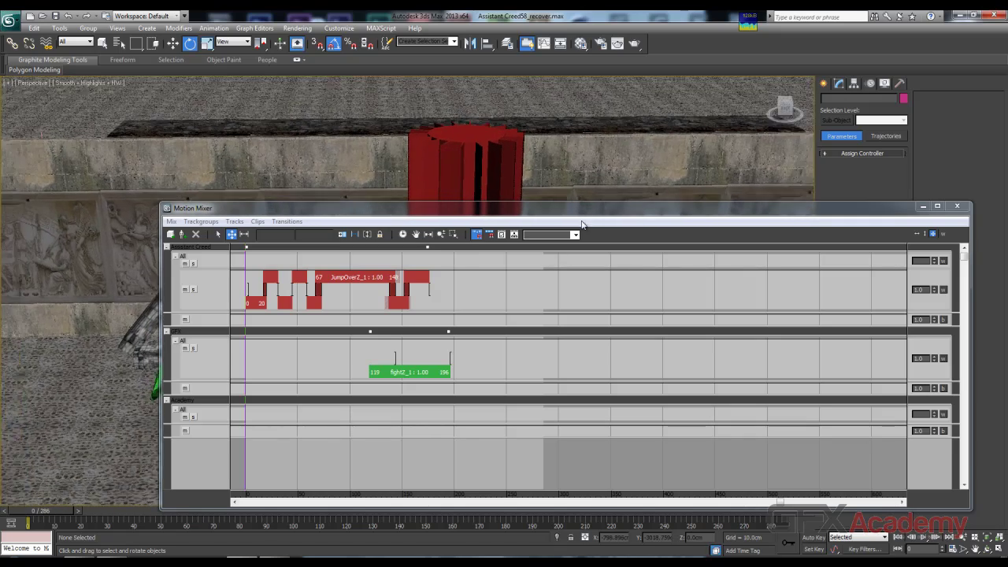
pyautogui.scroll(-4, 665, 129)
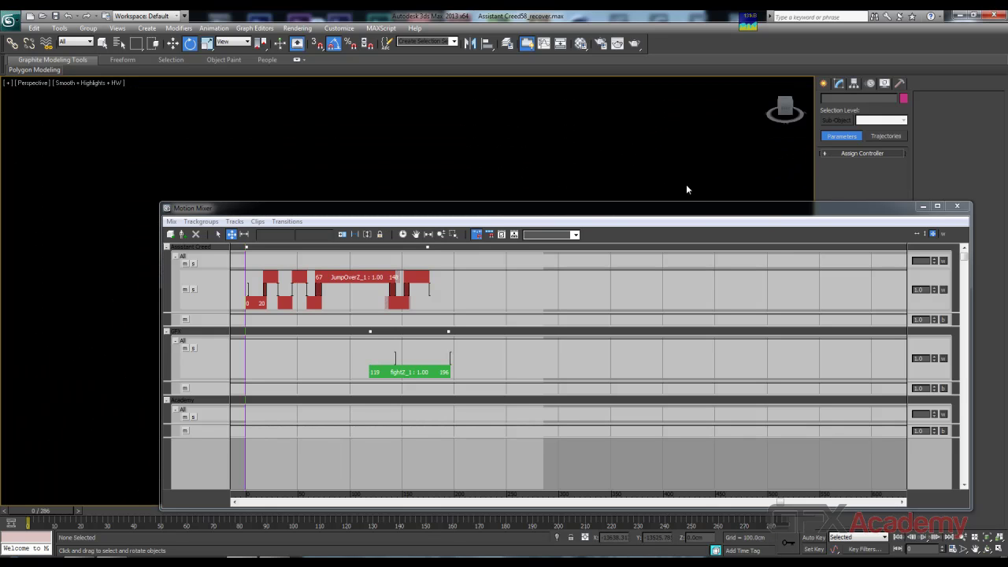
pyautogui.scroll(10, 455, 184)
pyautogui.scroll(8, 456, 158)
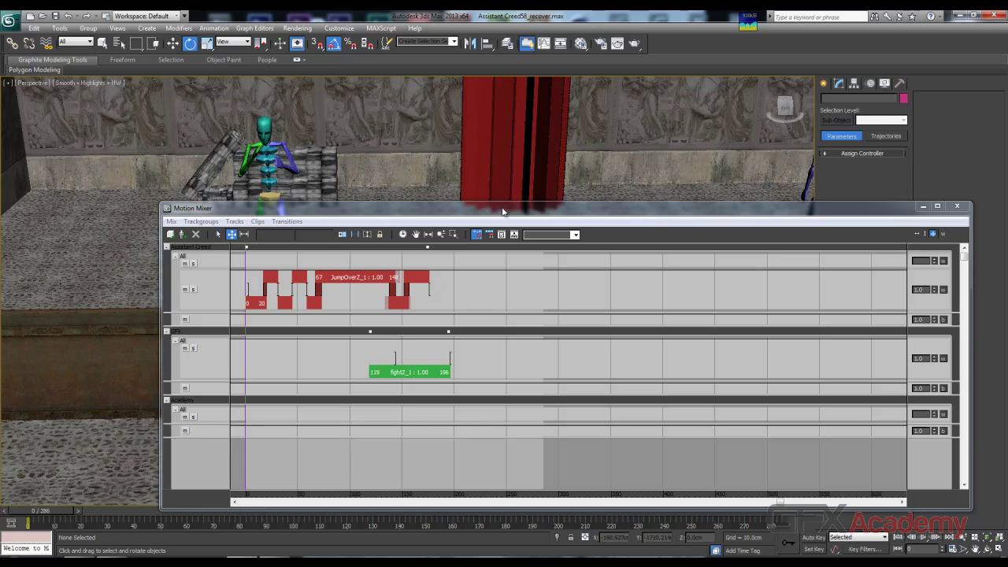
pyautogui.scroll(-4, 501, 185)
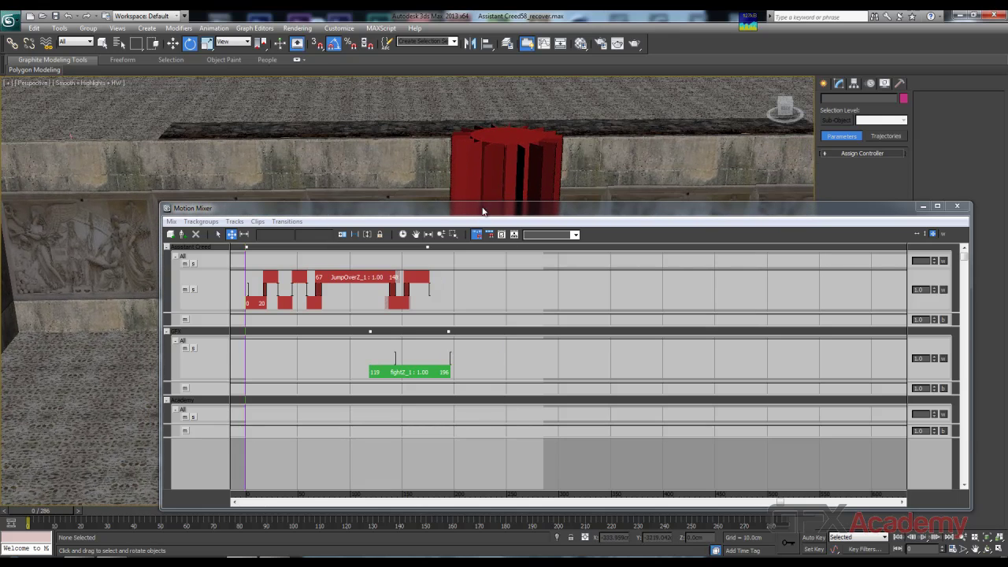
pyautogui.click(498, 187)
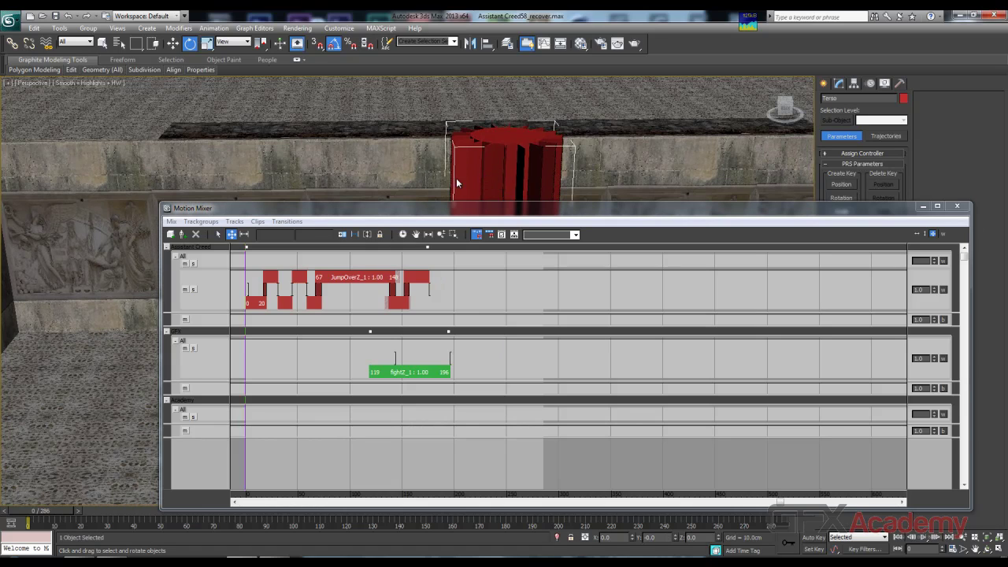
pyautogui.click(173, 224)
pyautogui.click(172, 221)
pyautogui.click(203, 210)
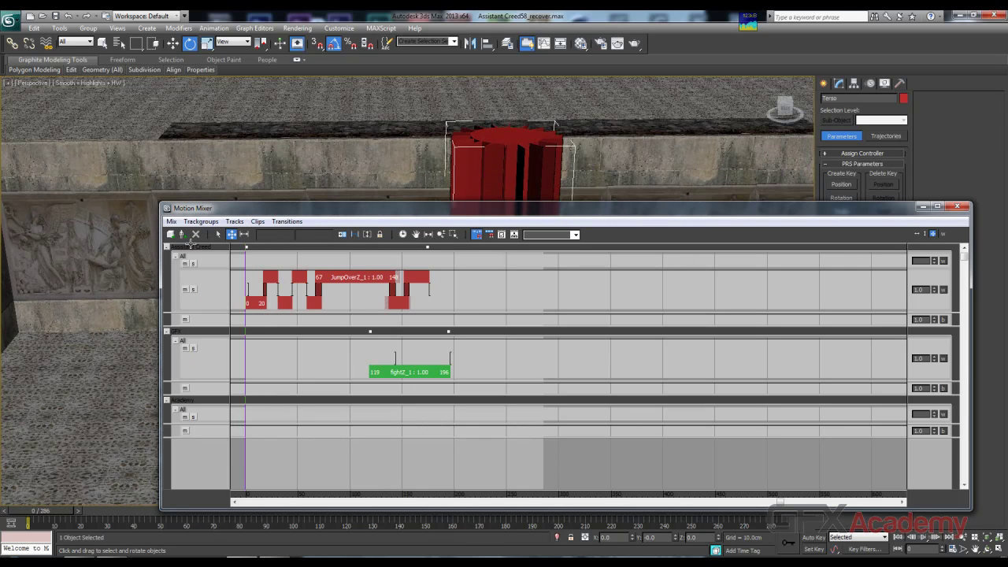
pyautogui.click(170, 235)
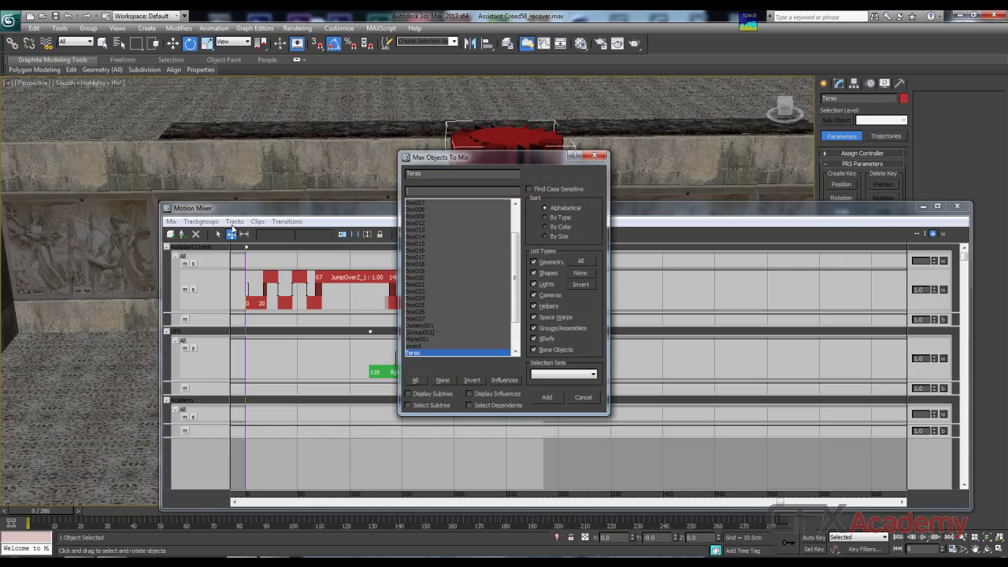
pyautogui.click(545, 394)
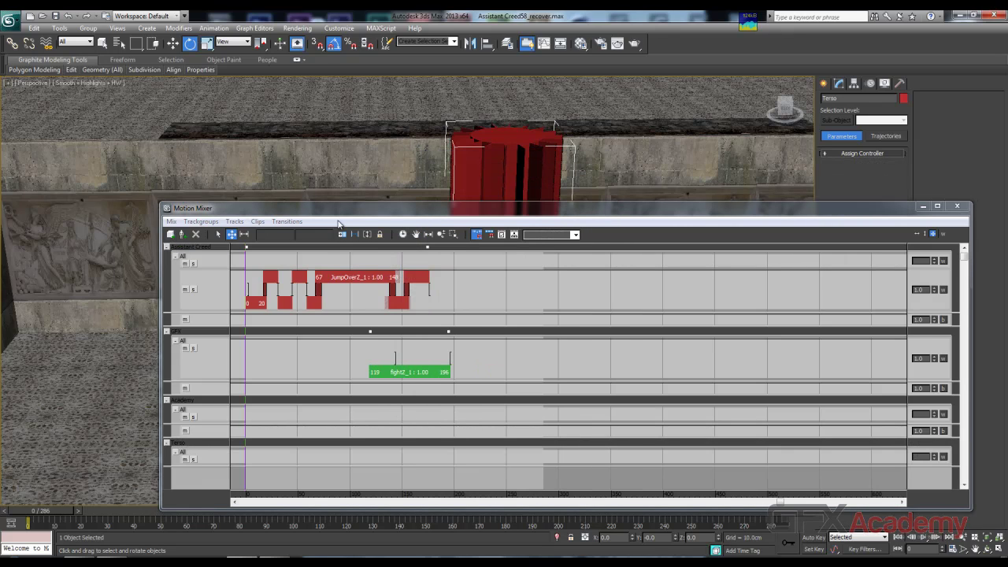
pyautogui.moveTo(339, 223); pyautogui.dragTo(315, 172)
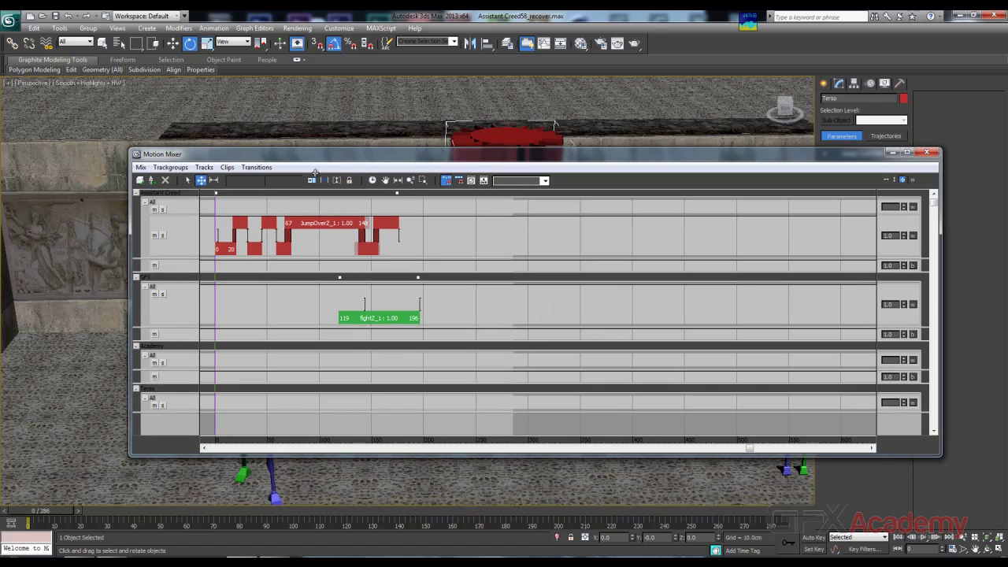
pyautogui.click(146, 389)
pyautogui.moveTo(431, 159); pyautogui.dragTo(431, 174)
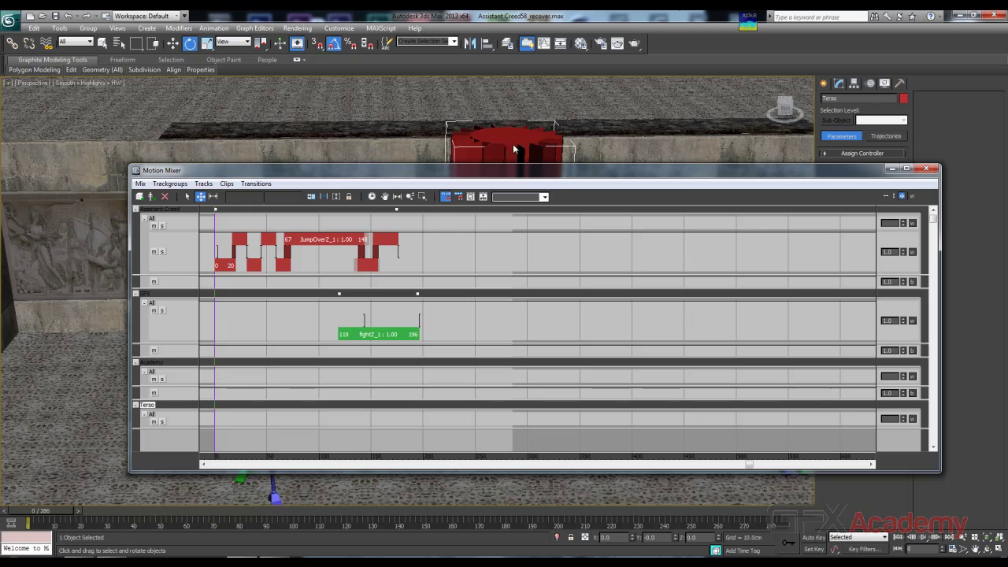
# Step: Open the Save Animation dialog for the cylinder, check the available file types, and cancel without saving
pyautogui.click(213, 28)
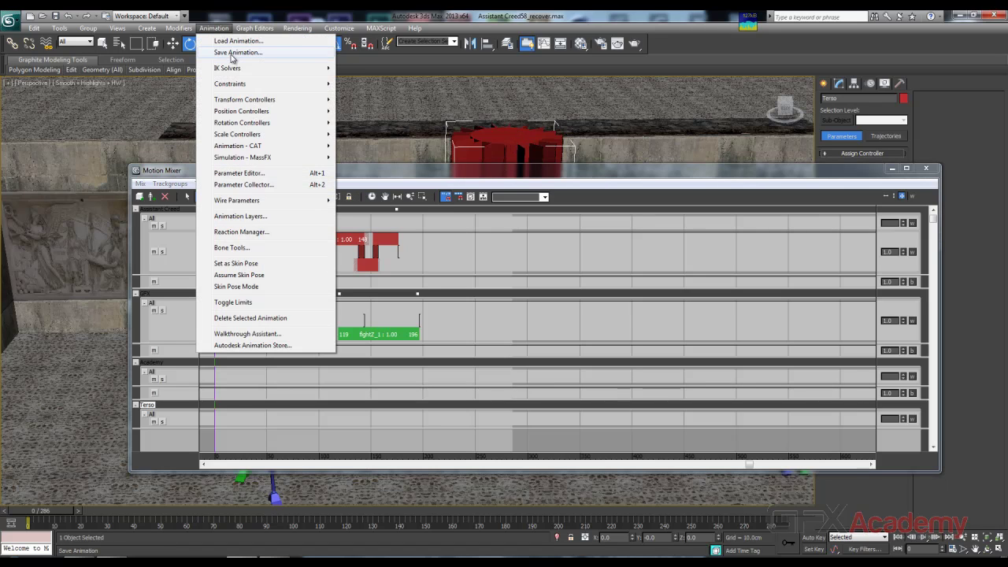
pyautogui.click(232, 53)
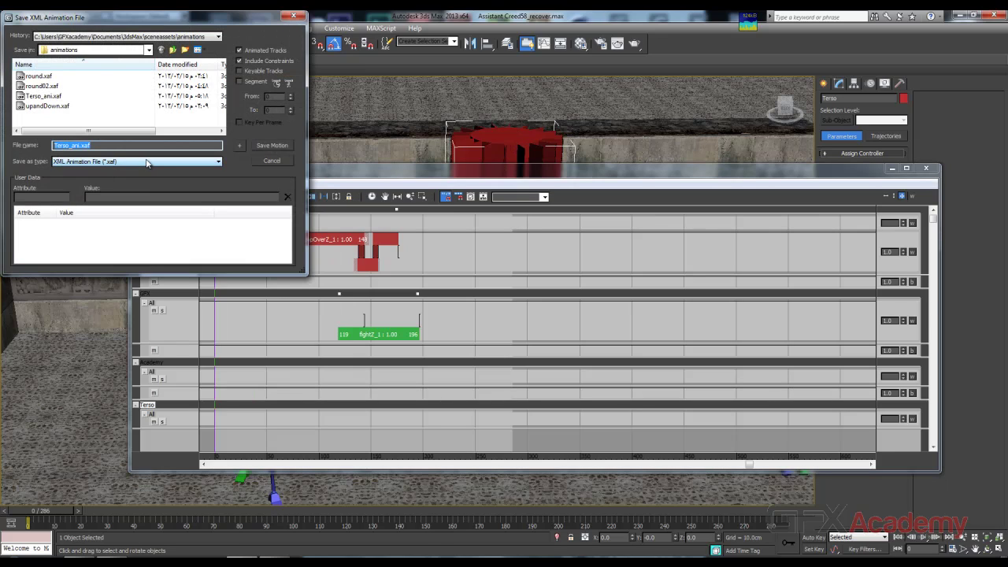
pyautogui.click(218, 163)
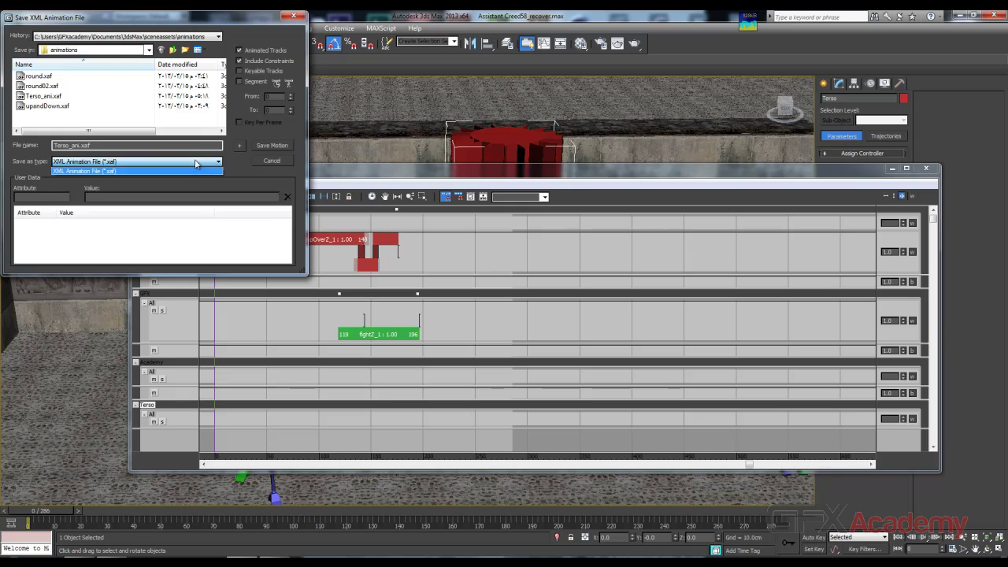
pyautogui.click(197, 163)
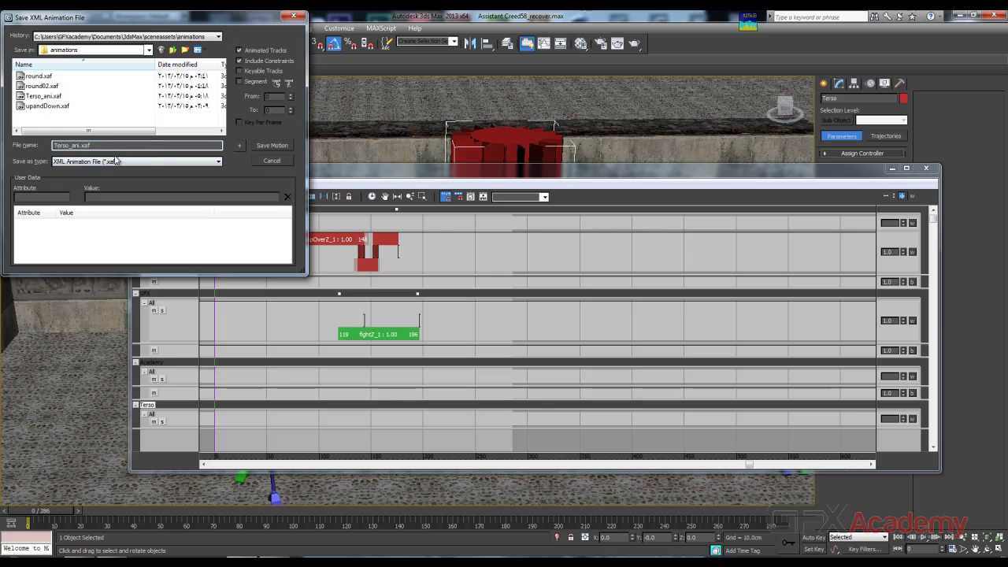
pyautogui.click(270, 161)
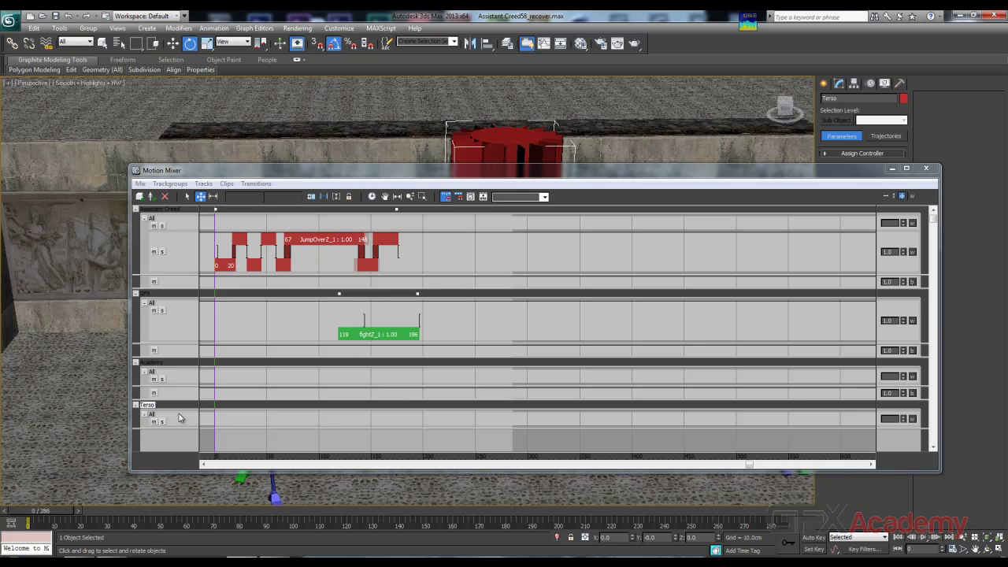
# Step: Load Terso_ani.xaf from file as a new clip on the Terso track in the Motion Mixer
pyautogui.rightClick(304, 418)
pyautogui.moveTo(379, 381)
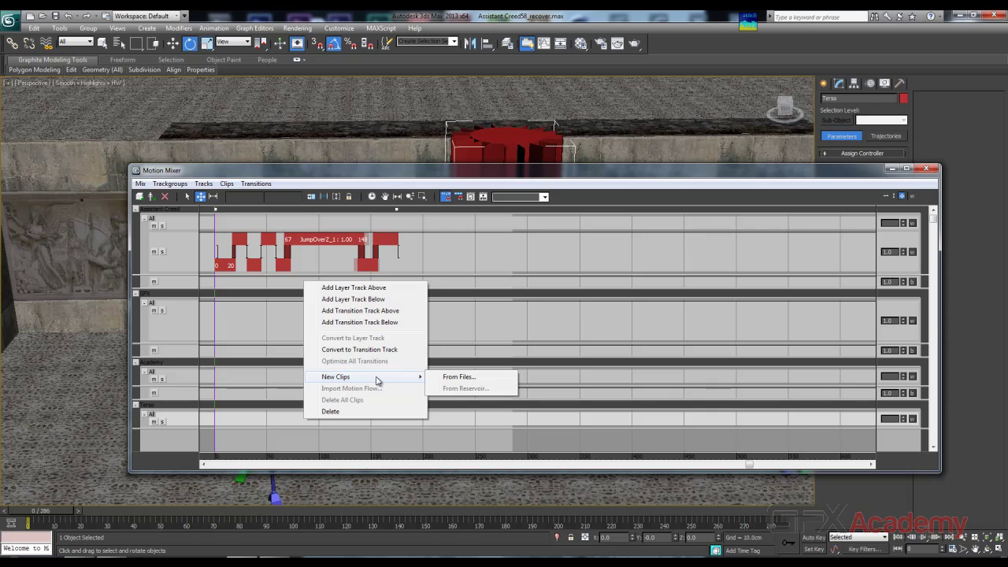
pyautogui.click(458, 377)
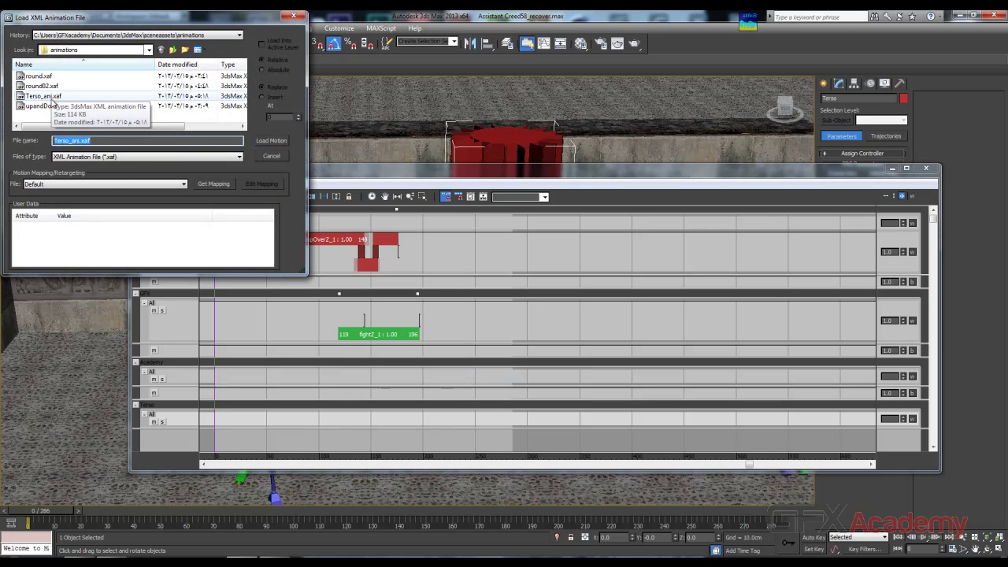
pyautogui.click(129, 157)
pyautogui.click(129, 163)
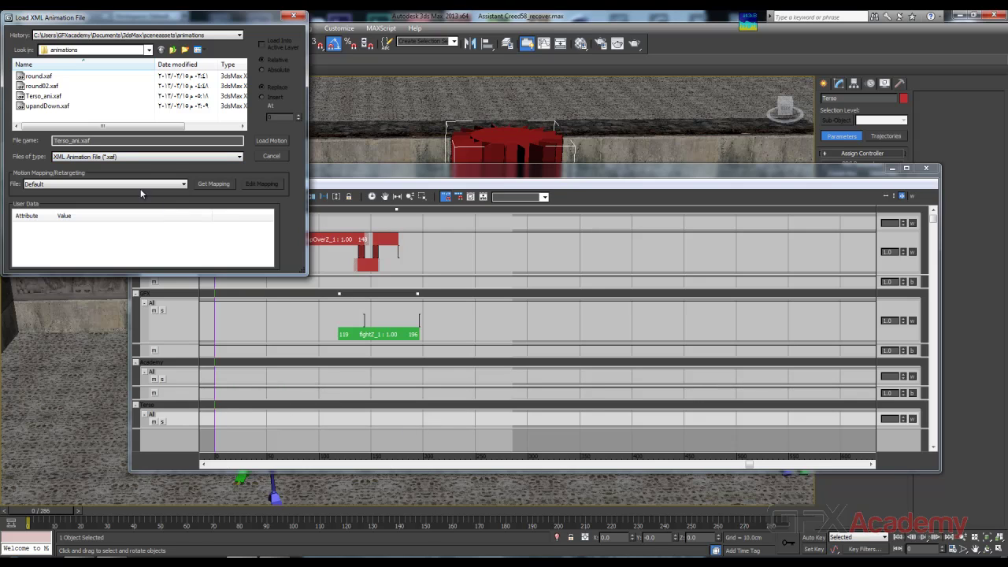
pyautogui.doubleClick(134, 162)
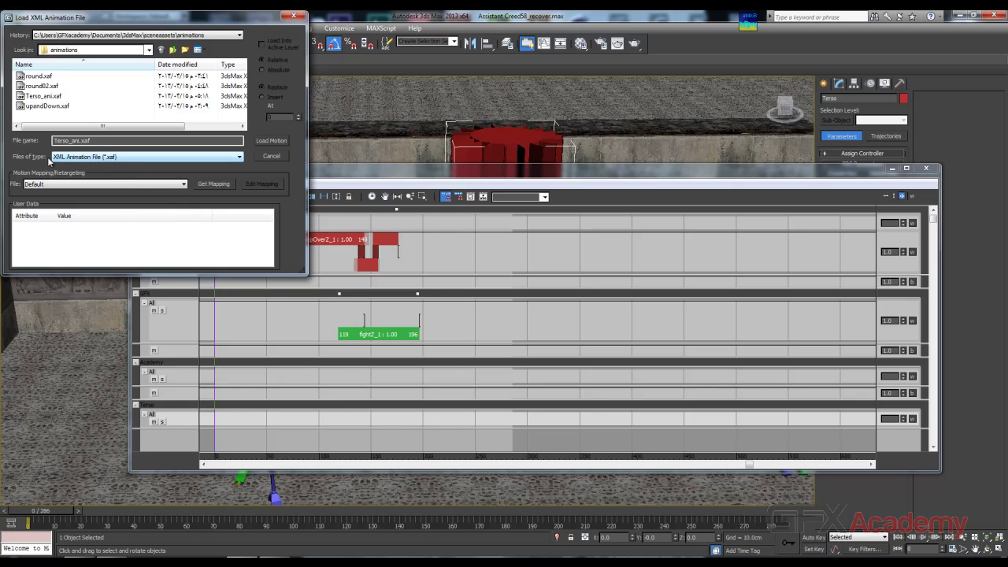
pyautogui.click(43, 95)
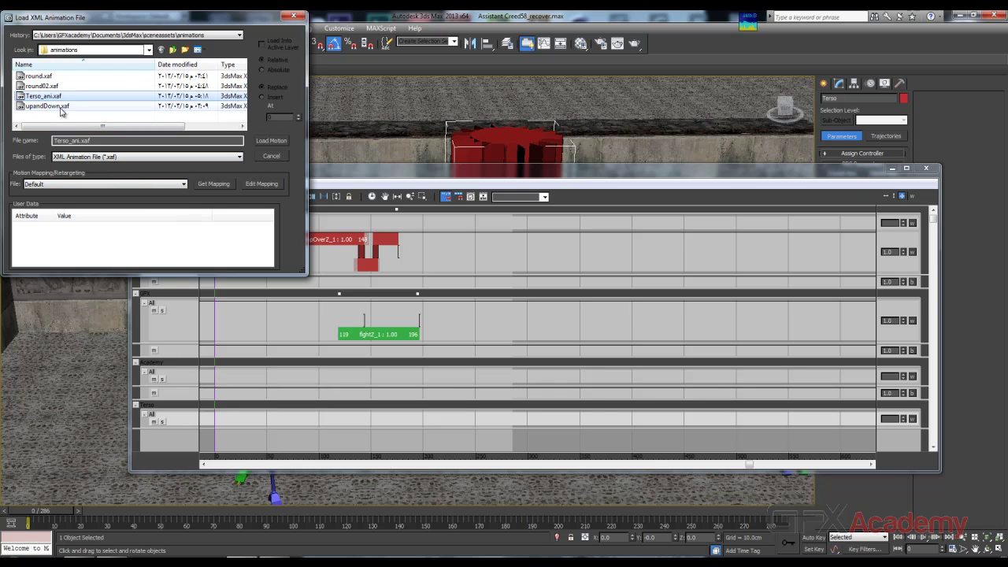
pyautogui.click(271, 140)
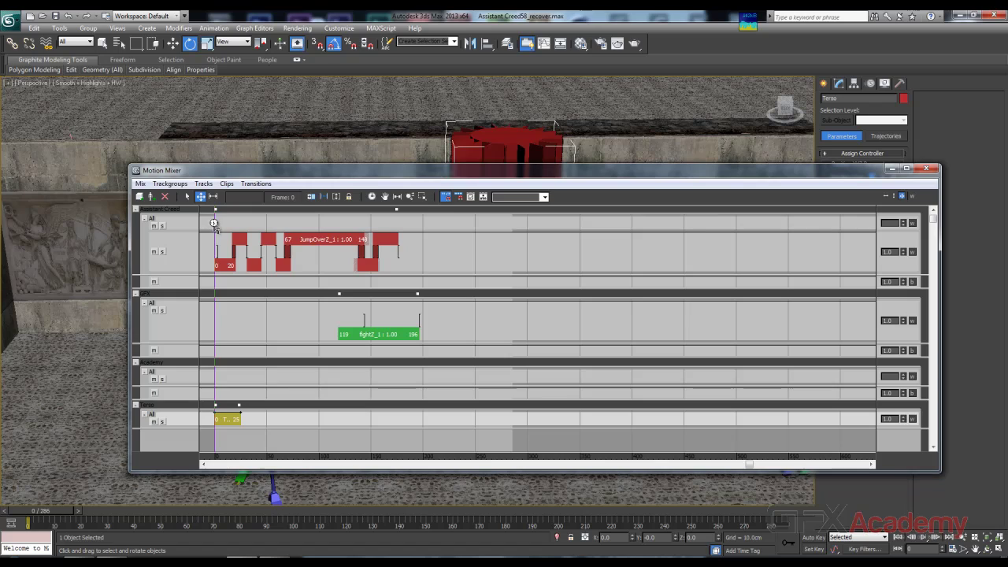
# Step: Repeat the Terso clip across the visible track with Tile View and match the scene's animation range to the mixer
pyautogui.moveTo(215, 225)
pyautogui.mouseDown()
pyautogui.moveTo(245, 228)
pyautogui.moveTo(226, 226)
pyautogui.moveTo(219, 245)
pyautogui.mouseUp()
pyautogui.rightClick(234, 419)
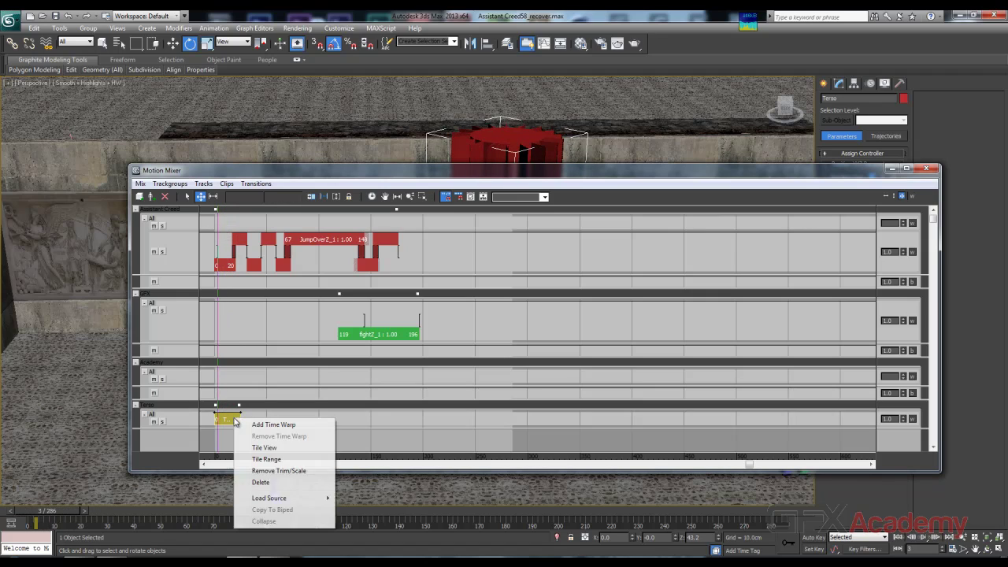
pyautogui.click(275, 449)
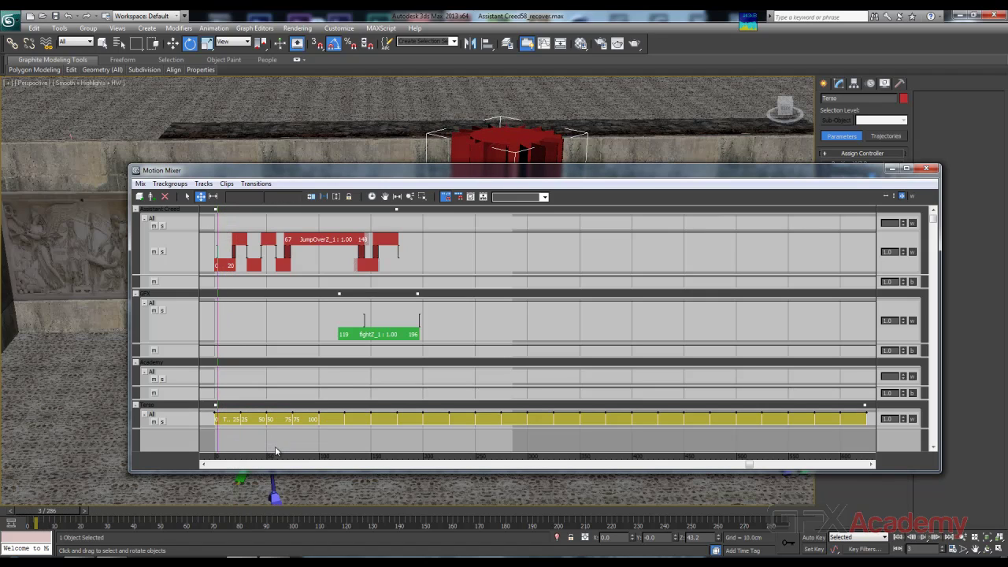
pyautogui.click(372, 197)
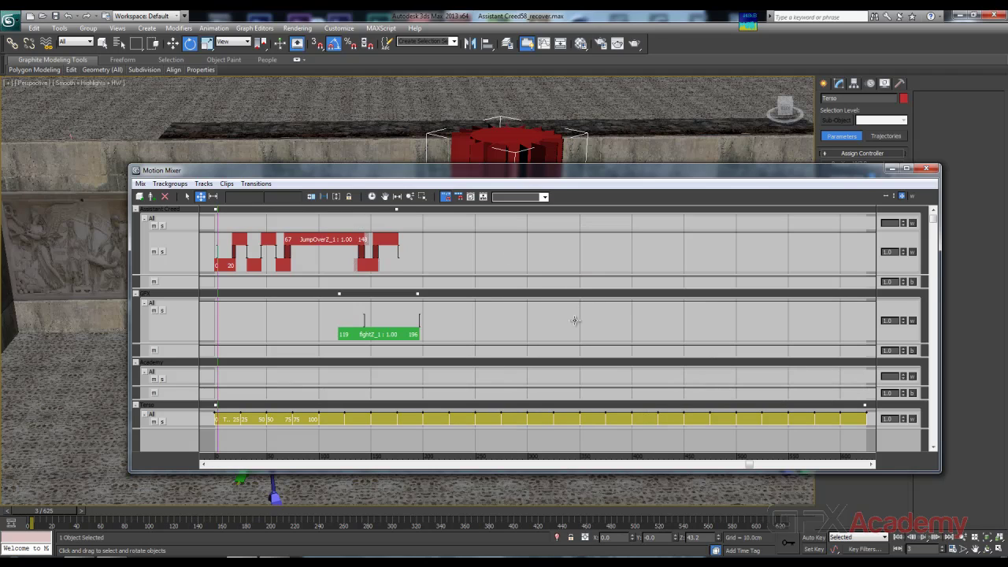
# Step: Minimize the Motion Mixer, play and scrub the animation to check the cylinder and skeletons, and restore the mixer with the Terso cylinder selected
pyautogui.click(891, 170)
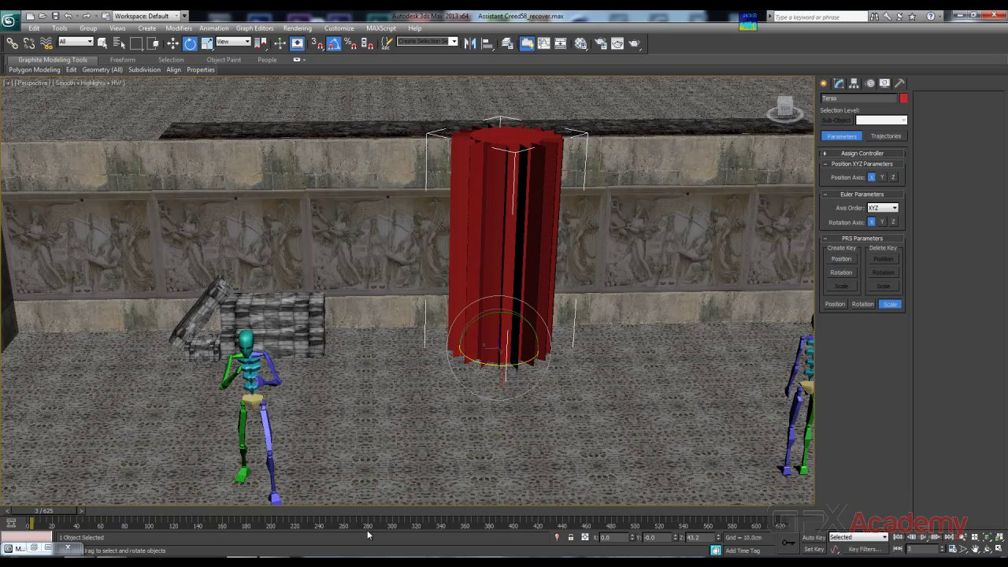
pyautogui.moveTo(54, 511); pyautogui.dragTo(21, 511)
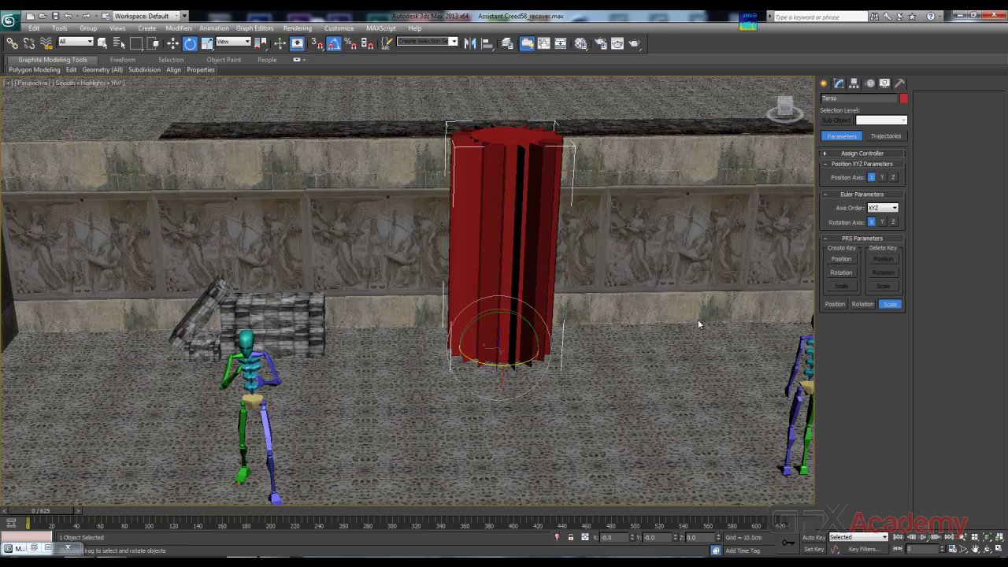
pyautogui.click(630, 120)
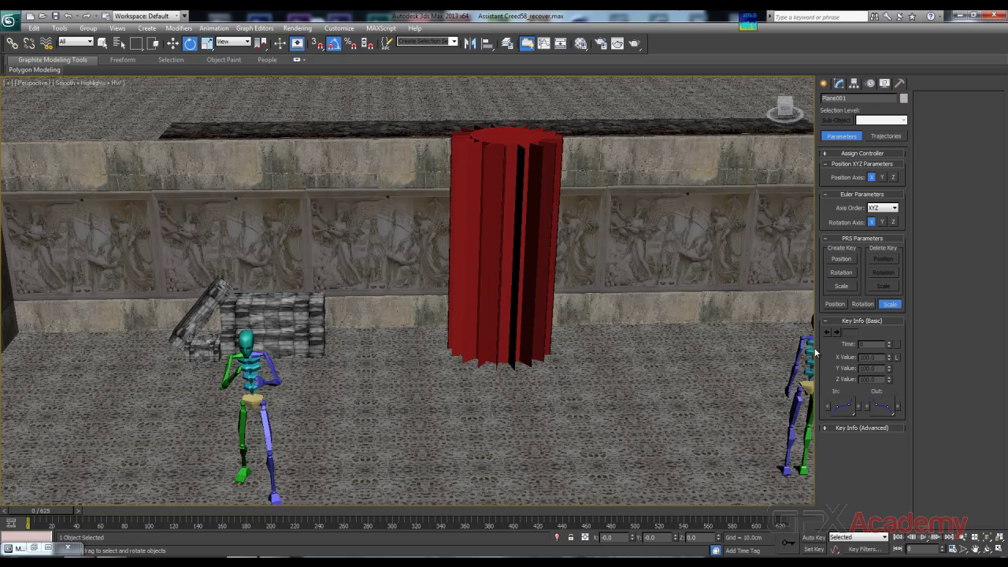
pyautogui.click(923, 536)
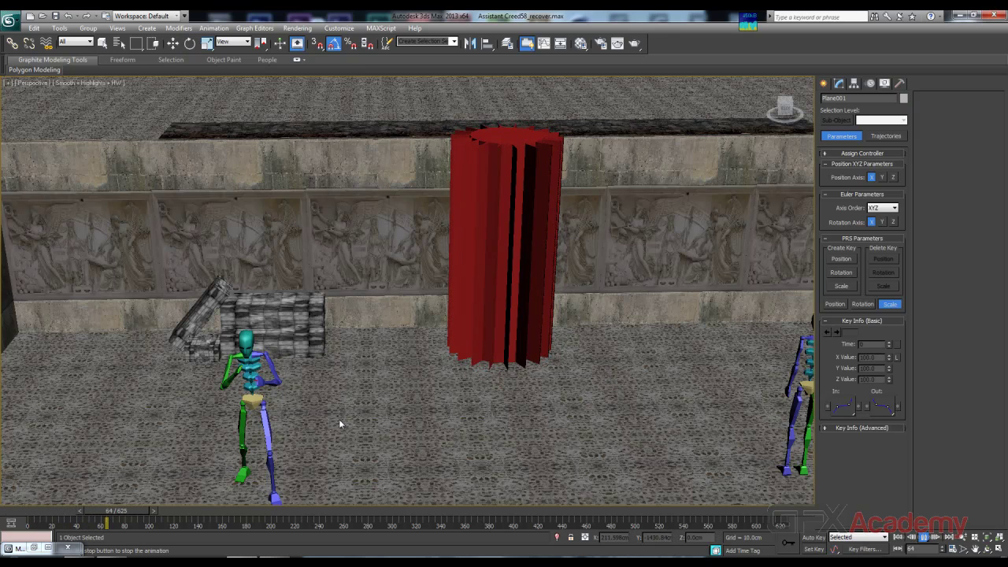
pyautogui.moveTo(339, 419); pyautogui.dragTo(397, 333, button='middle')
pyautogui.scroll(-5, 420, 360)
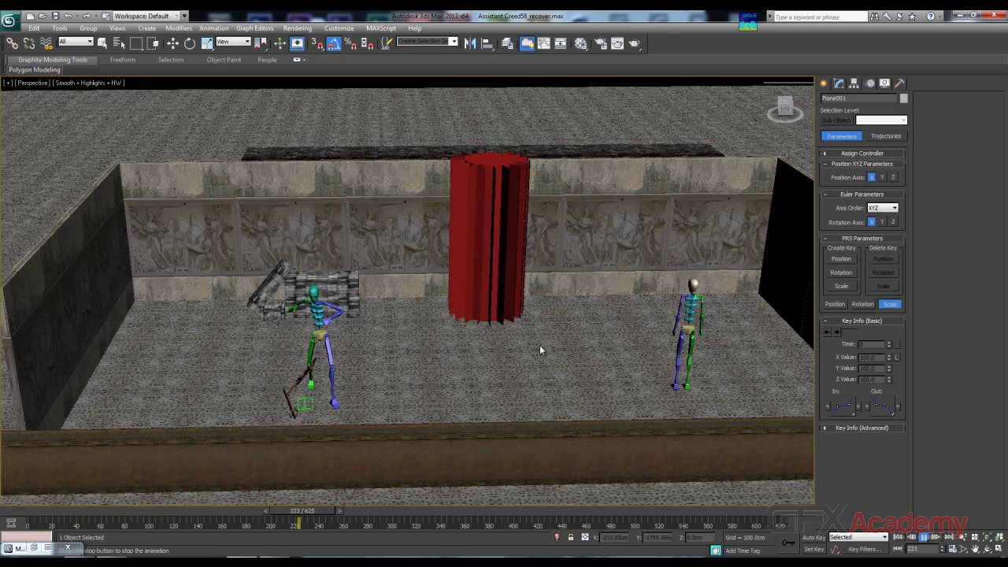
pyautogui.click(925, 537)
pyautogui.press('e')
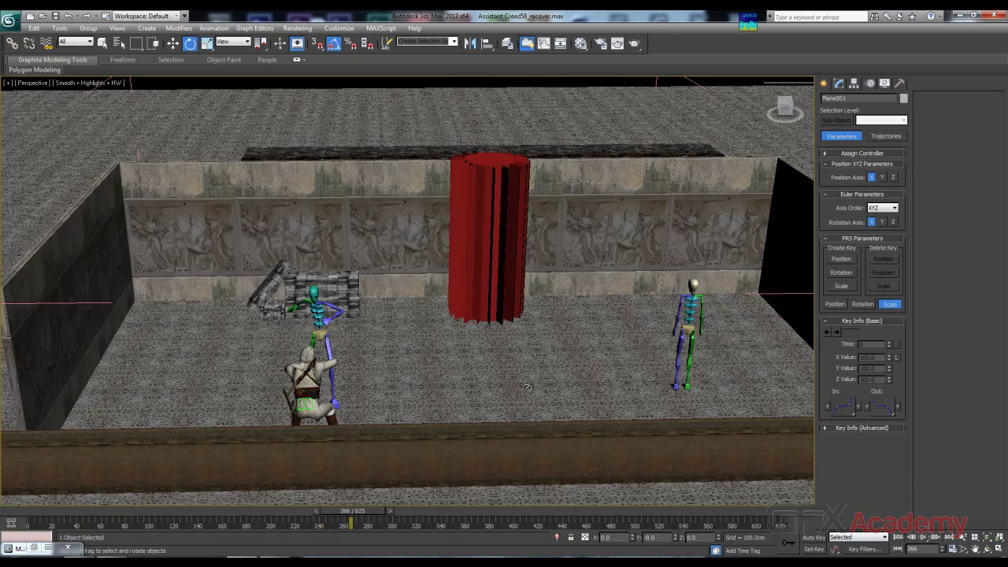
pyautogui.moveTo(363, 517); pyautogui.dragTo(37, 514)
pyautogui.click(34, 549)
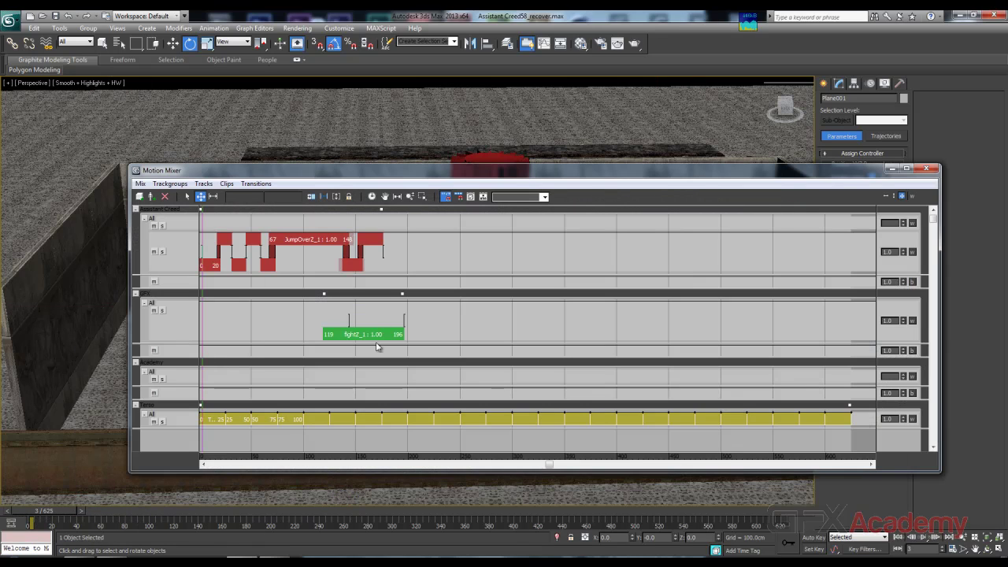
pyautogui.click(285, 441)
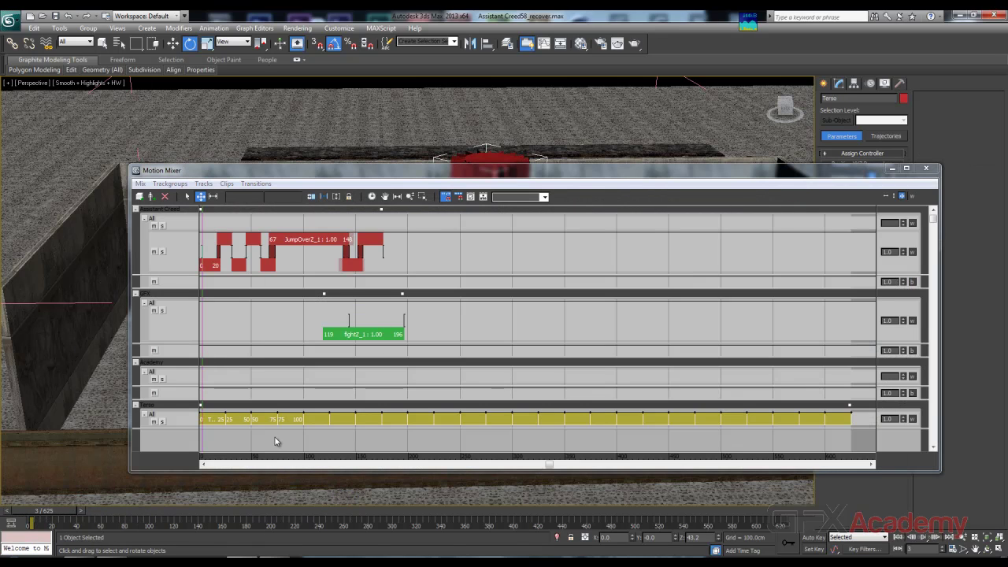
# Step: Undo the animation range match and the clip tiling, and stretch the single Terso clip to end at frame 46
pyautogui.click(264, 443)
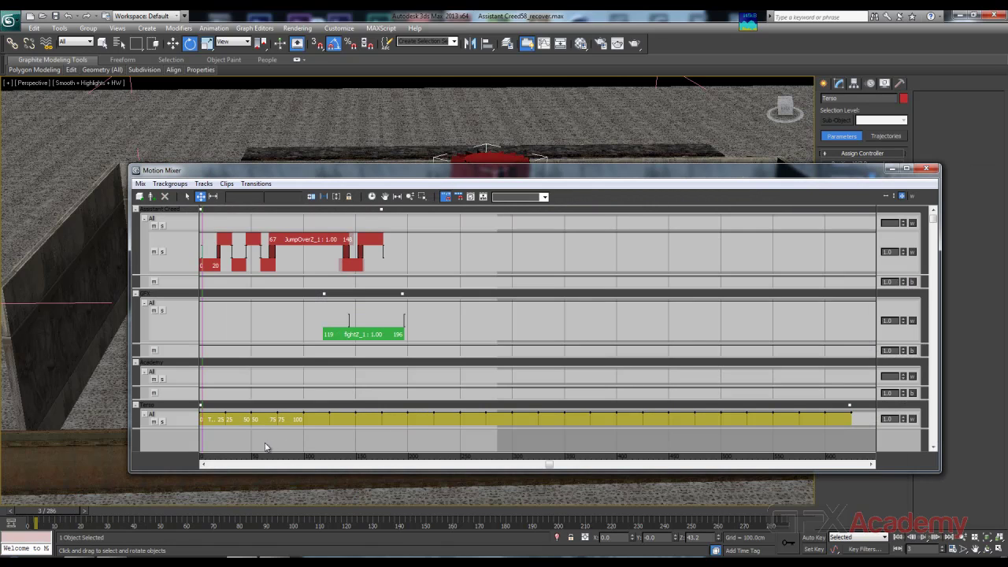
pyautogui.click(830, 418)
pyautogui.hotkey('ctrl', 'z')
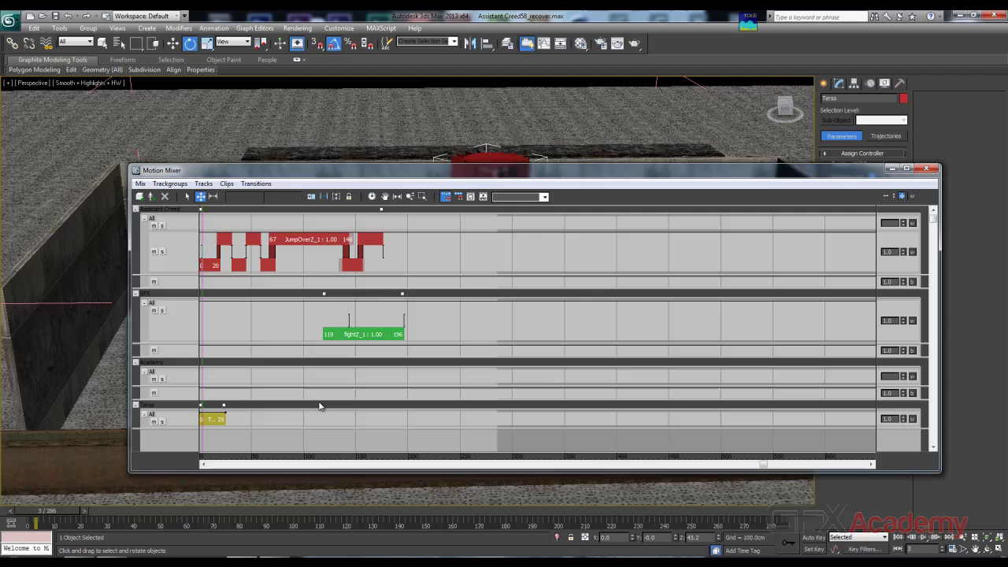
pyautogui.click(231, 419)
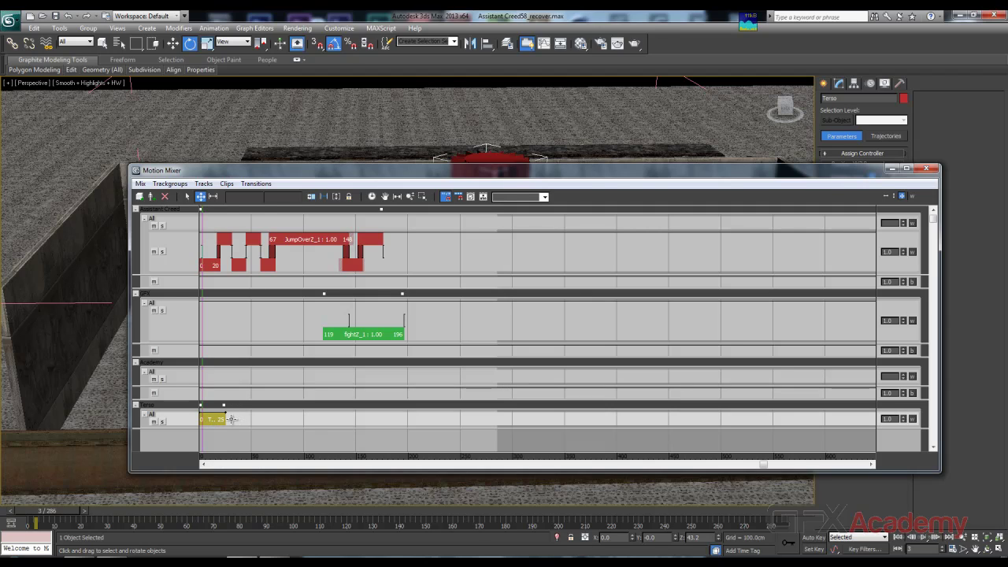
pyautogui.moveTo(224, 419); pyautogui.dragTo(247, 419)
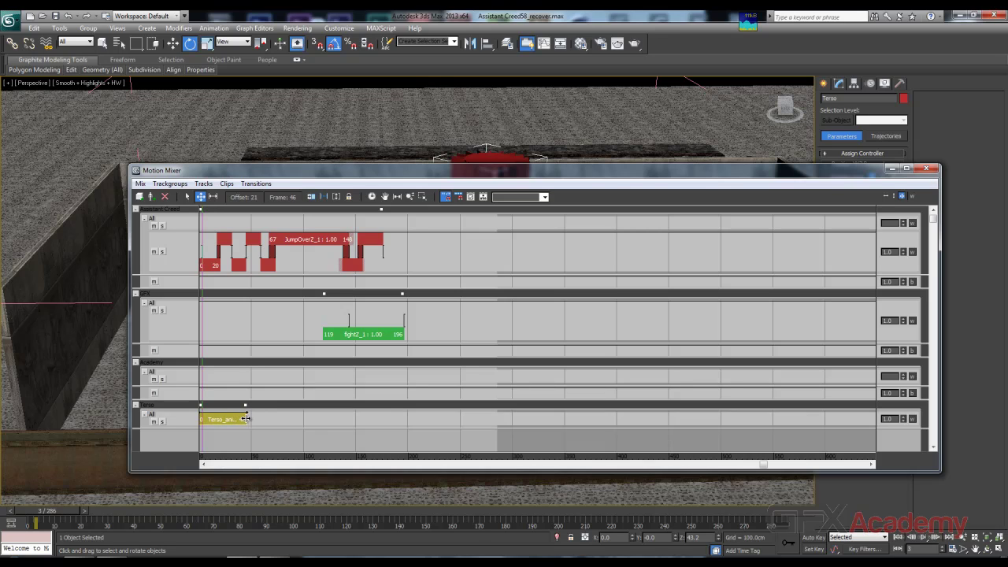
# Step: Play the animation from frame 0 to check the cylinder's rotation speed, and tile the stretched Terso clip along its track
pyautogui.moveTo(537, 164); pyautogui.dragTo(529, 221)
pyautogui.moveTo(196, 292)
pyautogui.mouseDown()
pyautogui.moveTo(234, 294)
pyautogui.moveTo(191, 294)
pyautogui.mouseUp()
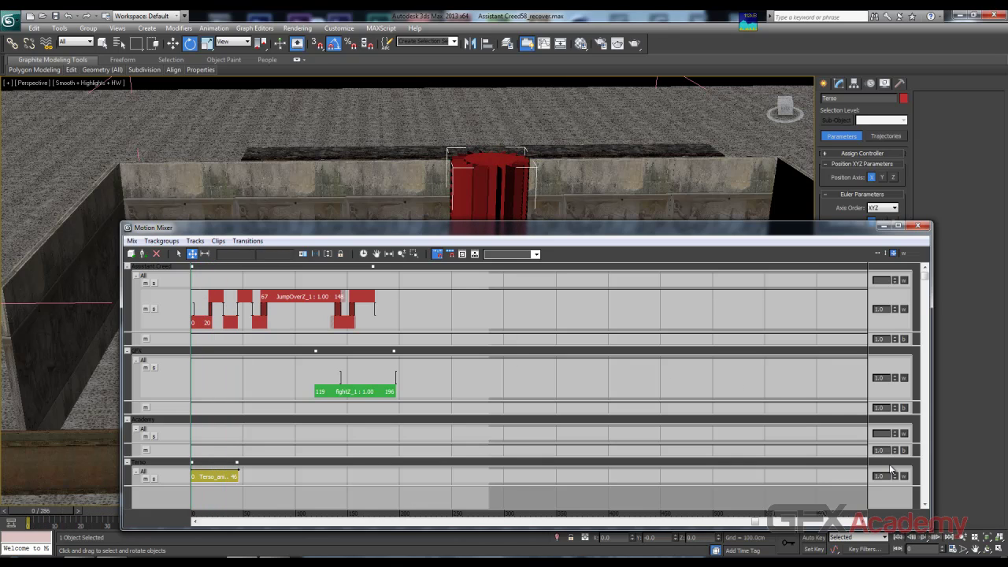
pyautogui.click(924, 539)
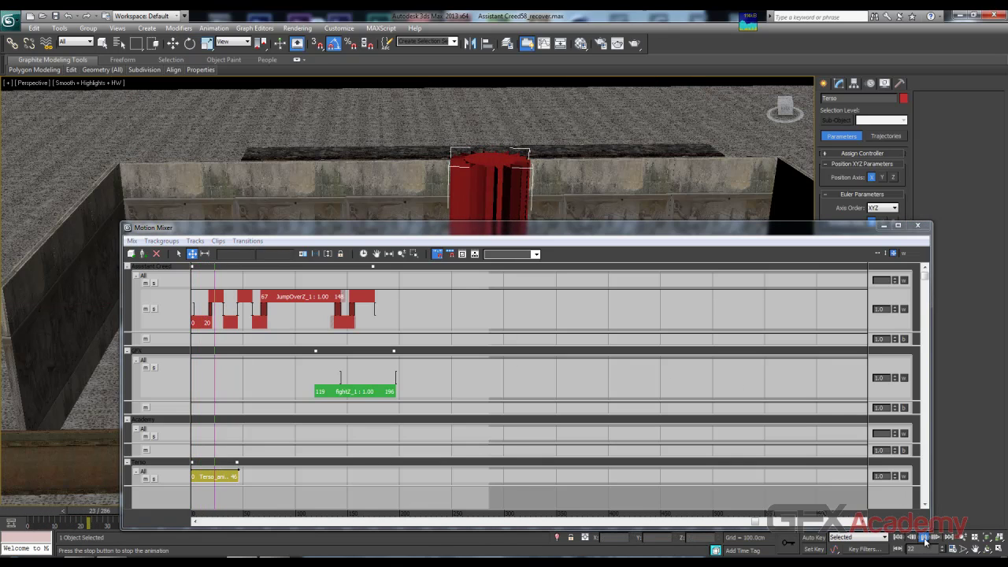
pyautogui.click(924, 539)
pyautogui.press('e')
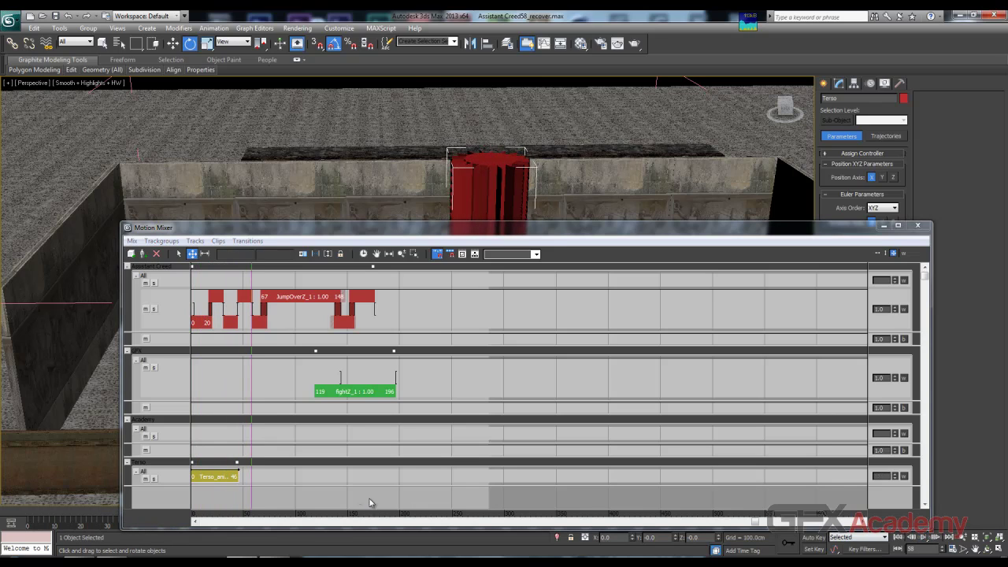
pyautogui.rightClick(221, 478)
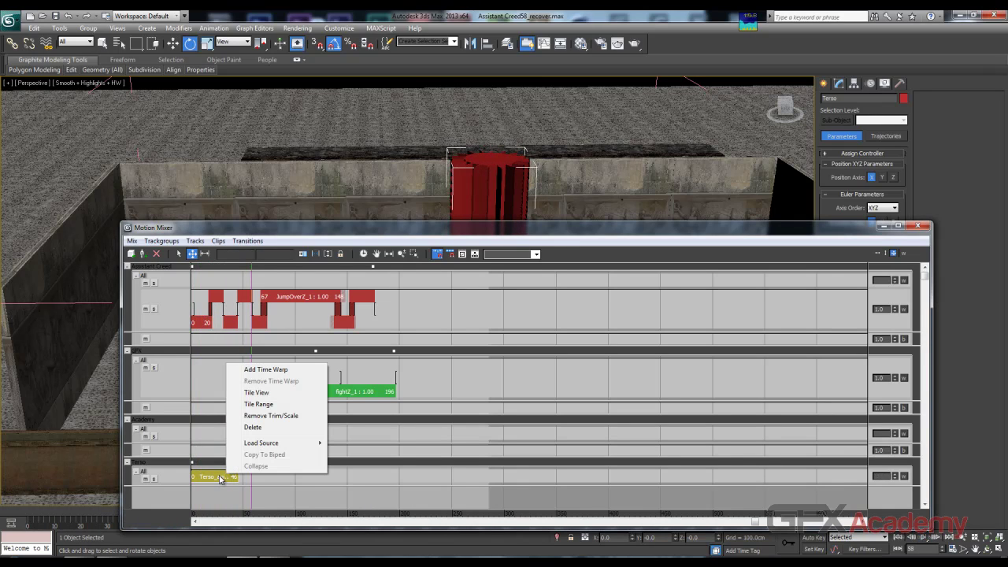
pyautogui.click(274, 404)
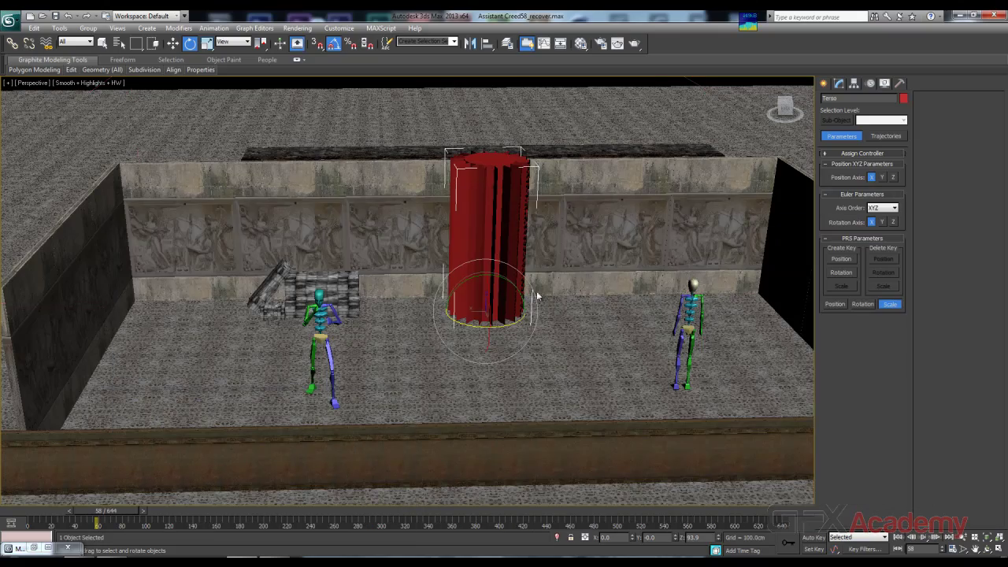
# Step: Advance the animation to frame 112 and examine the cylinder, the two skeletons and the hooded character from several angles
pyautogui.keyDown('alt'); pyautogui.moveTo(536, 292); pyautogui.dragTo(373, 335, button='middle'); pyautogui.keyUp('alt')
pyautogui.scroll(-2, 351, 358)
pyautogui.moveTo(108, 510); pyautogui.dragTo(160, 511)
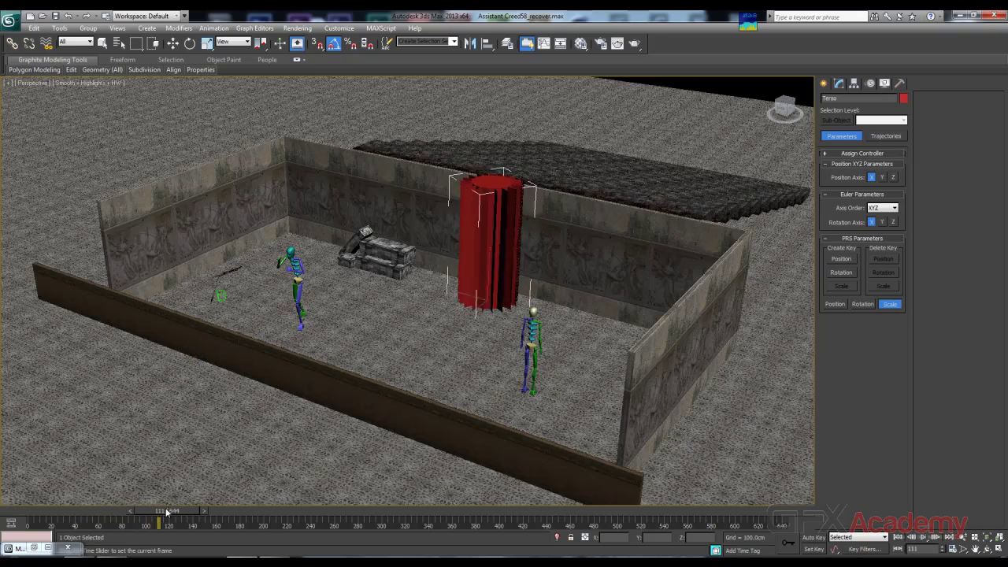
pyautogui.press('e')
pyautogui.keyDown('alt'); pyautogui.moveTo(174, 388); pyautogui.dragTo(267, 382, button='middle'); pyautogui.keyUp('alt')
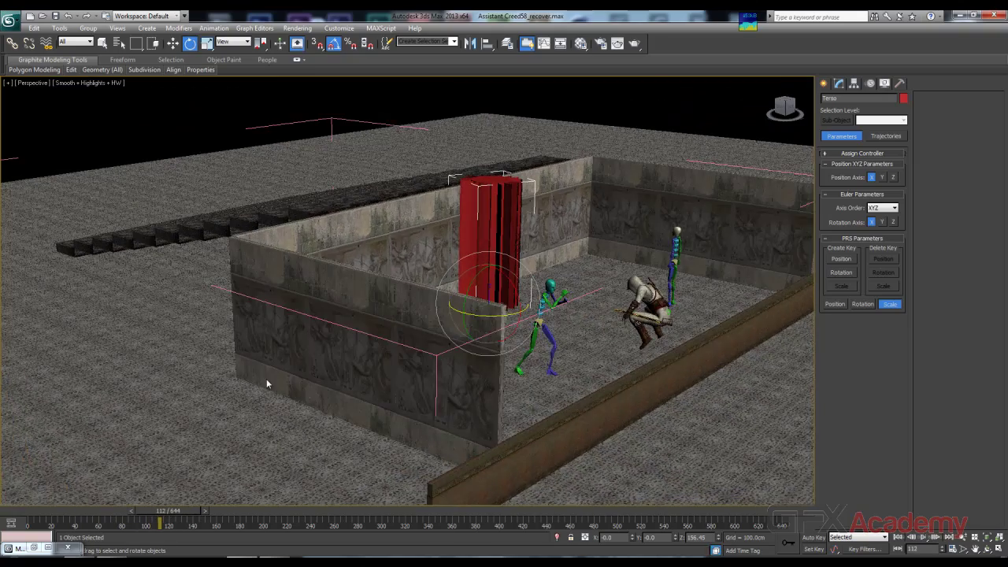
pyautogui.scroll(6, 504, 321)
pyautogui.keyDown('alt'); pyautogui.moveTo(612, 321); pyautogui.dragTo(596, 306, button='middle'); pyautogui.keyUp('alt')
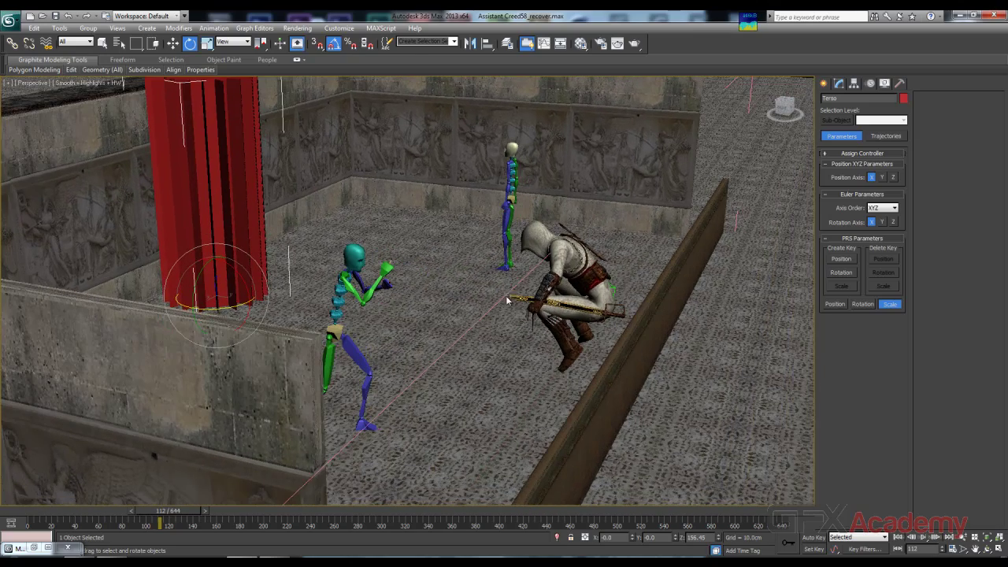
# Step: Select the hooded character's sword, return to frame 0, delete its animation, and check the sword against the body
pyautogui.click(595, 312)
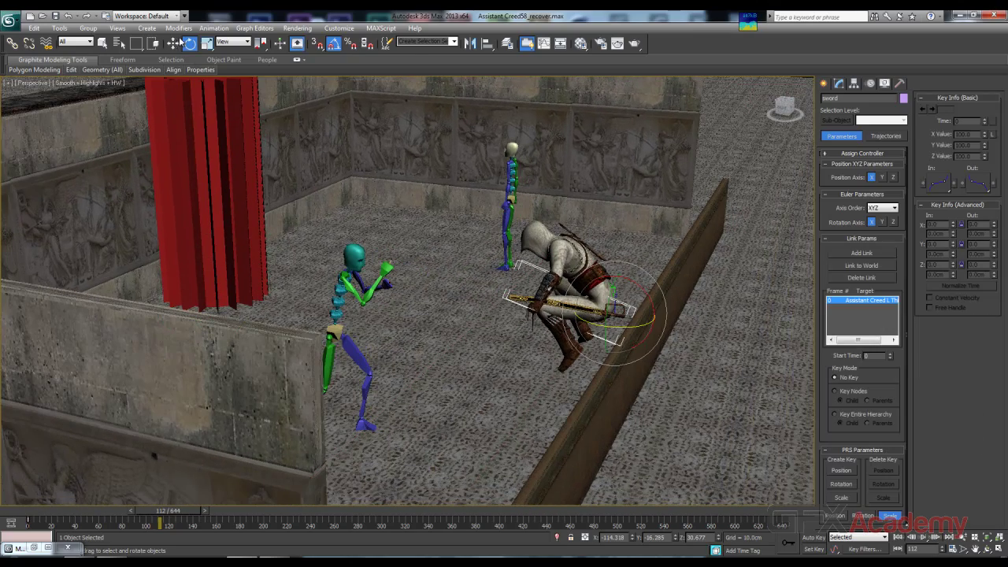
pyautogui.moveTo(168, 512); pyautogui.dragTo(62, 515)
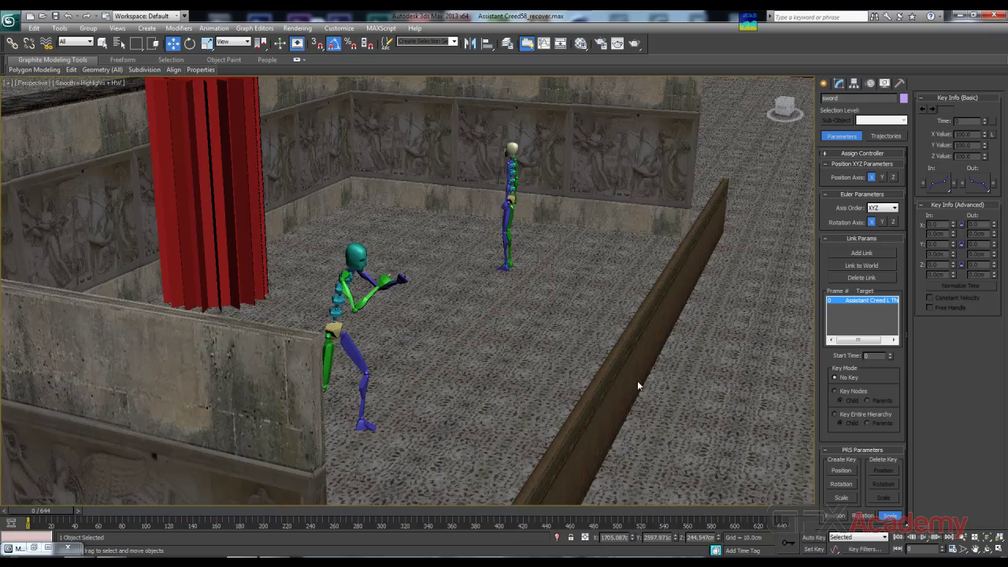
pyautogui.scroll(-10, 636, 383)
pyautogui.scroll(15, 597, 372)
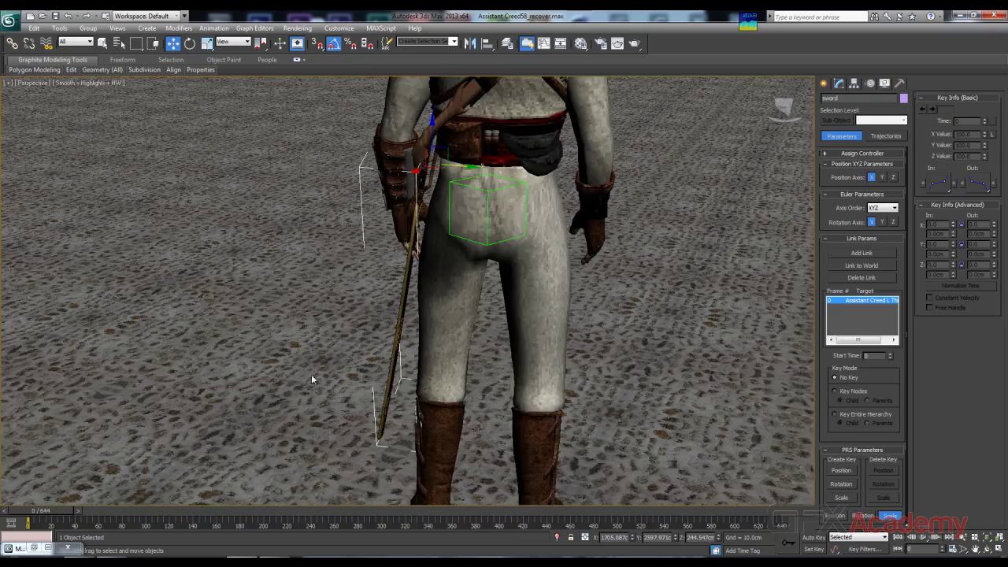
pyautogui.keyDown('alt'); pyautogui.moveTo(311, 379); pyautogui.dragTo(406, 339, button='middle'); pyautogui.keyUp('alt')
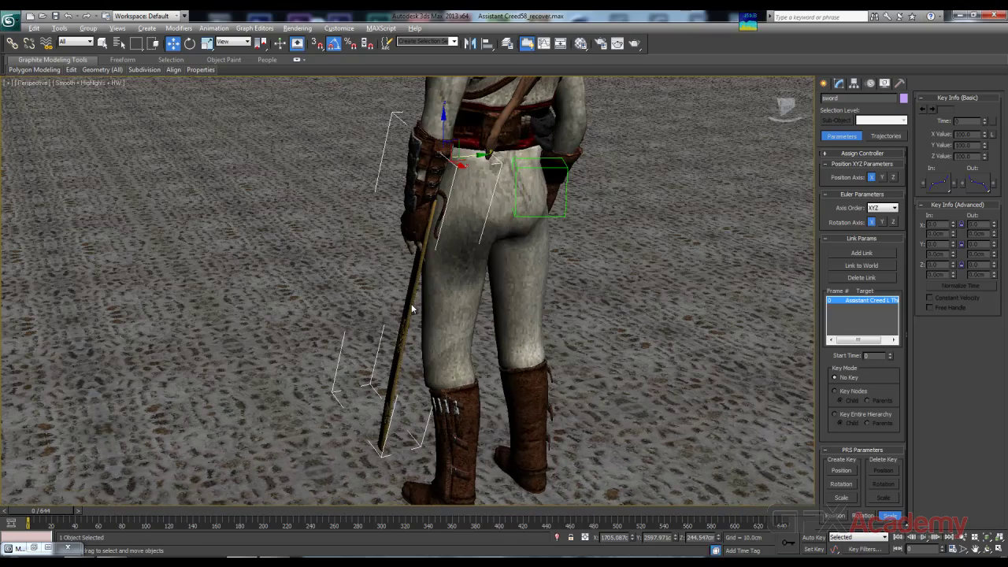
pyautogui.rightClick(408, 302)
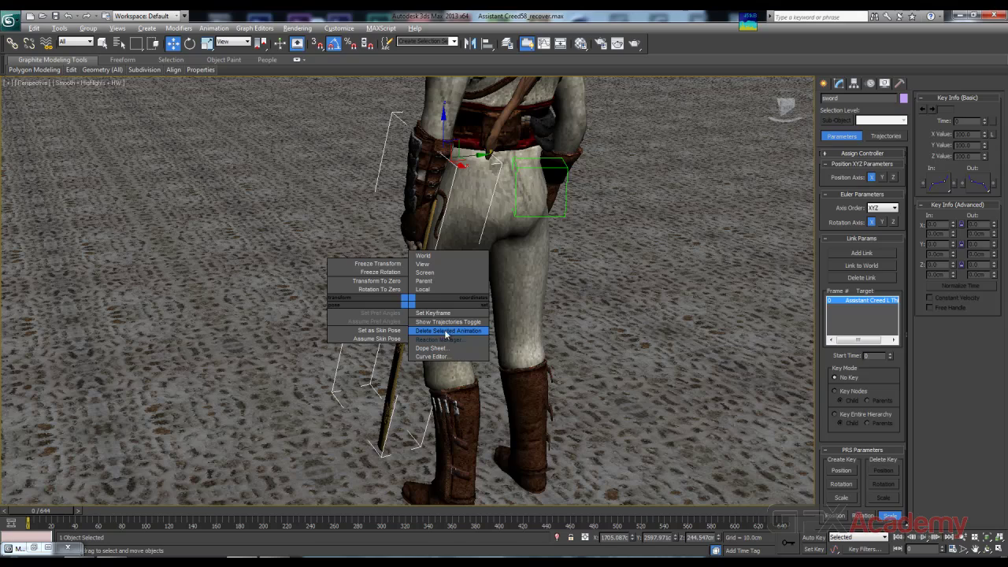
pyautogui.click(448, 331)
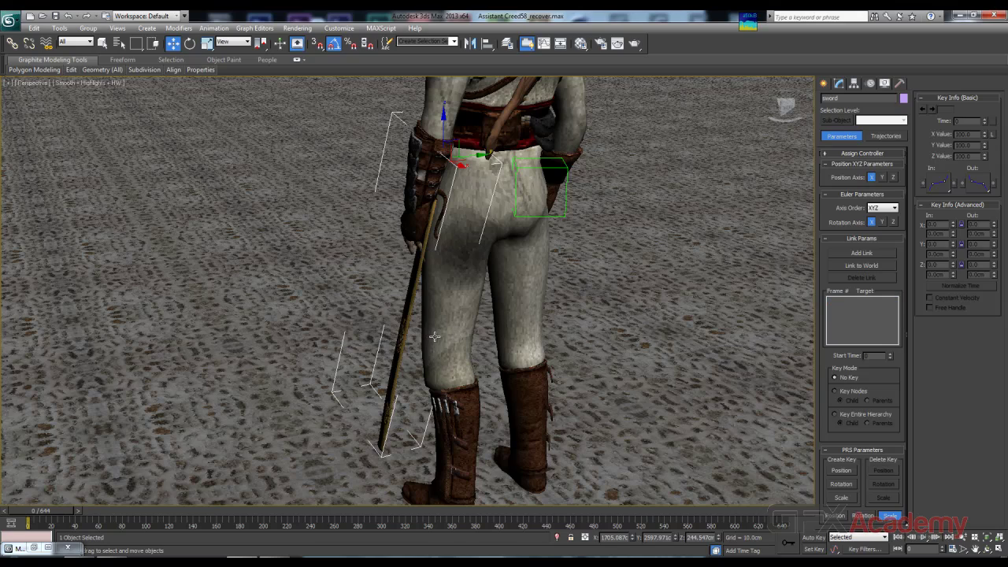
pyautogui.keyDown('alt'); pyautogui.moveTo(402, 329); pyautogui.dragTo(377, 352, button='middle'); pyautogui.keyUp('alt')
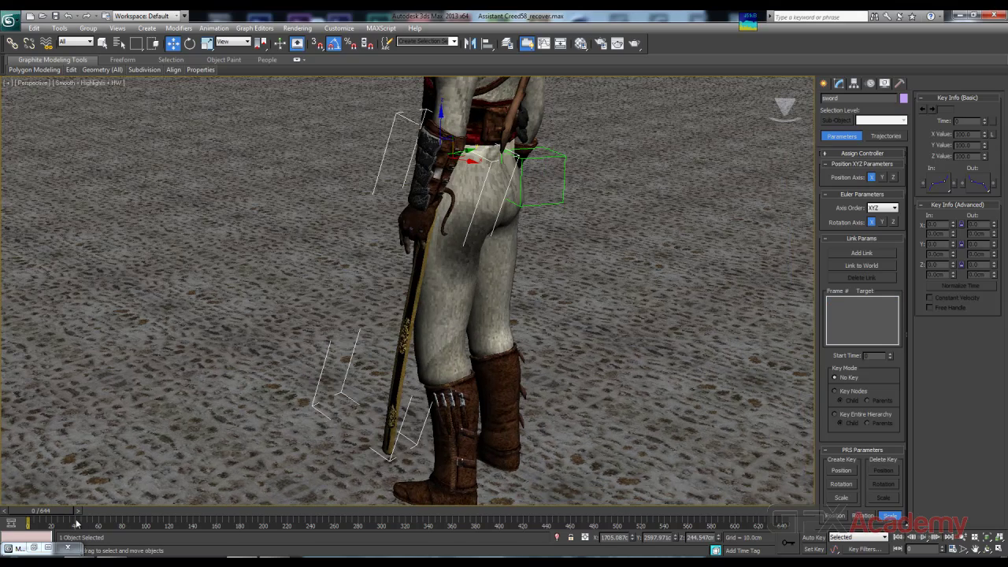
pyautogui.moveTo(57, 512)
pyautogui.mouseDown()
pyautogui.moveTo(91, 511)
pyautogui.moveTo(38, 508)
pyautogui.mouseUp()
pyautogui.press('w')
pyautogui.keyDown('alt'); pyautogui.moveTo(346, 364); pyautogui.dragTo(357, 352, button='middle'); pyautogui.keyUp('alt')
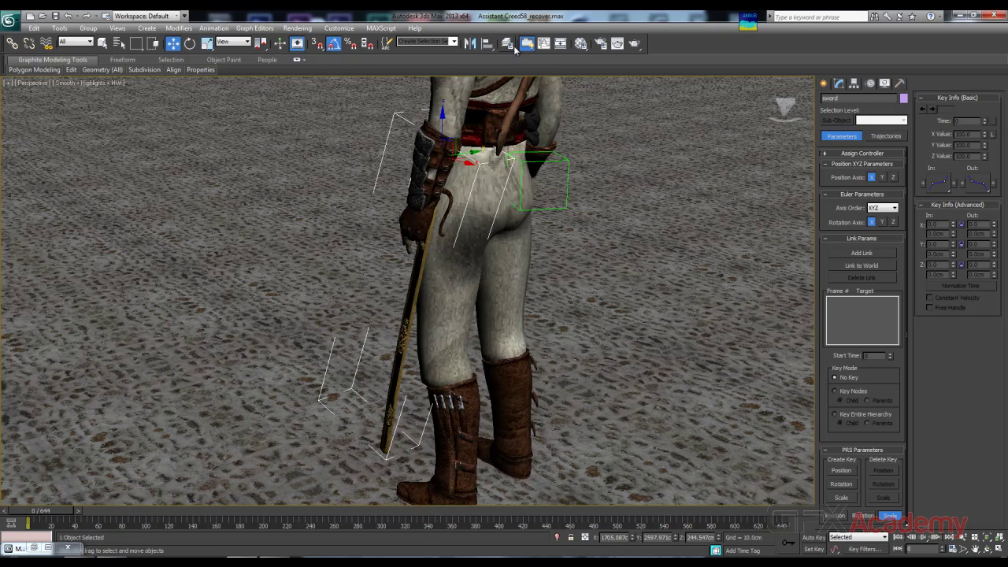
# Step: Hide the body layer and unhide the biped layer in the layer manager so the sword can be worked on against the skeleton
pyautogui.click(510, 45)
pyautogui.moveTo(93, 374); pyautogui.dragTo(75, 301)
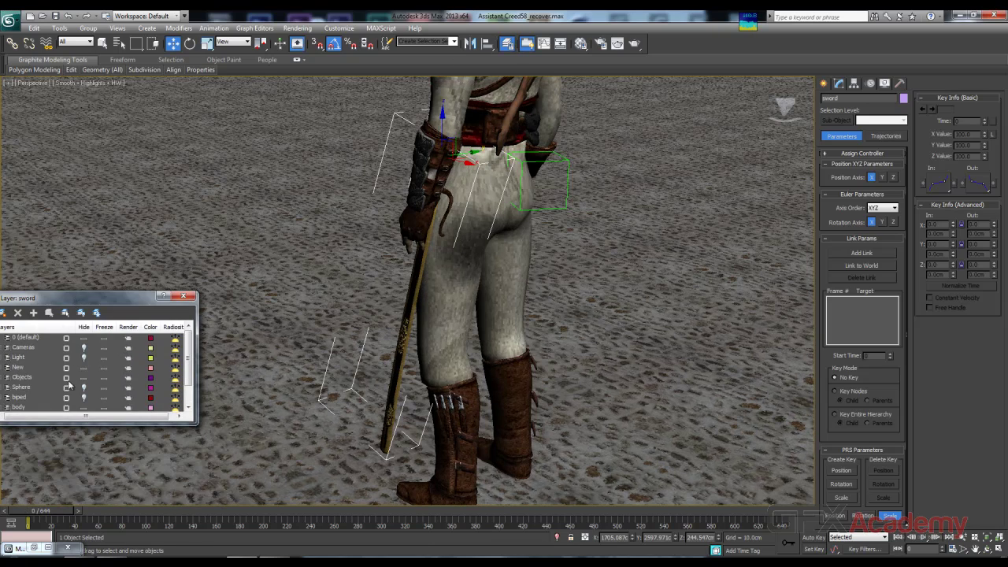
pyautogui.moveTo(76, 422); pyautogui.dragTo(79, 459)
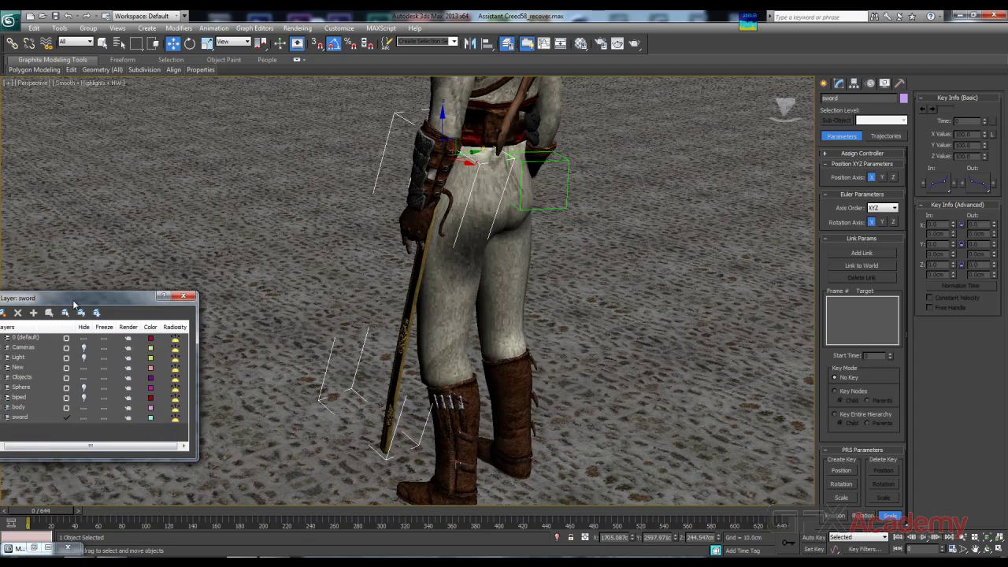
pyautogui.moveTo(75, 300); pyautogui.dragTo(85, 292)
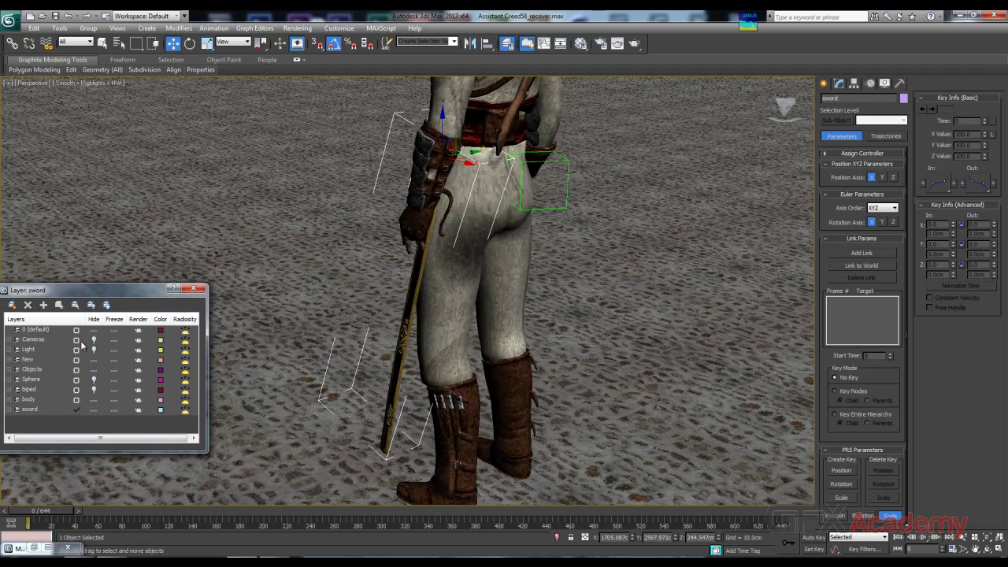
pyautogui.click(93, 399)
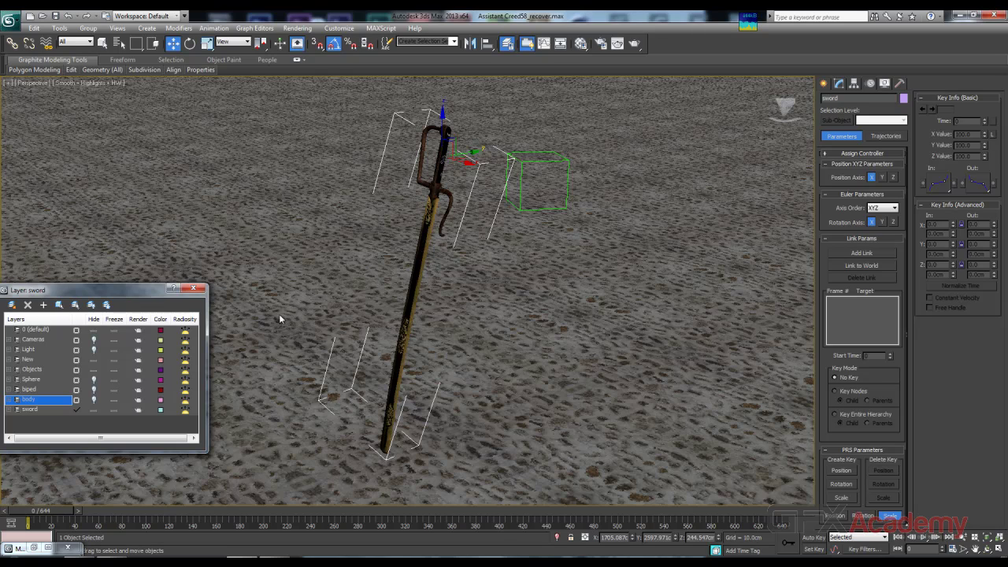
pyautogui.click(93, 390)
pyautogui.keyDown('alt'); pyautogui.moveTo(421, 341); pyautogui.dragTo(394, 341, button='middle'); pyautogui.keyUp('alt')
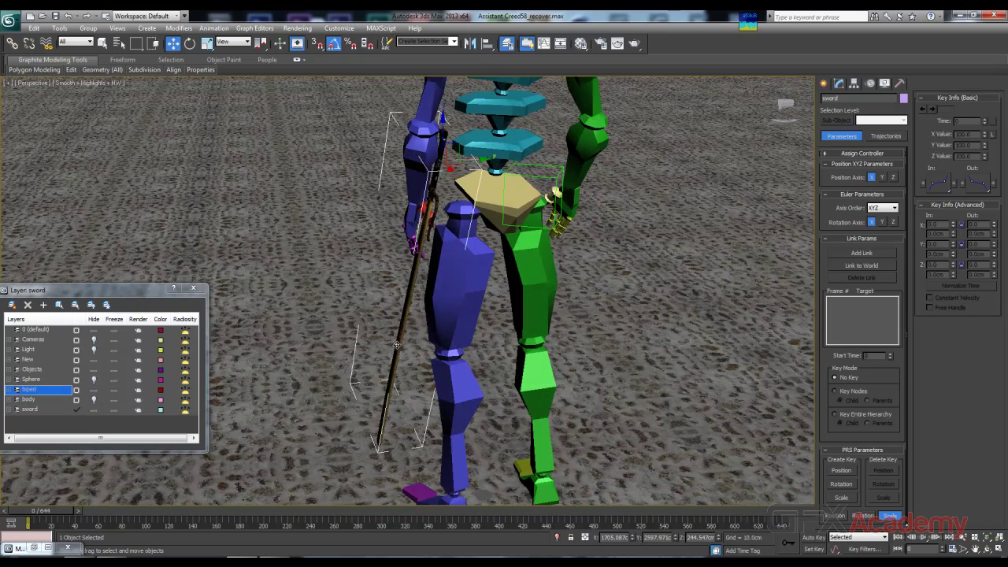
# Step: Link the sword to the biped's blue left thigh with Select and Link, and return to the Move tool at frame 0
pyautogui.click(12, 43)
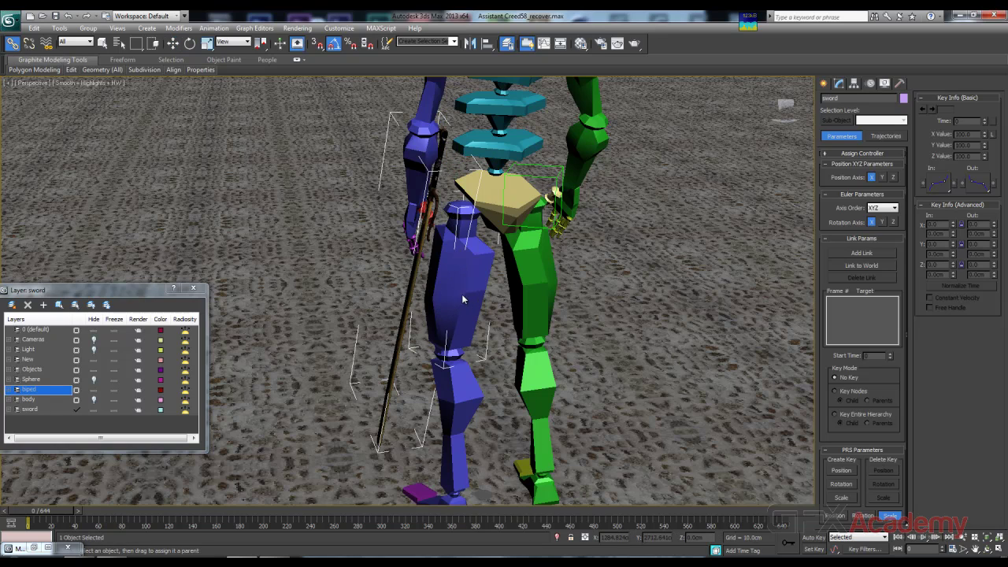
pyautogui.moveTo(56, 512); pyautogui.dragTo(35, 501)
pyautogui.press('l')
pyautogui.moveTo(408, 303); pyautogui.dragTo(470, 298)
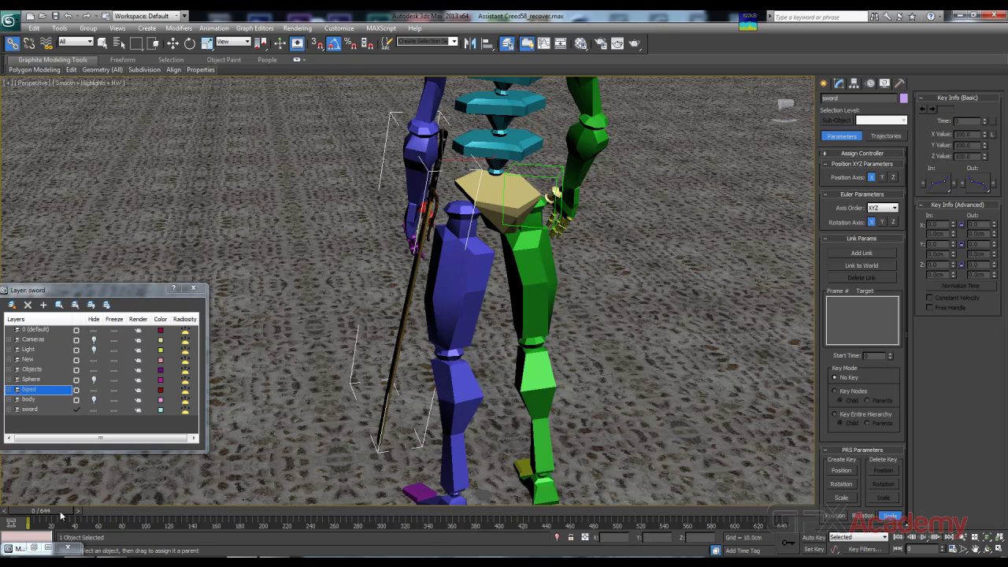
pyautogui.moveTo(61, 512)
pyautogui.mouseDown()
pyautogui.moveTo(90, 511)
pyautogui.moveTo(61, 514)
pyautogui.mouseUp()
pyautogui.click(173, 44)
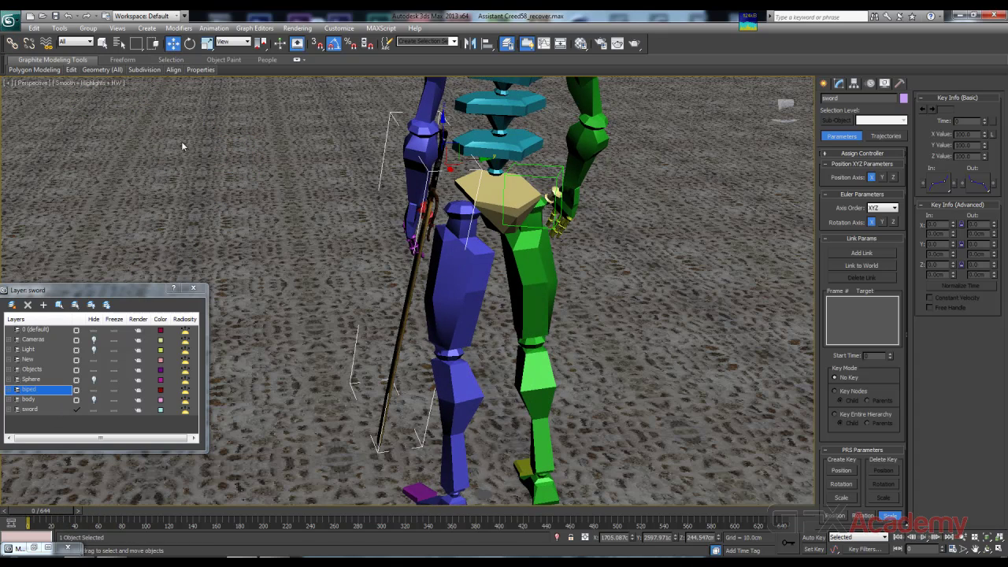
# Step: Examine the sword's pivot settings and the Link Params in its motion parameters
pyautogui.keyDown('alt'); pyautogui.moveTo(291, 277); pyautogui.dragTo(714, 239, button='middle'); pyautogui.keyUp('alt')
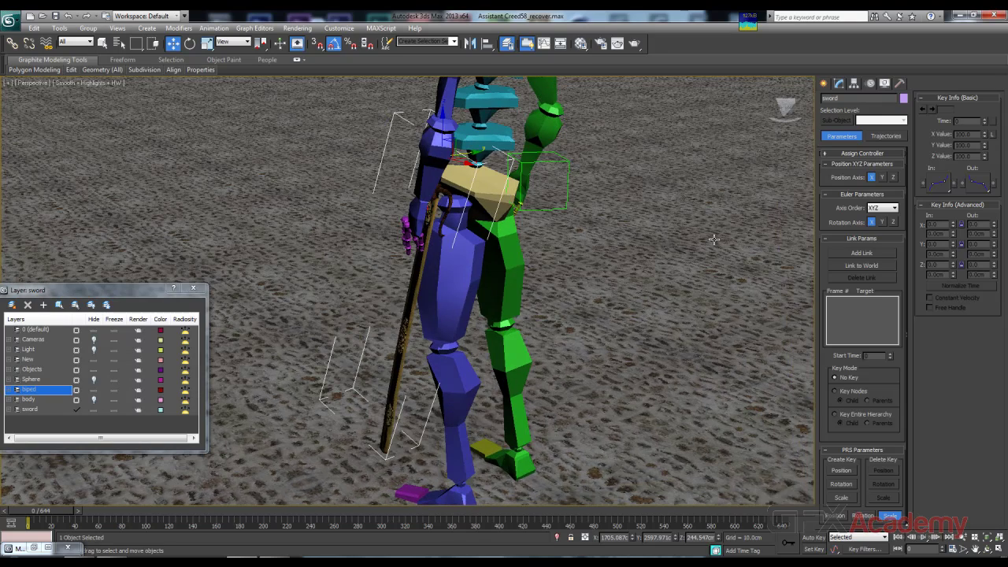
pyautogui.click(853, 86)
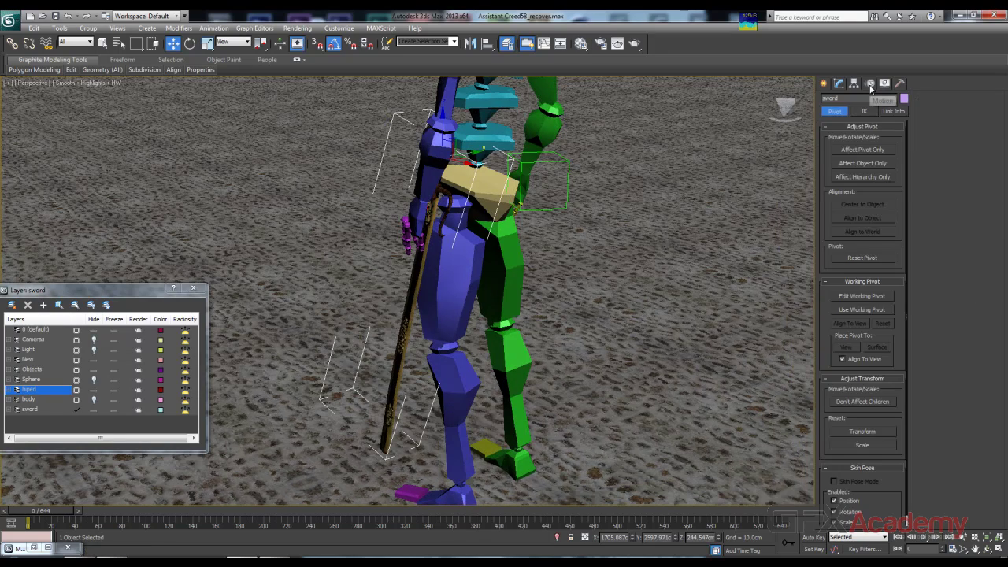
pyautogui.click(870, 86)
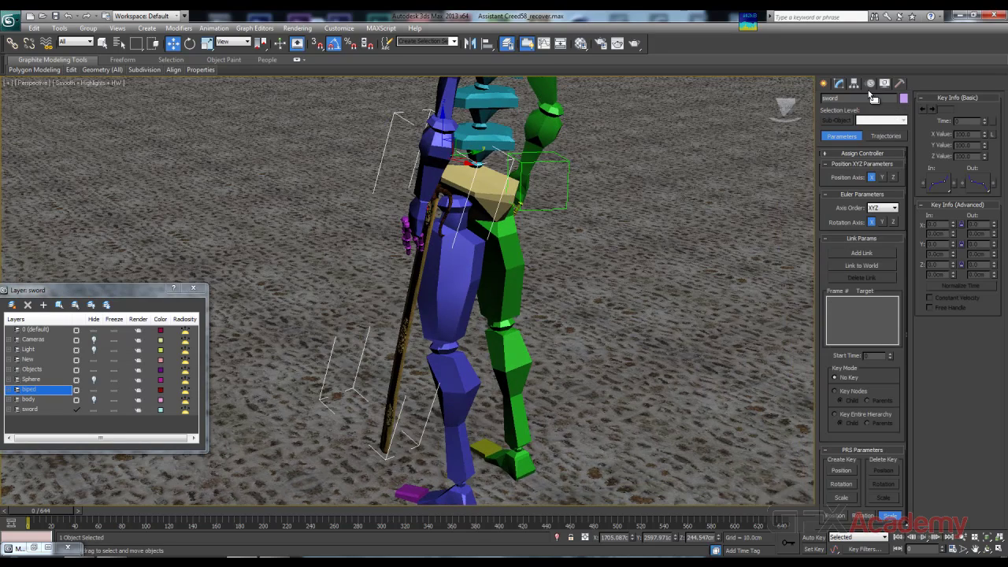
pyautogui.click(827, 240)
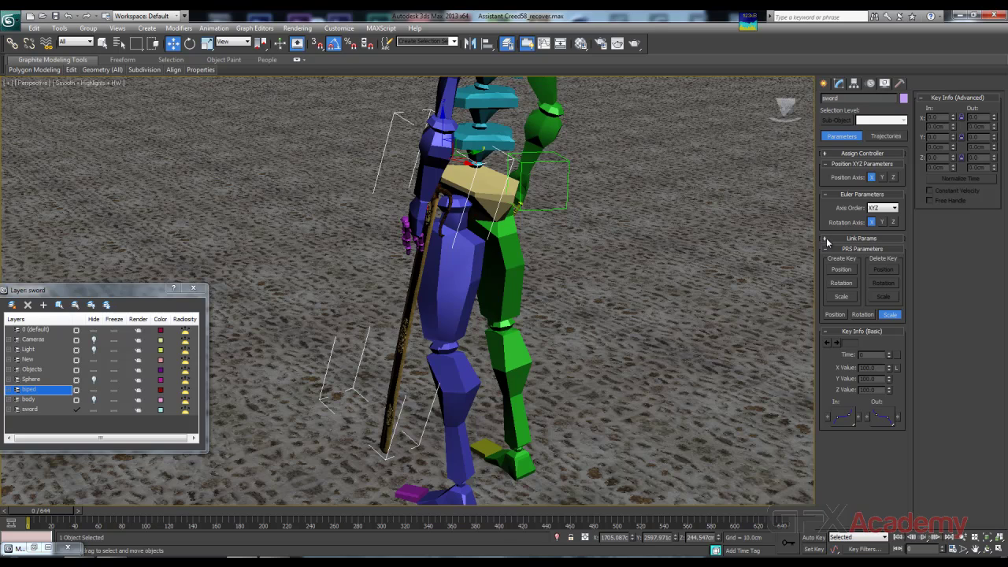
pyautogui.click(825, 240)
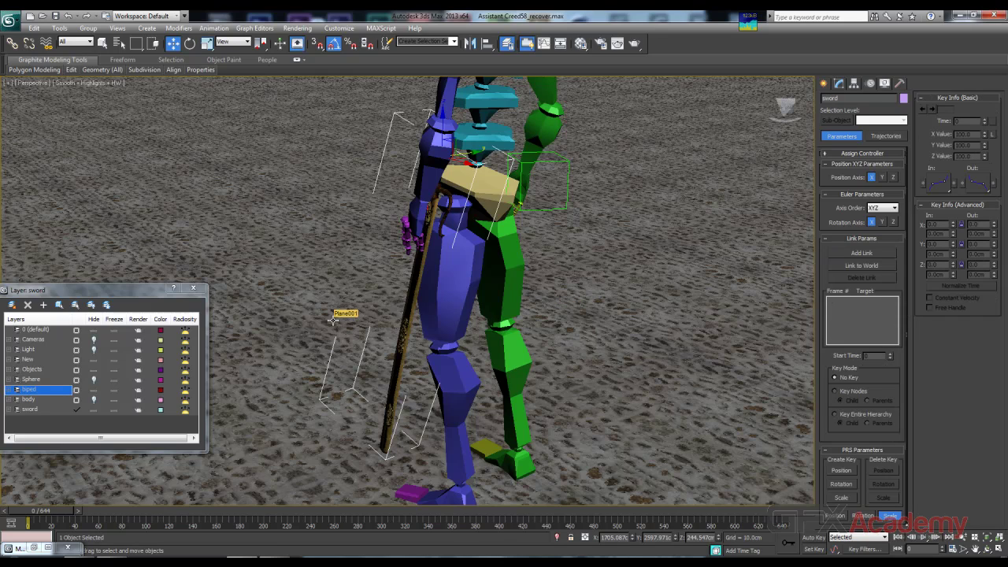
# Step: Move the sword about 8 cm along Y, closer to the biped's left thigh
pyautogui.keyDown('alt'); pyautogui.moveTo(330, 276); pyautogui.dragTo(281, 268, button='middle'); pyautogui.keyUp('alt')
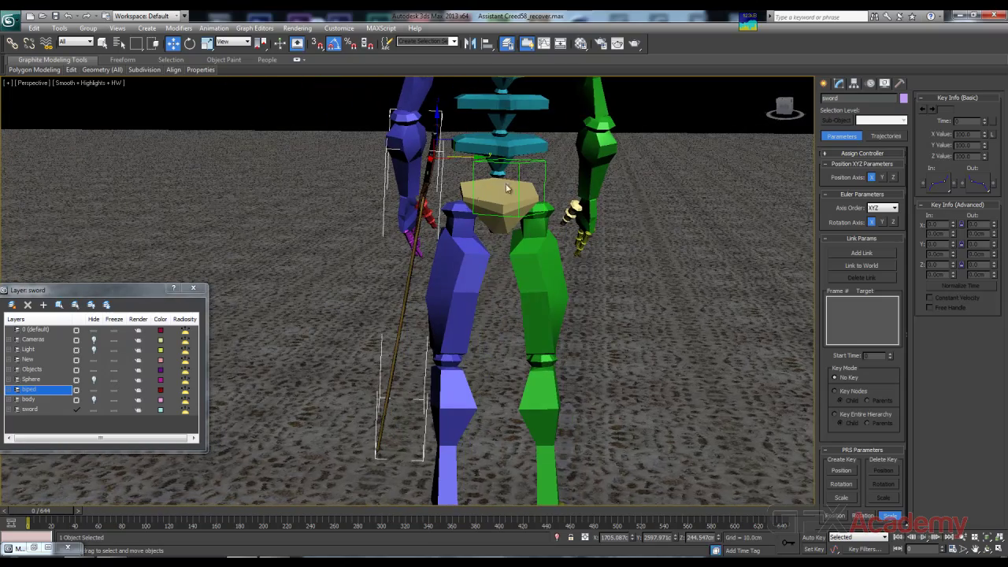
pyautogui.moveTo(466, 155); pyautogui.dragTo(480, 160)
pyautogui.keyDown('alt'); pyautogui.moveTo(405, 256); pyautogui.dragTo(431, 257, button='middle'); pyautogui.keyUp('alt')
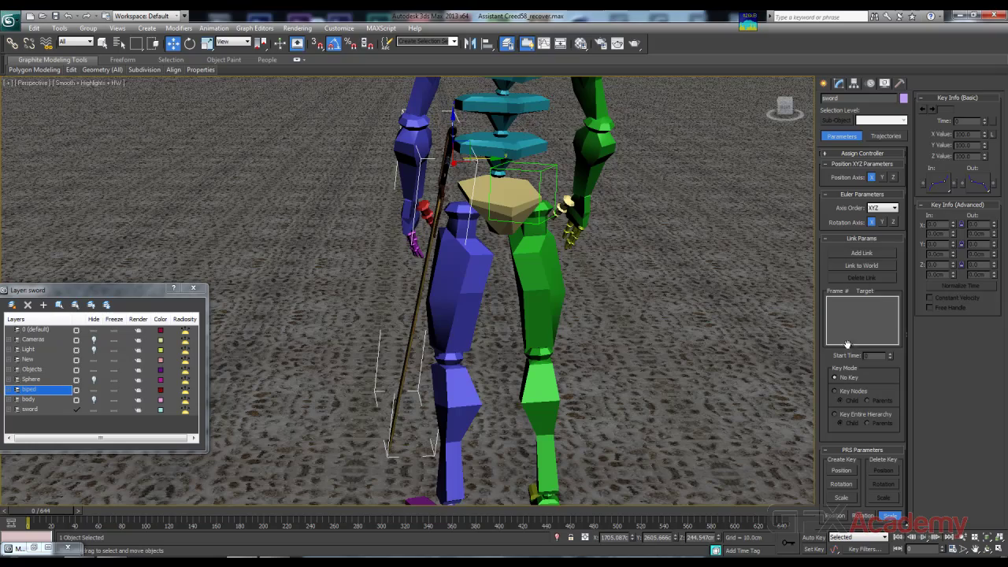
# Step: Add a Link Params target at frame 0 that links the sword to the biped's blue left thigh
pyautogui.keyDown('alt'); pyautogui.moveTo(441, 303); pyautogui.dragTo(402, 298, button='middle'); pyautogui.keyUp('alt')
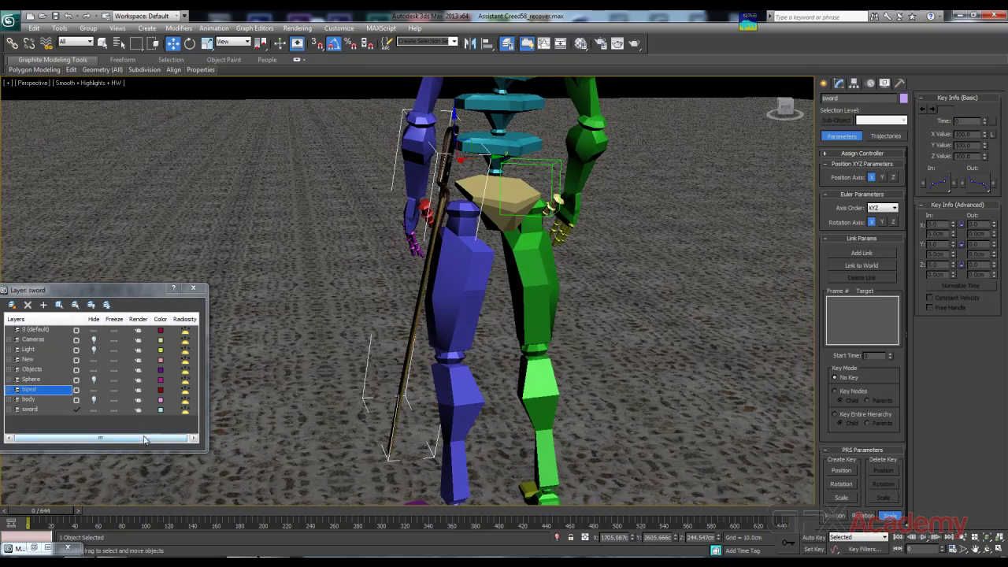
pyautogui.moveTo(37, 512); pyautogui.dragTo(30, 517)
pyautogui.press('w')
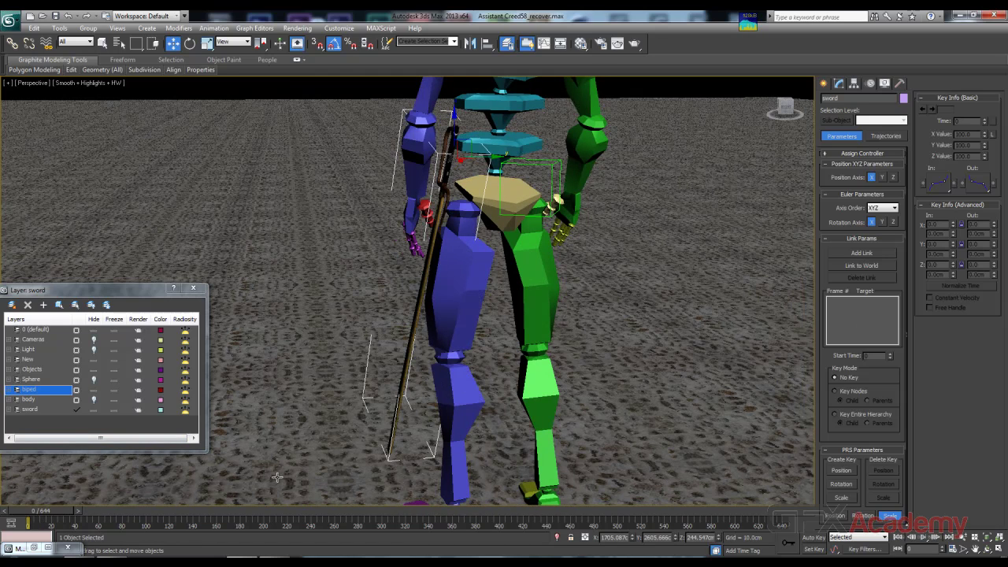
pyautogui.click(862, 254)
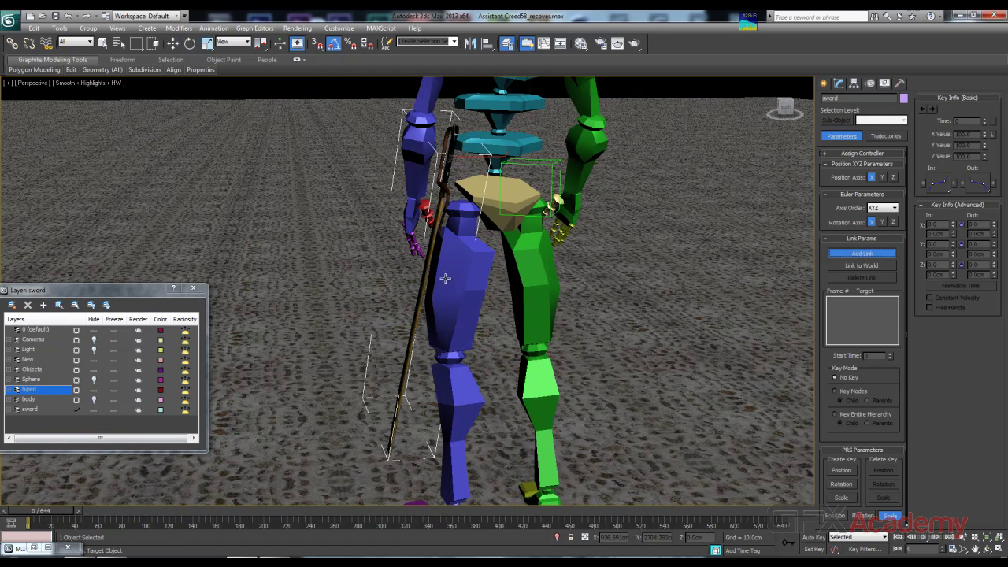
pyautogui.click(477, 279)
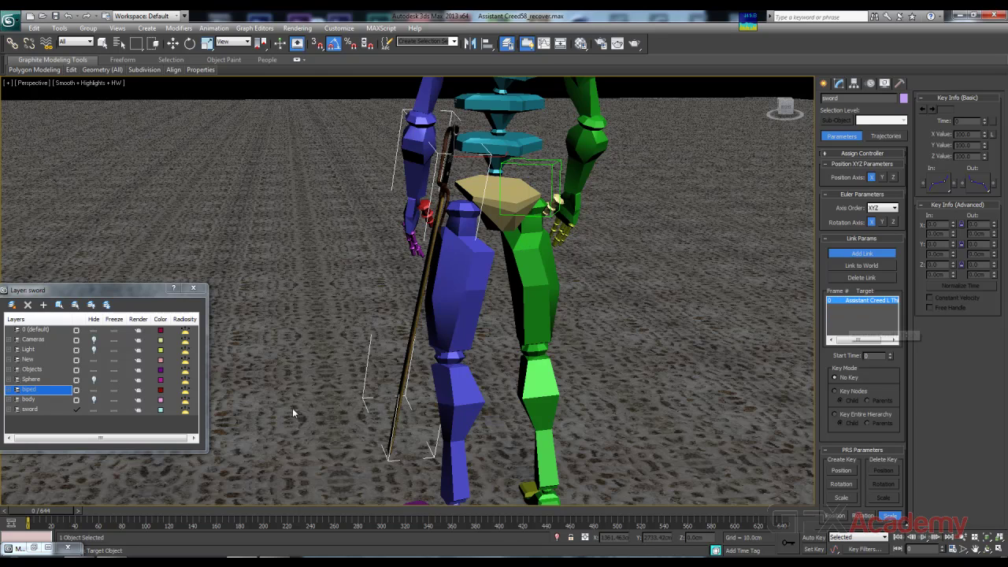
# Step: Scrub the animation from frame 0 to frame 111 and examine how the sword follows the biped's left thigh
pyautogui.moveTo(47, 515)
pyautogui.mouseDown()
pyautogui.moveTo(78, 513)
pyautogui.moveTo(61, 510)
pyautogui.mouseUp()
pyautogui.moveTo(167, 281); pyautogui.dragTo(342, 294, button='middle')
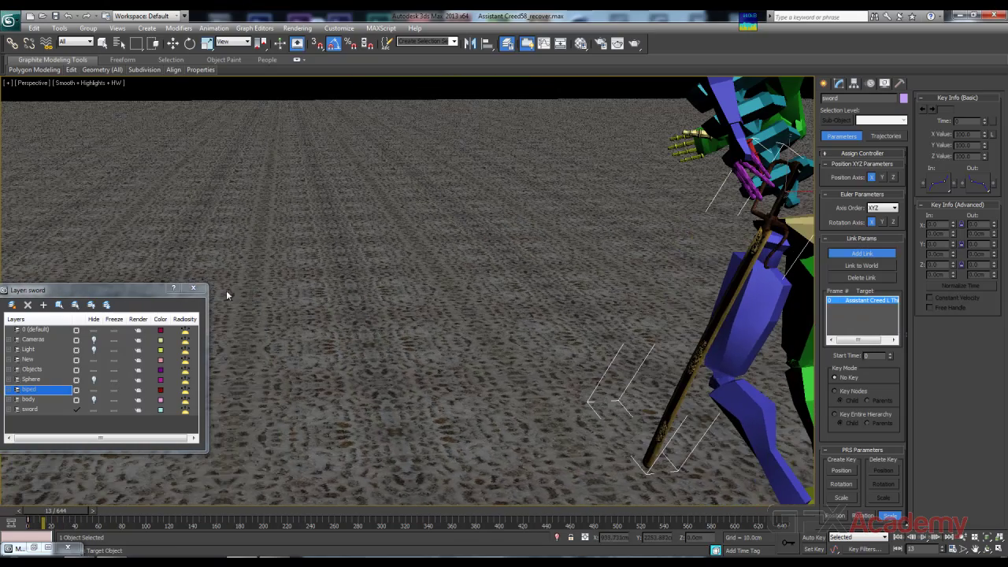
pyautogui.scroll(-5, 434, 261)
pyautogui.moveTo(426, 403); pyautogui.dragTo(660, 374, button='middle')
pyautogui.moveTo(60, 512); pyautogui.dragTo(98, 511)
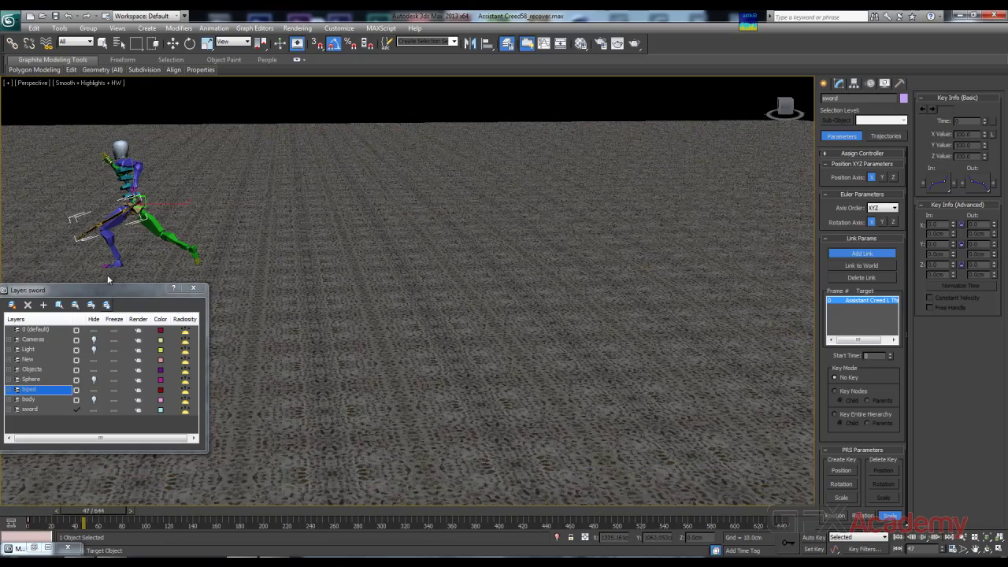
pyautogui.moveTo(108, 278); pyautogui.dragTo(657, 308, button='middle')
pyautogui.moveTo(319, 362); pyautogui.dragTo(591, 400, button='middle')
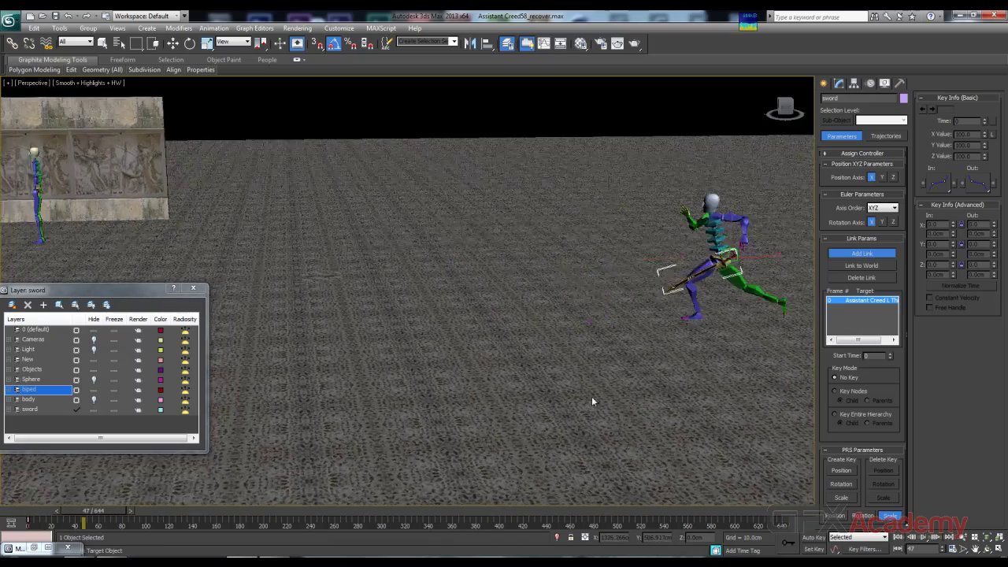
pyautogui.moveTo(378, 398); pyautogui.dragTo(582, 396, button='middle')
pyautogui.moveTo(92, 513); pyautogui.dragTo(164, 512)
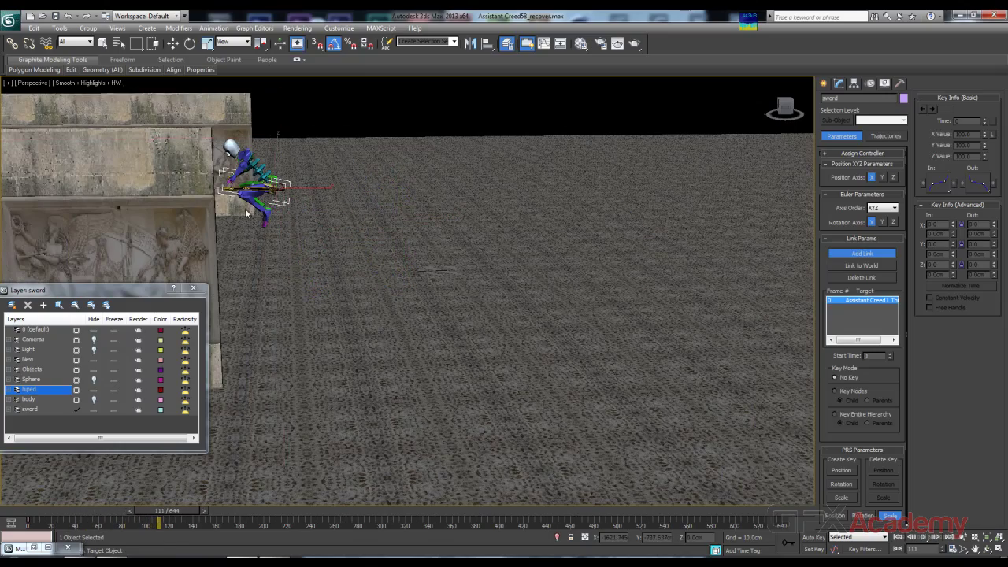
pyautogui.moveTo(260, 240); pyautogui.dragTo(312, 347, button='middle')
pyautogui.scroll(2, 313, 347)
pyautogui.moveTo(373, 306); pyautogui.dragTo(490, 295, button='middle')
pyautogui.moveTo(312, 296); pyautogui.dragTo(581, 204, button='middle')
pyautogui.press('z')
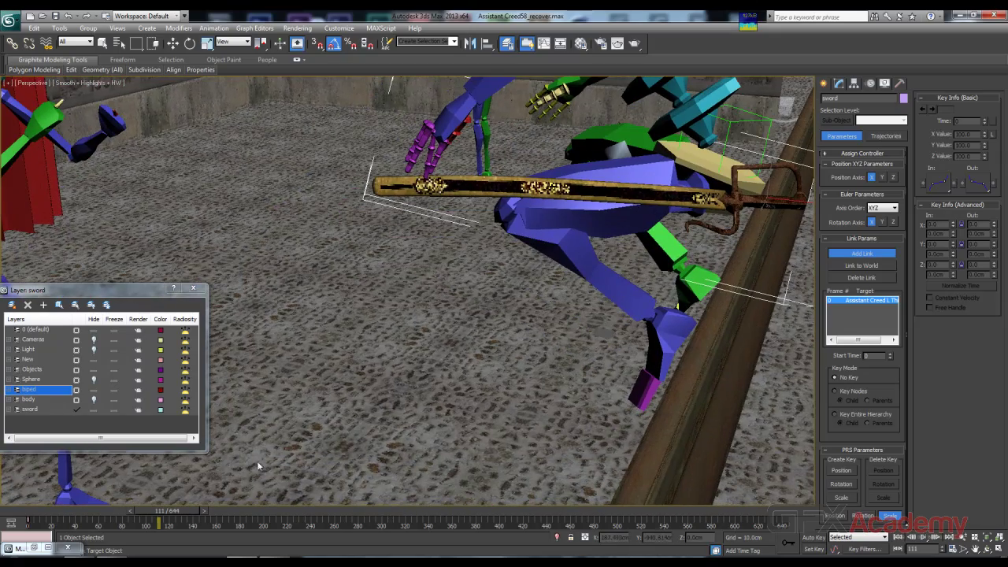
# Step: Hide the biped layer and unhide the body layer to show the sword against the character's mesh
pyautogui.click(93, 390)
pyautogui.click(93, 391)
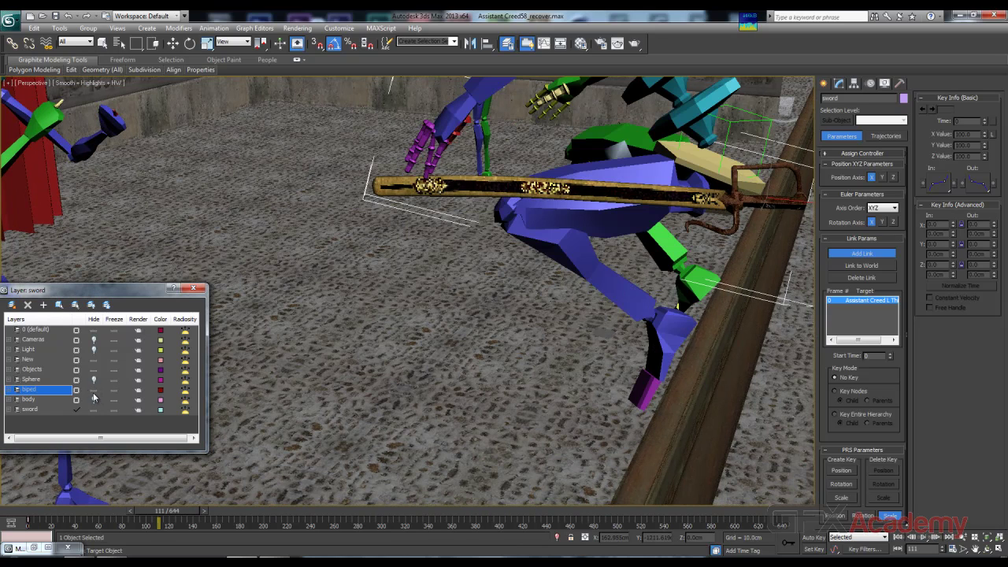
pyautogui.click(93, 391)
pyautogui.click(93, 399)
pyautogui.keyDown('alt'); pyautogui.moveTo(339, 346); pyautogui.dragTo(487, 296, button='middle'); pyautogui.keyUp('alt')
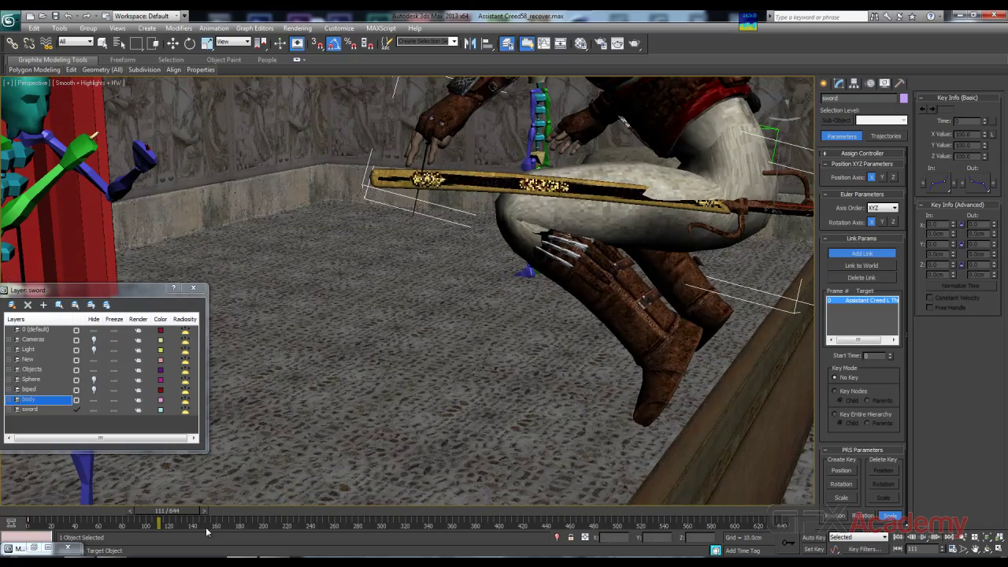
# Step: Check the sword's fit against the body's left leg between frames 76 and 107
pyautogui.moveTo(174, 514); pyautogui.dragTo(134, 513)
pyautogui.keyDown('alt'); pyautogui.moveTo(285, 398); pyautogui.dragTo(463, 352, button='middle'); pyautogui.keyUp('alt')
pyautogui.scroll(-3, 384, 360)
pyautogui.keyDown('alt'); pyautogui.moveTo(420, 379); pyautogui.dragTo(397, 359, button='middle'); pyautogui.keyUp('alt')
pyautogui.scroll(3, 397, 359)
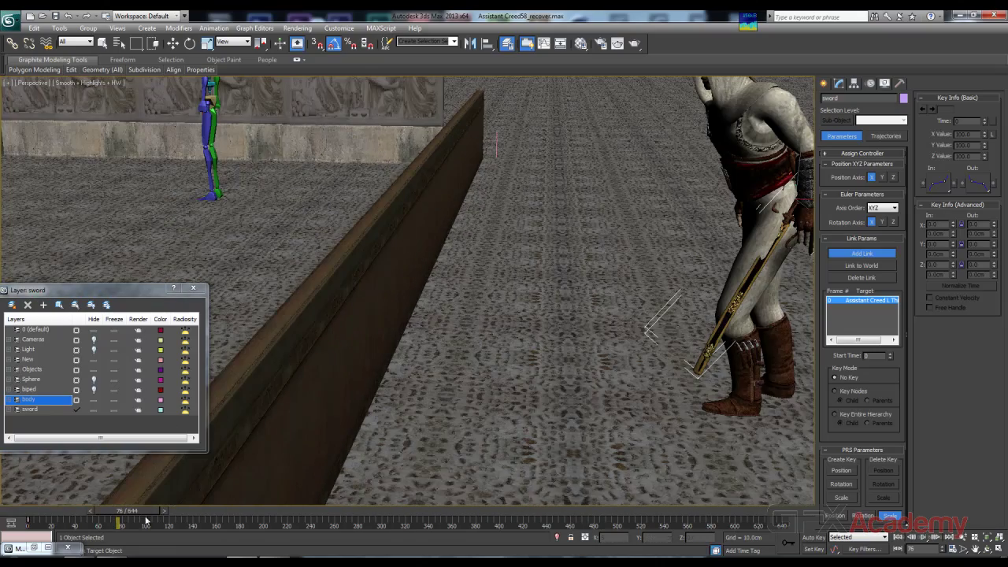
pyautogui.moveTo(145, 515); pyautogui.dragTo(180, 512)
pyautogui.click(861, 252)
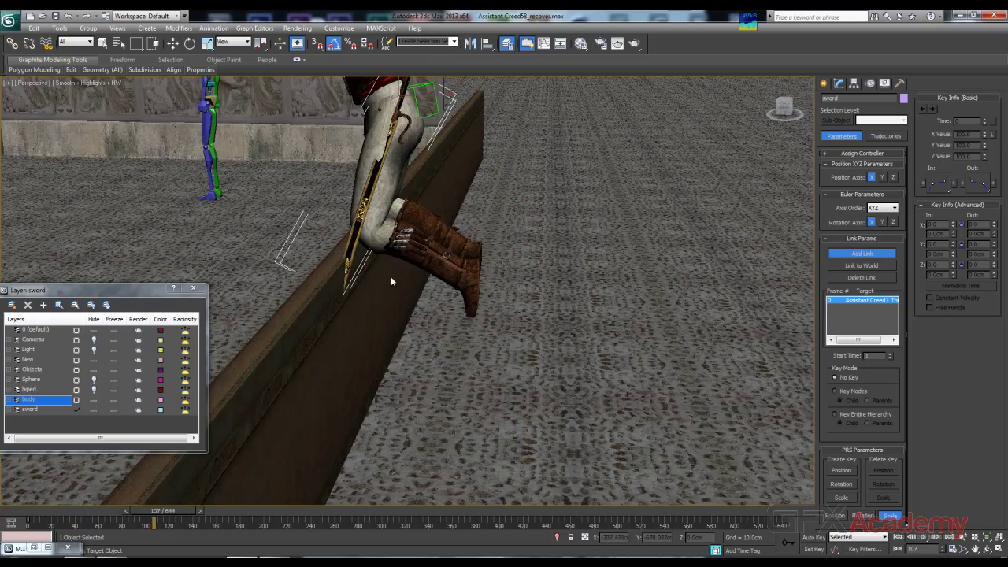
pyautogui.keyDown('alt'); pyautogui.moveTo(493, 310); pyautogui.dragTo(406, 311, button='middle'); pyautogui.keyUp('alt')
pyautogui.scroll(3, 402, 310)
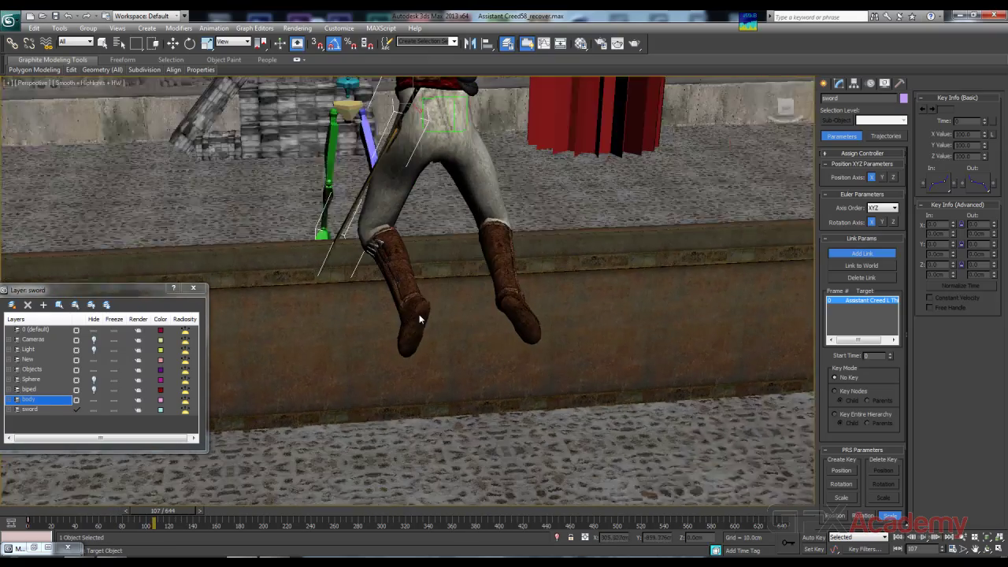
# Step: Return to frame 0 and move the sword about -7.8 cm along Y, away from the body's left thigh
pyautogui.moveTo(157, 514); pyautogui.dragTo(31, 516)
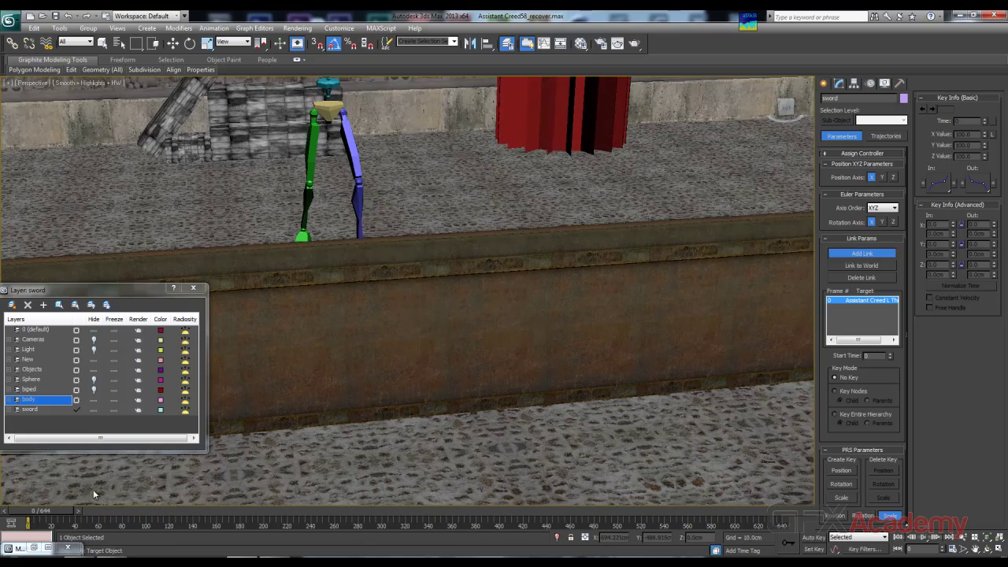
pyautogui.press('z')
pyautogui.keyDown('alt'); pyautogui.moveTo(160, 482); pyautogui.dragTo(342, 332, button='middle'); pyautogui.keyUp('alt')
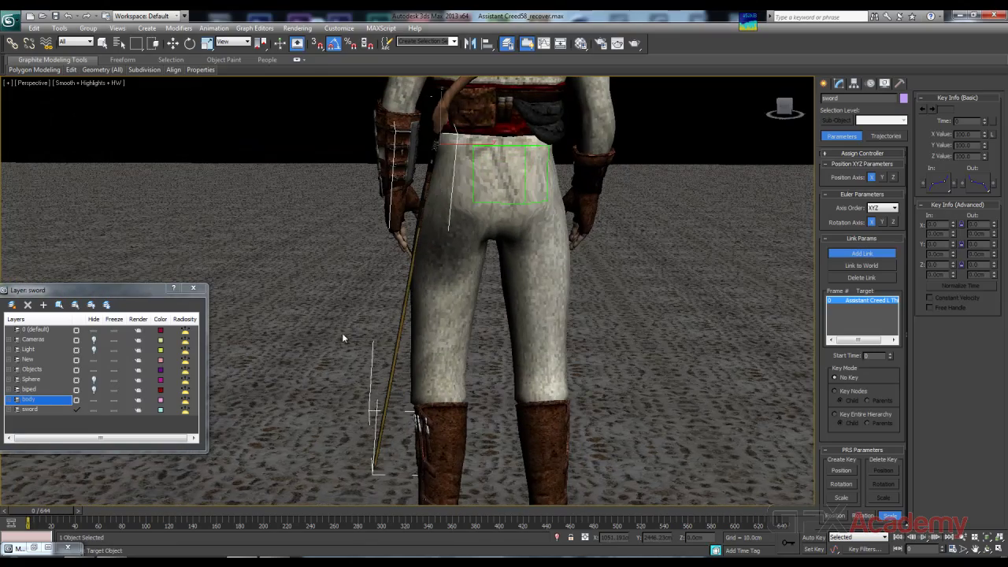
pyautogui.click(173, 44)
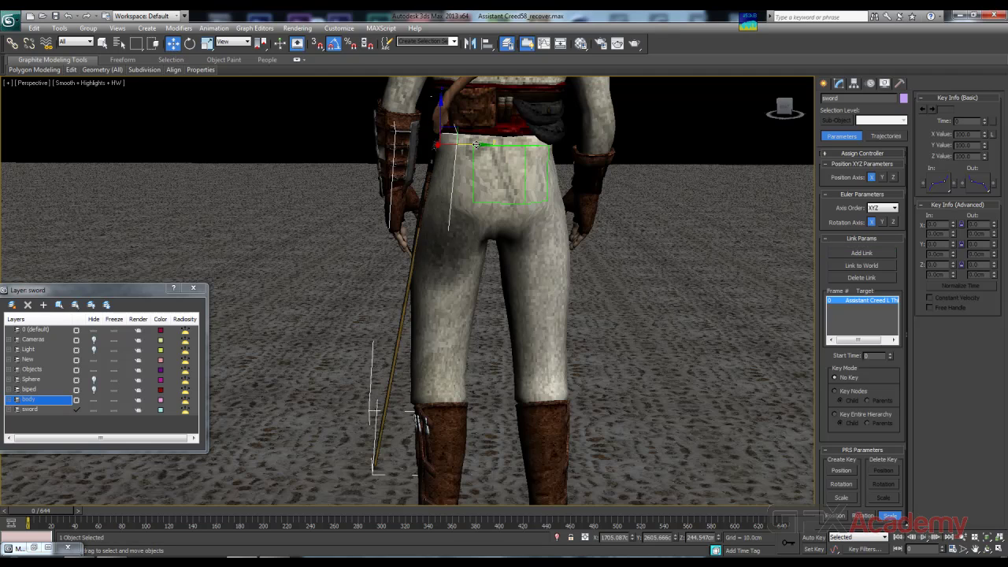
pyautogui.moveTo(479, 145); pyautogui.dragTo(466, 148)
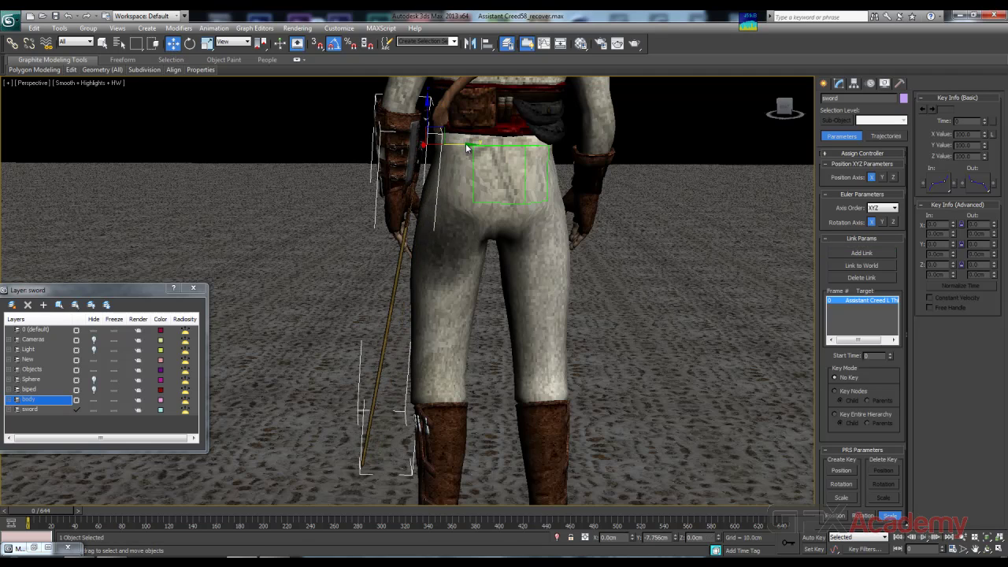
pyautogui.keyDown('alt'); pyautogui.moveTo(316, 231); pyautogui.dragTo(391, 234, button='middle'); pyautogui.keyUp('alt')
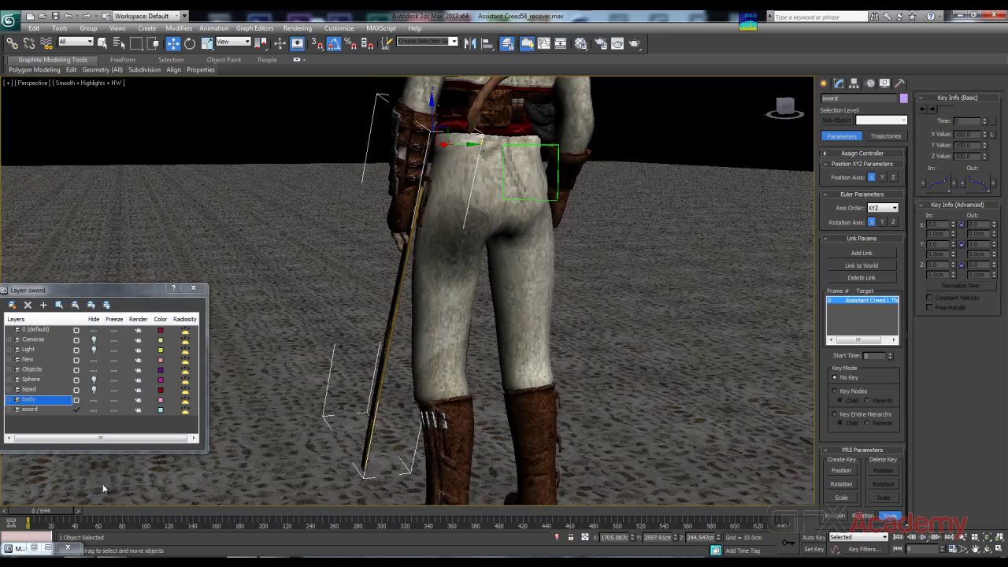
# Step: Examine the repositioned sword against the body around frames 107 to 116, during the jump over the wall
pyautogui.moveTo(58, 510); pyautogui.dragTo(174, 512)
pyautogui.press('z')
pyautogui.press('w')
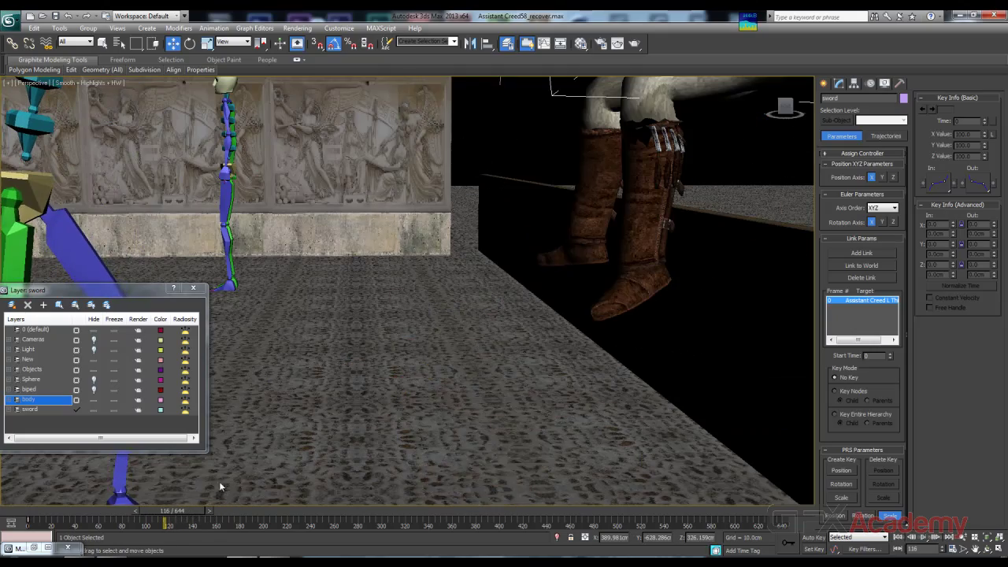
pyautogui.moveTo(756, 126); pyautogui.dragTo(540, 217, button='middle')
pyautogui.press('r')
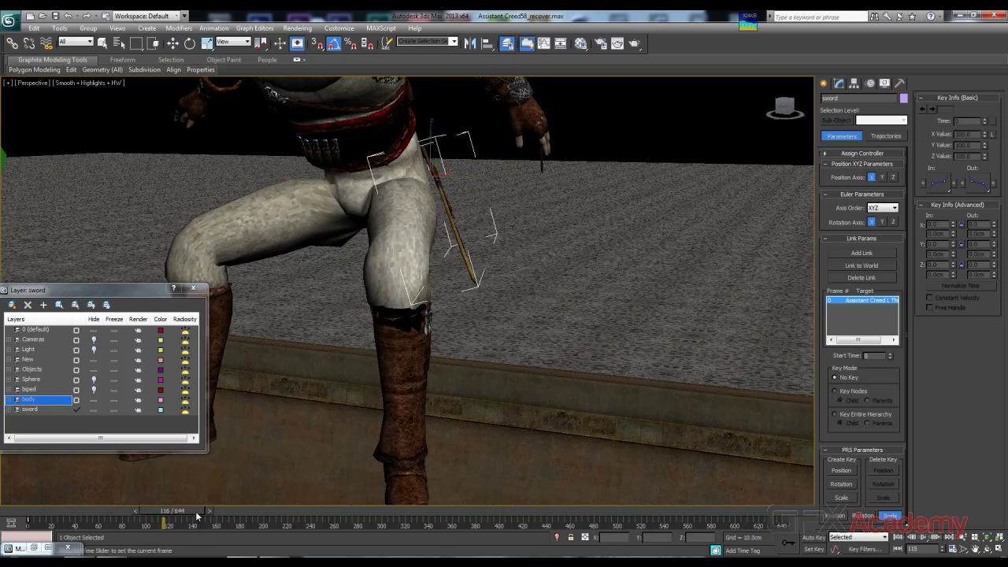
pyautogui.moveTo(193, 511)
pyautogui.mouseDown()
pyautogui.moveTo(207, 507)
pyautogui.moveTo(189, 509)
pyautogui.mouseUp()
pyautogui.press('w')
pyautogui.keyDown('alt'); pyautogui.moveTo(554, 312); pyautogui.dragTo(461, 328, button='middle'); pyautogui.keyUp('alt')
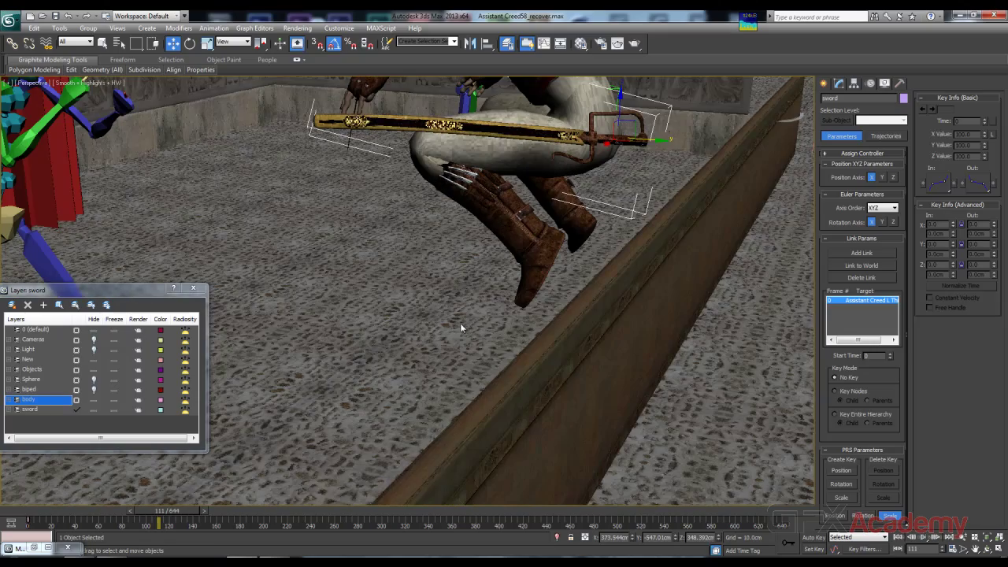
pyautogui.moveTo(181, 513); pyautogui.dragTo(174, 513)
pyautogui.press('w')
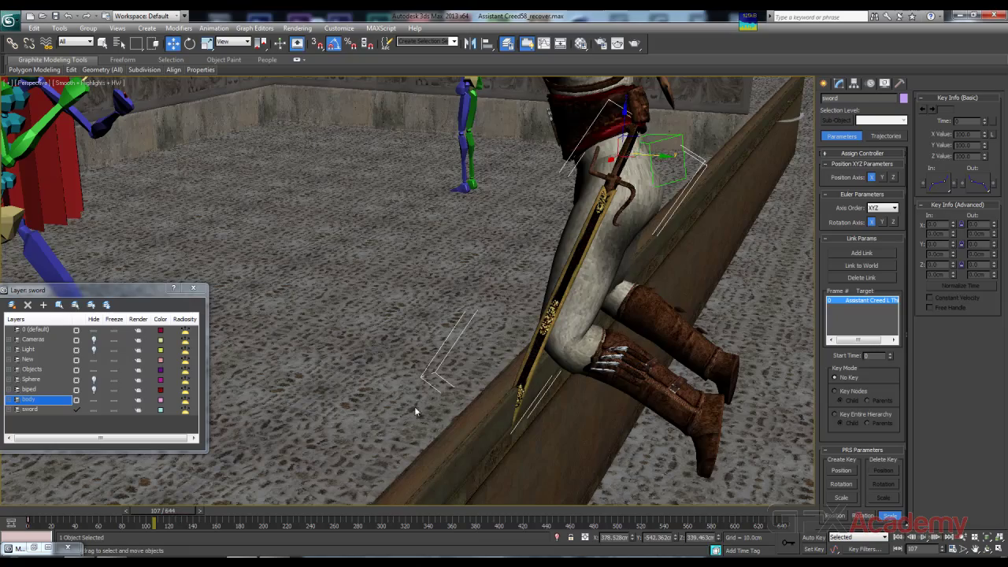
pyautogui.keyDown('alt'); pyautogui.moveTo(416, 409); pyautogui.dragTo(350, 354, button='middle'); pyautogui.keyUp('alt')
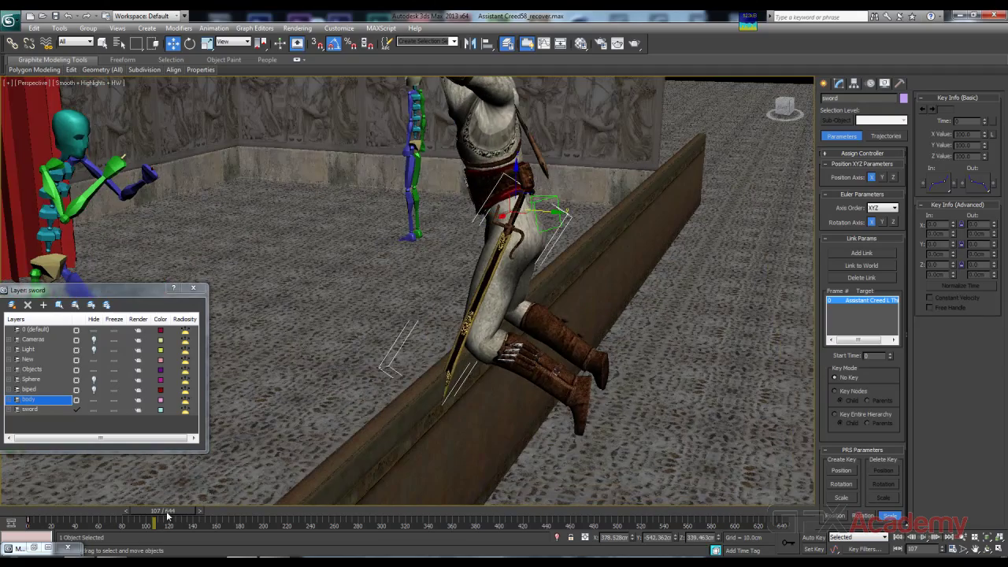
# Step: Scrub through the landing and fight up to frame 148, then back to frame 102, checking the sword's motion
pyautogui.moveTo(167, 516); pyautogui.dragTo(177, 511)
pyautogui.keyDown('alt'); pyautogui.moveTo(346, 370); pyautogui.dragTo(441, 378, button='middle'); pyautogui.keyUp('alt')
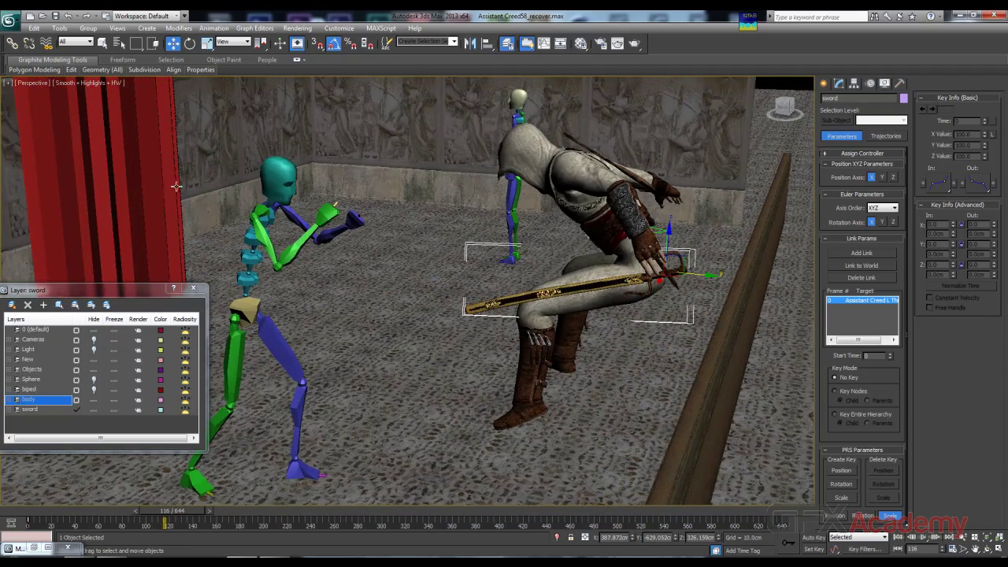
pyautogui.moveTo(371, 369); pyautogui.dragTo(358, 368, button='middle')
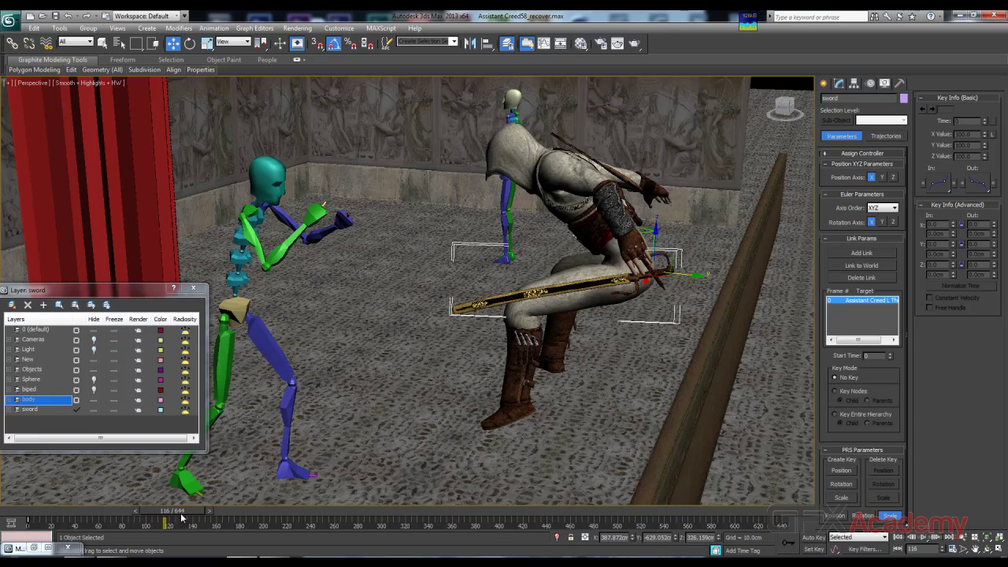
pyautogui.moveTo(184, 513)
pyautogui.mouseDown()
pyautogui.moveTo(169, 513)
pyautogui.moveTo(239, 513)
pyautogui.moveTo(203, 513)
pyautogui.mouseUp()
pyautogui.press('w')
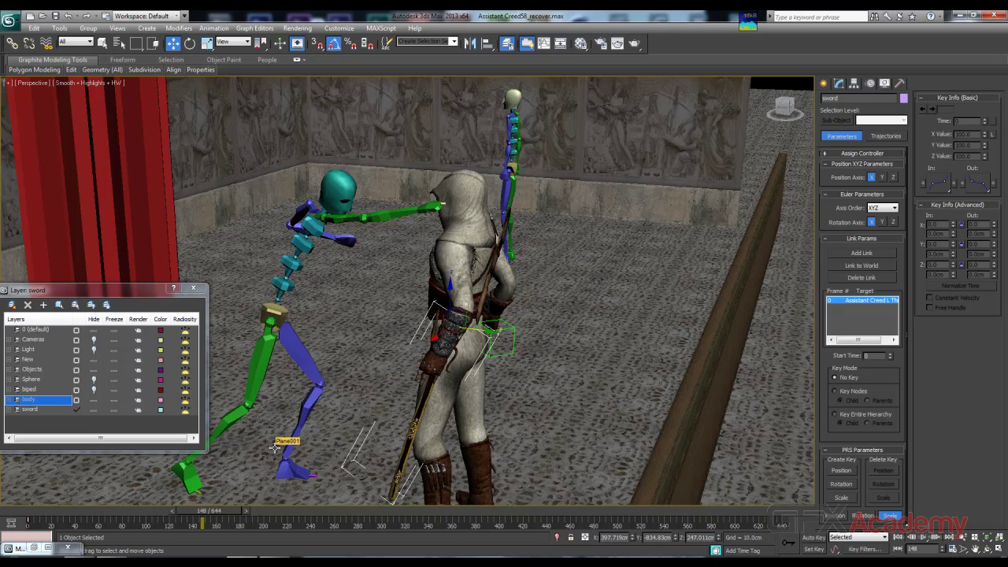
pyautogui.moveTo(347, 240); pyautogui.dragTo(386, 290, button='middle')
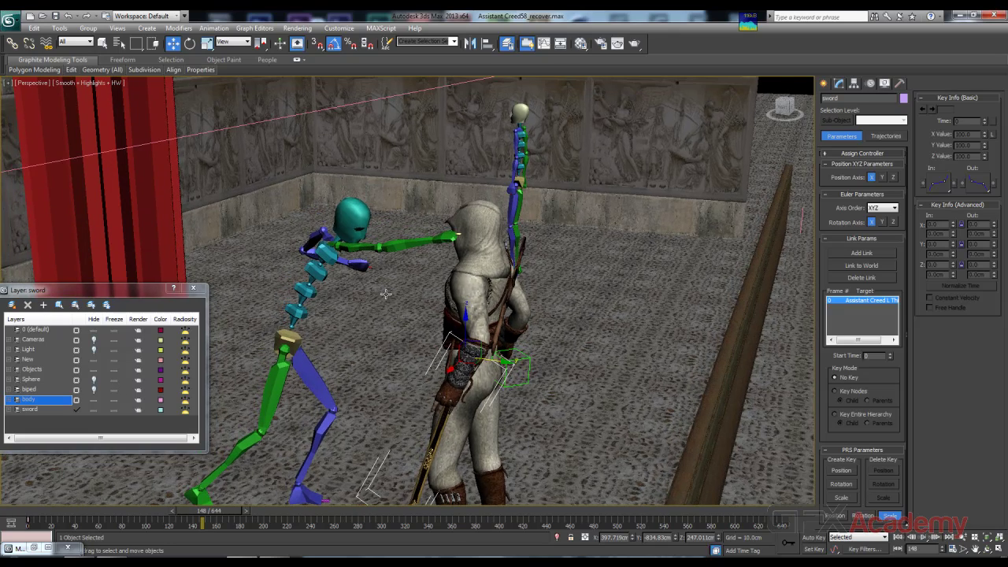
pyautogui.scroll(-4, 385, 293)
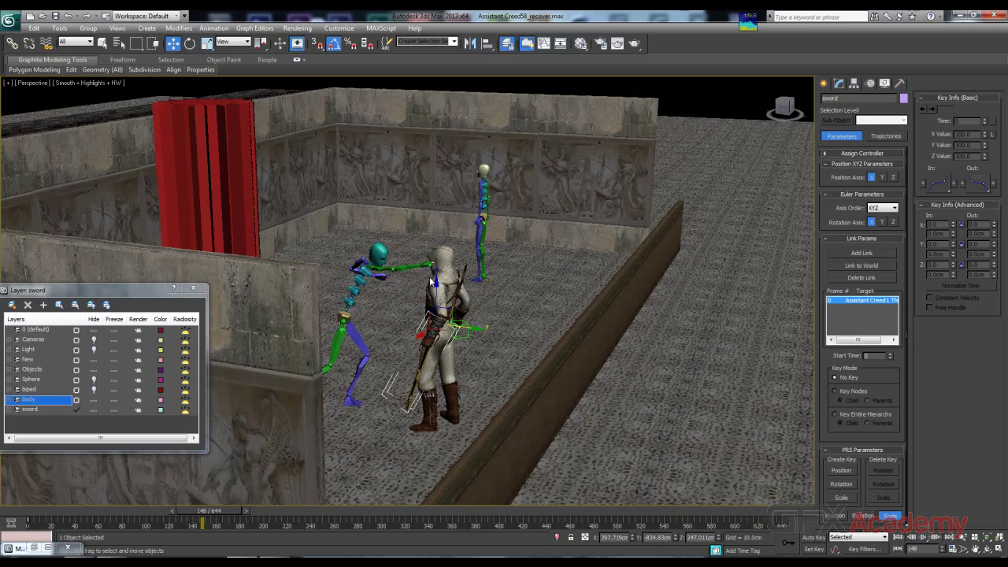
pyautogui.keyDown('alt'); pyautogui.moveTo(377, 295); pyautogui.dragTo(536, 261, button='middle'); pyautogui.keyUp('alt')
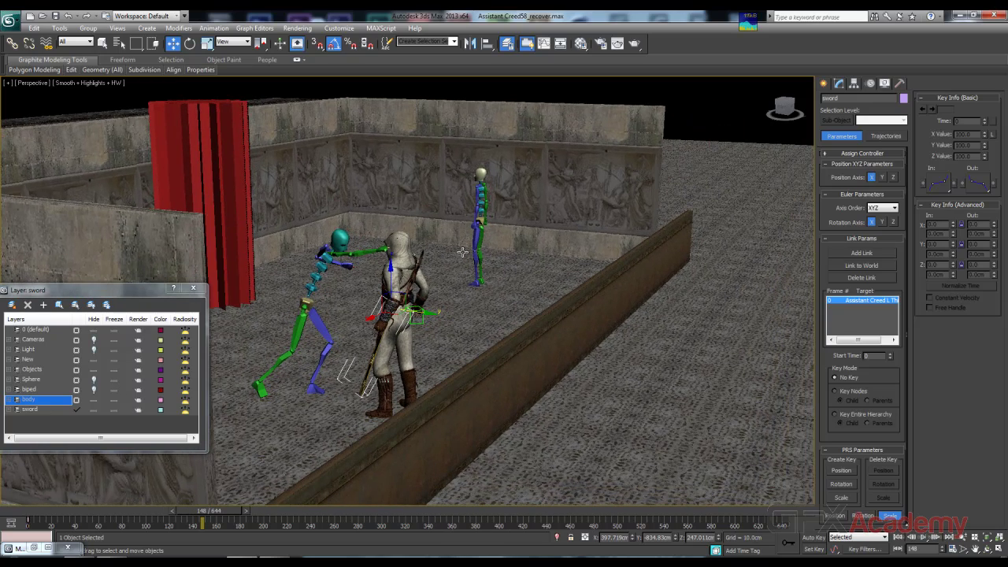
pyautogui.moveTo(218, 515); pyautogui.dragTo(163, 512)
pyautogui.press('w')
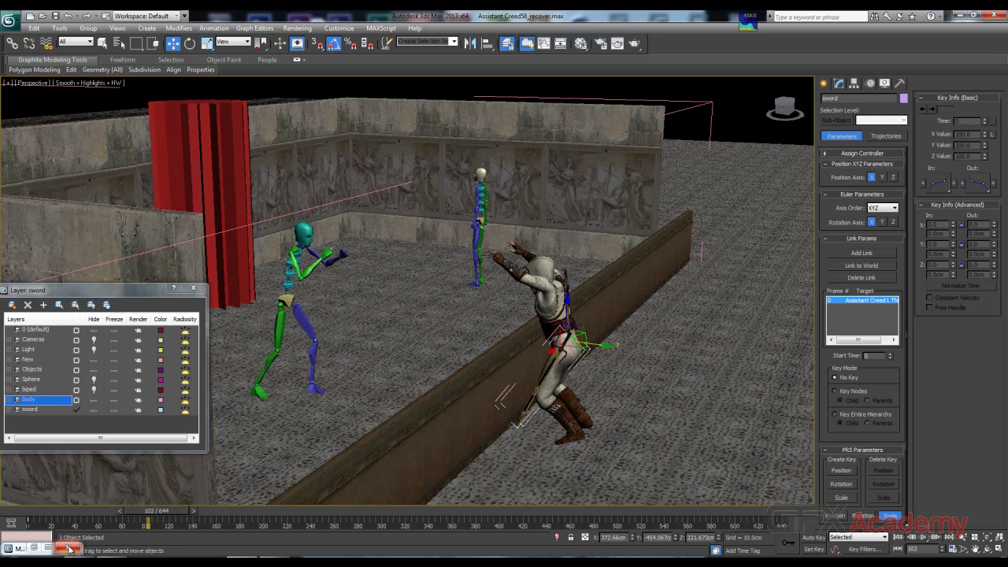
# Step: Close the minimized floating window and set the timeline to frame 100
pyautogui.click(68, 548)
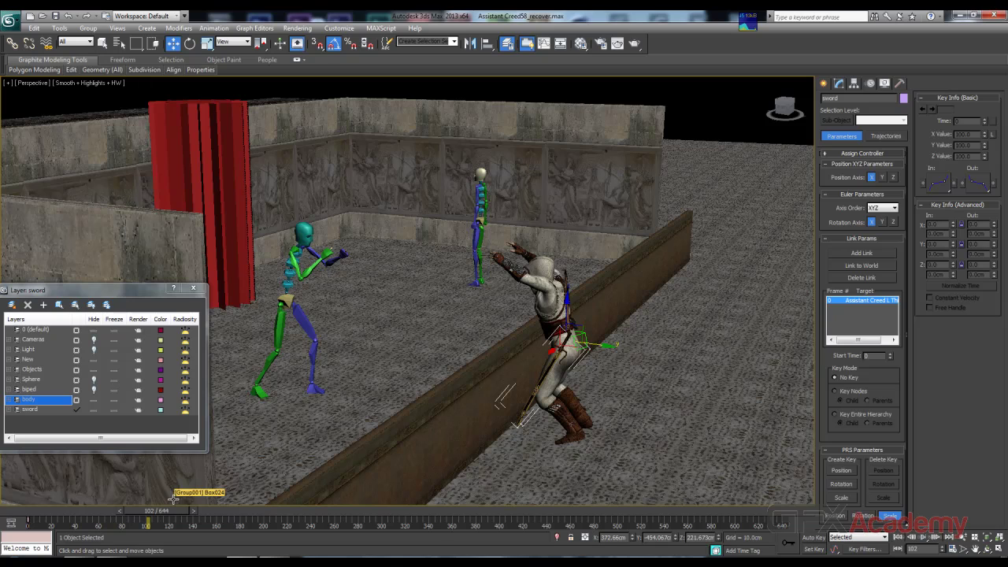
pyautogui.moveTo(163, 511)
pyautogui.mouseDown()
pyautogui.moveTo(145, 501)
pyautogui.moveTo(102, 502)
pyautogui.moveTo(163, 513)
pyautogui.mouseUp()
pyautogui.press('w')
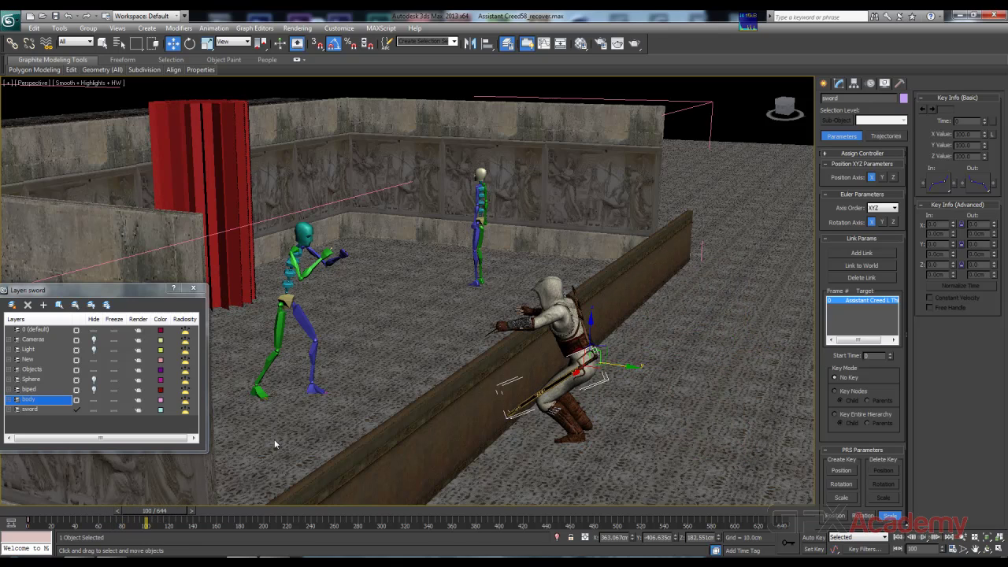
# Step: Create an animated AVI preview of the Perspective viewport for the custom range of frames 0 to 100
pyautogui.keyDown('alt'); pyautogui.moveTo(400, 271); pyautogui.dragTo(374, 309, button='middle'); pyautogui.keyUp('alt')
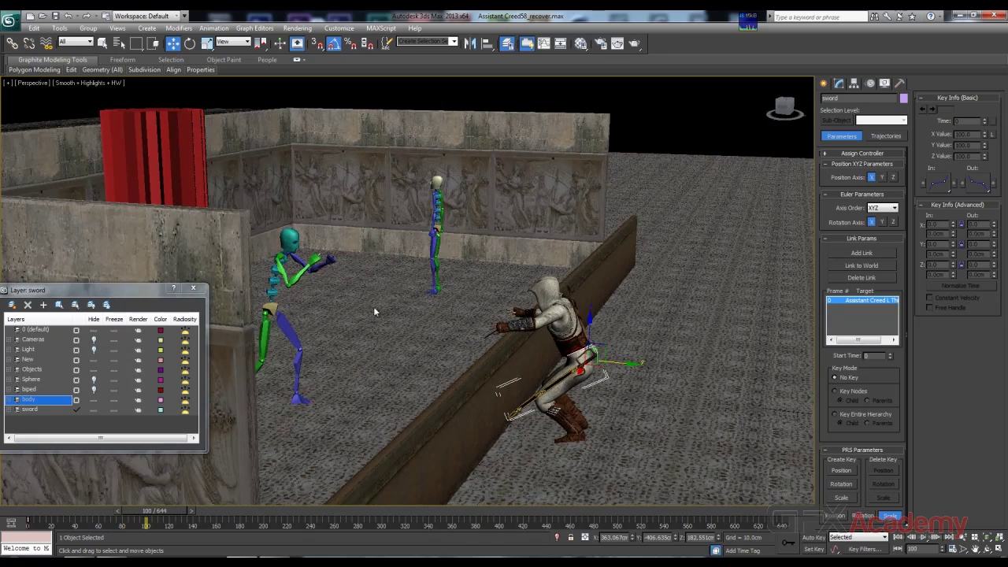
pyautogui.click(59, 29)
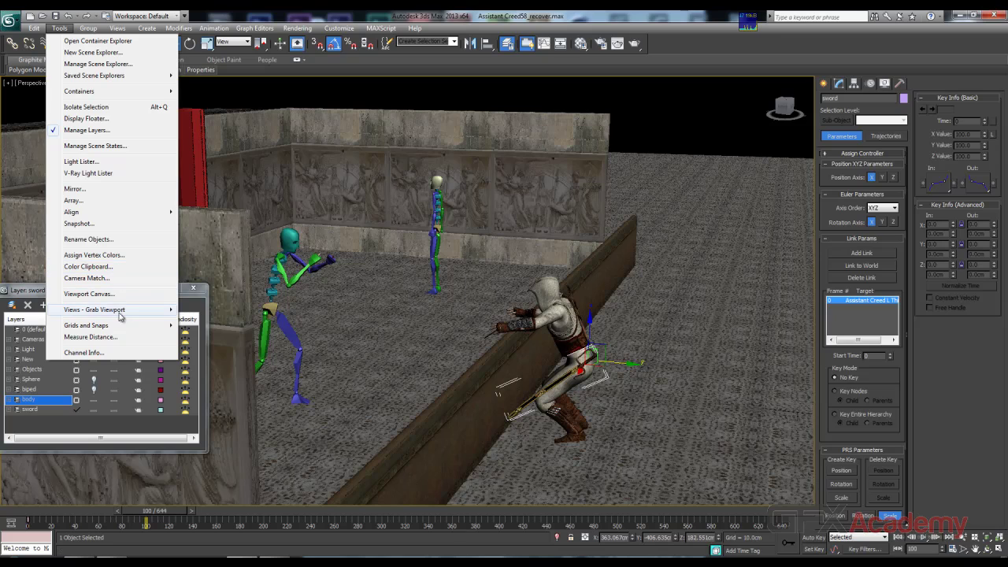
pyautogui.moveTo(95, 312)
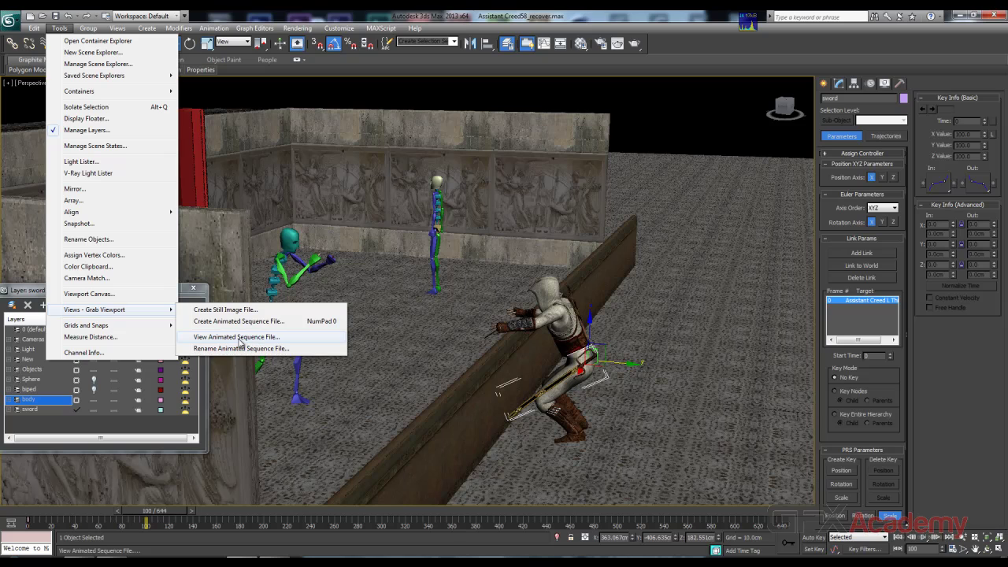
pyautogui.click(235, 321)
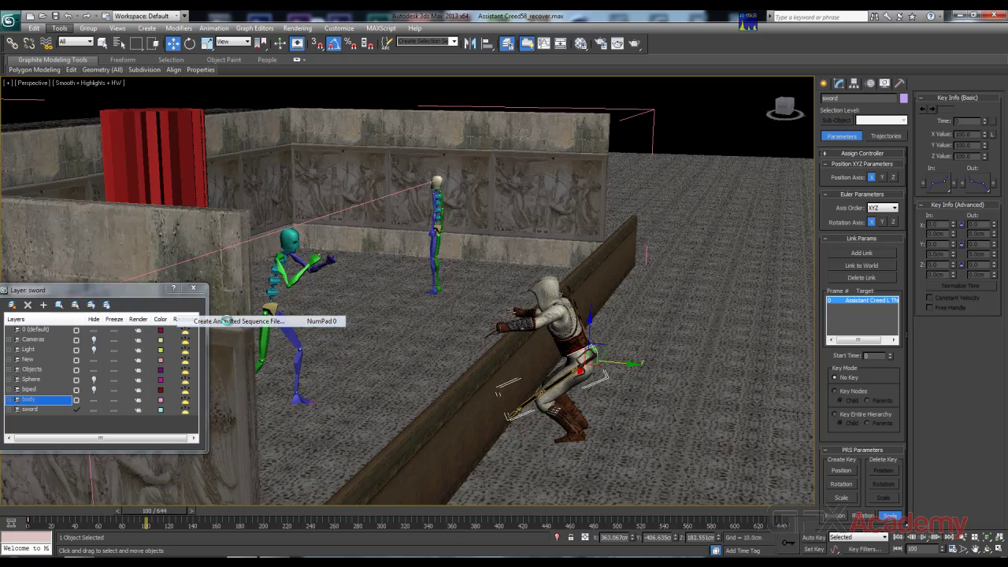
pyautogui.moveTo(511, 162); pyautogui.dragTo(488, 172)
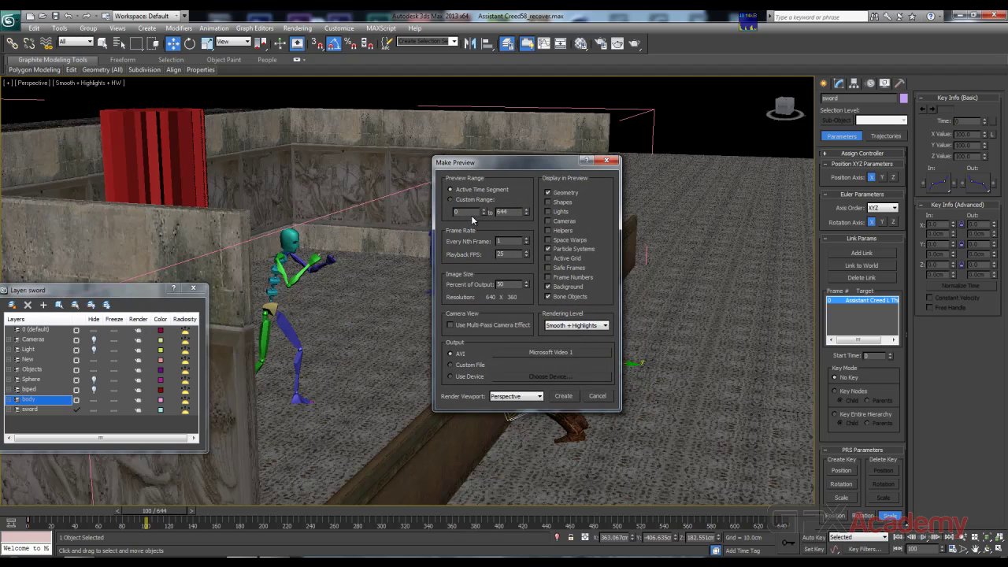
pyautogui.moveTo(513, 213); pyautogui.dragTo(477, 220)
pyautogui.click(563, 396)
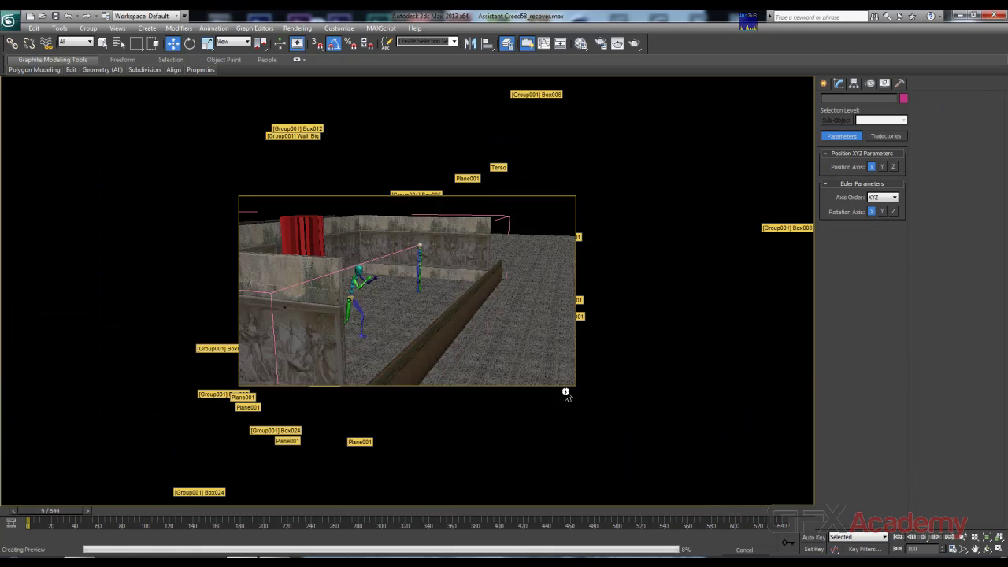
# Step: Watch the created preview, close the video player and dismiss the remaining preview message dialogs
pyautogui.click(474, 307)
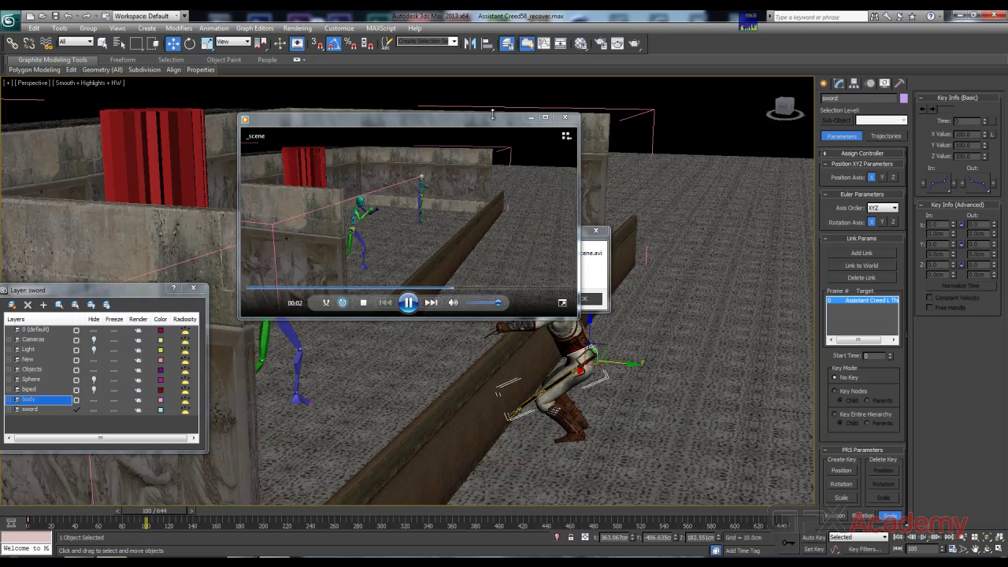
pyautogui.moveTo(486, 123); pyautogui.dragTo(513, 144)
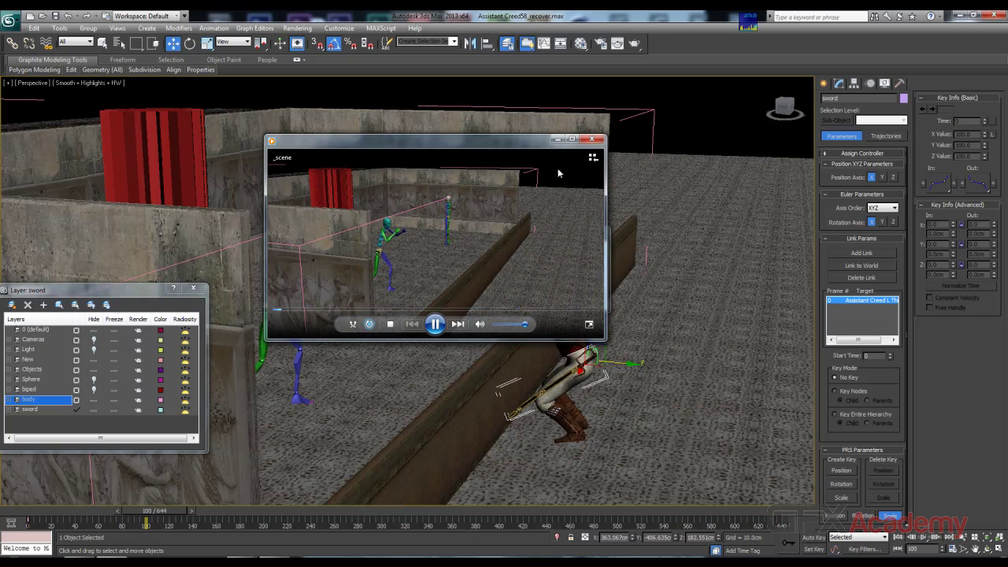
pyautogui.click(591, 139)
pyautogui.click(580, 300)
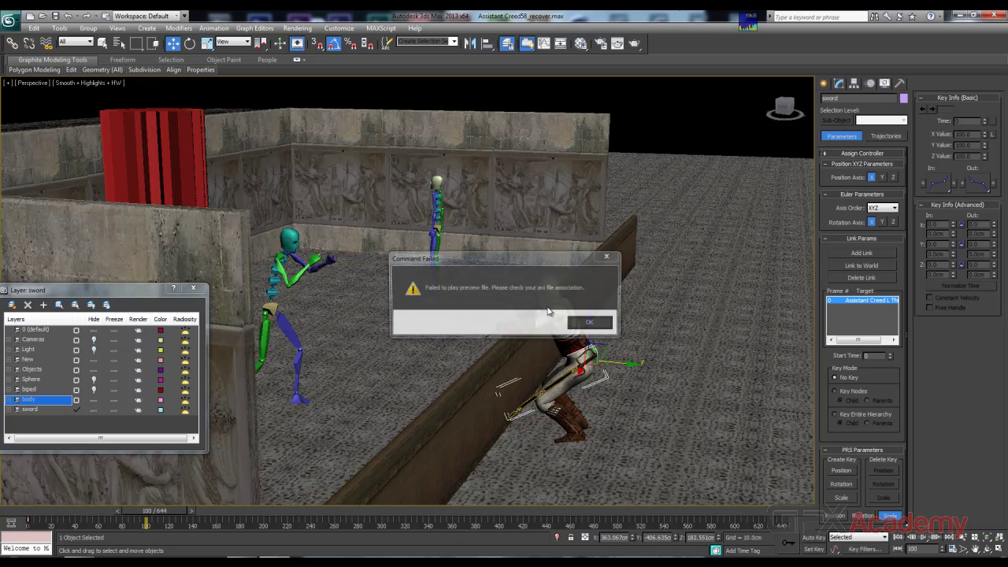
pyautogui.click(592, 324)
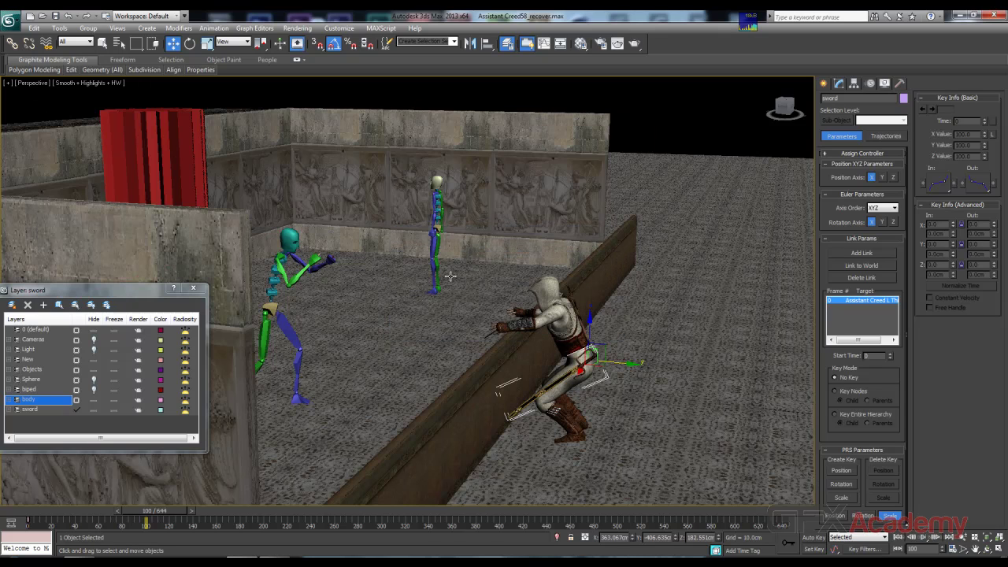
# Step: Look up the Create Animated Sequence File action and its hotkey in the keyboard shortcut customization, and close the dialog
pyautogui.moveTo(422, 241); pyautogui.dragTo(432, 240, button='middle')
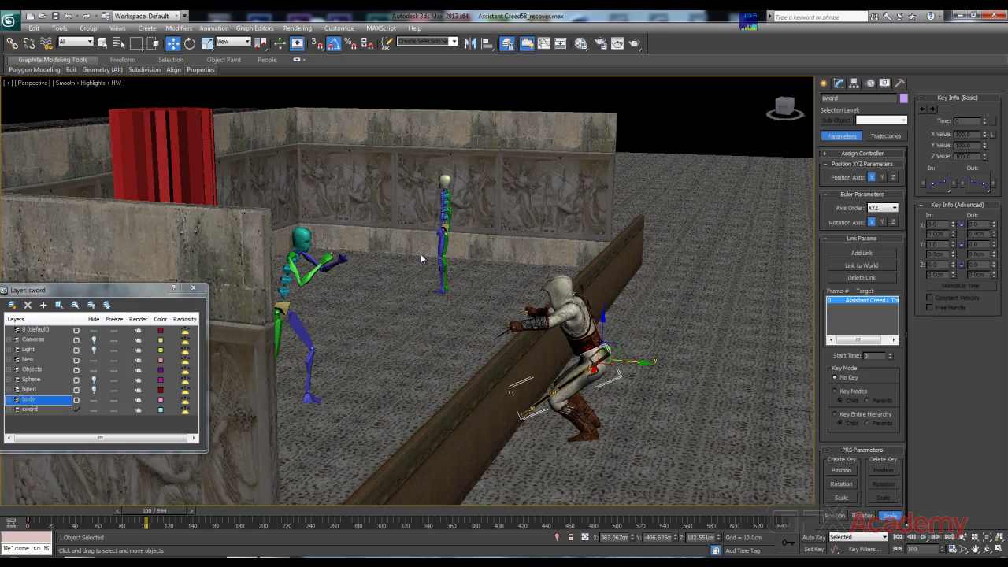
pyautogui.click(339, 28)
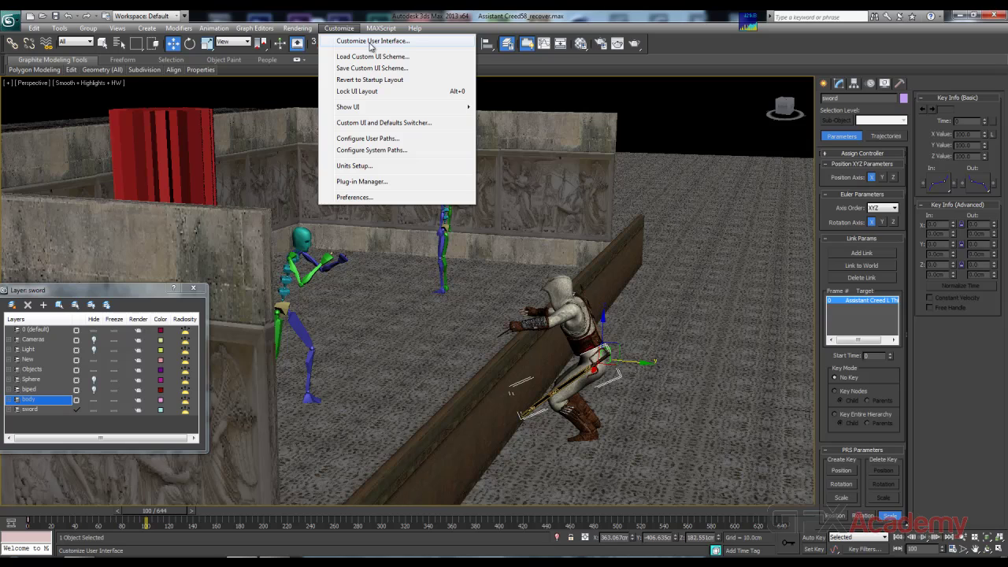
pyautogui.click(370, 45)
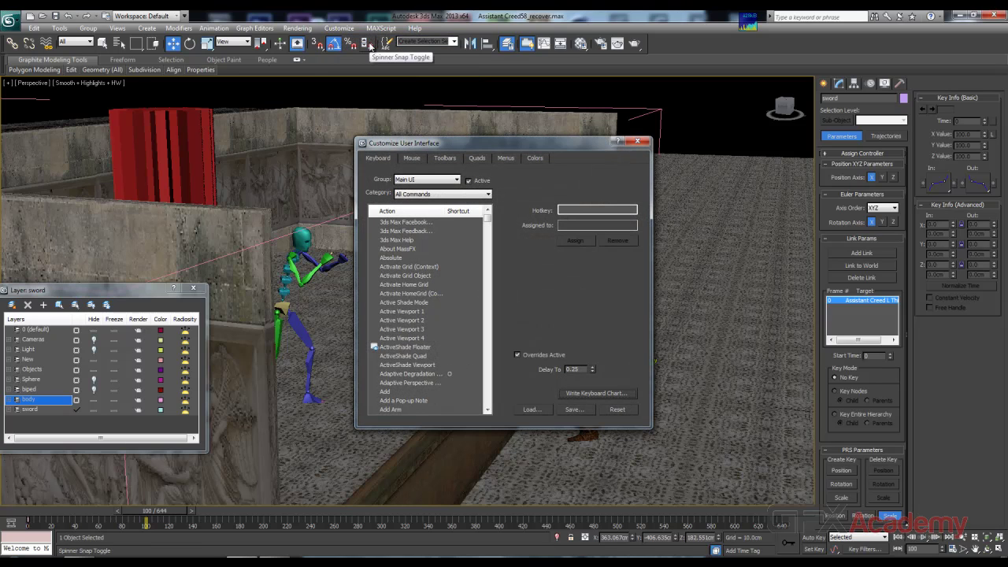
pyautogui.click(412, 285)
pyautogui.write('cr')
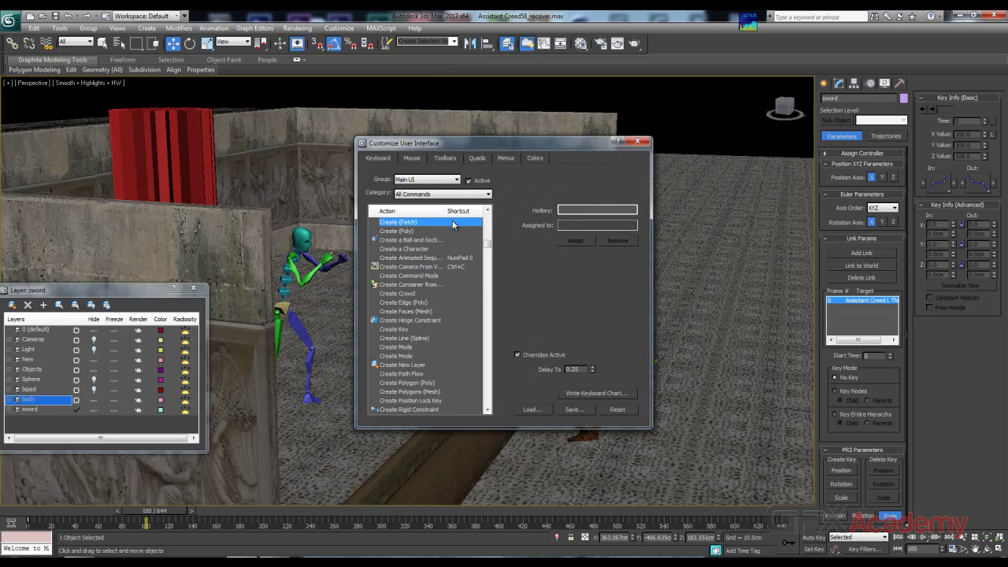
pyautogui.moveTo(445, 211); pyautogui.dragTo(484, 240)
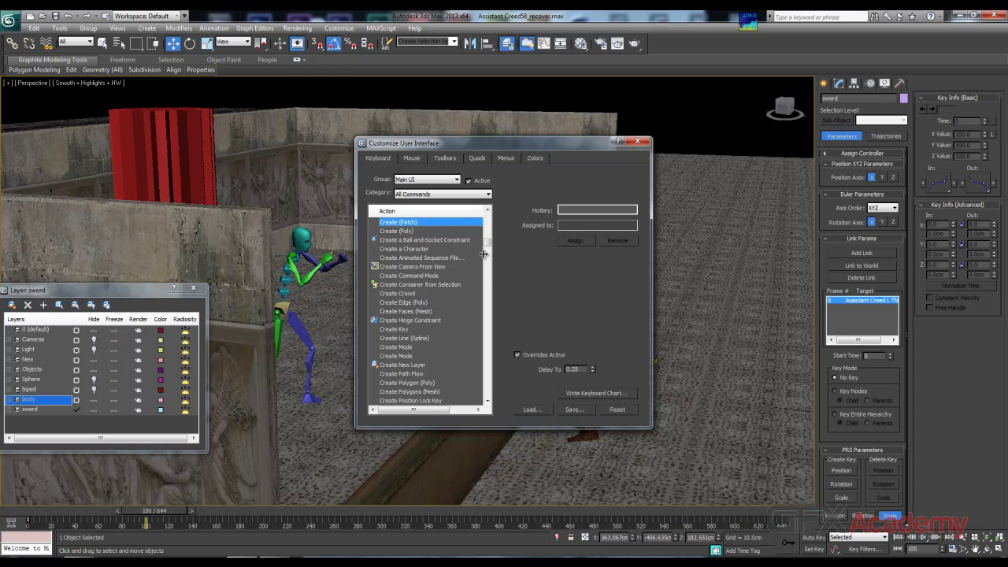
pyautogui.click(432, 257)
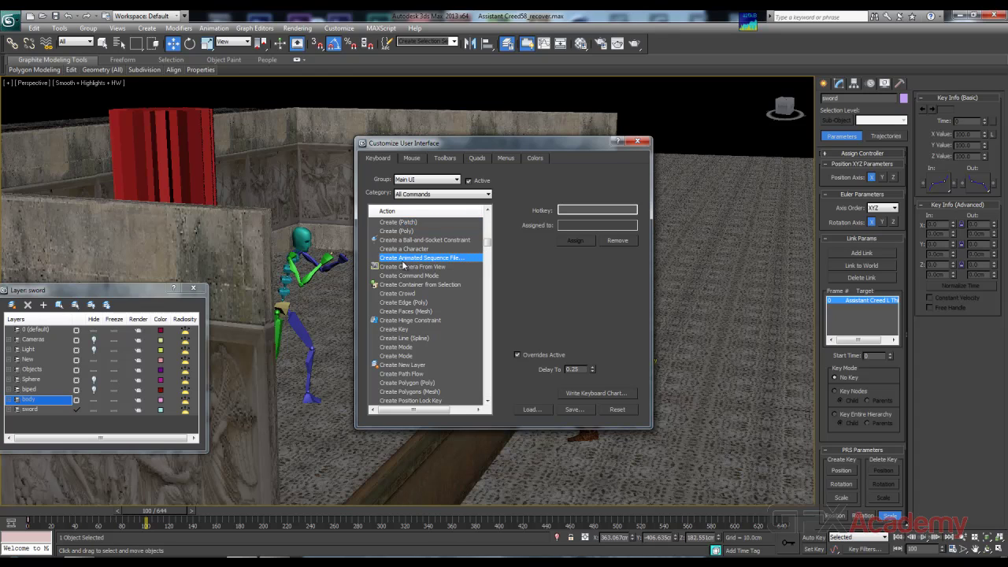
pyautogui.click(586, 210)
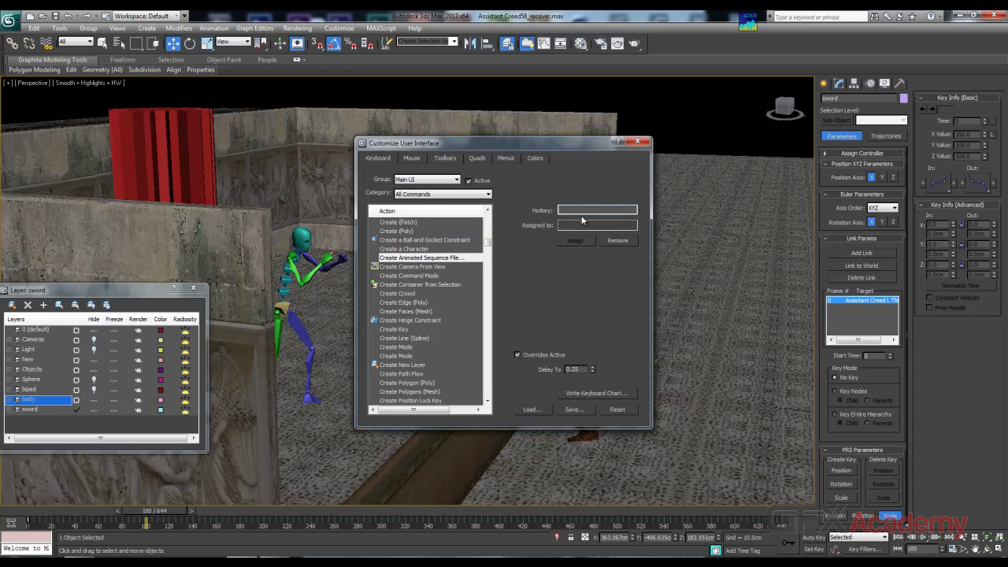
pyautogui.press('KP_0')
pyautogui.click(637, 142)
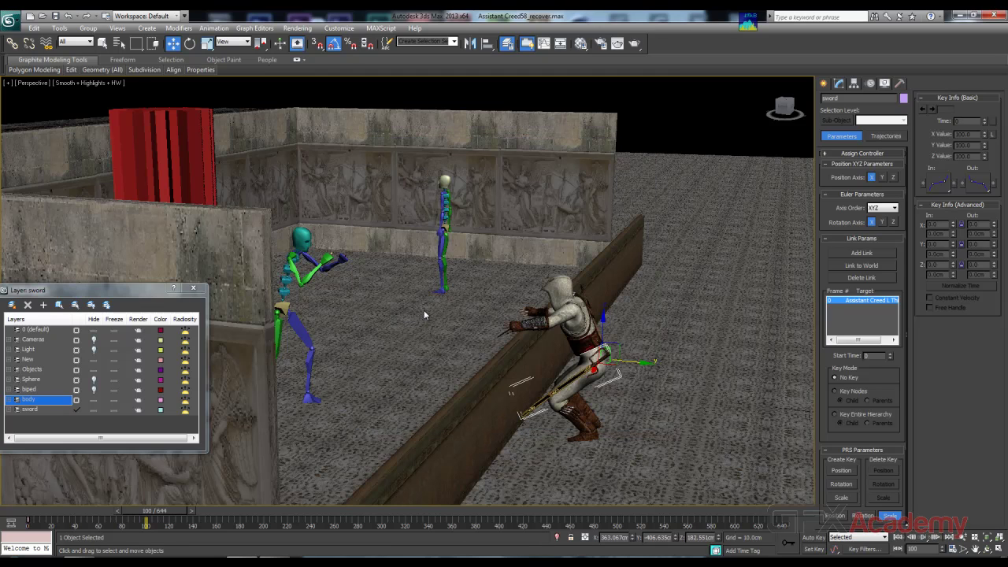
# Step: Create another Perspective viewport preview of frames 0 to 100, watch it and close the player
pyautogui.moveTo(182, 510)
pyautogui.mouseDown()
pyautogui.moveTo(104, 506)
pyautogui.moveTo(182, 505)
pyautogui.mouseUp()
pyautogui.hotkey('shift', 'v')
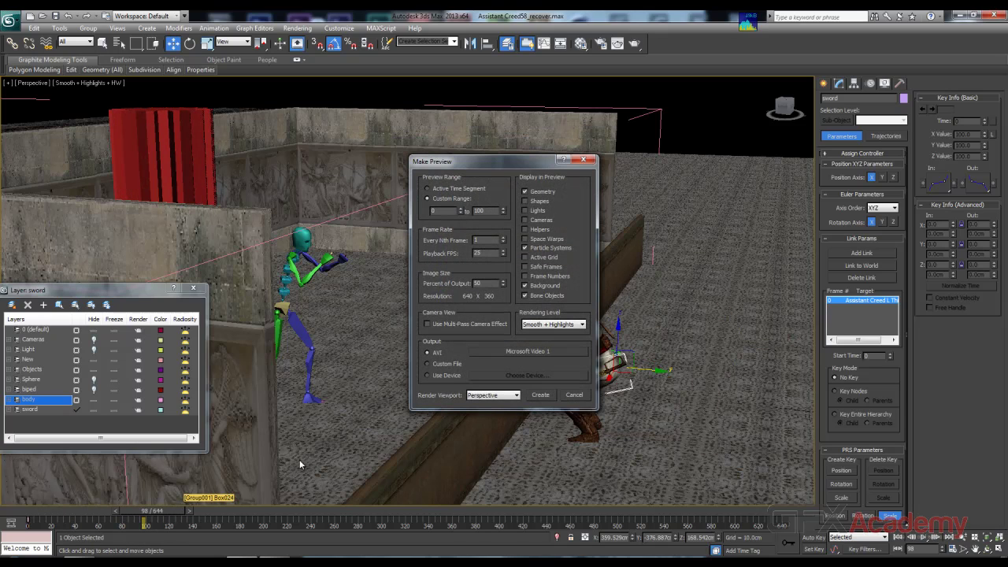
pyautogui.moveTo(510, 160); pyautogui.dragTo(748, 170)
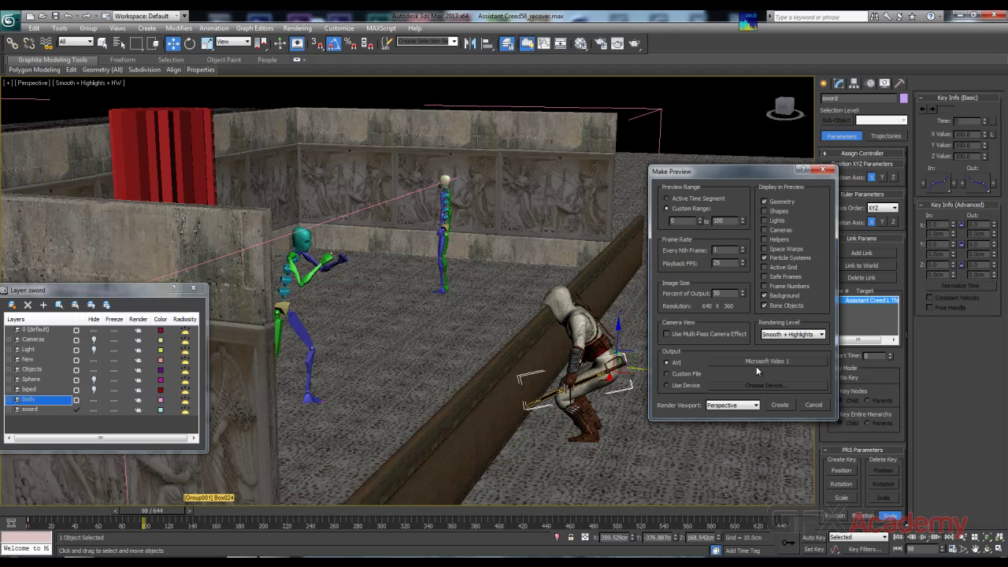
pyautogui.click(779, 405)
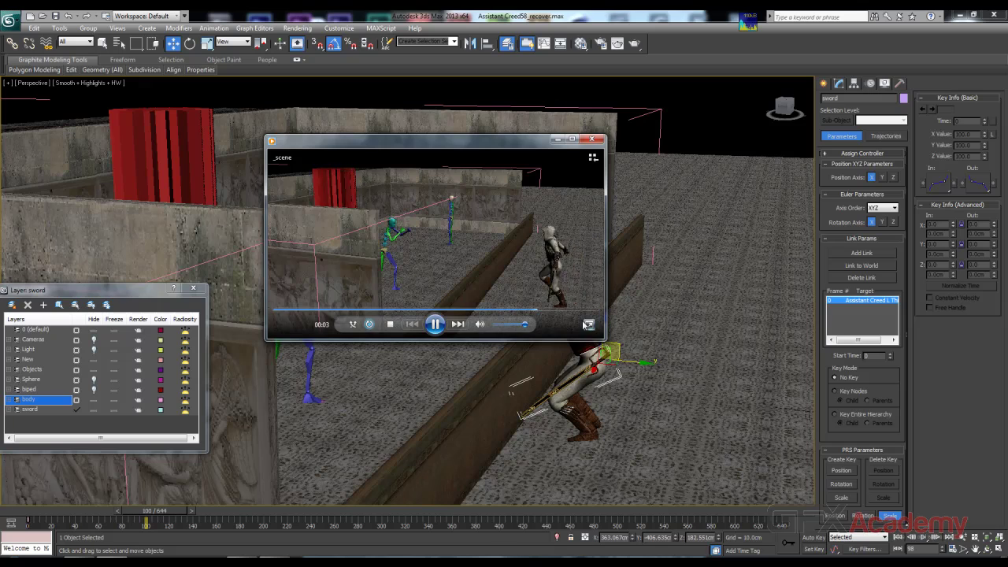
pyautogui.click(596, 141)
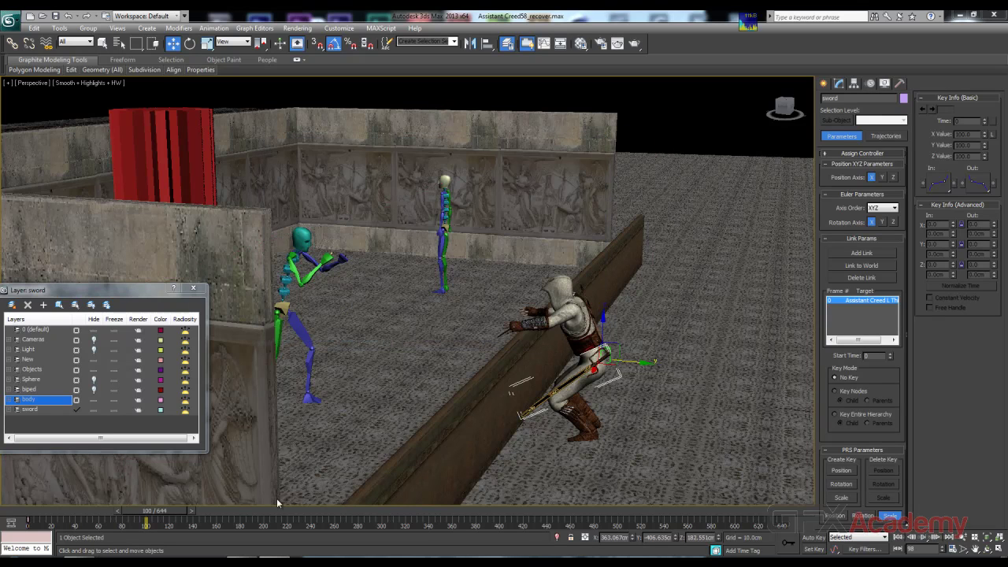
# Step: Set the timeline to frame 90, select the head of the standing Academy biped and open the Motion Mixer
pyautogui.moveTo(175, 509)
pyautogui.mouseDown()
pyautogui.moveTo(68, 509)
pyautogui.moveTo(239, 505)
pyautogui.moveTo(144, 506)
pyautogui.moveTo(165, 505)
pyautogui.mouseUp()
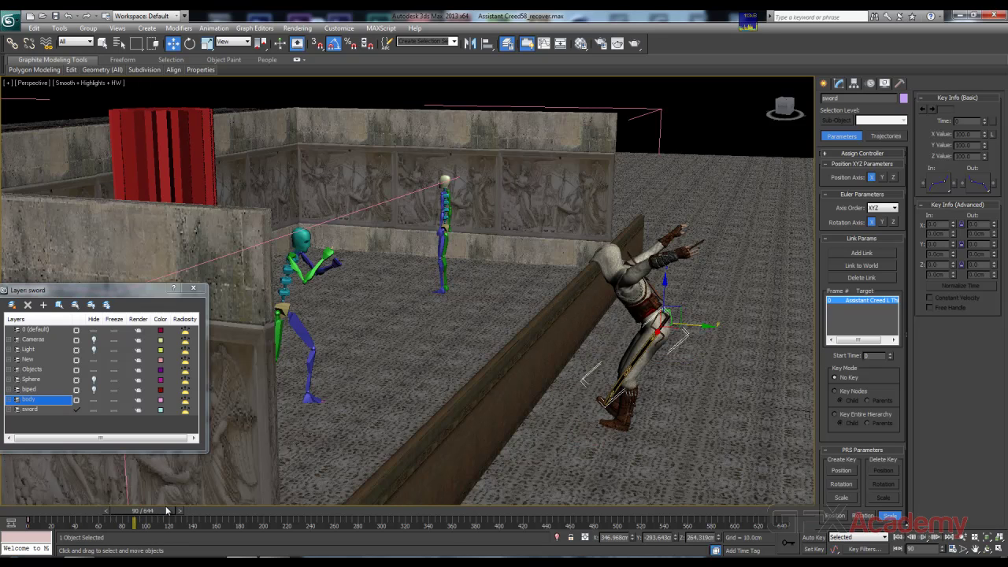
pyautogui.hotkey('shift', 'z')
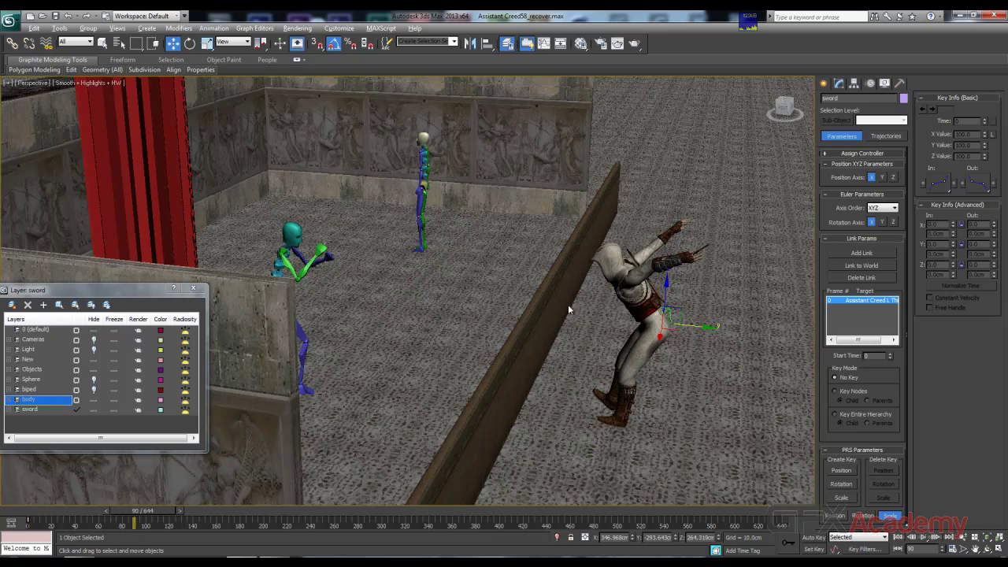
pyautogui.keyDown('alt'); pyautogui.moveTo(568, 304); pyautogui.dragTo(584, 320, button='middle'); pyautogui.keyUp('alt')
pyautogui.keyDown('alt'); pyautogui.moveTo(557, 316); pyautogui.dragTo(464, 294, button='middle'); pyautogui.keyUp('alt')
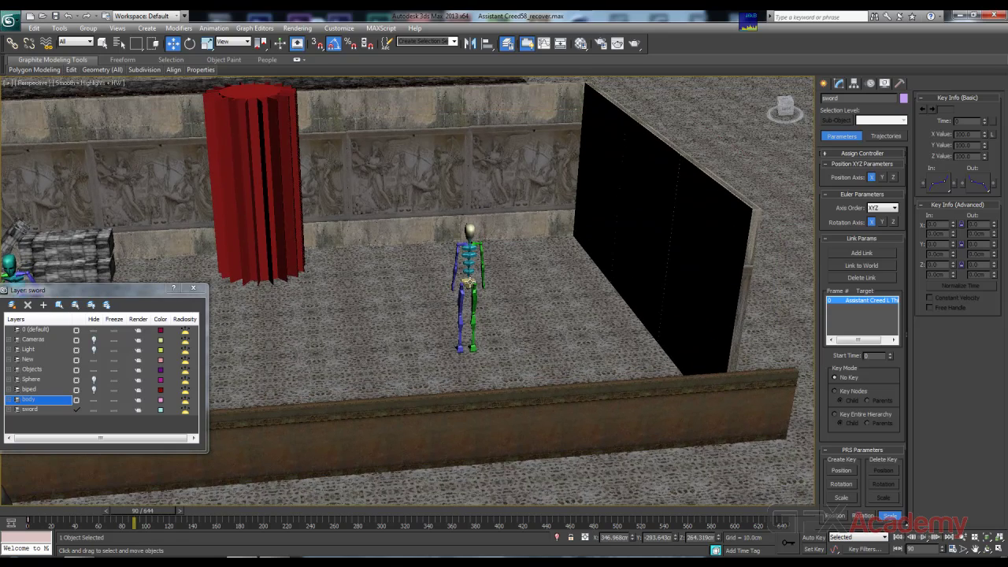
pyautogui.keyDown('alt'); pyautogui.moveTo(487, 284); pyautogui.dragTo(483, 288, button='middle'); pyautogui.keyUp('alt')
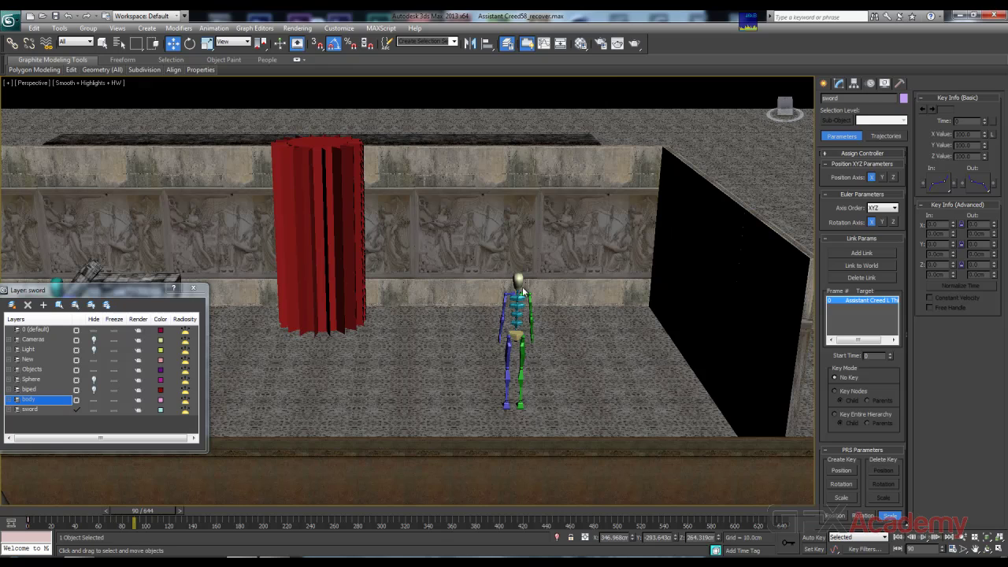
pyautogui.click(518, 279)
pyautogui.click(841, 251)
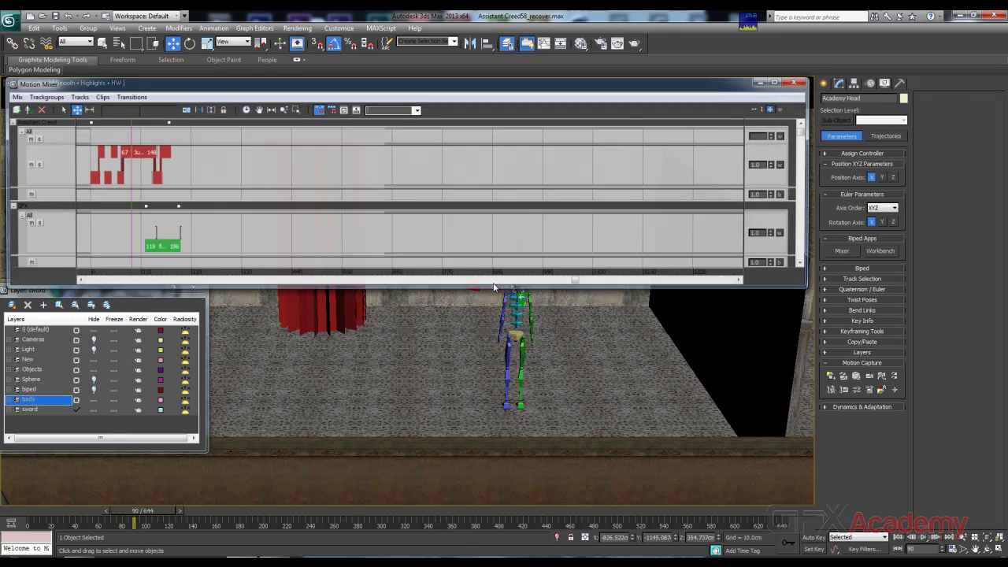
# Step: Enlarge and reposition the Motion Mixer window to show the tracks of all four bipeds
pyautogui.moveTo(325, 288); pyautogui.dragTo(320, 381)
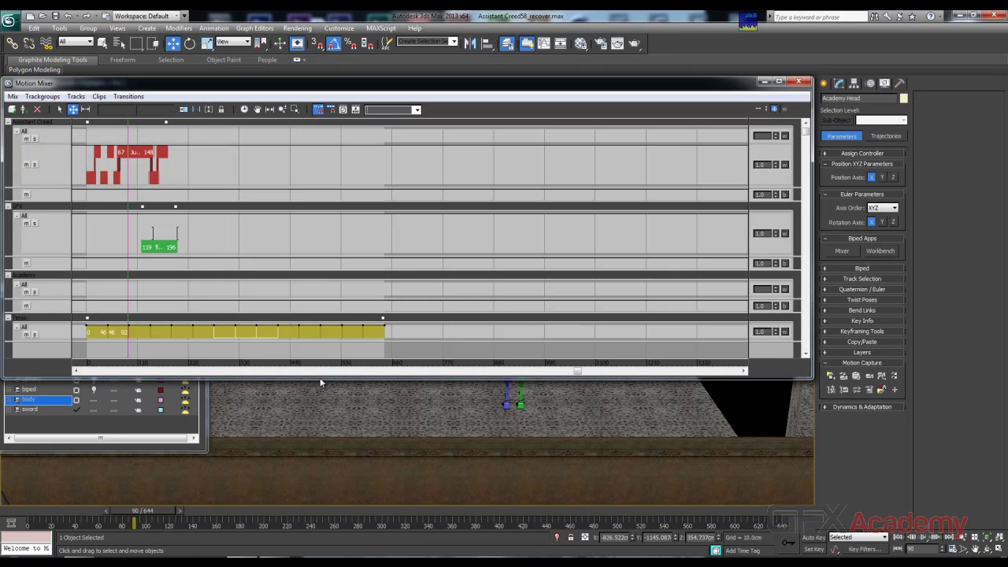
pyautogui.moveTo(682, 85); pyautogui.dragTo(714, 163)
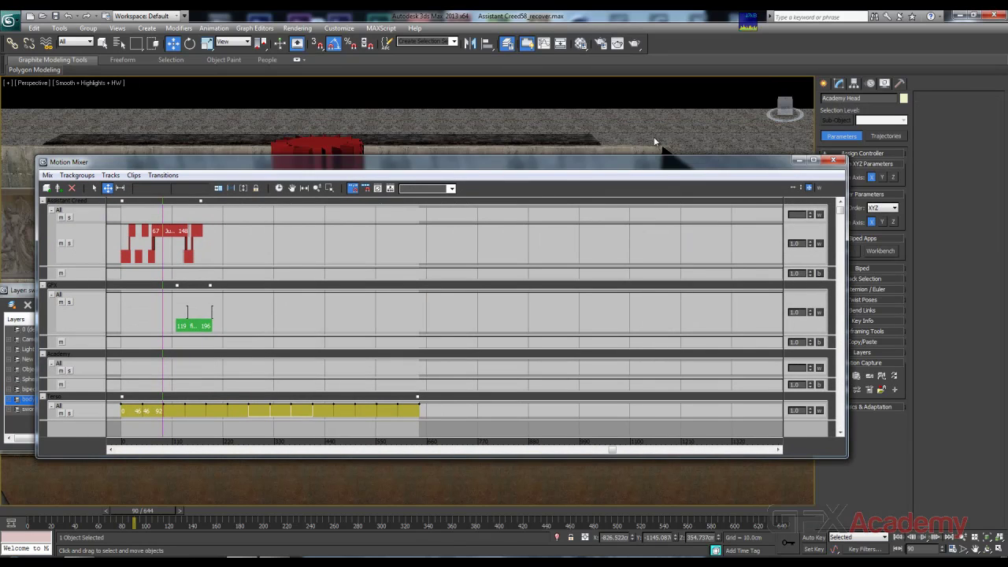
pyautogui.moveTo(573, 168); pyautogui.dragTo(645, 185)
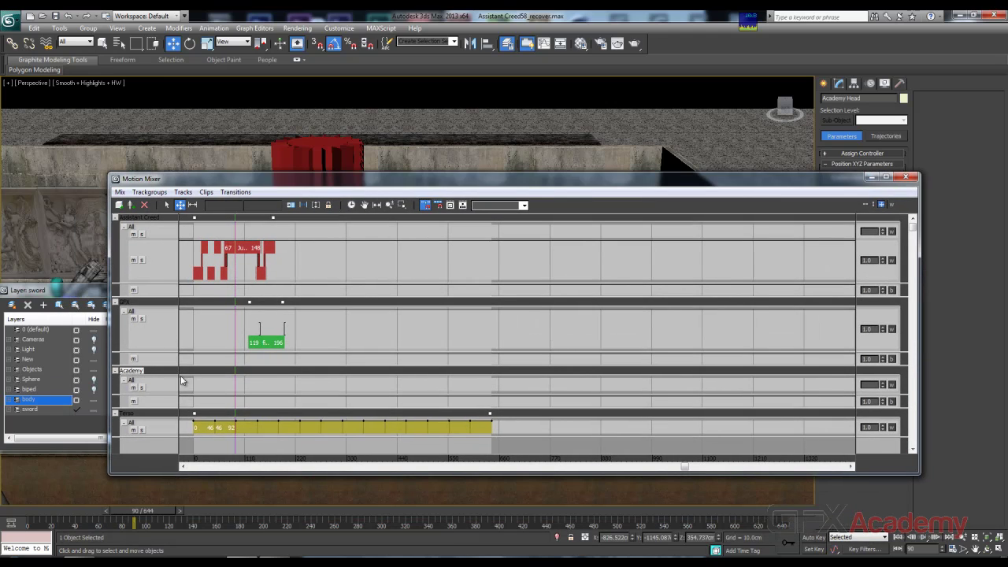
# Step: Start a new clip from file on the Academy track and preview walk_start.bip in the mocap files folder
pyautogui.rightClick(263, 386)
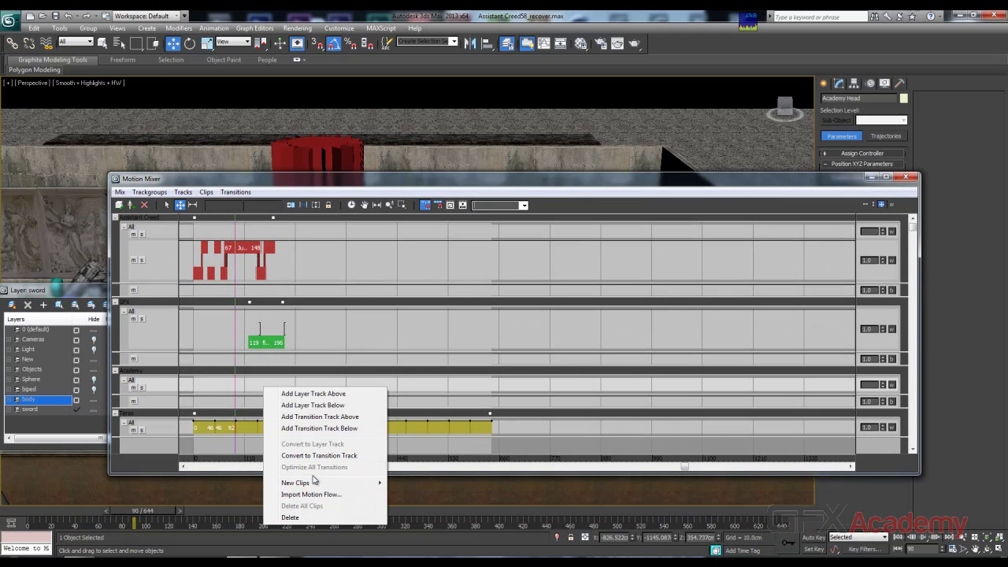
pyautogui.moveTo(310, 485)
pyautogui.click(409, 483)
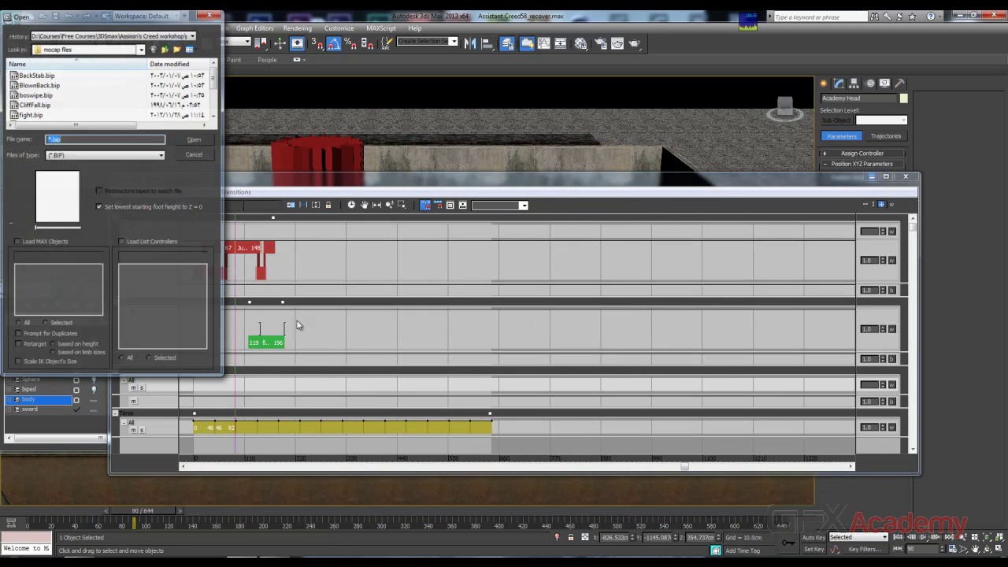
pyautogui.moveTo(216, 82); pyautogui.dragTo(221, 112)
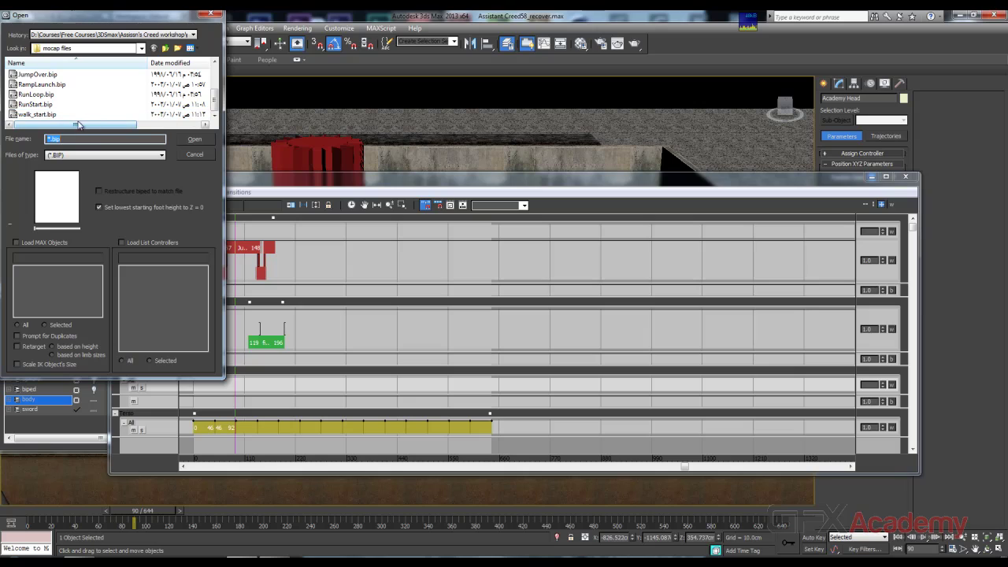
pyautogui.moveTo(216, 101)
pyautogui.mouseDown()
pyautogui.moveTo(216, 88)
pyautogui.moveTo(217, 116)
pyautogui.mouseUp()
pyautogui.click(36, 115)
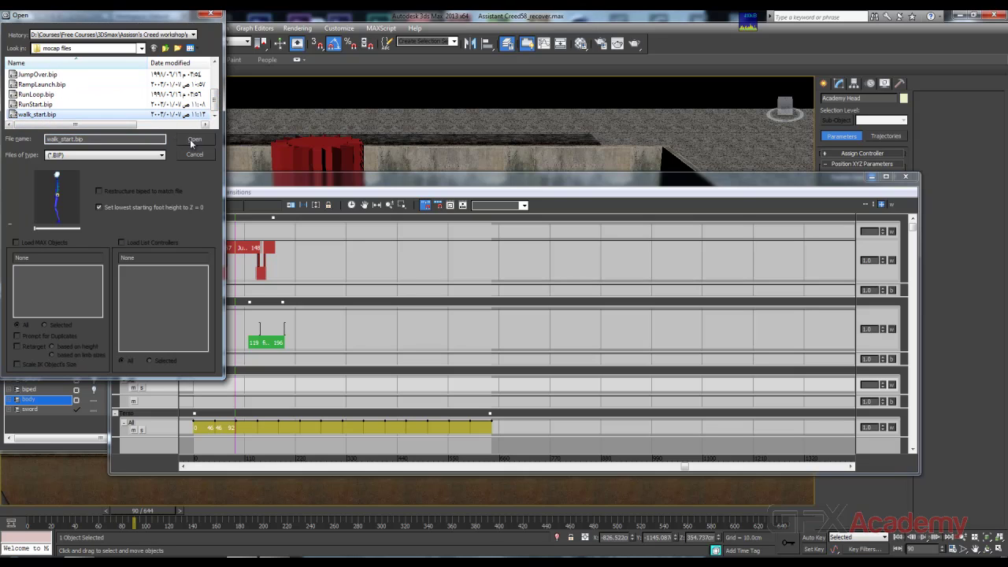
pyautogui.moveTo(35, 233)
pyautogui.mouseDown()
pyautogui.moveTo(78, 234)
pyautogui.moveTo(44, 231)
pyautogui.mouseUp()
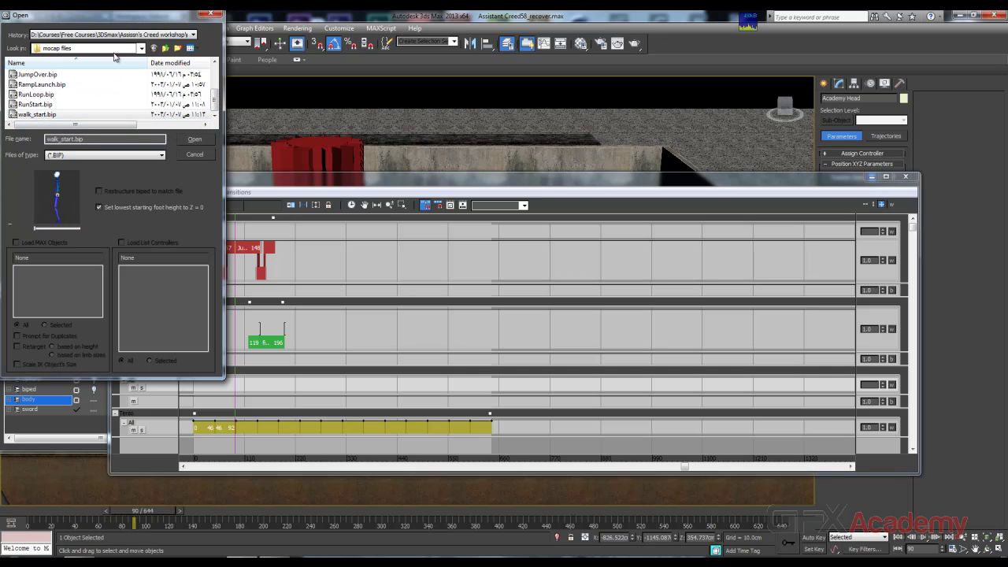
# Step: Browse to the Bip folder under Motion Capture on drive H: and jump to the files starting with W
pyautogui.click(142, 48)
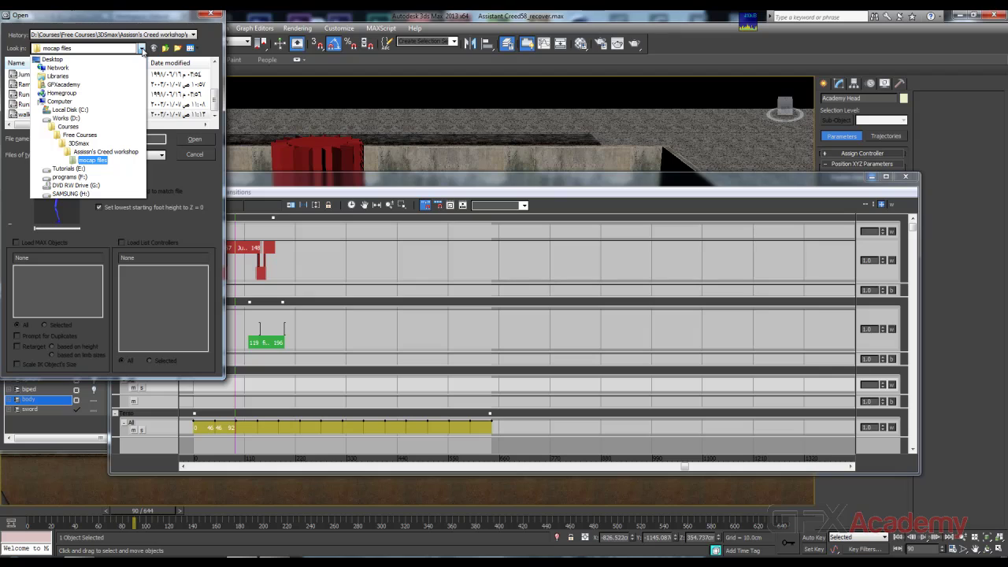
pyautogui.click(70, 192)
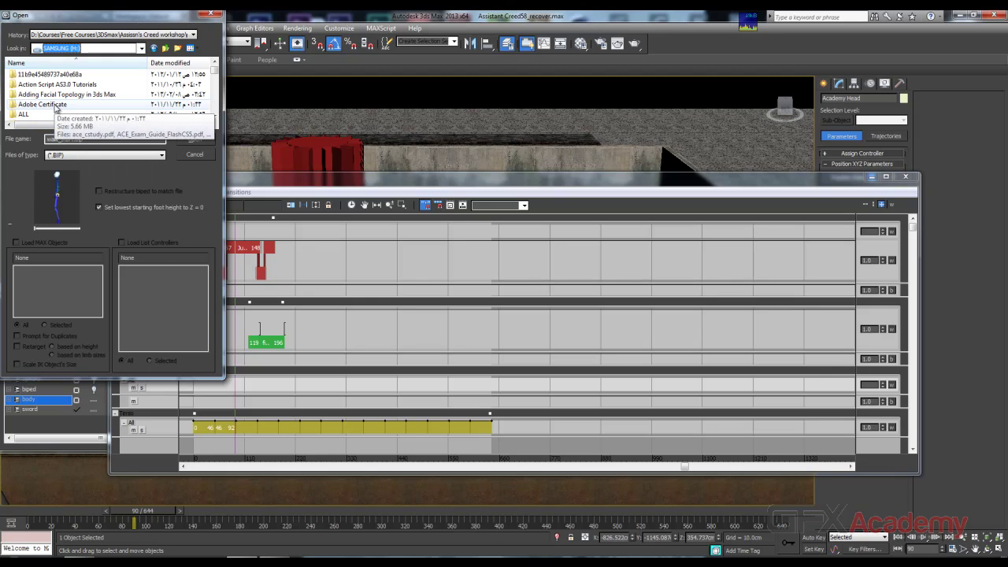
pyautogui.scroll(-5, 55, 107)
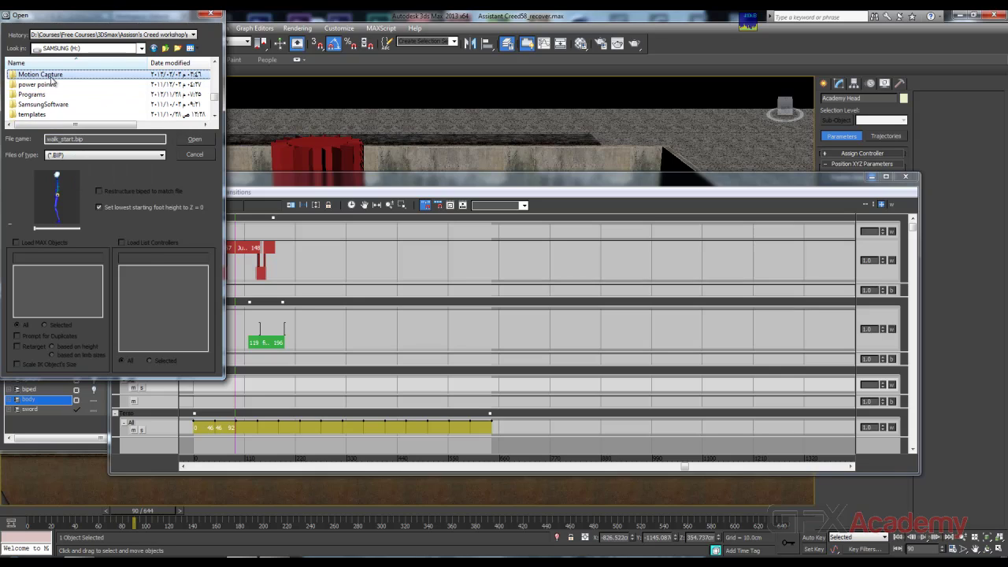
pyautogui.doubleClick(52, 77)
pyautogui.doubleClick(52, 84)
pyautogui.press('w')
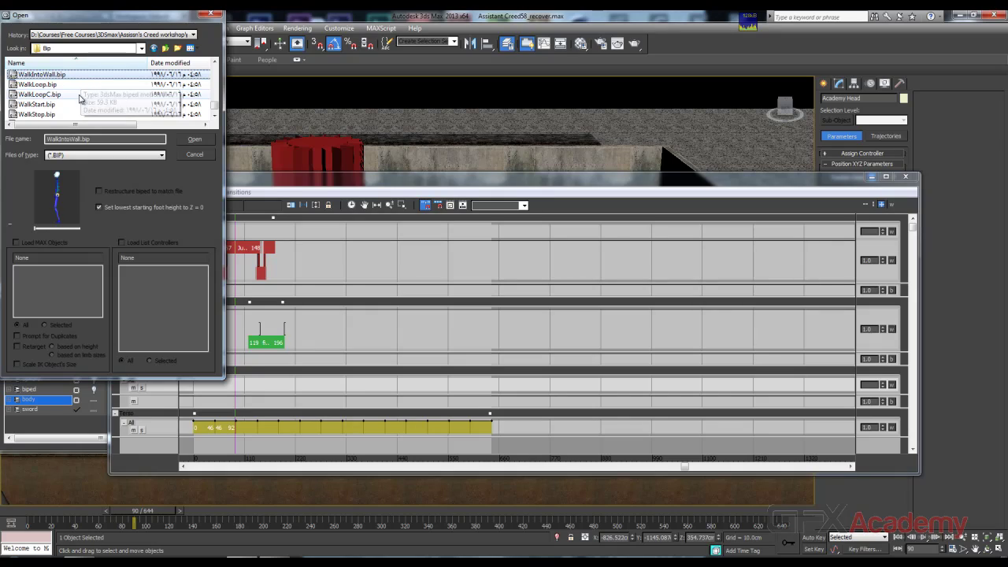
# Step: Compare the motion previews of WalkLoop.bip and WalkLoopC.bip
pyautogui.click(55, 84)
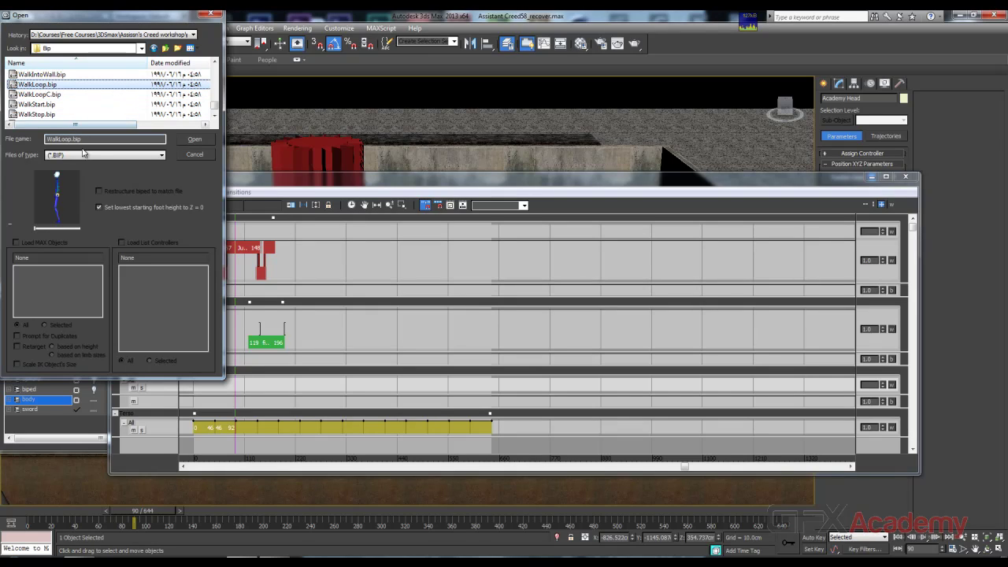
pyautogui.moveTo(35, 231); pyautogui.dragTo(46, 230)
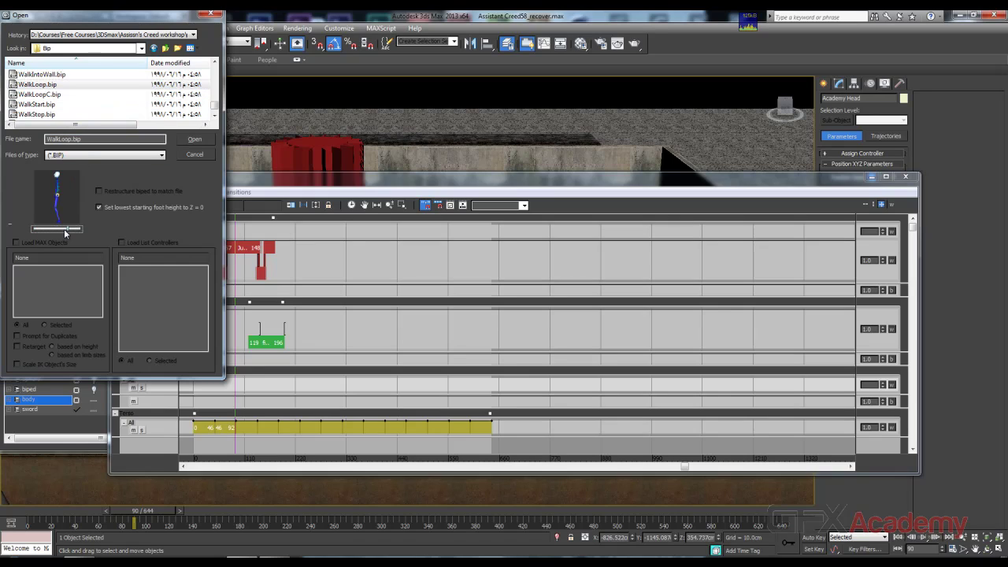
pyautogui.click(39, 94)
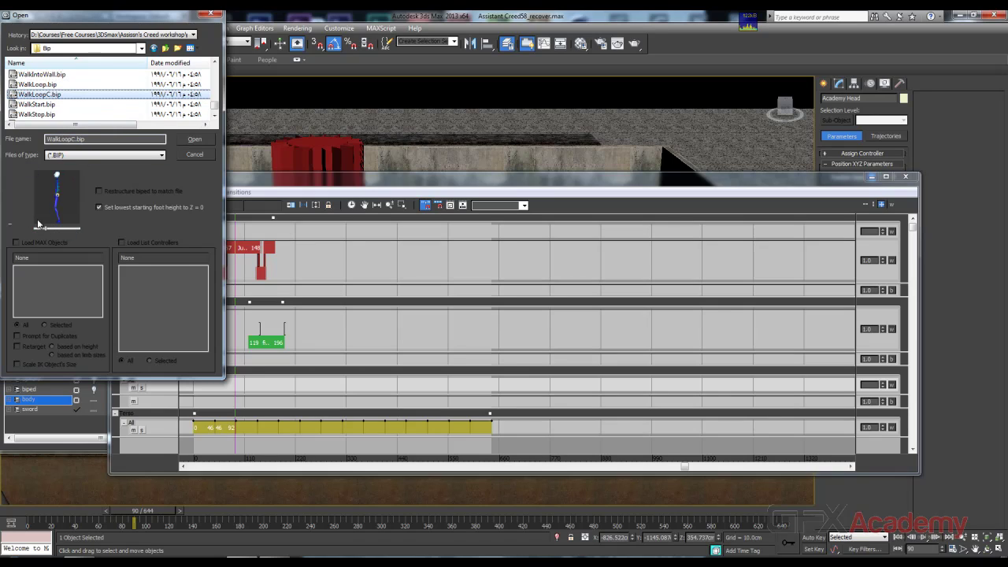
pyautogui.moveTo(46, 231); pyautogui.dragTo(81, 229)
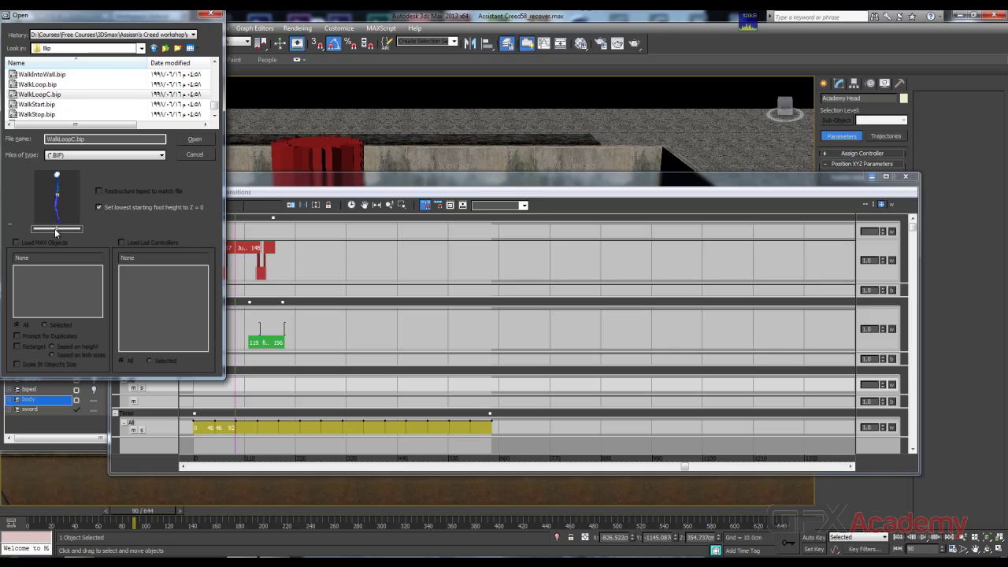
# Step: Load WalkLoop.bip into the Academy track, quantizing the footsteps and keys to occur at frames
pyautogui.click(47, 85)
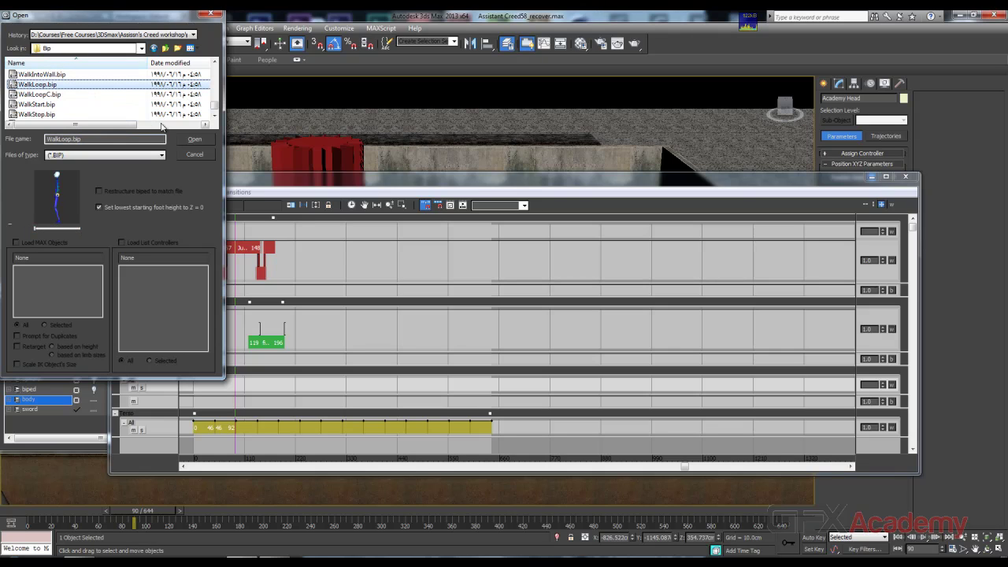
pyautogui.click(190, 138)
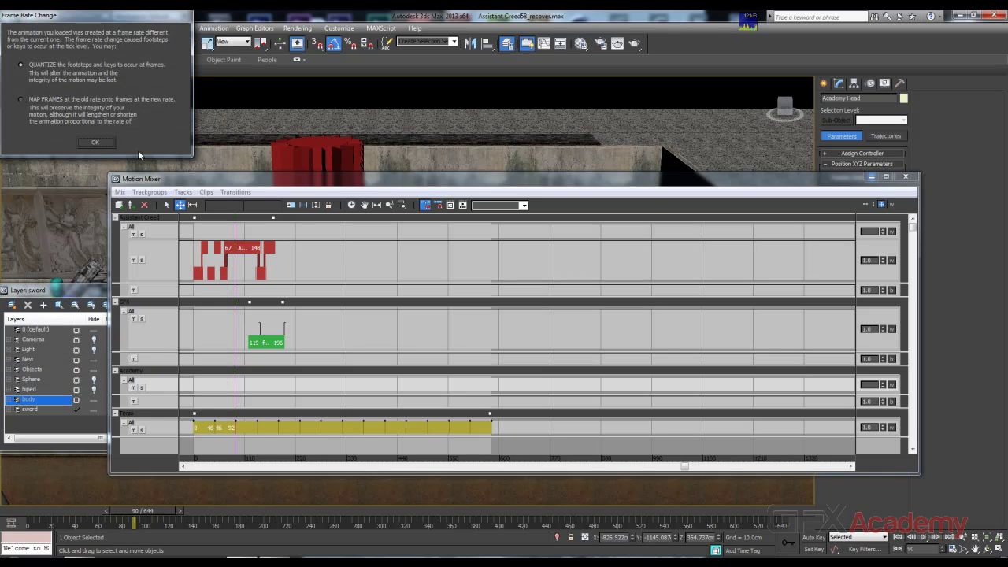
pyautogui.moveTo(108, 16); pyautogui.dragTo(196, 67)
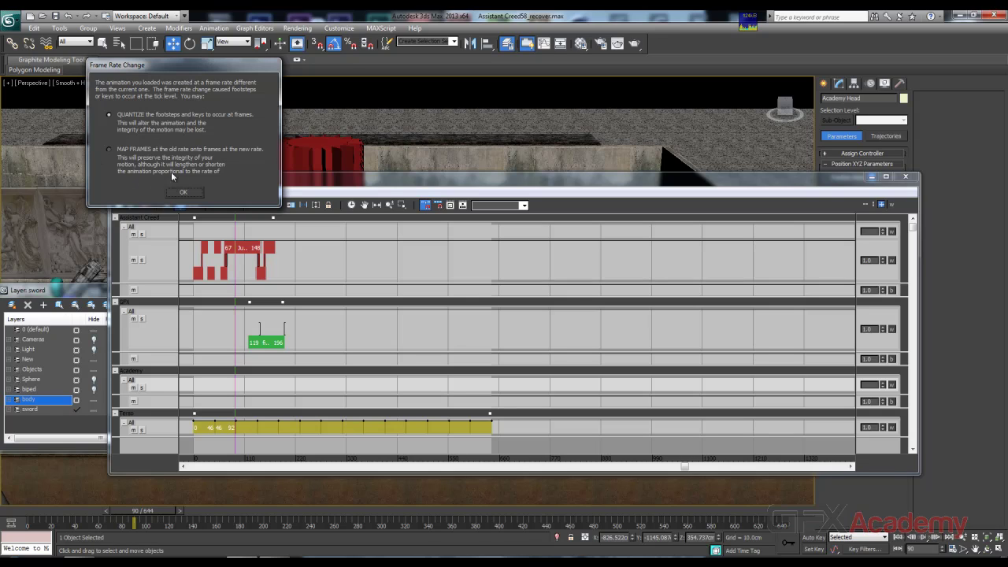
pyautogui.click(183, 193)
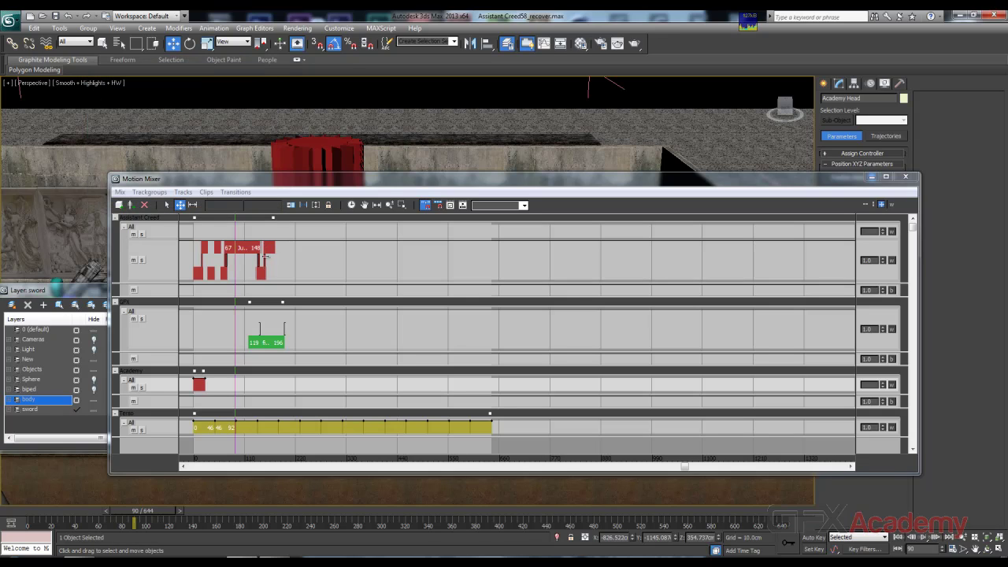
# Step: Move the Motion Mixer window clear of the standing Academy biped and scrub its time to frame 14
pyautogui.moveTo(319, 184); pyautogui.dragTo(431, 366)
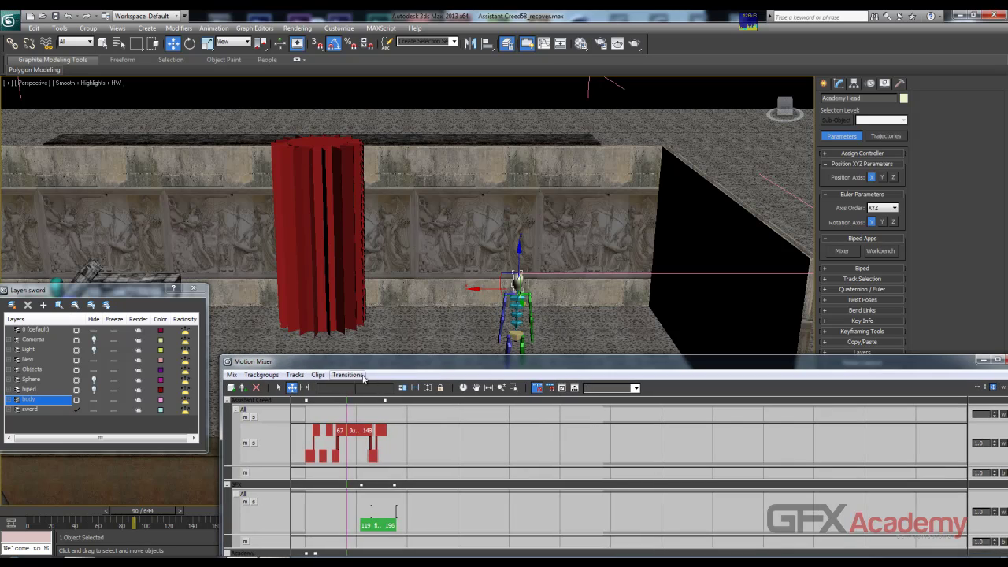
pyautogui.moveTo(348, 411); pyautogui.dragTo(313, 418)
pyautogui.moveTo(330, 362); pyautogui.dragTo(697, 228)
pyautogui.click(681, 283)
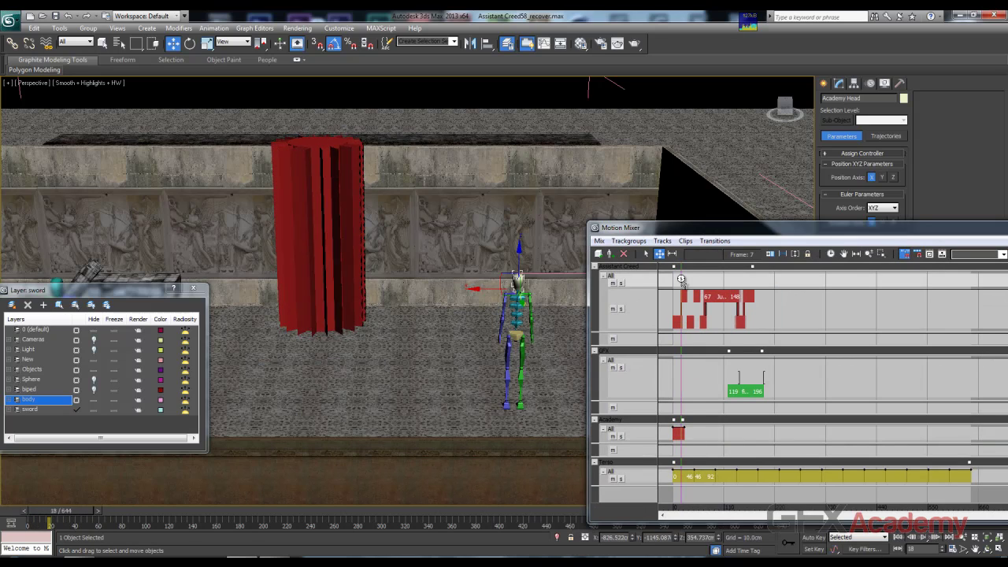
pyautogui.moveTo(681, 278); pyautogui.dragTo(679, 280)
# Step: Set the Academy mix to Effect Raw Mix and scrub to frame 15
pyautogui.click(616, 420)
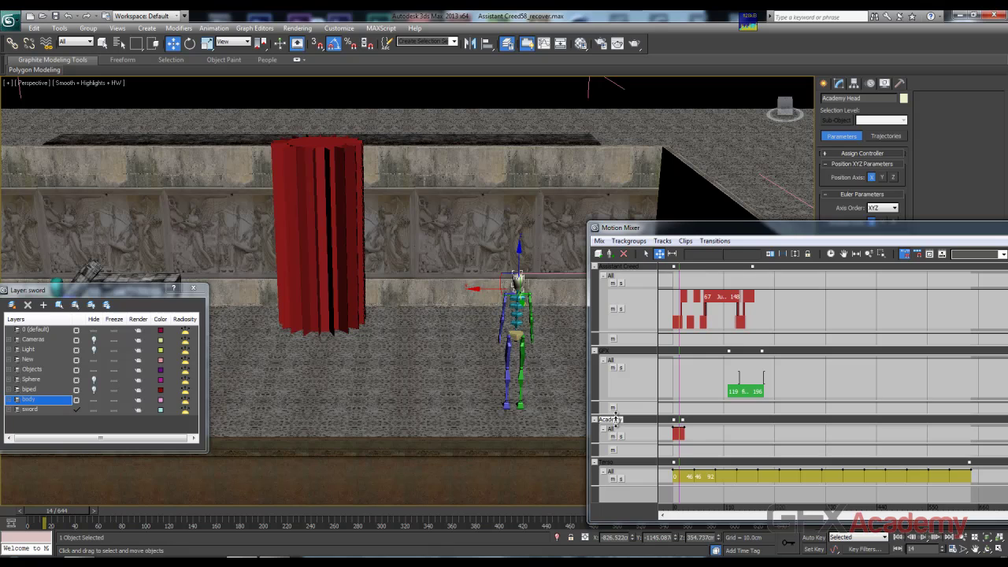
pyautogui.click(598, 241)
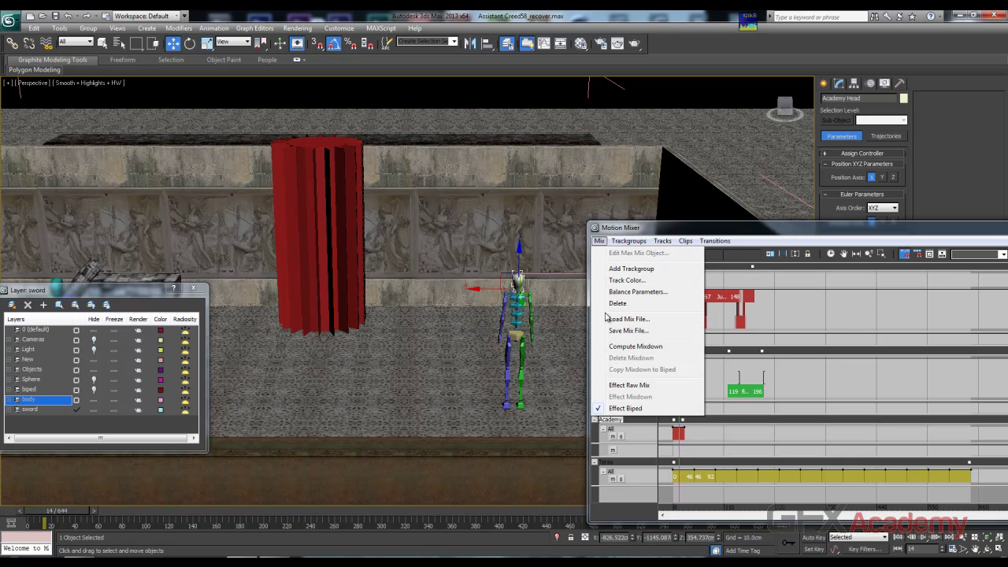
pyautogui.click(622, 385)
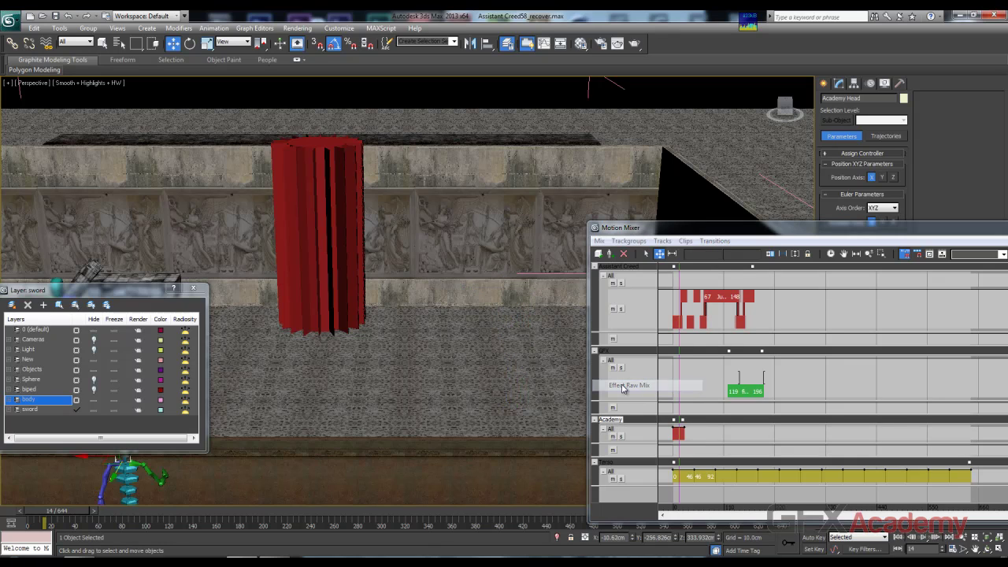
pyautogui.click(680, 280)
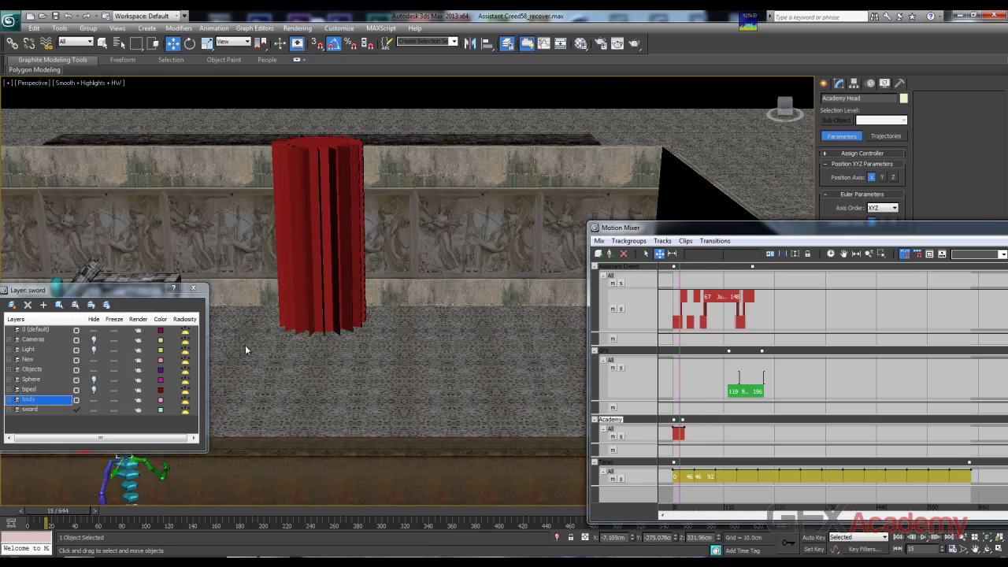
# Step: Examine the Academy biped's walking pose from several angles and scrub the clip back to frame 6
pyautogui.moveTo(245, 350); pyautogui.dragTo(441, 134, button='middle')
pyautogui.keyDown('alt'); pyautogui.moveTo(410, 280); pyautogui.dragTo(366, 296, button='middle'); pyautogui.keyUp('alt')
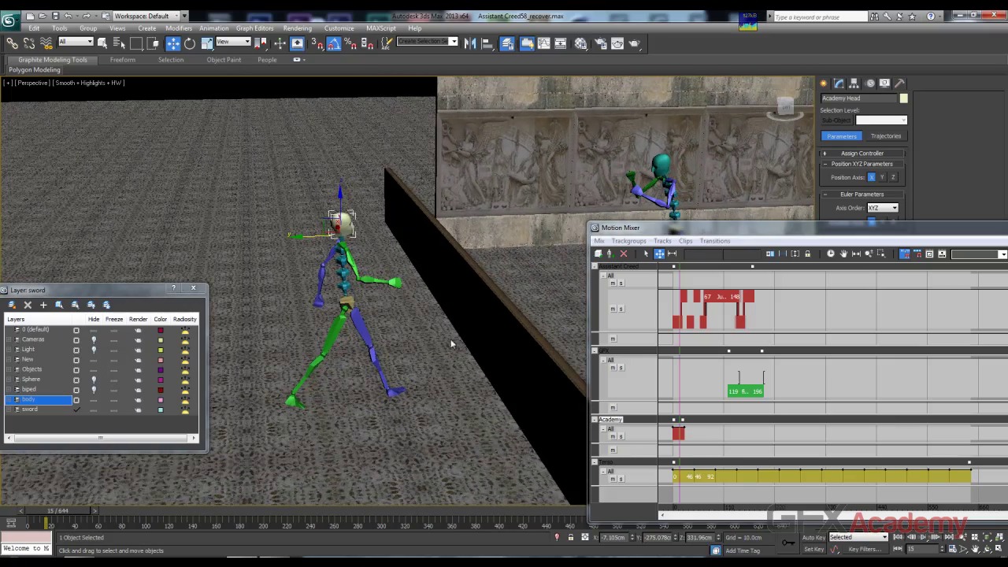
pyautogui.moveTo(394, 366); pyautogui.dragTo(437, 354, button='middle')
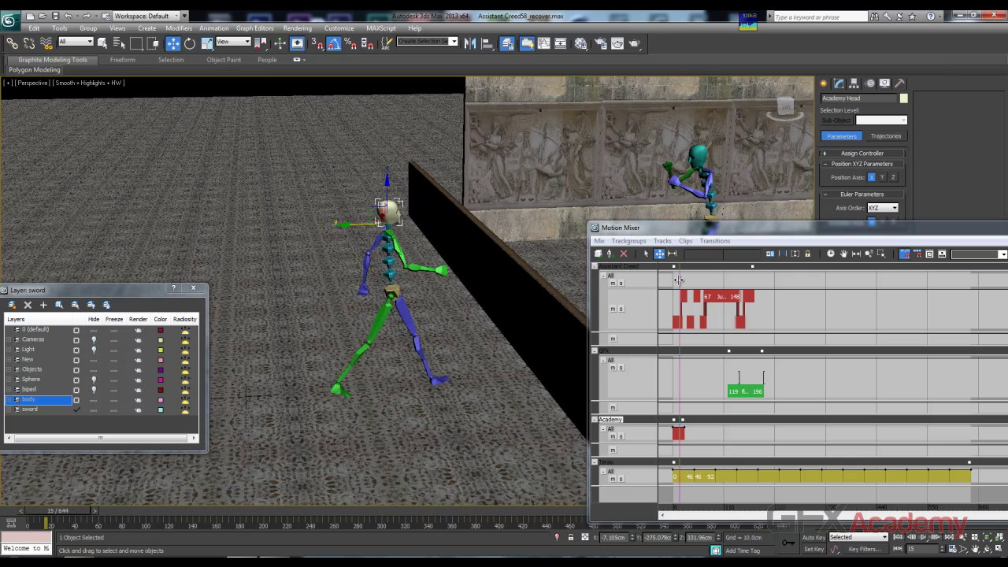
pyautogui.moveTo(677, 280); pyautogui.dragTo(675, 281)
pyautogui.keyDown('alt'); pyautogui.moveTo(386, 285); pyautogui.dragTo(592, 219, button='middle'); pyautogui.keyUp('alt')
# Step: Minimize the Motion Mixer to clear the view of the Academy biped and the stage
pyautogui.moveTo(831, 240); pyautogui.dragTo(451, 226)
pyautogui.click(995, 218)
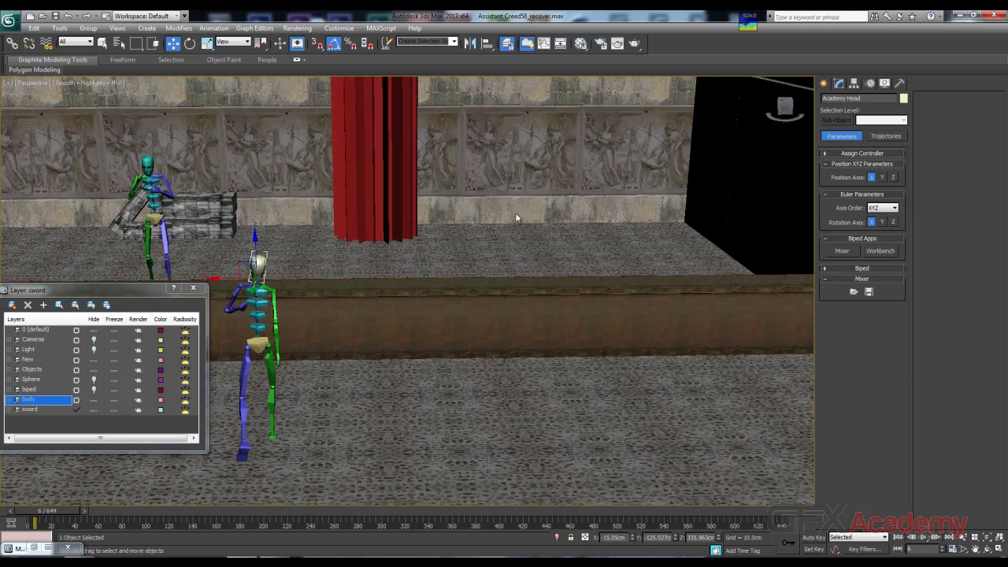
pyautogui.moveTo(348, 362); pyautogui.dragTo(492, 309, button='middle')
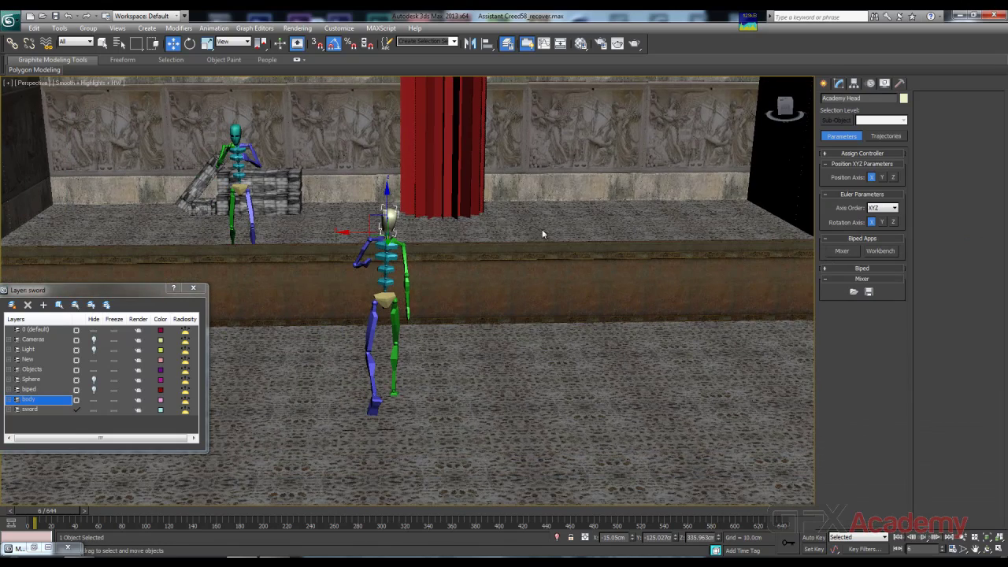
pyautogui.keyDown('alt'); pyautogui.moveTo(563, 237); pyautogui.dragTo(569, 248, button='middle'); pyautogui.keyUp('alt')
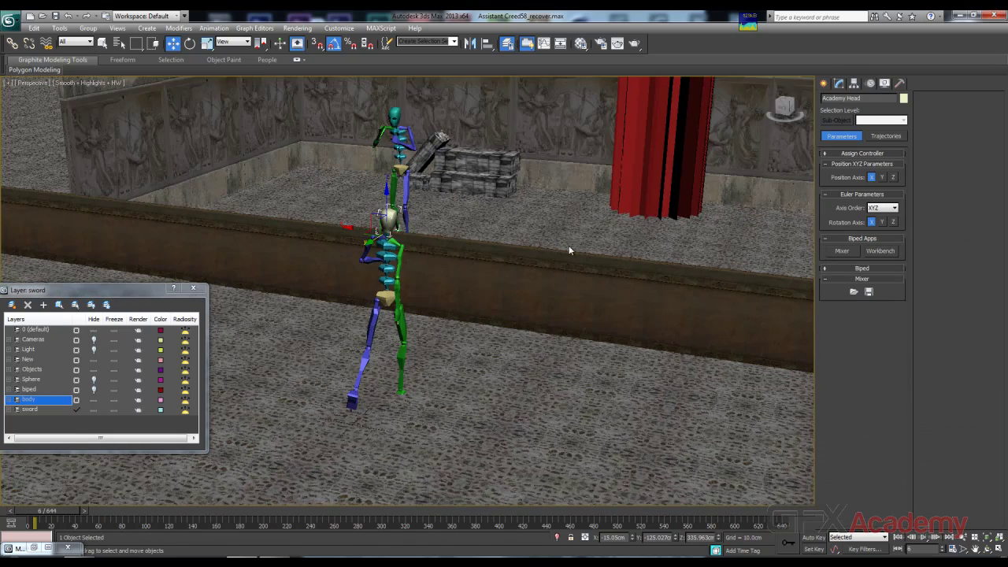
# Step: Use Move All mode to offset the Academy biped about -827 cm in X and -885 cm in Y onto the stage
pyautogui.click(824, 268)
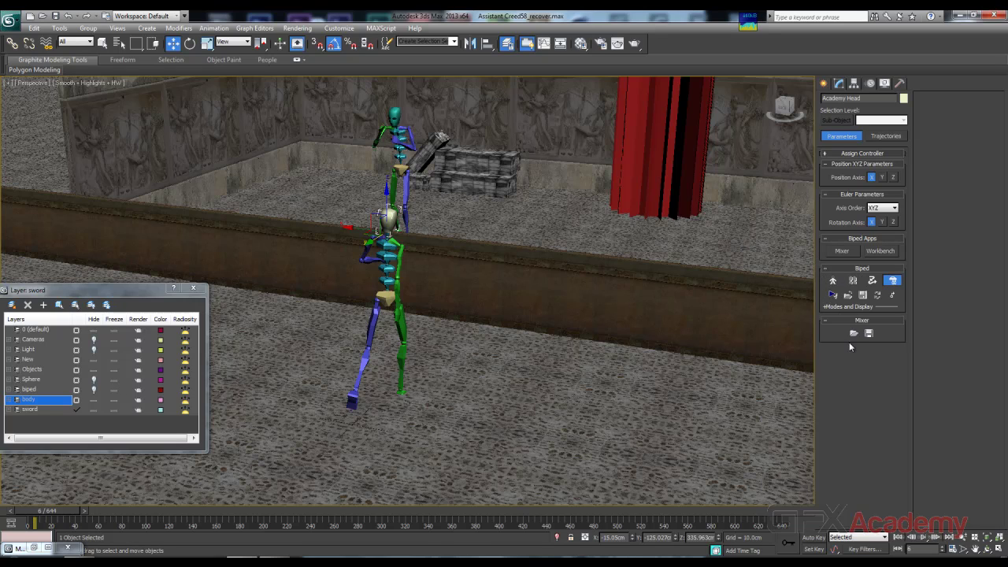
pyautogui.click(893, 296)
pyautogui.keyDown('alt'); pyautogui.moveTo(496, 326); pyautogui.dragTo(363, 365, button='middle'); pyautogui.keyUp('alt')
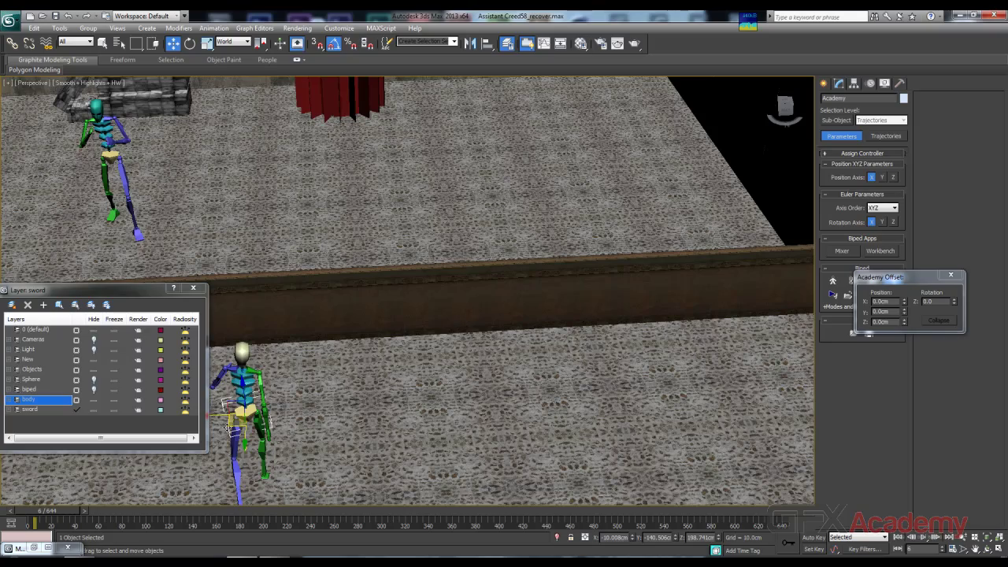
pyautogui.moveTo(228, 426); pyautogui.dragTo(554, 175)
pyautogui.keyDown('alt'); pyautogui.moveTo(540, 240); pyautogui.dragTo(408, 358, button='middle'); pyautogui.keyUp('alt')
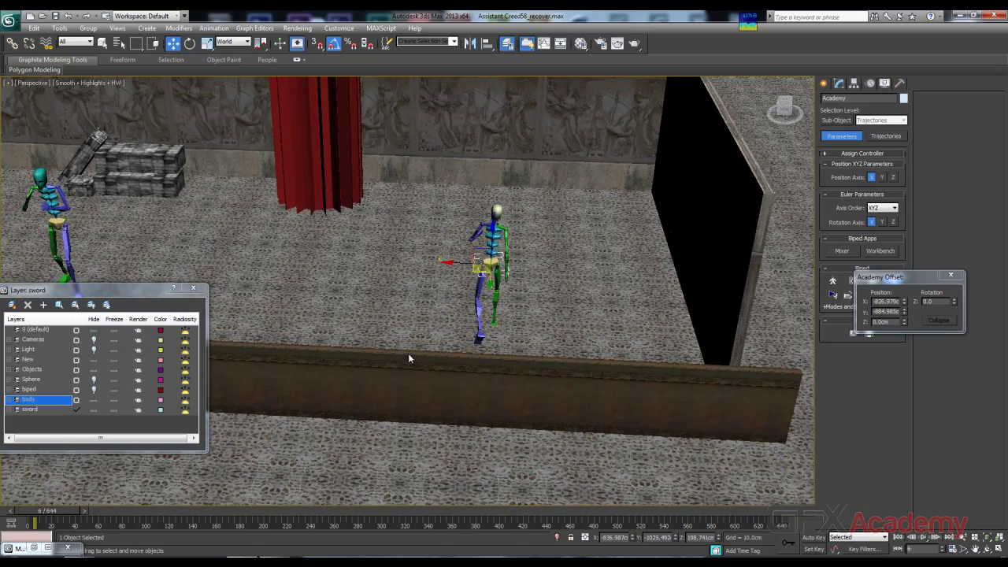
pyautogui.click(950, 275)
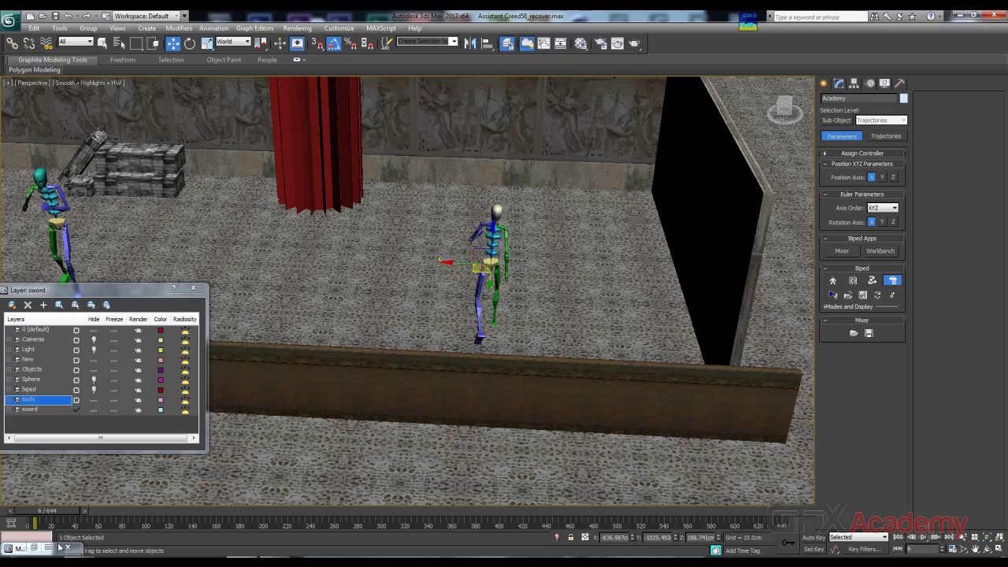
# Step: Restore the Motion Mixer and place it beside the Academy biped so both are visible
pyautogui.click(31, 548)
pyautogui.moveTo(470, 208); pyautogui.dragTo(835, 192)
pyautogui.moveTo(465, 207); pyautogui.dragTo(91, 157, button='middle')
pyautogui.moveTo(221, 165); pyautogui.dragTo(351, 234, button='middle')
# Step: Close the layer dialog and scrub the Academy biped's walk clip to frame 14
pyautogui.click(194, 289)
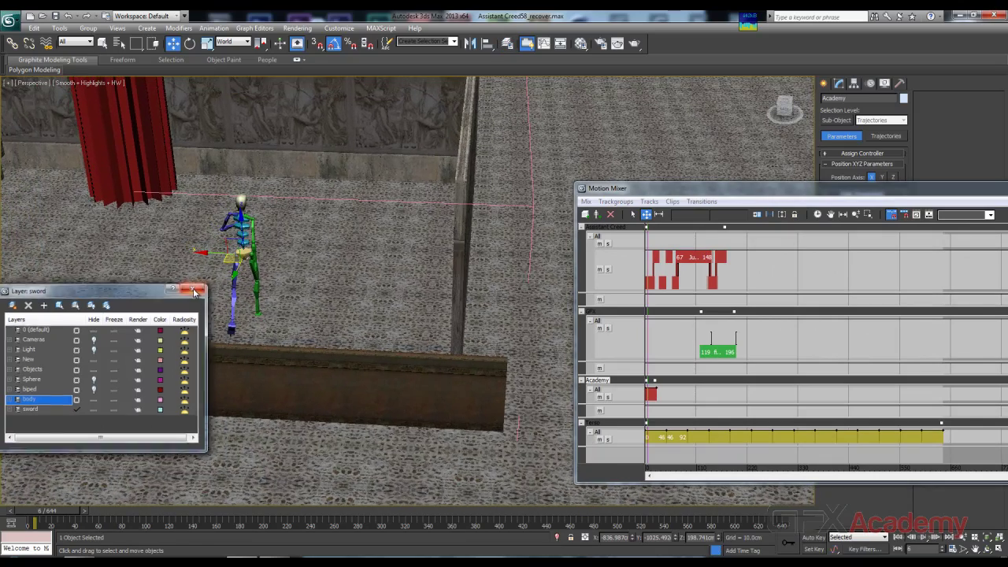
pyautogui.moveTo(260, 290); pyautogui.dragTo(255, 302, button='middle')
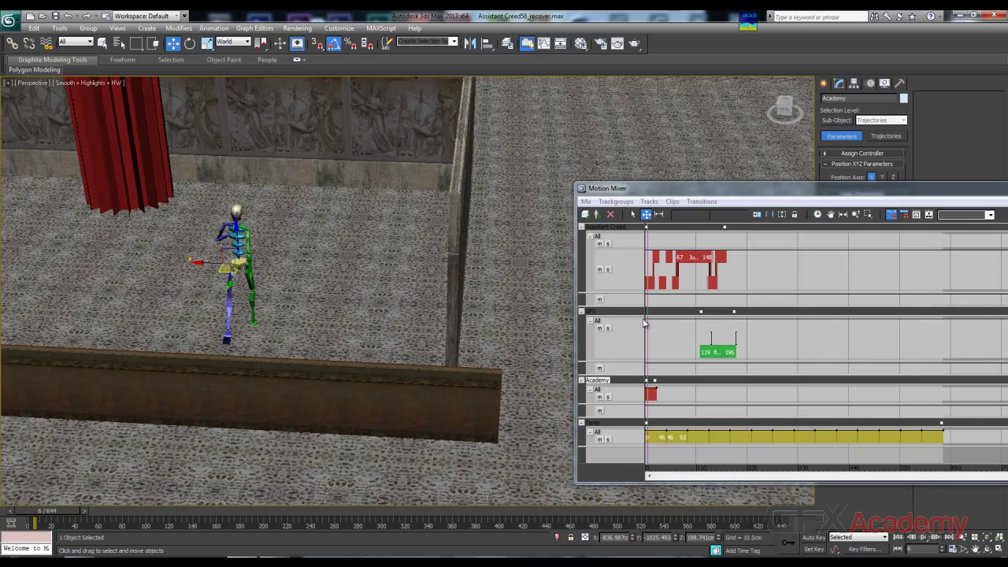
pyautogui.moveTo(648, 326); pyautogui.dragTo(652, 331)
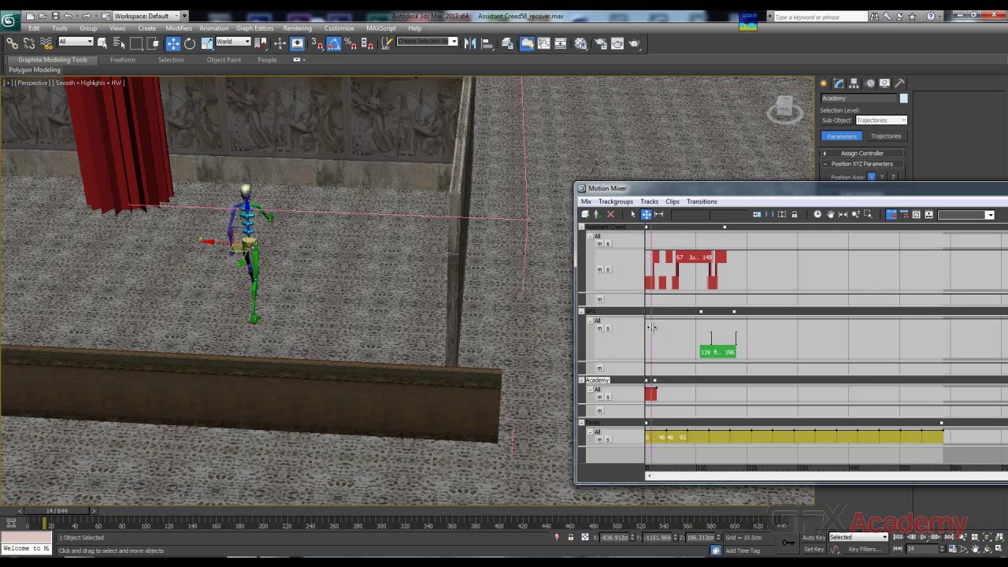
# Step: Add another motion clip from the Bip folder's walk files to the Academy track
pyautogui.rightClick(674, 388)
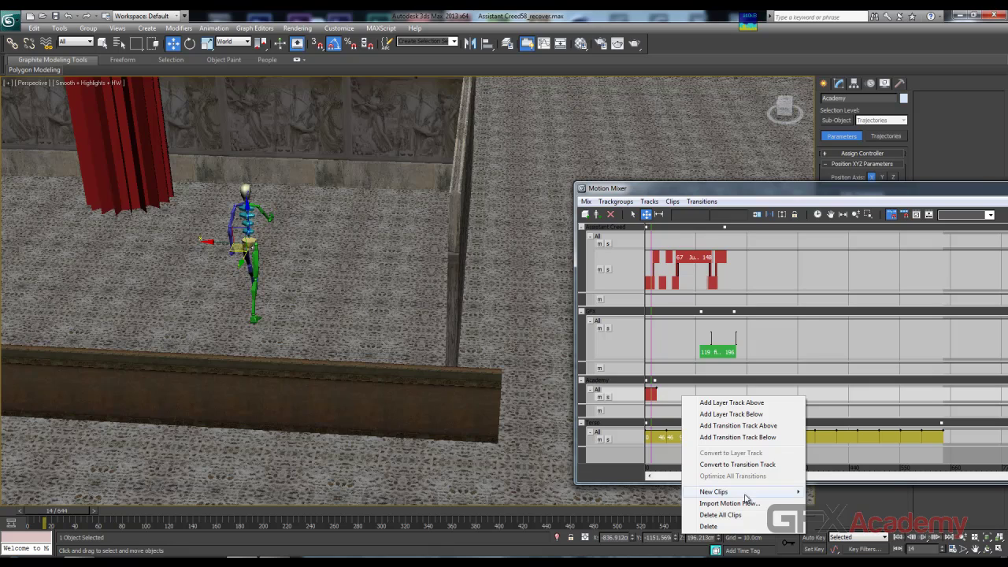
pyautogui.moveTo(745, 493)
pyautogui.click(806, 493)
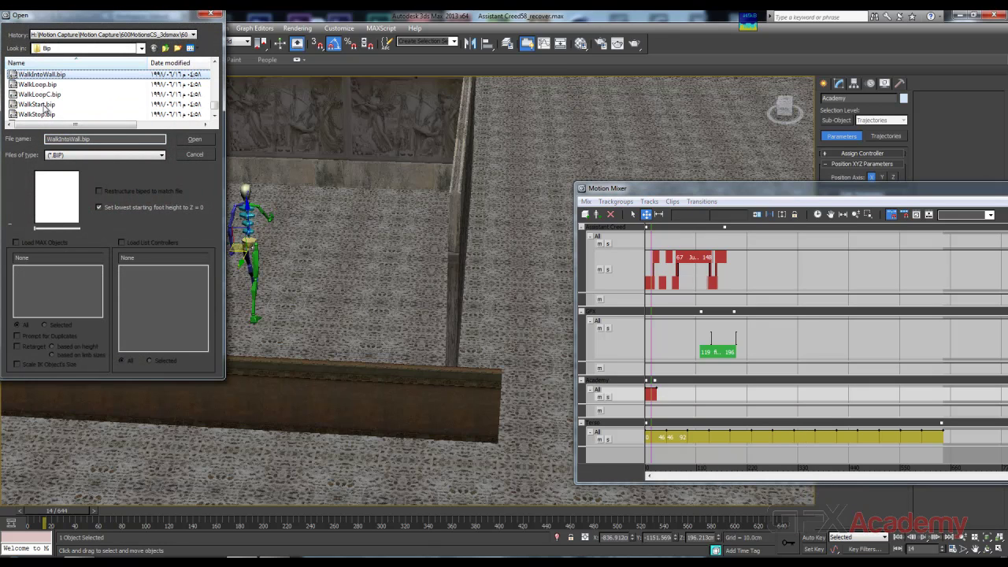
pyautogui.click(216, 116)
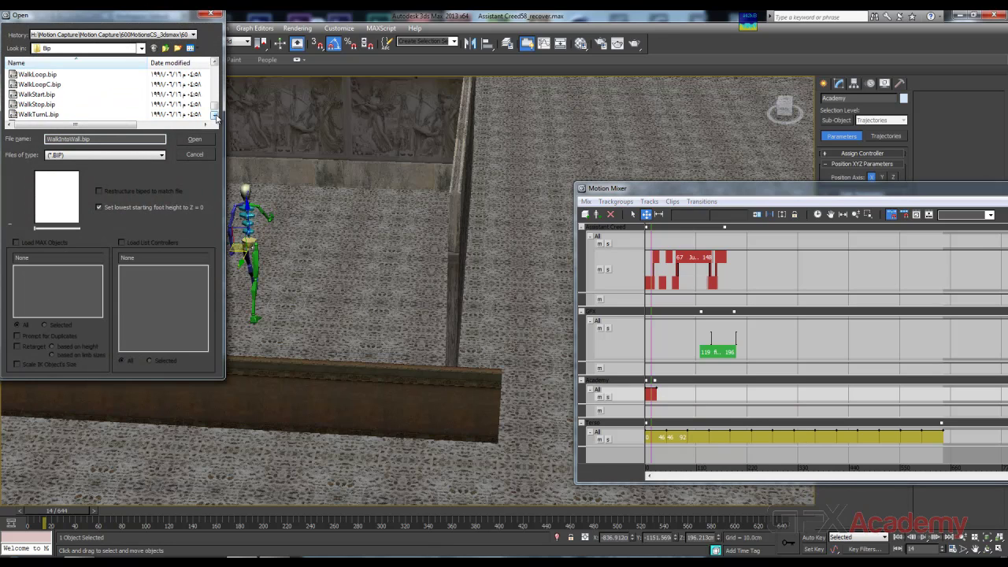
pyautogui.click(216, 116)
pyautogui.click(216, 115)
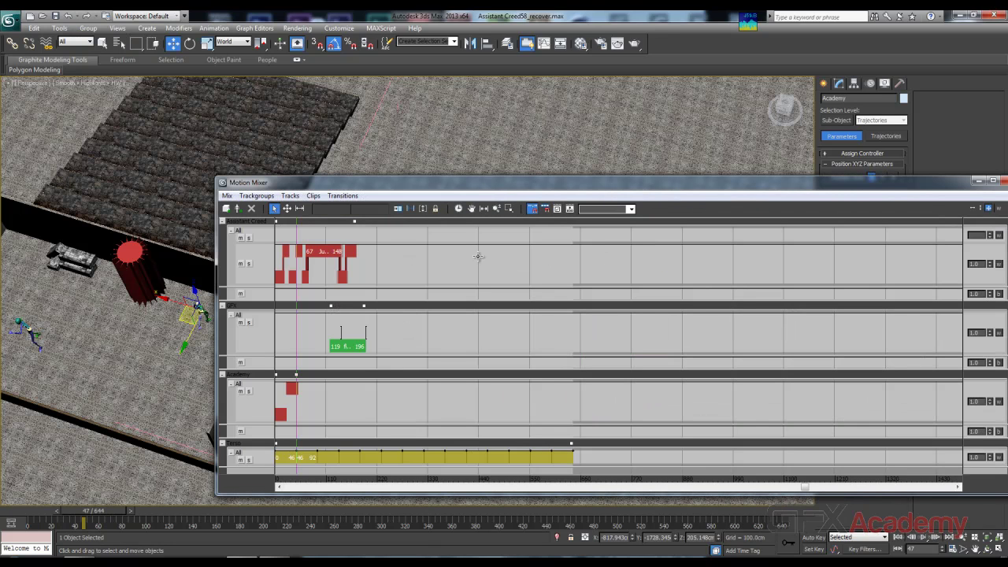
# Step: Move the Motion Mixer clear of the Academy biped and scrub its walk to frame 49
pyautogui.moveTo(296, 183); pyautogui.dragTo(347, 180)
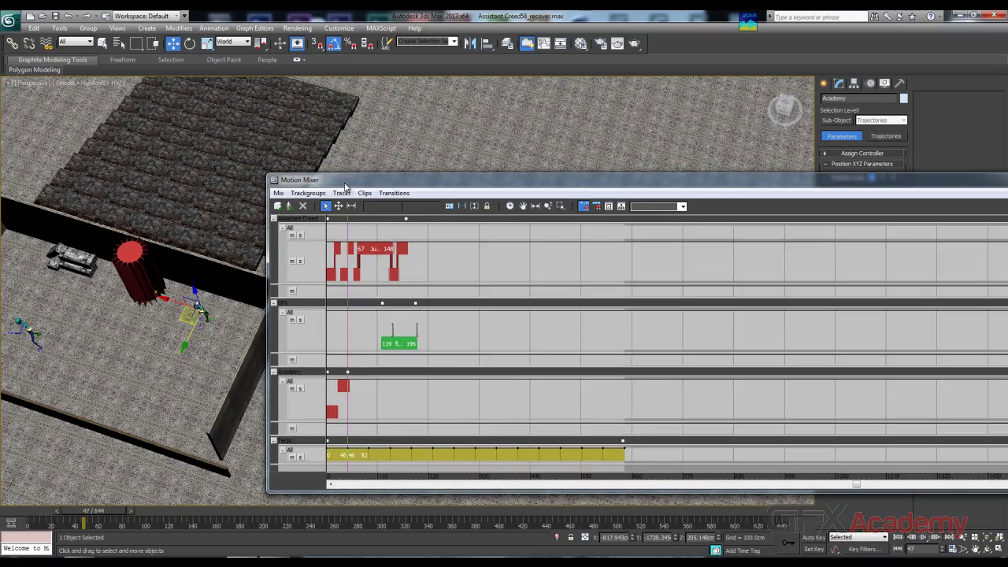
pyautogui.keyDown('alt'); pyautogui.moveTo(186, 302); pyautogui.dragTo(208, 294, button='middle'); pyautogui.keyUp('alt')
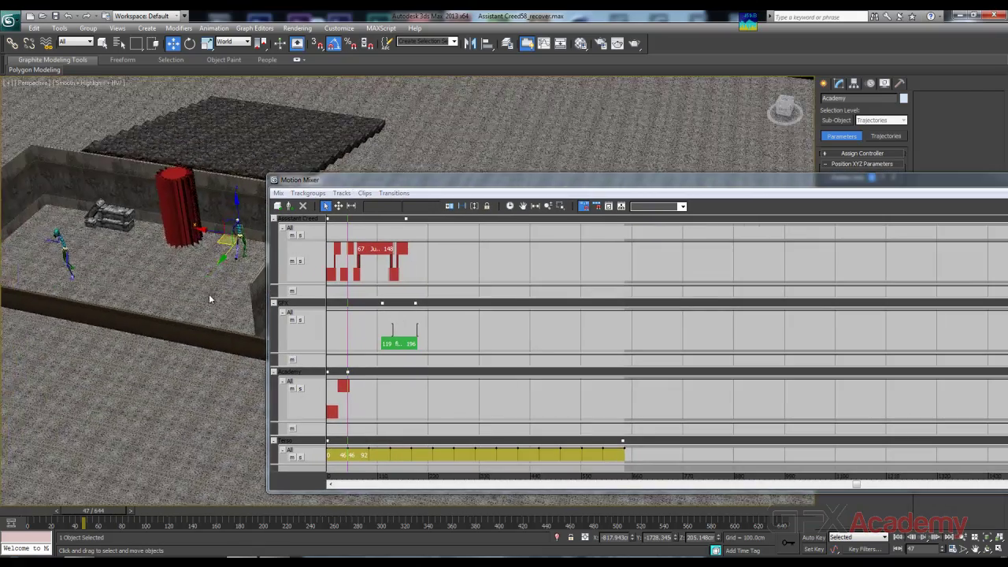
pyautogui.scroll(4, 209, 294)
pyautogui.scroll(-2, 198, 305)
pyautogui.scroll(3, 197, 302)
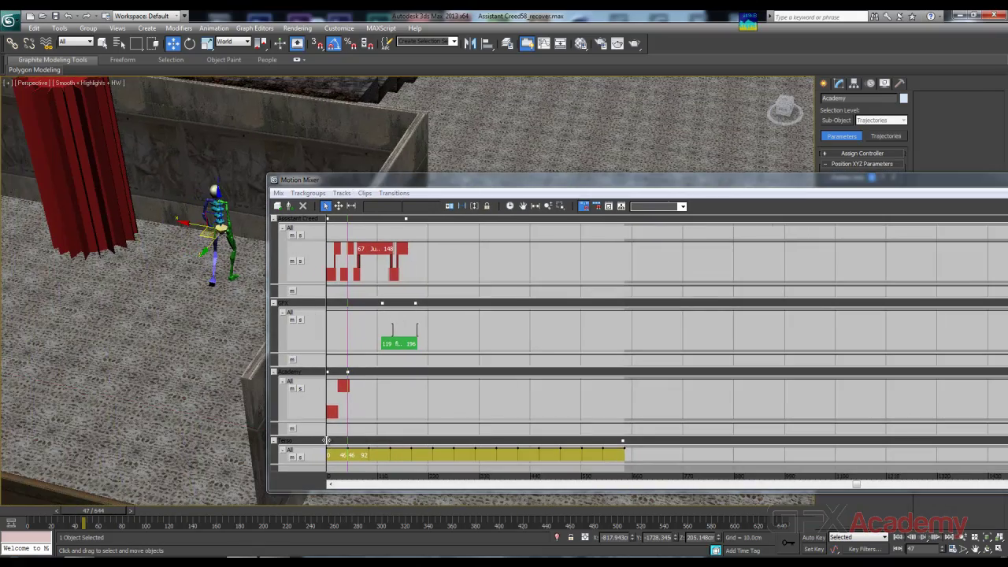
pyautogui.moveTo(117, 512)
pyautogui.mouseDown()
pyautogui.moveTo(79, 502)
pyautogui.moveTo(118, 504)
pyautogui.mouseUp()
pyautogui.press('w')
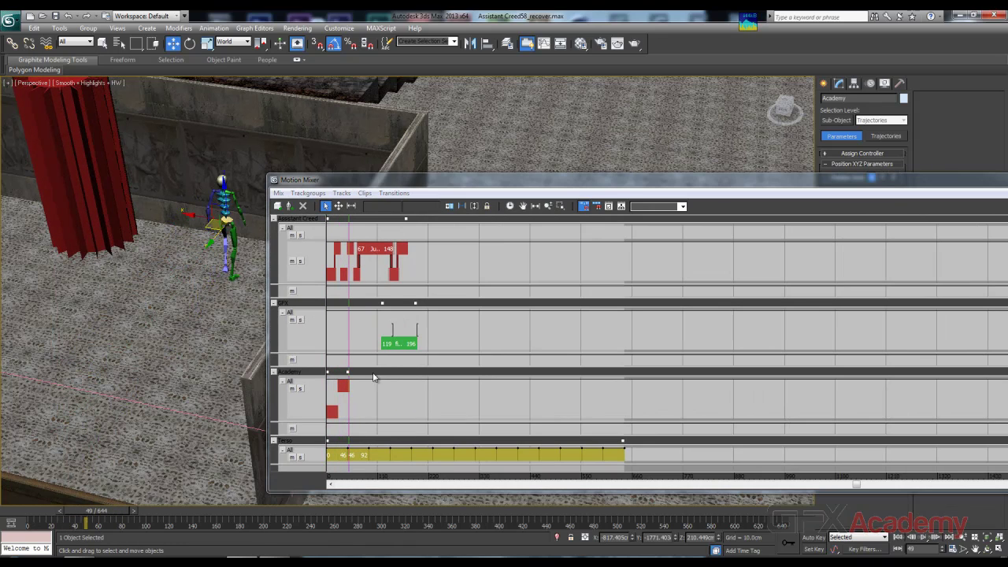
# Step: Add the Tantrum.bip clip from file to the Academy transition track
pyautogui.rightClick(403, 394)
pyautogui.moveTo(489, 488)
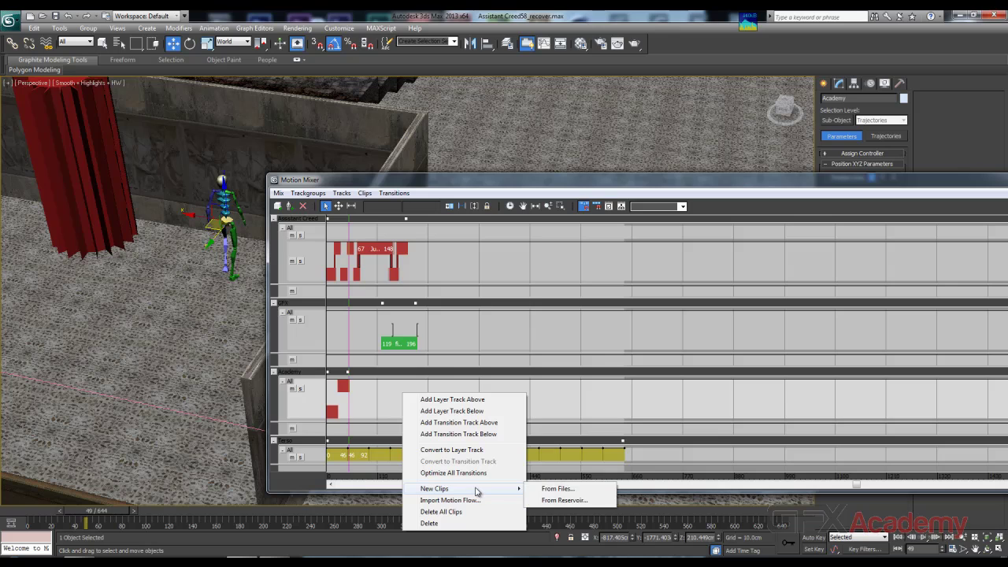
pyautogui.click(562, 489)
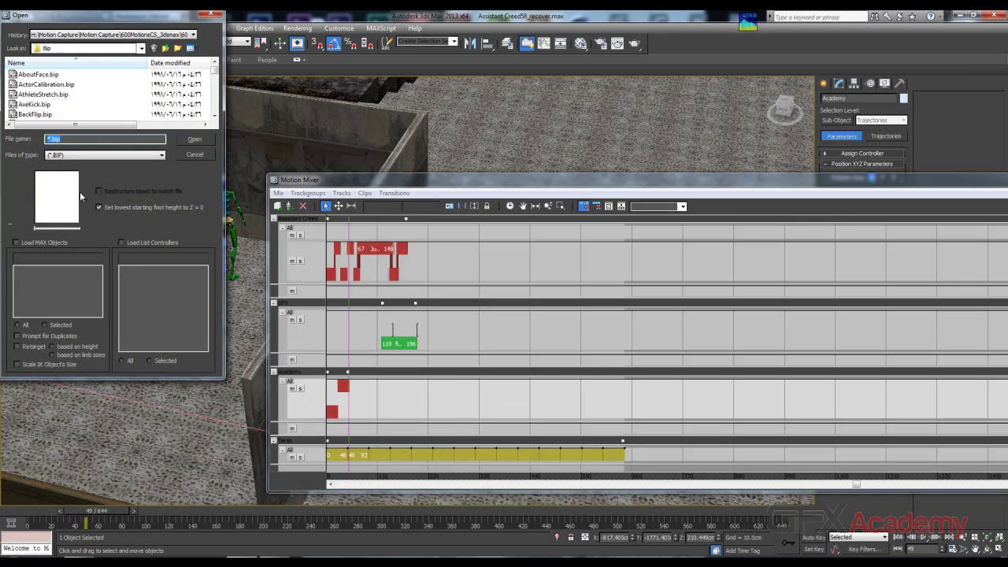
pyautogui.click(55, 105)
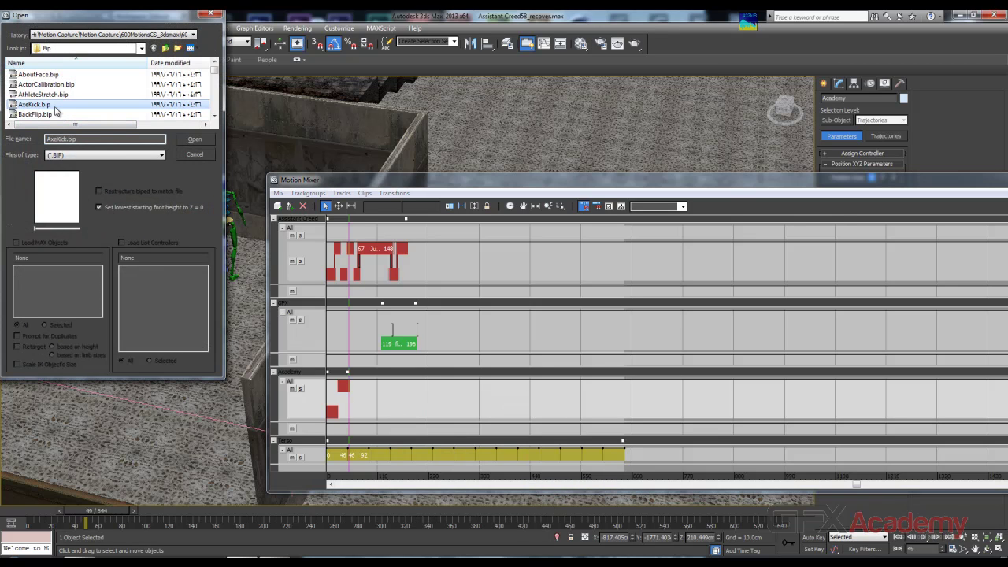
pyautogui.press('t')
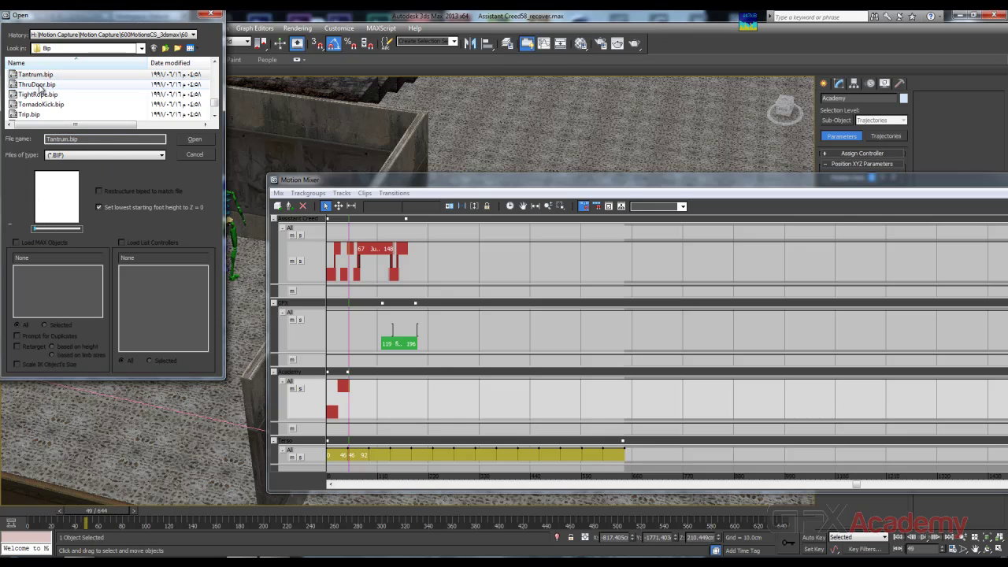
pyautogui.click(193, 139)
pyautogui.click(94, 142)
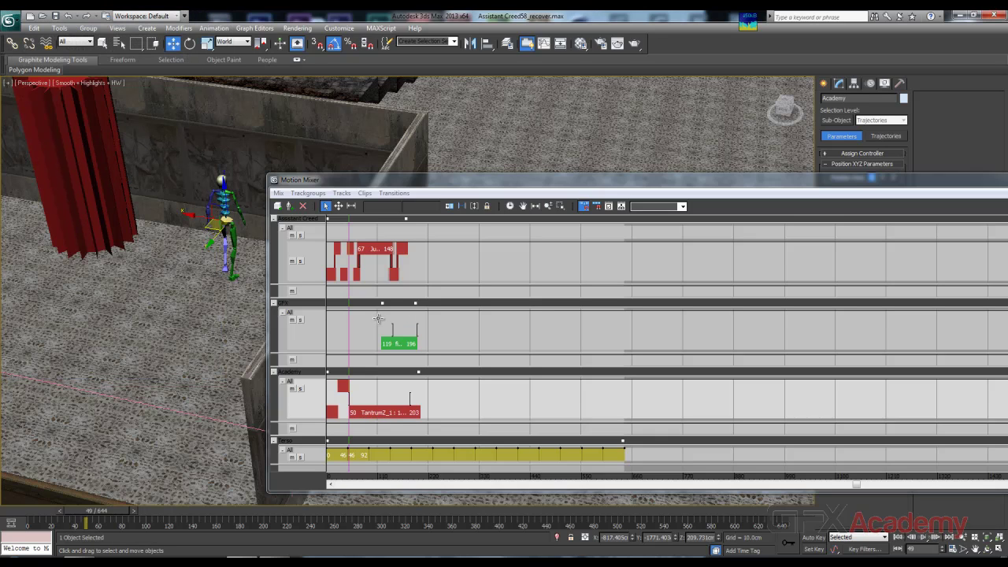
# Step: Scrub through the Academy biped's Tantrum motion to about frame 118 and delete that clip from its track
pyautogui.moveTo(358, 319)
pyautogui.mouseDown()
pyautogui.moveTo(389, 320)
pyautogui.moveTo(362, 333)
pyautogui.mouseUp()
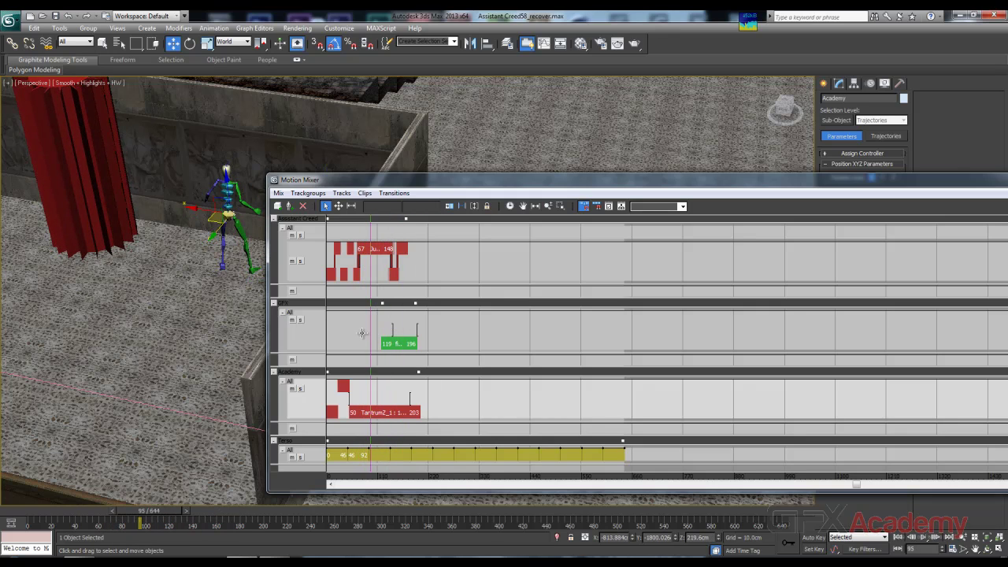
pyautogui.moveTo(360, 185); pyautogui.dragTo(412, 192)
pyautogui.moveTo(419, 320)
pyautogui.mouseDown()
pyautogui.moveTo(405, 320)
pyautogui.moveTo(460, 320)
pyautogui.moveTo(432, 320)
pyautogui.mouseUp()
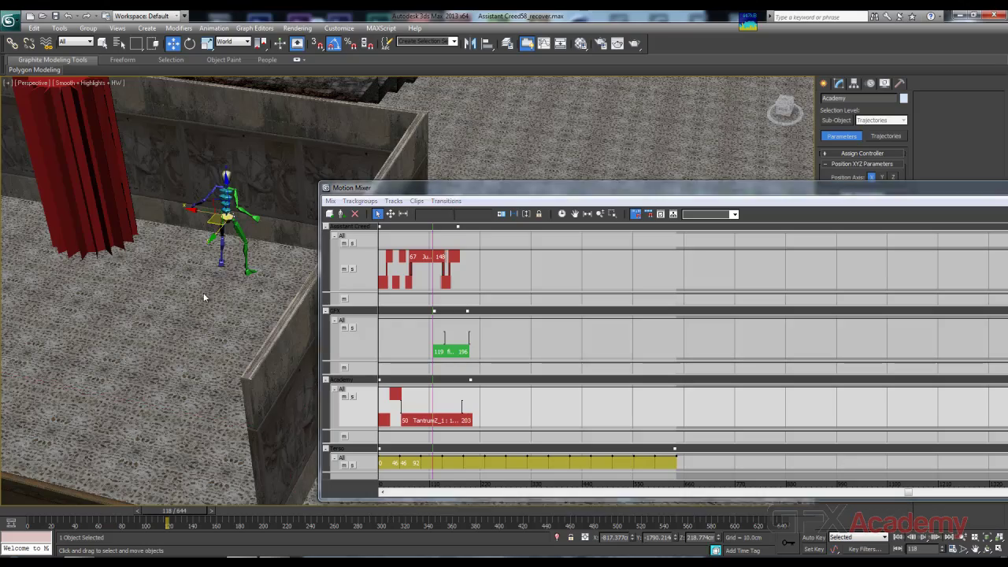
pyautogui.keyDown('alt'); pyautogui.moveTo(203, 292); pyautogui.dragTo(169, 299, button='middle'); pyautogui.keyUp('alt')
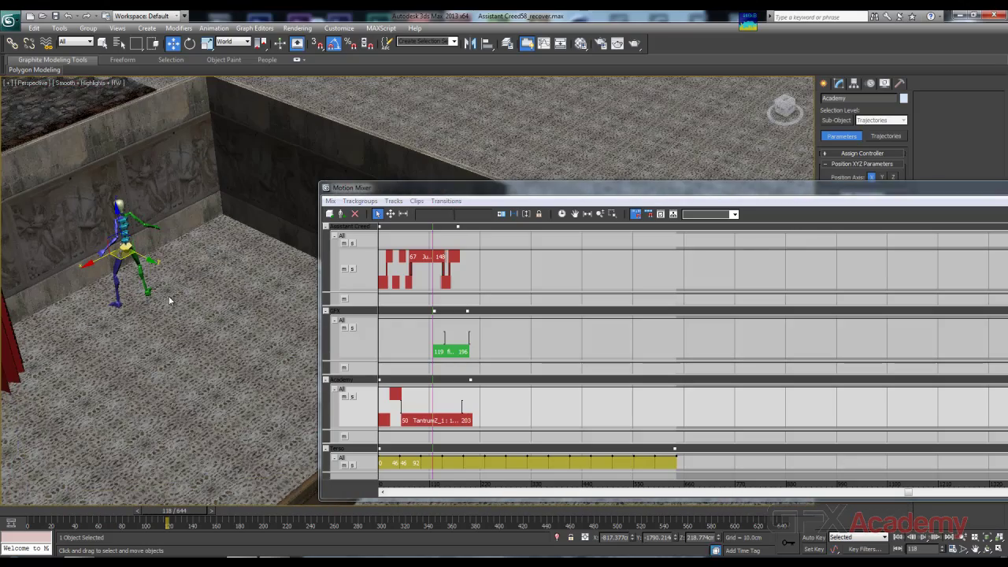
pyautogui.moveTo(433, 324)
pyautogui.mouseDown()
pyautogui.moveTo(420, 331)
pyautogui.moveTo(477, 338)
pyautogui.moveTo(431, 343)
pyautogui.mouseUp()
pyautogui.click(442, 422)
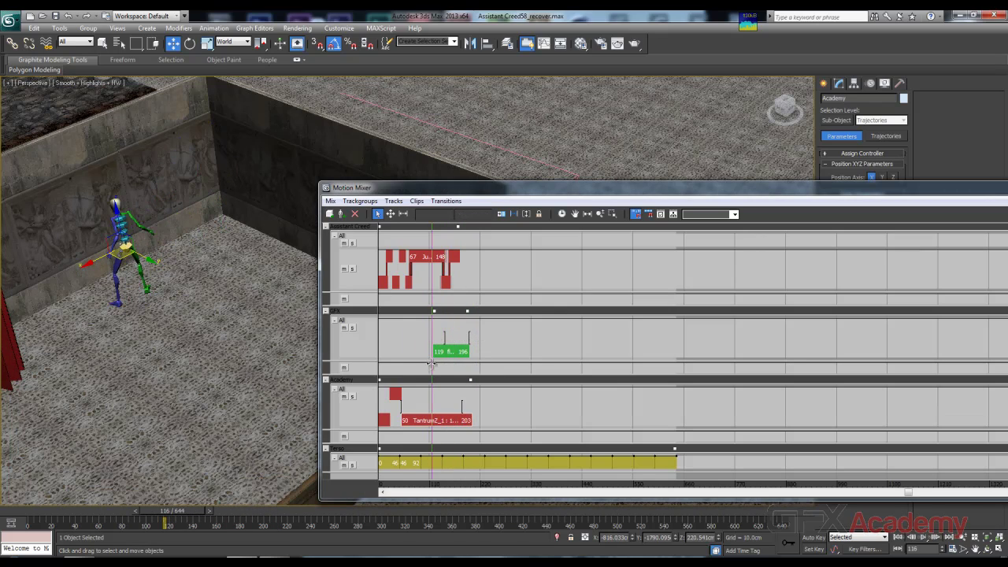
pyautogui.press('Delete')
# Step: Add the MarchTurnL.bip clip from the Bip folder to the Academy transition track
pyautogui.rightClick(448, 403)
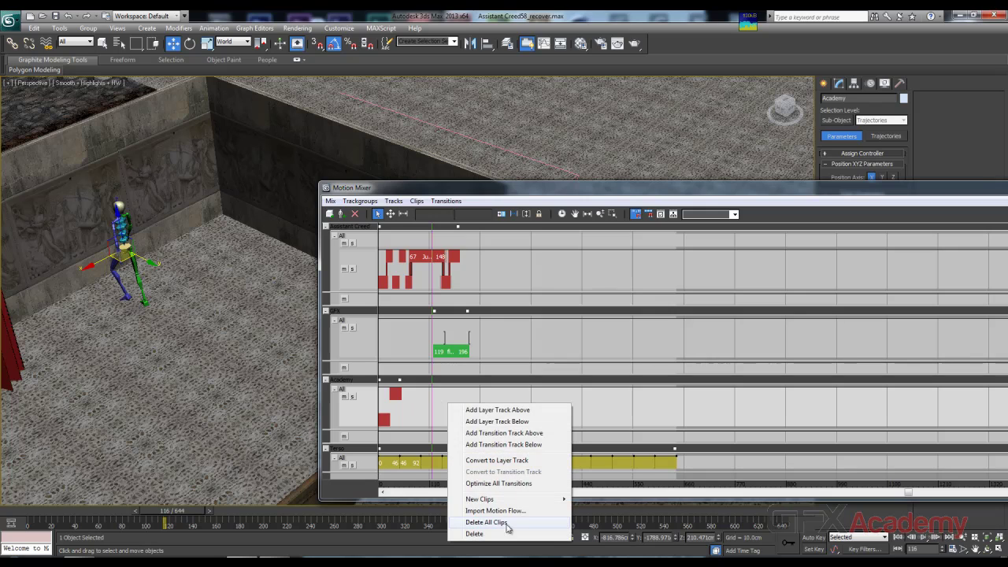
pyautogui.moveTo(526, 501)
pyautogui.click(592, 501)
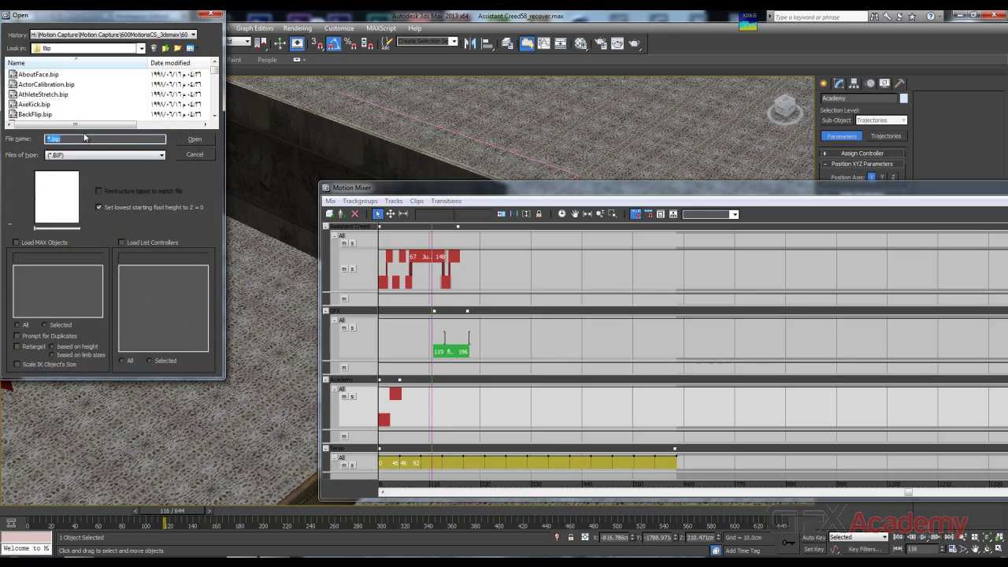
pyautogui.click(36, 95)
pyautogui.scroll(-5, 82, 102)
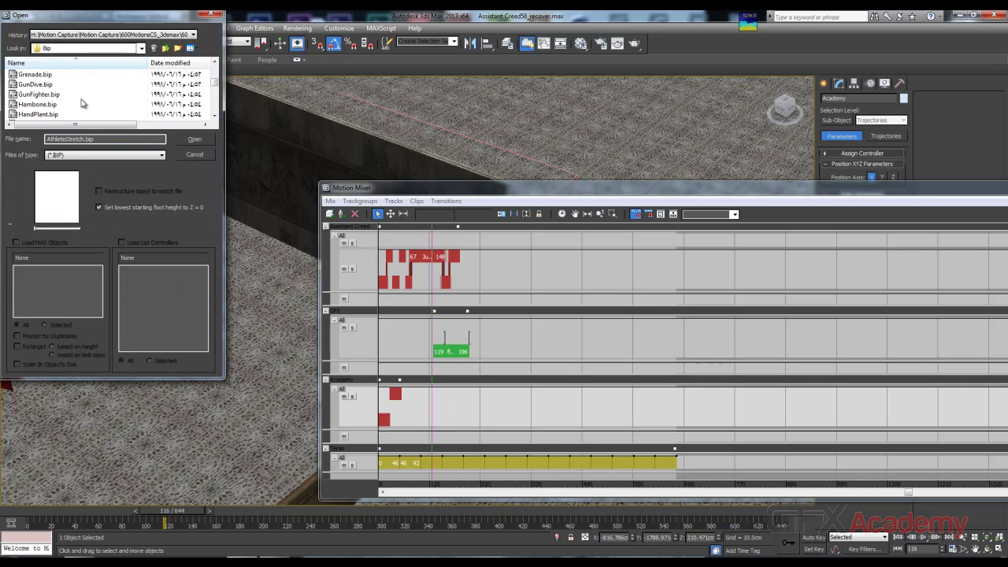
pyautogui.scroll(-5, 75, 114)
pyautogui.scroll(-5, 73, 118)
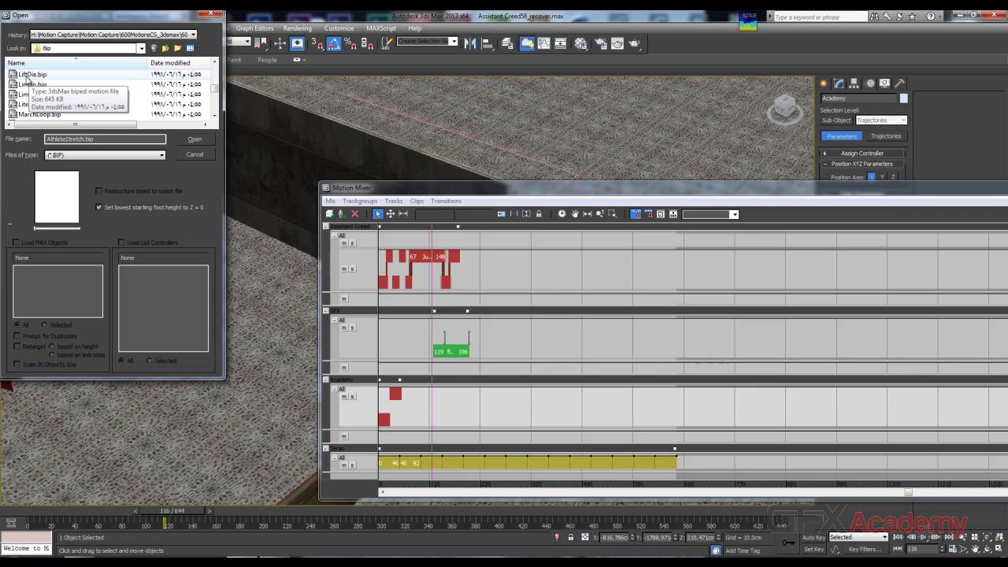
pyautogui.click(24, 75)
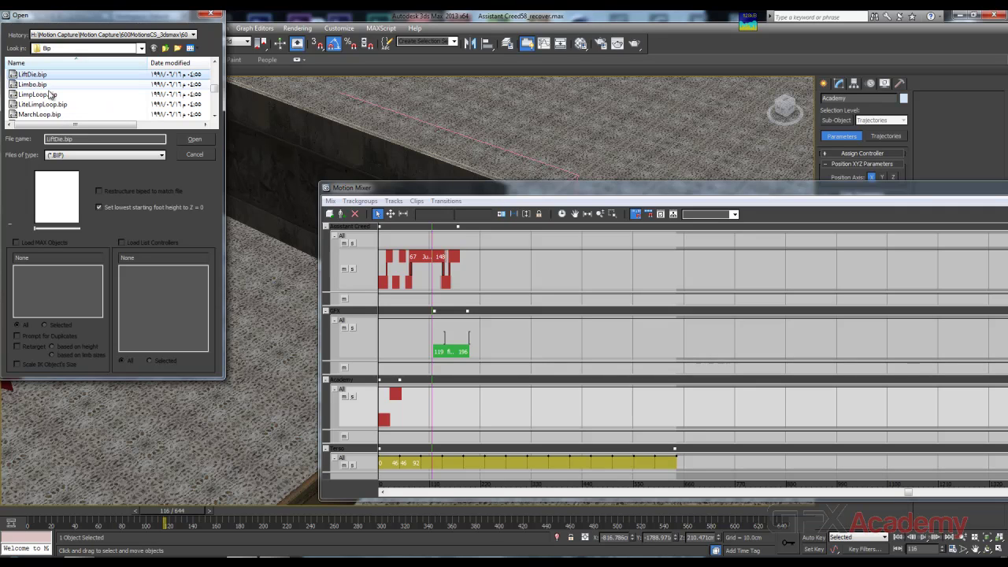
pyautogui.scroll(-2, 51, 95)
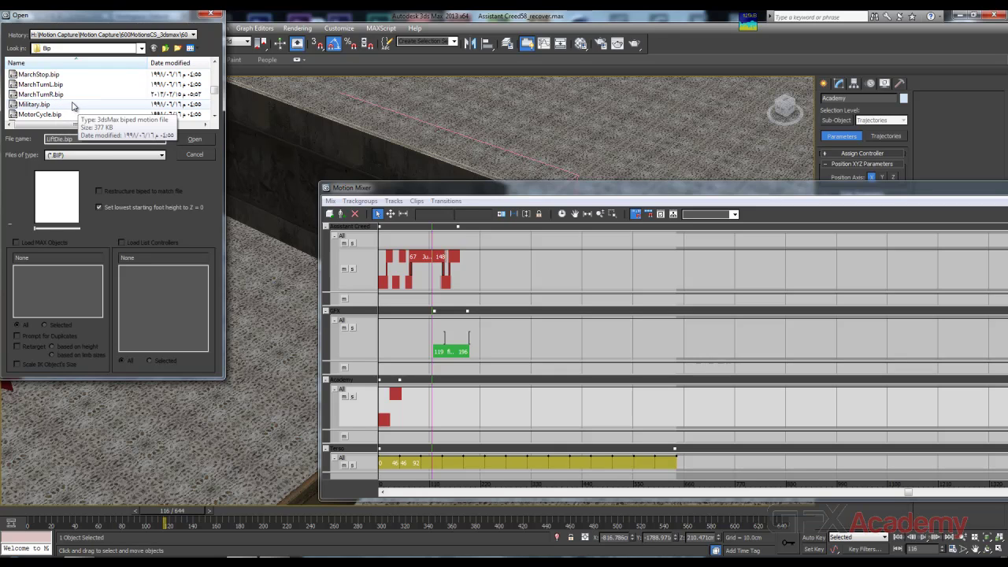
pyautogui.scroll(1, 71, 105)
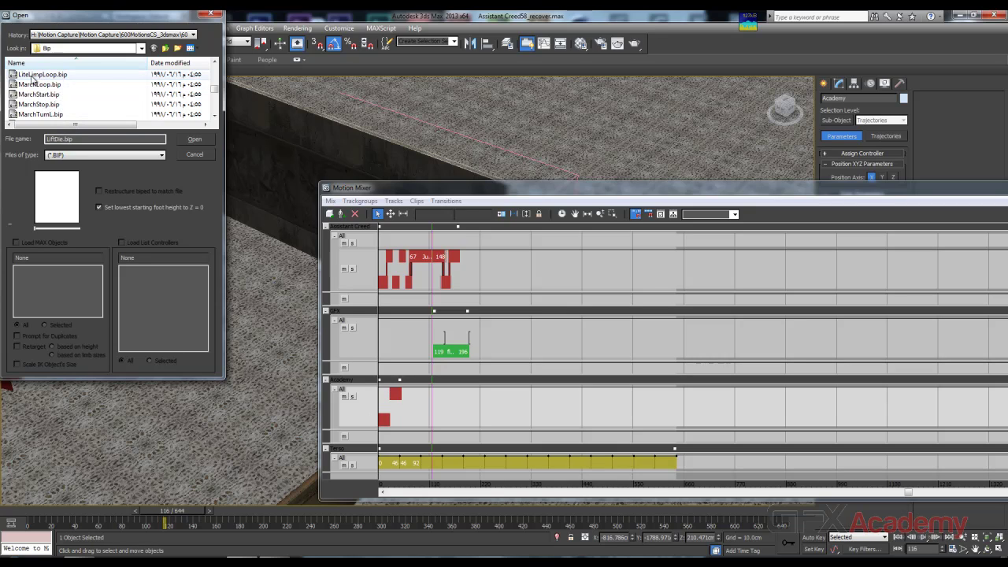
pyautogui.click(47, 107)
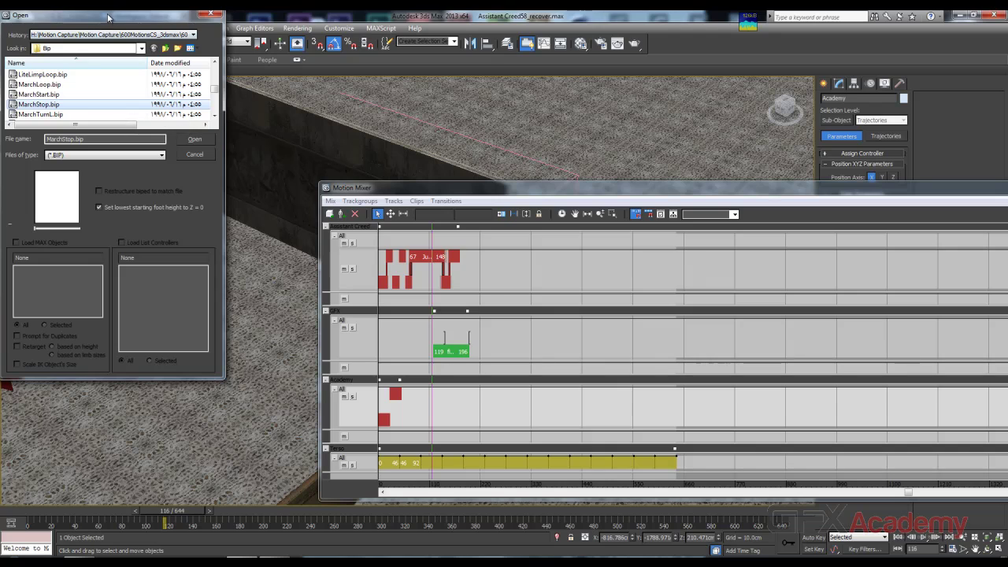
pyautogui.moveTo(105, 15); pyautogui.dragTo(117, 24)
pyautogui.scroll(-1, 100, 112)
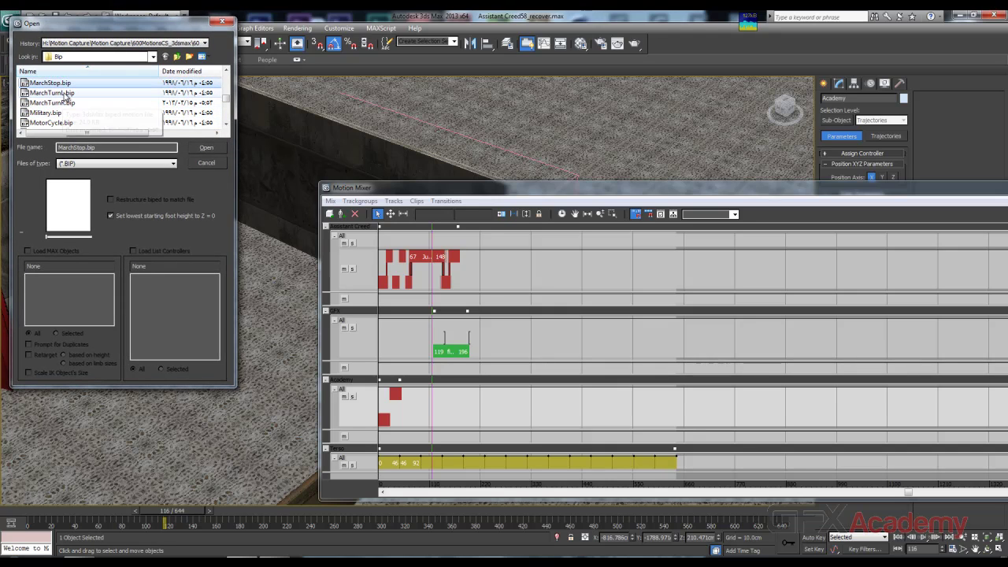
pyautogui.click(66, 94)
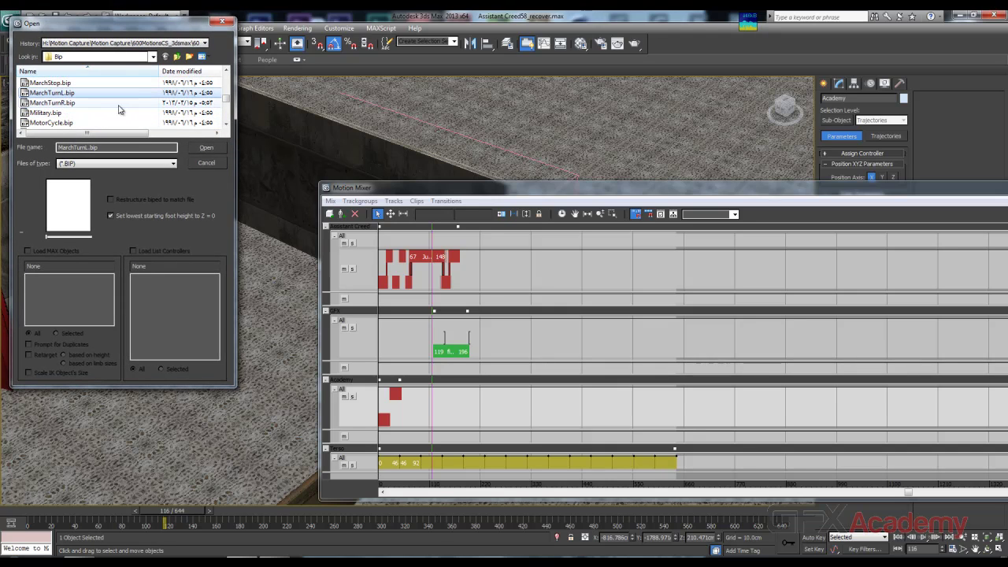
pyautogui.click(207, 148)
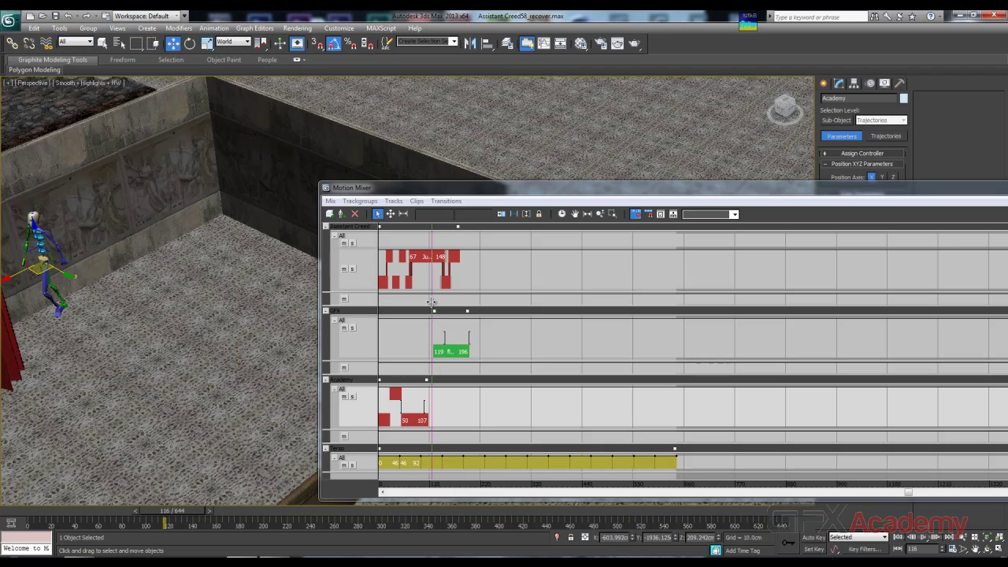
# Step: At frame 82, use Move All mode to set the Academy biped's Y offset to about -825 cm
pyautogui.moveTo(430, 296); pyautogui.dragTo(373, 307)
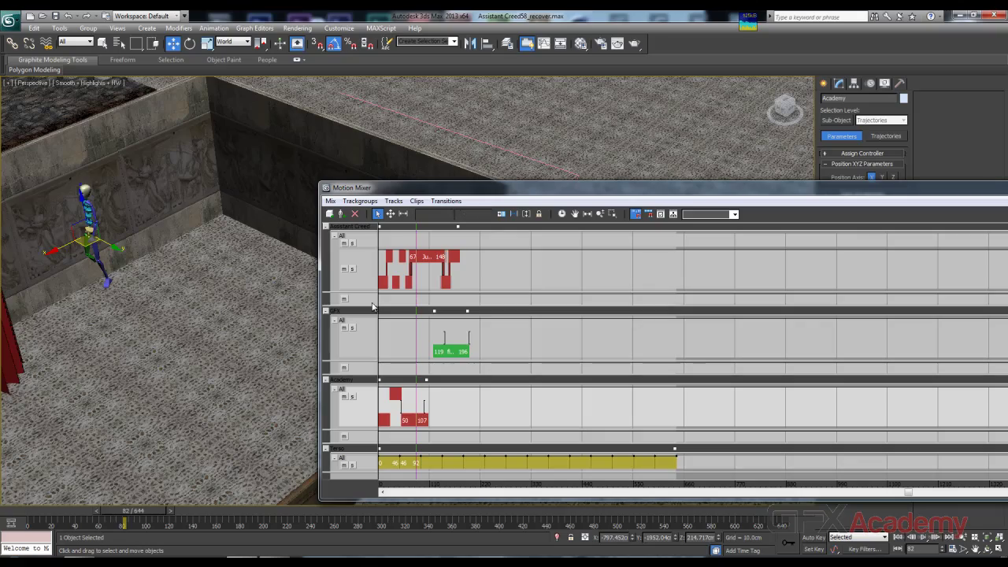
pyautogui.keyDown('alt'); pyautogui.moveTo(165, 307); pyautogui.dragTo(203, 299, button='middle'); pyautogui.keyUp('alt')
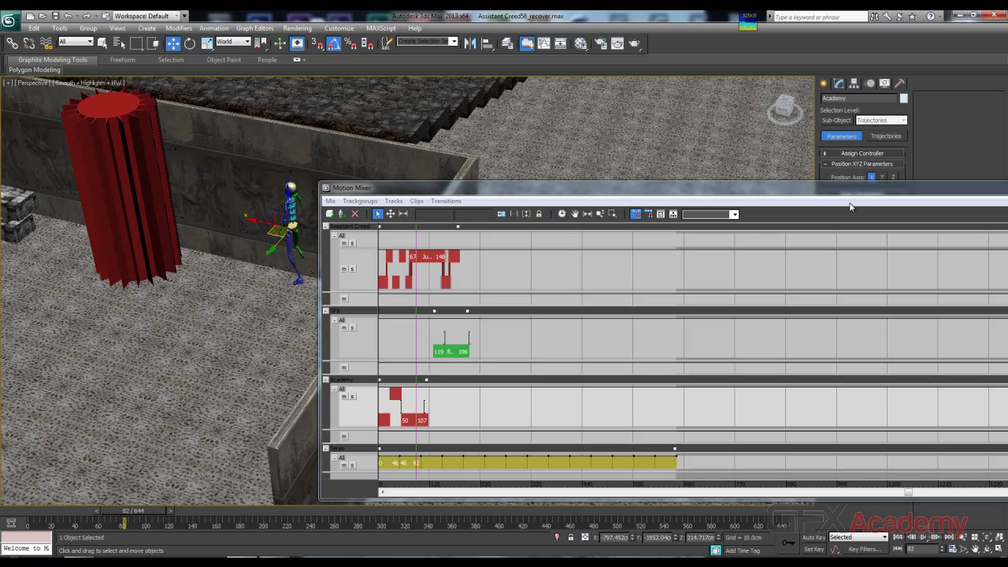
pyautogui.moveTo(850, 191); pyautogui.dragTo(879, 326)
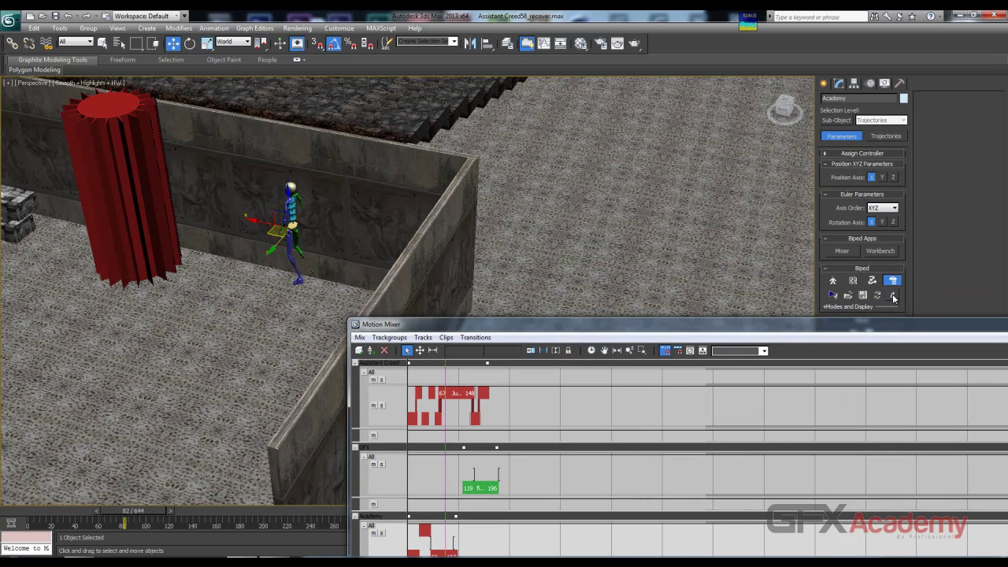
pyautogui.click(892, 296)
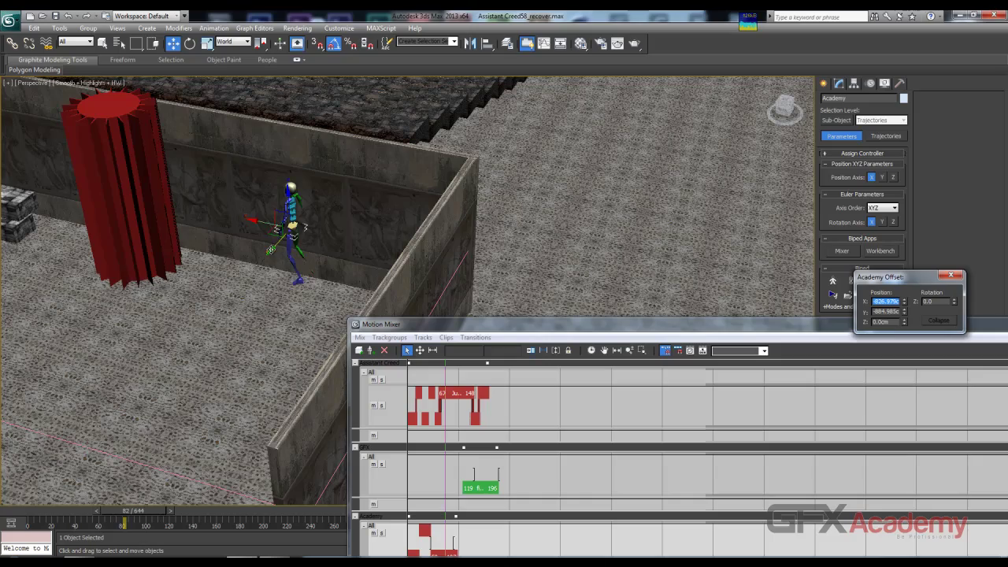
pyautogui.moveTo(272, 253); pyautogui.dragTo(267, 263)
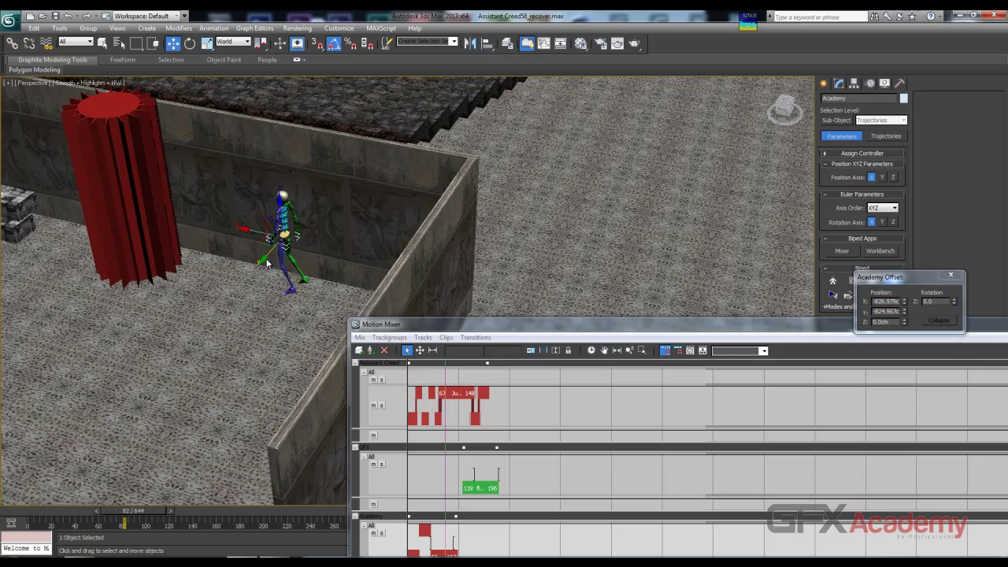
# Step: At frame 114, move the whole Academy biped along X to an offset of about -1277 cm, away from the red column
pyautogui.keyDown('alt'); pyautogui.moveTo(223, 300); pyautogui.dragTo(260, 346, button='middle'); pyautogui.keyUp('alt')
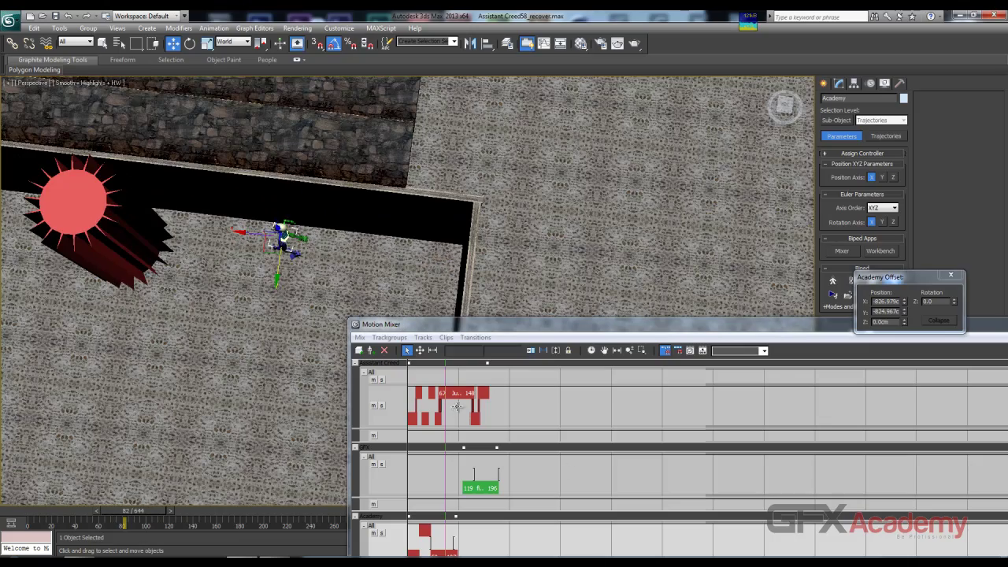
pyautogui.moveTo(446, 371); pyautogui.dragTo(408, 376)
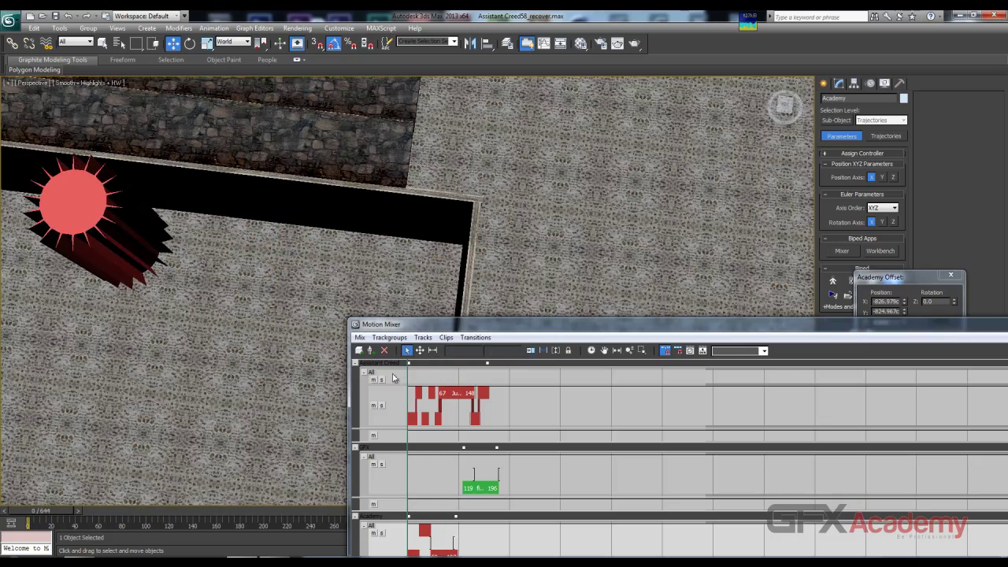
pyautogui.moveTo(250, 374); pyautogui.dragTo(236, 217, button='middle')
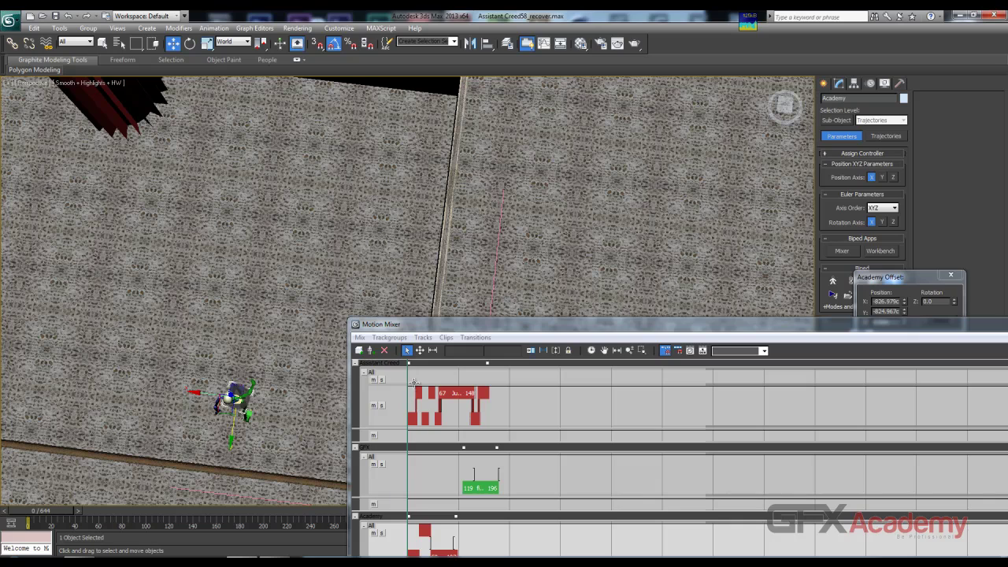
pyautogui.moveTo(408, 378); pyautogui.dragTo(404, 377)
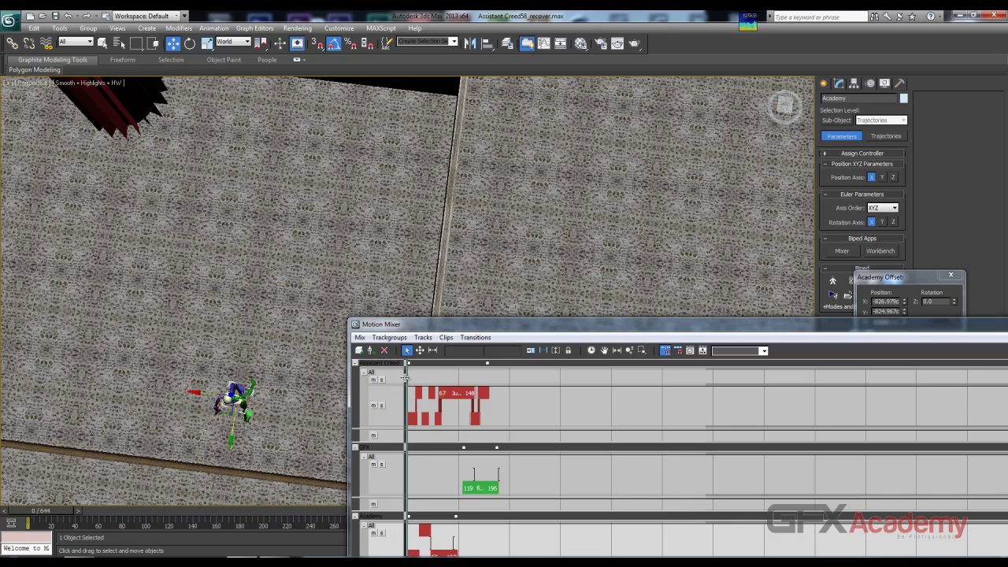
pyautogui.moveTo(53, 512); pyautogui.dragTo(63, 510)
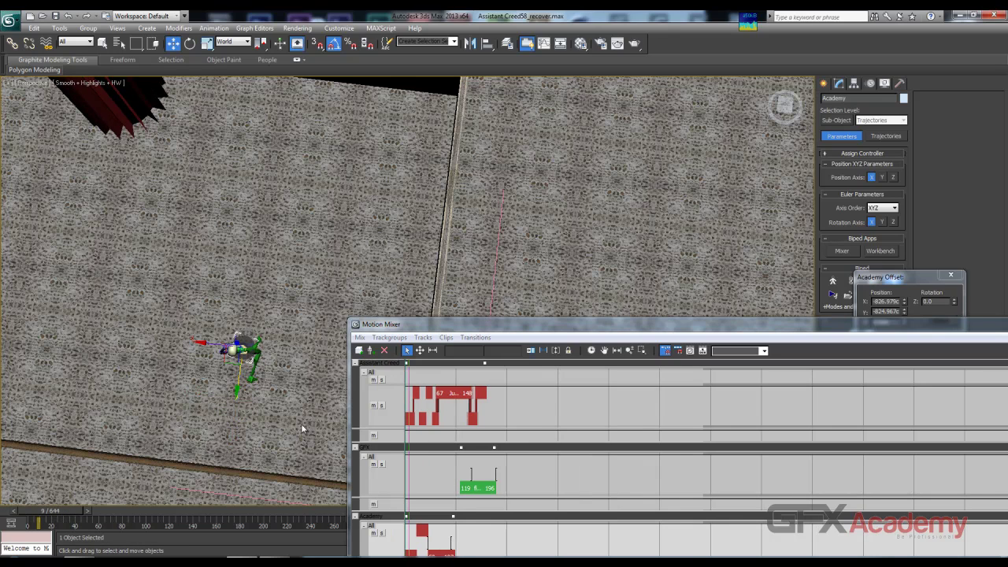
pyautogui.click(409, 376)
pyautogui.moveTo(410, 377); pyautogui.dragTo(459, 386)
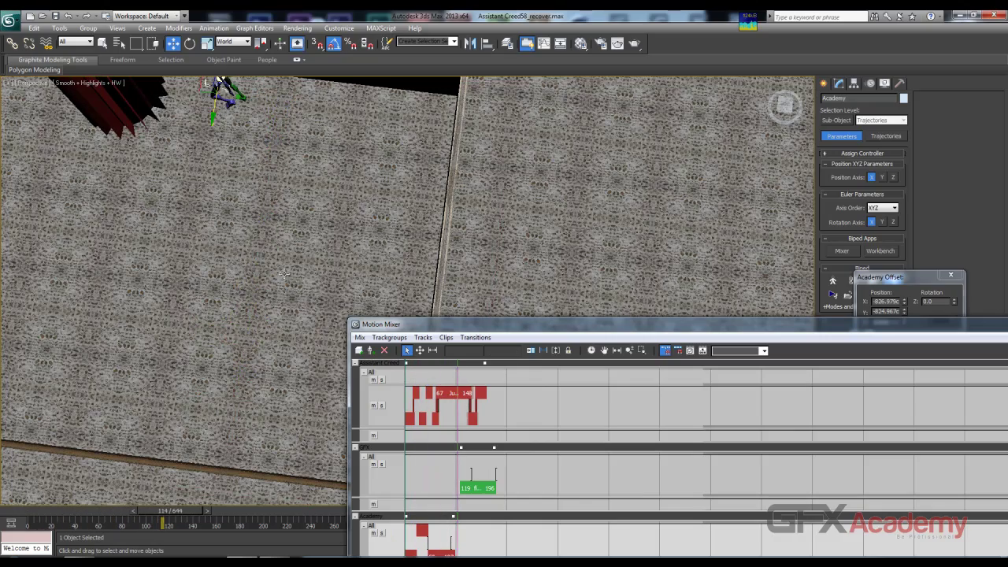
pyautogui.moveTo(292, 271)
pyautogui.keyDown('alt'); pyautogui.mouseDown(button='middle')
pyautogui.moveTo(287, 212)
pyautogui.moveTo(283, 284)
pyautogui.mouseUp(button='middle'); pyautogui.keyUp('alt')
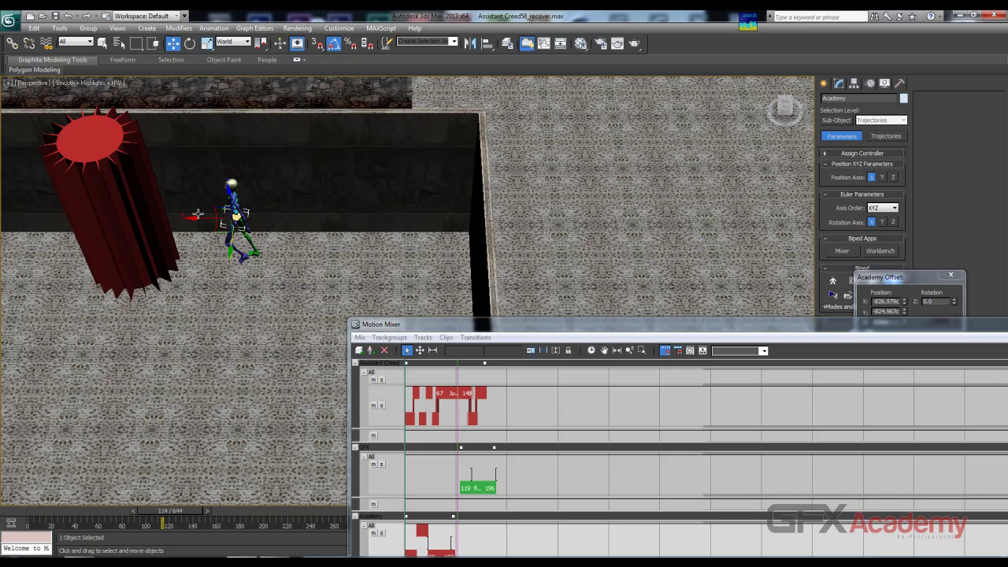
pyautogui.moveTo(193, 218); pyautogui.dragTo(329, 229)
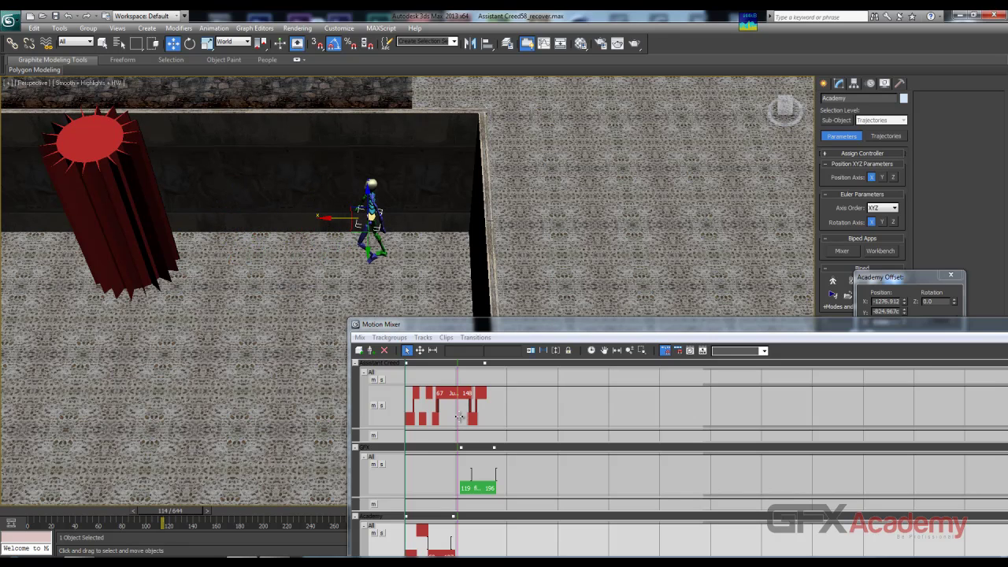
# Step: Scrub through the Academy biped's motion between about frames 9 and 104 to check its path inside the walls
pyautogui.moveTo(459, 418); pyautogui.dragTo(409, 418)
pyautogui.moveTo(259, 370); pyautogui.dragTo(105, 271, button='middle')
pyautogui.moveTo(178, 328); pyautogui.dragTo(239, 343, button='middle')
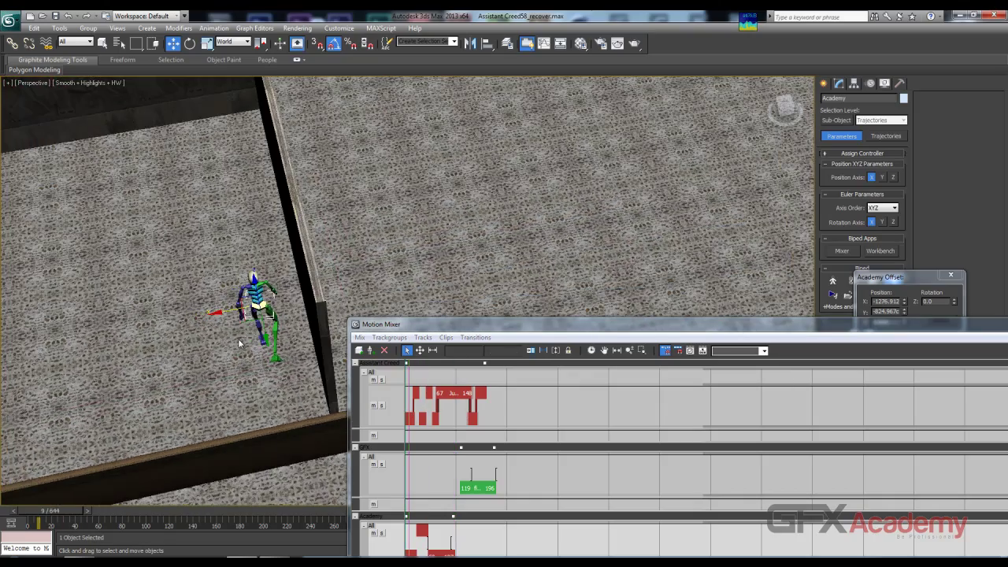
pyautogui.moveTo(410, 381); pyautogui.dragTo(453, 392)
pyautogui.keyDown('alt'); pyautogui.moveTo(221, 326); pyautogui.dragTo(225, 292, button='middle'); pyautogui.keyUp('alt')
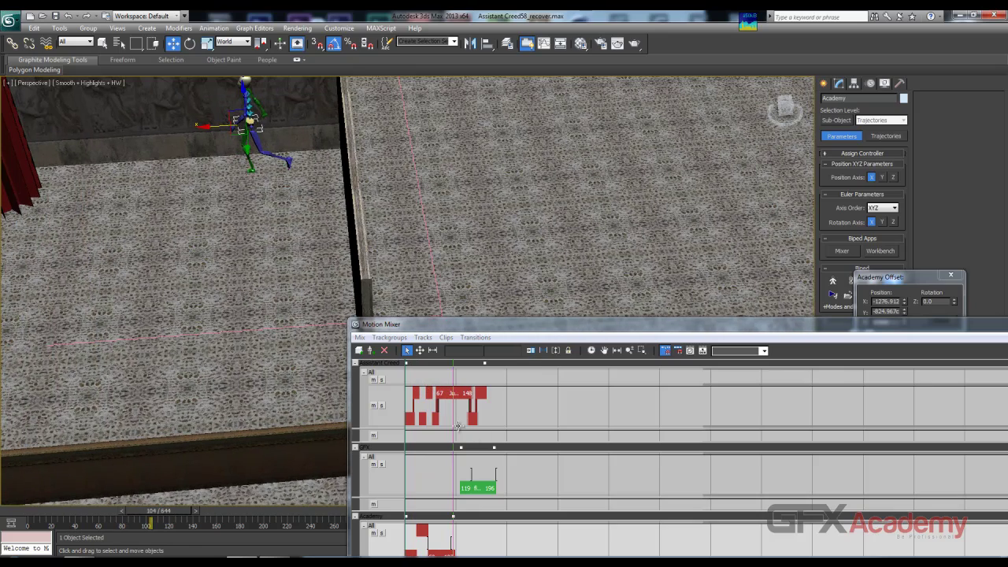
pyautogui.moveTo(451, 417)
pyautogui.mouseDown()
pyautogui.moveTo(440, 415)
pyautogui.moveTo(448, 421)
pyautogui.mouseUp()
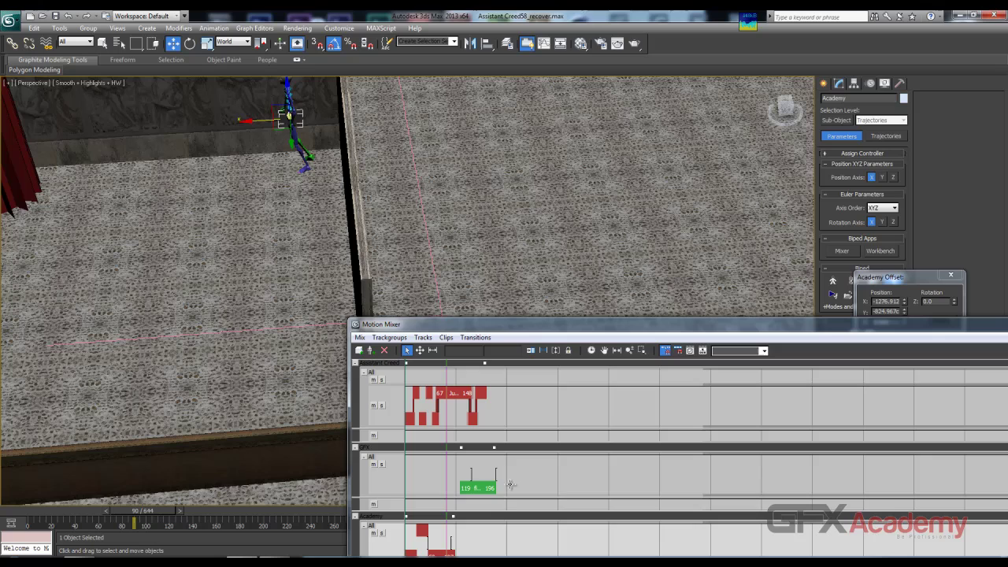
# Step: Try to add the MarchTurnR.bip clip from the Bip folder to the Academy transition track
pyautogui.rightClick(501, 543)
pyautogui.moveTo(559, 499)
pyautogui.click(636, 496)
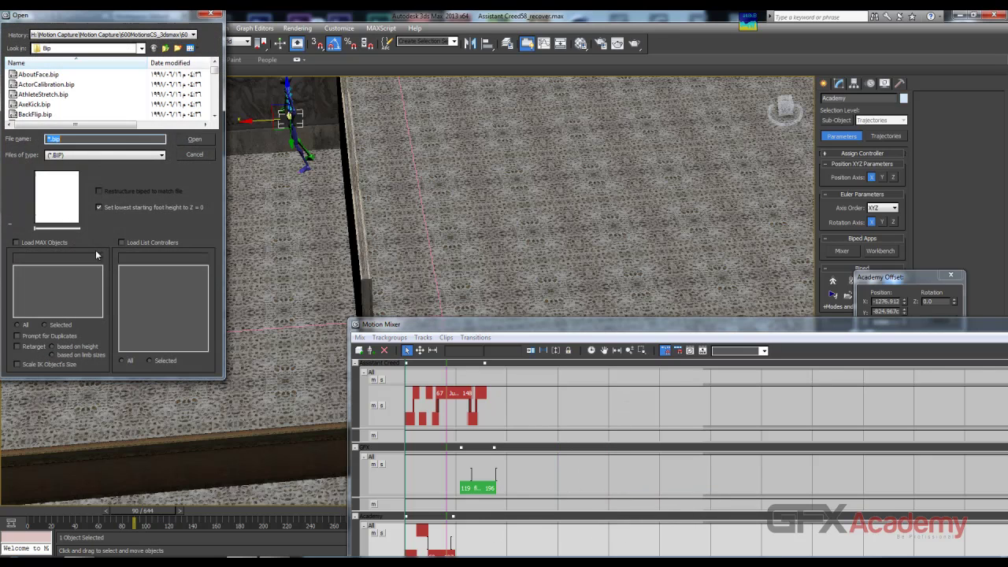
pyautogui.click(47, 115)
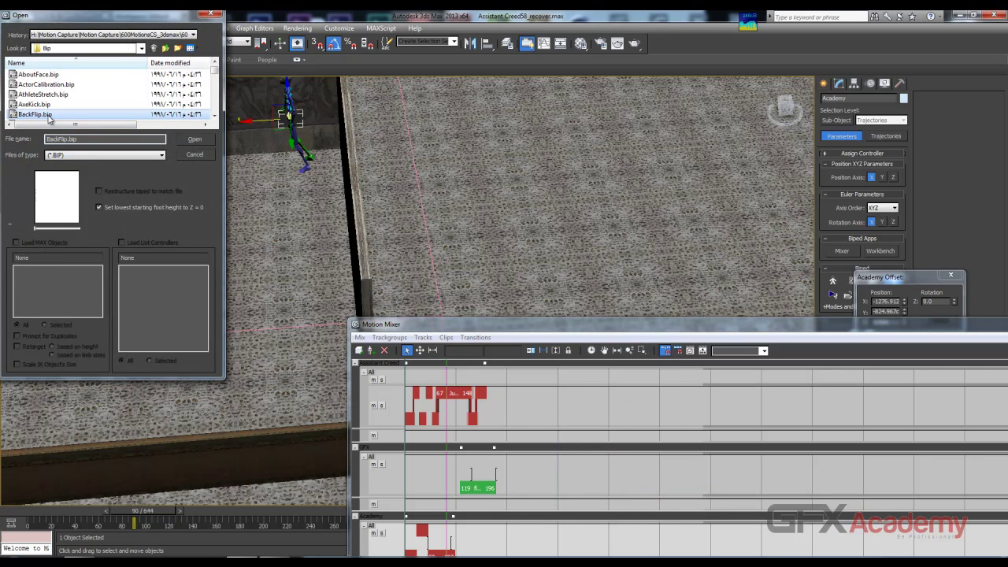
pyautogui.press('m')
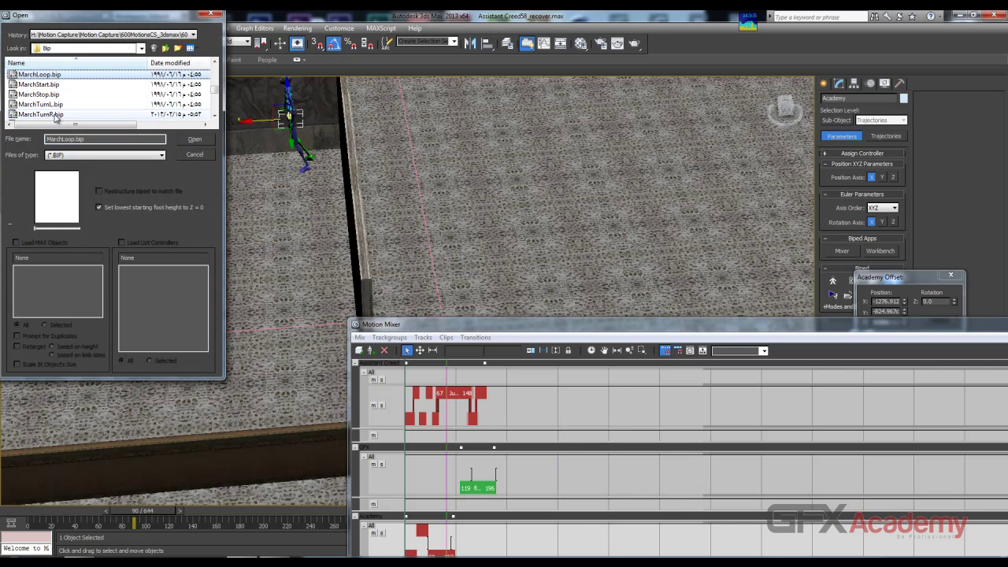
pyautogui.click(43, 115)
pyautogui.click(196, 140)
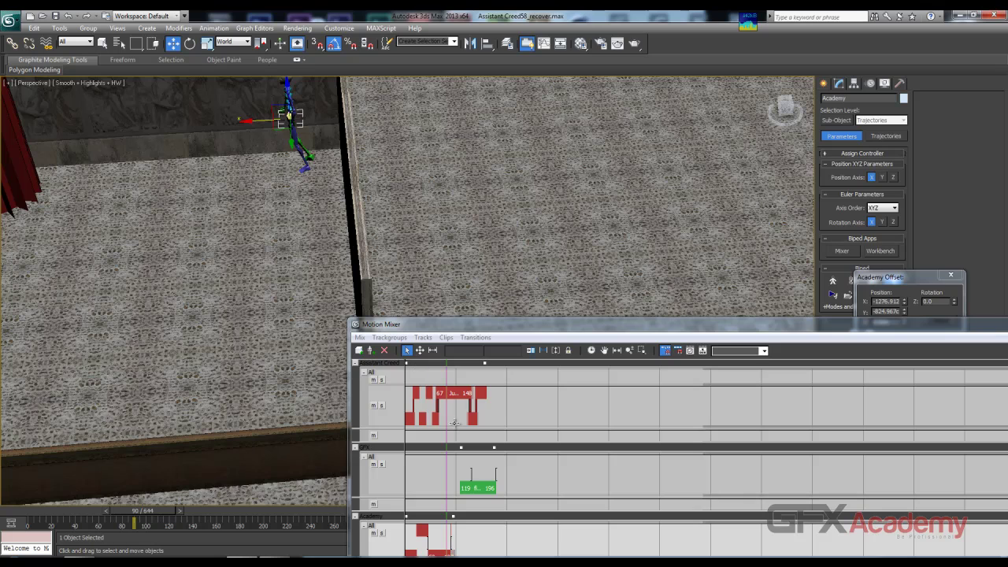
# Step: Reposition the Motion Mixer to expose the Academy tracks, try shifting the last Academy clip later in time, and undo that shift
pyautogui.moveTo(532, 335); pyautogui.dragTo(526, 225)
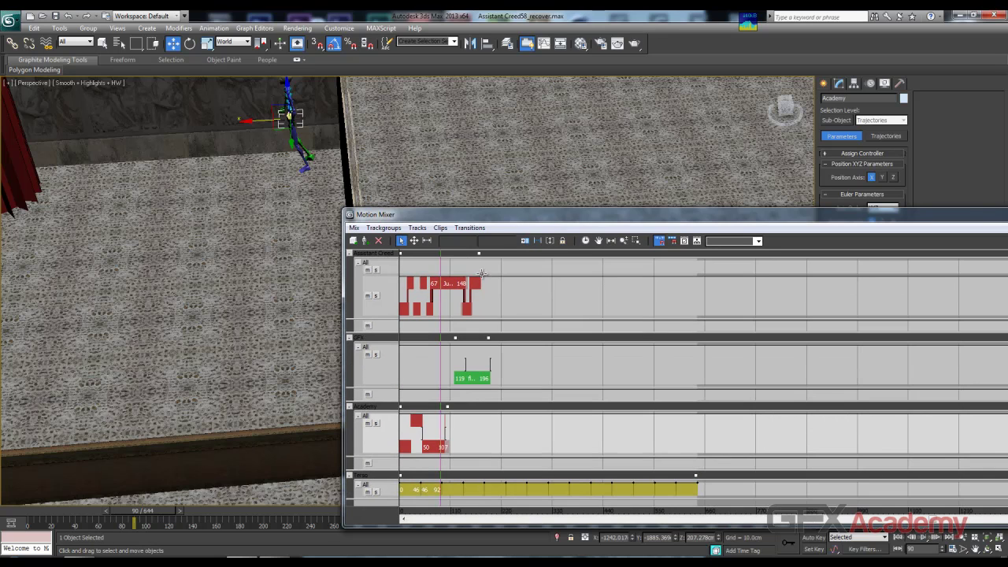
pyautogui.moveTo(441, 298); pyautogui.dragTo(445, 447)
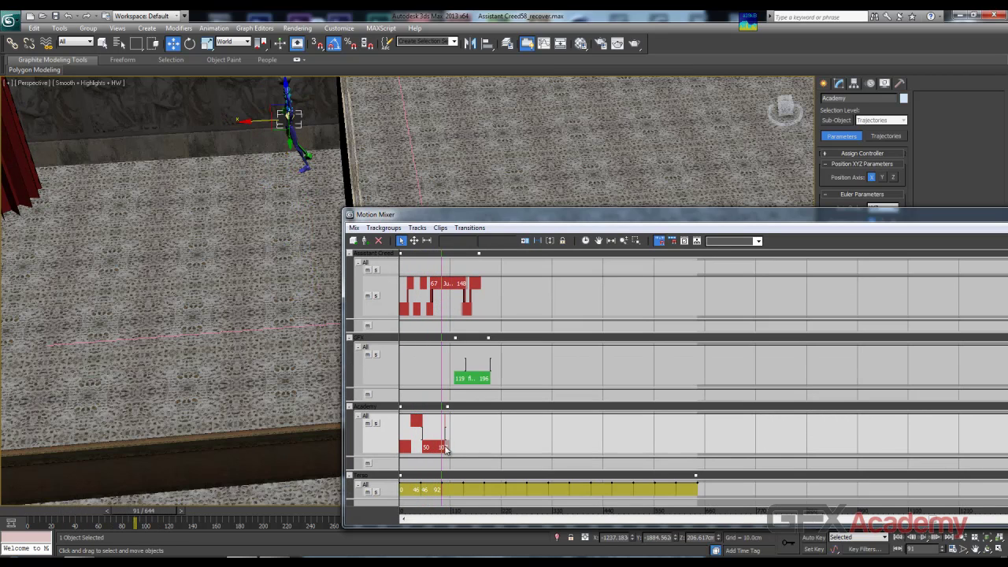
pyautogui.click(434, 445)
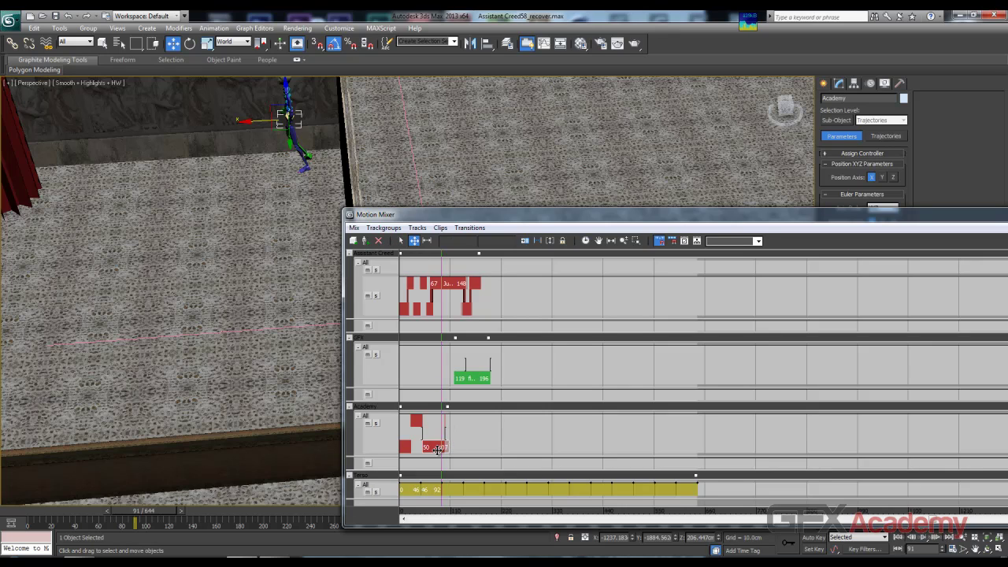
pyautogui.moveTo(437, 449); pyautogui.dragTo(466, 450)
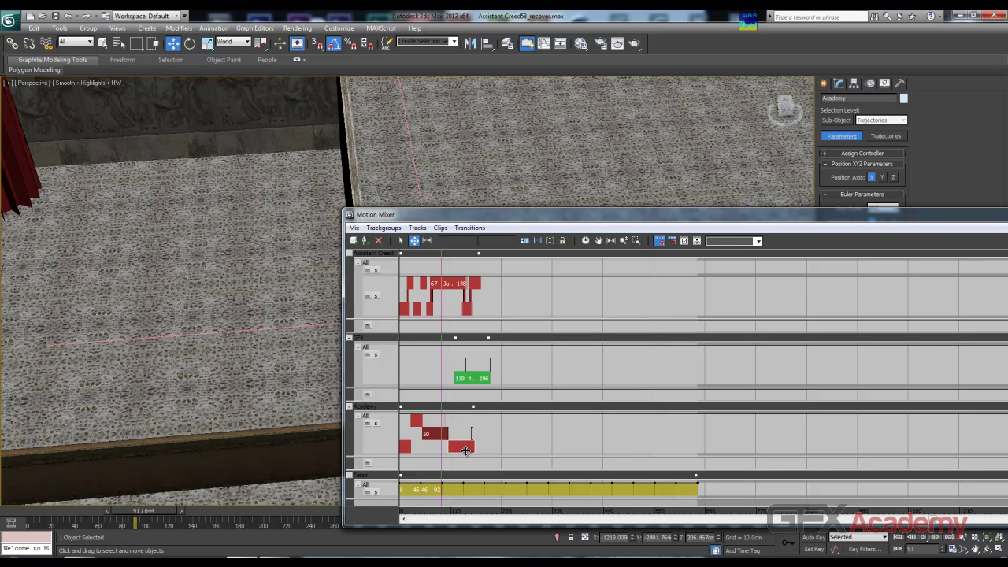
pyautogui.hotkey('ctrl', 'z')
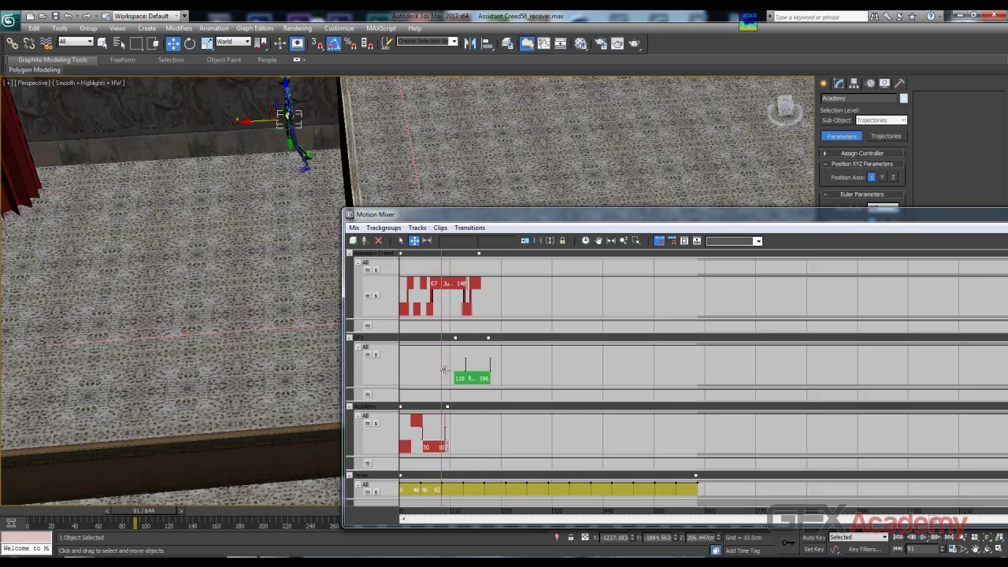
# Step: With the time at frame 104, load MarchTurnR.bip again as a new clip for the Academy transition track
pyautogui.moveTo(442, 356)
pyautogui.mouseDown()
pyautogui.moveTo(412, 362)
pyautogui.moveTo(444, 365)
pyautogui.moveTo(439, 340)
pyautogui.moveTo(455, 346)
pyautogui.moveTo(430, 364)
pyautogui.moveTo(448, 367)
pyautogui.mouseUp()
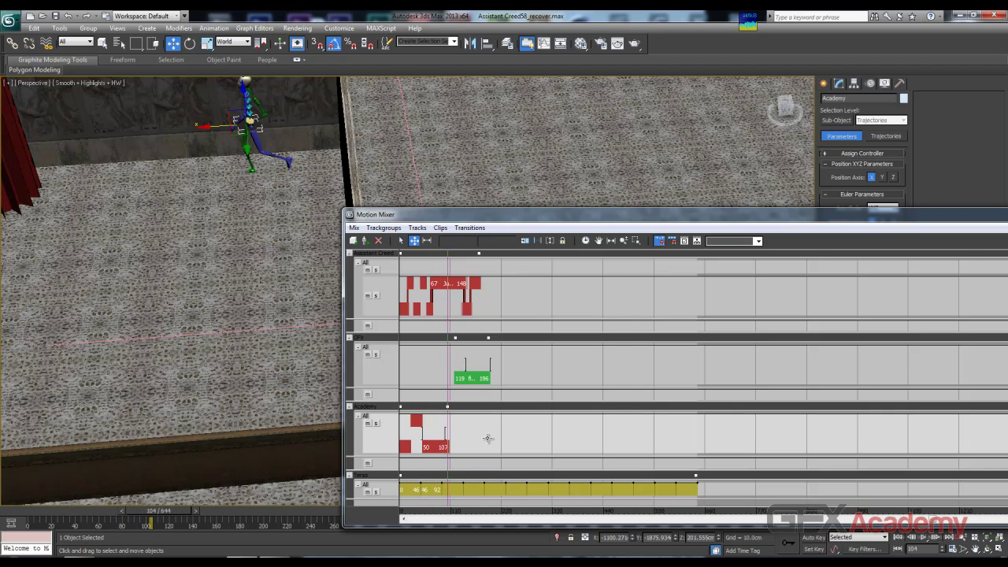
pyautogui.rightClick(488, 438)
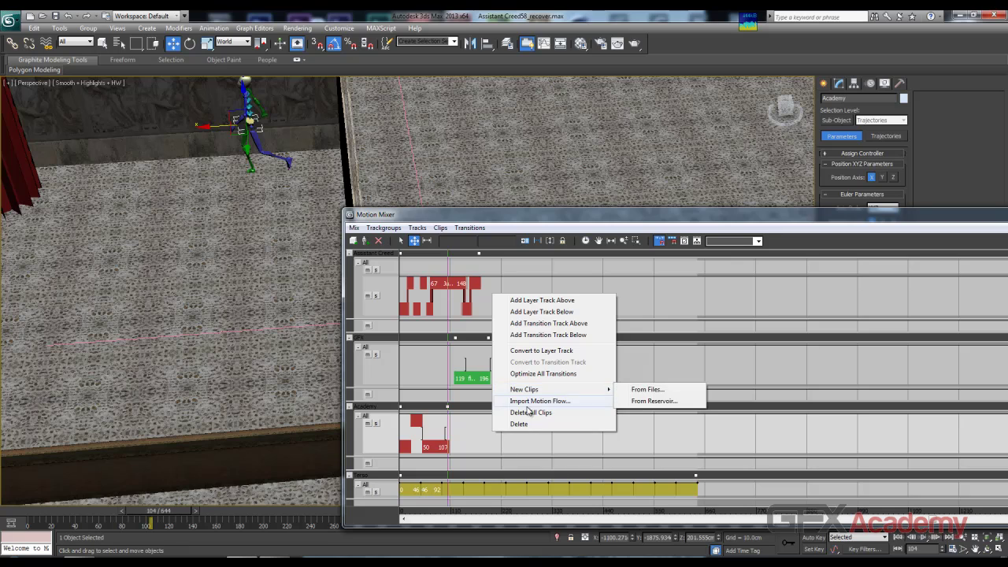
pyautogui.rightClick(472, 427)
pyautogui.moveTo(546, 381)
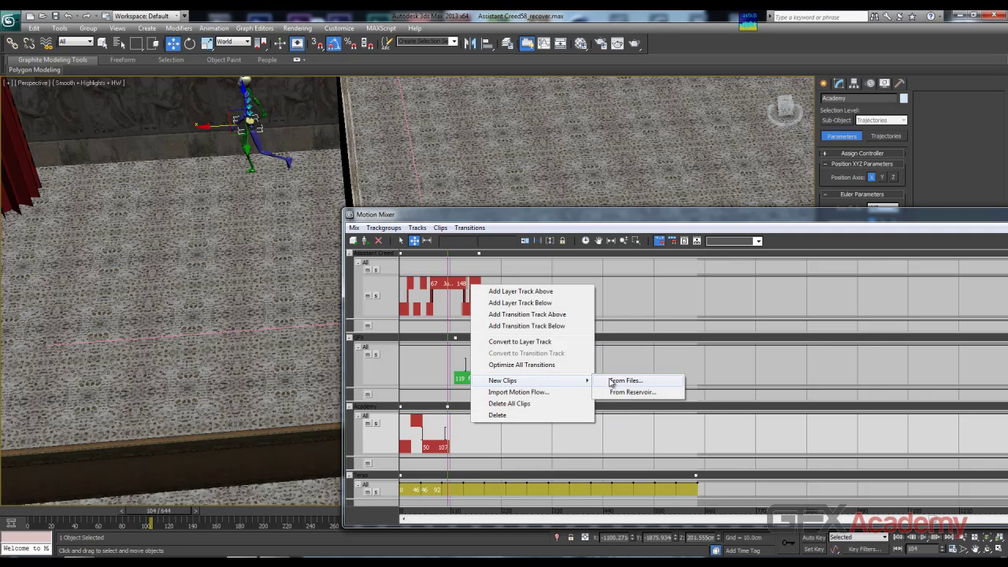
pyautogui.click(612, 382)
pyautogui.click(36, 105)
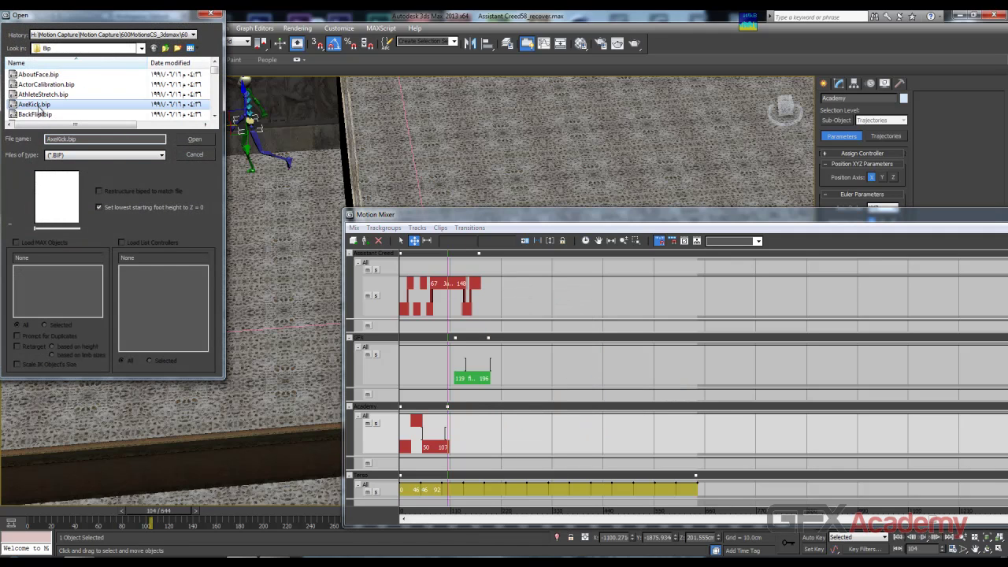
pyautogui.press('m')
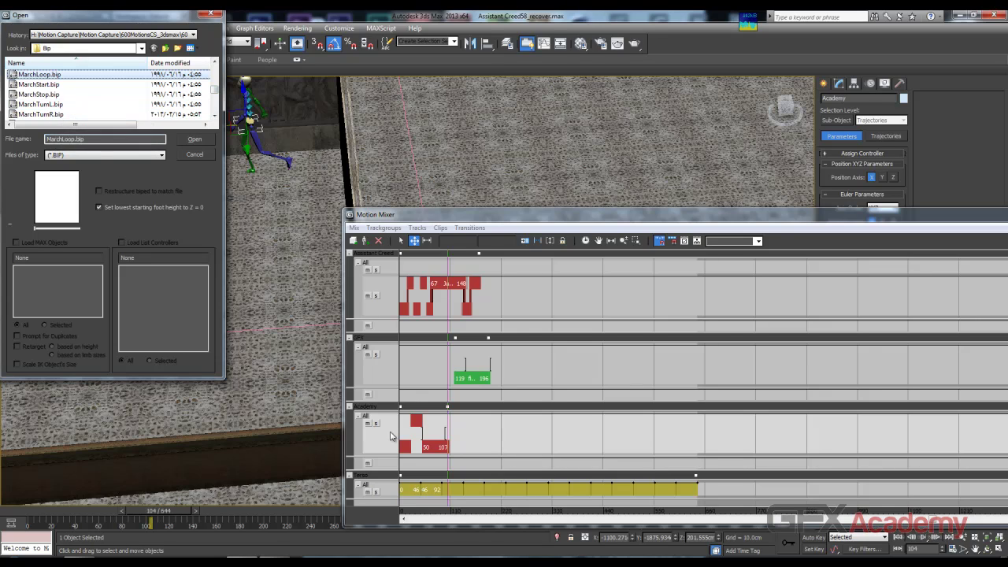
pyautogui.scroll(10, 86, 118)
pyautogui.click(72, 115)
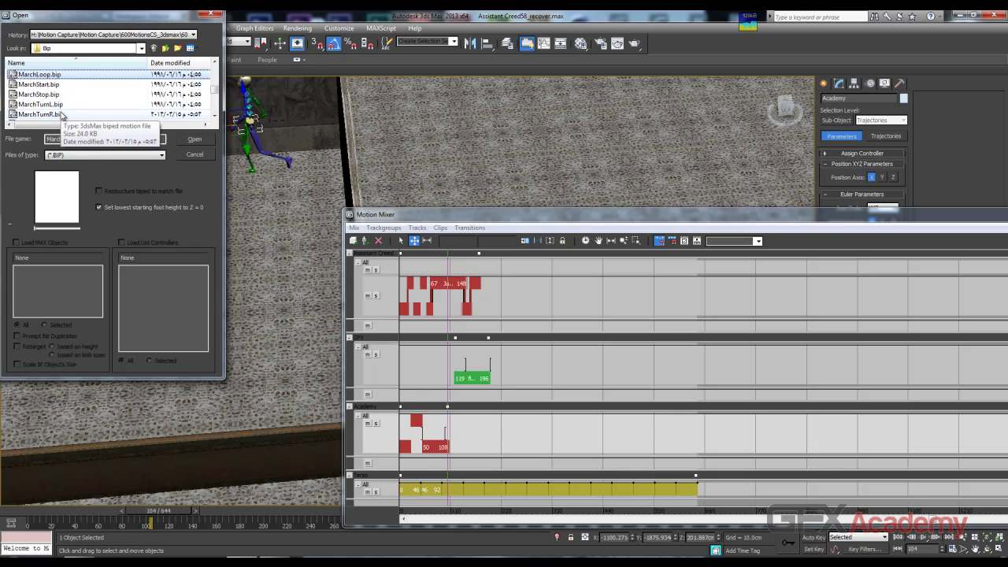
pyautogui.click(67, 114)
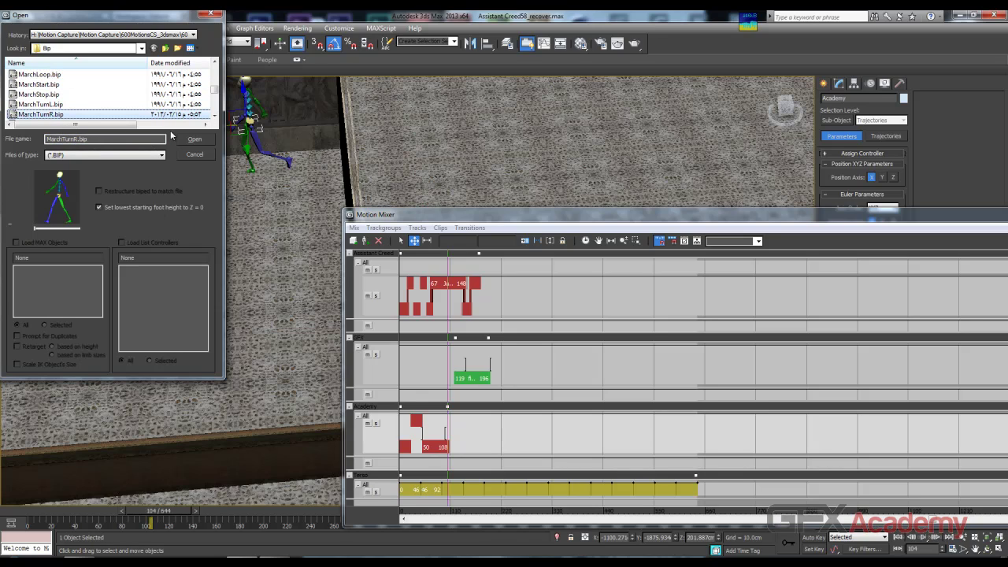
pyautogui.click(34, 230)
pyautogui.click(194, 139)
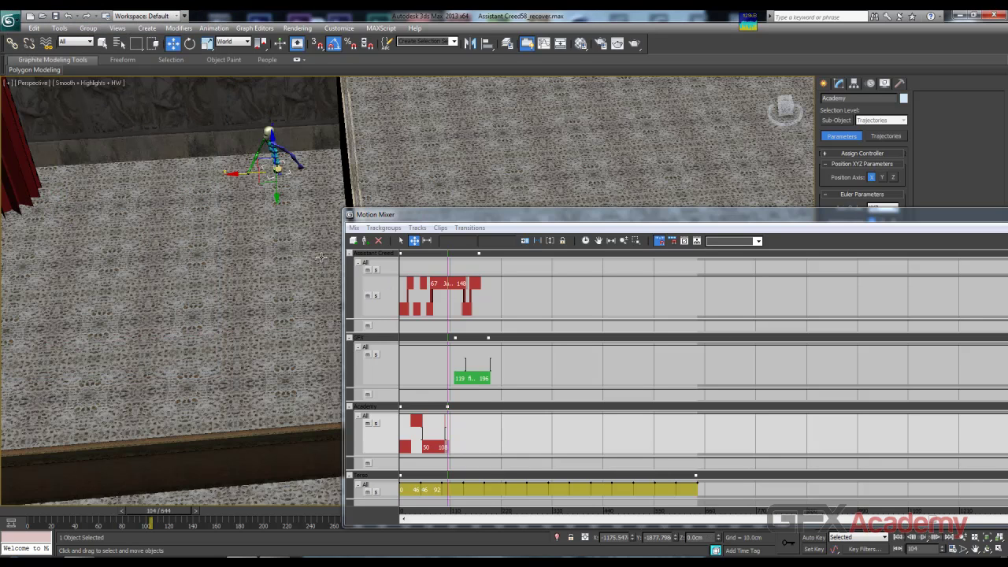
# Step: Scrub the Academy biped's motion back to frame 89 and check its pose beside the wall from different angles
pyautogui.keyDown('alt'); pyautogui.moveTo(306, 268); pyautogui.dragTo(287, 248, button='middle'); pyautogui.keyUp('alt')
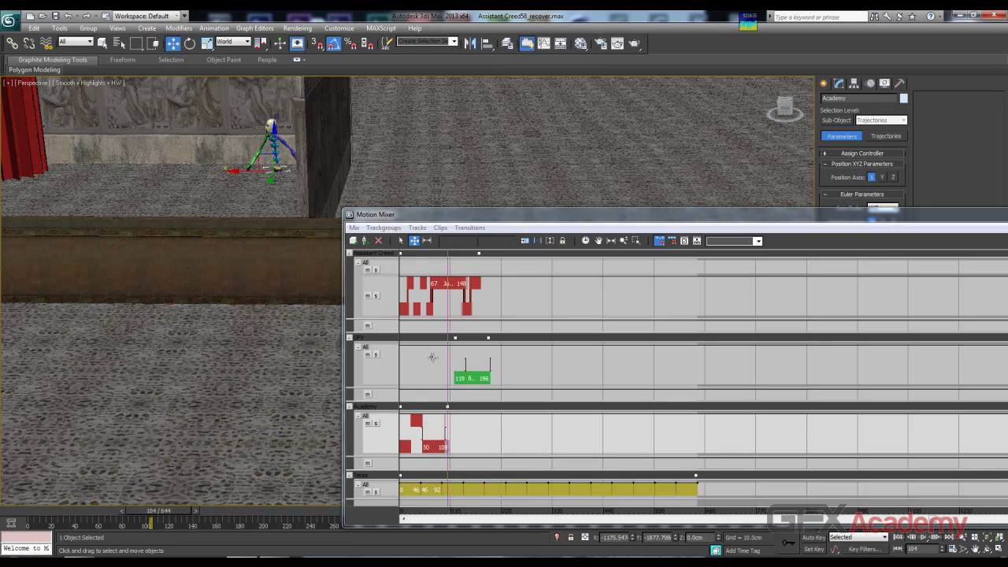
pyautogui.moveTo(447, 337)
pyautogui.mouseDown()
pyautogui.moveTo(412, 344)
pyautogui.moveTo(456, 345)
pyautogui.moveTo(440, 342)
pyautogui.mouseUp()
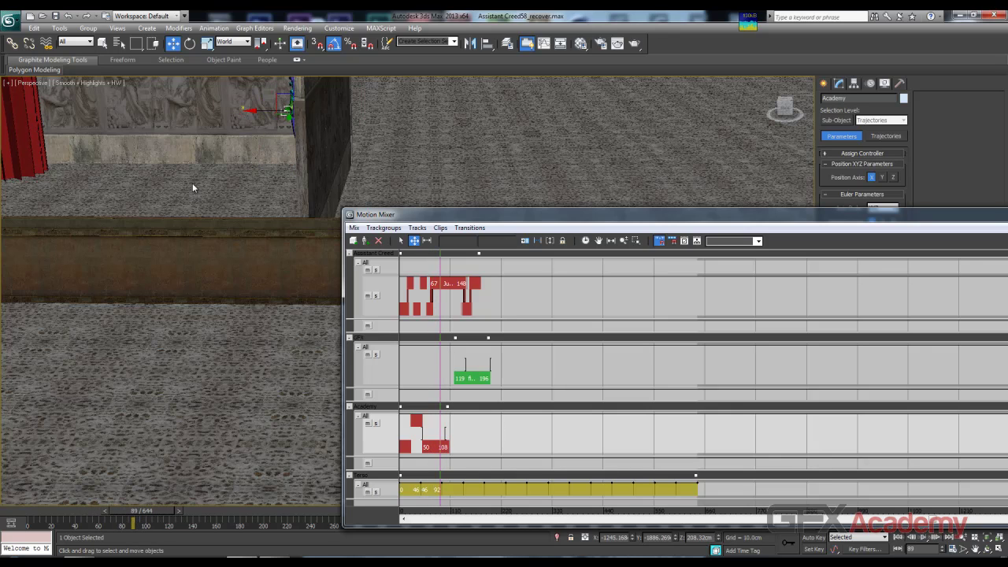
pyautogui.moveTo(192, 184)
pyautogui.keyDown('alt'); pyautogui.mouseDown(button='middle')
pyautogui.moveTo(203, 182)
pyautogui.moveTo(204, 196)
pyautogui.mouseUp(button='middle'); pyautogui.keyUp('alt')
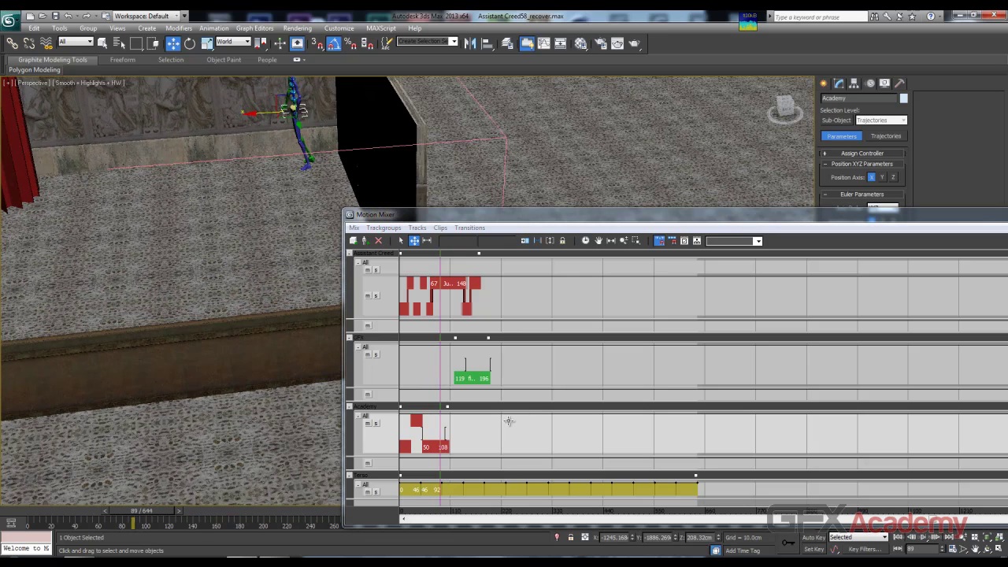
# Step: With the time at frame 108, load MarchTurnL.bip from the Bip folder as a new clip on the Academy transition track
pyautogui.moveTo(443, 362); pyautogui.dragTo(452, 368)
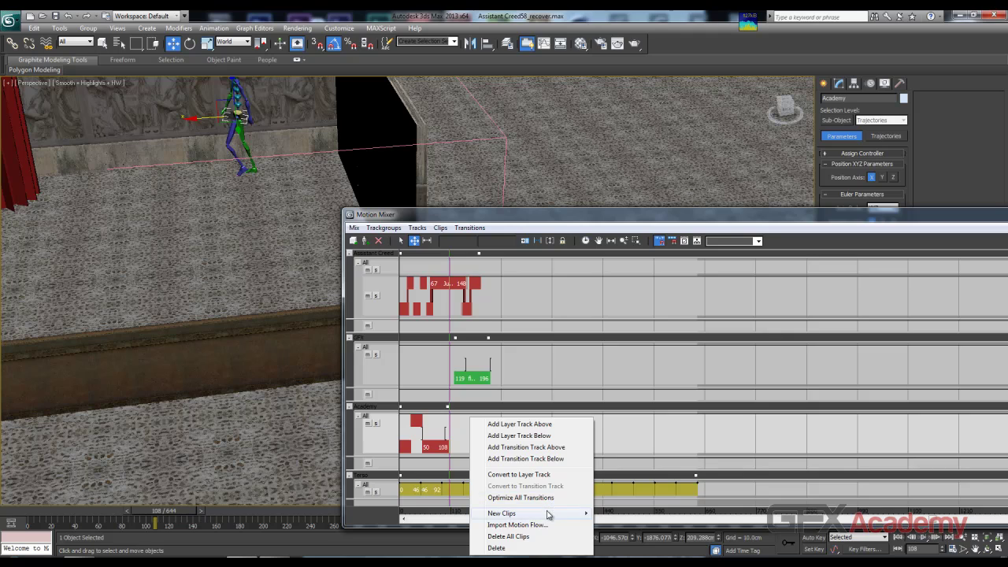
pyautogui.moveTo(549, 514)
pyautogui.click(622, 514)
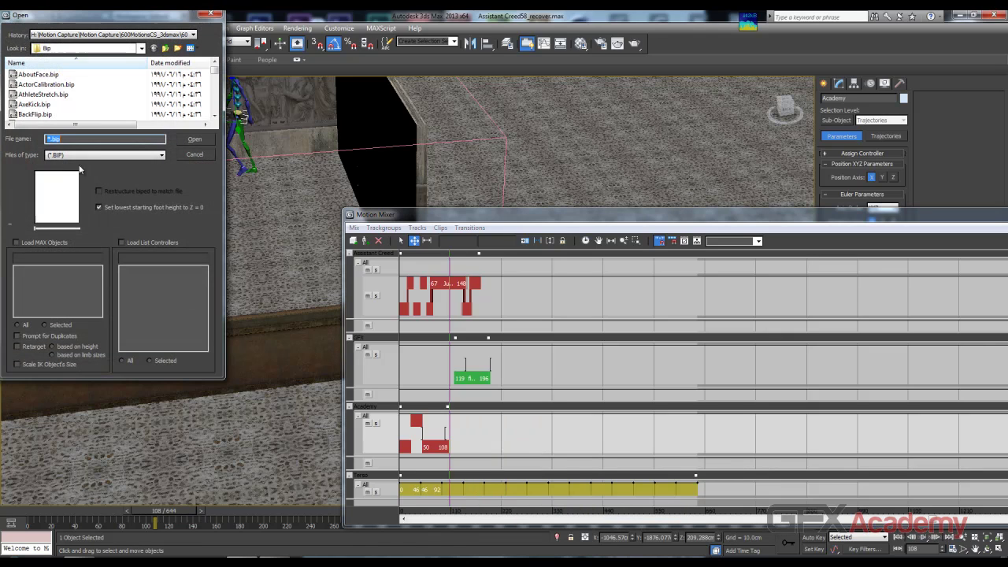
pyautogui.click(32, 107)
pyautogui.press('t')
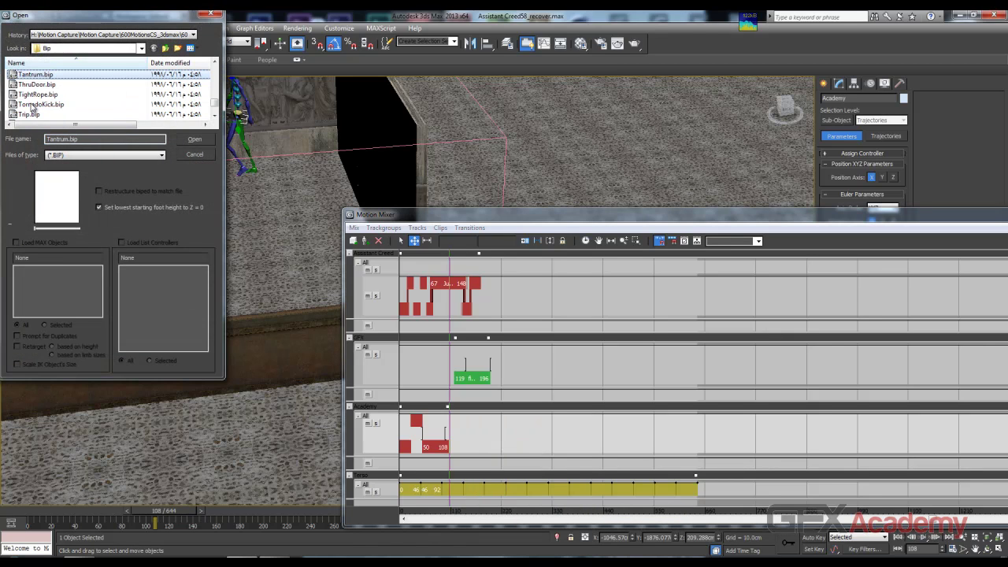
pyautogui.press('m')
pyautogui.click(60, 108)
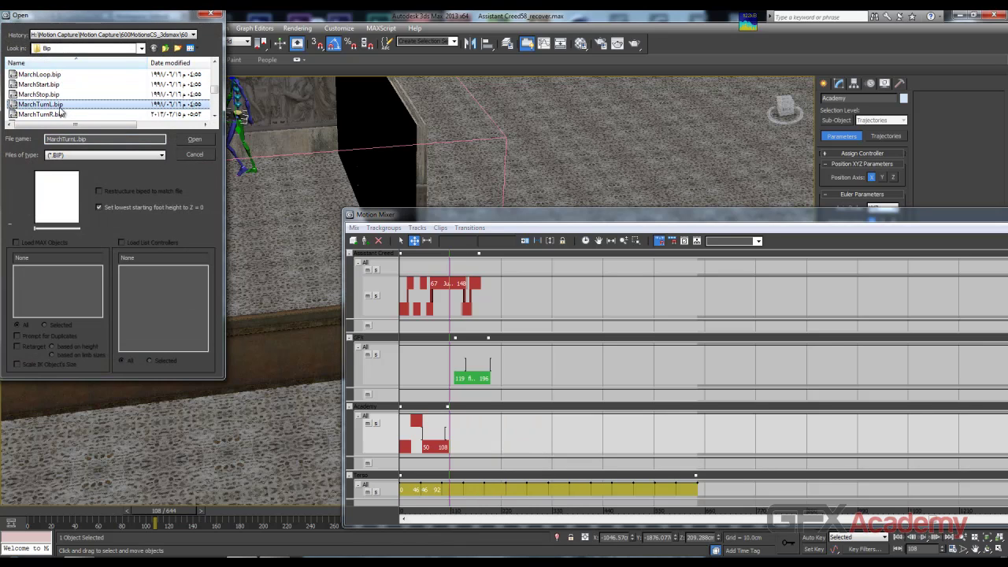
pyautogui.click(197, 139)
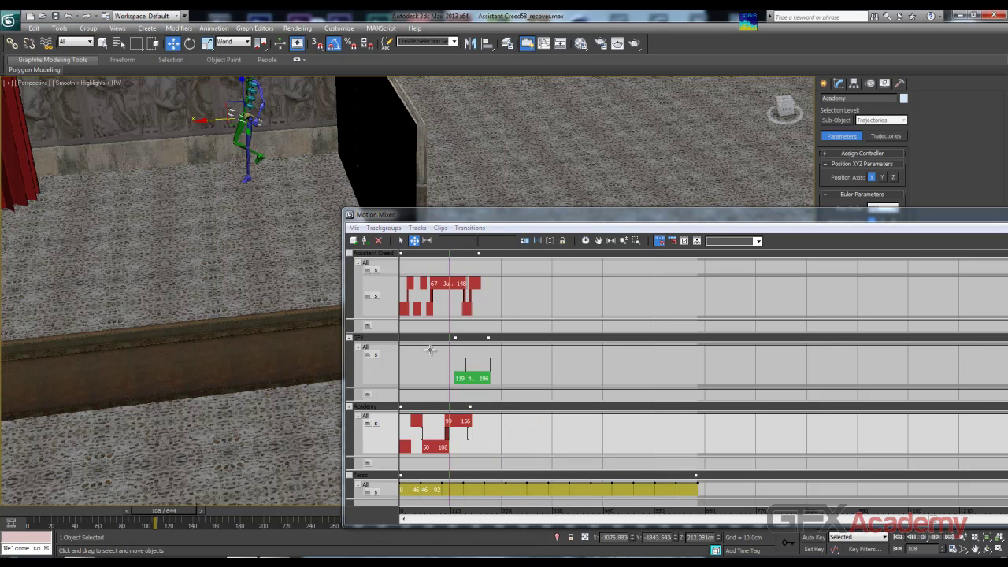
# Step: Optimize the transition between the Academy walk clip and the new MarchTurnL clip, accepting the current optimization settings
pyautogui.moveTo(450, 308)
pyautogui.mouseDown()
pyautogui.moveTo(422, 308)
pyautogui.moveTo(480, 312)
pyautogui.moveTo(439, 323)
pyautogui.mouseUp()
pyautogui.rightClick(447, 433)
pyautogui.click(479, 450)
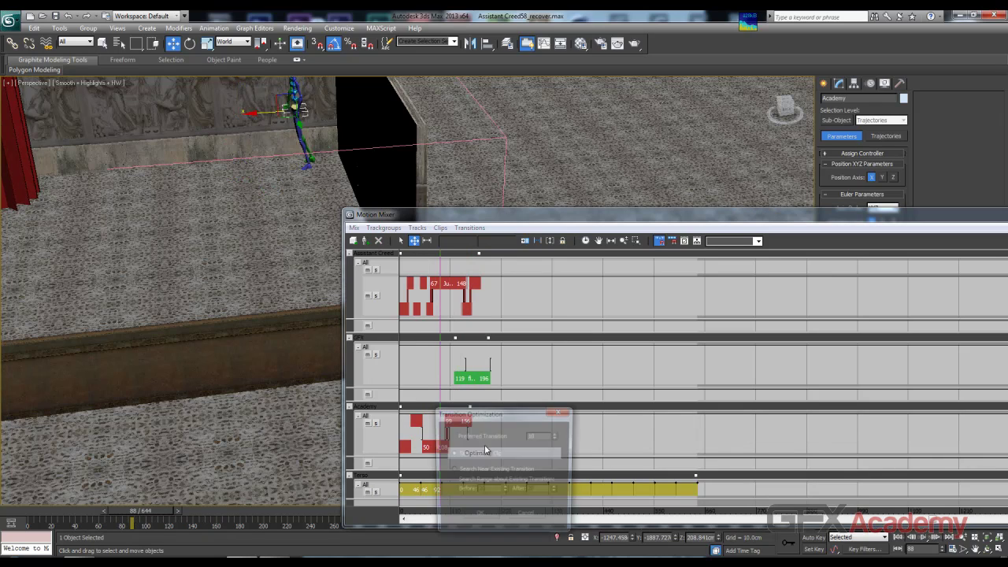
pyautogui.click(493, 517)
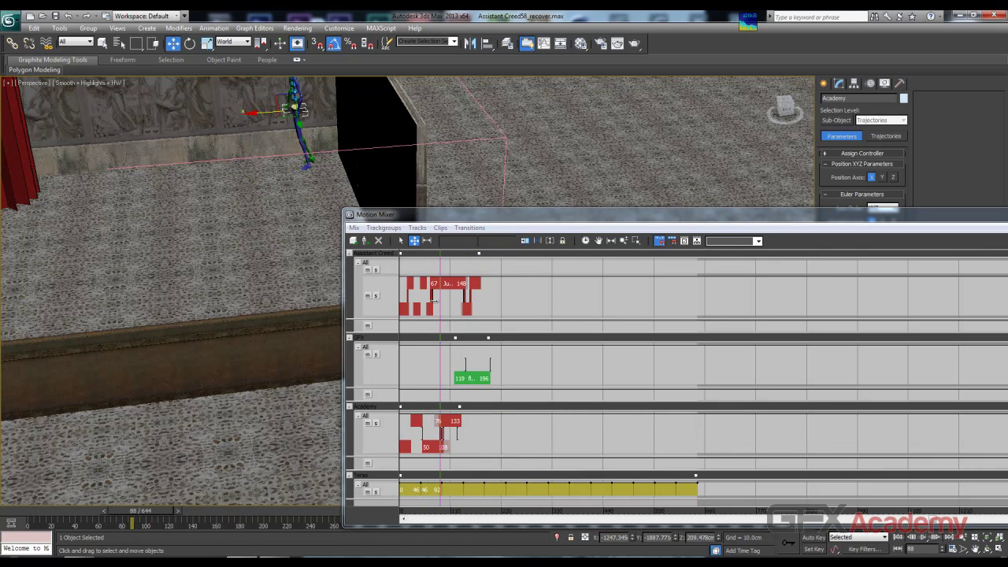
# Step: Scrub back to frame 63 and examine the Academy biped's feet and body up close near the wall corner
pyautogui.moveTo(442, 307)
pyautogui.mouseDown()
pyautogui.moveTo(424, 315)
pyautogui.moveTo(474, 314)
pyautogui.moveTo(429, 313)
pyautogui.mouseUp()
pyautogui.moveTo(262, 182); pyautogui.dragTo(225, 266, button='middle')
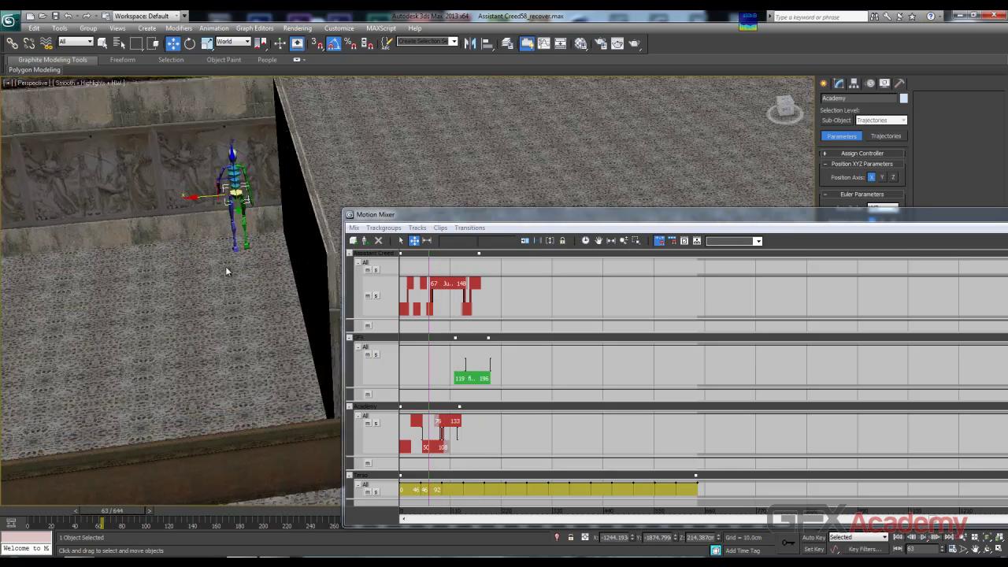
pyautogui.scroll(5, 227, 268)
pyautogui.scroll(-5, 151, 276)
pyautogui.moveTo(151, 276); pyautogui.dragTo(174, 279, button='middle')
pyautogui.scroll(3, 175, 280)
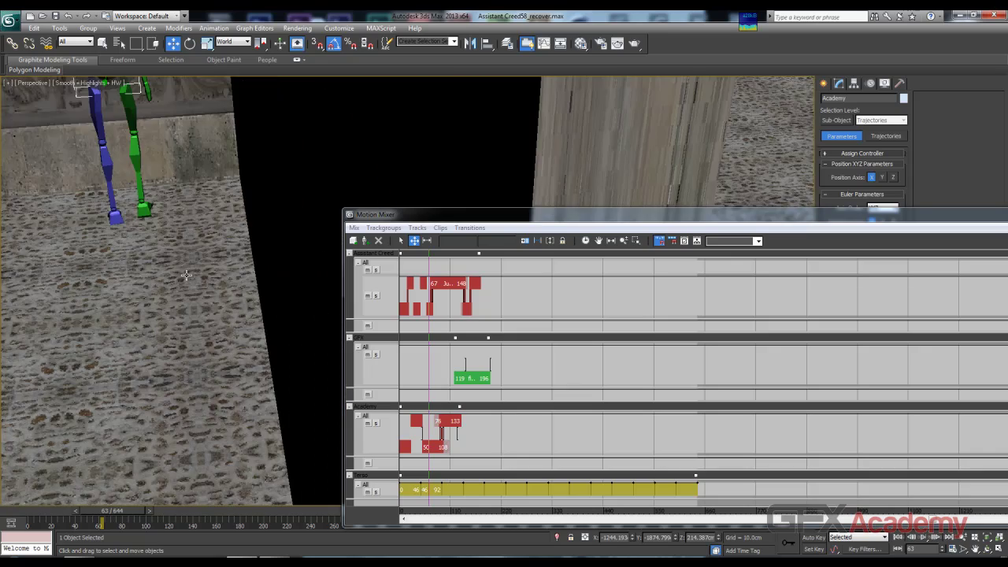
pyautogui.scroll(-6, 162, 274)
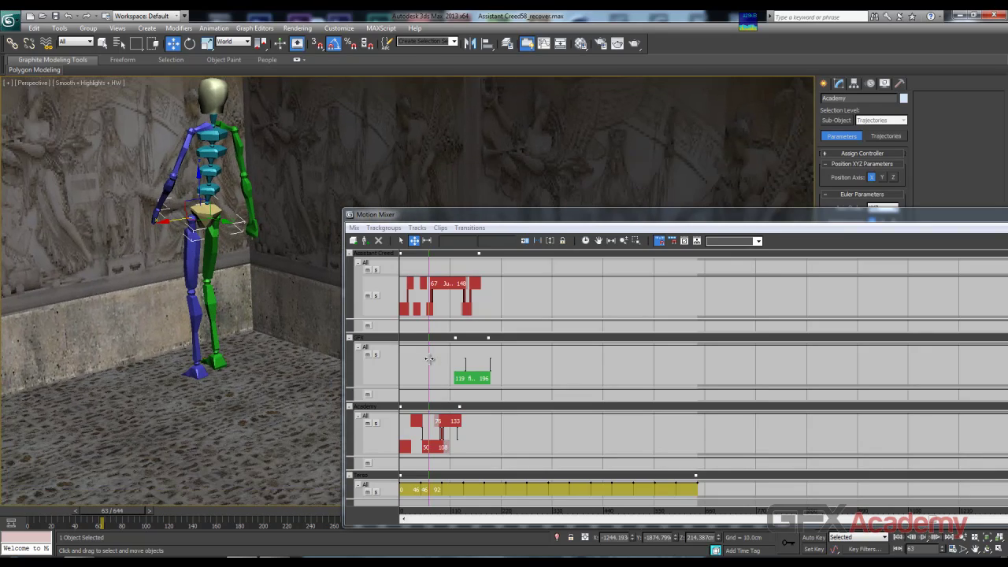
# Step: Lengthen the transition into the Academy MarchTurnL clip and scrub between about frames 97 and 108 to check the turn
pyautogui.moveTo(429, 359)
pyautogui.mouseDown()
pyautogui.moveTo(418, 360)
pyautogui.moveTo(444, 370)
pyautogui.mouseUp()
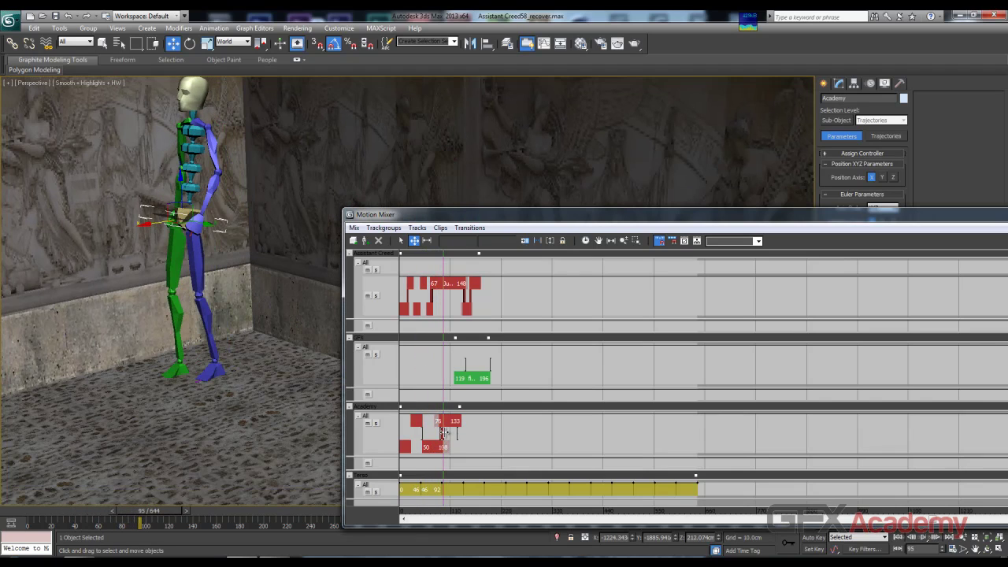
pyautogui.moveTo(444, 433)
pyautogui.mouseDown()
pyautogui.moveTo(452, 436)
pyautogui.moveTo(446, 423)
pyautogui.mouseUp()
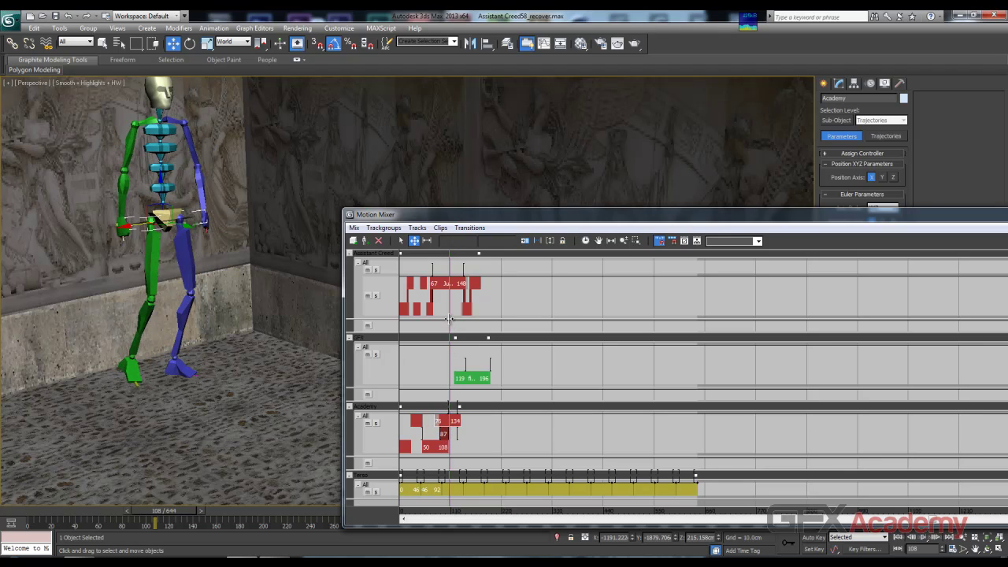
pyautogui.moveTo(447, 311)
pyautogui.mouseDown()
pyautogui.moveTo(421, 319)
pyautogui.moveTo(468, 330)
pyautogui.moveTo(440, 328)
pyautogui.moveTo(449, 332)
pyautogui.mouseUp()
# Step: Load MarchLoop.bip from the Bip folder as a new clip at the end of the Academy transition track
pyautogui.rightClick(477, 311)
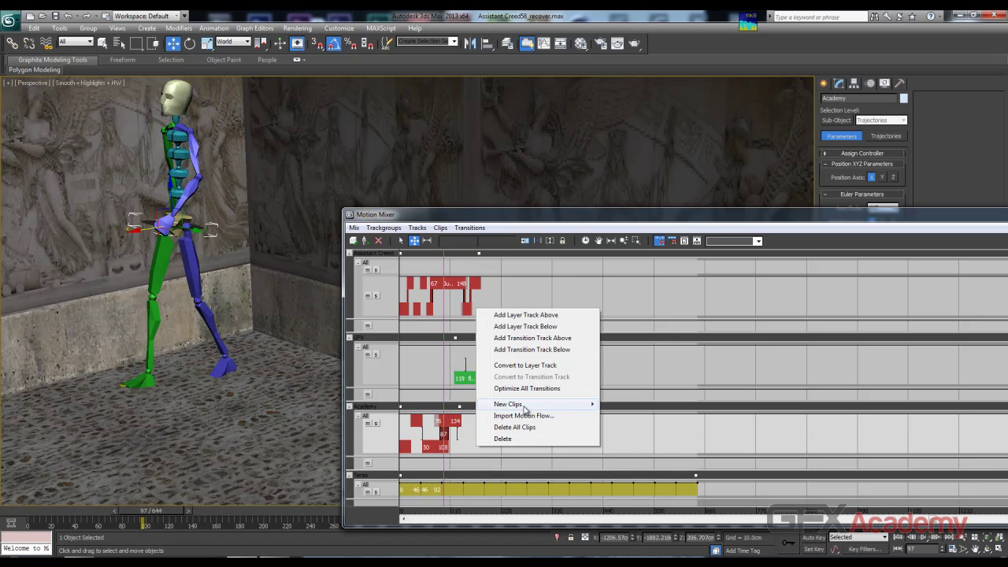
pyautogui.moveTo(540, 409)
pyautogui.click(611, 407)
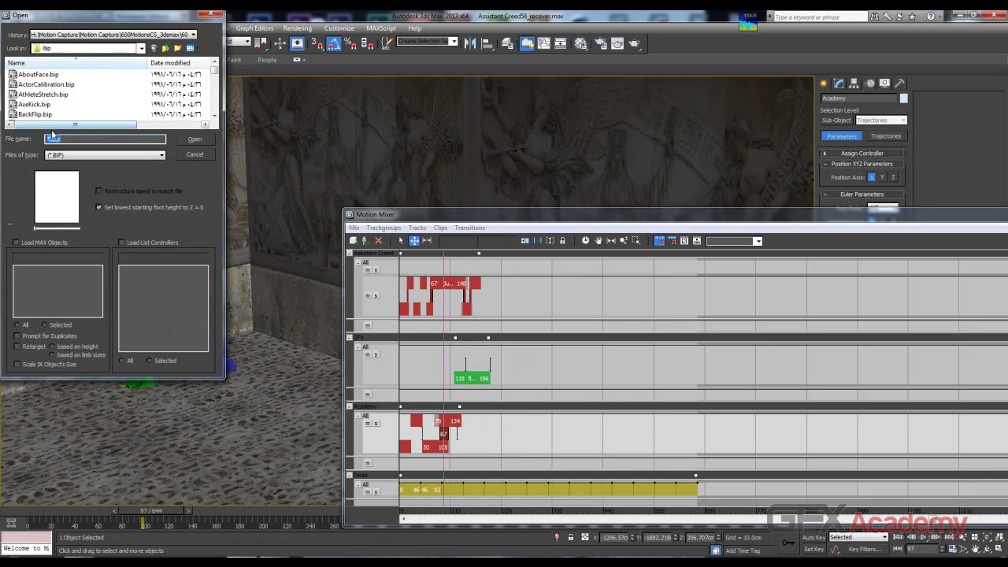
pyautogui.click(49, 84)
pyautogui.press('m')
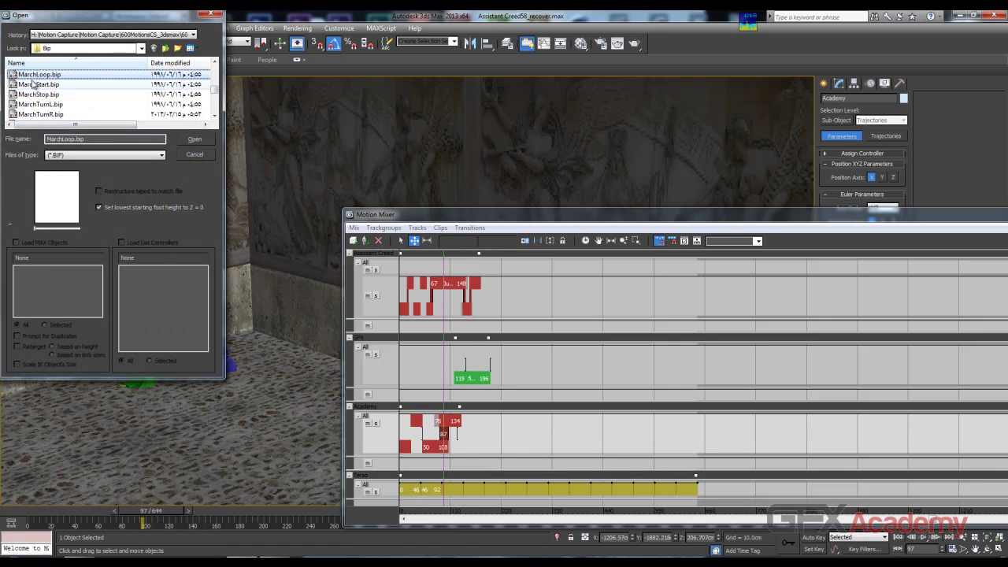
pyautogui.click(192, 139)
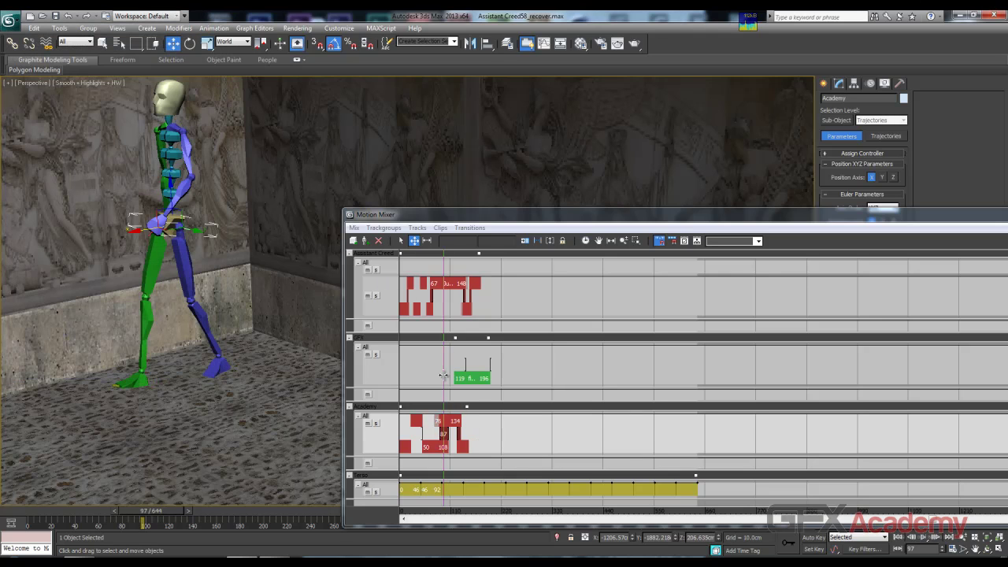
# Step: Optimize the transition between the MarchTurnL and MarchLoop clips with a preferred length of 10, searching the entire clip
pyautogui.moveTo(444, 375)
pyautogui.mouseDown()
pyautogui.moveTo(464, 378)
pyautogui.moveTo(455, 378)
pyautogui.mouseUp()
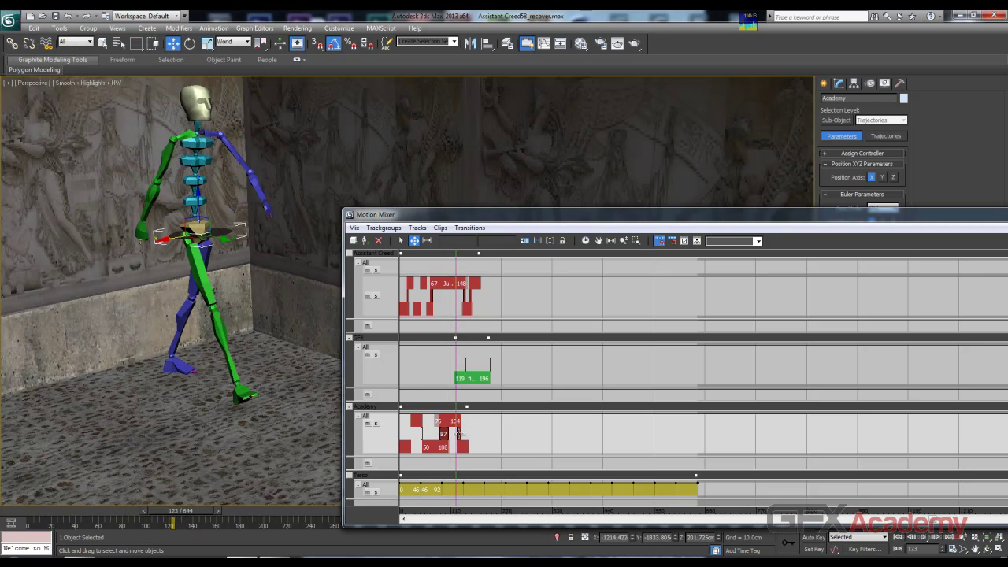
pyautogui.rightClick(458, 432)
pyautogui.click(497, 452)
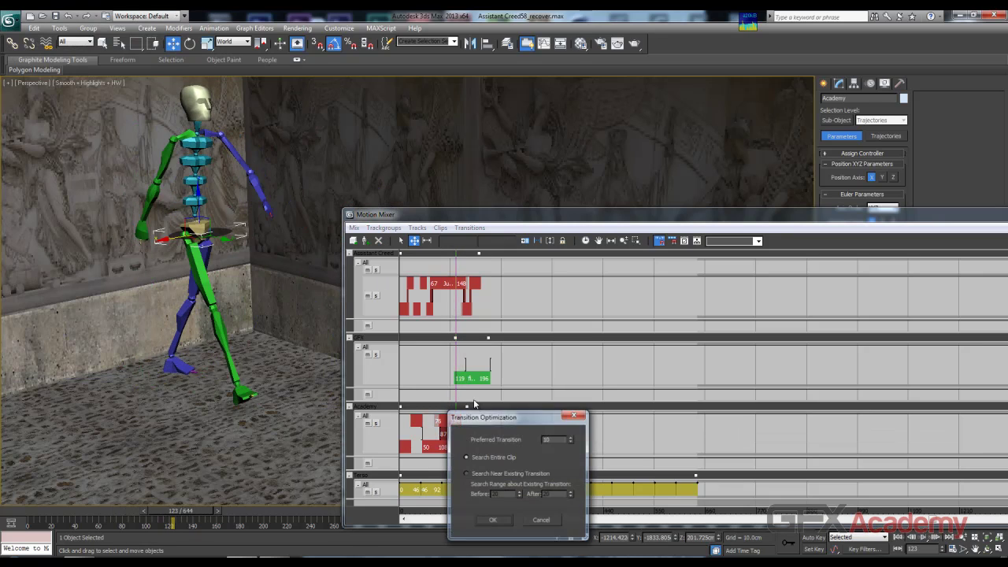
pyautogui.click(492, 520)
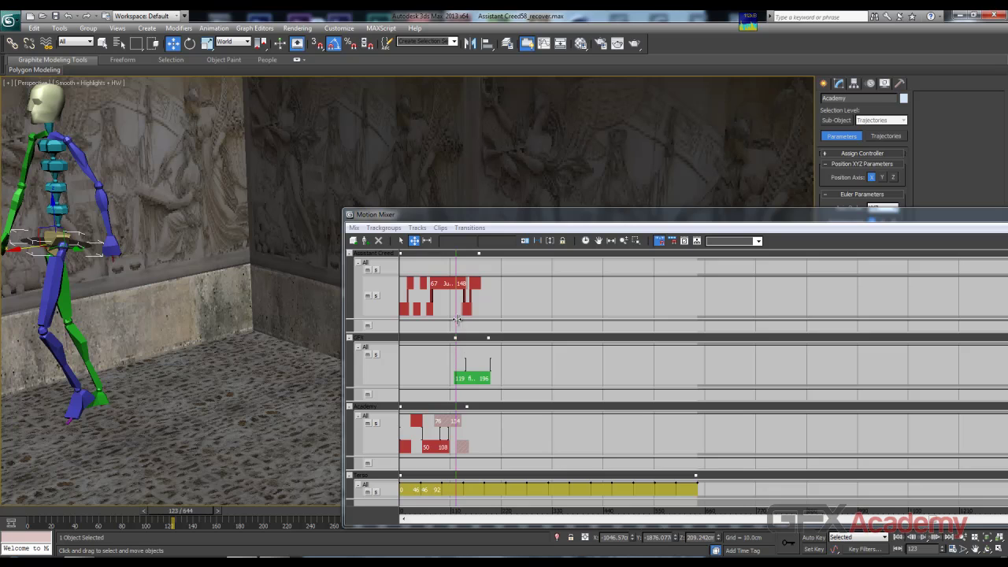
# Step: Extend the transition between the MarchTurnL and MarchLoop clips to start earlier, and scrub to frame 140 to check it
pyautogui.moveTo(457, 318)
pyautogui.mouseDown()
pyautogui.moveTo(443, 315)
pyautogui.moveTo(455, 314)
pyautogui.mouseUp()
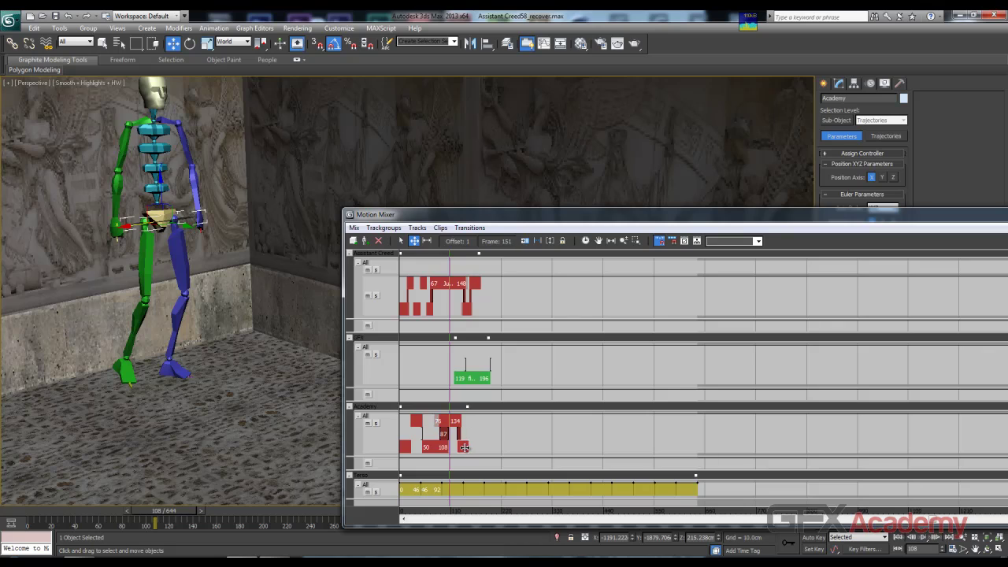
pyautogui.moveTo(456, 434); pyautogui.dragTo(452, 434)
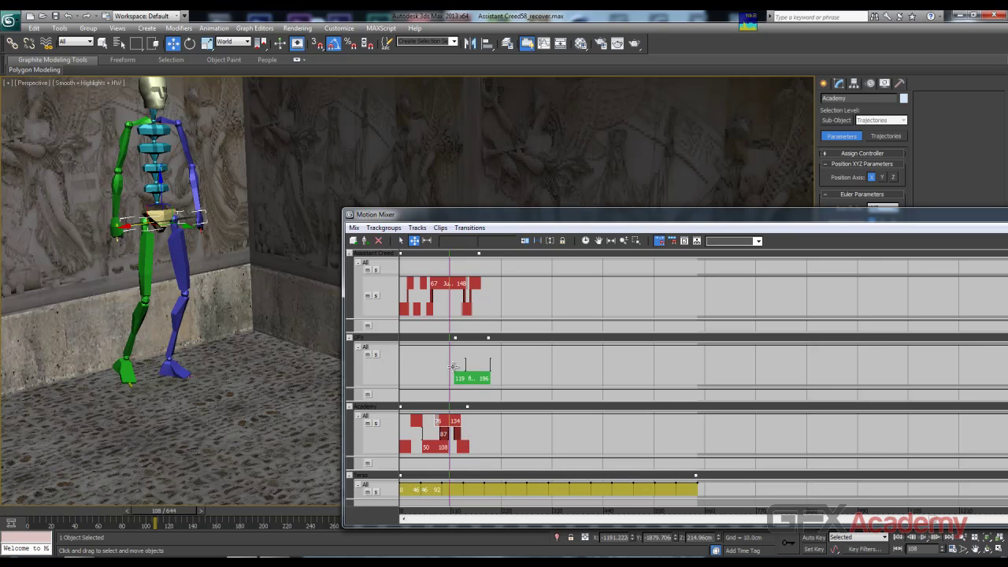
pyautogui.moveTo(450, 363); pyautogui.dragTo(463, 362)
# Step: At frame 139, rotate the Academy biped's whole mix by a 10-degree offset about Z and scrub to frame 129 to check it
pyautogui.keyDown('alt'); pyautogui.moveTo(289, 313); pyautogui.dragTo(282, 348, button='middle'); pyautogui.keyUp('alt')
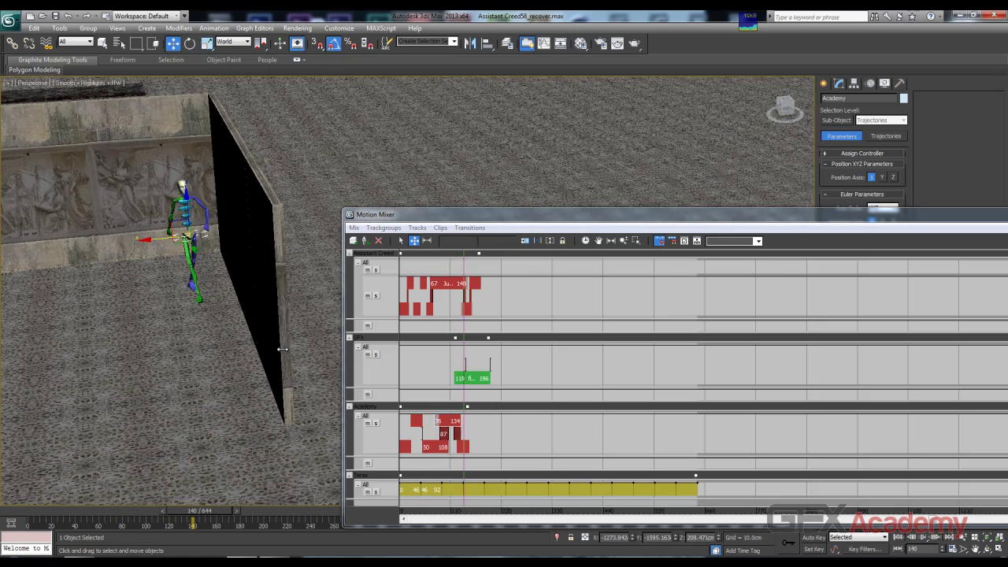
pyautogui.moveTo(465, 326)
pyautogui.mouseDown()
pyautogui.moveTo(451, 327)
pyautogui.moveTo(472, 333)
pyautogui.moveTo(463, 337)
pyautogui.mouseUp()
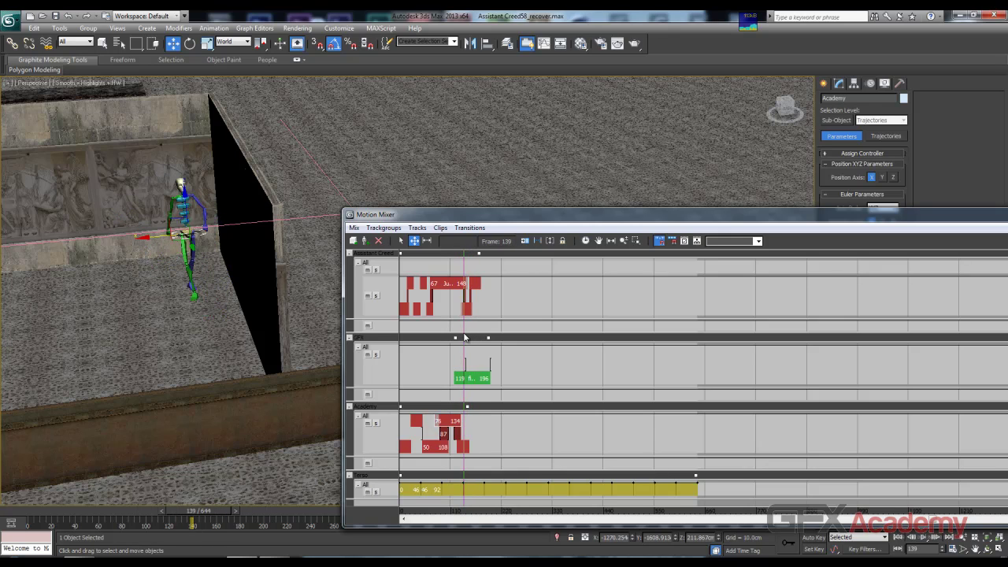
pyautogui.click(189, 44)
pyautogui.moveTo(872, 219); pyautogui.dragTo(690, 163)
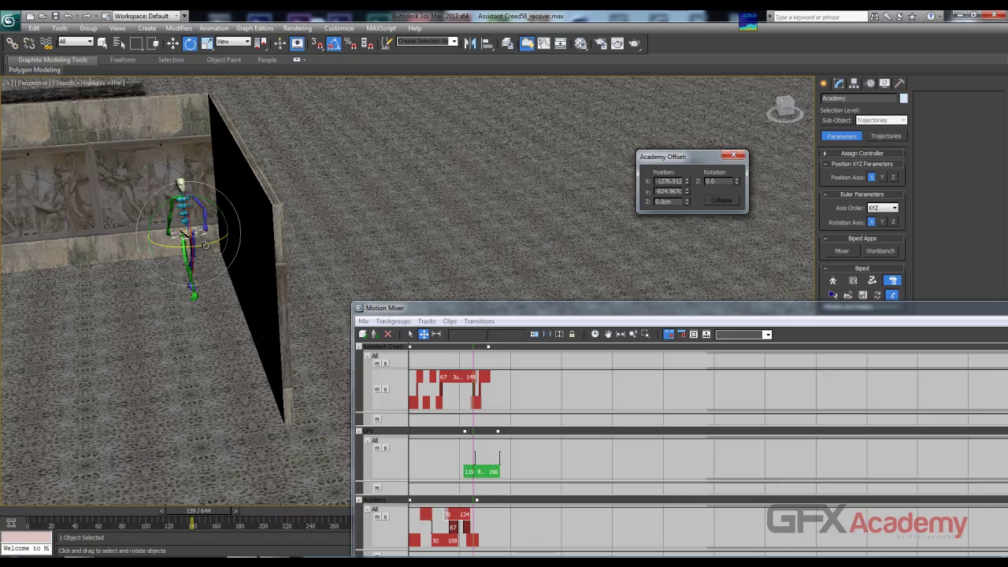
pyautogui.moveTo(205, 245); pyautogui.dragTo(200, 250)
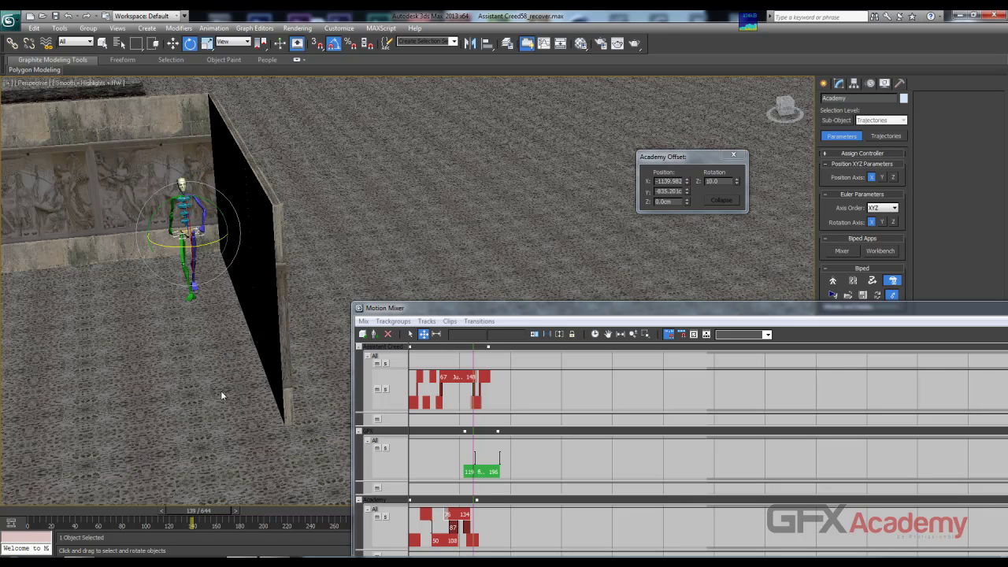
pyautogui.moveTo(206, 505); pyautogui.dragTo(180, 510)
pyautogui.press('e')
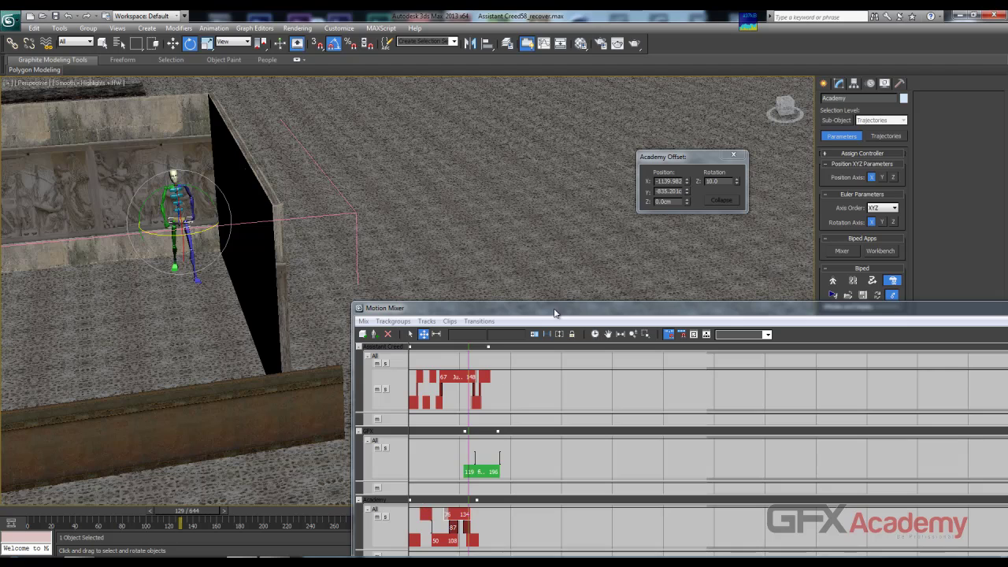
# Step: Uncover the Academy tracks in the Motion Mixer and tile the MarchLoop clip across the range
pyautogui.moveTo(554, 313); pyautogui.dragTo(523, 238)
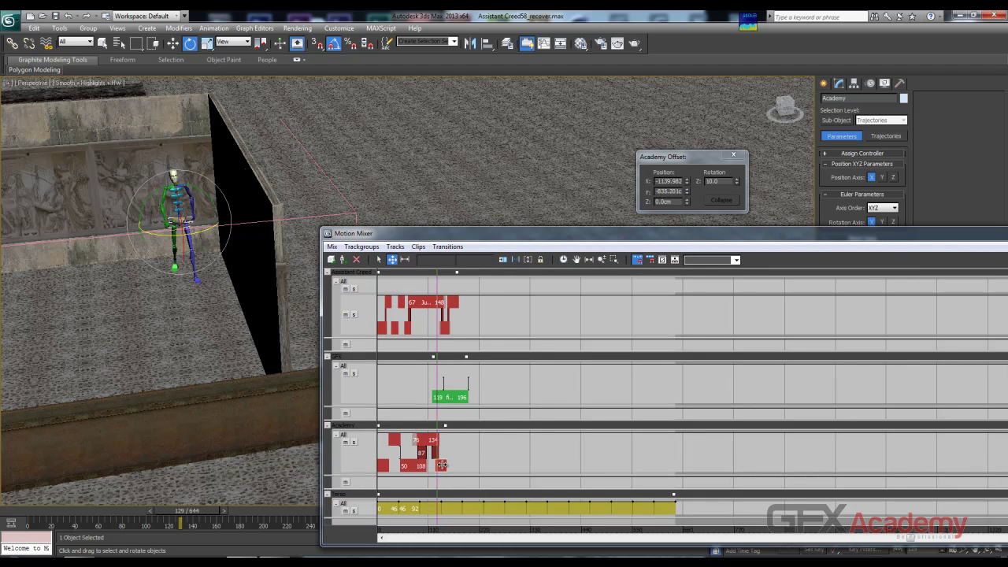
pyautogui.rightClick(441, 463)
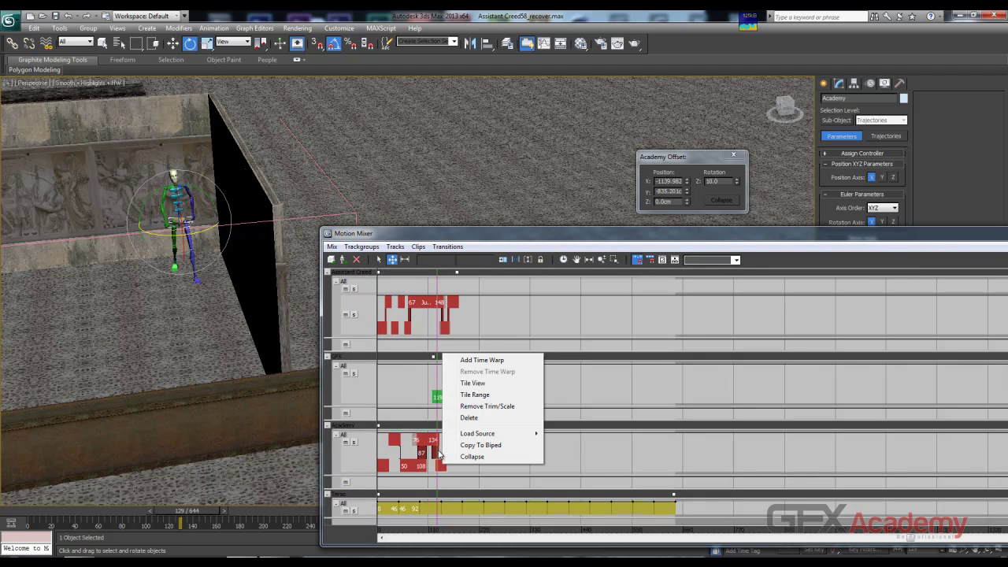
pyautogui.click(475, 394)
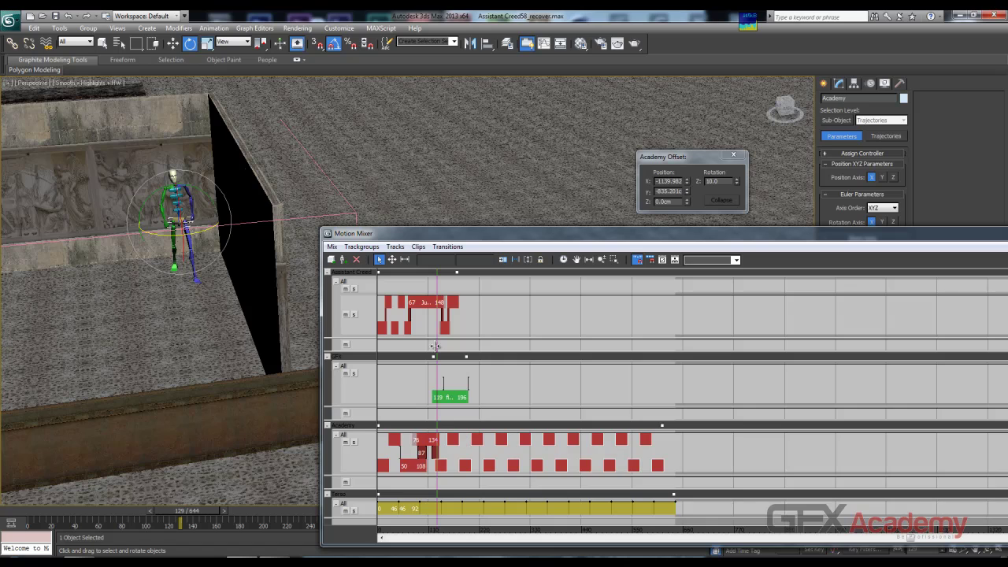
# Step: Check the march up to about frame 174, then delete every tiled Academy MarchLoop copy after the first one
pyautogui.moveTo(436, 337); pyautogui.dragTo(458, 337)
pyautogui.keyDown('alt'); pyautogui.moveTo(82, 320); pyautogui.dragTo(100, 349, button='middle'); pyautogui.keyUp('alt')
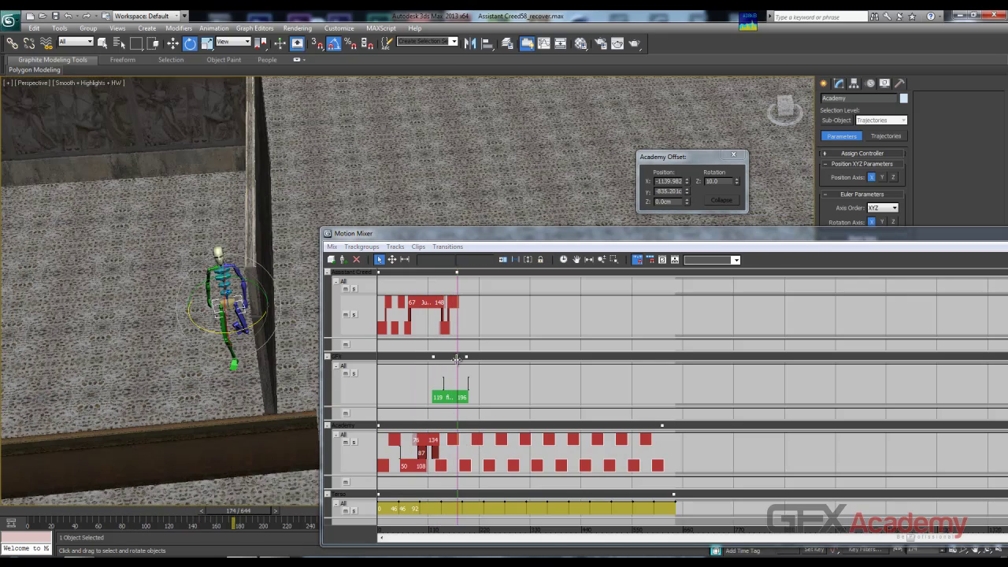
pyautogui.moveTo(456, 359)
pyautogui.mouseDown()
pyautogui.moveTo(466, 359)
pyautogui.moveTo(455, 361)
pyautogui.mouseUp()
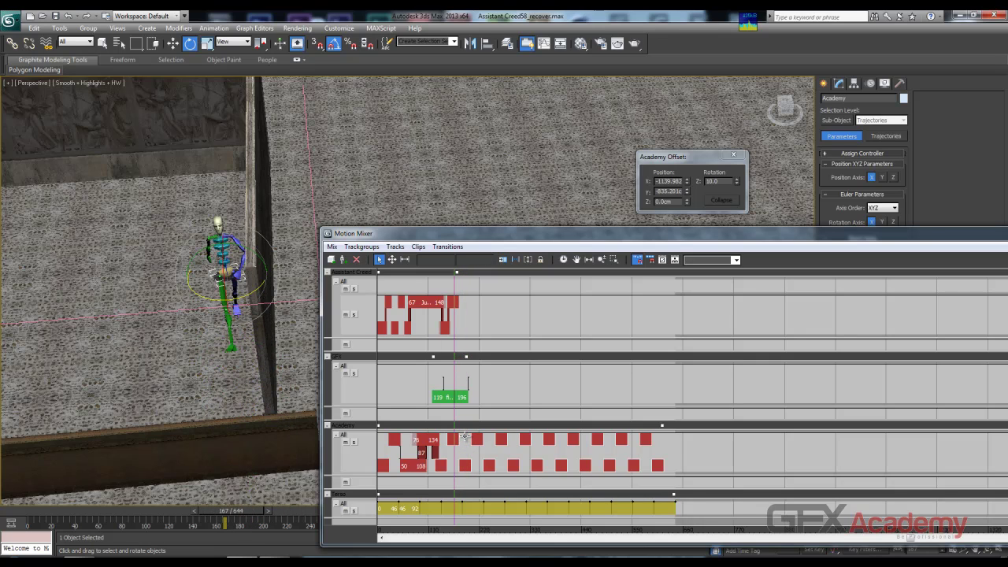
pyautogui.click(476, 459)
pyautogui.moveTo(658, 471); pyautogui.dragTo(666, 471)
pyautogui.click(357, 260)
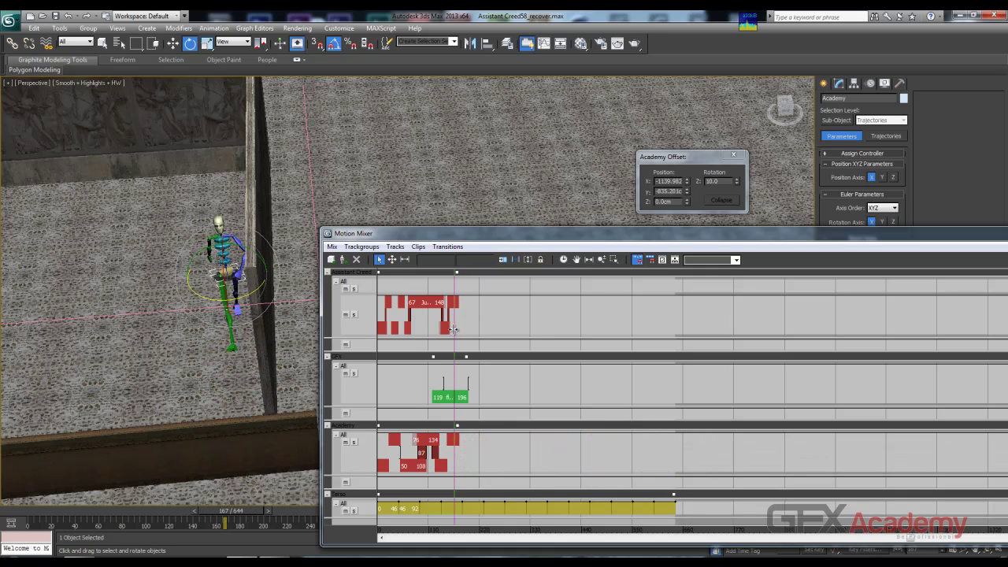
# Step: Scrub the motion back through frame 35 to frame 0 and reposition the Motion Mixer window clear of the Academy biped
pyautogui.moveTo(452, 329); pyautogui.dragTo(393, 338)
pyautogui.keyDown('alt'); pyautogui.moveTo(178, 282); pyautogui.dragTo(221, 290, button='middle'); pyautogui.keyUp('alt')
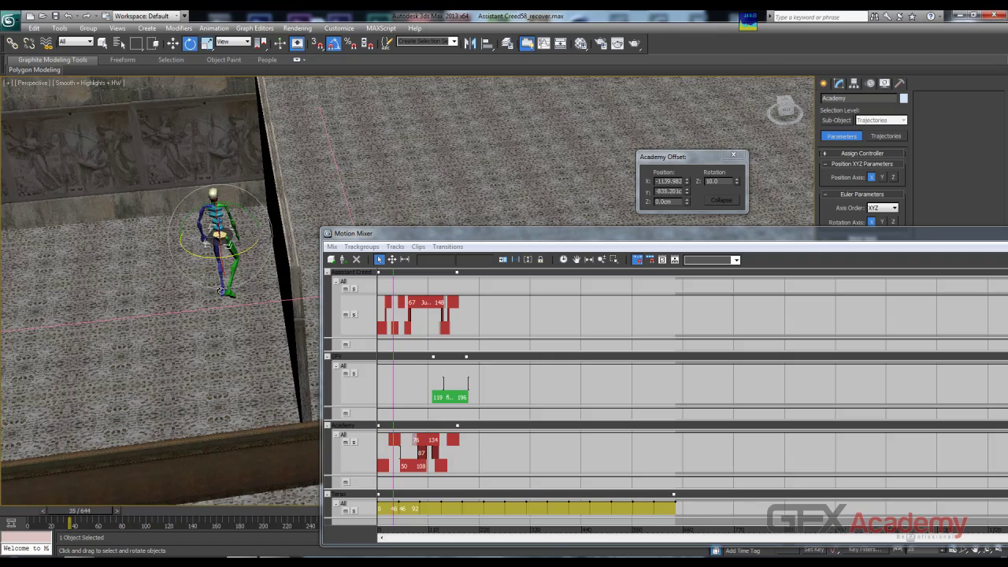
pyautogui.moveTo(453, 239); pyautogui.dragTo(488, 177)
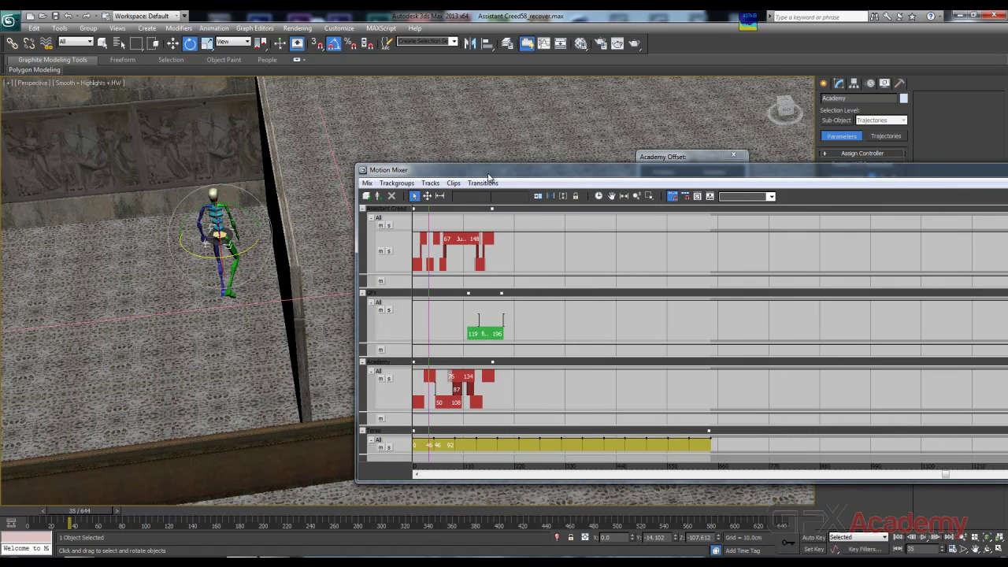
pyautogui.moveTo(356, 197); pyautogui.dragTo(400, 196)
pyautogui.moveTo(477, 172); pyautogui.dragTo(443, 160)
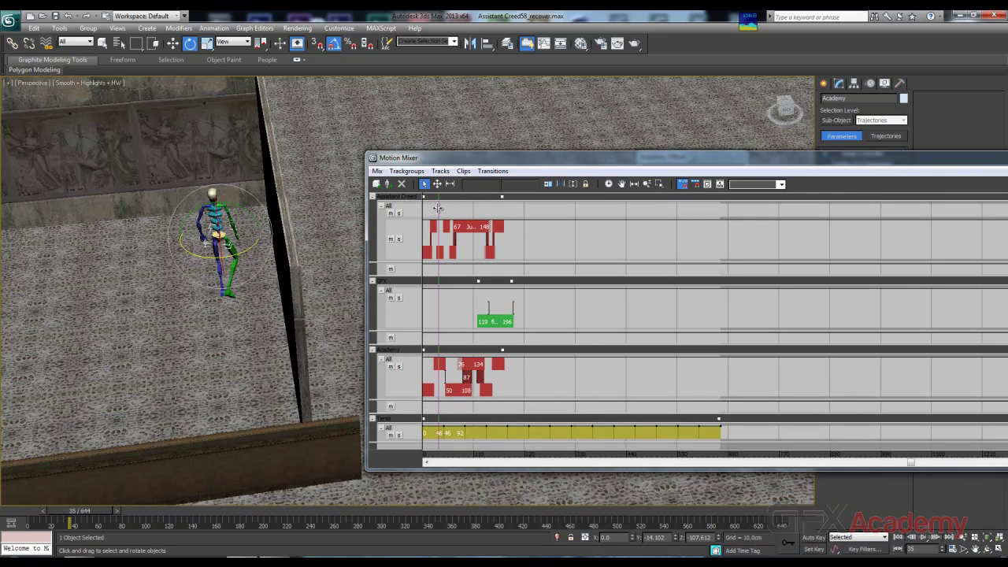
pyautogui.moveTo(437, 207); pyautogui.dragTo(417, 226)
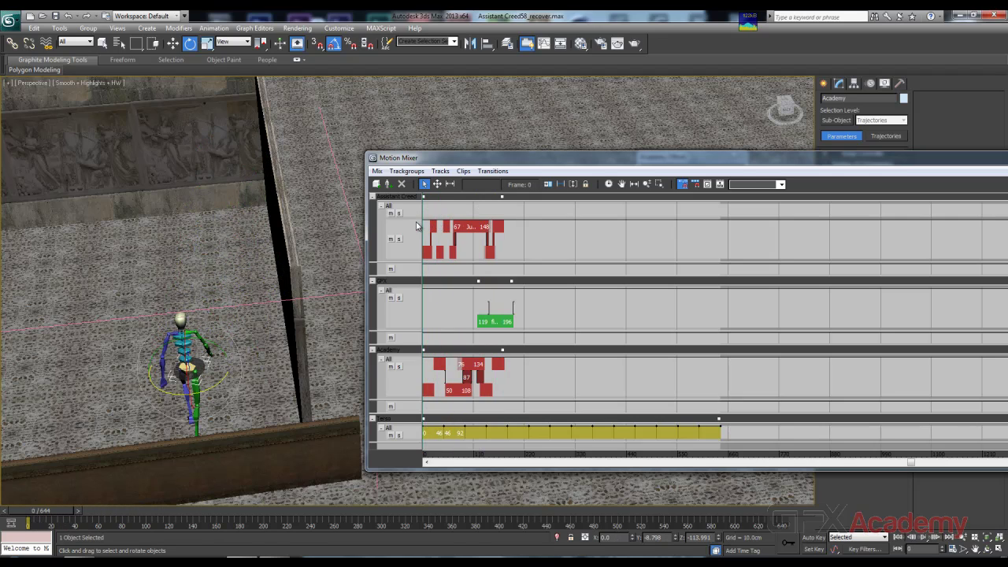
# Step: Try rotating the Academy biped's whole mix by 20 degrees about Z at frame 0
pyautogui.click(211, 394)
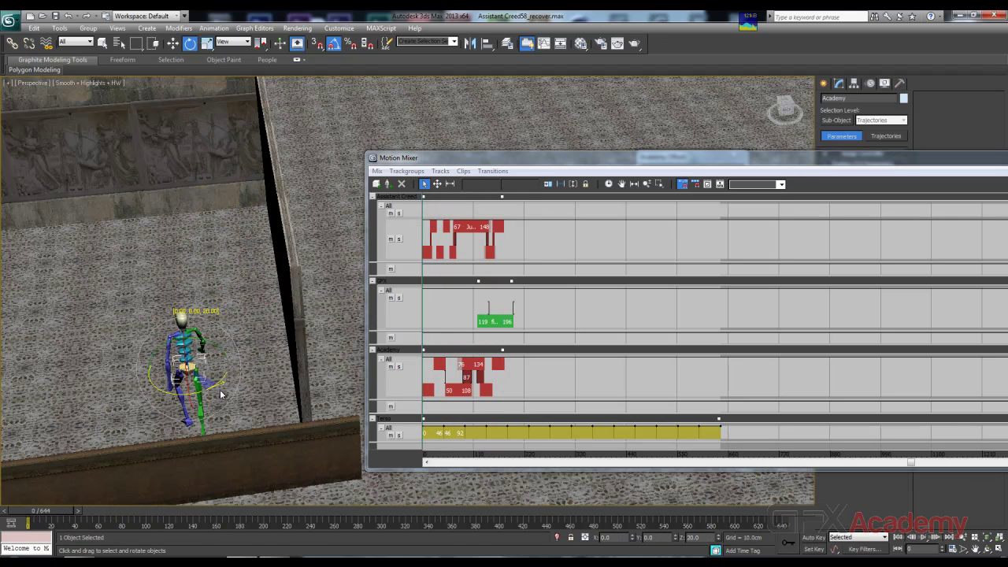
pyautogui.moveTo(221, 395); pyautogui.dragTo(224, 392)
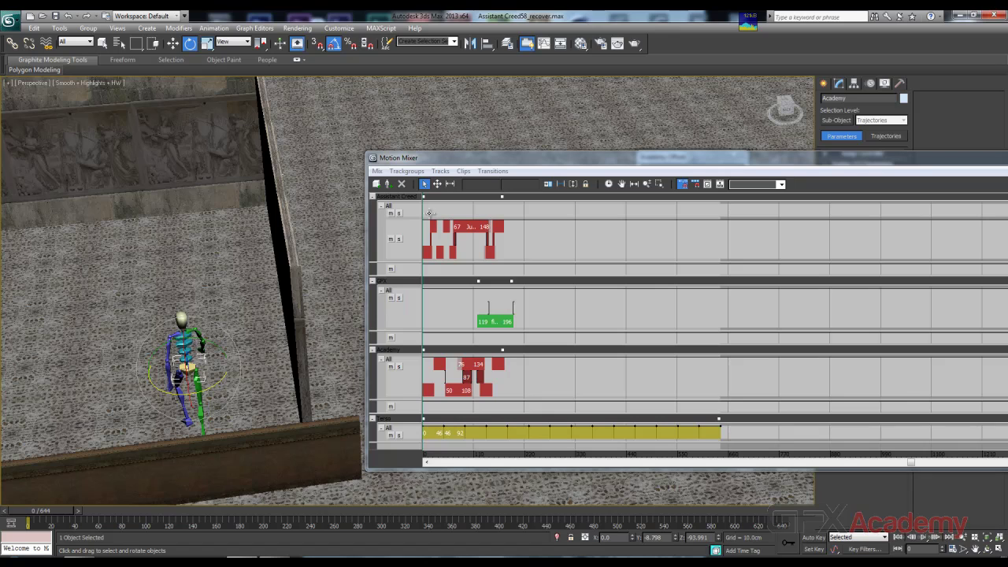
pyautogui.moveTo(64, 511); pyautogui.dragTo(42, 511)
pyautogui.press('e')
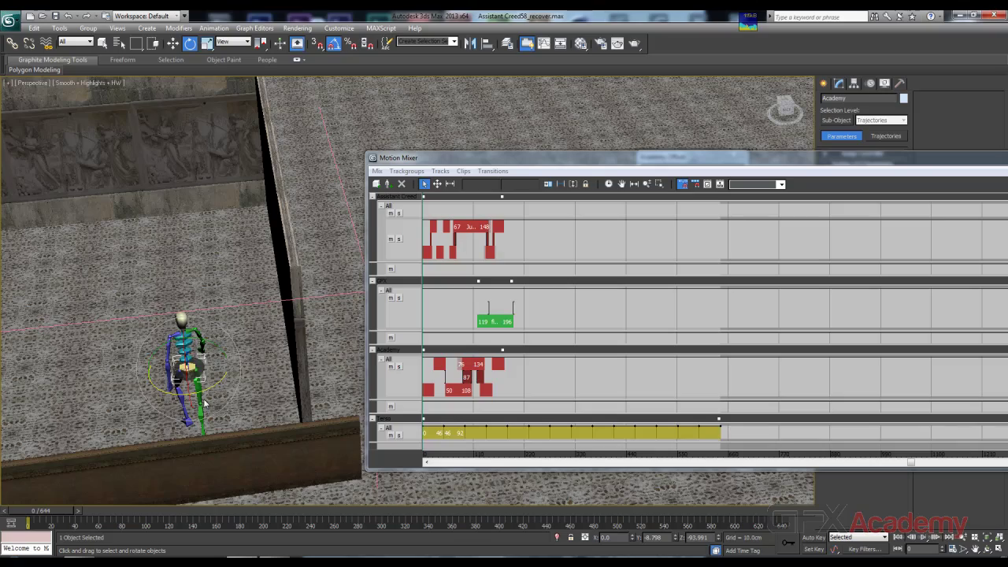
pyautogui.moveTo(207, 386); pyautogui.dragTo(198, 395)
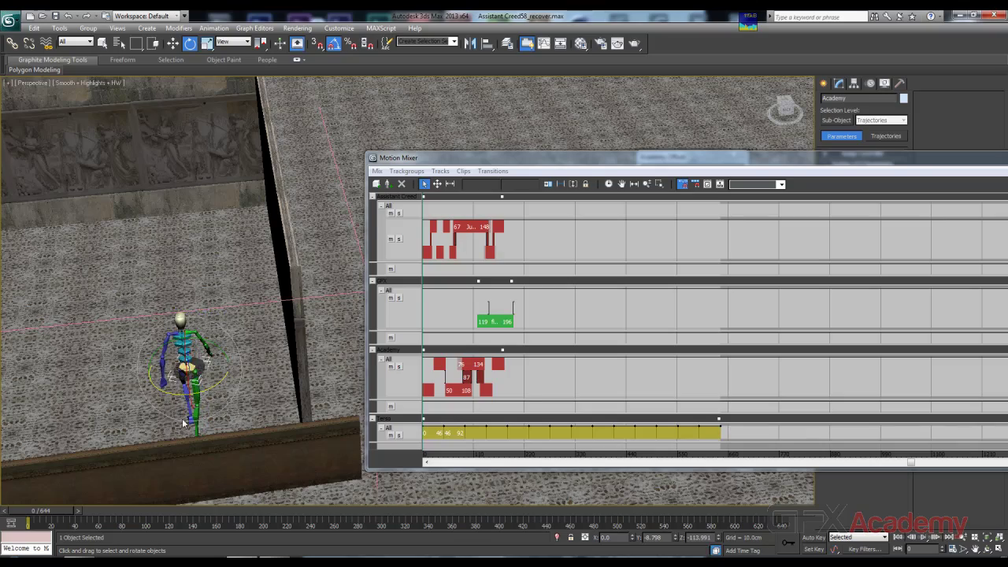
# Step: At frame 193, move the Academy biped's whole mix about 199 cm along X, away from the stage's side wall
pyautogui.keyDown('alt'); pyautogui.moveTo(163, 389); pyautogui.dragTo(66, 469, button='middle'); pyautogui.keyUp('alt')
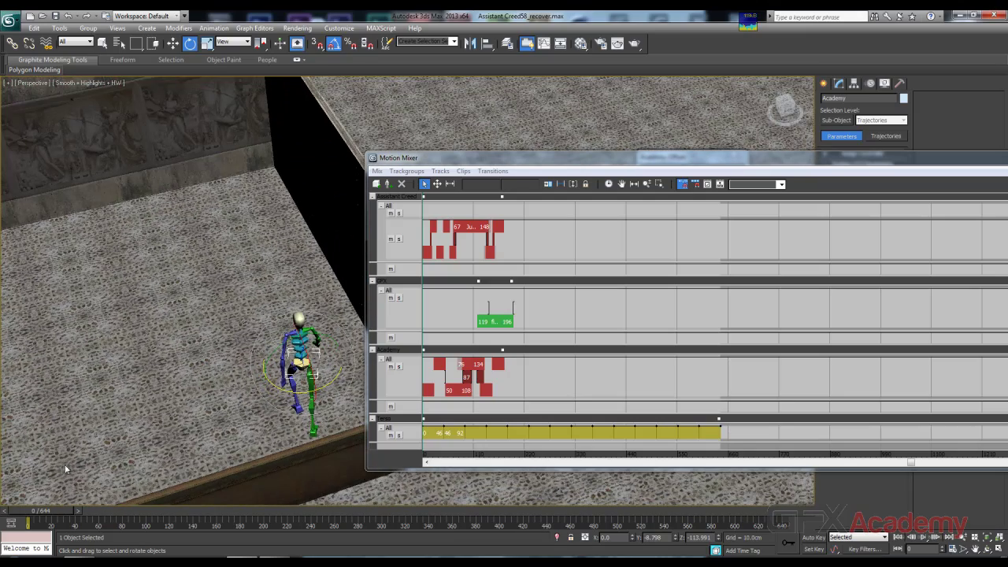
pyautogui.moveTo(49, 511); pyautogui.dragTo(189, 512)
pyautogui.moveTo(237, 511); pyautogui.dragTo(267, 512)
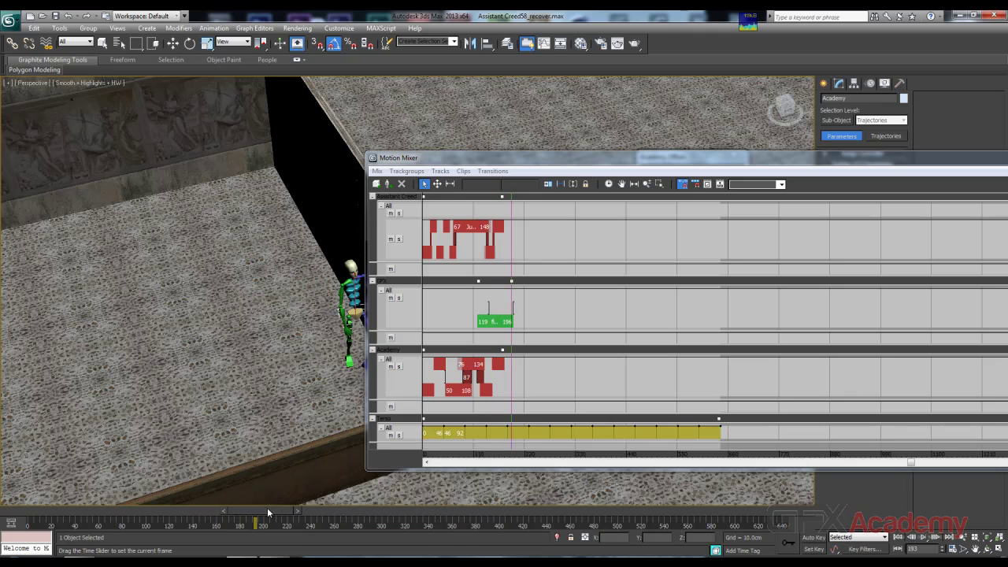
pyautogui.keyDown('alt'); pyautogui.moveTo(270, 489); pyautogui.dragTo(262, 388, button='middle'); pyautogui.keyUp('alt')
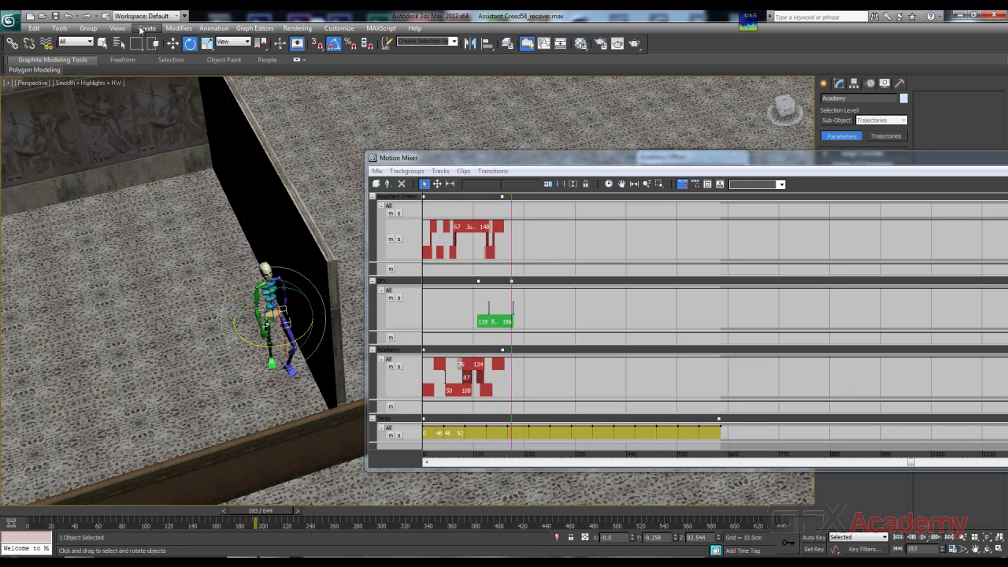
pyautogui.click(173, 43)
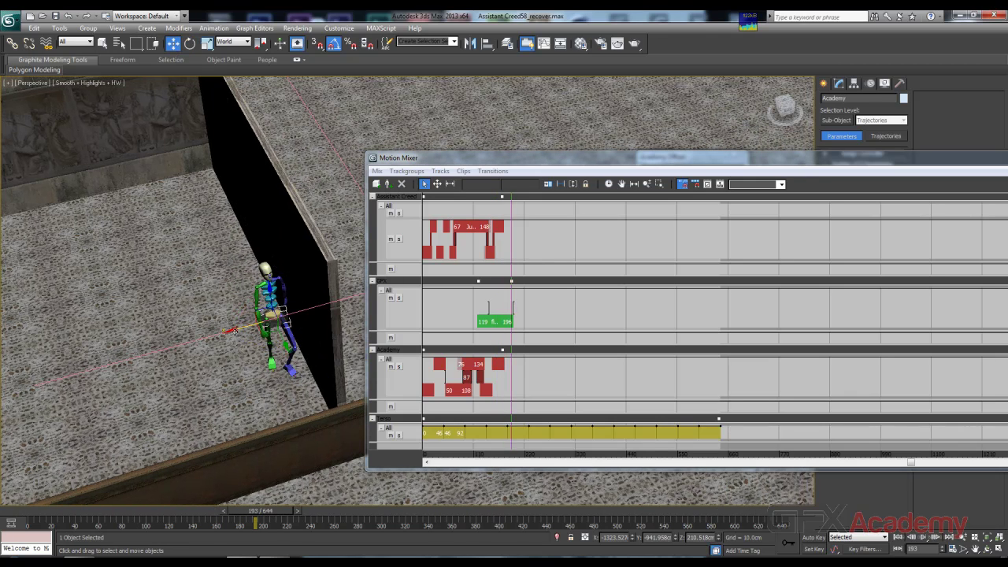
pyautogui.moveTo(234, 331); pyautogui.dragTo(156, 352)
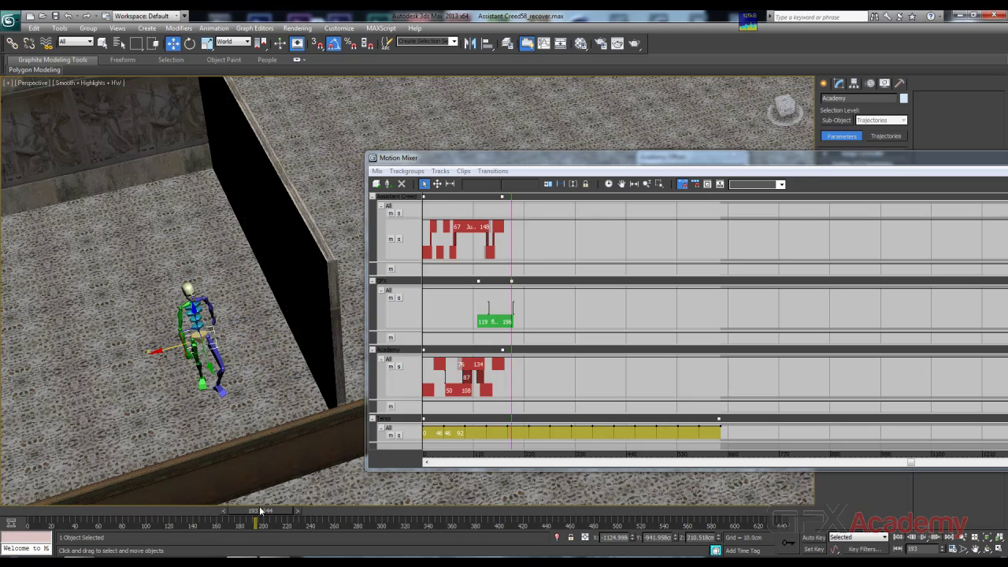
# Step: Scrub the Academy march between frames 0 and 203, return to frame 12, and examine the shifted path from different angles
pyautogui.moveTo(259, 510)
pyautogui.mouseDown()
pyautogui.moveTo(29, 515)
pyautogui.moveTo(258, 517)
pyautogui.mouseUp()
pyautogui.moveTo(252, 513); pyautogui.dragTo(15, 513)
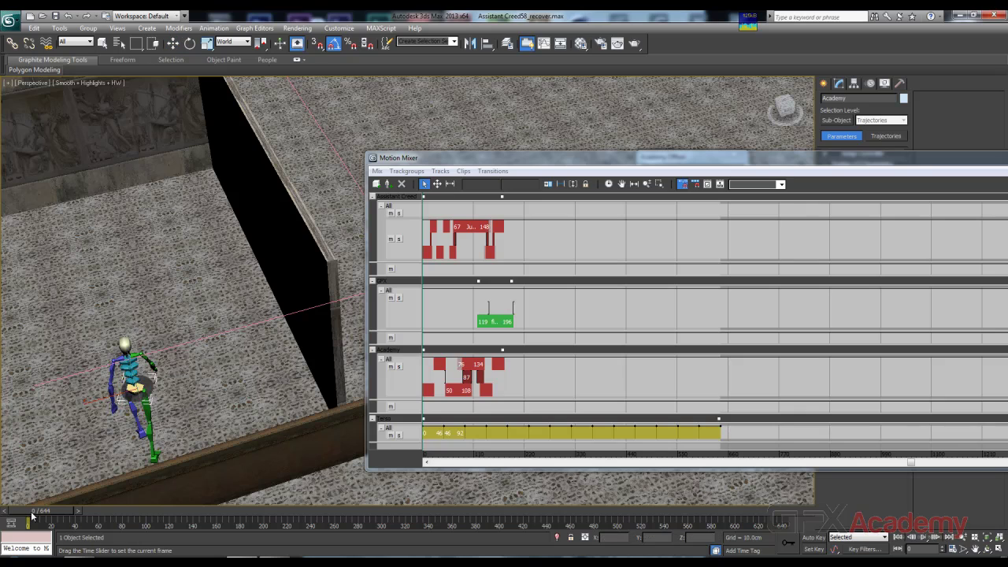
pyautogui.moveTo(32, 513); pyautogui.dragTo(263, 514)
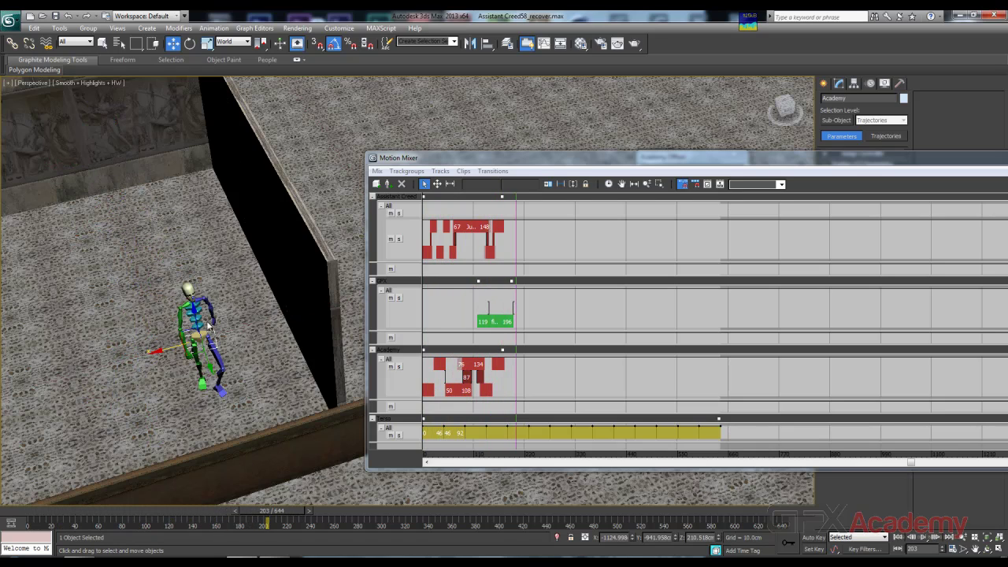
pyautogui.moveTo(268, 516); pyautogui.dragTo(58, 502)
pyautogui.keyDown('alt'); pyautogui.moveTo(203, 316); pyautogui.dragTo(358, 268, button='middle'); pyautogui.keyUp('alt')
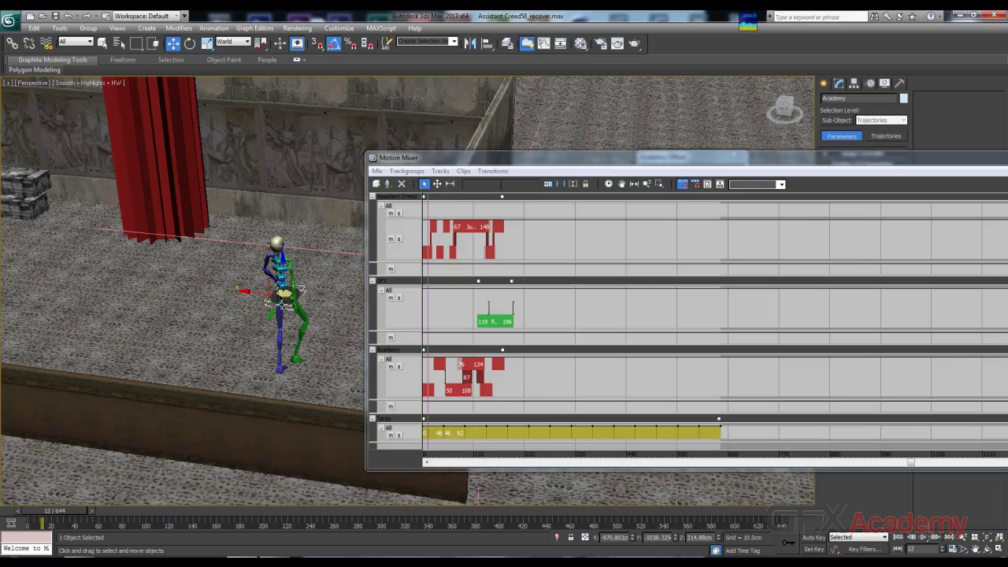
pyautogui.keyDown('alt'); pyautogui.moveTo(197, 340); pyautogui.dragTo(209, 312, button='middle'); pyautogui.keyUp('alt')
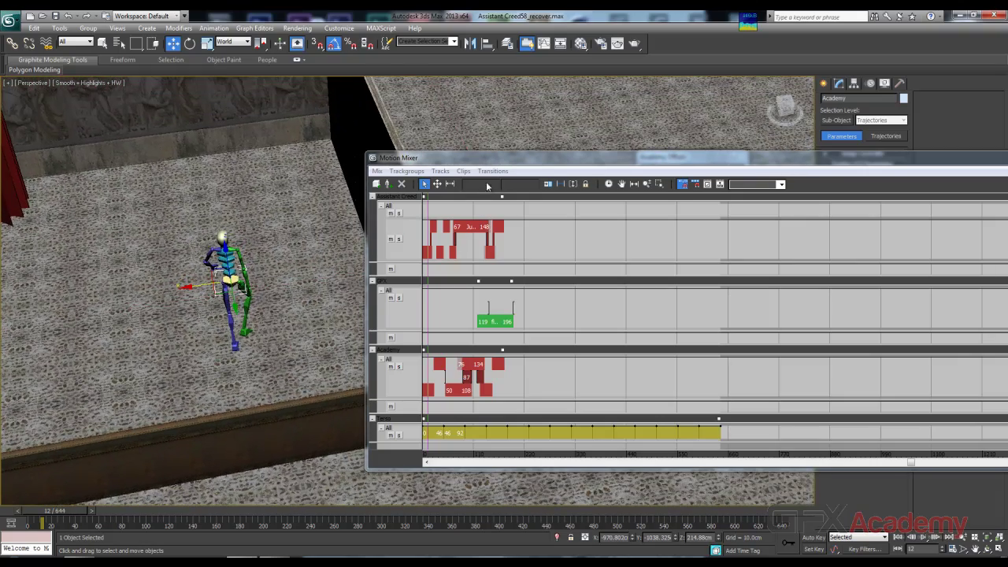
# Step: Move the Motion Mixer window farther off the viewport and scrub to frame 33 to check the Academy biped's walk
pyautogui.moveTo(516, 162); pyautogui.dragTo(517, 132)
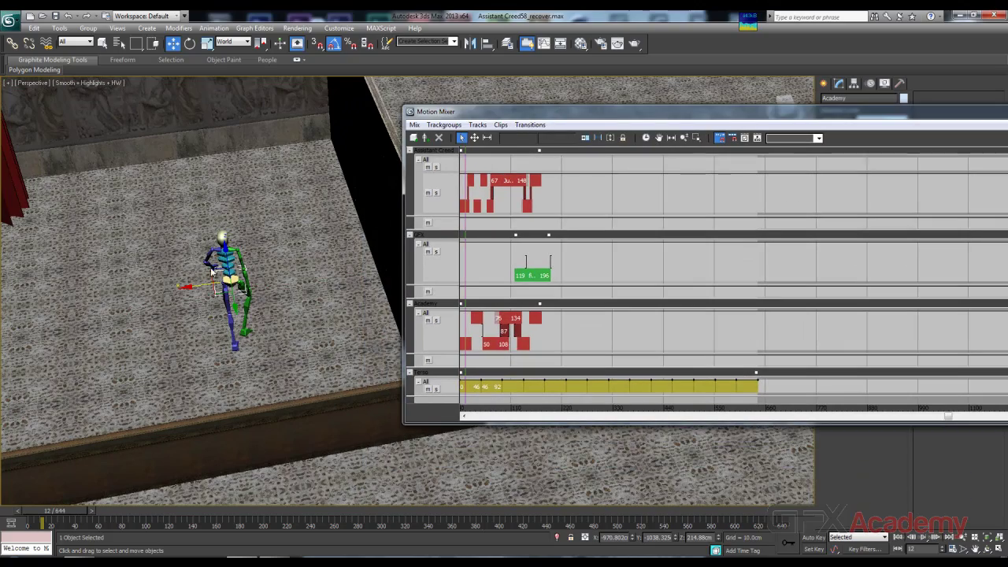
pyautogui.keyDown('alt'); pyautogui.moveTo(134, 306); pyautogui.dragTo(141, 338, button='middle'); pyautogui.keyUp('alt')
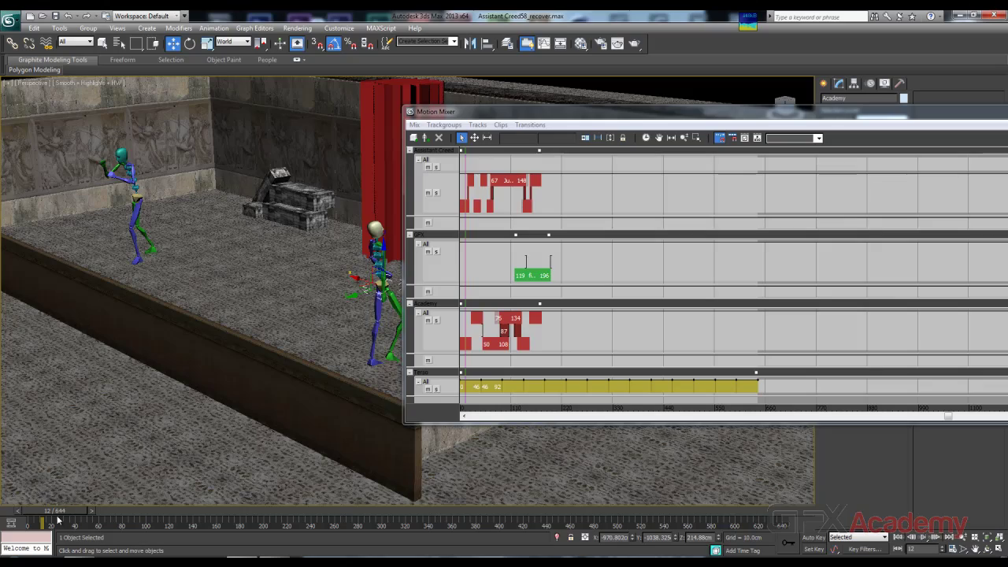
pyautogui.moveTo(58, 512); pyautogui.dragTo(70, 513)
pyautogui.keyDown('alt'); pyautogui.moveTo(143, 389); pyautogui.dragTo(102, 496, button='middle'); pyautogui.keyUp('alt')
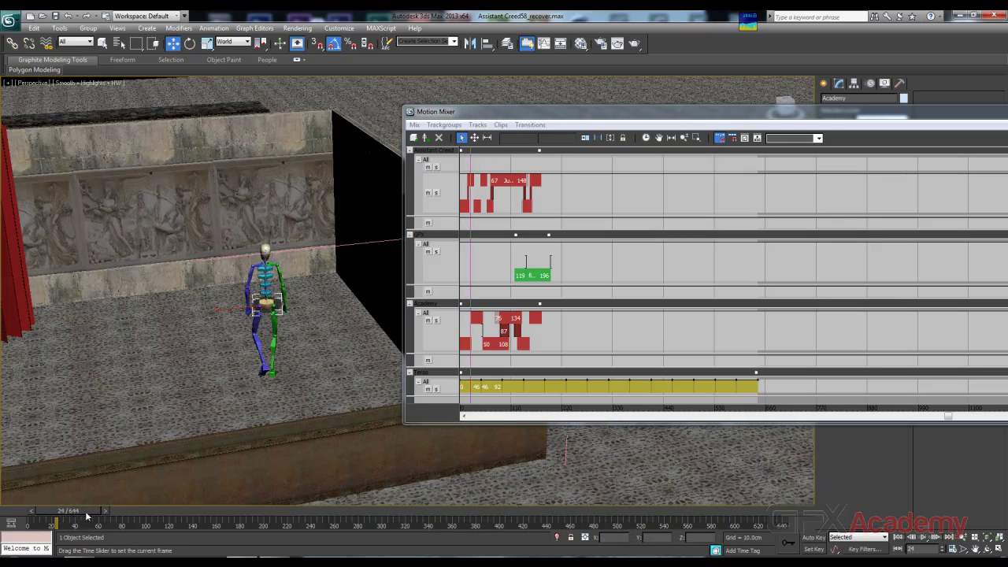
pyautogui.moveTo(85, 511); pyautogui.dragTo(95, 511)
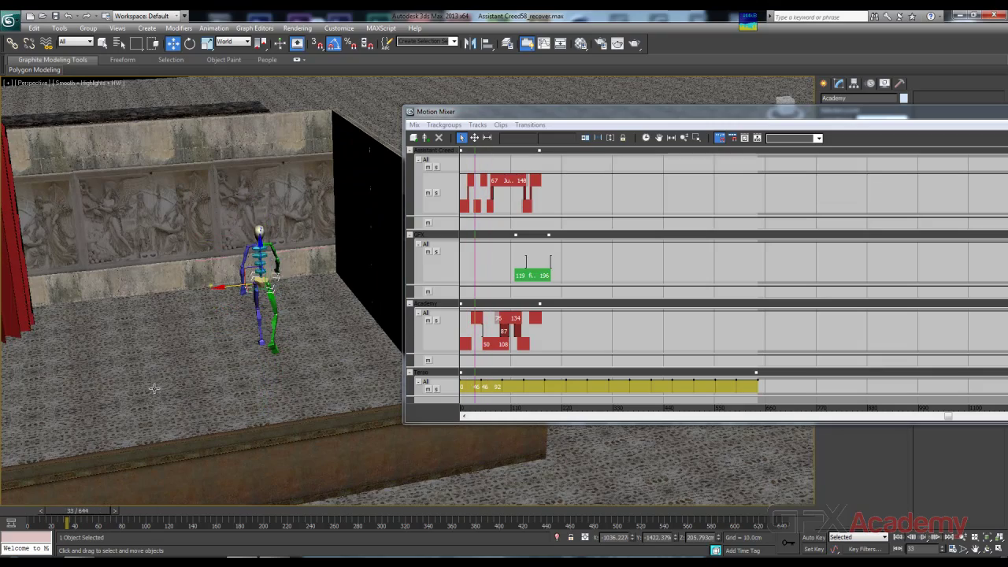
# Step: Examine the bipeds' placement across the whole stage and scrub to frame 158 to compare their motion
pyautogui.keyDown('alt'); pyautogui.moveTo(154, 389); pyautogui.dragTo(182, 342, button='middle'); pyautogui.keyUp('alt')
pyautogui.keyDown('alt'); pyautogui.moveTo(228, 392); pyautogui.dragTo(189, 375, button='middle'); pyautogui.keyUp('alt')
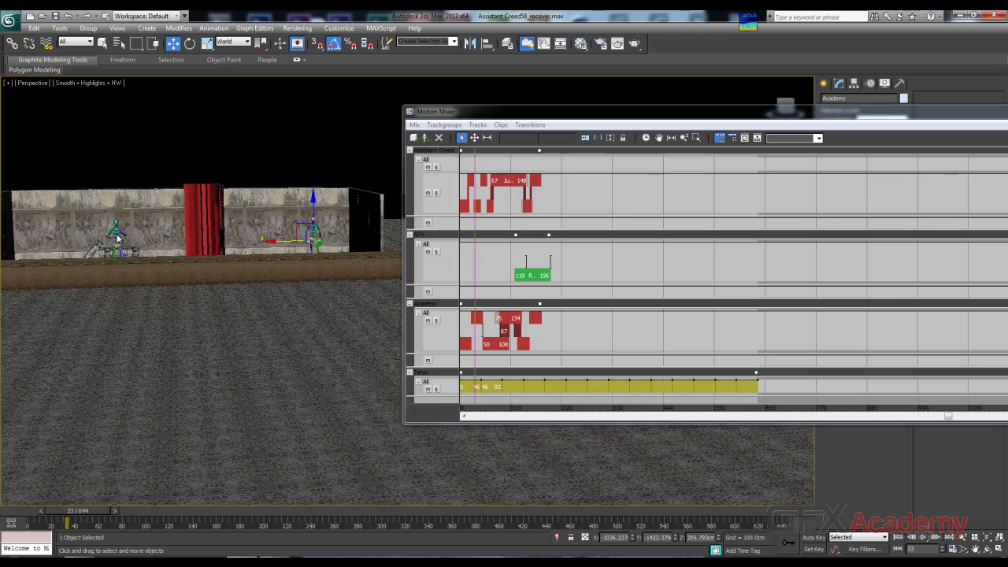
pyautogui.keyDown('alt'); pyautogui.moveTo(252, 256); pyautogui.dragTo(229, 260, button='middle'); pyautogui.keyUp('alt')
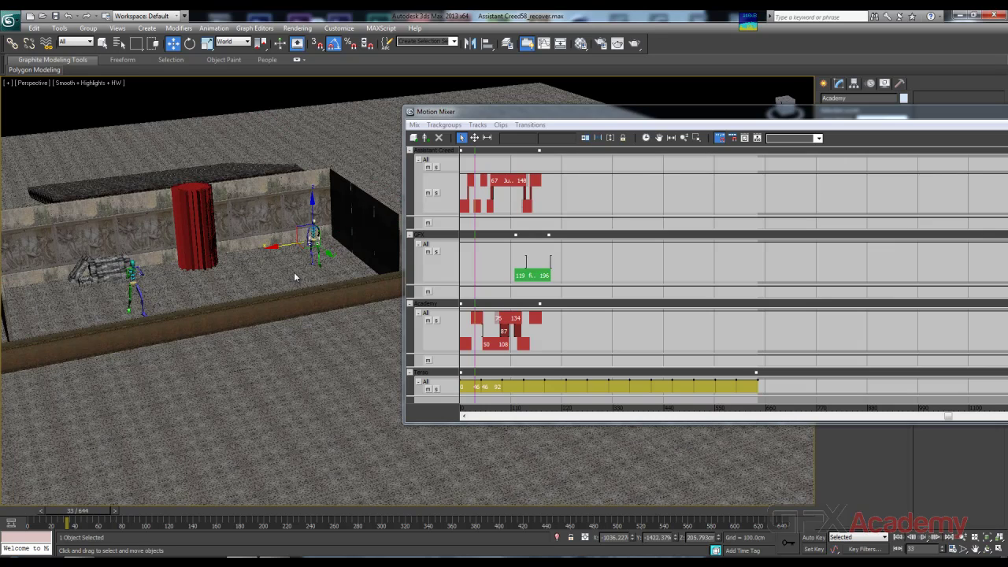
pyautogui.keyDown('alt'); pyautogui.moveTo(295, 273); pyautogui.dragTo(306, 264, button='middle'); pyautogui.keyUp('alt')
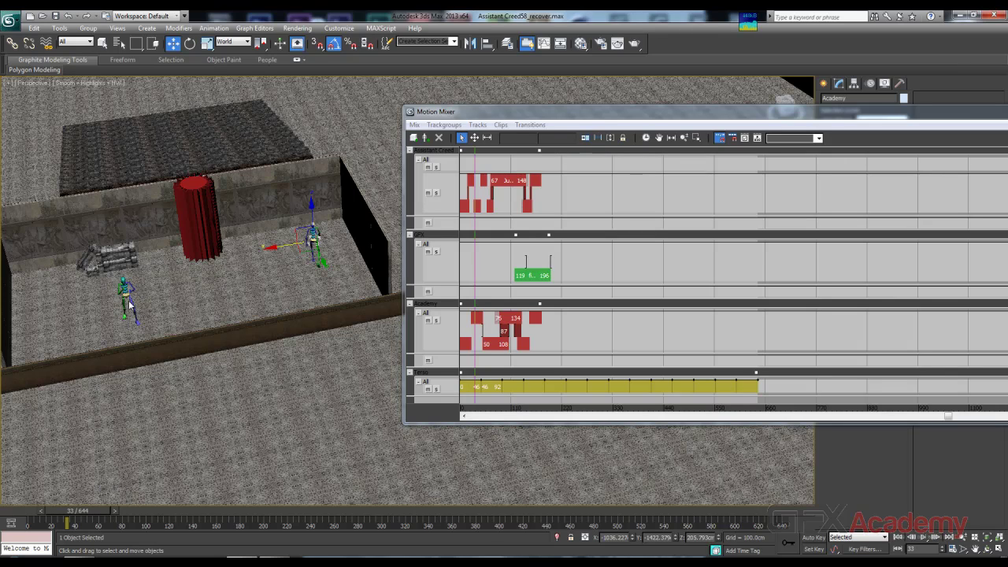
pyautogui.moveTo(85, 513)
pyautogui.mouseDown()
pyautogui.moveTo(259, 513)
pyautogui.moveTo(121, 510)
pyautogui.moveTo(228, 511)
pyautogui.mouseUp()
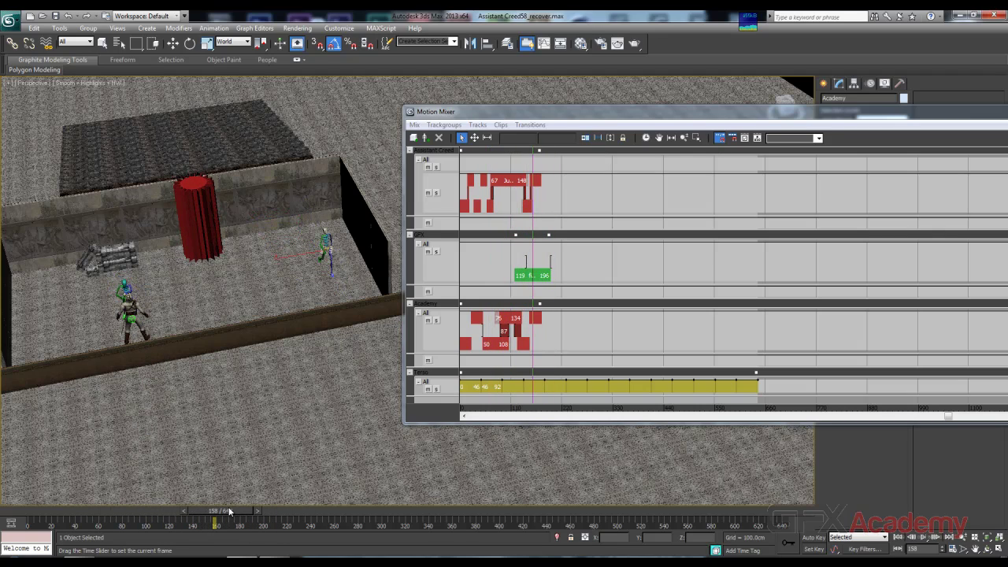
# Step: Add a new MarchTurnL.bip clip from file to the end of the Academy transition track
pyautogui.rightClick(565, 330)
pyautogui.moveTo(630, 426)
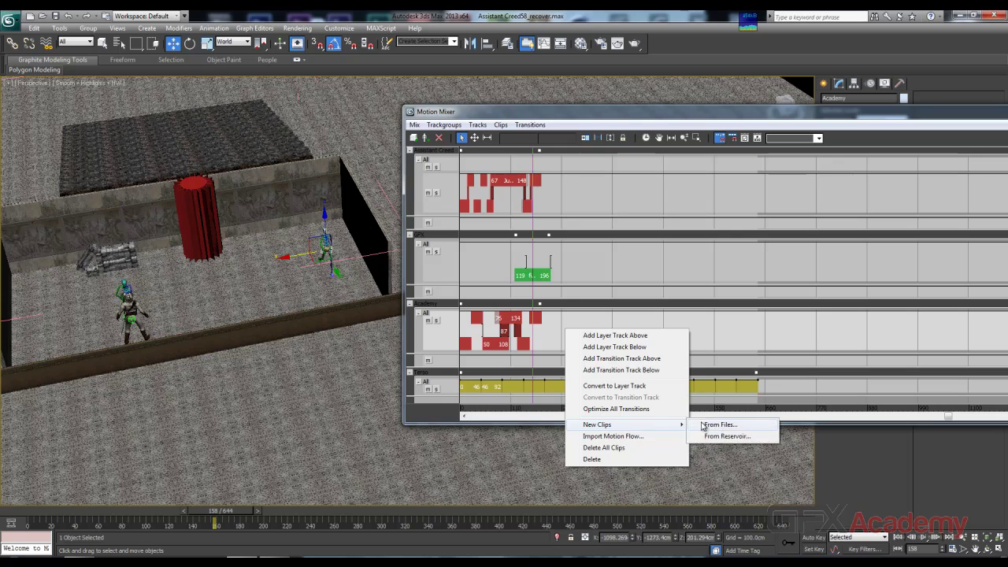
pyautogui.click(708, 425)
pyautogui.click(92, 106)
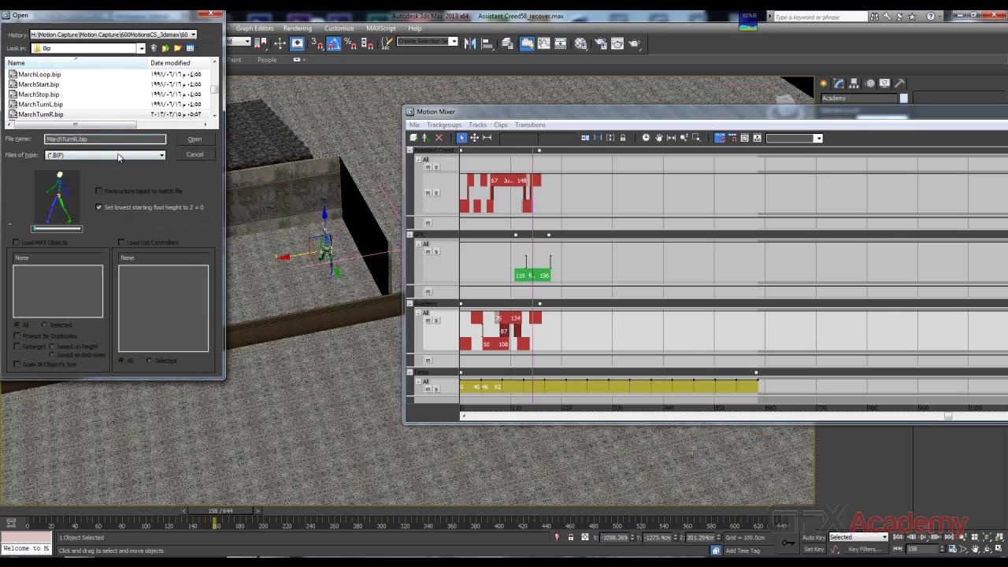
pyautogui.click(56, 104)
pyautogui.click(58, 114)
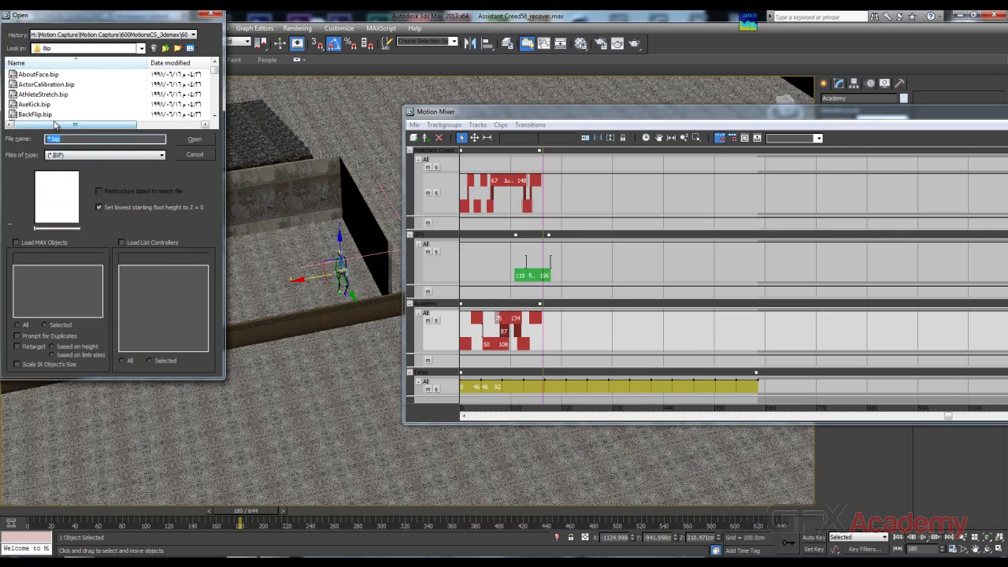
pyautogui.click(92, 104)
pyautogui.scroll(-5, 93, 76)
pyautogui.click(57, 105)
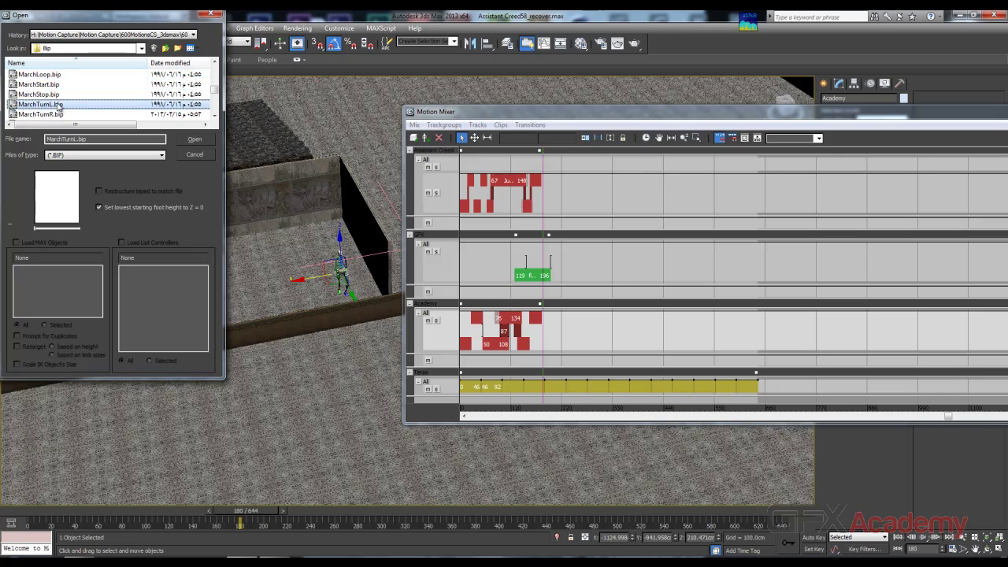
pyautogui.click(204, 139)
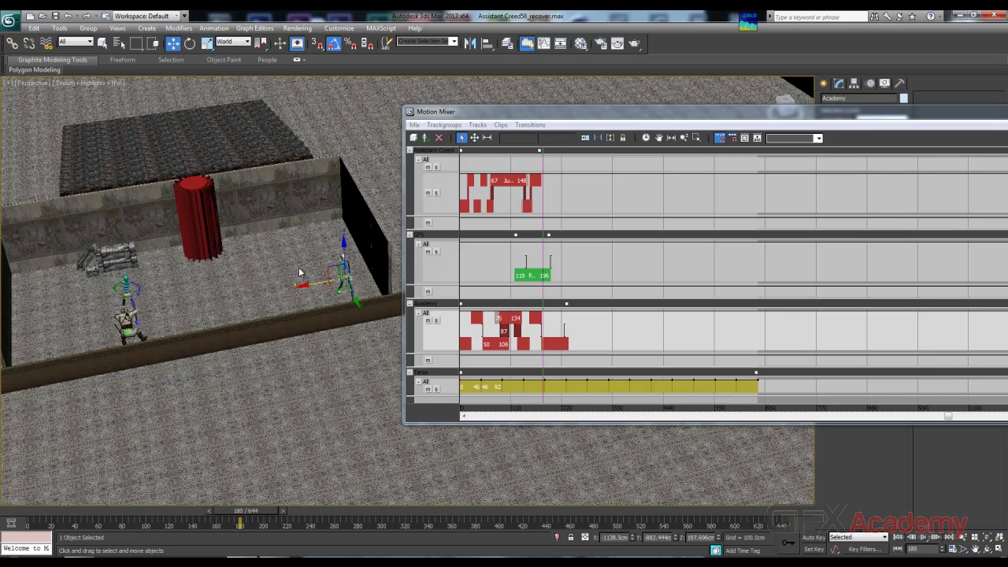
# Step: Inspect the Academy biped up close at frame 180, then scrub to frame 232 to check the added turn
pyautogui.scroll(10, 326, 291)
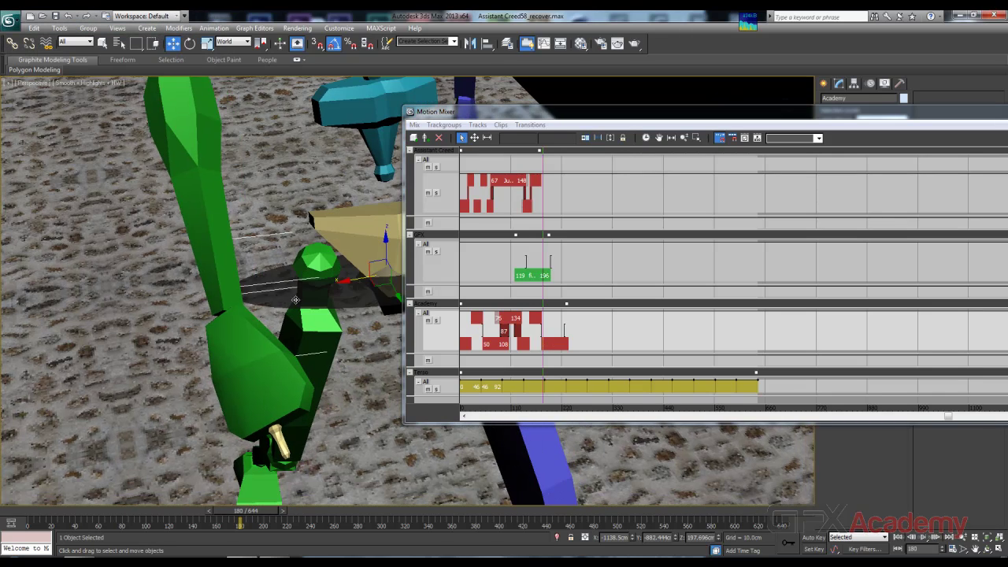
pyautogui.scroll(-10, 311, 295)
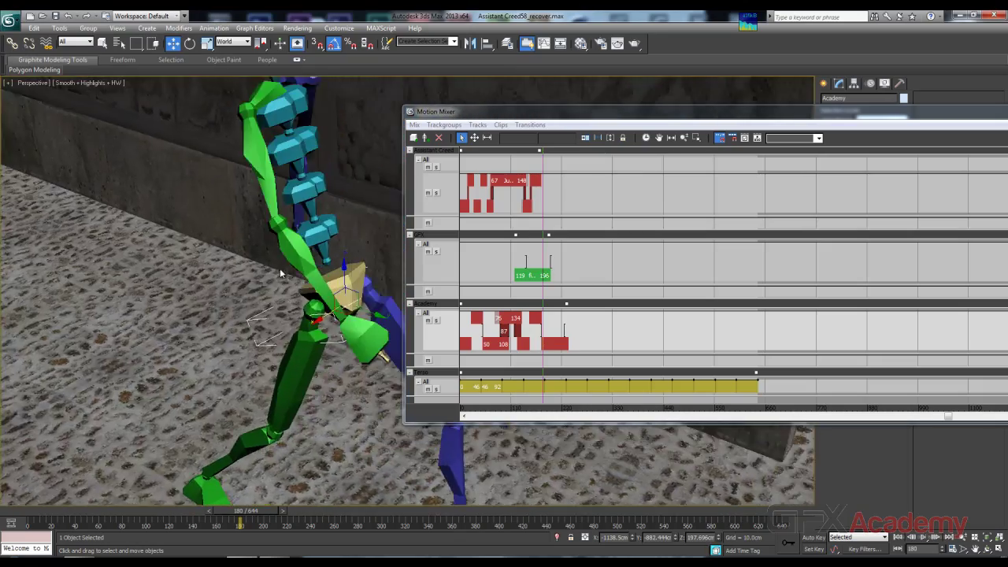
pyautogui.keyDown('alt'); pyautogui.moveTo(293, 276); pyautogui.dragTo(241, 283, button='middle'); pyautogui.keyUp('alt')
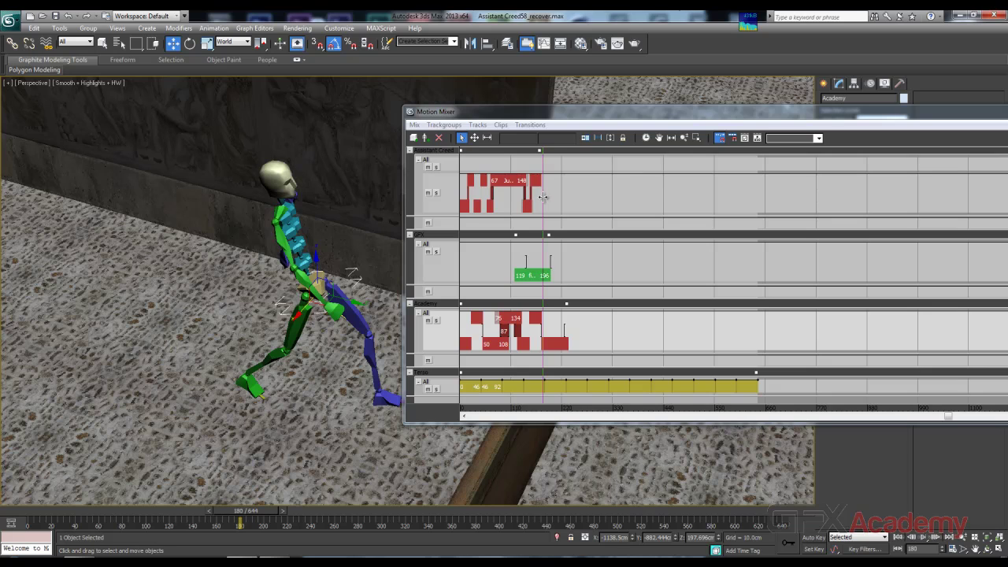
pyautogui.moveTo(543, 197); pyautogui.dragTo(566, 208)
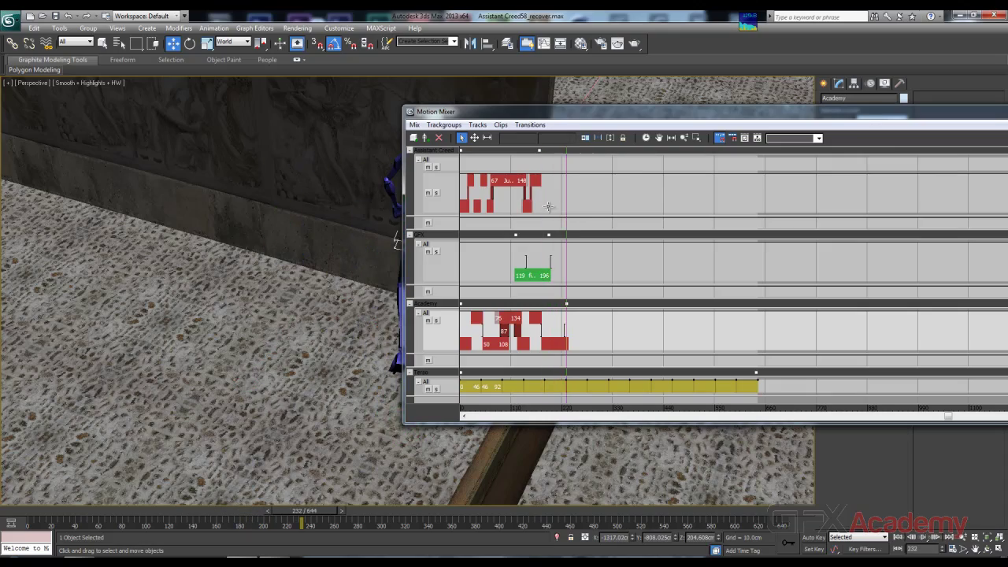
pyautogui.scroll(-3, 344, 218)
pyautogui.keyDown('alt'); pyautogui.moveTo(344, 218); pyautogui.dragTo(185, 242, button='middle'); pyautogui.keyUp('alt')
# Step: Add another MarchTurnL.bip clip from file to the end of the Academy transition track
pyautogui.rightClick(586, 337)
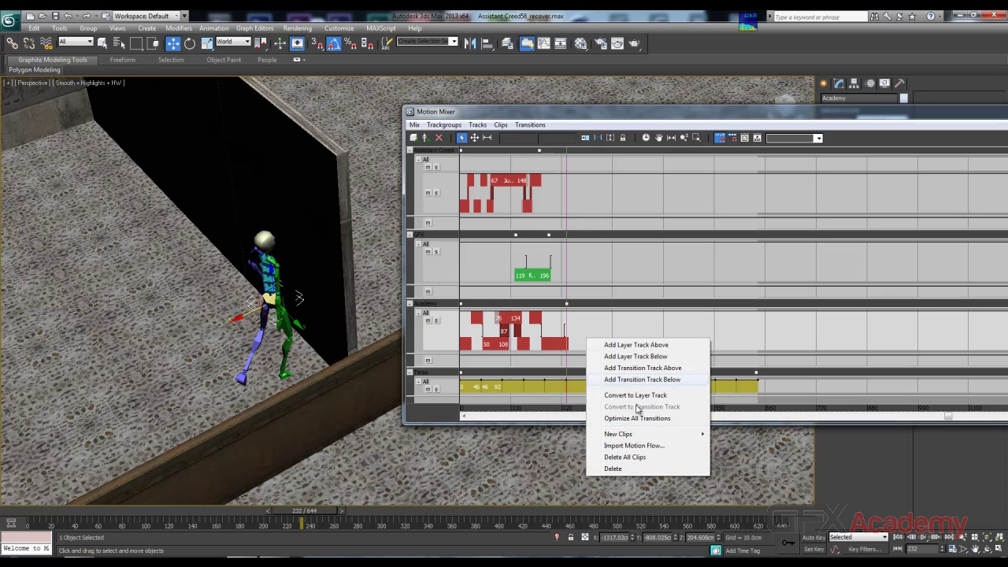
pyautogui.moveTo(693, 434)
pyautogui.click(739, 434)
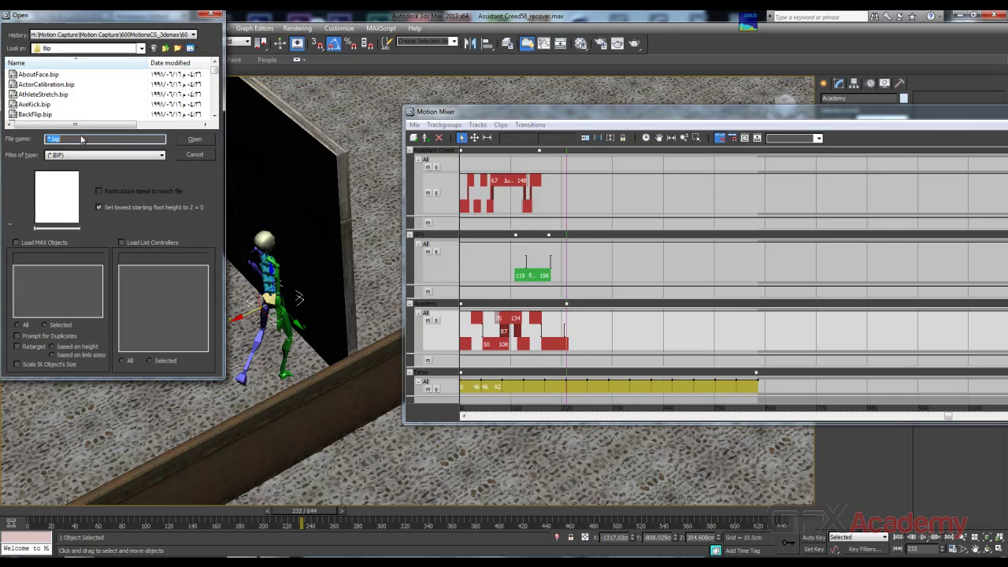
pyautogui.click(77, 104)
pyautogui.press('m')
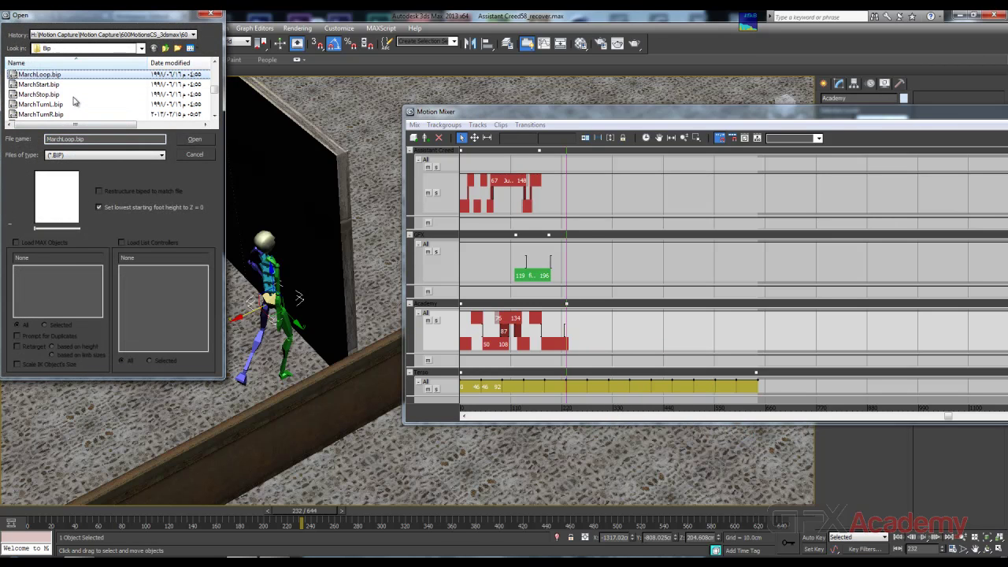
pyautogui.click(49, 105)
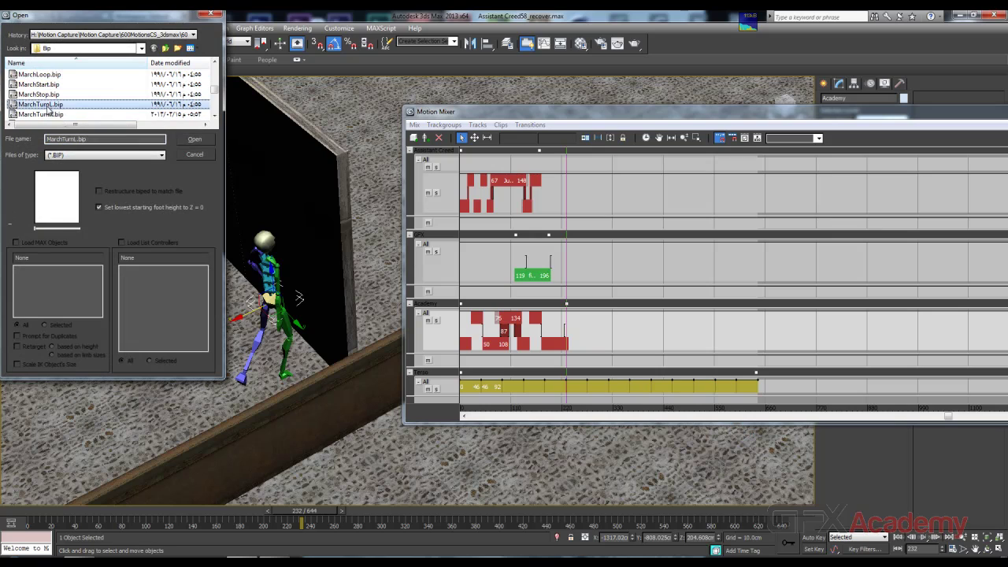
pyautogui.click(194, 140)
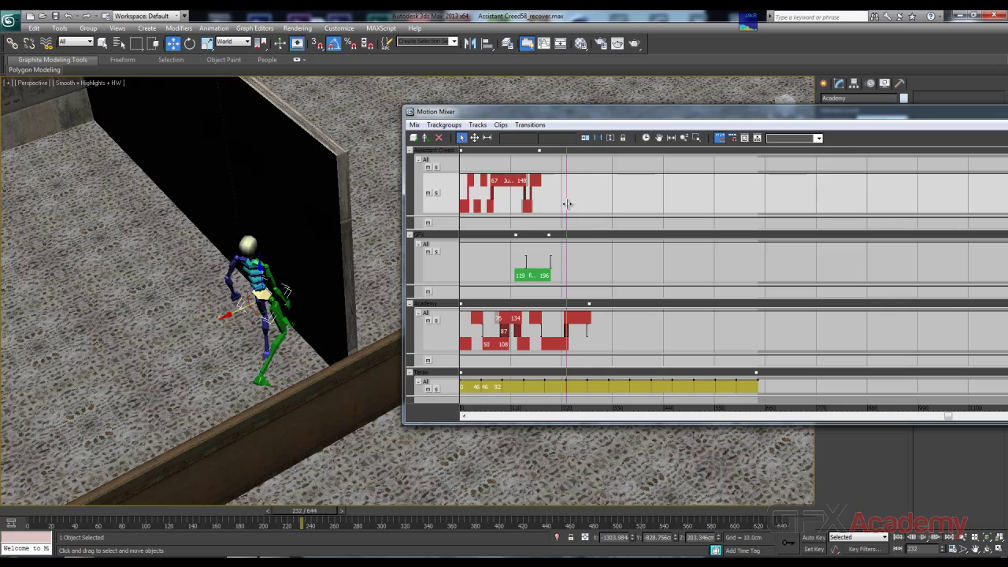
# Step: Scrub back to frame 0 and forward to frame 264 to check the Academy biped's motion through the added turn
pyautogui.moveTo(567, 204)
pyautogui.mouseDown()
pyautogui.moveTo(599, 211)
pyautogui.moveTo(498, 217)
pyautogui.moveTo(555, 217)
pyautogui.mouseUp()
pyautogui.moveTo(170, 261); pyautogui.dragTo(264, 301, button='middle')
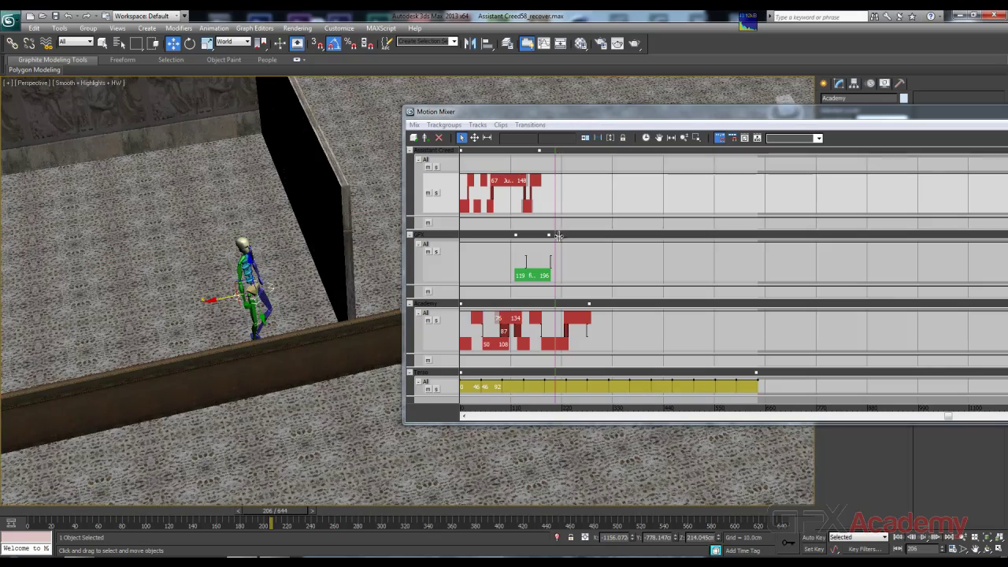
pyautogui.moveTo(555, 192); pyautogui.dragTo(453, 209)
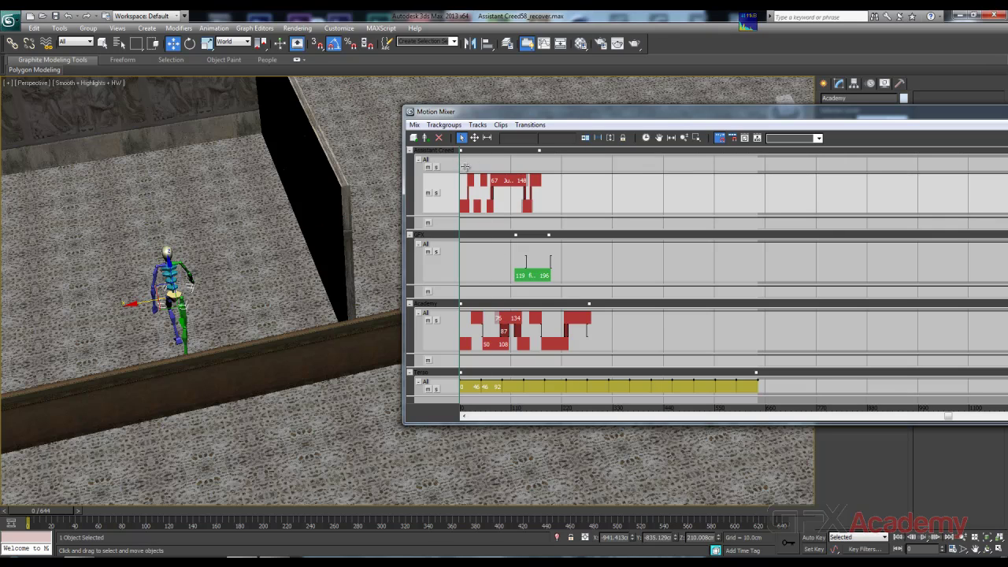
pyautogui.moveTo(455, 166); pyautogui.dragTo(452, 167)
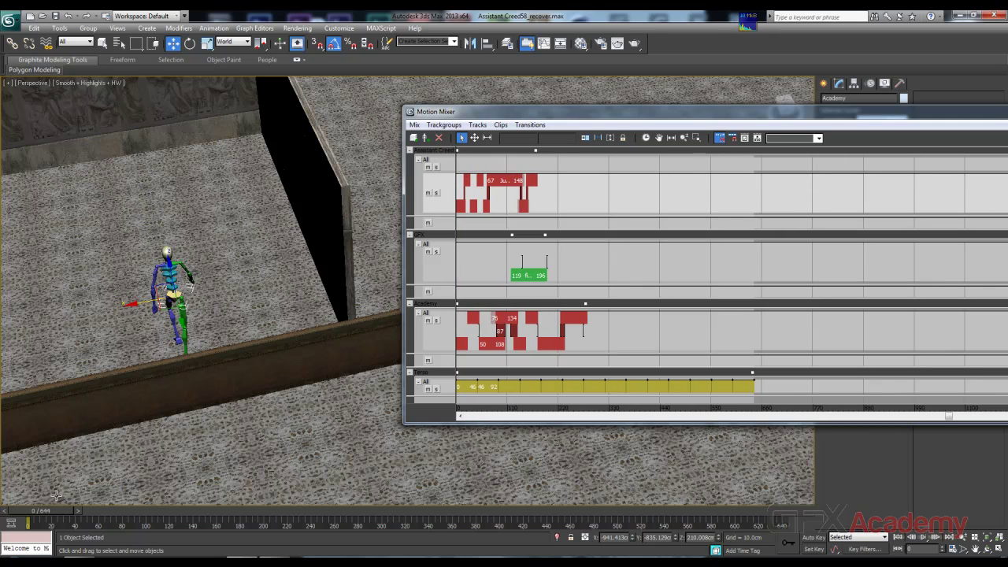
pyautogui.moveTo(52, 513); pyautogui.dragTo(66, 511)
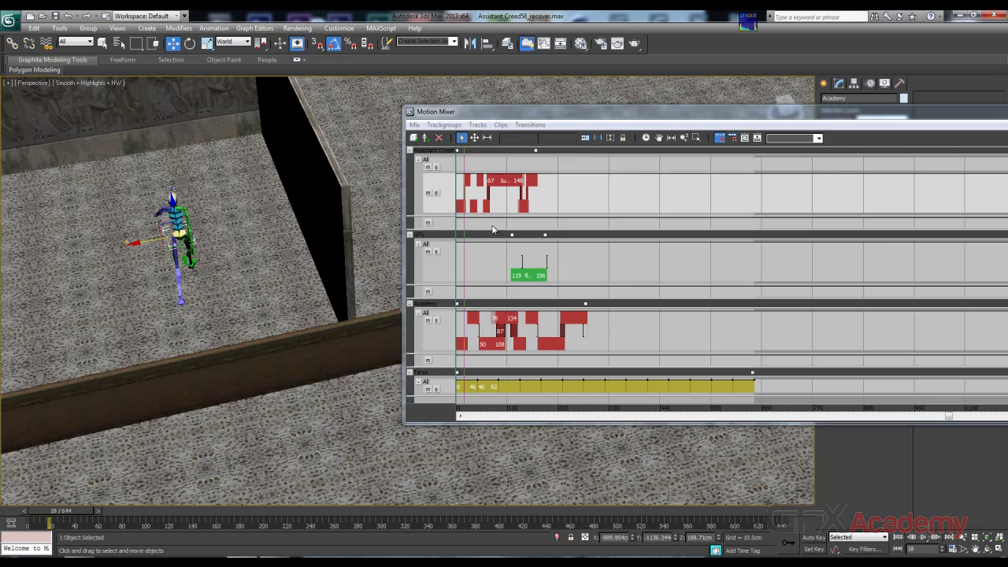
pyautogui.moveTo(465, 252); pyautogui.dragTo(577, 261)
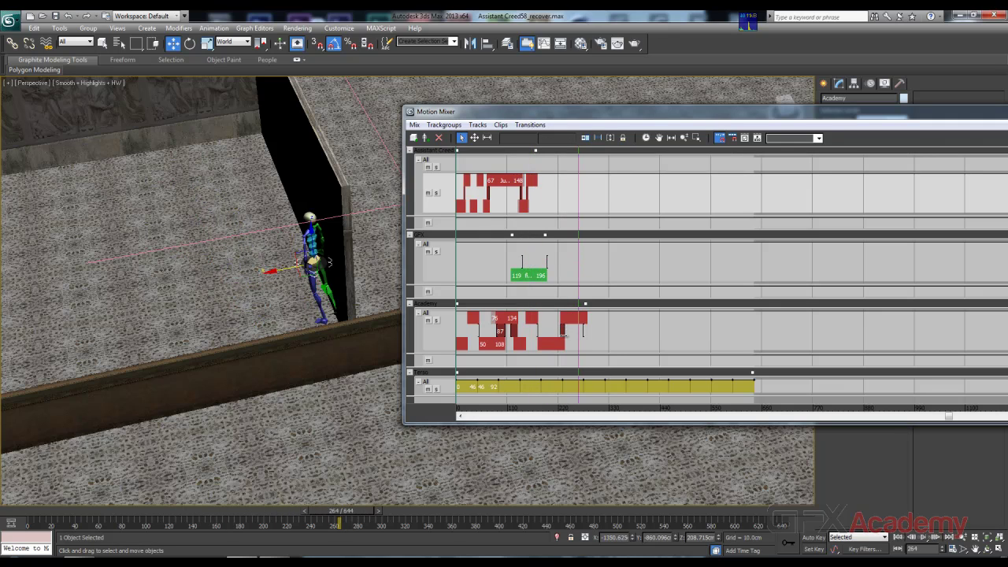
# Step: Optimize the transition between the last two Academy clips by searching the entire clip, and scrub to frame 240 to check it
pyautogui.rightClick(564, 341)
pyautogui.click(592, 353)
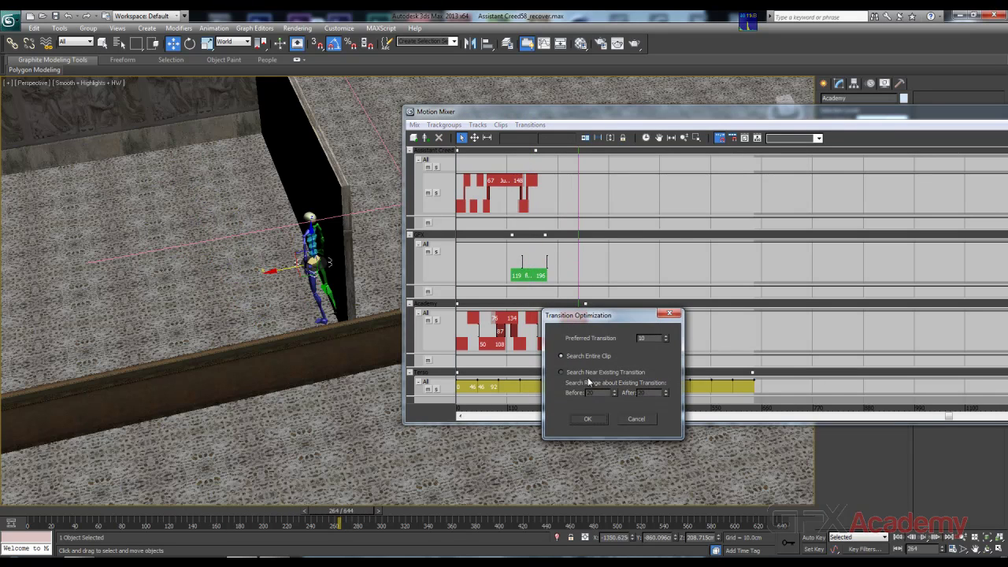
pyautogui.click(587, 418)
pyautogui.moveTo(577, 256)
pyautogui.mouseDown()
pyautogui.moveTo(552, 264)
pyautogui.moveTo(564, 263)
pyautogui.mouseUp()
pyautogui.moveTo(576, 264)
pyautogui.mouseDown()
pyautogui.moveTo(585, 265)
pyautogui.moveTo(553, 260)
pyautogui.moveTo(568, 265)
pyautogui.mouseUp()
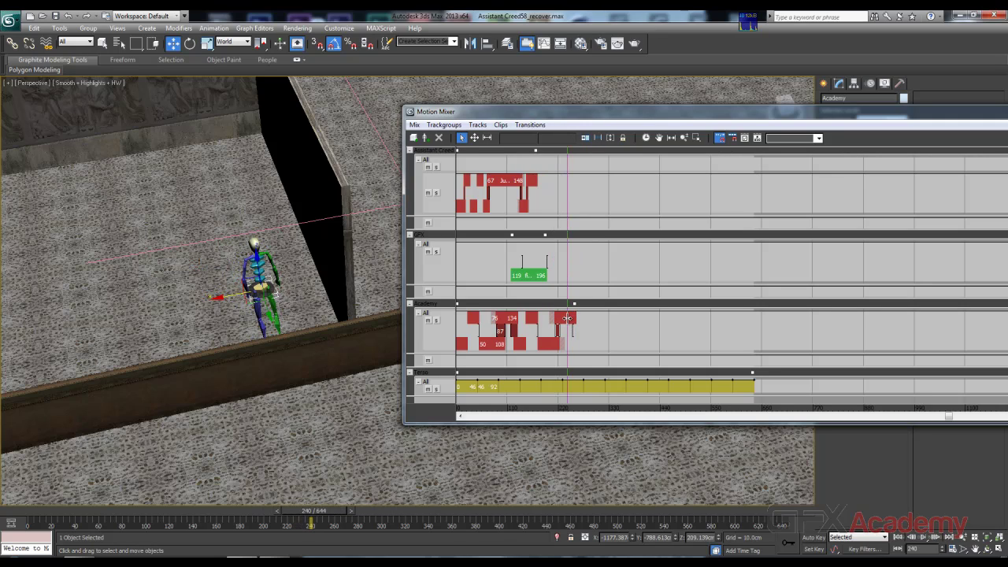
# Step: Show the clips' trimmed portions and trim the end of the last Academy march-turn clip to frame 240
pyautogui.click(585, 137)
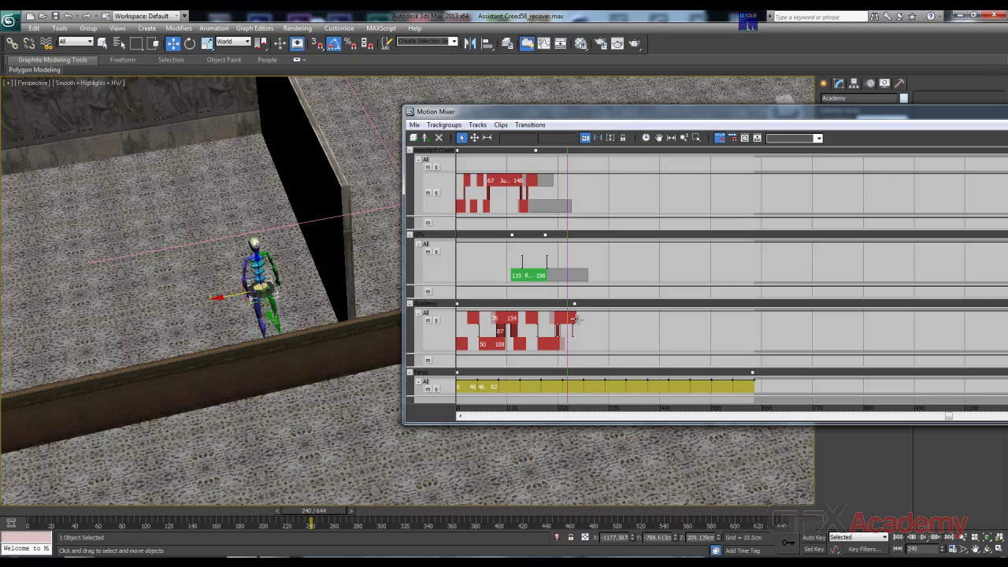
pyautogui.scroll(4, 587, 328)
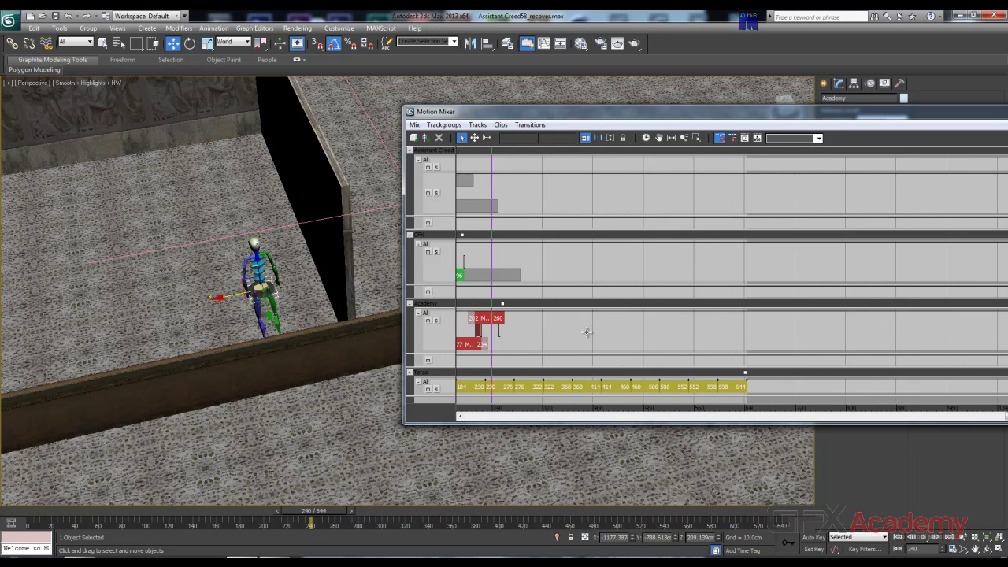
pyautogui.scroll(3, 576, 334)
pyautogui.moveTo(533, 334); pyautogui.dragTo(608, 330, button='middle')
pyautogui.scroll(2, 607, 331)
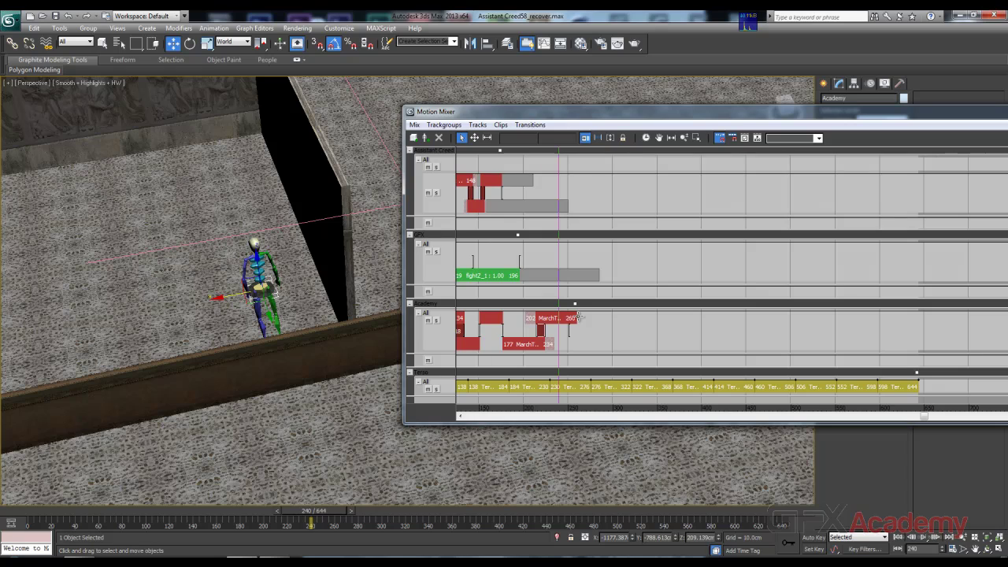
pyautogui.moveTo(578, 317); pyautogui.dragTo(574, 321)
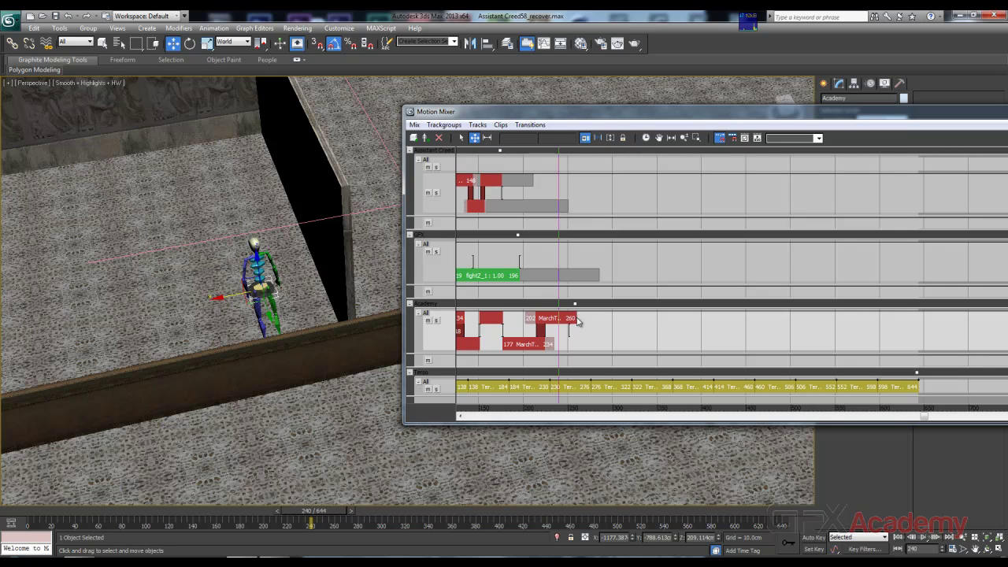
pyautogui.moveTo(578, 319); pyautogui.dragTo(565, 318)
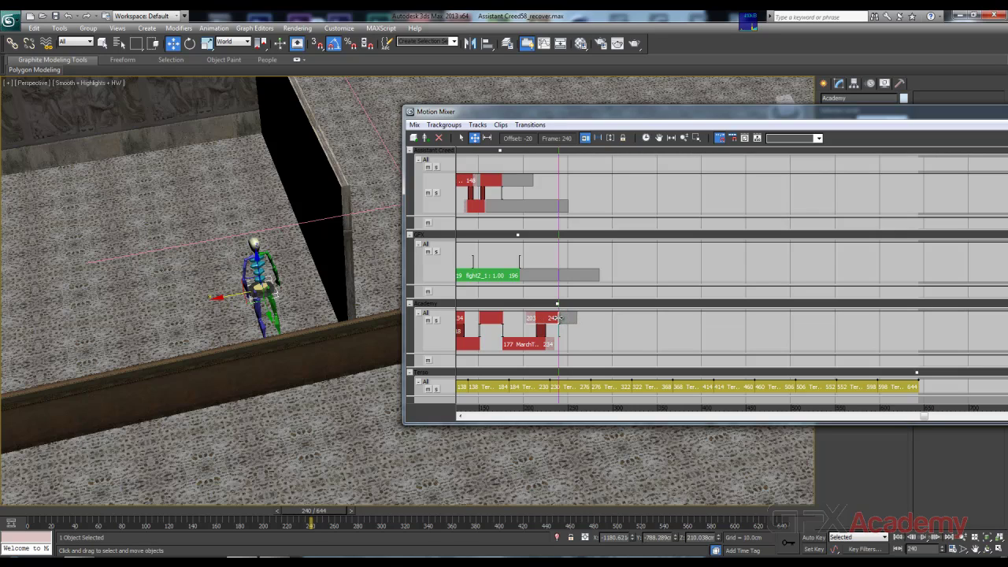
pyautogui.moveTo(557, 318); pyautogui.dragTo(557, 318)
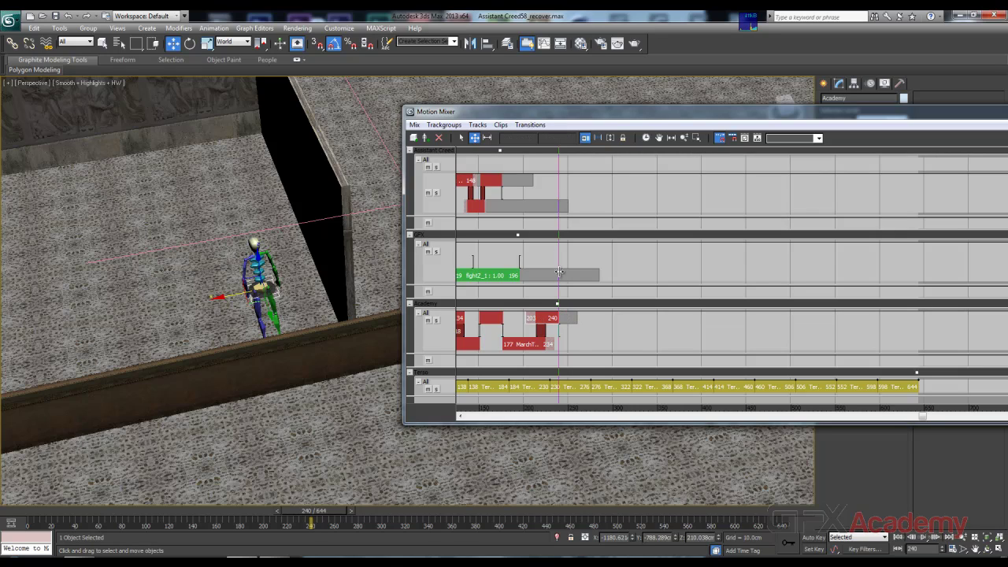
# Step: Scrub to frames 95 and 160 and examine the Academy biped's position relative to the other characters from an orbited wider view
pyautogui.moveTo(559, 259); pyautogui.dragTo(430, 266)
pyautogui.moveTo(540, 269); pyautogui.dragTo(644, 274, button='middle')
pyautogui.moveTo(520, 263); pyautogui.dragTo(502, 272, button='middle')
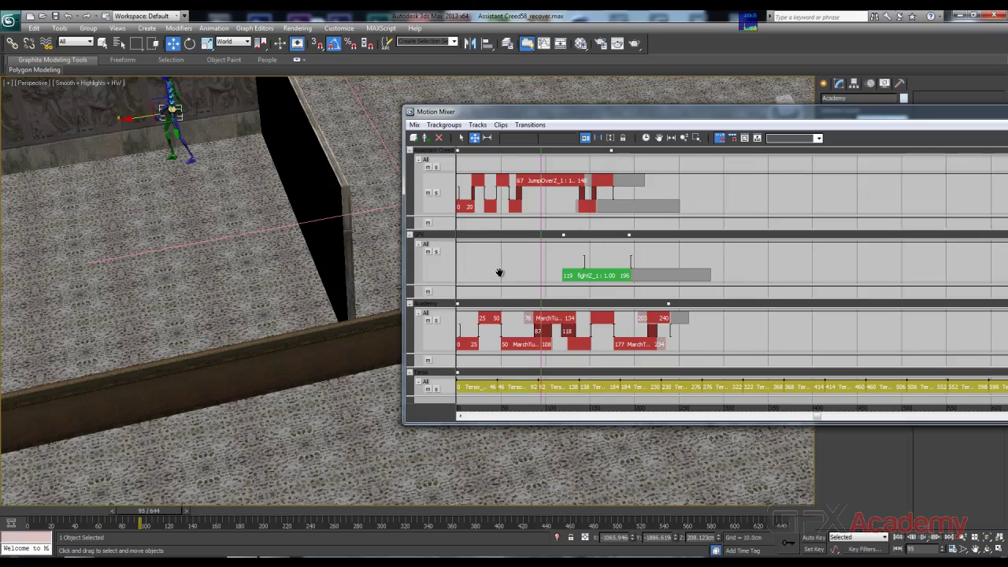
pyautogui.moveTo(161, 273); pyautogui.dragTo(362, 253, button='middle')
pyautogui.scroll(-3, 317, 259)
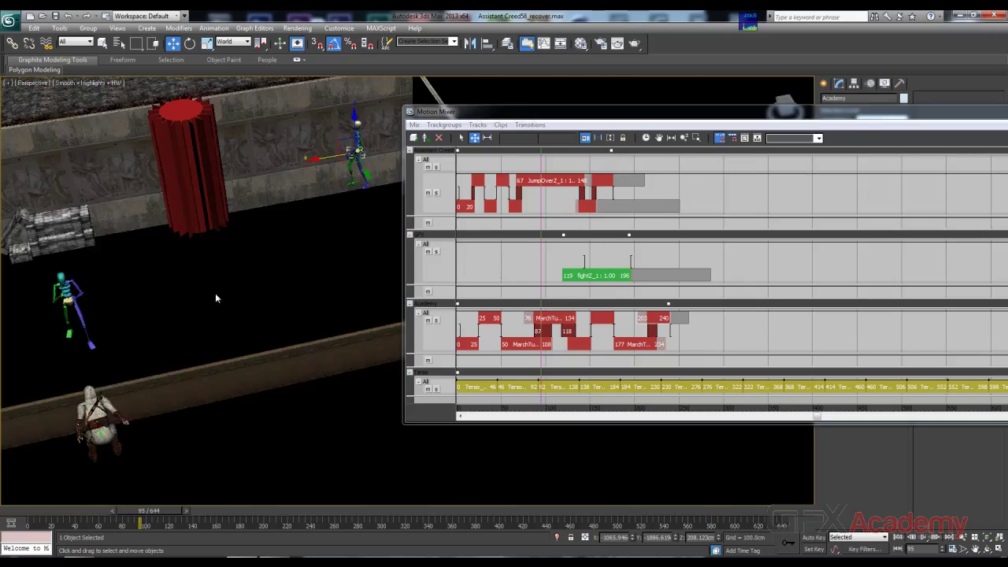
pyautogui.keyDown('alt'); pyautogui.moveTo(215, 295); pyautogui.dragTo(207, 216, button='middle'); pyautogui.keyUp('alt')
pyautogui.keyDown('alt'); pyautogui.moveTo(251, 299); pyautogui.dragTo(305, 460, button='middle'); pyautogui.keyUp('alt')
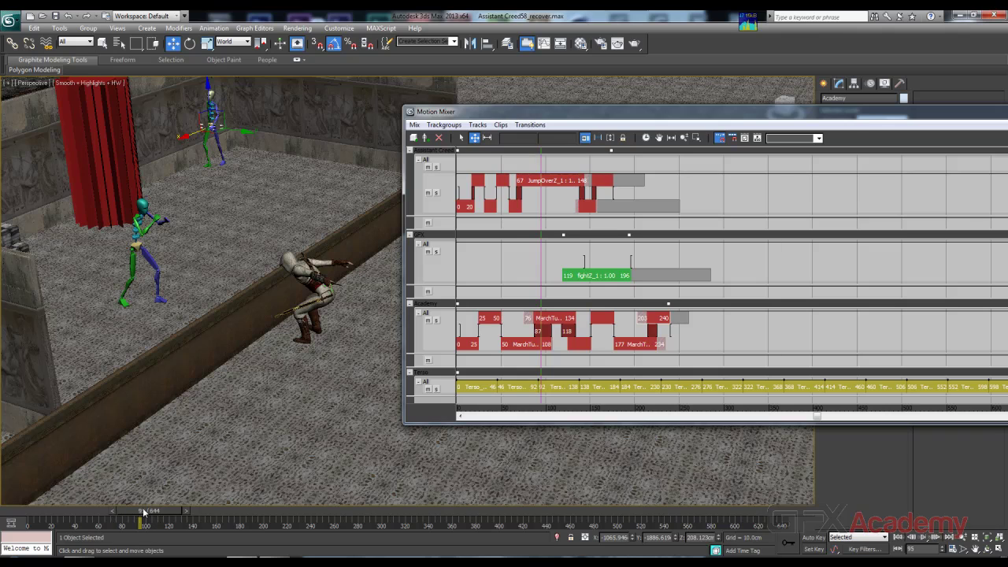
pyautogui.moveTo(143, 507); pyautogui.dragTo(218, 510)
pyautogui.press('w')
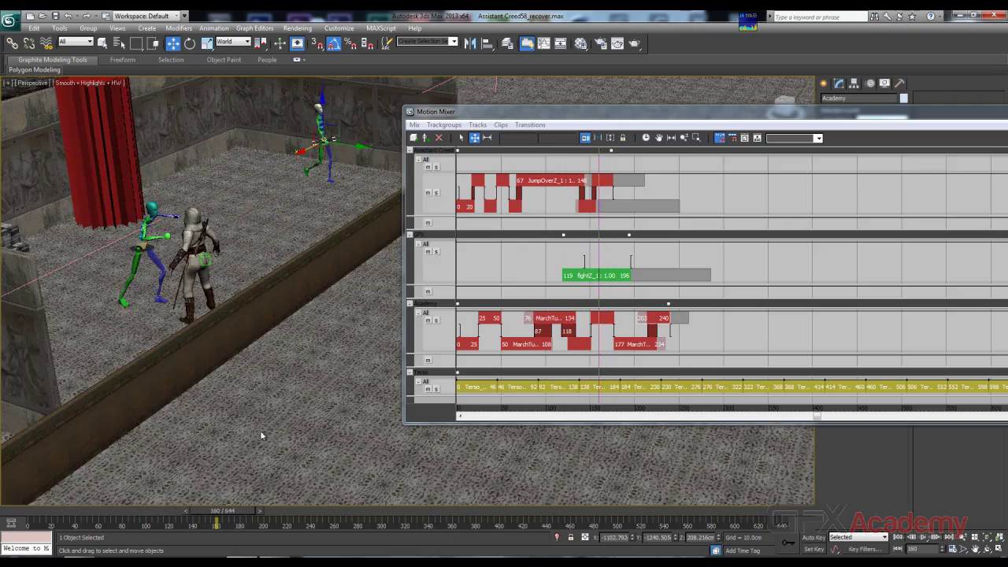
# Step: Reposition the Motion Mixer window so the fighting characters stay in view beside it
pyautogui.keyDown('alt'); pyautogui.moveTo(261, 436); pyautogui.dragTo(355, 391, button='middle'); pyautogui.keyUp('alt')
pyautogui.scroll(3, 356, 391)
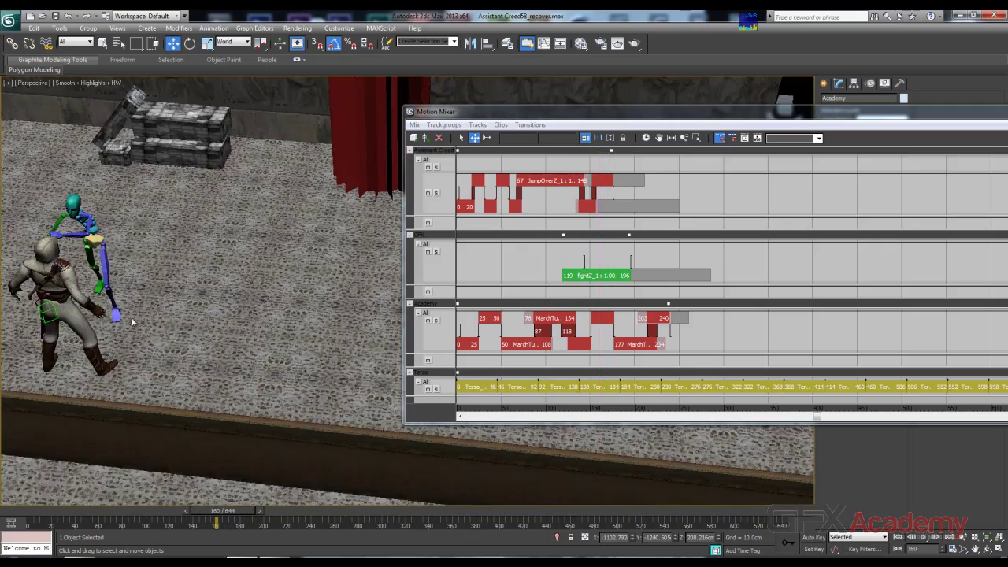
pyautogui.keyDown('alt'); pyautogui.moveTo(132, 321); pyautogui.dragTo(244, 235, button='middle'); pyautogui.keyUp('alt')
pyautogui.scroll(-5, 244, 235)
pyautogui.keyDown('alt'); pyautogui.moveTo(304, 346); pyautogui.dragTo(351, 379, button='middle'); pyautogui.keyUp('alt')
pyautogui.moveTo(473, 114); pyautogui.dragTo(245, 112)
pyautogui.moveTo(174, 119); pyautogui.dragTo(354, 135)
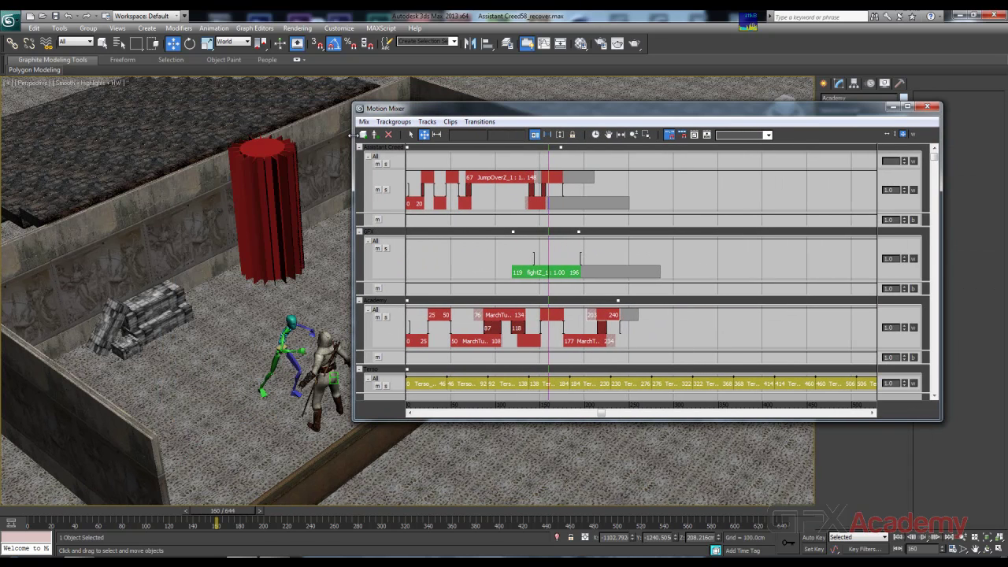
pyautogui.moveTo(324, 346); pyautogui.dragTo(211, 278, button='middle')
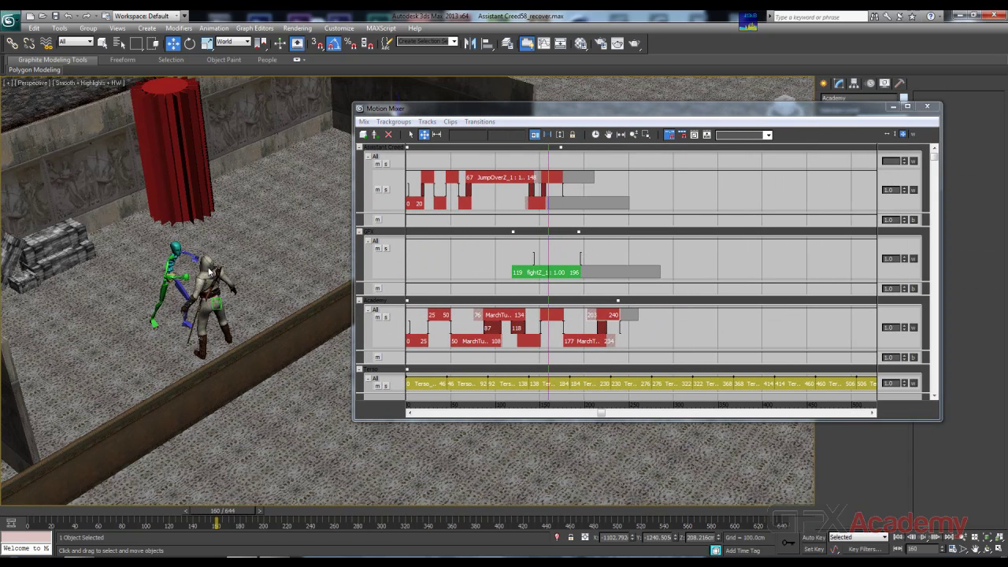
# Step: Select the hooded character and scrub through its fight reaction between frames 160 and 181, stopping at frame 178
pyautogui.click(210, 272)
pyautogui.scroll(5, 260, 265)
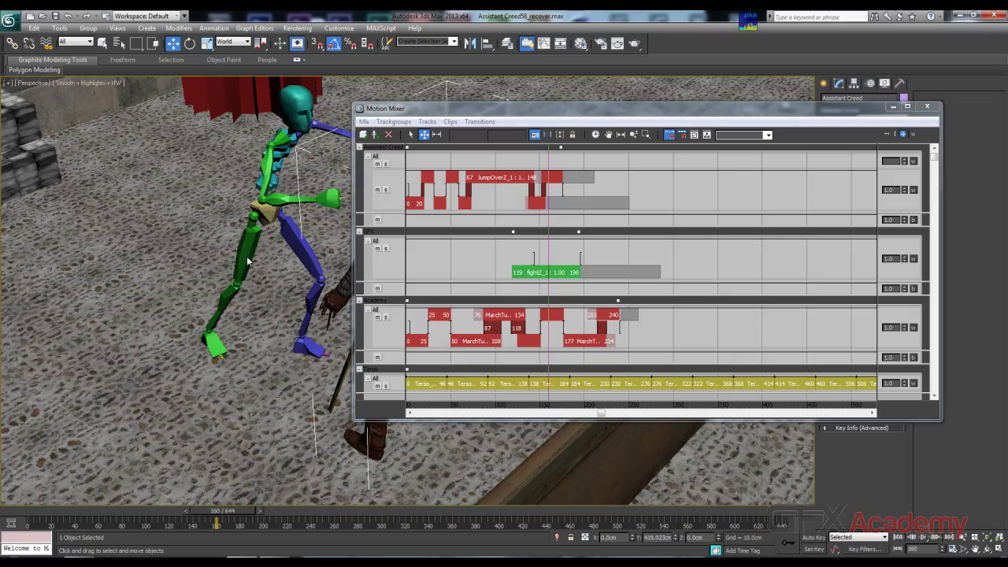
pyautogui.keyDown('alt'); pyautogui.moveTo(237, 257); pyautogui.dragTo(223, 346, button='middle'); pyautogui.keyUp('alt')
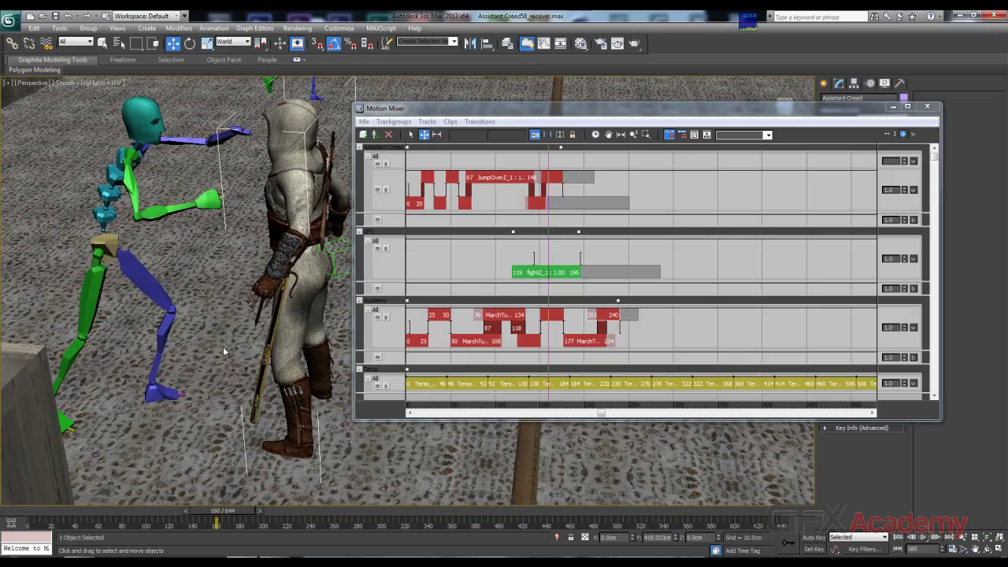
pyautogui.moveTo(225, 514); pyautogui.dragTo(245, 504)
pyautogui.press('w')
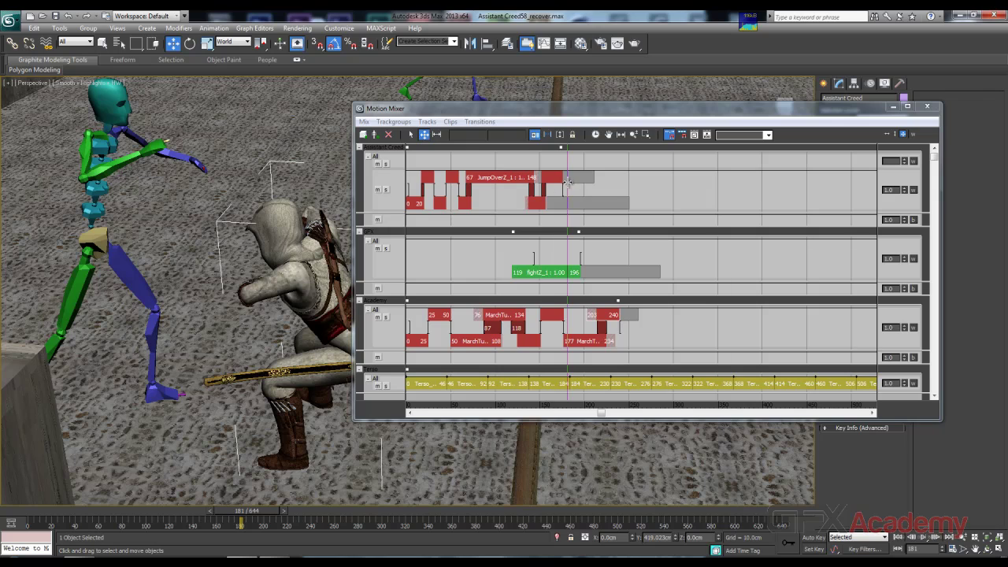
pyautogui.moveTo(567, 187)
pyautogui.mouseDown()
pyautogui.moveTo(487, 189)
pyautogui.moveTo(556, 192)
pyautogui.mouseUp()
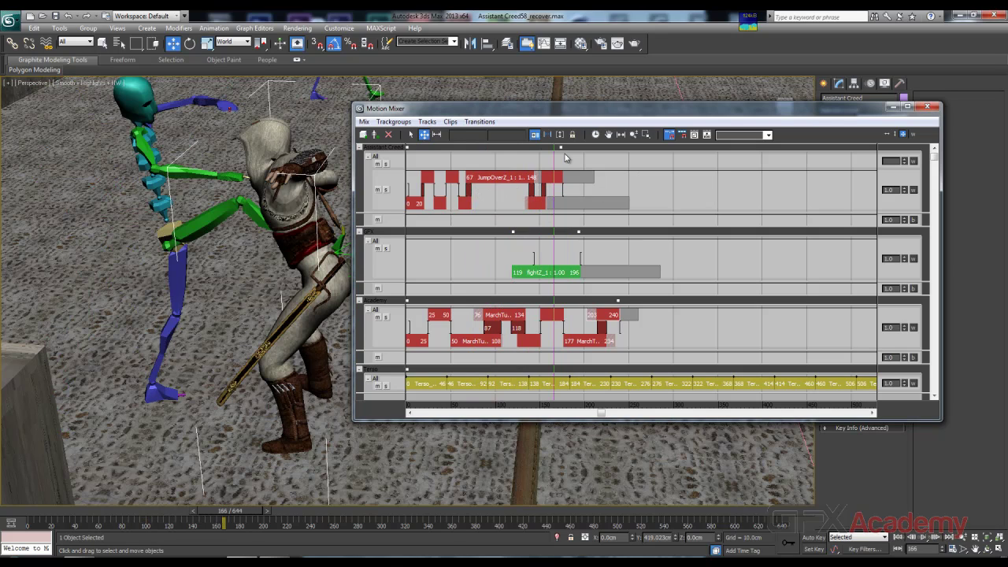
pyautogui.moveTo(553, 159); pyautogui.dragTo(564, 165)
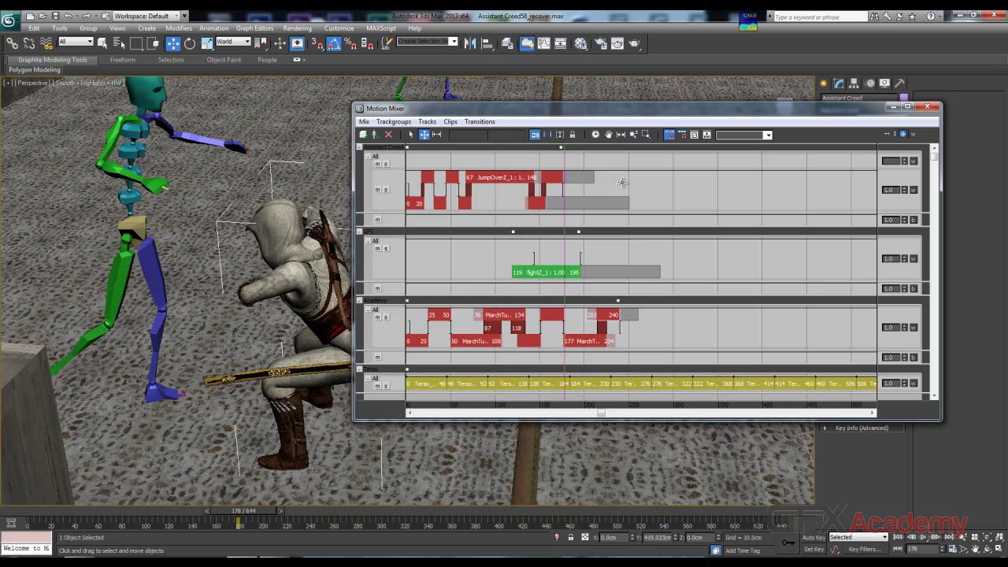
# Step: Add ChairStand.bip from the Bip motion folder as a new clip on the hooded character's transition track
pyautogui.rightClick(662, 182)
pyautogui.moveTo(696, 281)
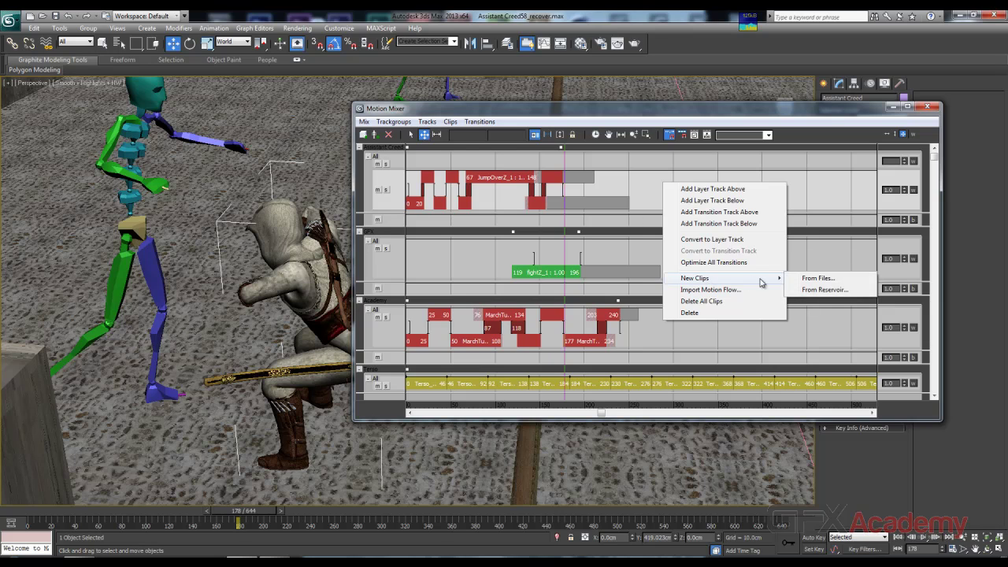
pyautogui.click(816, 278)
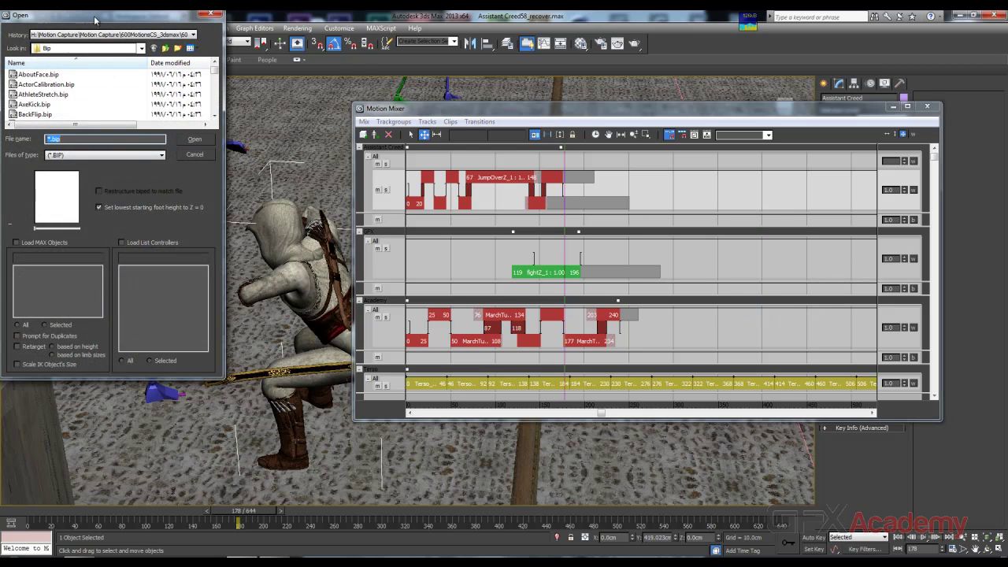
pyautogui.moveTo(95, 20); pyautogui.dragTo(579, 135)
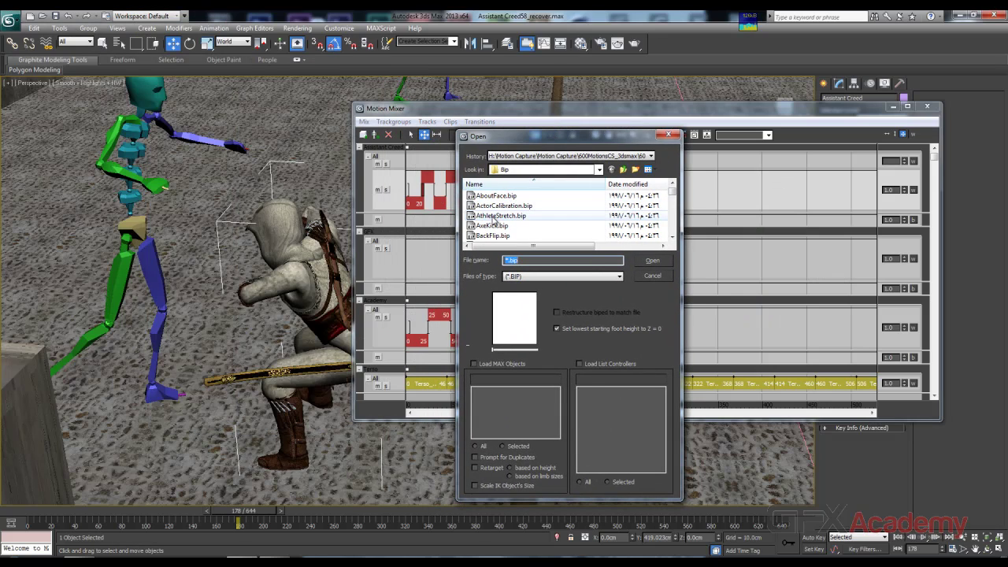
pyautogui.click(494, 216)
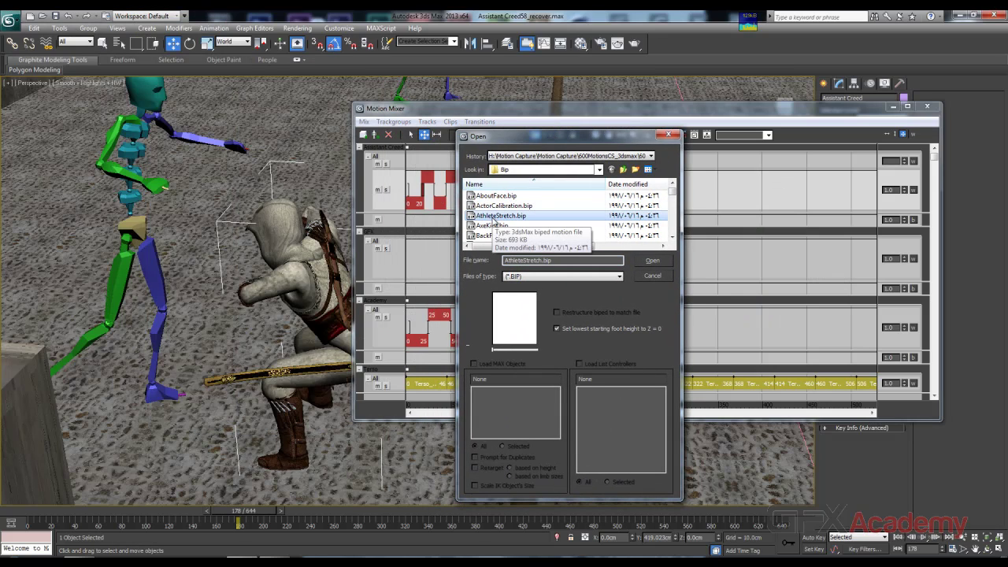
pyautogui.press('s')
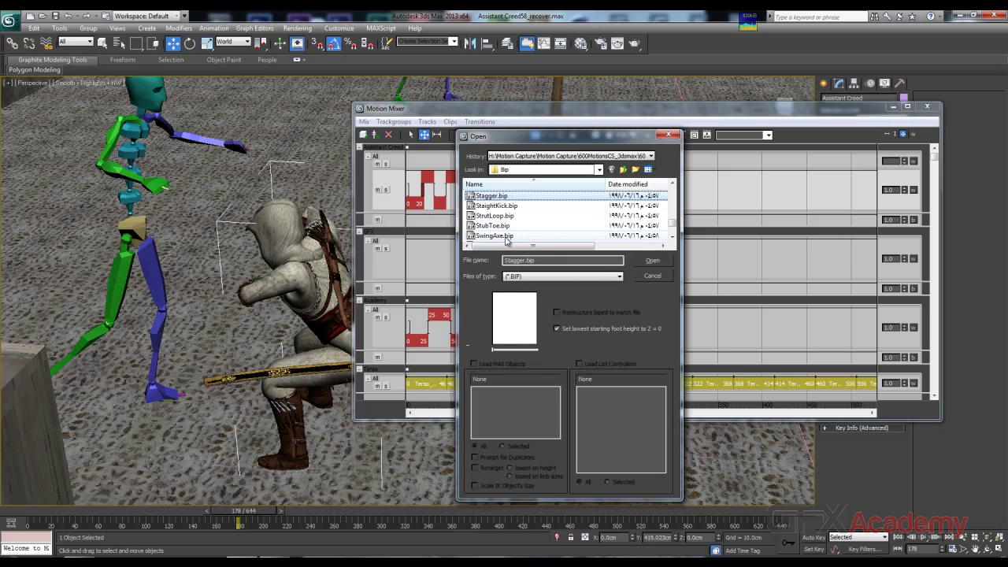
pyautogui.click(533, 236)
pyautogui.press('Down')
pyautogui.press('Down')
pyautogui.press('Down')
pyautogui.press('Down')
pyautogui.press('Down')
pyautogui.press('Down')
pyautogui.press('Down')
pyautogui.press('Down')
pyautogui.press('Down')
pyautogui.press('Down')
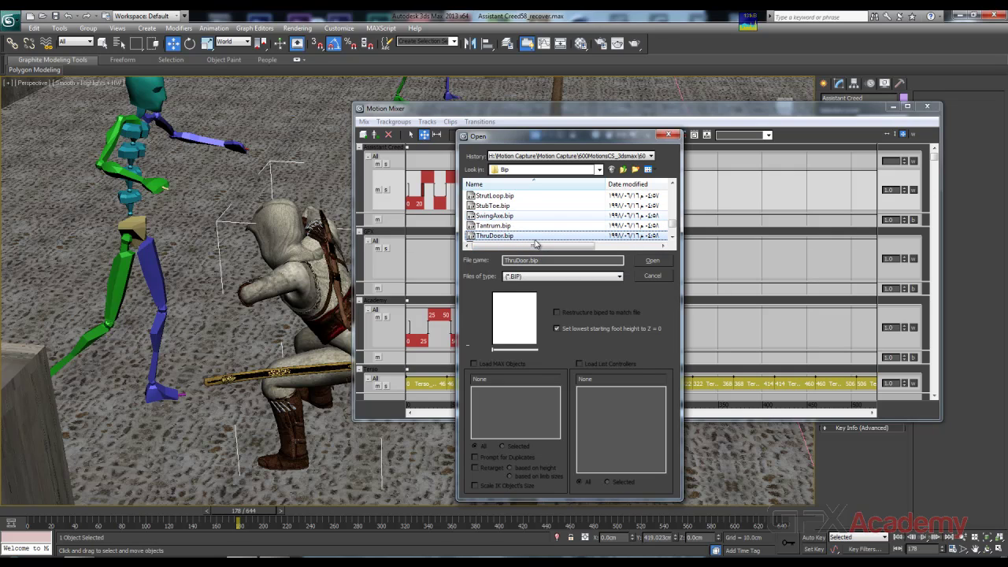
pyautogui.scroll(15, 526, 233)
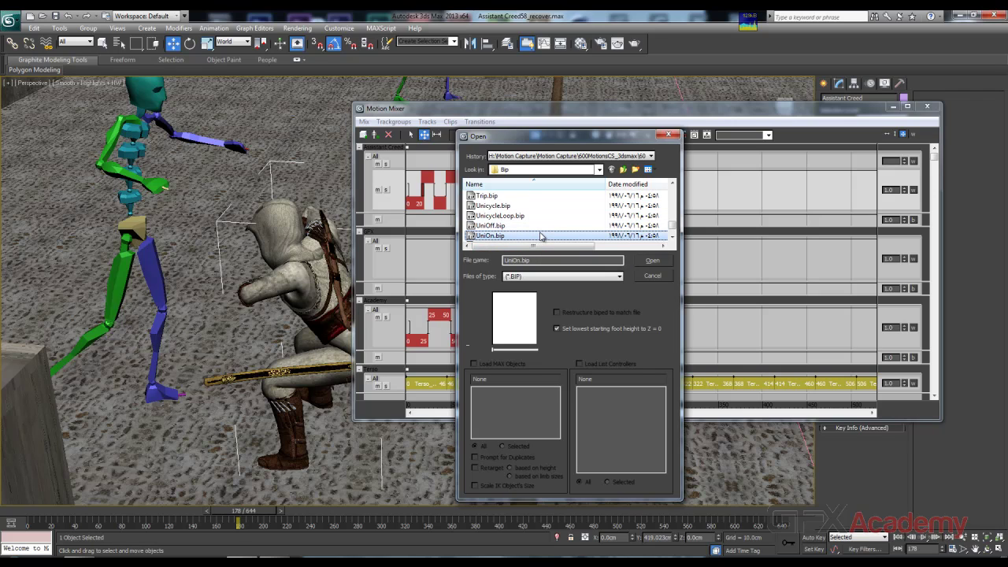
pyautogui.click(510, 225)
pyautogui.click(508, 218)
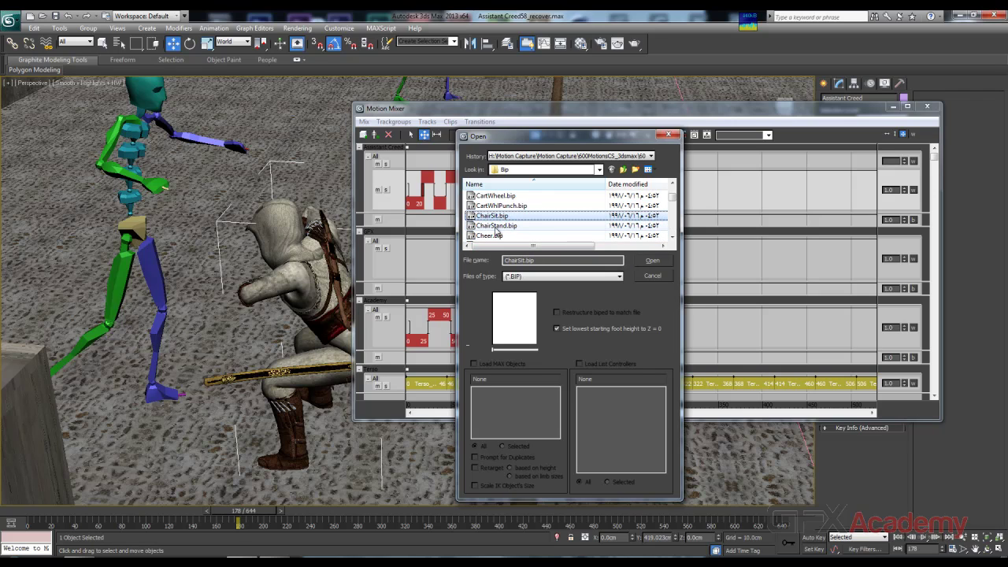
pyautogui.click(496, 228)
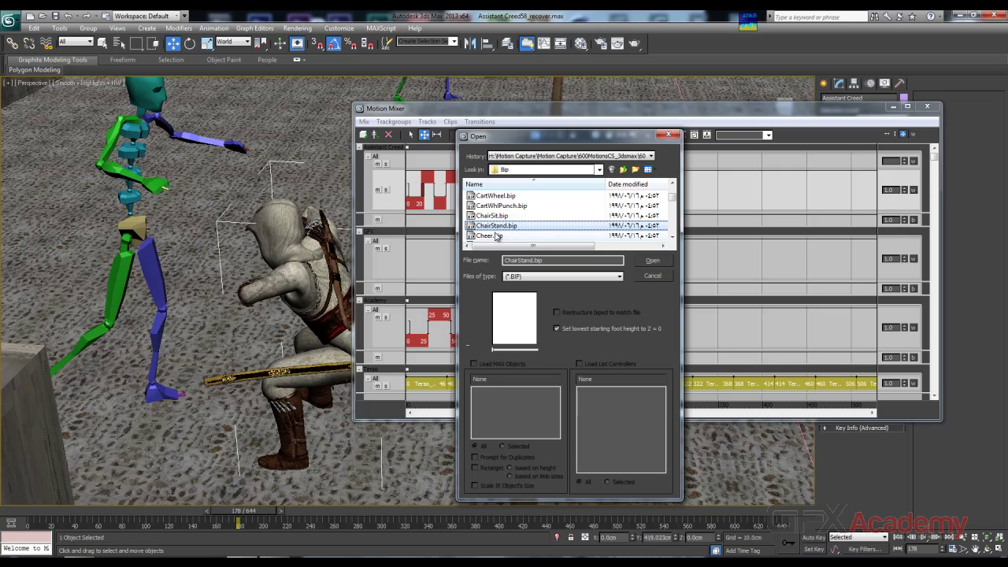
pyautogui.click(494, 235)
pyautogui.click(496, 226)
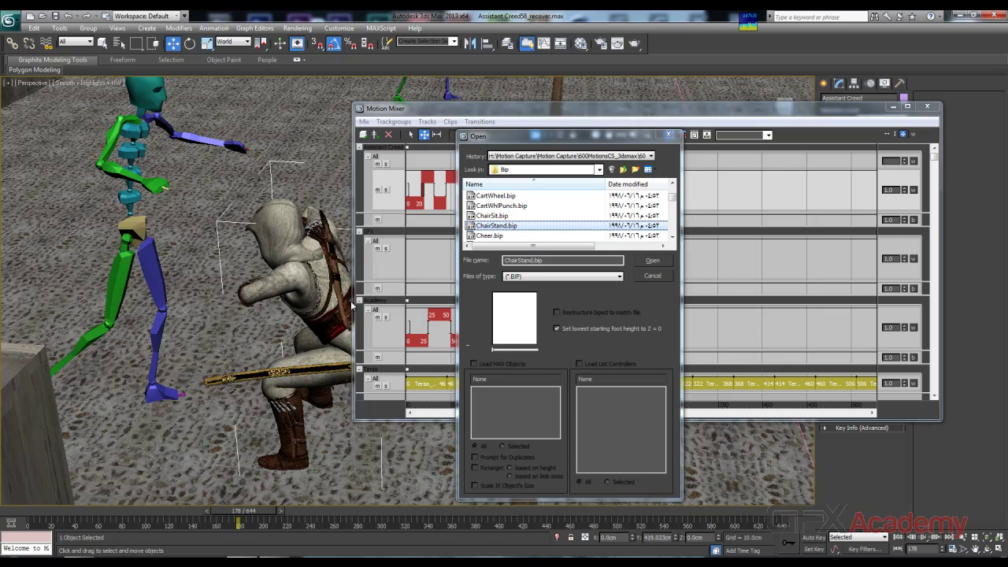
pyautogui.click(495, 235)
pyautogui.click(503, 226)
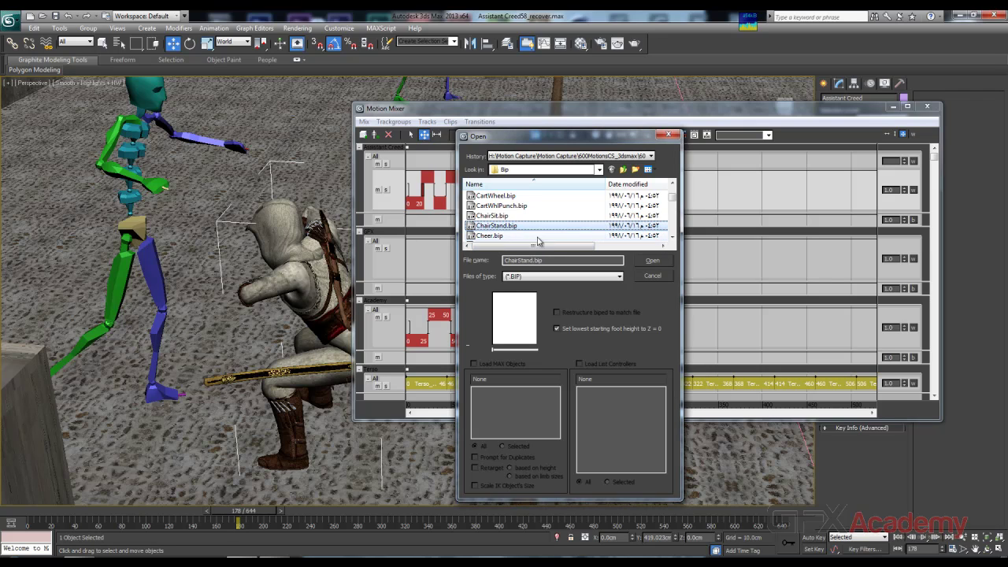
pyautogui.click(652, 262)
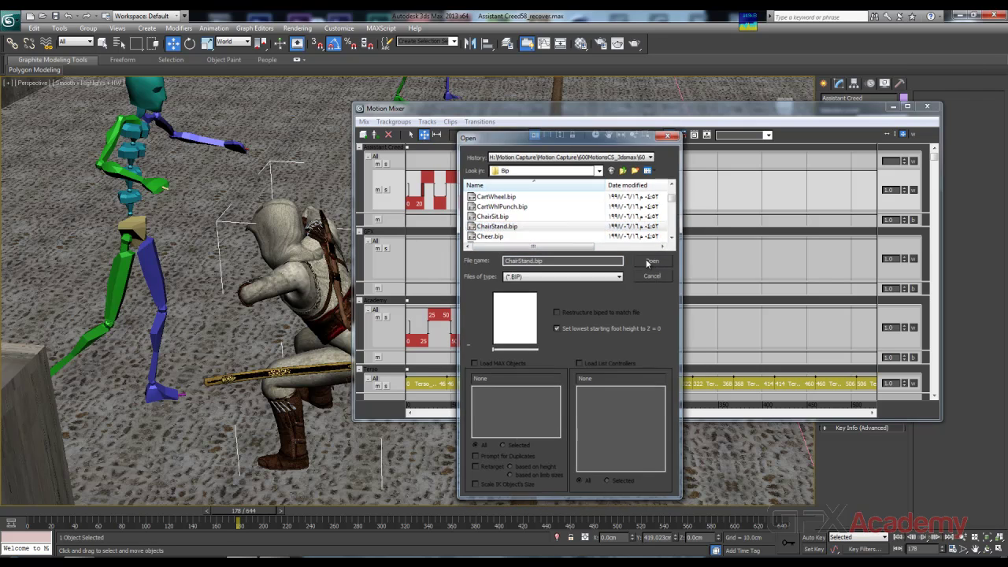
pyautogui.click(95, 143)
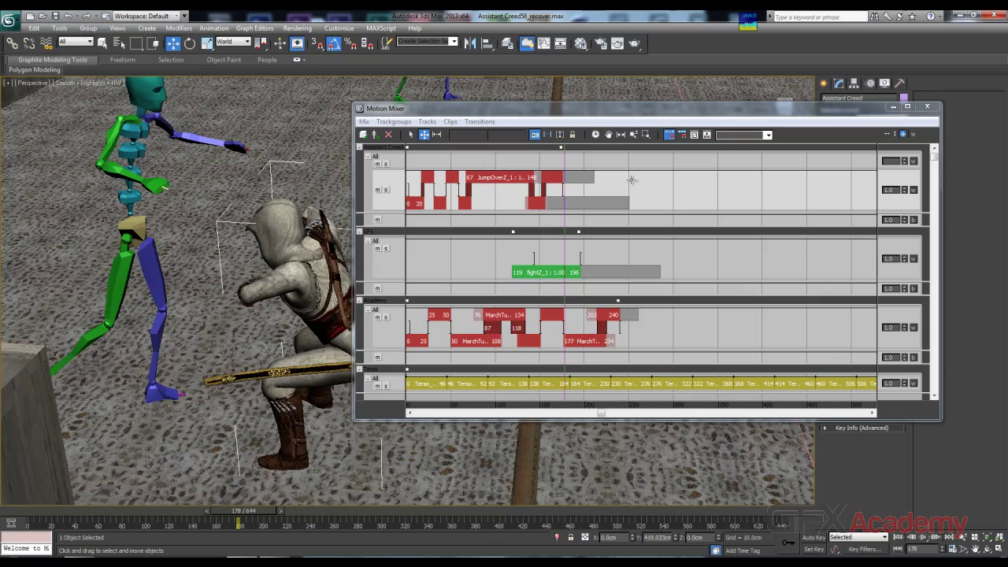
# Step: Trim the start of the ChairStand clip to frame 219 and shift the clip earlier to start at frame 171
pyautogui.moveTo(281, 263); pyautogui.dragTo(160, 221, button='middle')
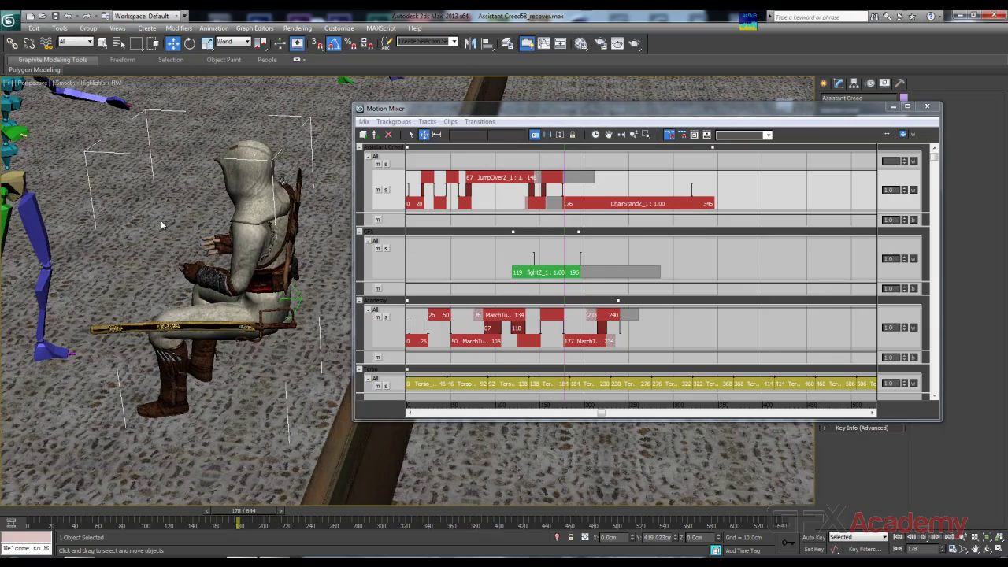
pyautogui.keyDown('alt'); pyautogui.moveTo(230, 242); pyautogui.dragTo(234, 238, button='middle'); pyautogui.keyUp('alt')
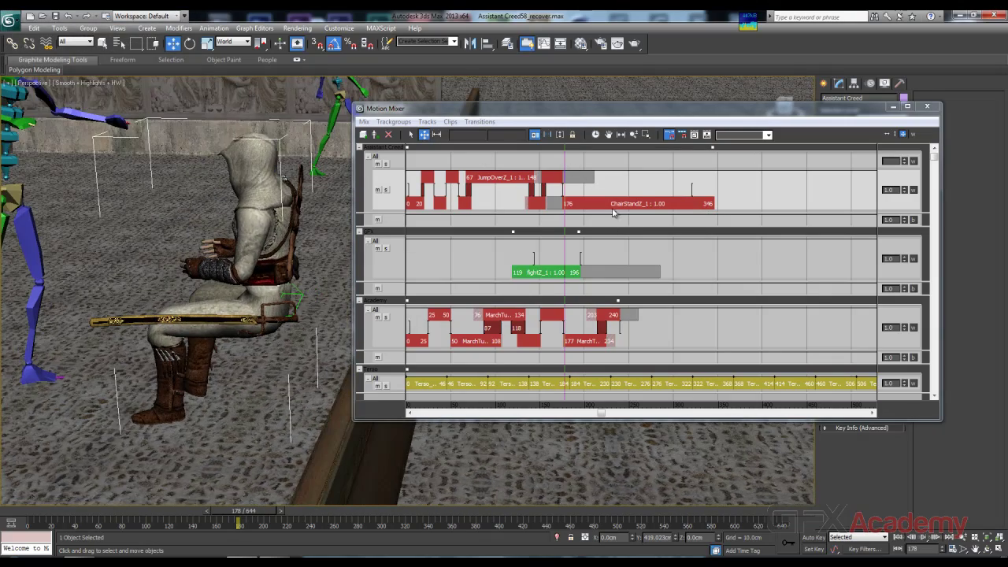
pyautogui.moveTo(564, 156); pyautogui.dragTo(602, 173)
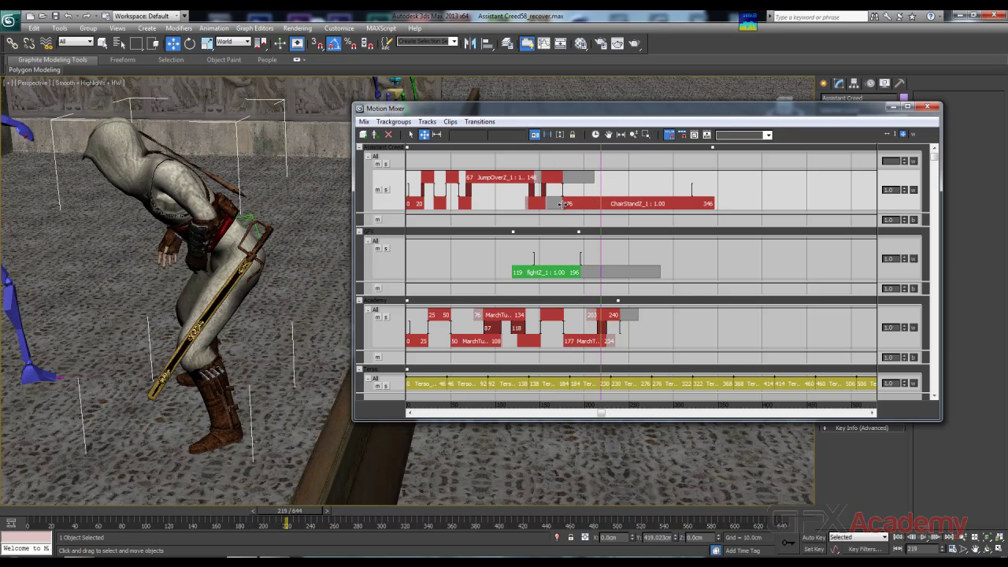
pyautogui.moveTo(562, 204); pyautogui.dragTo(590, 204)
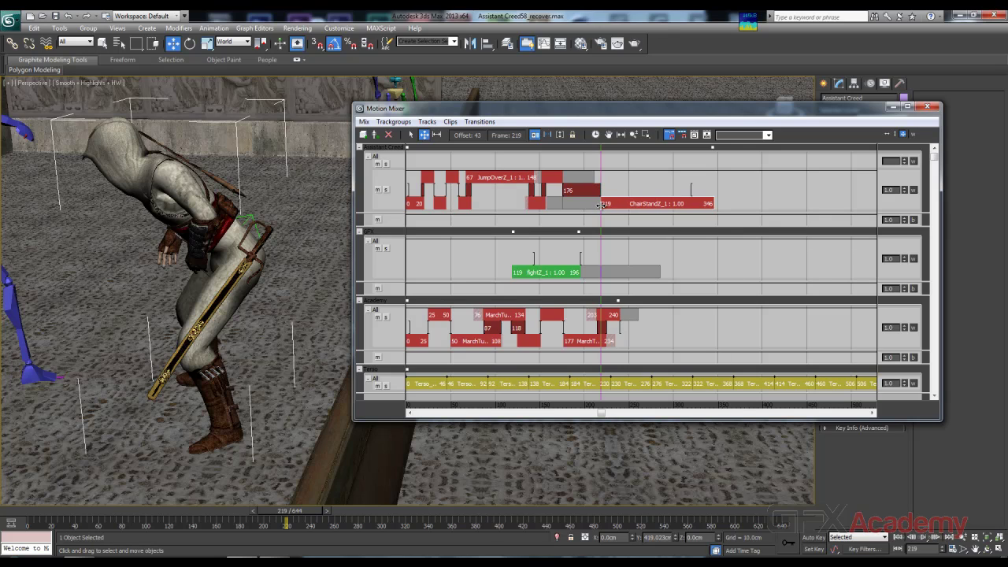
pyautogui.moveTo(601, 205)
pyautogui.mouseDown()
pyautogui.moveTo(610, 205)
pyautogui.moveTo(585, 204)
pyautogui.mouseUp()
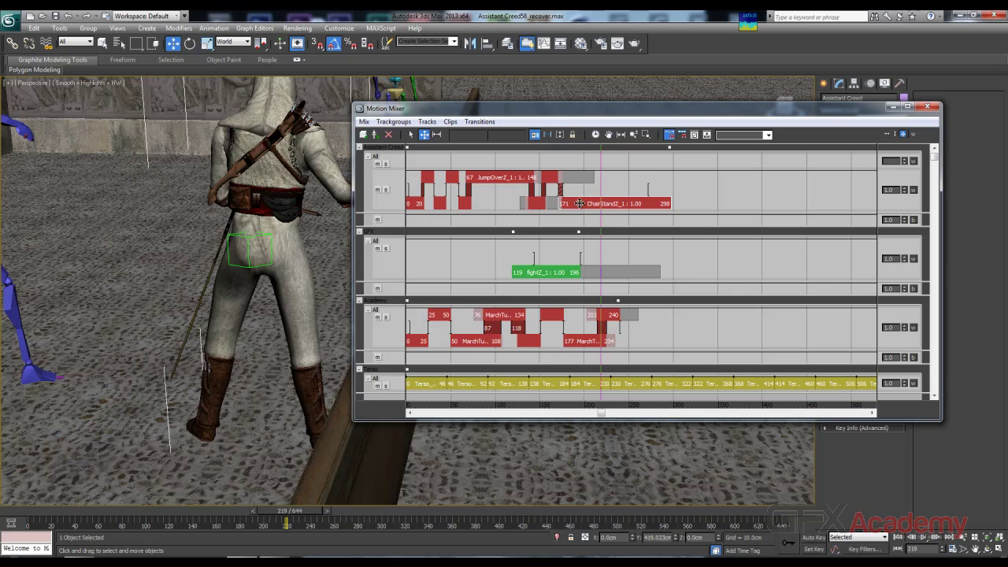
# Step: Optimize the transition into the ChairStand clip, searching the entire clip
pyautogui.rightClick(561, 192)
pyautogui.click(583, 211)
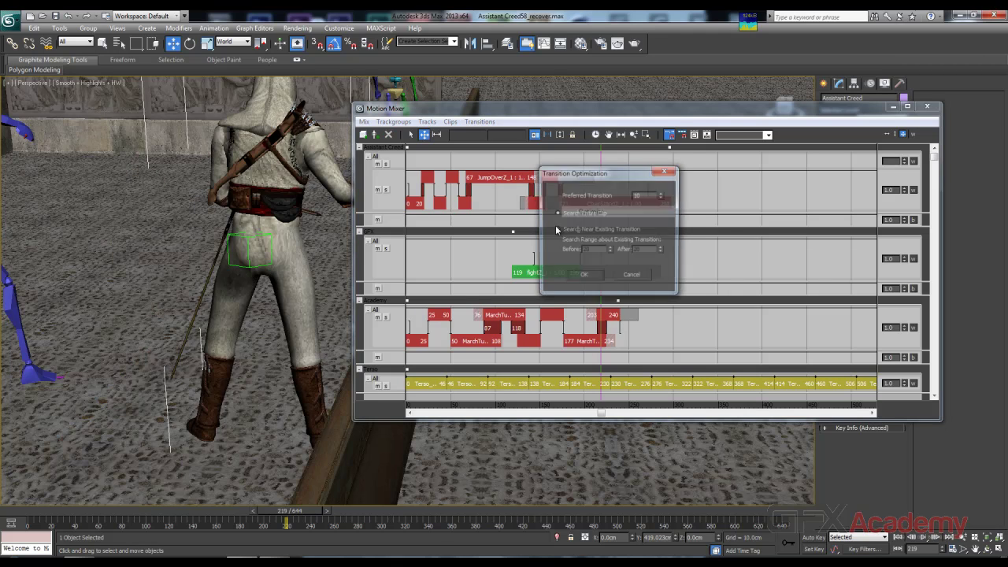
pyautogui.click(589, 278)
# Step: Scrub the animation back to frame 156 and examine the hooded character's motion around the optimized transition
pyautogui.keyDown('alt'); pyautogui.moveTo(340, 191); pyautogui.dragTo(174, 249, button='middle'); pyautogui.keyUp('alt')
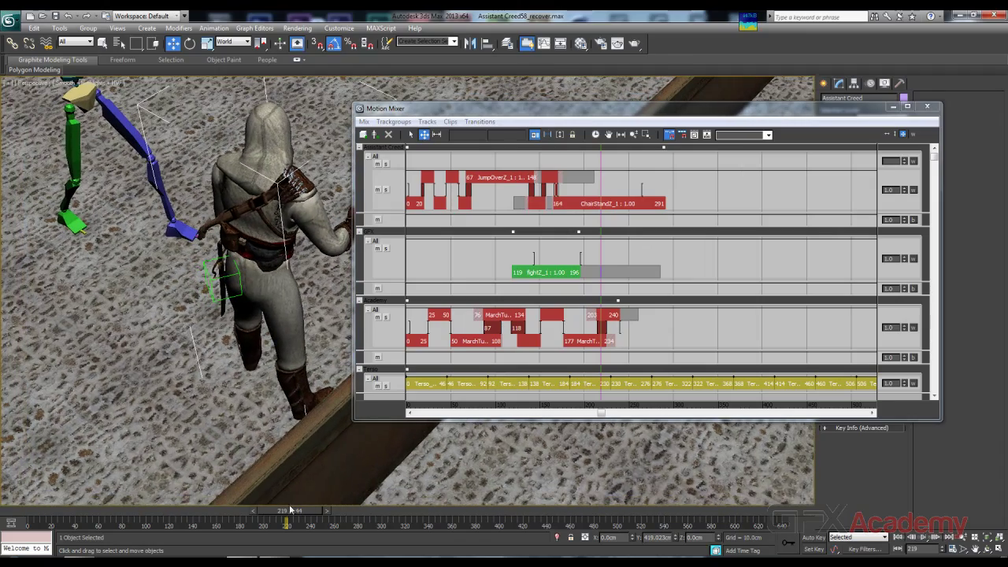
pyautogui.moveTo(297, 514)
pyautogui.mouseDown()
pyautogui.moveTo(171, 512)
pyautogui.moveTo(337, 508)
pyautogui.moveTo(304, 508)
pyautogui.mouseUp()
pyautogui.moveTo(265, 508); pyautogui.dragTo(216, 507)
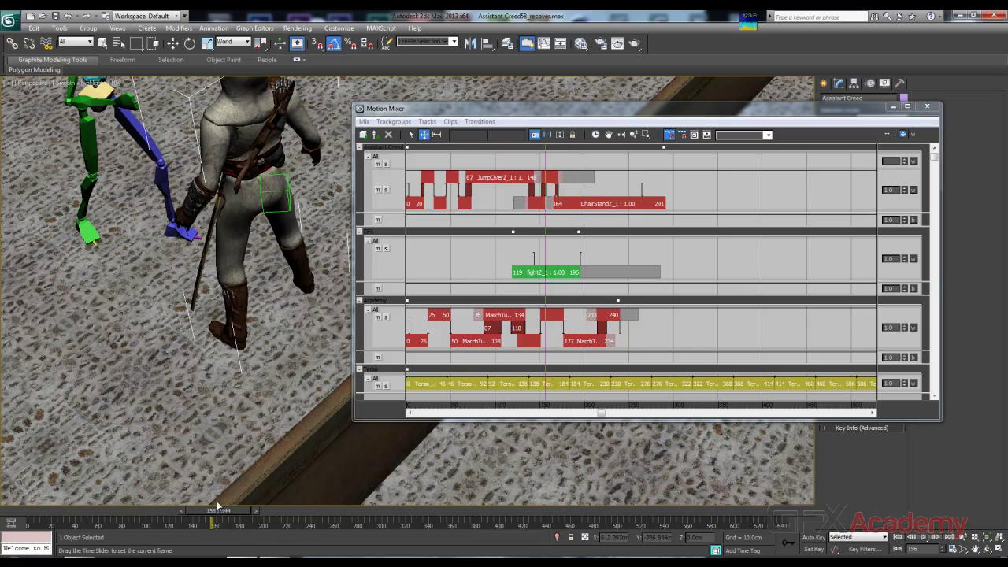
pyautogui.keyDown('alt'); pyautogui.moveTo(183, 325); pyautogui.dragTo(260, 303, button='middle'); pyautogui.keyUp('alt')
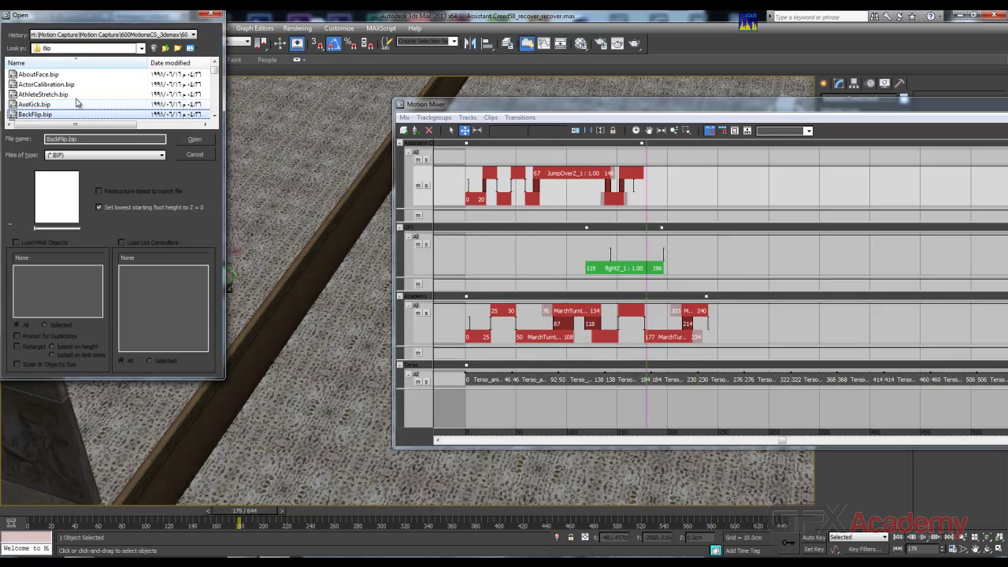
# Step: Load BangThumb.bip as a new clip at the end of the hooded character's track
pyautogui.scroll(-3, 77, 103)
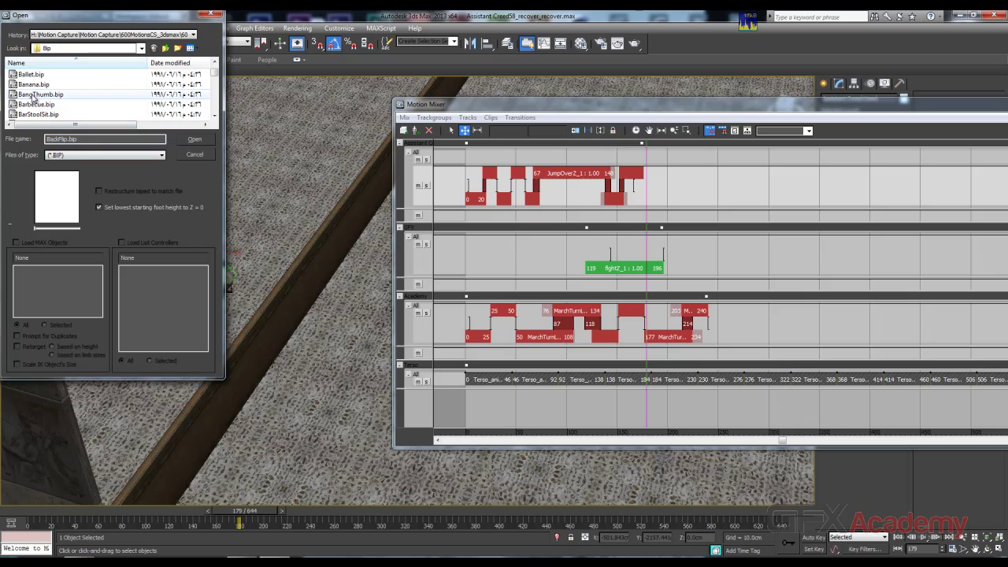
pyautogui.click(41, 93)
pyautogui.click(193, 140)
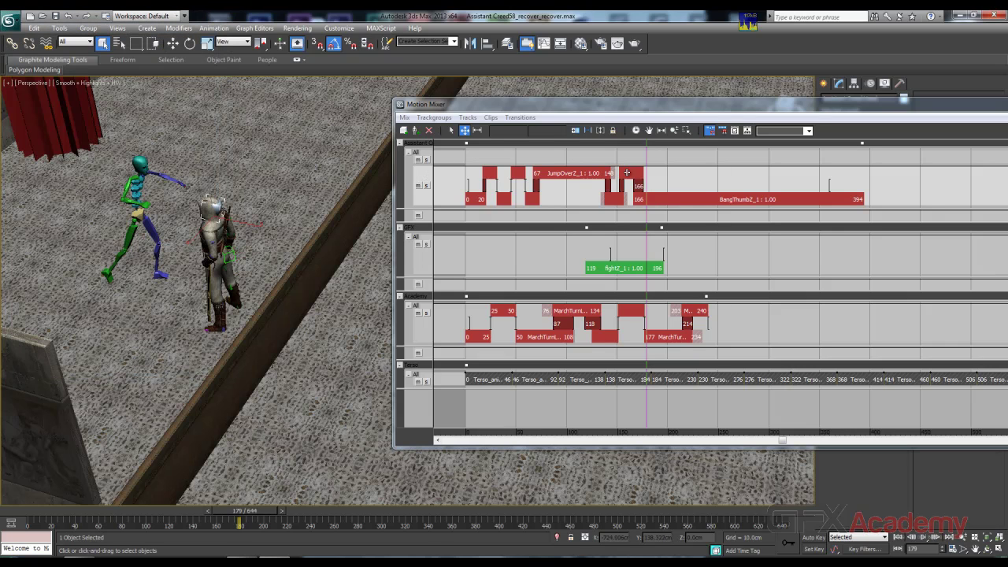
# Step: Scrub to frame 275 and optimize the transition into the BangThumb clip, searching the entire clip
pyautogui.moveTo(649, 166); pyautogui.dragTo(743, 164)
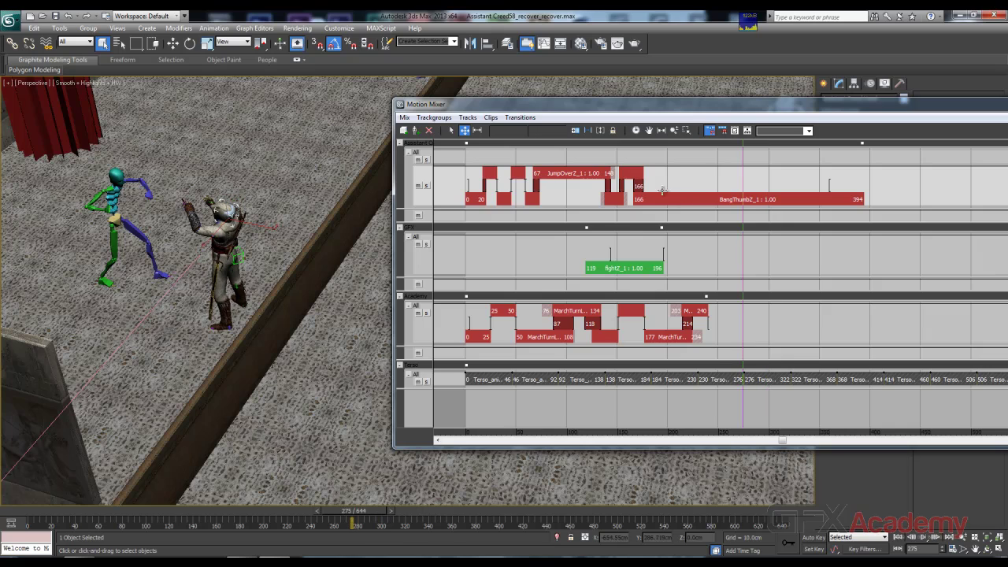
pyautogui.rightClick(641, 186)
pyautogui.click(662, 207)
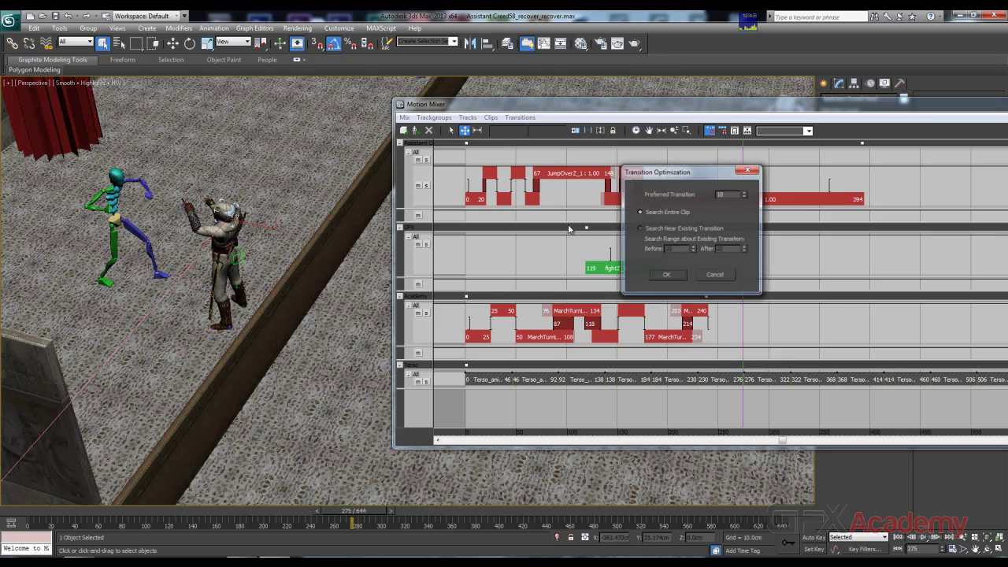
pyautogui.click(666, 276)
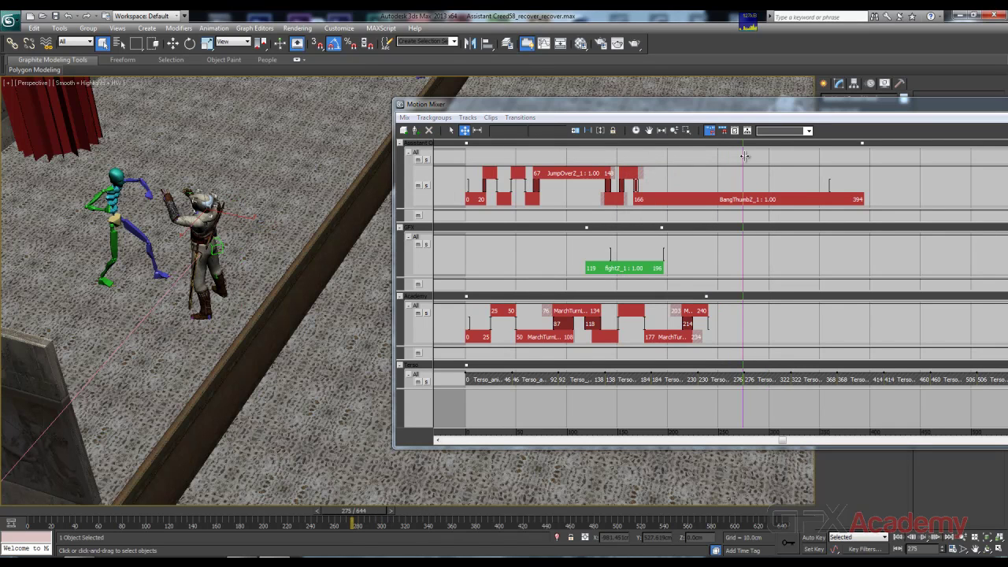
# Step: Scrub to frame 181 and trim the end of the BangThumb clip back to that frame
pyautogui.moveTo(744, 156); pyautogui.dragTo(650, 163)
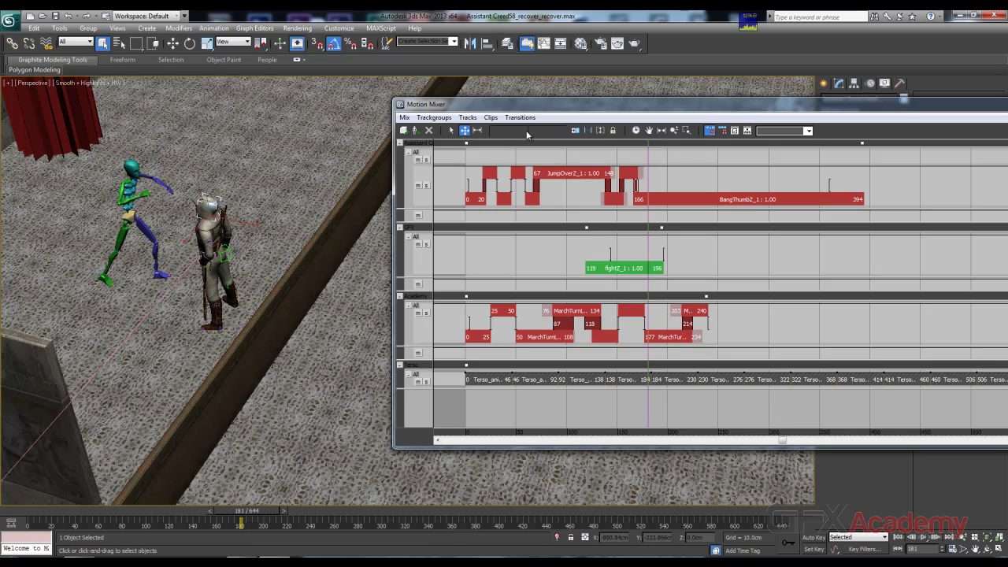
pyautogui.click(573, 131)
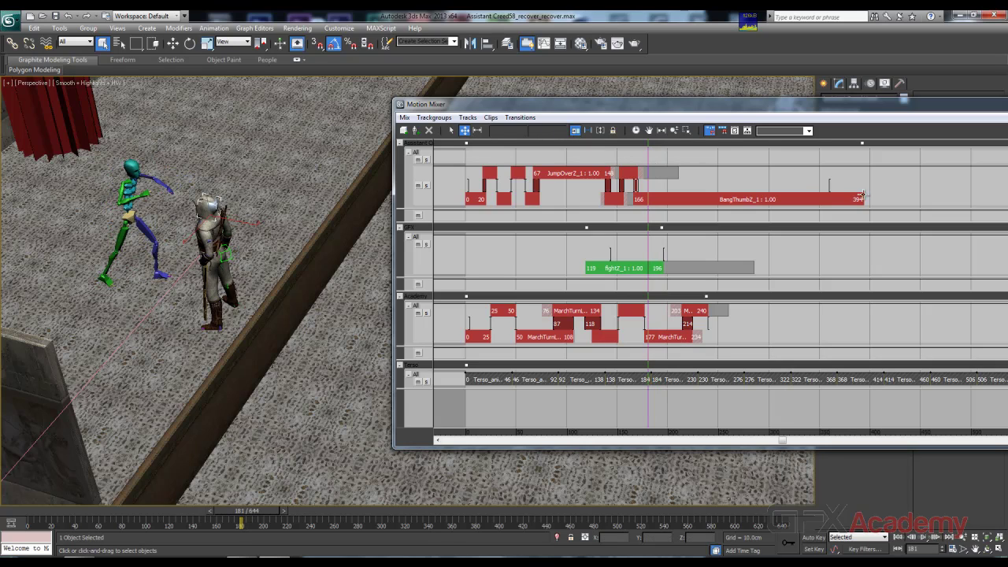
pyautogui.moveTo(864, 199); pyautogui.dragTo(676, 199)
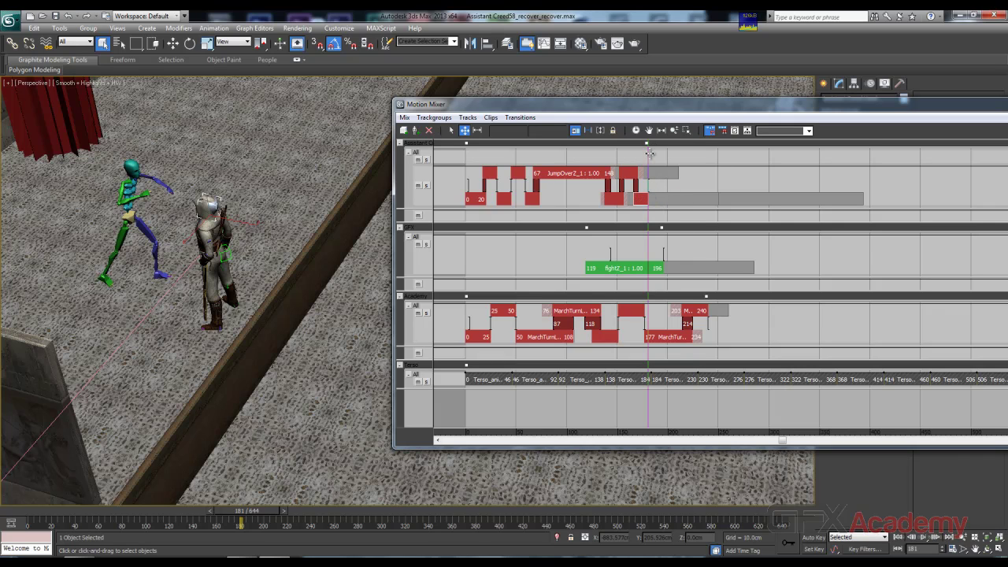
pyautogui.moveTo(647, 153)
pyautogui.mouseDown()
pyautogui.moveTo(610, 157)
pyautogui.moveTo(666, 165)
pyautogui.moveTo(654, 159)
pyautogui.mouseUp()
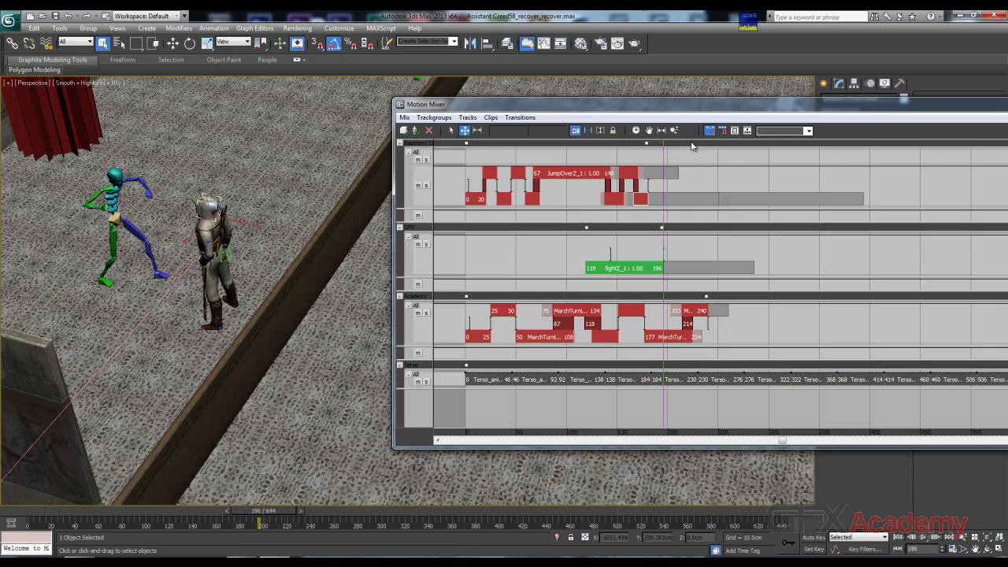
# Step: Start adding a new clip from file on the hooded character's track and browse the Works (D:) drive to the workshop's mocap files folder
pyautogui.rightClick(697, 186)
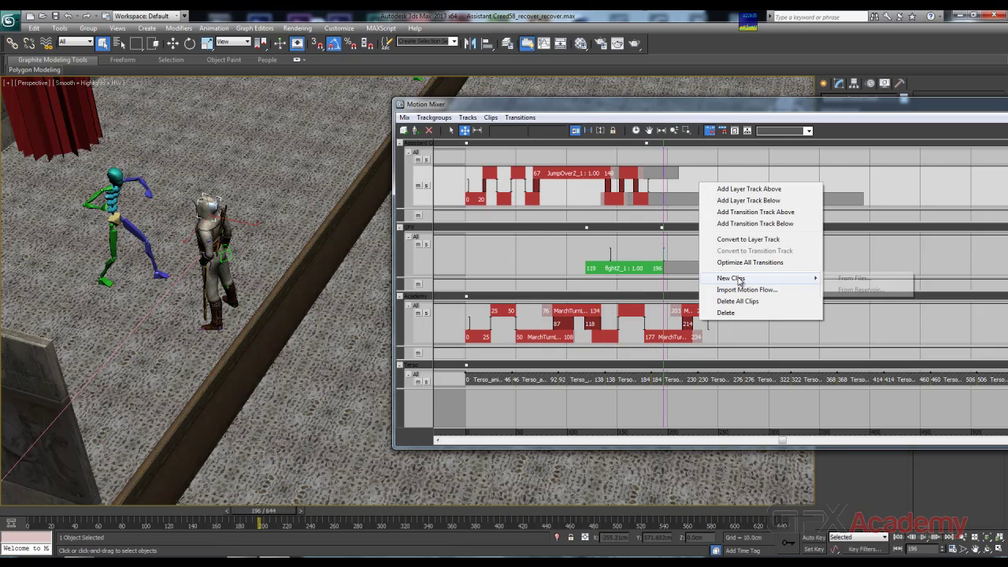
pyautogui.moveTo(787, 278)
pyautogui.click(855, 279)
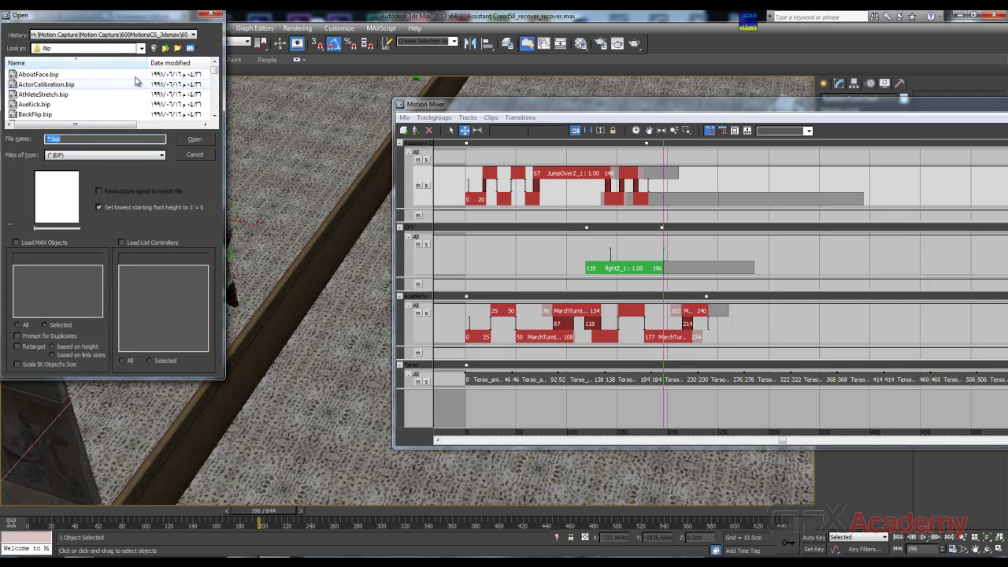
pyautogui.click(141, 49)
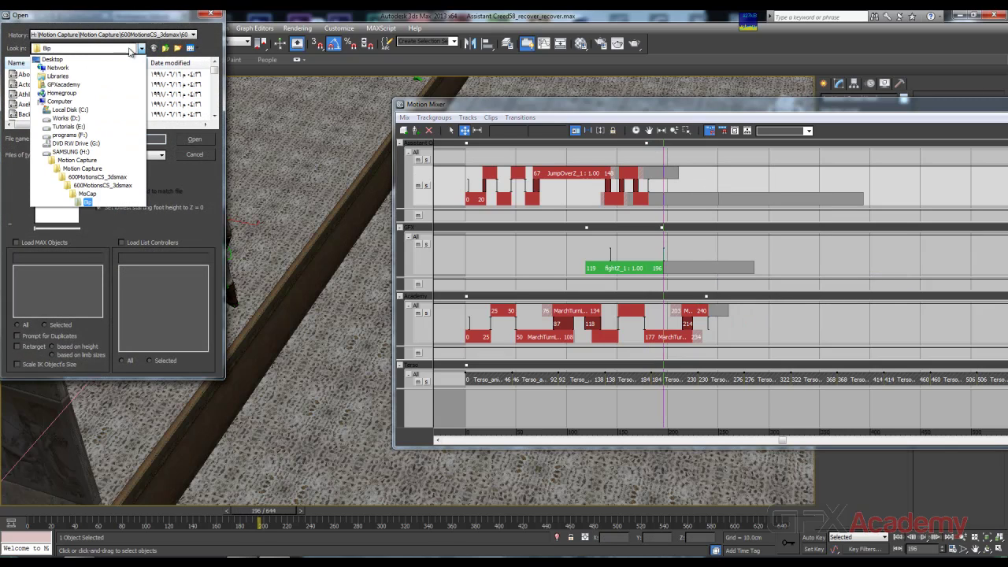
pyautogui.click(59, 101)
pyautogui.moveTo(218, 101); pyautogui.dragTo(216, 82)
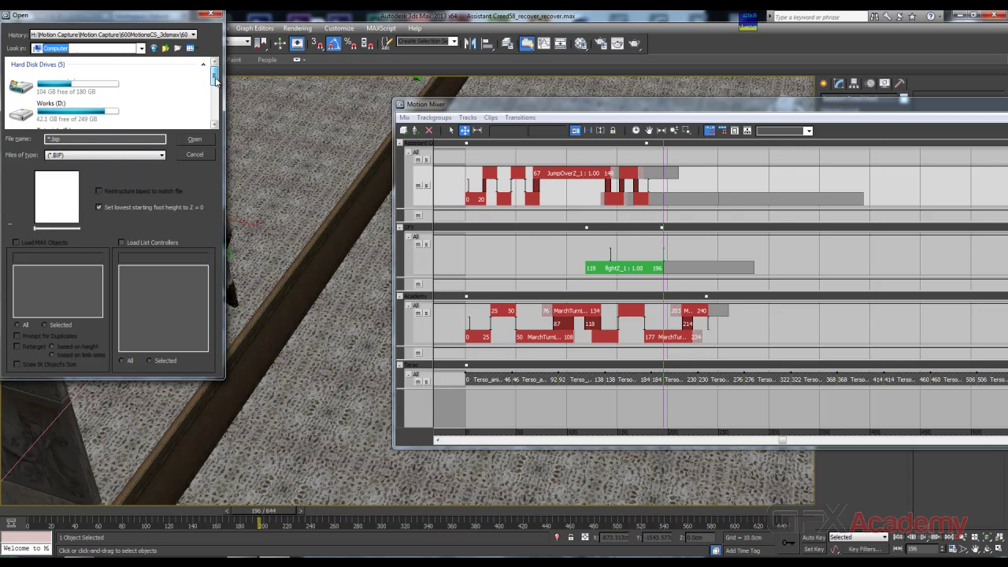
pyautogui.doubleClick(65, 118)
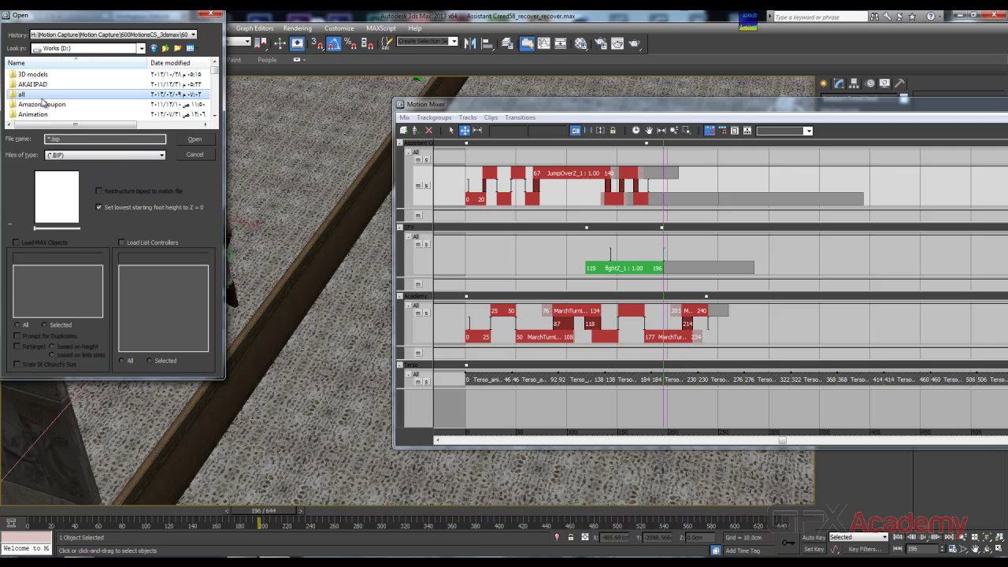
pyautogui.scroll(-3, 44, 102)
pyautogui.scroll(-1, 41, 114)
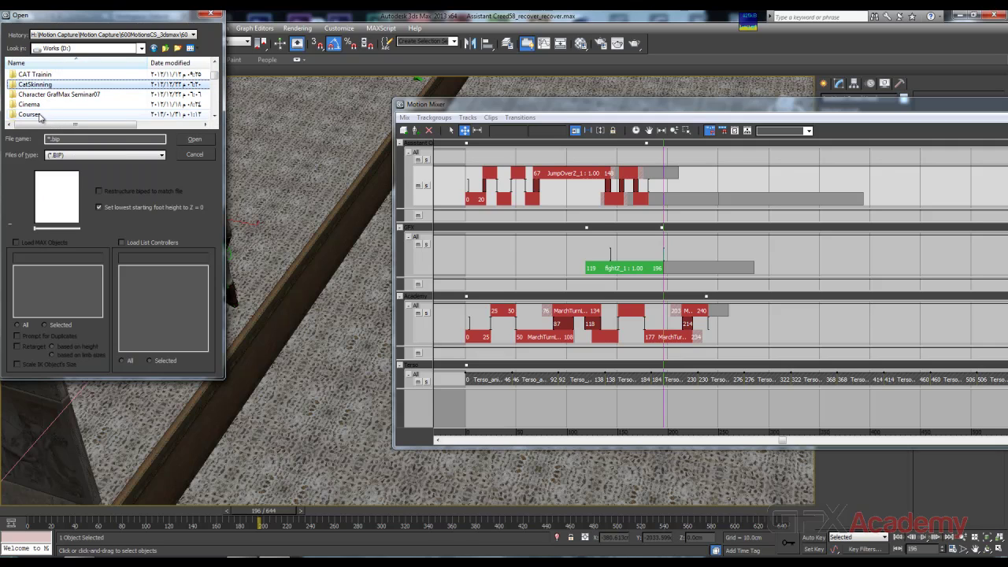
pyautogui.doubleClick(41, 118)
pyautogui.doubleClick(35, 74)
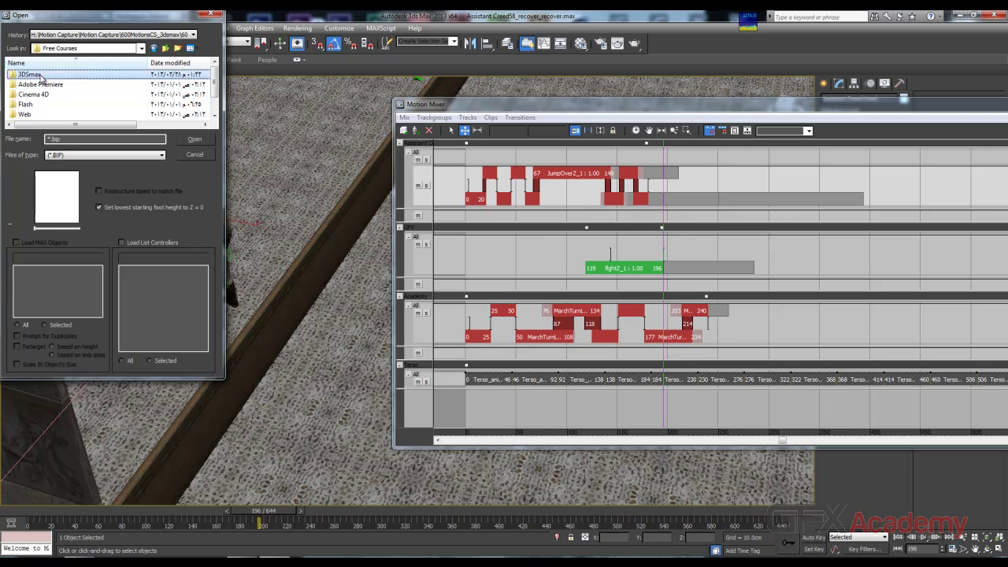
pyautogui.doubleClick(39, 74)
pyautogui.doubleClick(48, 95)
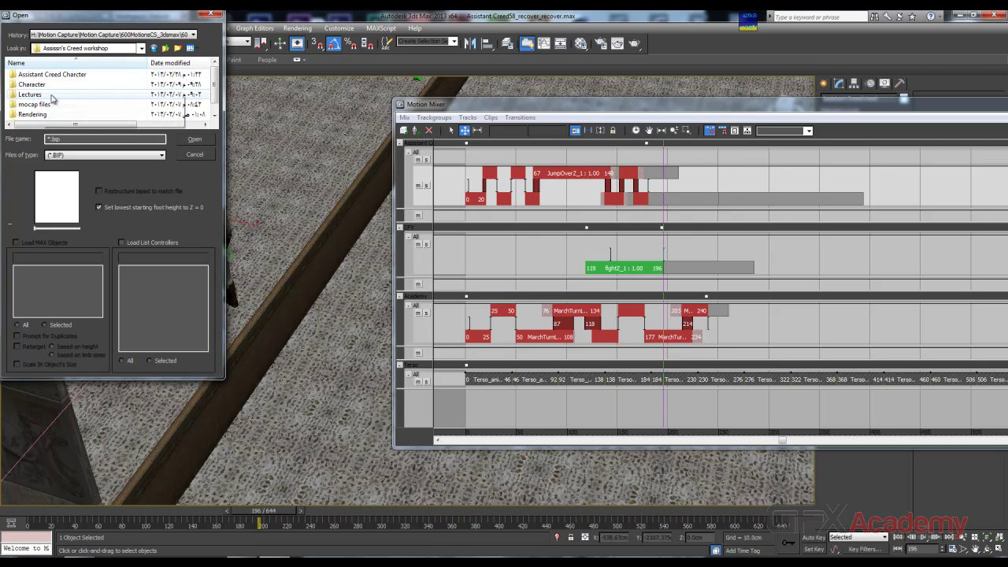
pyautogui.doubleClick(45, 107)
# Step: Load boswipe.bip as the new clip after the trimmed BangThumb clip
pyautogui.moveTo(218, 88)
pyautogui.mouseDown()
pyautogui.moveTo(219, 108)
pyautogui.moveTo(218, 74)
pyautogui.mouseUp()
pyautogui.click(40, 85)
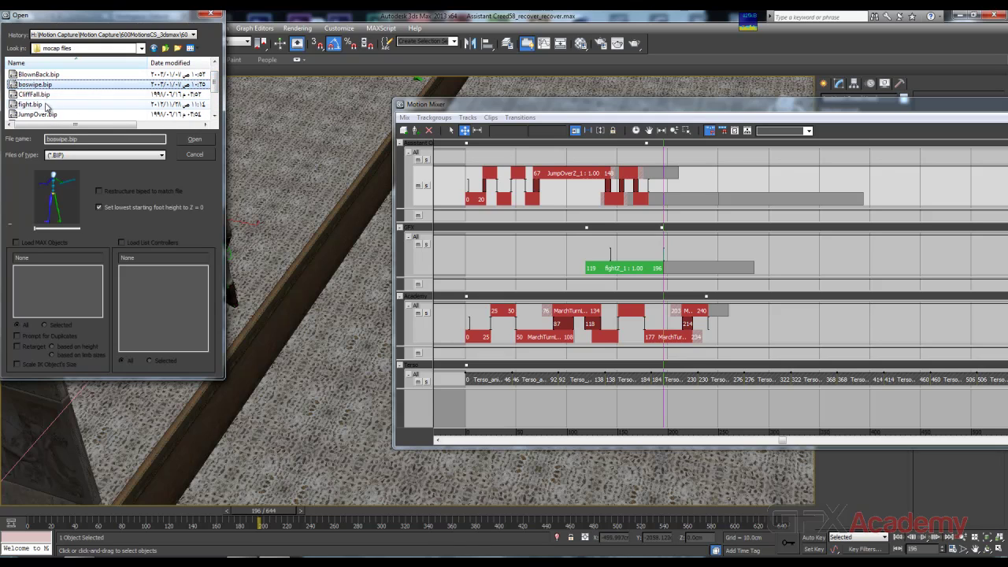
pyautogui.click(197, 139)
pyautogui.click(93, 143)
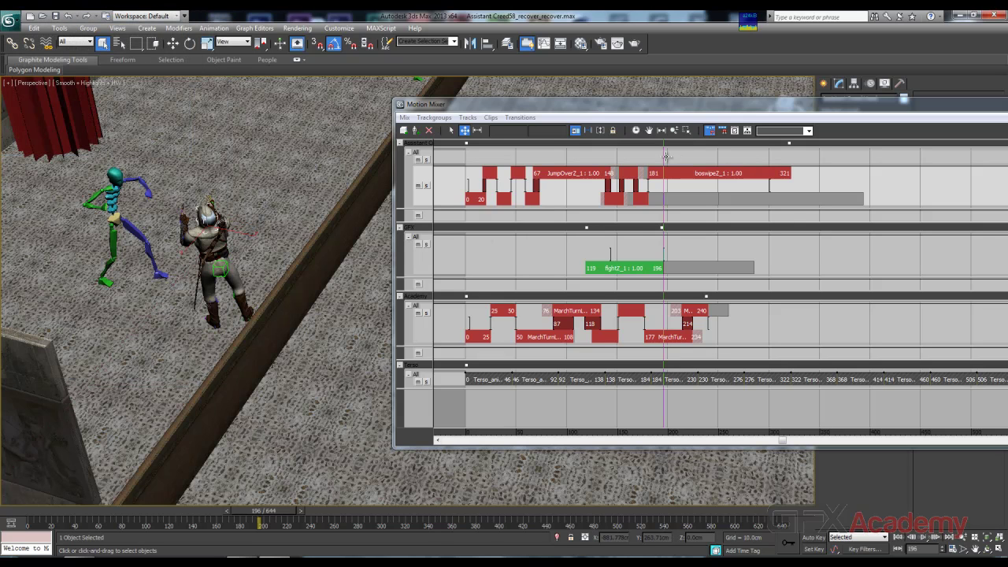
# Step: Shift the boswipe clip to start at frame 178 and optimize the transition into it
pyautogui.moveTo(664, 157); pyautogui.dragTo(643, 180)
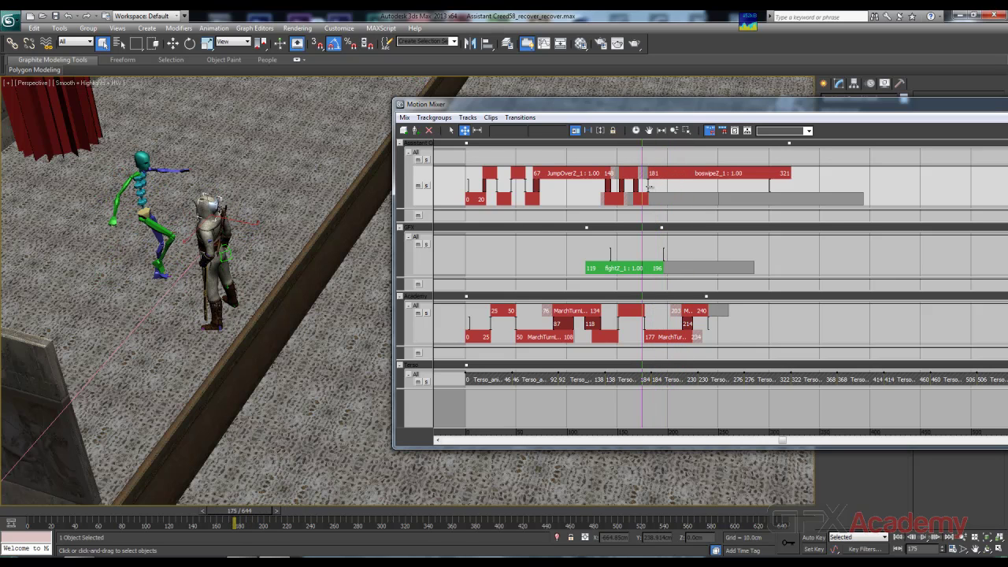
pyautogui.rightClick(650, 191)
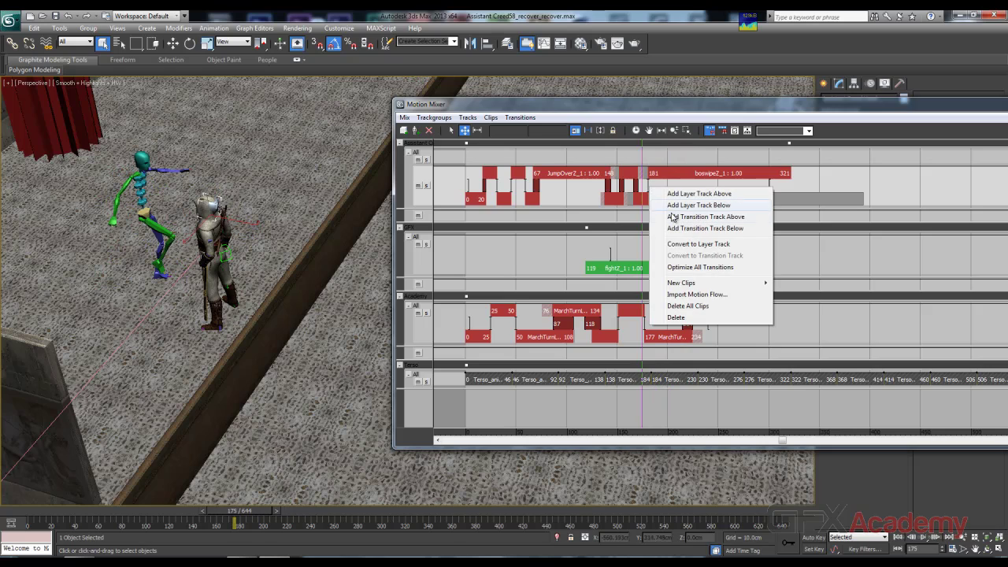
pyautogui.click(666, 170)
pyautogui.moveTo(684, 172); pyautogui.dragTo(681, 172)
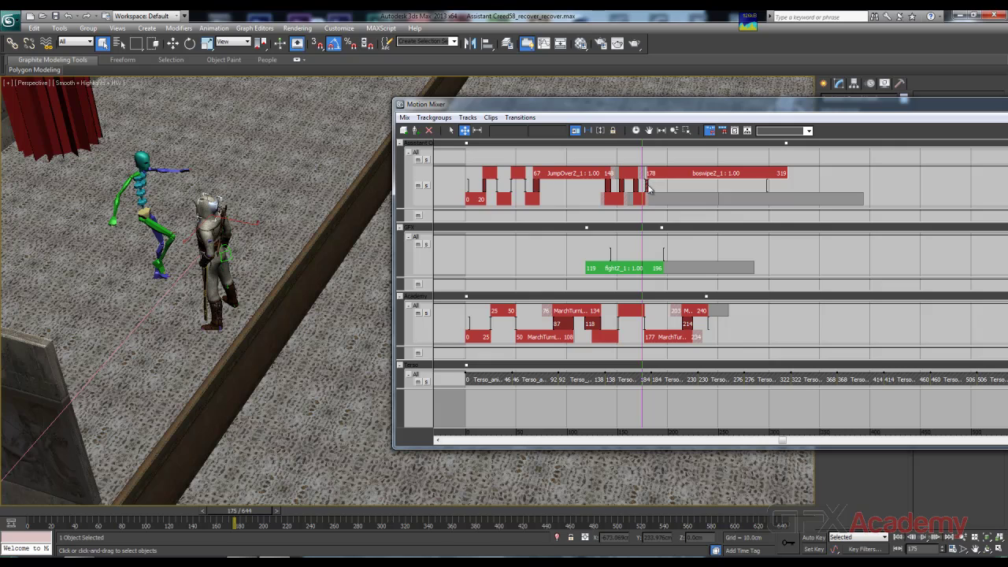
pyautogui.rightClick(649, 187)
pyautogui.click(674, 204)
pyautogui.click(685, 272)
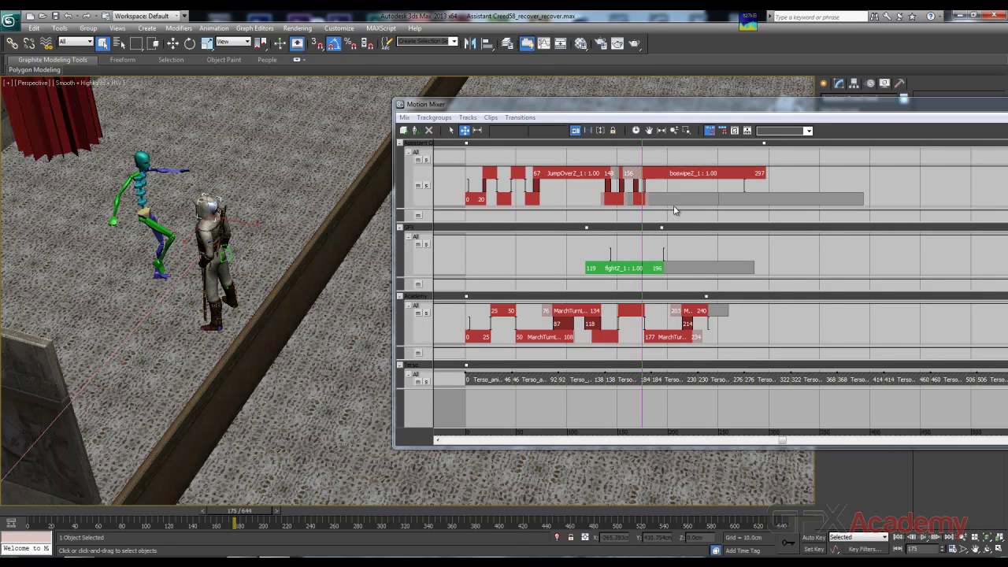
# Step: Examine the transition into the boswipe clip around frames 171 to 177 and turn off clip trimming
pyautogui.moveTo(641, 152)
pyautogui.mouseDown()
pyautogui.moveTo(630, 153)
pyautogui.moveTo(674, 160)
pyautogui.moveTo(543, 157)
pyautogui.moveTo(646, 163)
pyautogui.mouseUp()
pyautogui.scroll(7, 664, 192)
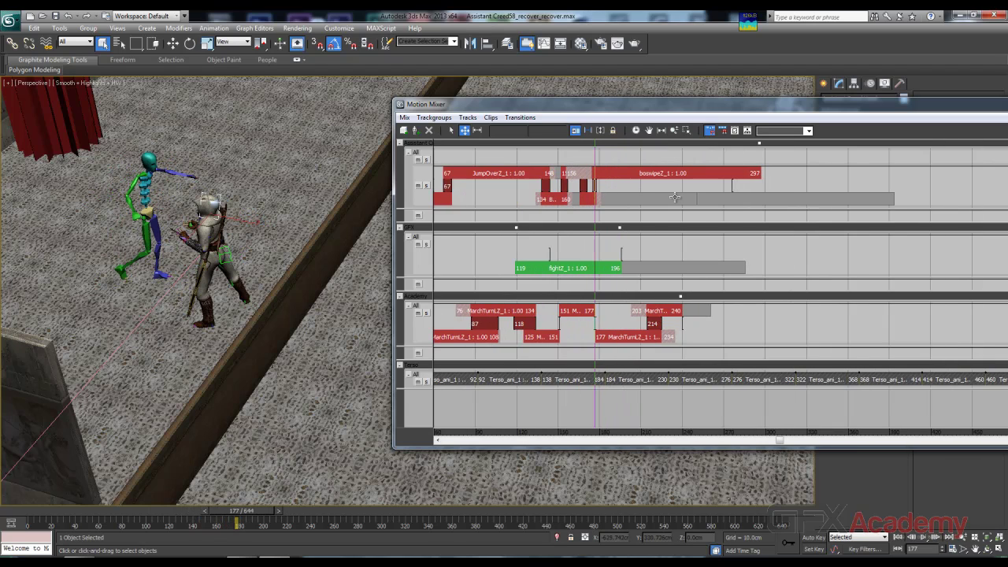
pyautogui.moveTo(529, 183); pyautogui.dragTo(614, 186, button='middle')
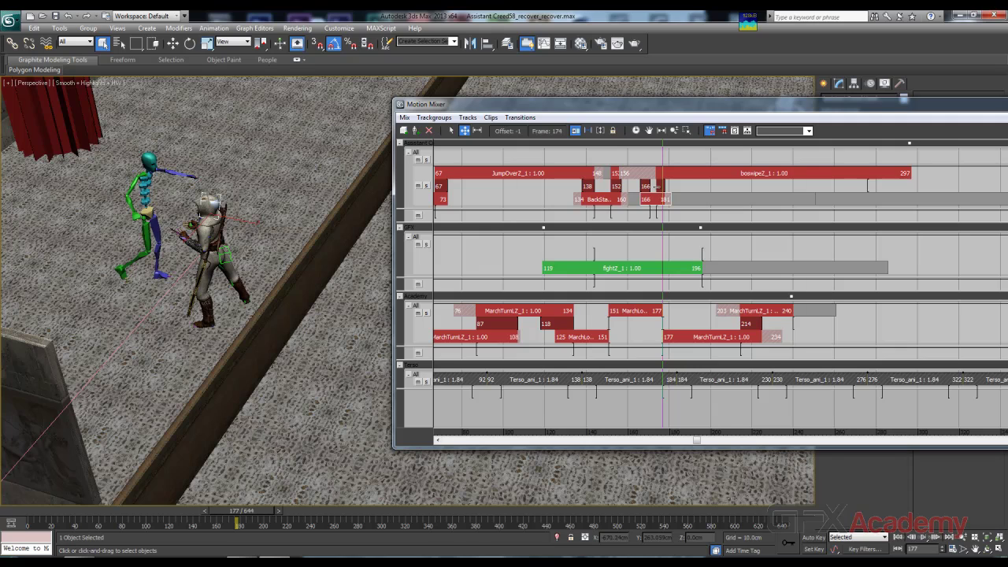
pyautogui.moveTo(664, 156)
pyautogui.mouseDown()
pyautogui.moveTo(622, 157)
pyautogui.moveTo(652, 159)
pyautogui.moveTo(670, 184)
pyautogui.mouseUp()
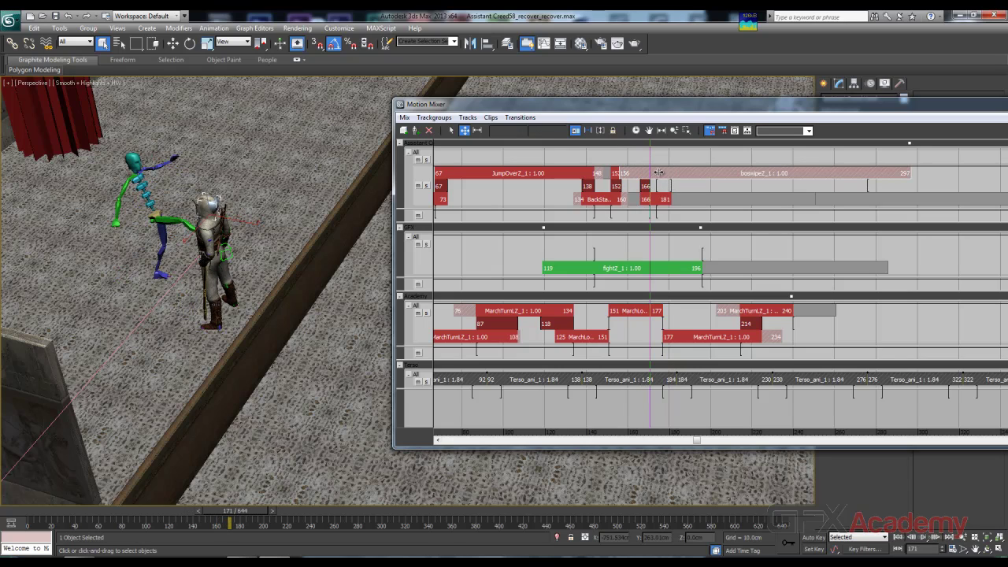
pyautogui.click(666, 200)
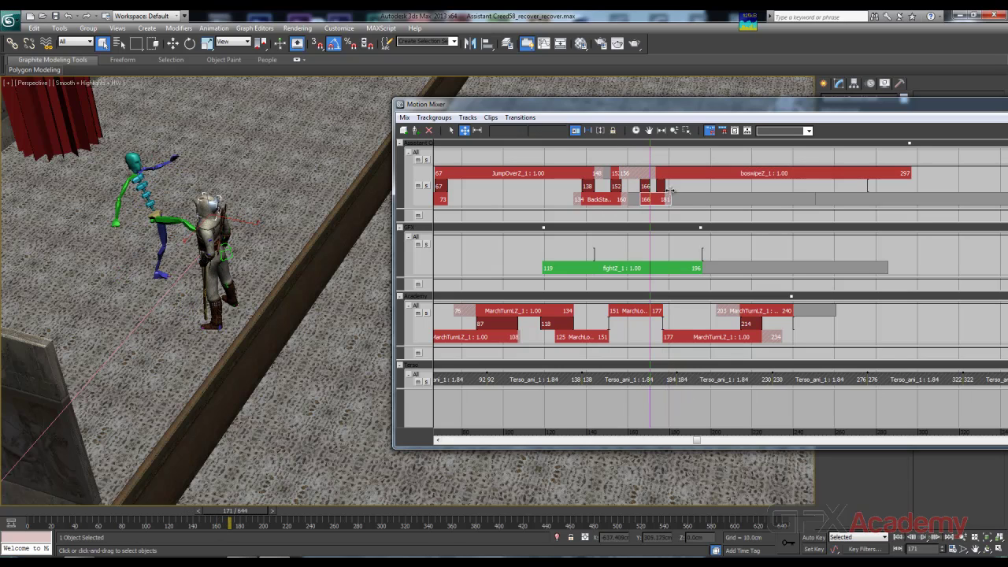
pyautogui.click(577, 131)
pyautogui.click(665, 186)
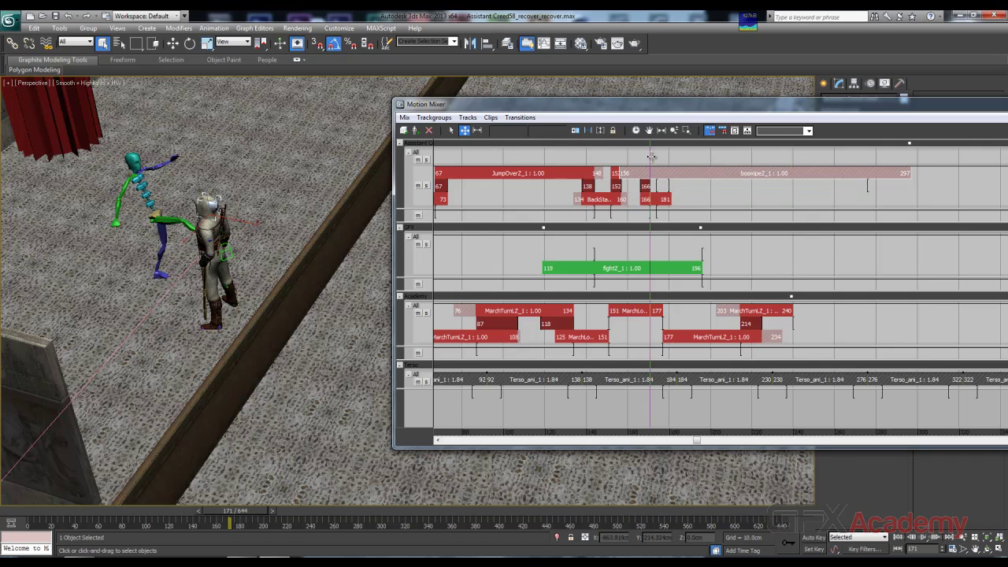
pyautogui.click(661, 196)
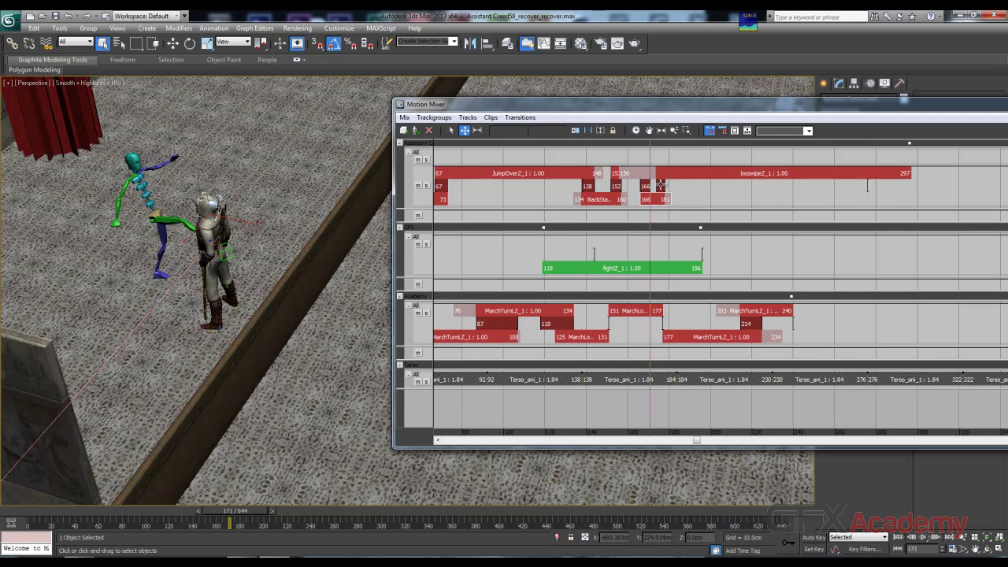
# Step: Move the start of the transition from BangThumb to boswipe to frame 176
pyautogui.moveTo(663, 185)
pyautogui.mouseDown()
pyautogui.moveTo(628, 156)
pyautogui.moveTo(717, 160)
pyautogui.moveTo(623, 159)
pyautogui.moveTo(673, 168)
pyautogui.mouseUp()
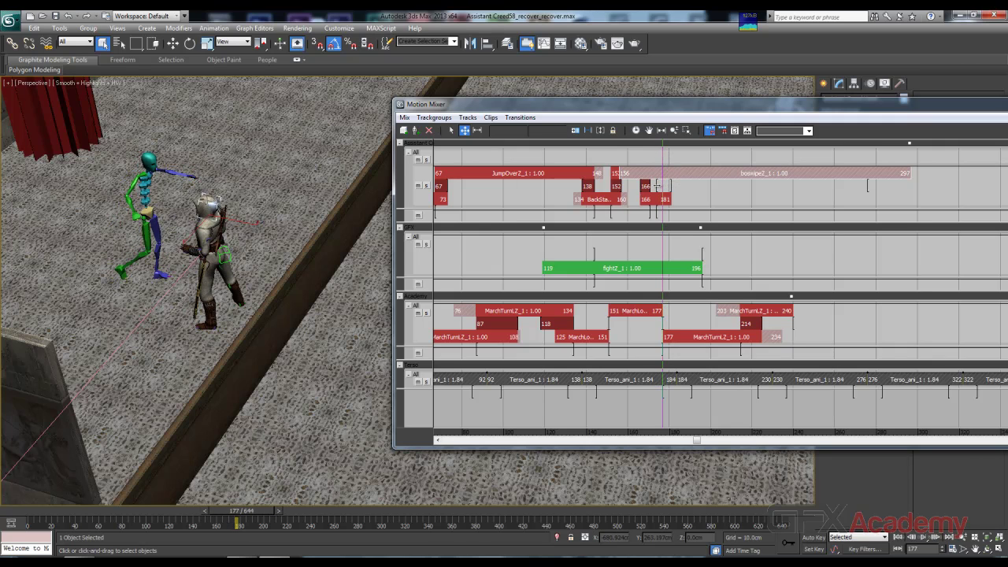
pyautogui.moveTo(656, 185); pyautogui.dragTo(649, 161)
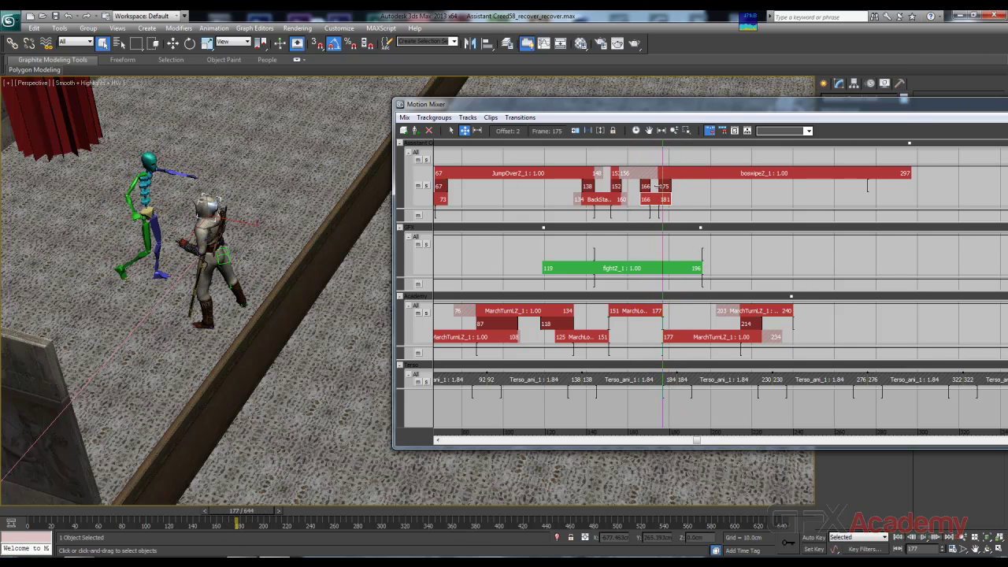
pyautogui.moveTo(662, 160); pyautogui.dragTo(644, 164)
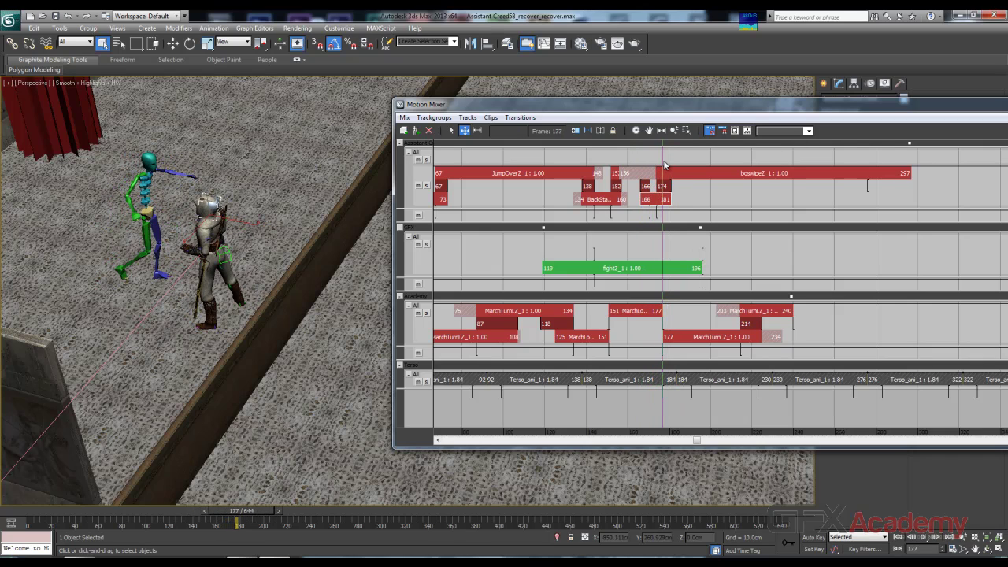
pyautogui.moveTo(669, 165); pyautogui.dragTo(671, 165)
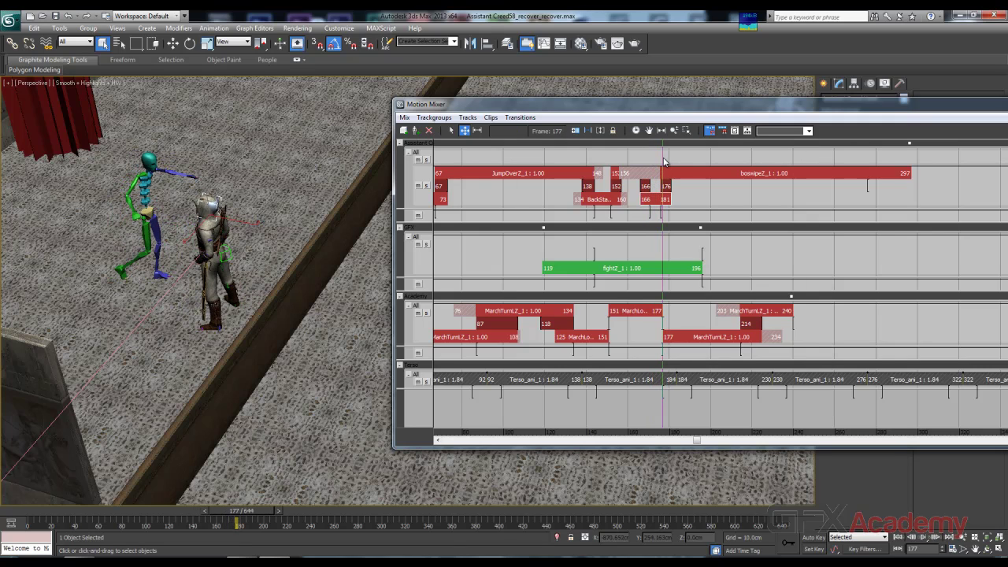
# Step: Scrub between frames 168 and 239 and examine the two characters' motion around the adjusted transition from another angle
pyautogui.moveTo(666, 162); pyautogui.dragTo(796, 160)
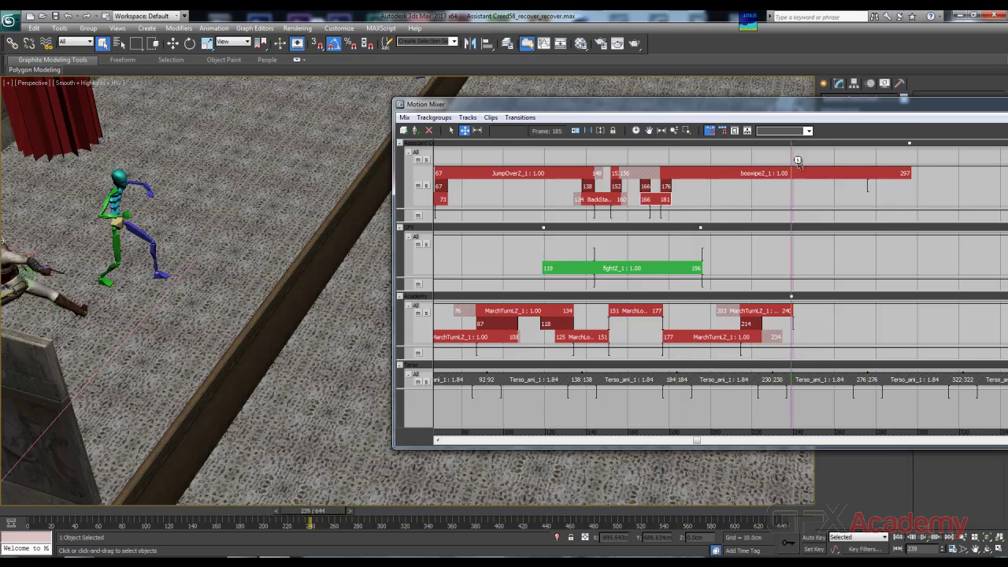
pyautogui.moveTo(718, 161); pyautogui.dragTo(689, 165)
pyautogui.keyDown('alt'); pyautogui.moveTo(235, 244); pyautogui.dragTo(336, 206, button='middle'); pyautogui.keyUp('alt')
pyautogui.moveTo(274, 513)
pyautogui.mouseDown()
pyautogui.moveTo(95, 512)
pyautogui.moveTo(335, 511)
pyautogui.moveTo(290, 508)
pyautogui.mouseUp()
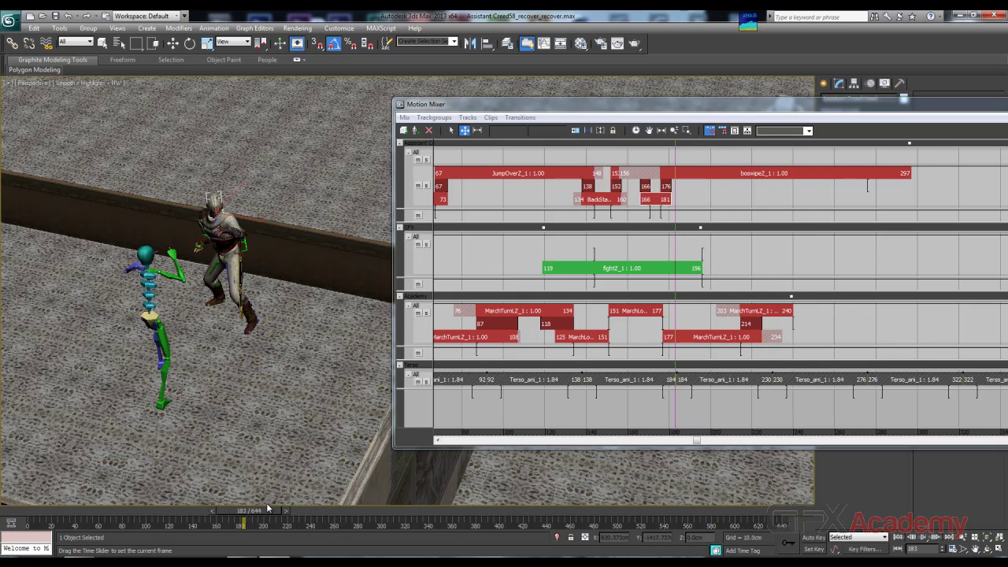
pyautogui.moveTo(191, 509)
pyautogui.mouseDown()
pyautogui.moveTo(94, 507)
pyautogui.moveTo(196, 508)
pyautogui.mouseUp()
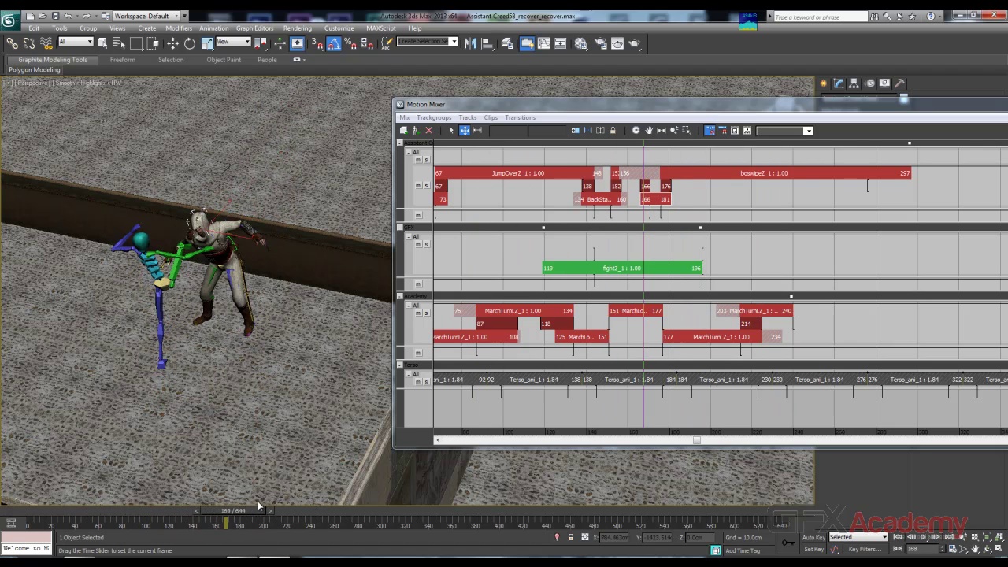
pyautogui.moveTo(290, 500)
pyautogui.mouseDown()
pyautogui.moveTo(115, 499)
pyautogui.moveTo(333, 500)
pyautogui.moveTo(294, 505)
pyautogui.mouseUp()
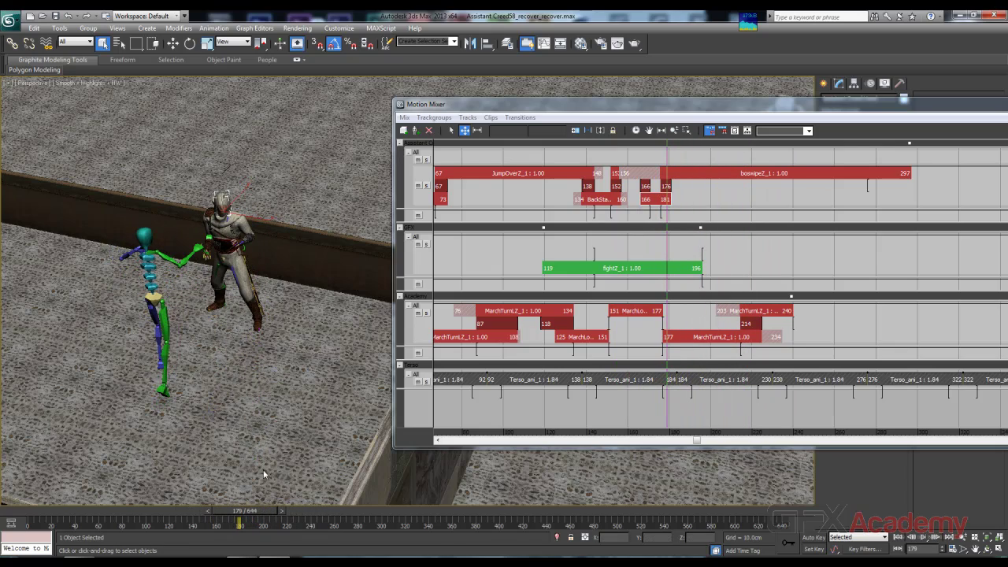
# Step: Rewind the animation to frame 0 and center the view on the hooded character
pyautogui.keyDown('alt'); pyautogui.moveTo(264, 473); pyautogui.dragTo(234, 353, button='middle'); pyautogui.keyUp('alt')
pyautogui.moveTo(255, 504); pyautogui.dragTo(44, 511)
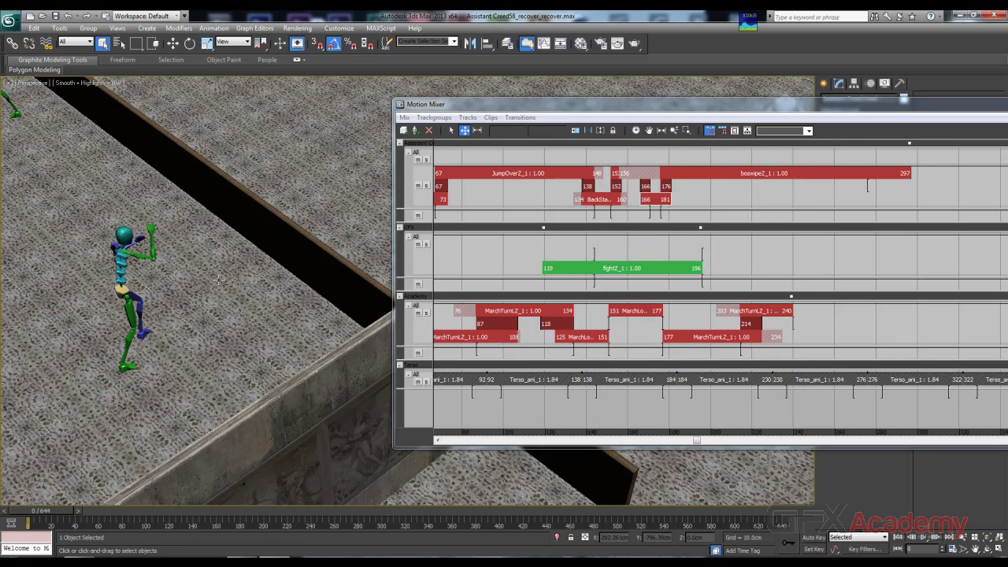
pyautogui.keyDown('alt'); pyautogui.moveTo(219, 279); pyautogui.dragTo(308, 248, button='middle'); pyautogui.keyUp('alt')
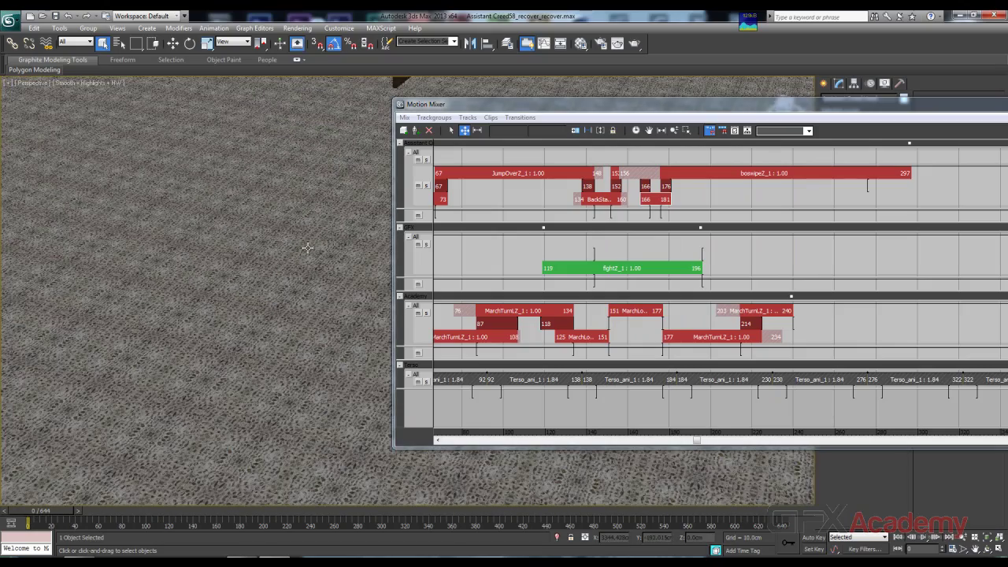
pyautogui.press('z')
pyautogui.scroll(-5, 326, 217)
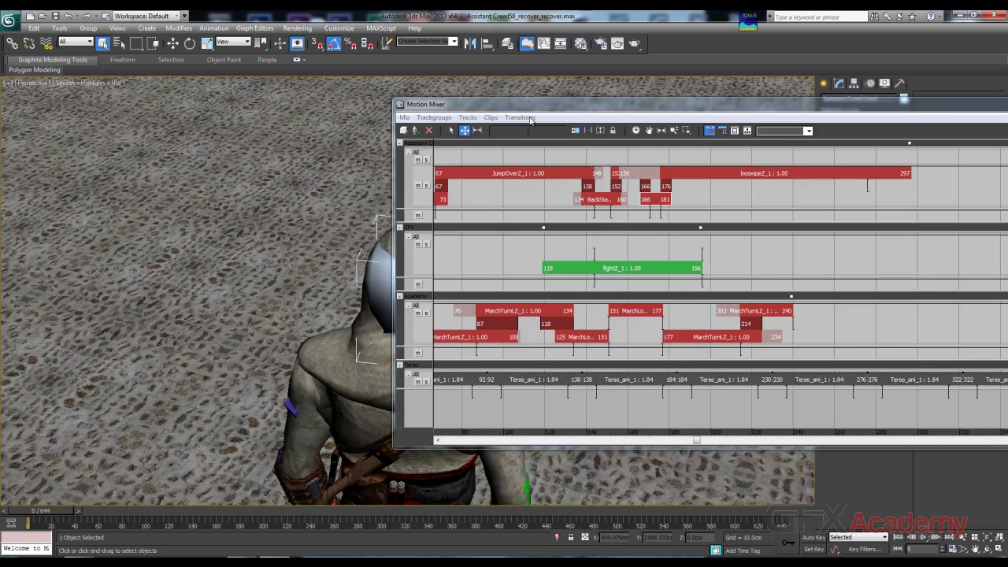
# Step: Scrub to frame 167 and examine the hooded character's spacing from the opposing biped inside the arena from several angles
pyautogui.scroll(-15, 291, 219)
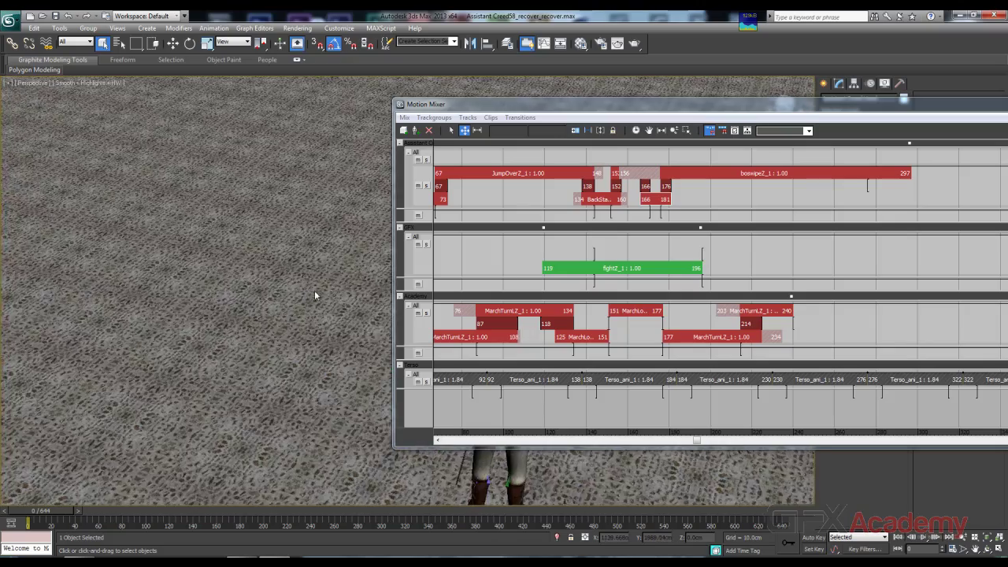
pyautogui.keyDown('alt'); pyautogui.moveTo(251, 263); pyautogui.dragTo(189, 246, button='middle'); pyautogui.keyUp('alt')
pyautogui.scroll(4, 253, 201)
pyautogui.keyDown('alt'); pyautogui.moveTo(252, 201); pyautogui.dragTo(297, 244, button='middle'); pyautogui.keyUp('alt')
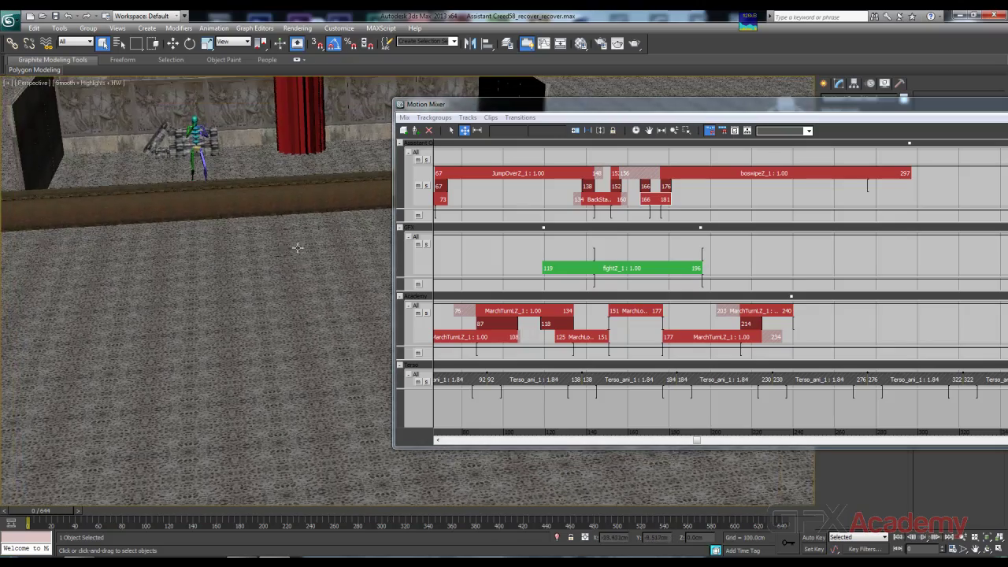
pyautogui.moveTo(94, 236); pyautogui.dragTo(123, 420, button='middle')
pyautogui.moveTo(54, 510); pyautogui.dragTo(86, 513)
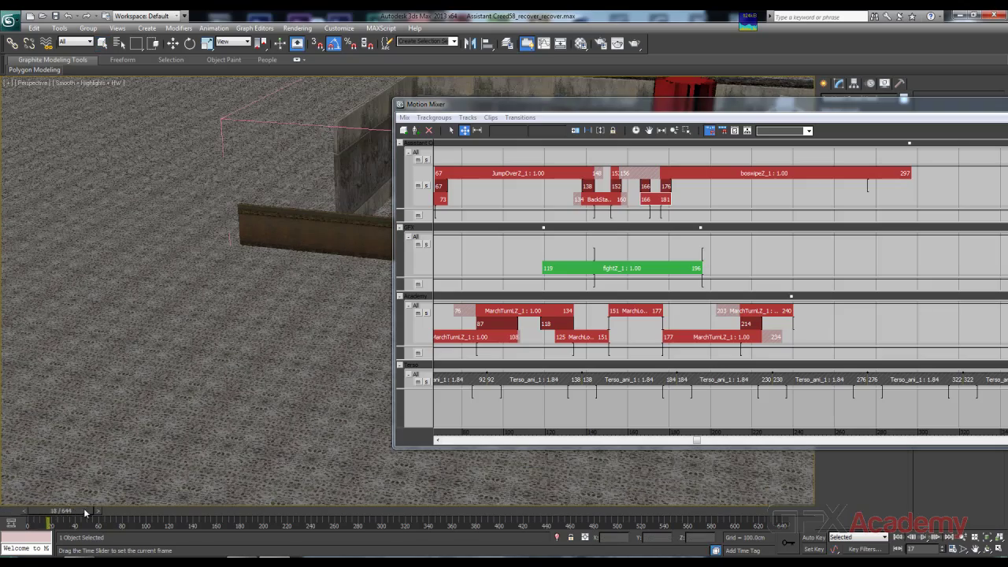
pyautogui.moveTo(236, 512); pyautogui.dragTo(224, 512)
pyautogui.moveTo(566, 108); pyautogui.dragTo(740, 167)
pyautogui.moveTo(350, 188)
pyautogui.keyDown('alt'); pyautogui.mouseDown(button='middle')
pyautogui.moveTo(407, 206)
pyautogui.moveTo(437, 150)
pyautogui.moveTo(152, 227)
pyautogui.moveTo(30, 289)
pyautogui.moveTo(339, 196)
pyautogui.mouseUp(button='middle'); pyautogui.keyUp('alt')
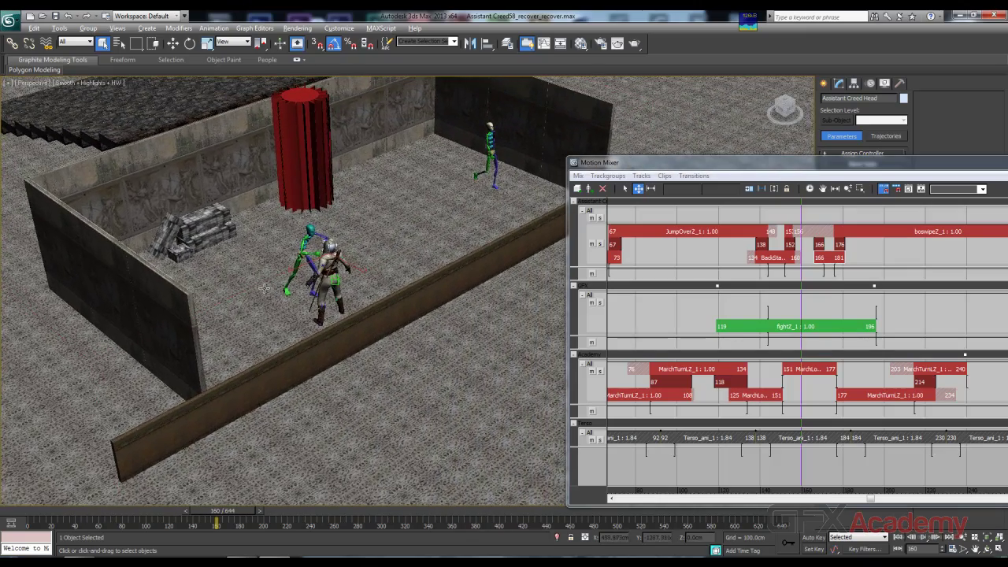
pyautogui.keyDown('alt'); pyautogui.moveTo(265, 288); pyautogui.dragTo(258, 324, button='middle'); pyautogui.keyUp('alt')
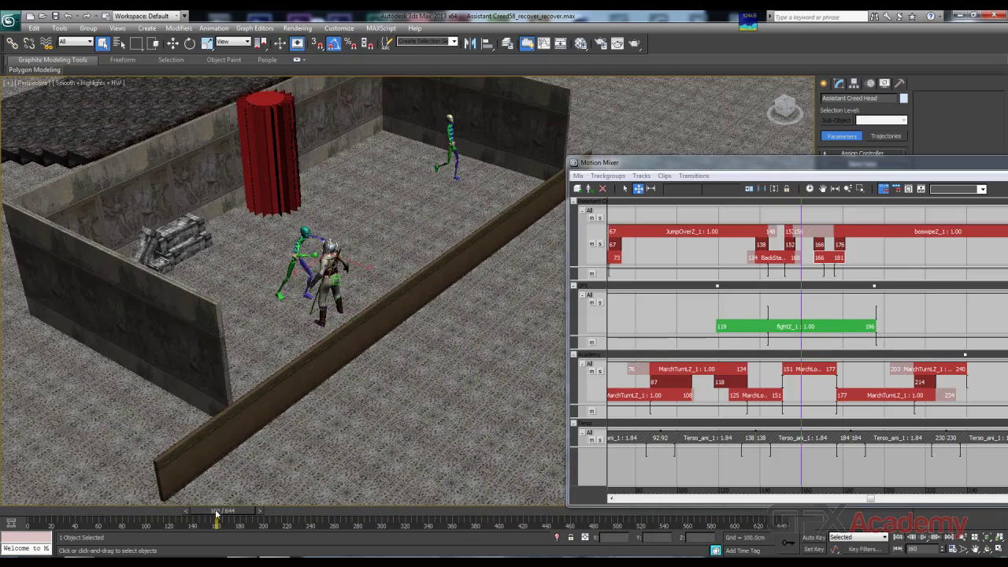
pyautogui.moveTo(217, 513)
pyautogui.mouseDown()
pyautogui.moveTo(296, 509)
pyautogui.moveTo(165, 512)
pyautogui.moveTo(260, 512)
pyautogui.moveTo(236, 511)
pyautogui.mouseUp()
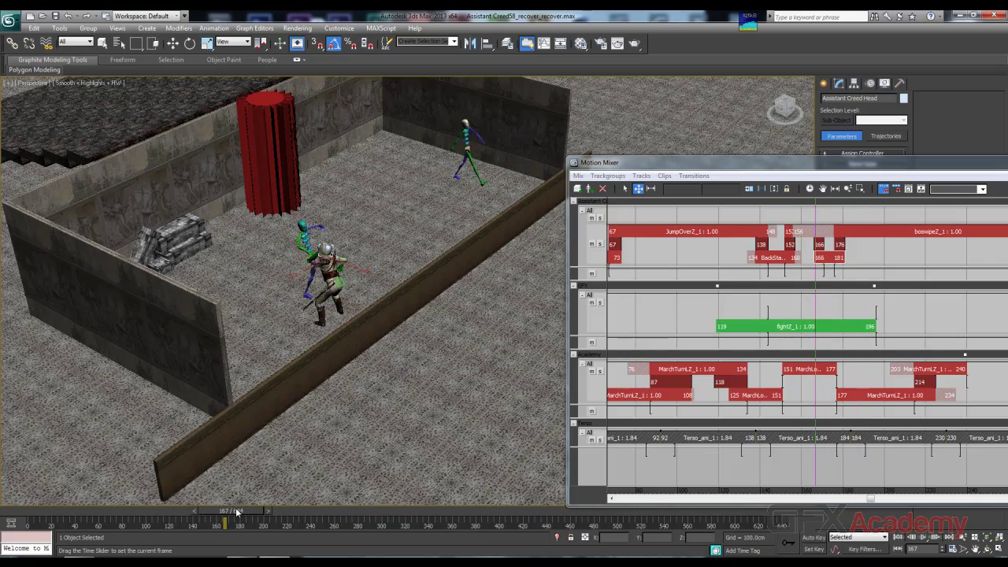
pyautogui.keyDown('alt'); pyautogui.moveTo(364, 373); pyautogui.dragTo(318, 373, button='middle'); pyautogui.keyUp('alt')
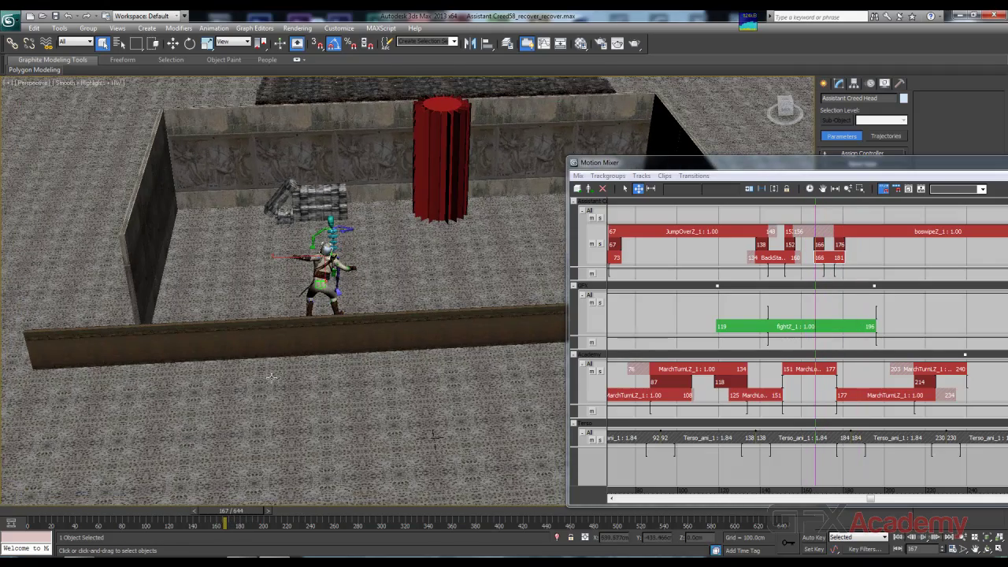
# Step: Activate the Move tool and bring up the hooded character's mixer offset values with both fighters in view
pyautogui.click(189, 45)
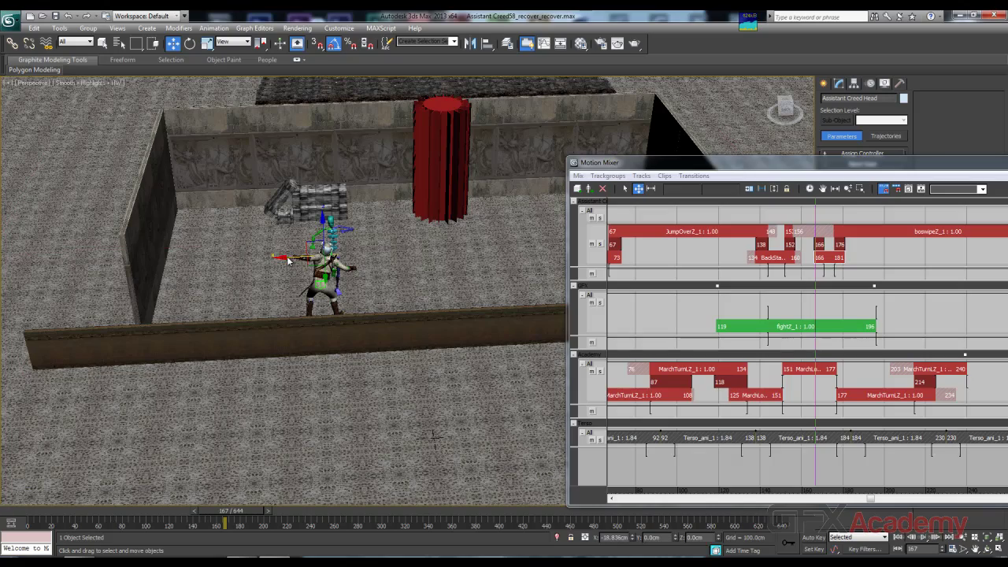
pyautogui.moveTo(330, 286); pyautogui.dragTo(342, 296, button='middle')
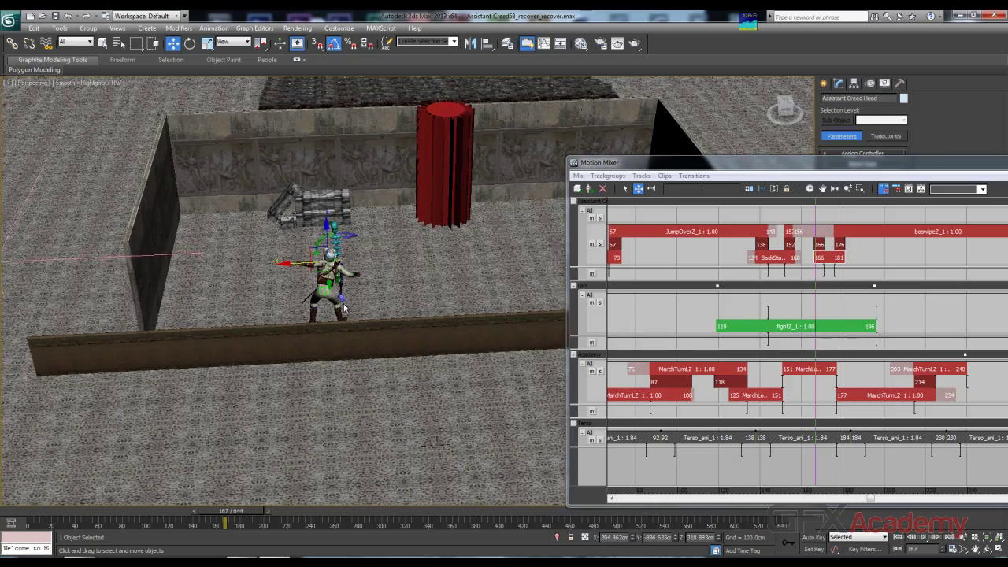
pyautogui.scroll(3, 342, 296)
pyautogui.moveTo(924, 174); pyautogui.dragTo(760, 319)
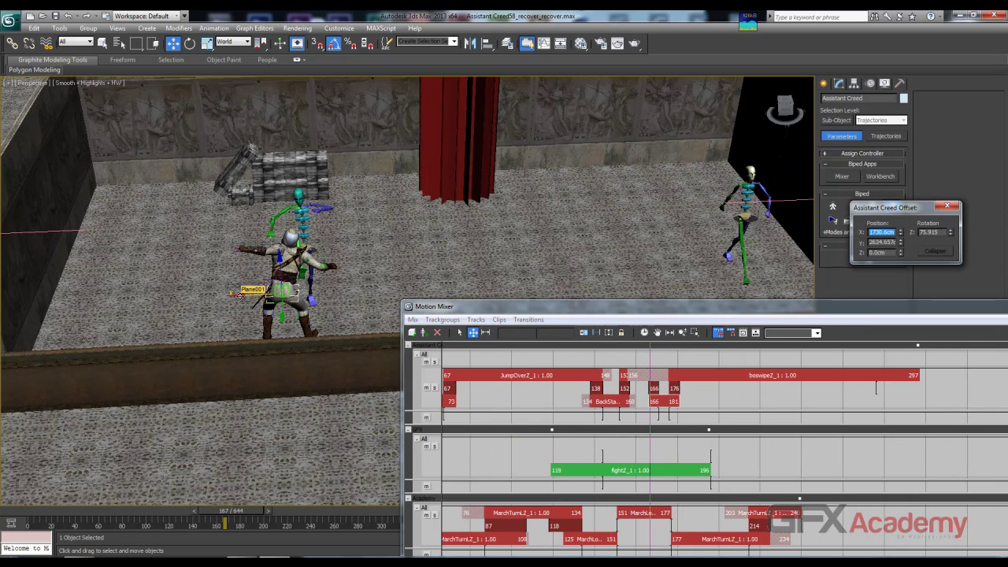
pyautogui.moveTo(211, 299)
pyautogui.keyDown('alt'); pyautogui.mouseDown(button='middle')
pyautogui.moveTo(254, 312)
pyautogui.moveTo(195, 298)
pyautogui.mouseUp(button='middle'); pyautogui.keyUp('alt')
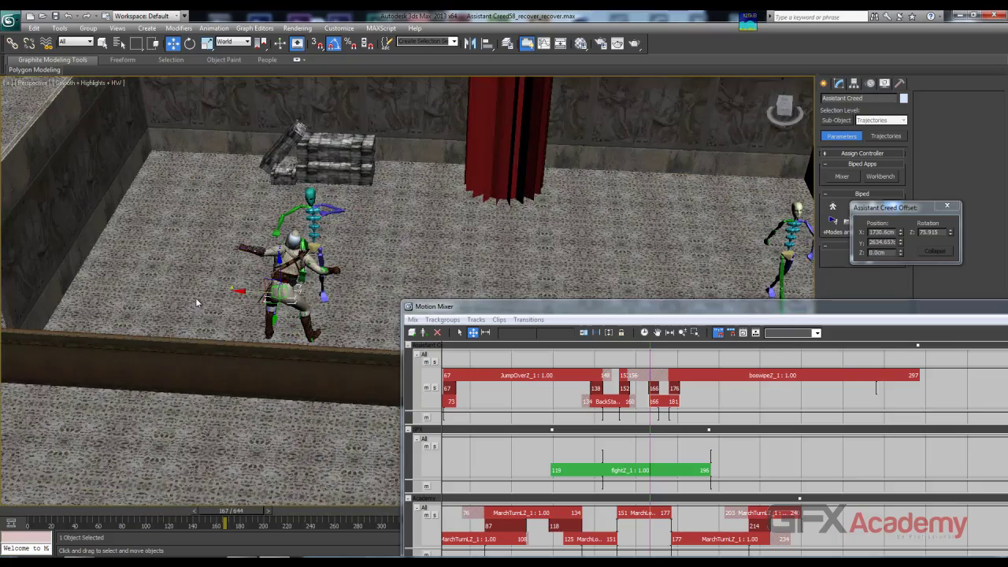
pyautogui.keyDown('alt'); pyautogui.moveTo(323, 271); pyautogui.dragTo(267, 297, button='middle'); pyautogui.keyUp('alt')
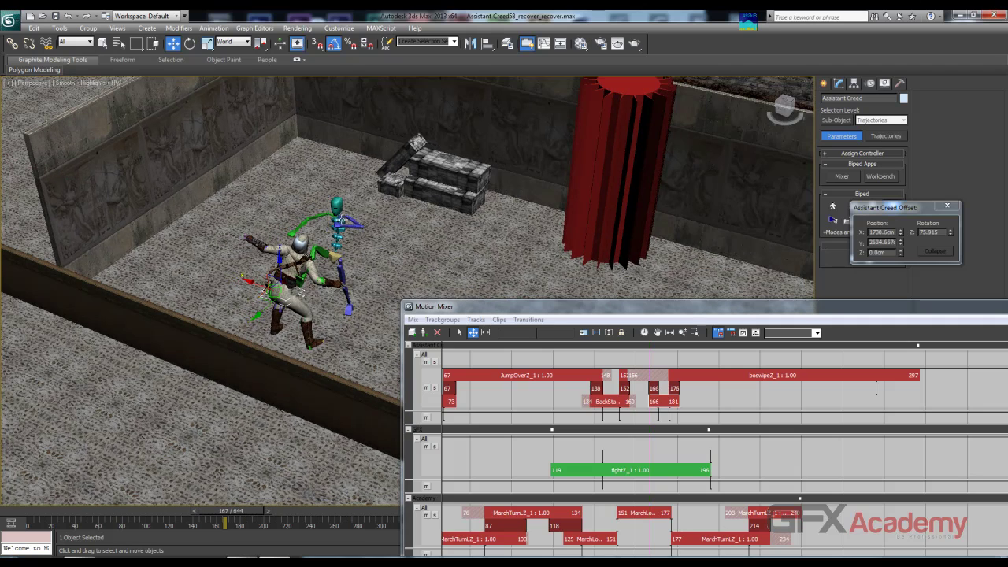
# Step: Select the opposing GFX biped and move its animation offset along X to about 440 cm to line up with the hooded character
pyautogui.click(341, 221)
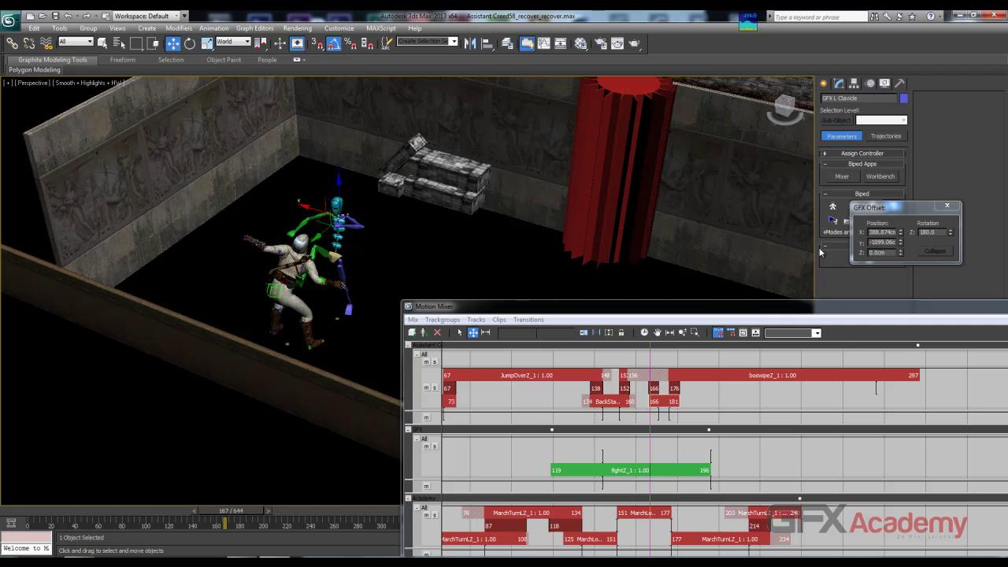
pyautogui.moveTo(306, 206); pyautogui.dragTo(298, 207)
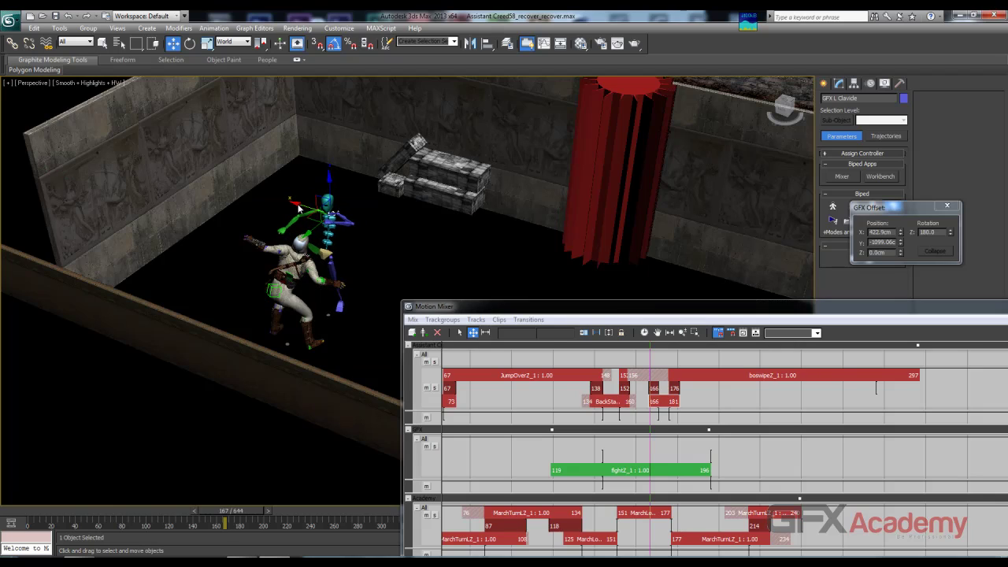
pyautogui.keyDown('alt'); pyautogui.moveTo(312, 298); pyautogui.dragTo(358, 301, button='middle'); pyautogui.keyUp('alt')
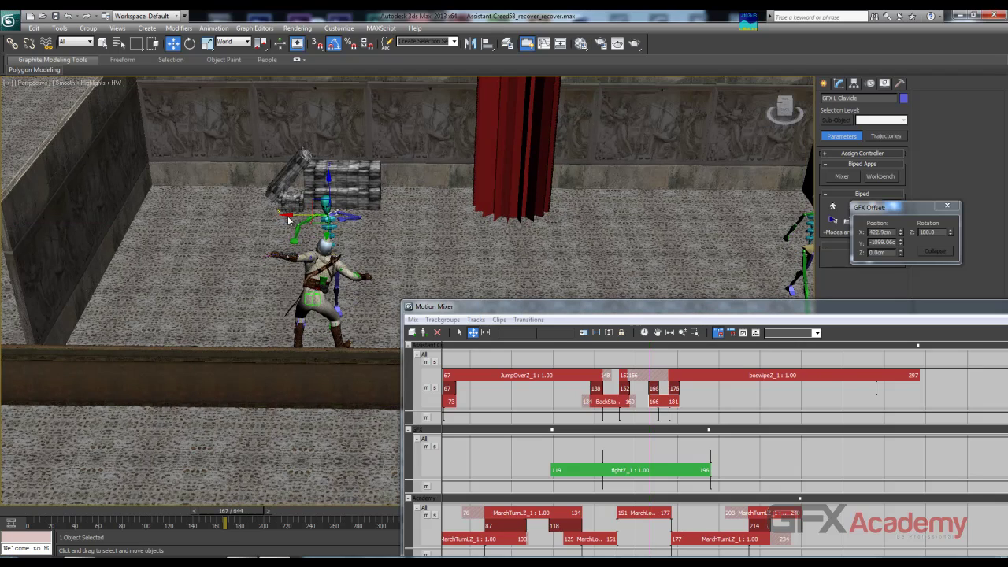
pyautogui.moveTo(290, 211); pyautogui.dragTo(285, 218)
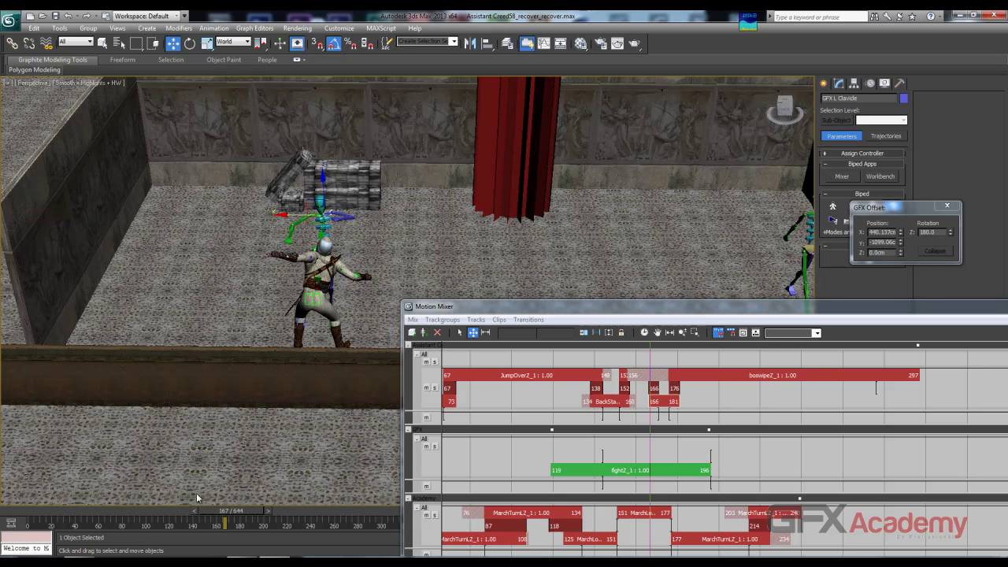
# Step: Examine the two fighters' alignment at frame 155 from the side and rewind the animation to frame 0
pyautogui.moveTo(228, 513)
pyautogui.mouseDown()
pyautogui.moveTo(136, 501)
pyautogui.moveTo(239, 498)
pyautogui.moveTo(215, 498)
pyautogui.mouseUp()
pyautogui.keyDown('alt'); pyautogui.moveTo(238, 319); pyautogui.dragTo(365, 315, button='middle'); pyautogui.keyUp('alt')
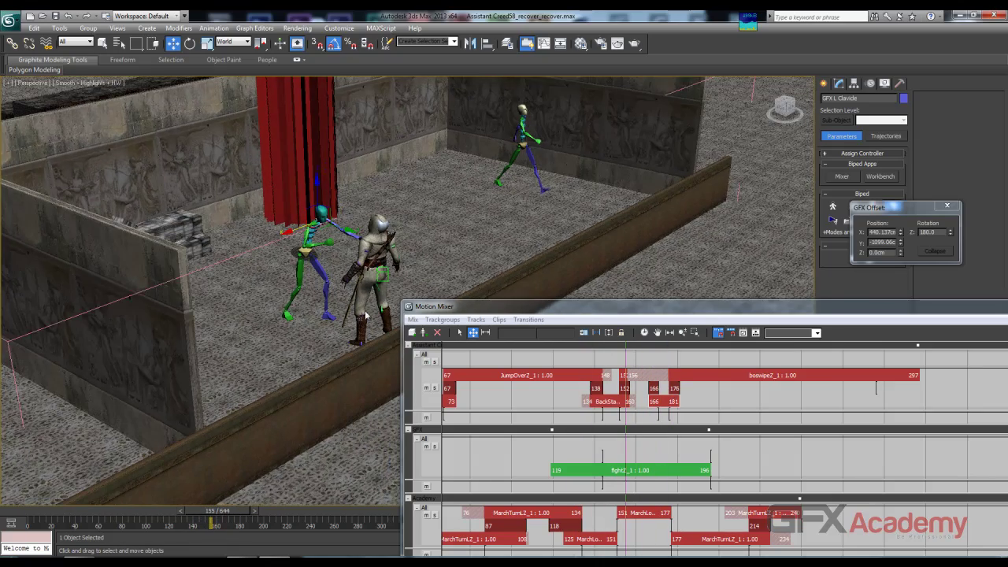
pyautogui.moveTo(729, 310); pyautogui.dragTo(624, 201)
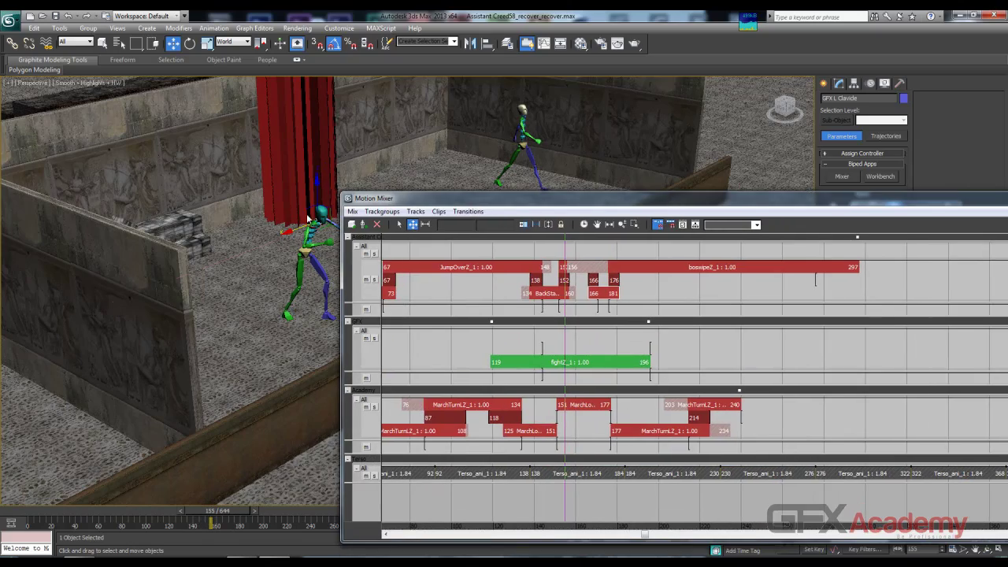
pyautogui.keyDown('alt'); pyautogui.moveTo(307, 217); pyautogui.dragTo(310, 137, button='middle'); pyautogui.keyUp('alt')
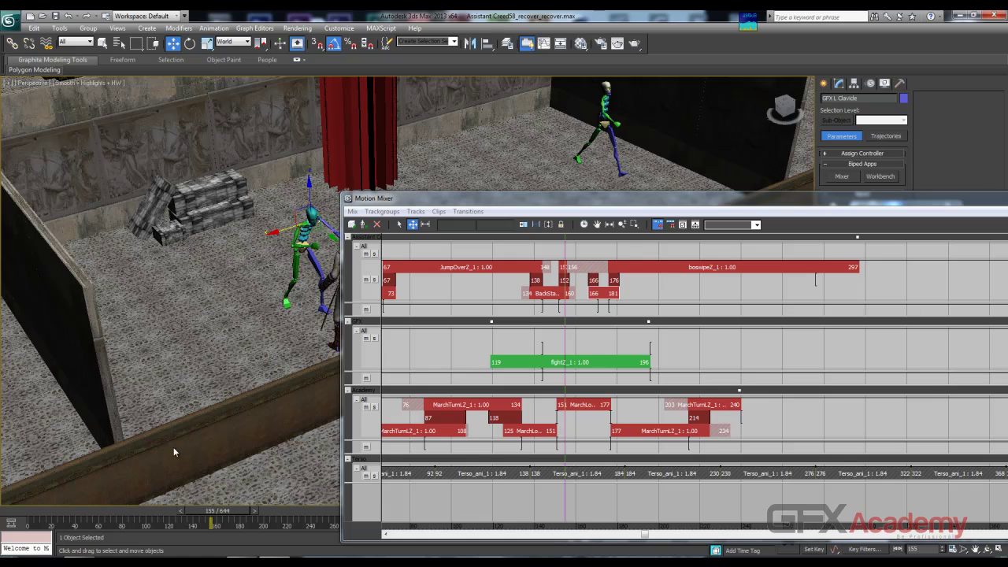
pyautogui.moveTo(211, 519); pyautogui.dragTo(37, 513)
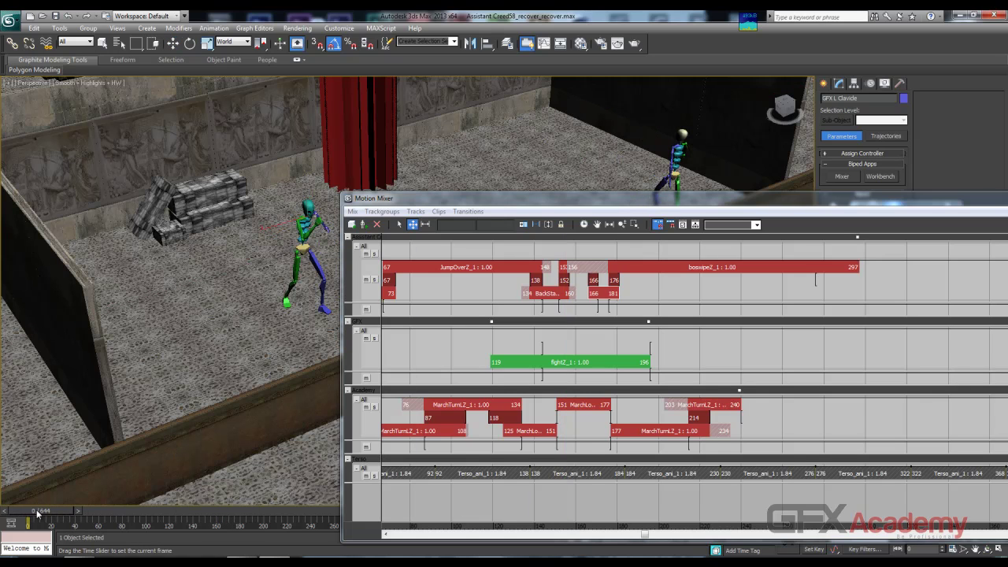
# Step: Select the red fluted column and examine the arena and the two waiting bipeds at frame 0
pyautogui.moveTo(322, 267); pyautogui.dragTo(341, 135, button='middle')
pyautogui.click(341, 134)
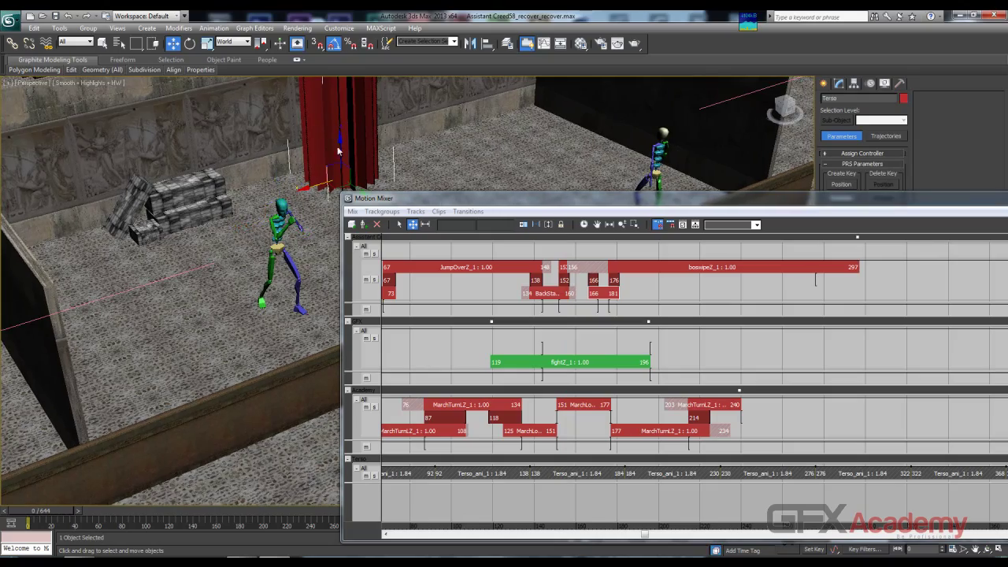
pyautogui.press('z')
pyautogui.scroll(-6, 440, 160)
pyautogui.moveTo(283, 254); pyautogui.dragTo(181, 196, button='middle')
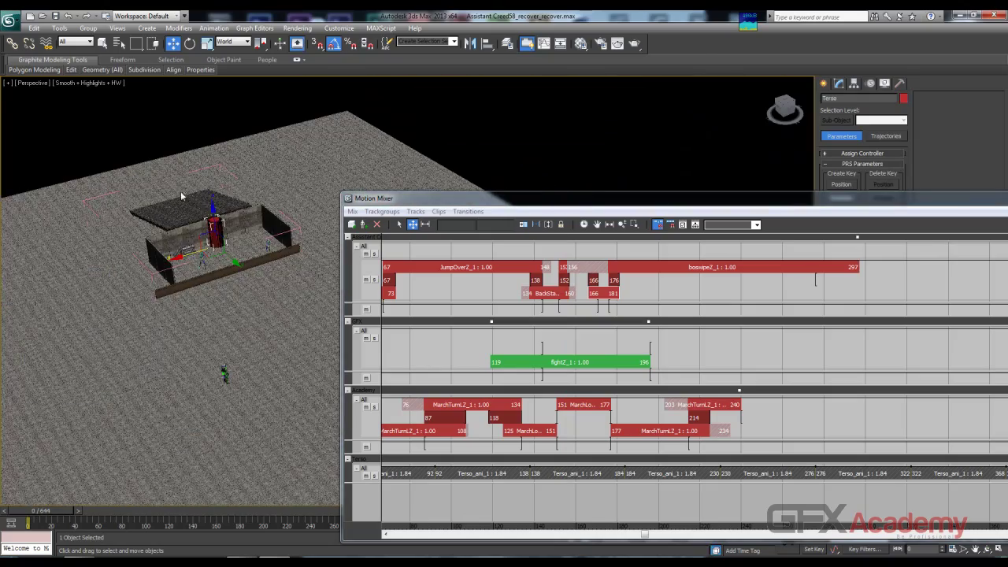
pyautogui.scroll(10, 180, 191)
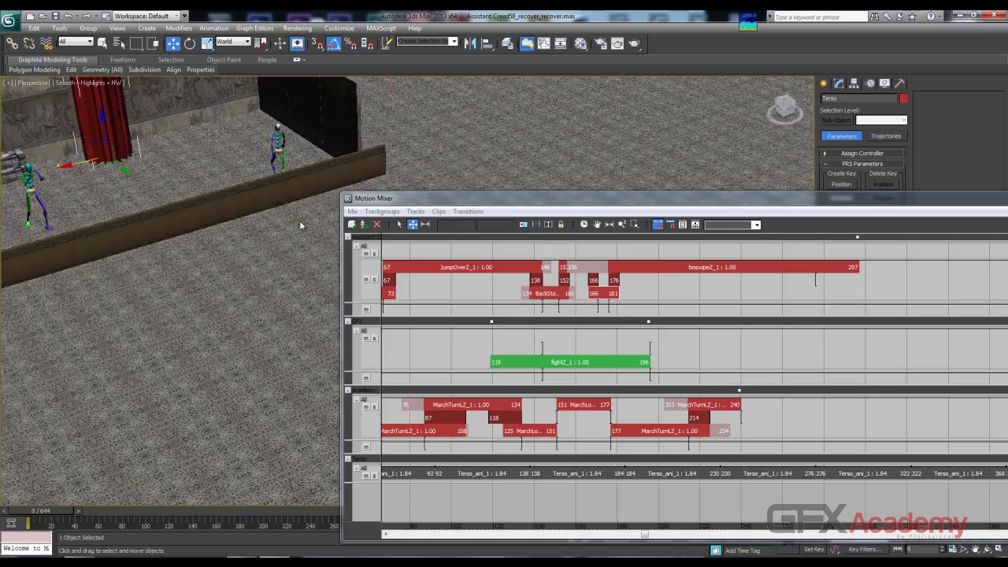
pyautogui.keyDown('alt'); pyautogui.moveTo(299, 225); pyautogui.dragTo(177, 460, button='middle'); pyautogui.keyUp('alt')
pyautogui.moveTo(158, 272); pyautogui.dragTo(331, 287, button='middle')
pyautogui.scroll(3, 331, 287)
pyautogui.keyDown('alt'); pyautogui.moveTo(143, 255); pyautogui.dragTo(353, 90, button='middle'); pyautogui.keyUp('alt')
pyautogui.keyDown('alt'); pyautogui.moveTo(194, 336); pyautogui.dragTo(255, 301, button='middle'); pyautogui.keyUp('alt')
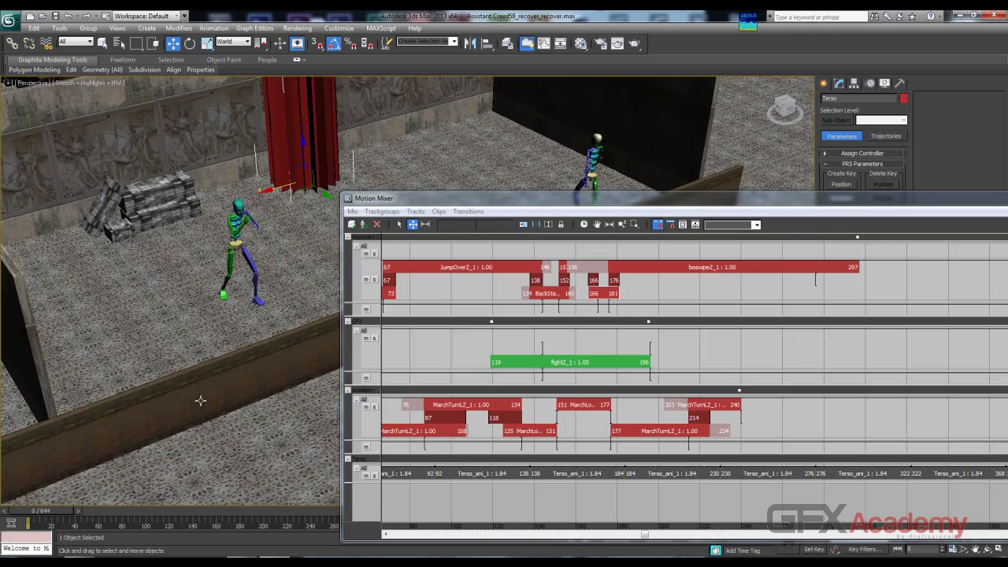
pyautogui.moveTo(57, 511); pyautogui.dragTo(26, 510)
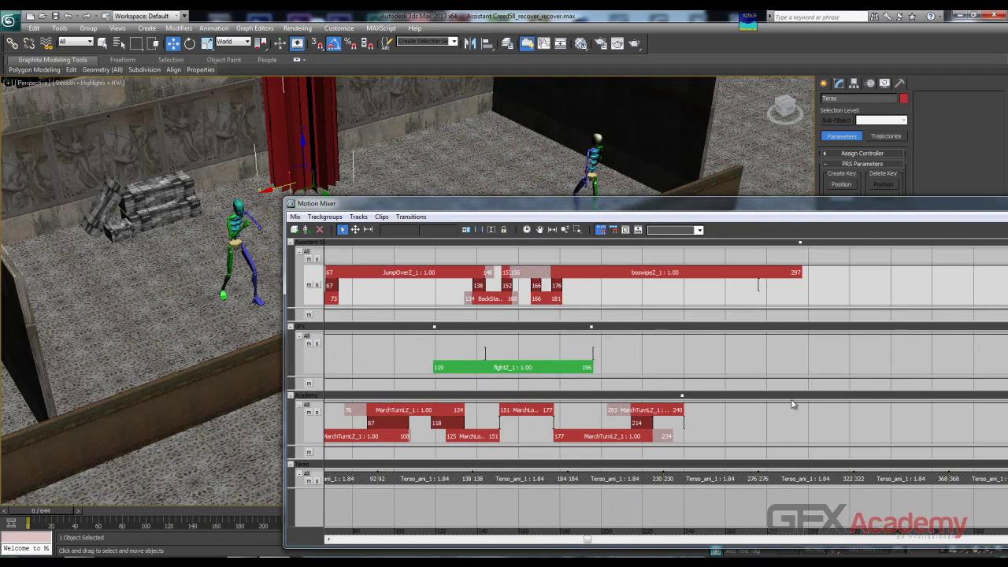
# Step: Bring the start of all tracks into view in the Motion Mixer and scrub the animation to frame 139
pyautogui.moveTo(723, 208); pyautogui.dragTo(596, 174)
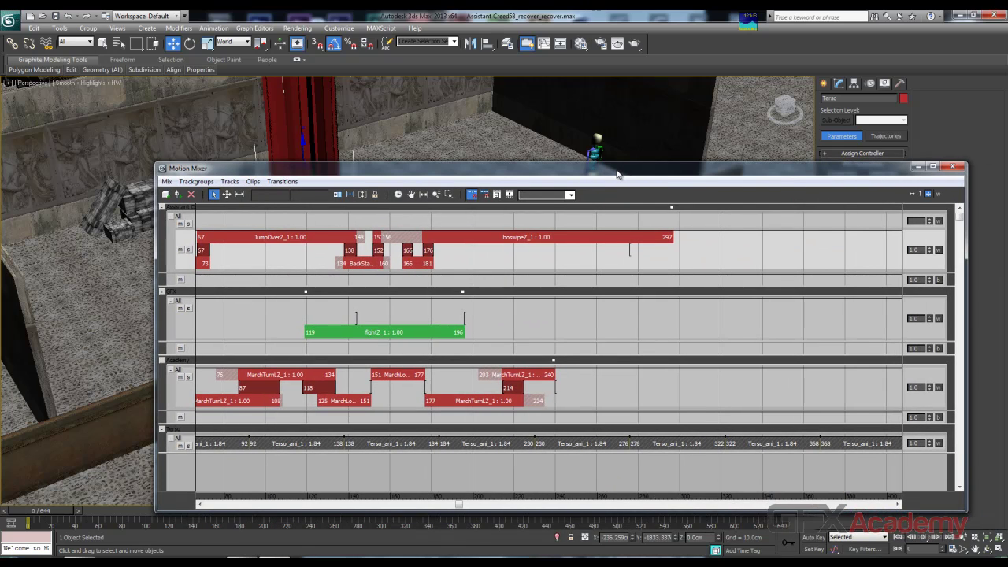
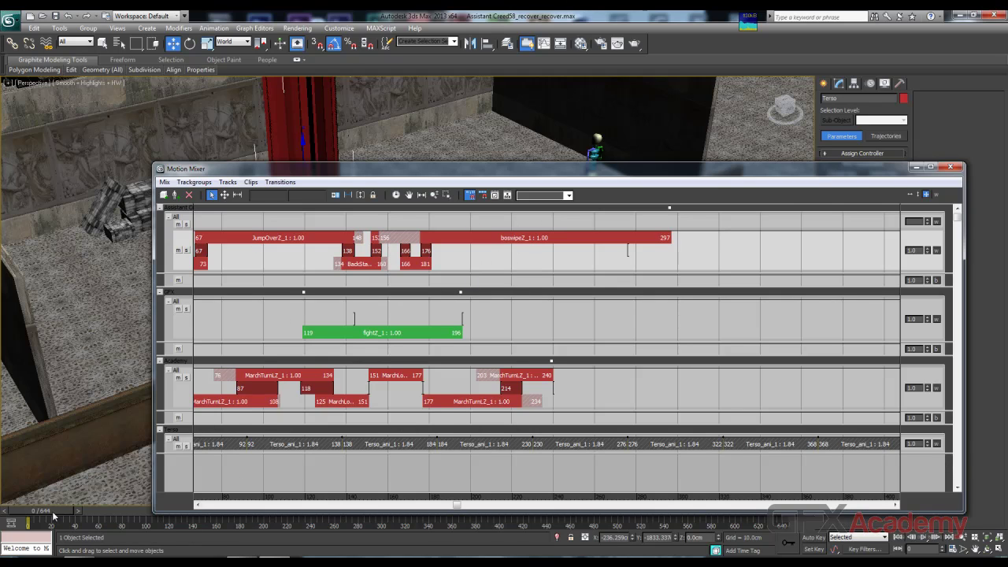
pyautogui.moveTo(53, 516); pyautogui.dragTo(186, 512)
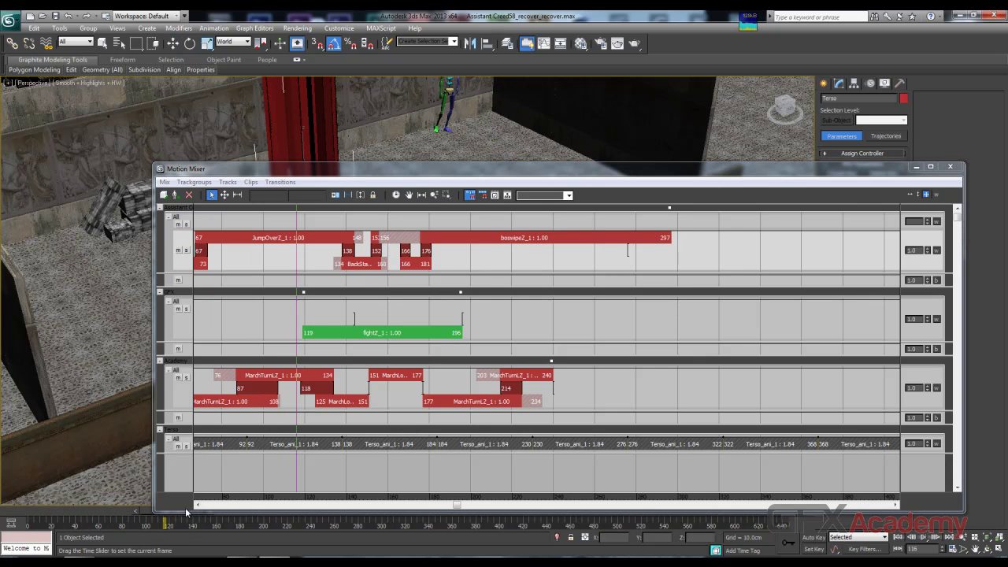
pyautogui.press('w')
pyautogui.moveTo(236, 456); pyautogui.dragTo(311, 465, button='middle')
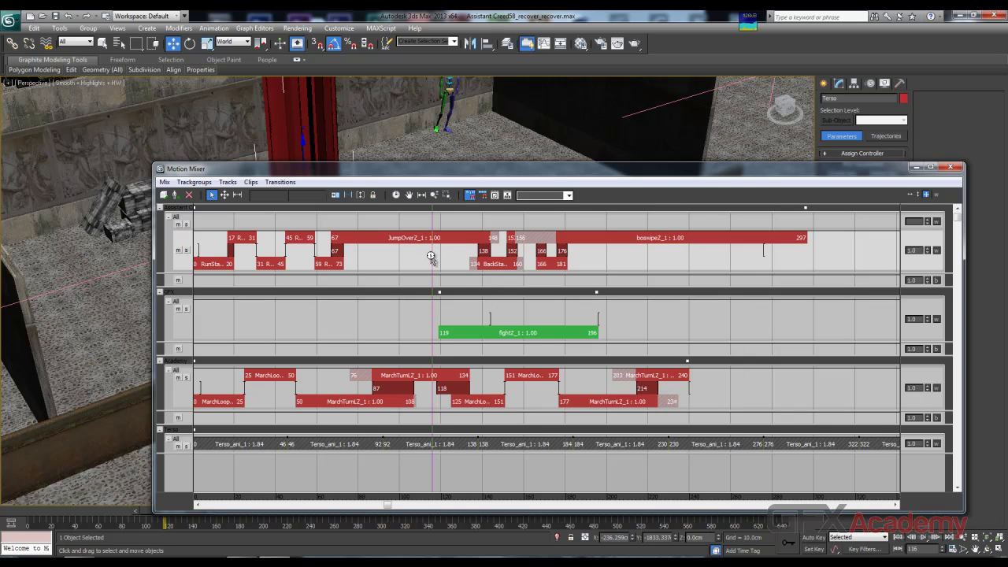
pyautogui.moveTo(431, 256); pyautogui.dragTo(482, 263)
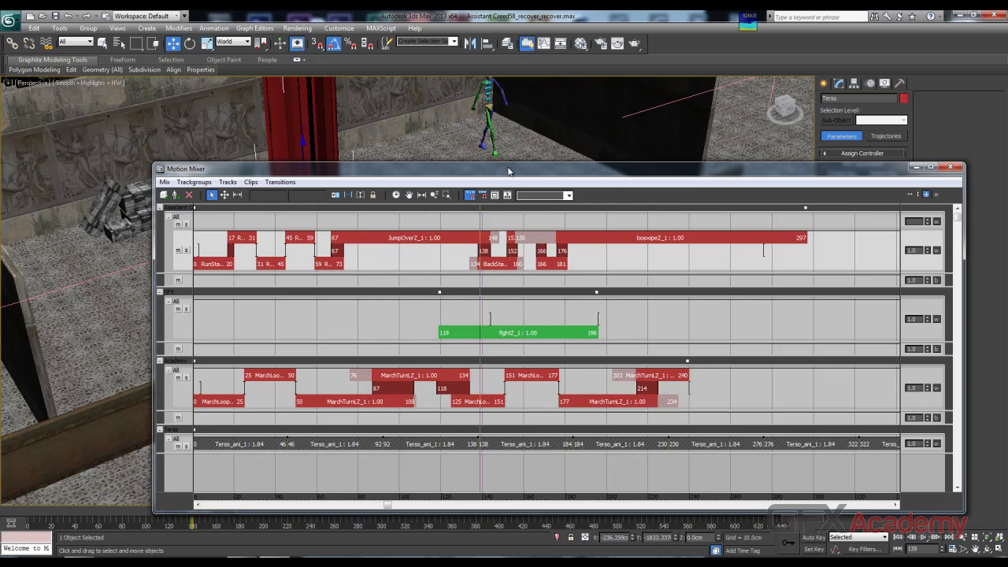
# Step: Lower the Motion Mixer window to uncover the arena and examine the characters and red column at frame 139 from above
pyautogui.moveTo(511, 171); pyautogui.dragTo(486, 185)
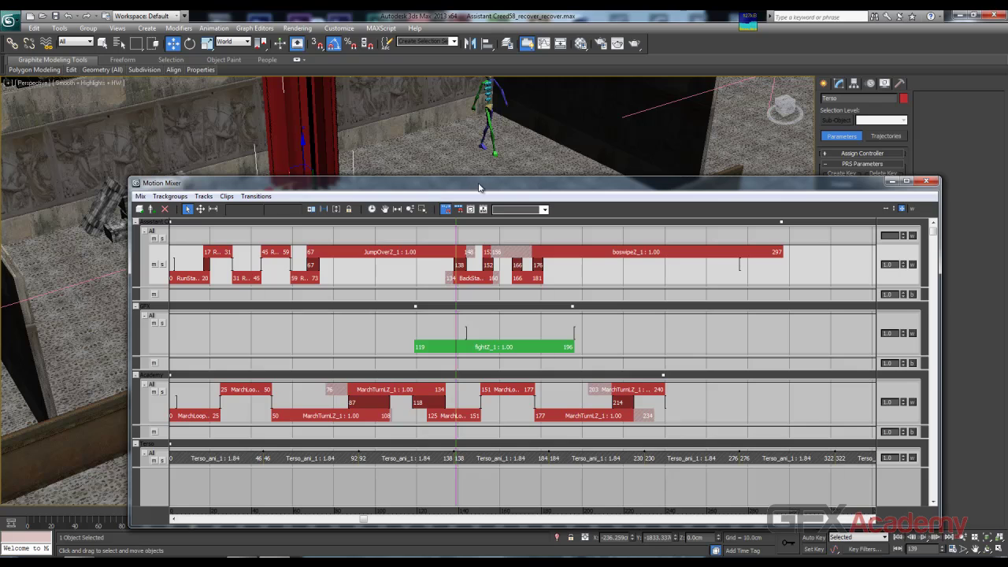
pyautogui.moveTo(479, 187); pyautogui.dragTo(455, 221)
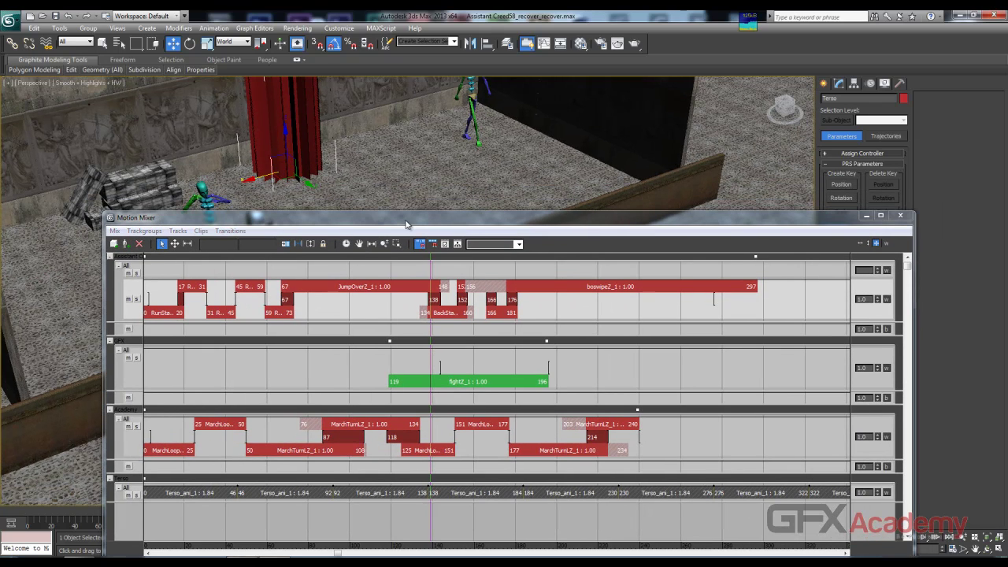
pyautogui.keyDown('alt'); pyautogui.moveTo(335, 170); pyautogui.dragTo(326, 197, button='middle'); pyautogui.keyUp('alt')
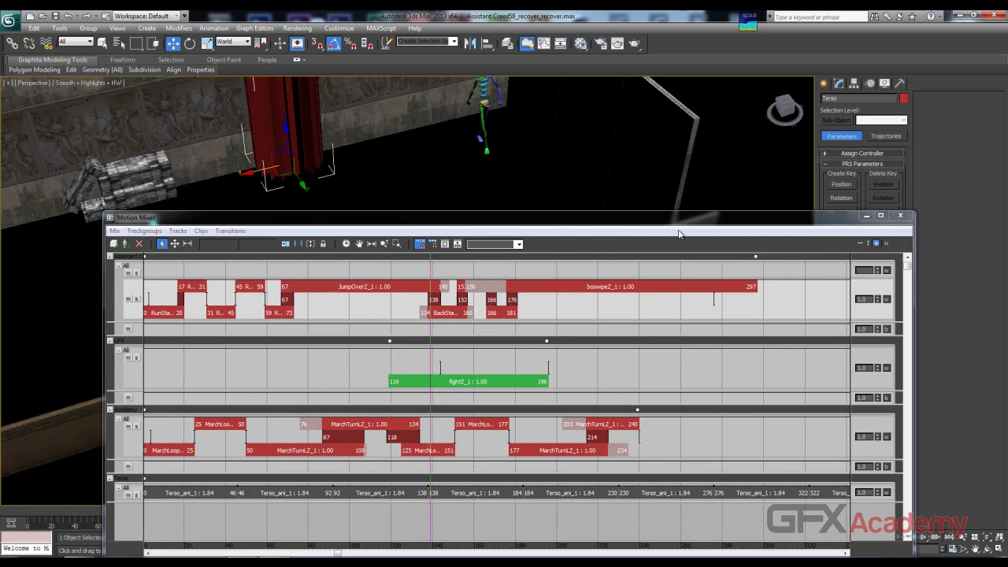
pyautogui.moveTo(668, 219); pyautogui.dragTo(677, 328)
pyautogui.keyDown('alt'); pyautogui.moveTo(500, 277); pyautogui.dragTo(379, 181, button='middle'); pyautogui.keyUp('alt')
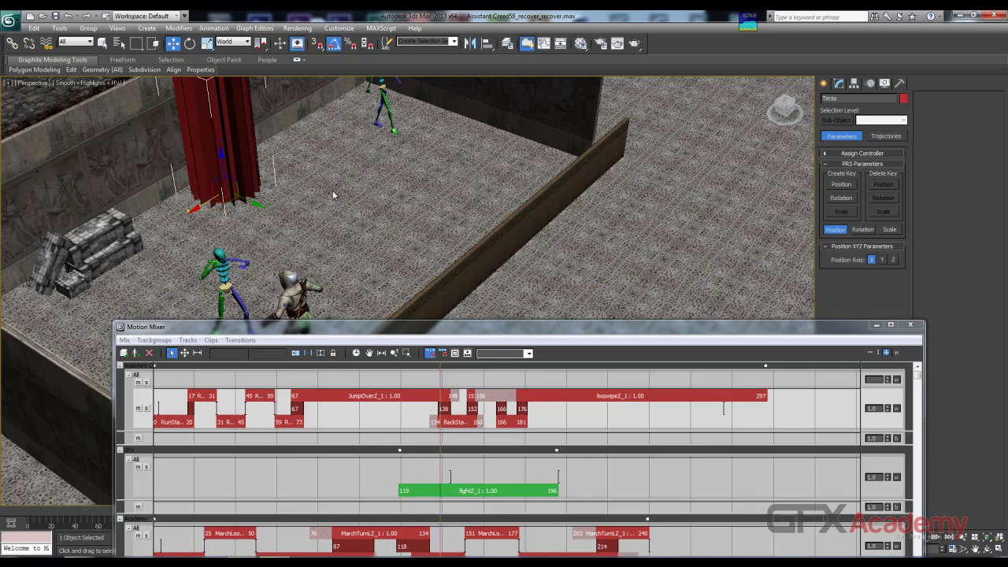
pyautogui.keyDown('alt'); pyautogui.moveTo(362, 123); pyautogui.dragTo(385, 189, button='middle'); pyautogui.keyUp('alt')
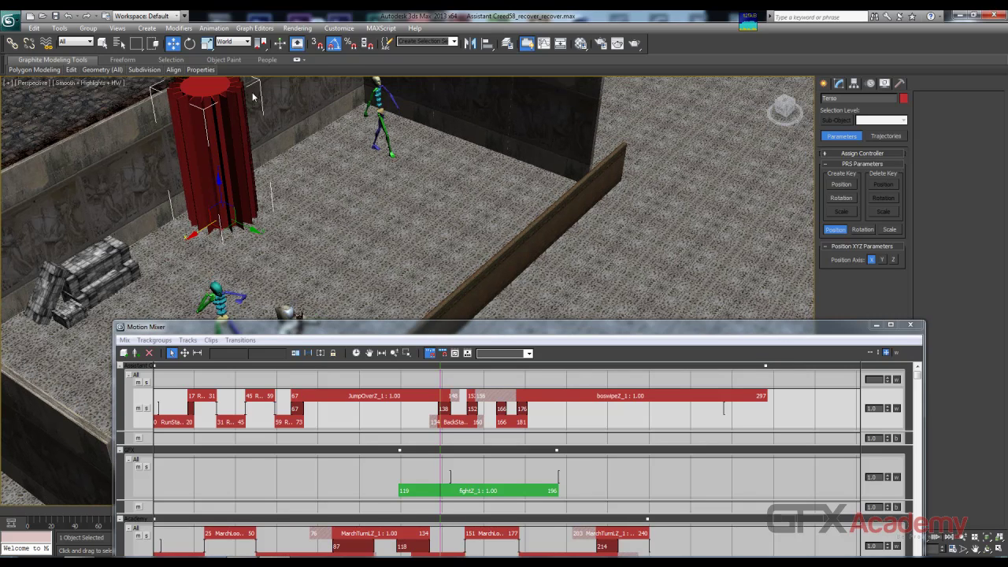
# Step: Create a skeleton biped with the root name test outside the low wall and rotate it about its vertical axis
pyautogui.click(823, 83)
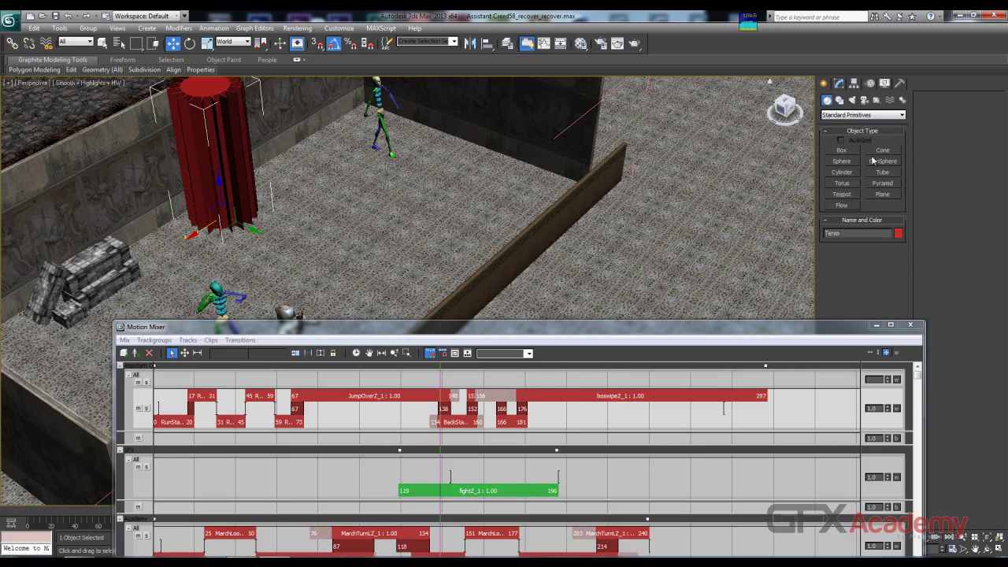
pyautogui.click(903, 100)
pyautogui.click(843, 161)
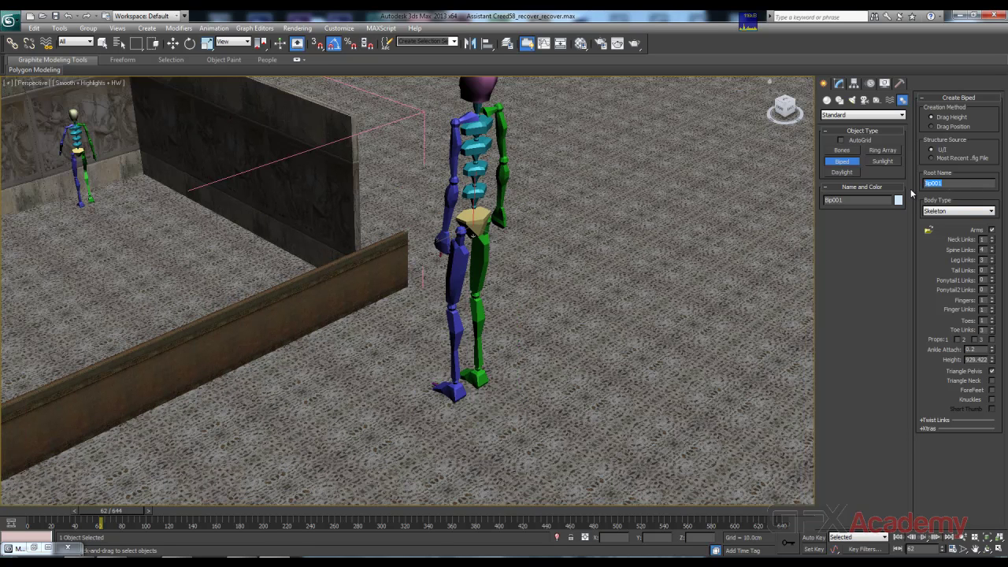
pyautogui.write('ta')
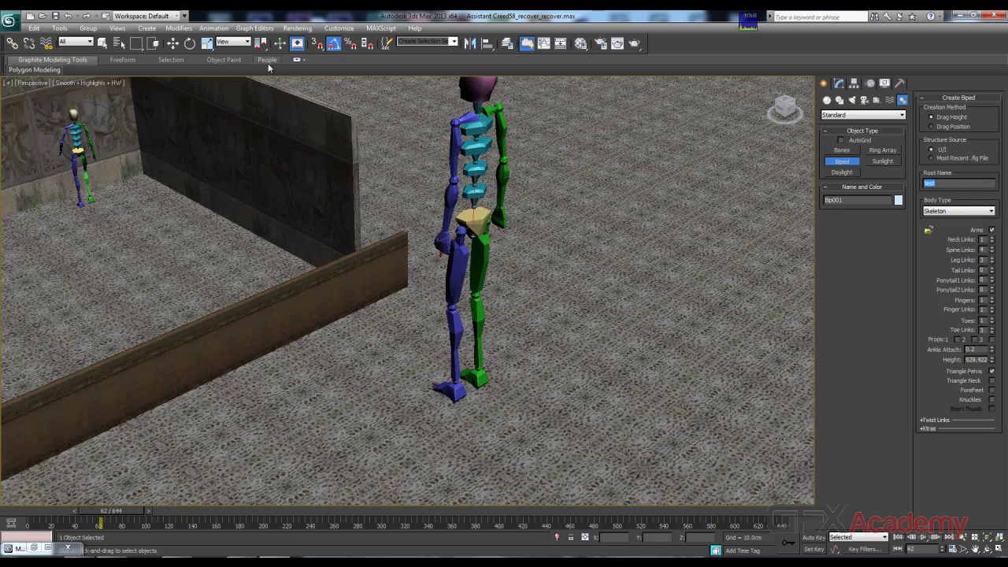
pyautogui.rightClick(372, 126)
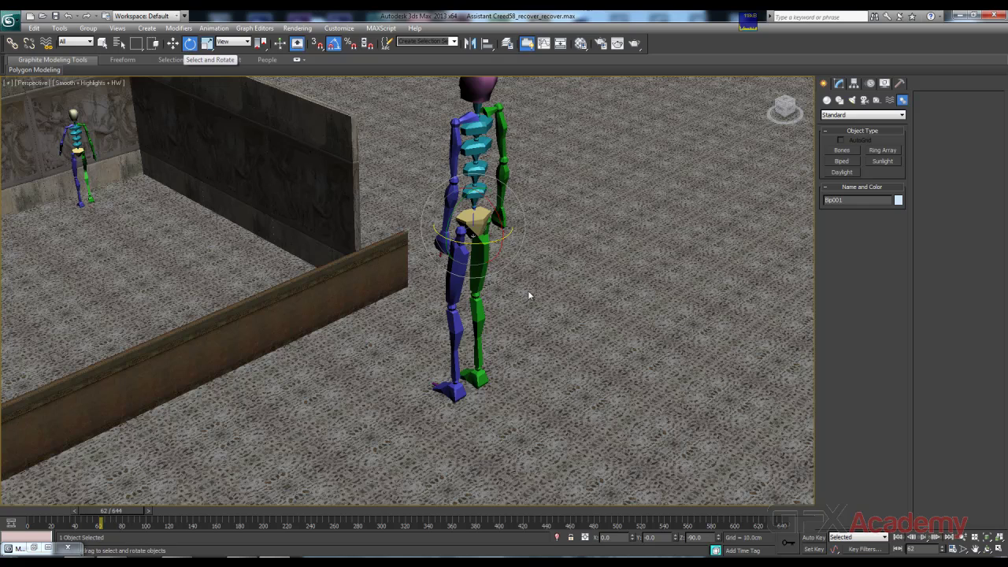
pyautogui.moveTo(464, 242); pyautogui.dragTo(560, 244)
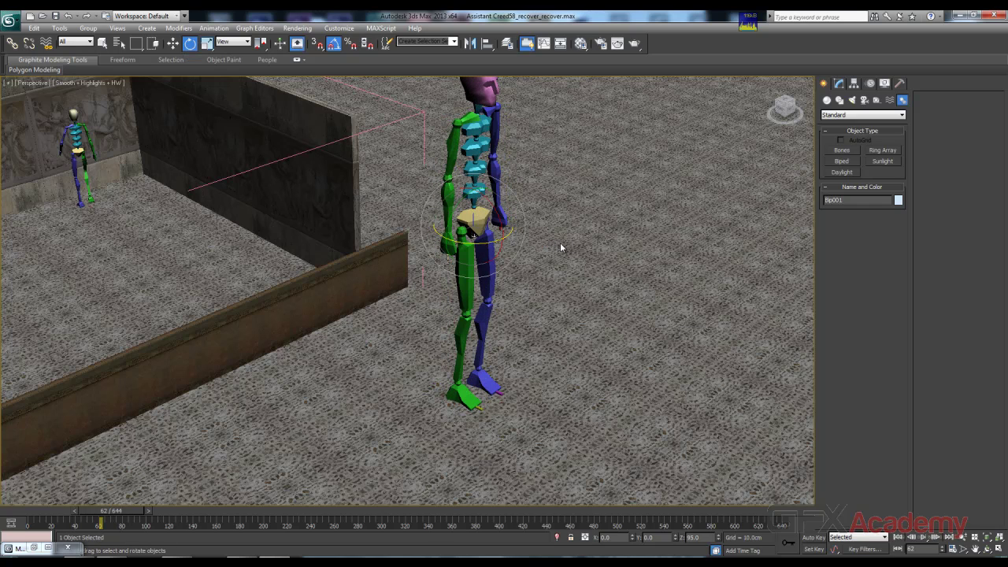
# Step: Check the names of the new biped's pelvis and spine parts by selecting them one after another
pyautogui.moveTo(499, 238); pyautogui.dragTo(495, 269, button='middle')
pyautogui.click(480, 249)
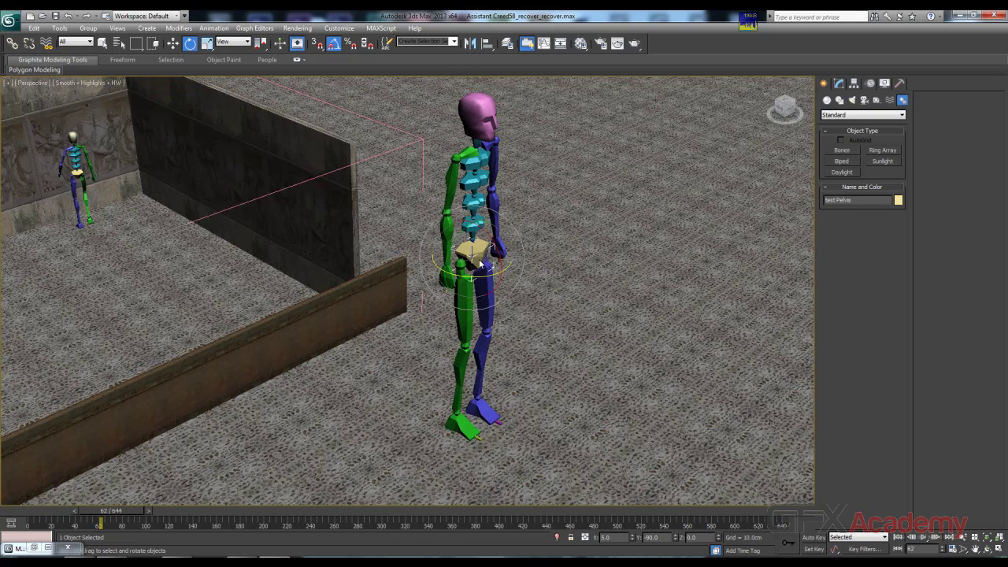
pyautogui.click(473, 239)
pyautogui.click(475, 204)
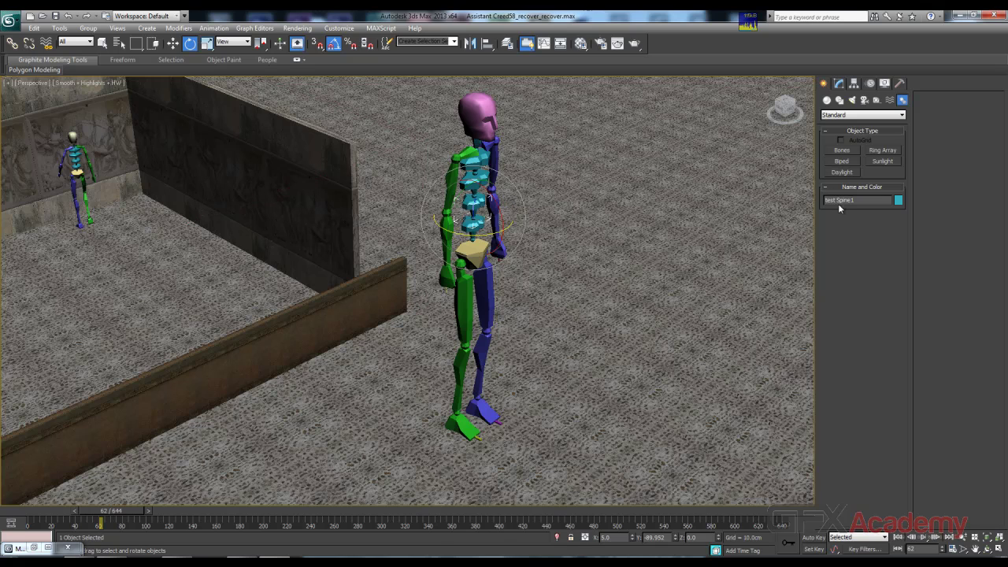
pyautogui.moveTo(857, 202); pyautogui.dragTo(861, 203)
pyautogui.click(481, 166)
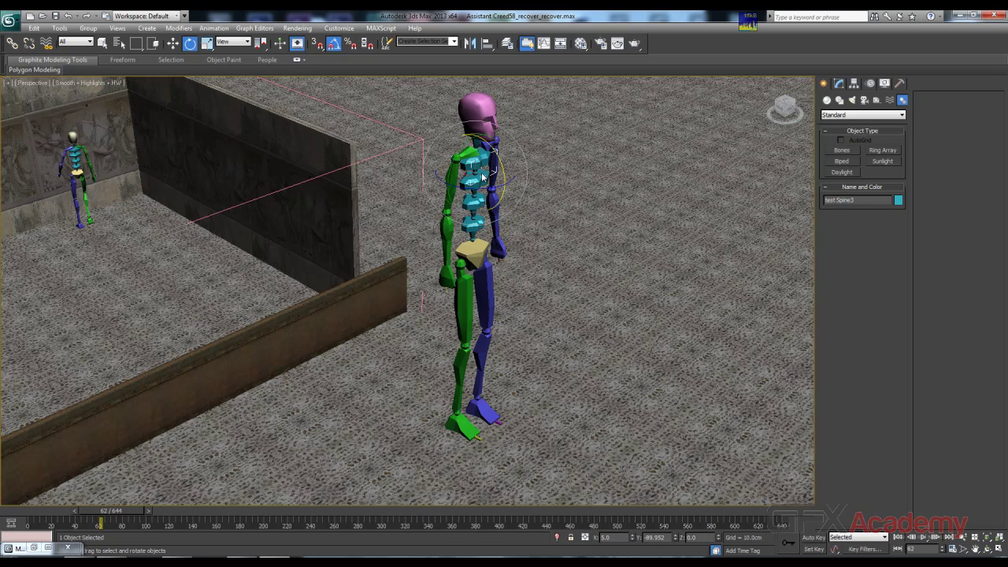
pyautogui.moveTo(469, 316); pyautogui.dragTo(455, 316, button='middle')
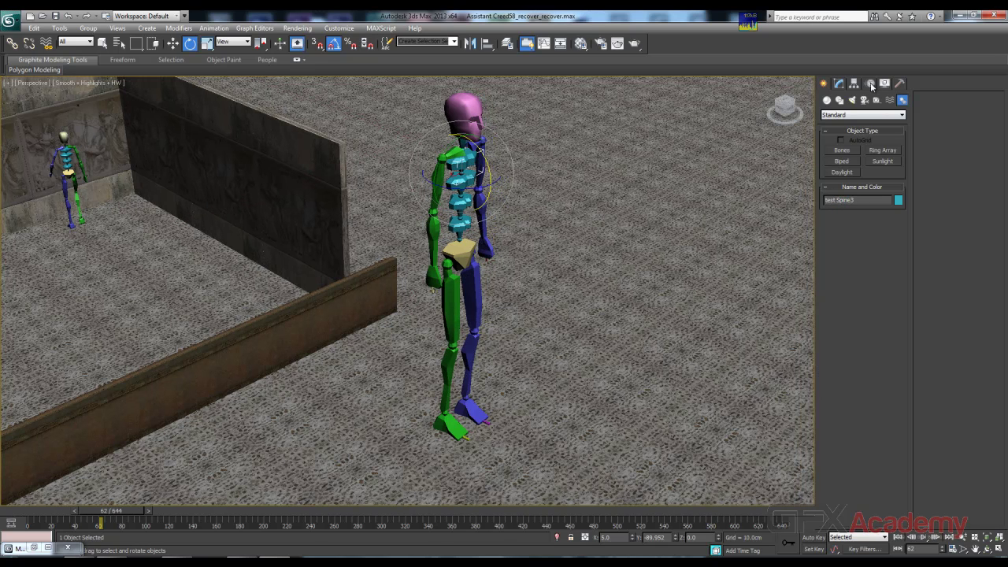
# Step: Show the new biped's motion parameters, restore the Motion Mixer and add the test biped to it
pyautogui.click(870, 83)
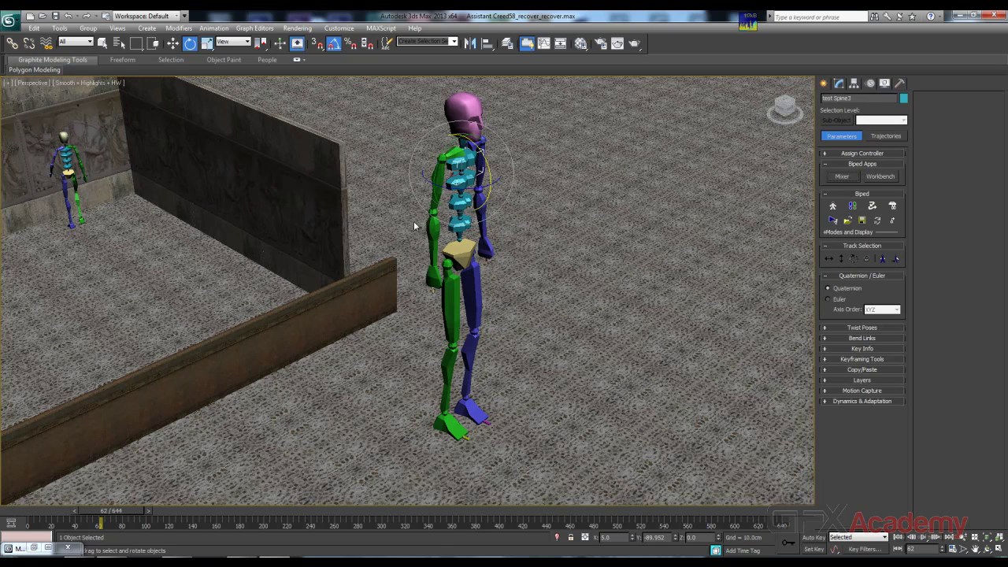
pyautogui.click(33, 548)
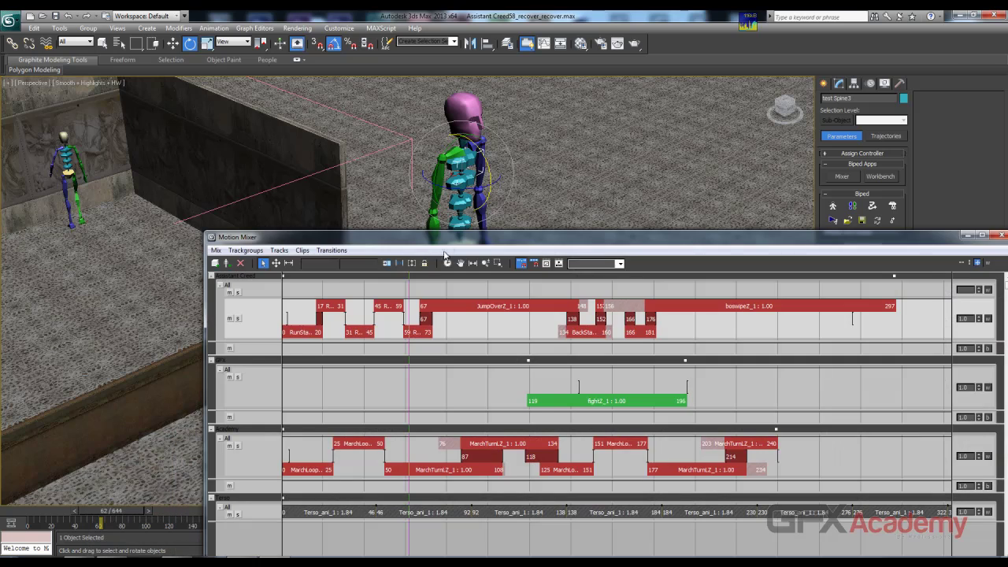
pyautogui.moveTo(452, 241); pyautogui.dragTo(478, 205)
pyautogui.click(246, 214)
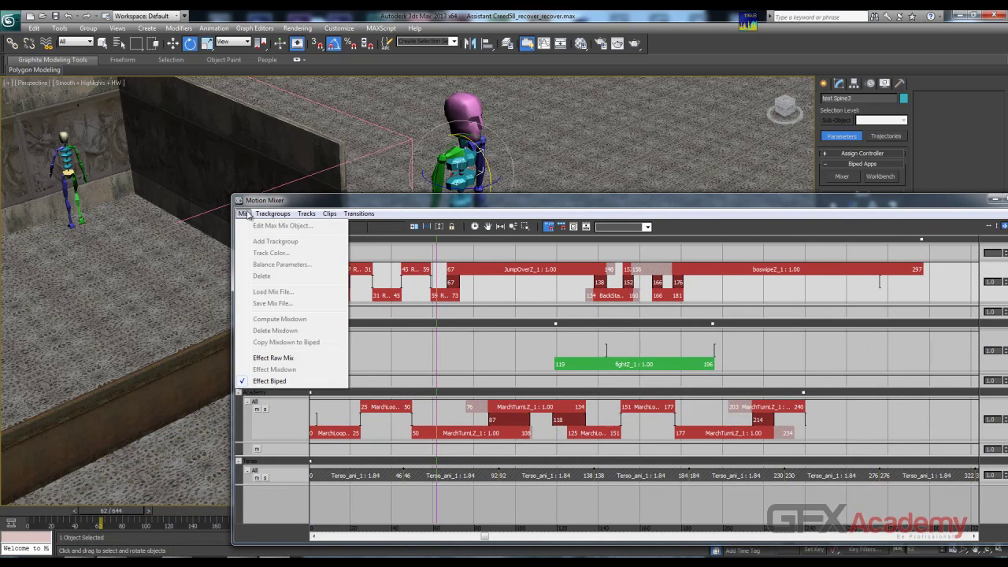
pyautogui.click(250, 203)
pyautogui.click(254, 227)
pyautogui.click(241, 212)
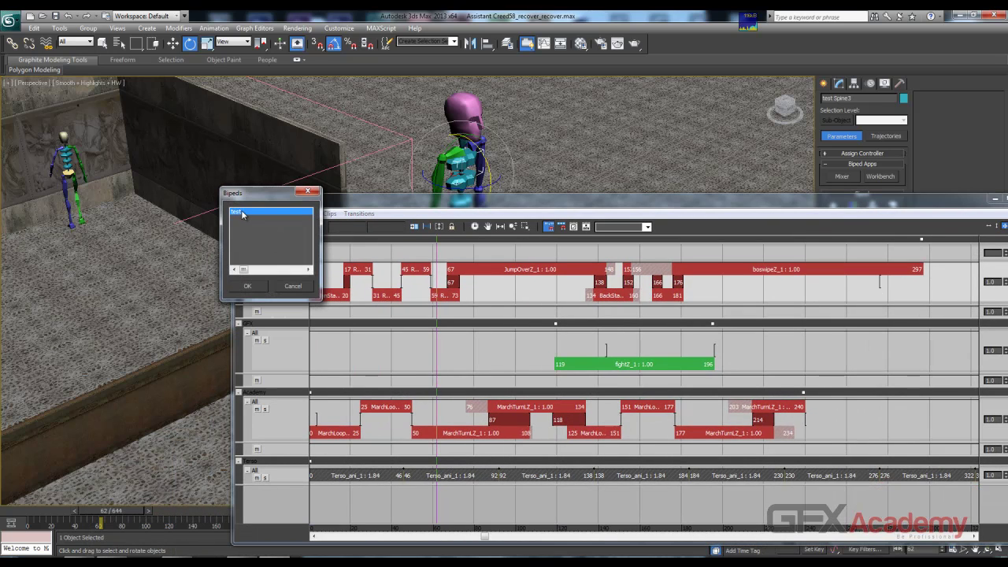
pyautogui.click(247, 287)
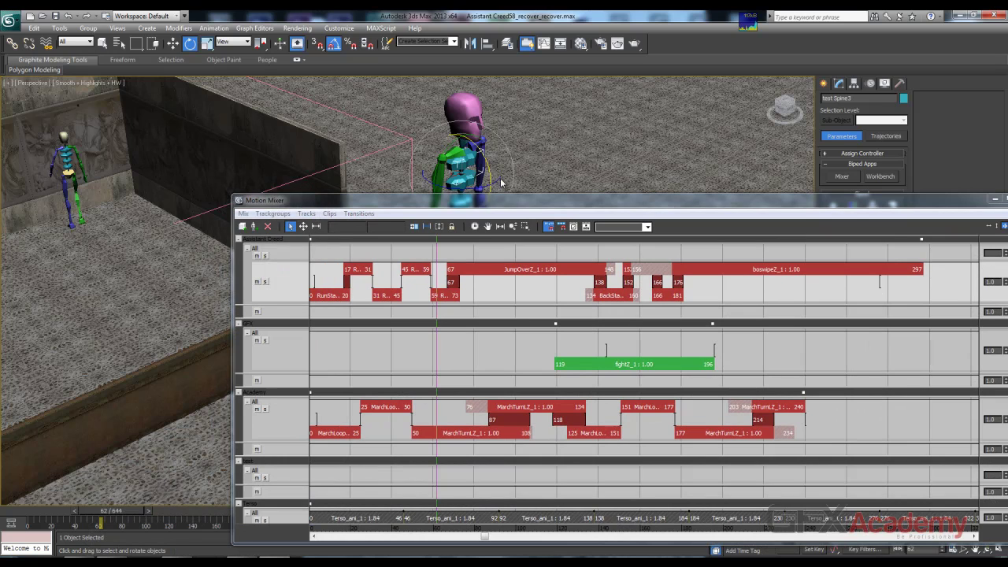
# Step: Resize and reposition the Motion Mixer so that both the test track and the test biped are in view
pyautogui.moveTo(494, 207); pyautogui.dragTo(395, 102)
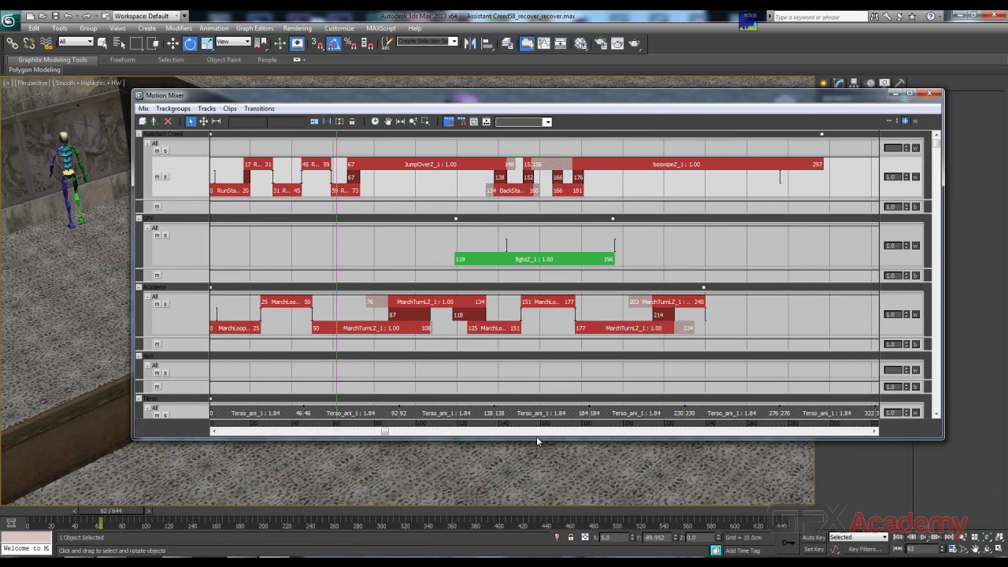
pyautogui.moveTo(537, 439); pyautogui.dragTo(536, 513)
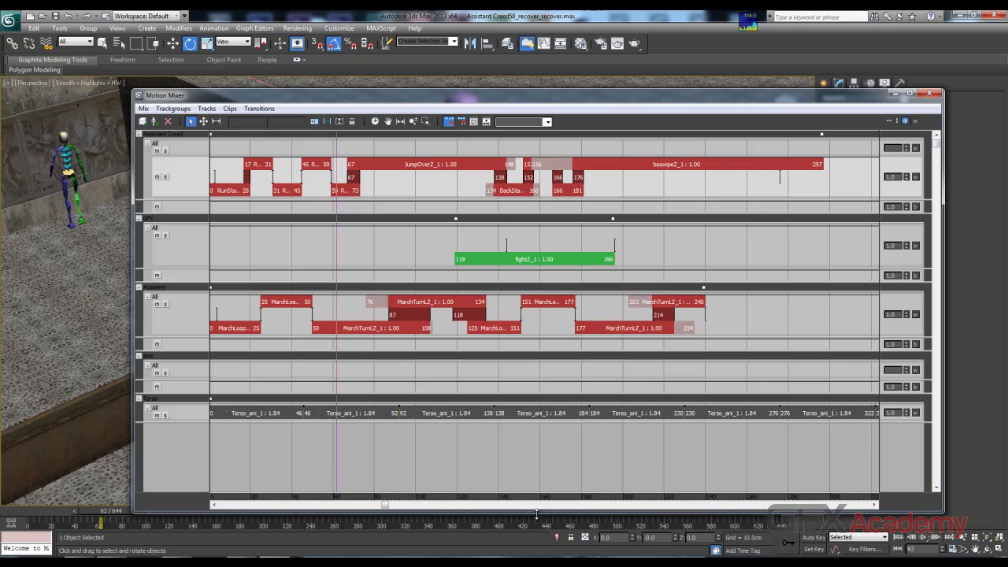
pyautogui.moveTo(506, 97); pyautogui.dragTo(507, 79)
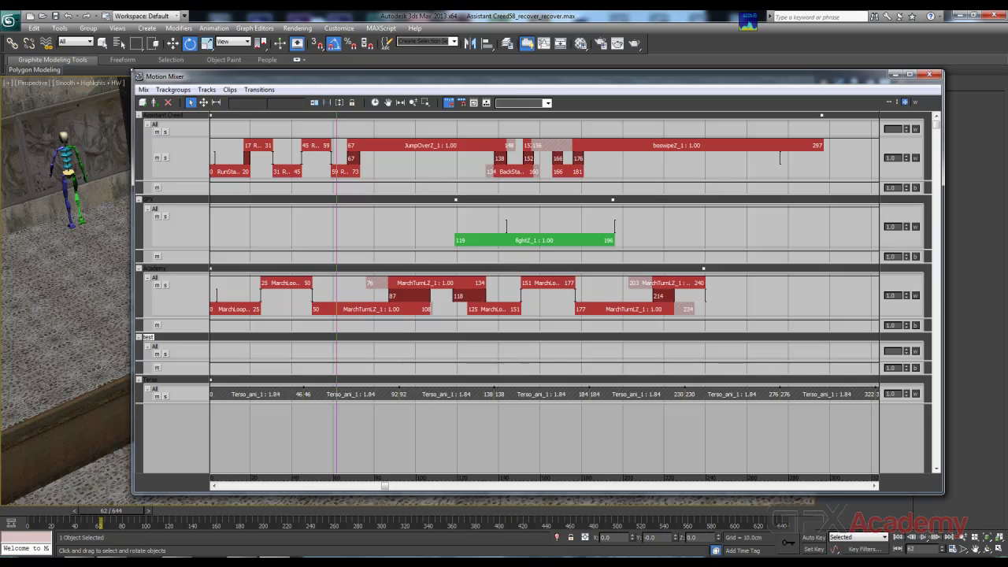
pyautogui.moveTo(133, 70); pyautogui.dragTo(346, 154)
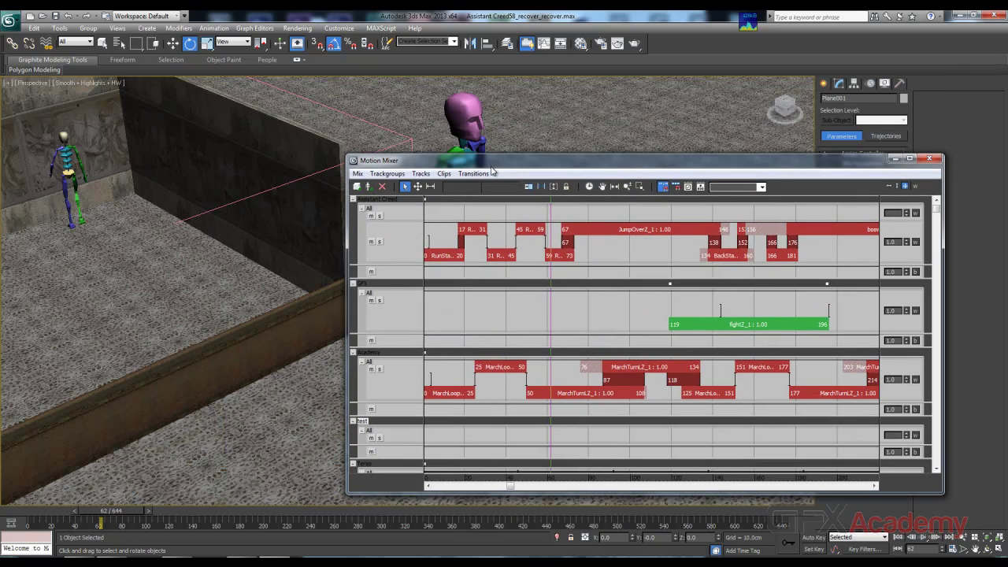
pyautogui.moveTo(490, 163); pyautogui.dragTo(534, 157)
pyautogui.moveTo(322, 202); pyautogui.dragTo(254, 277, button='middle')
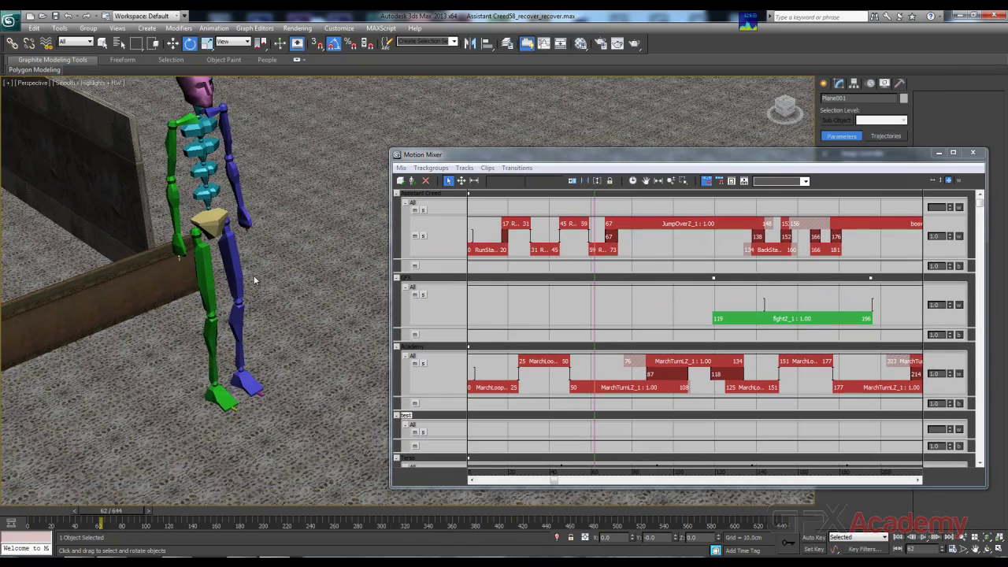
pyautogui.moveTo(606, 154); pyautogui.dragTo(560, 139)
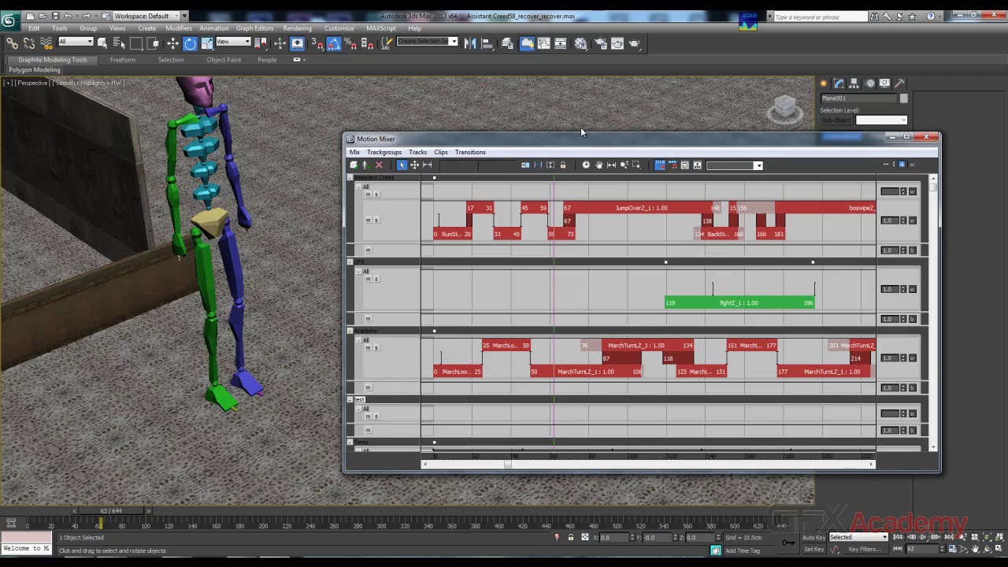
pyautogui.moveTo(587, 141); pyautogui.dragTo(575, 110)
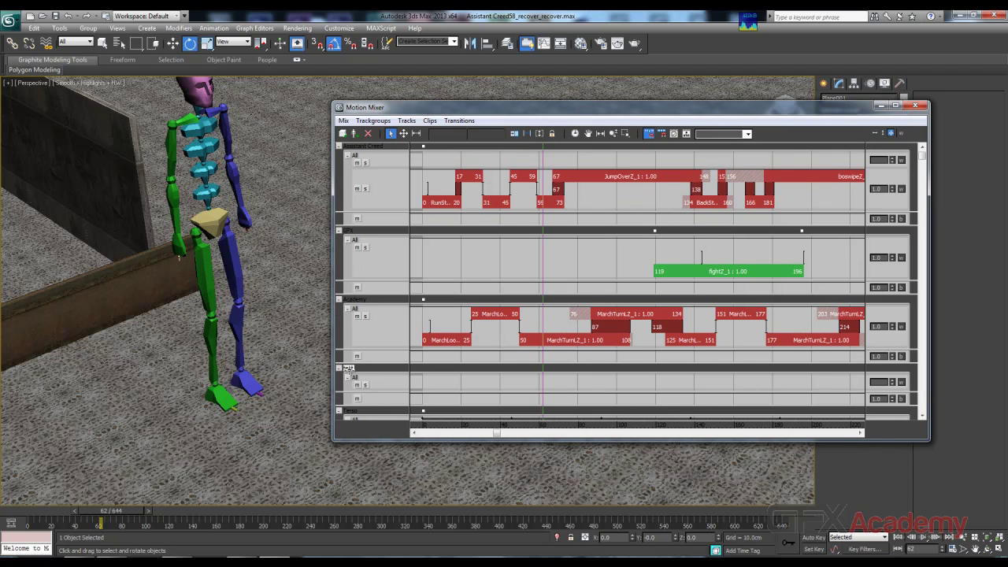
# Step: Load RunLoop.bip as a new clip on the test track and quantize its keys to occur at frames
pyautogui.rightClick(473, 383)
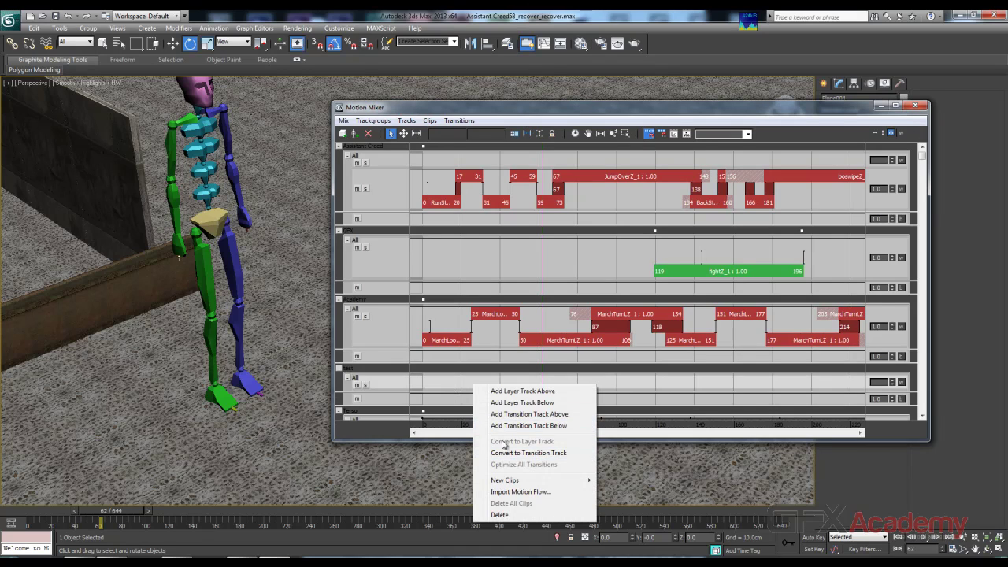
pyautogui.moveTo(523, 480)
pyautogui.click(622, 480)
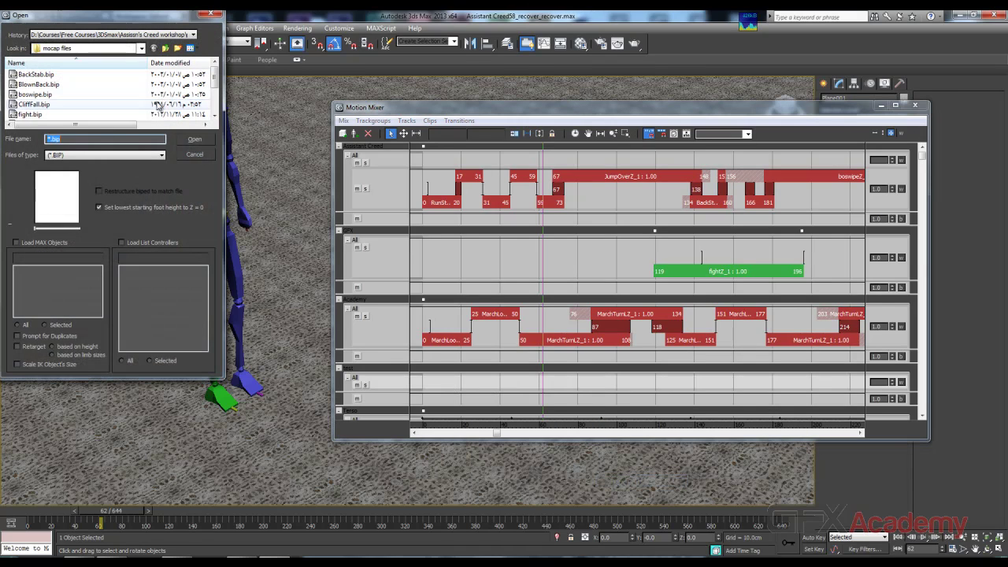
pyautogui.click(38, 84)
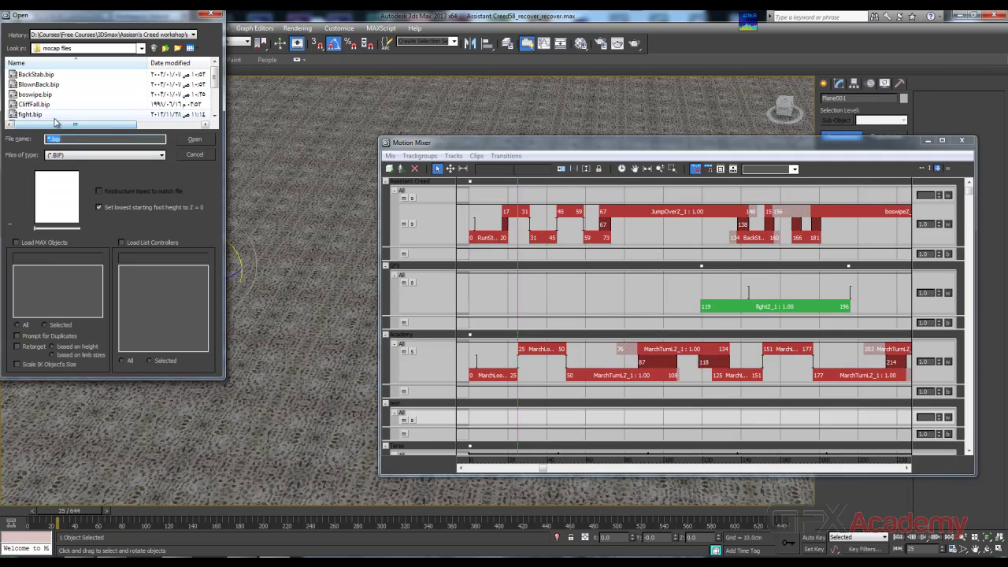
pyautogui.click(34, 104)
pyautogui.scroll(-1, 47, 110)
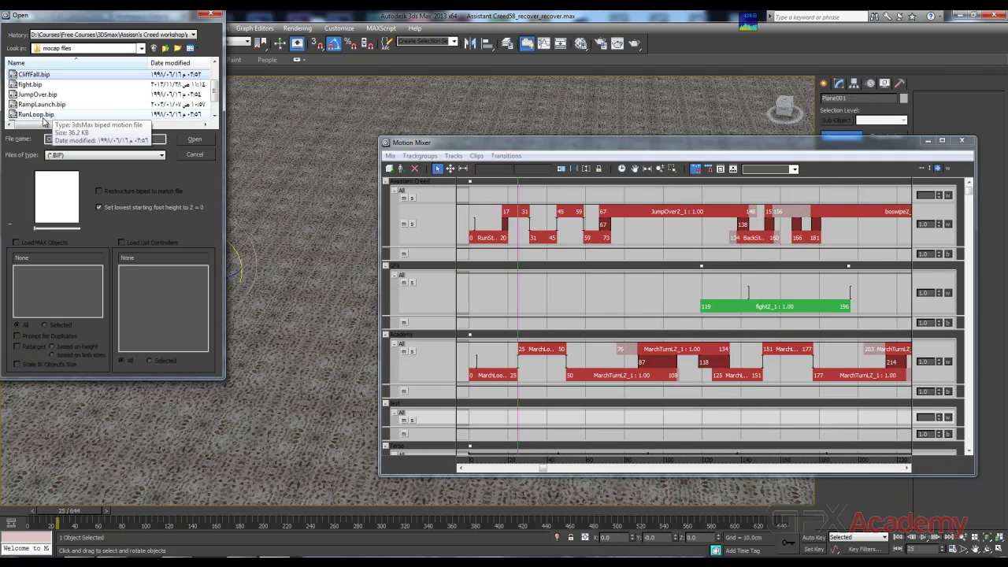
pyautogui.click(47, 114)
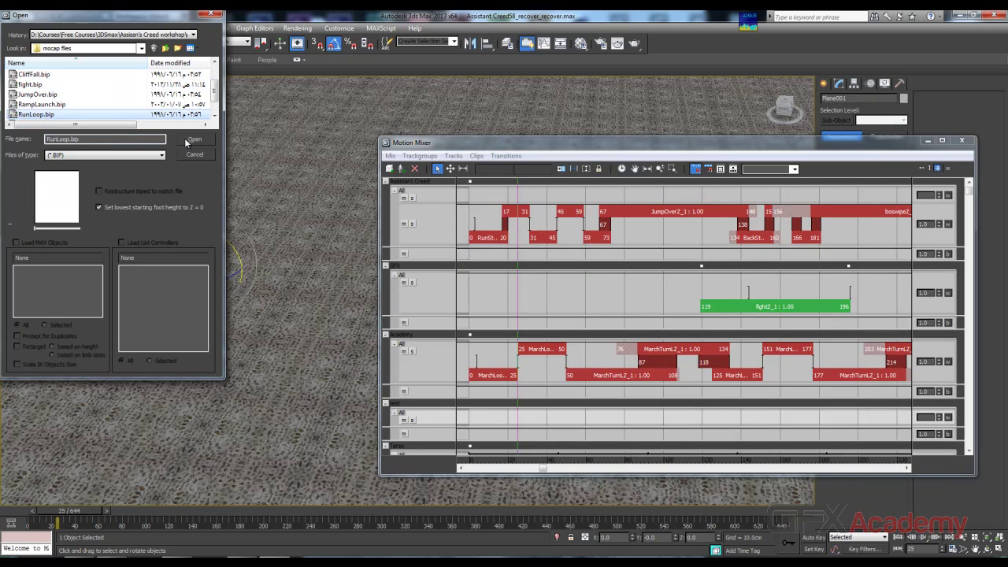
pyautogui.click(193, 140)
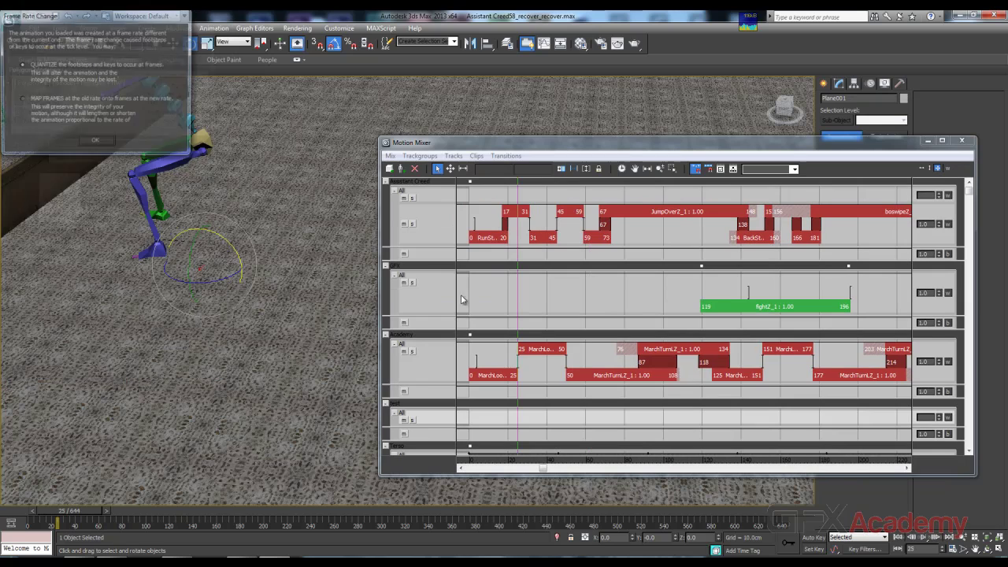
pyautogui.click(96, 143)
# Step: Convert the test biped's layer track to a transition track
pyautogui.rightClick(482, 415)
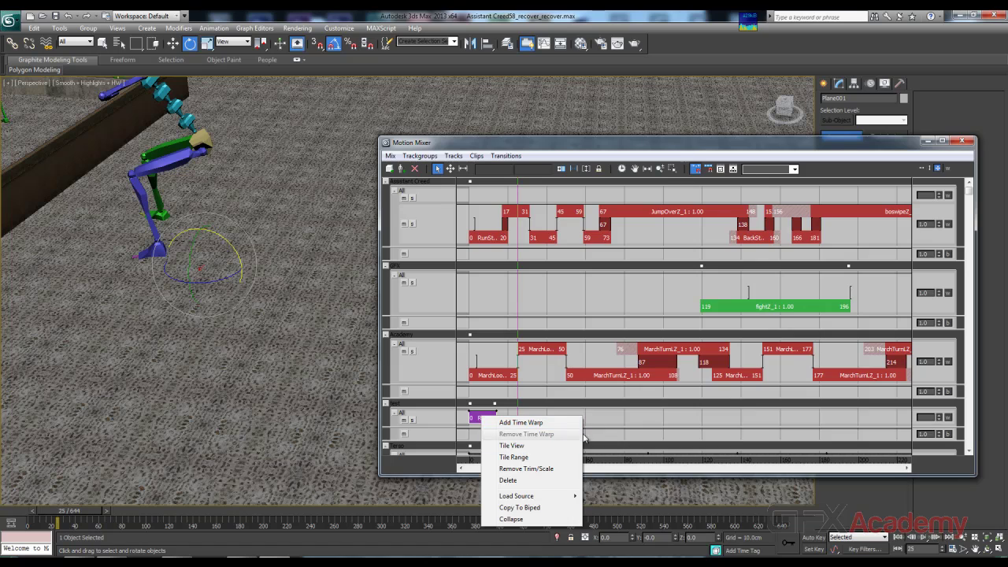
pyautogui.rightClick(619, 421)
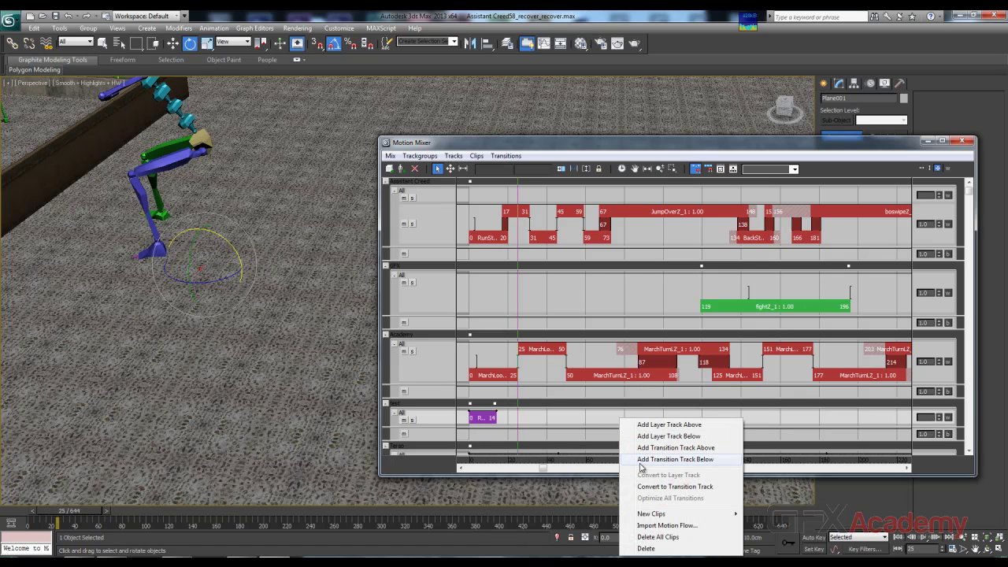
pyautogui.click(676, 486)
# Step: Move the Motion Mixer aside and scrub the animation back to frame 0
pyautogui.moveTo(620, 145); pyautogui.dragTo(592, 117)
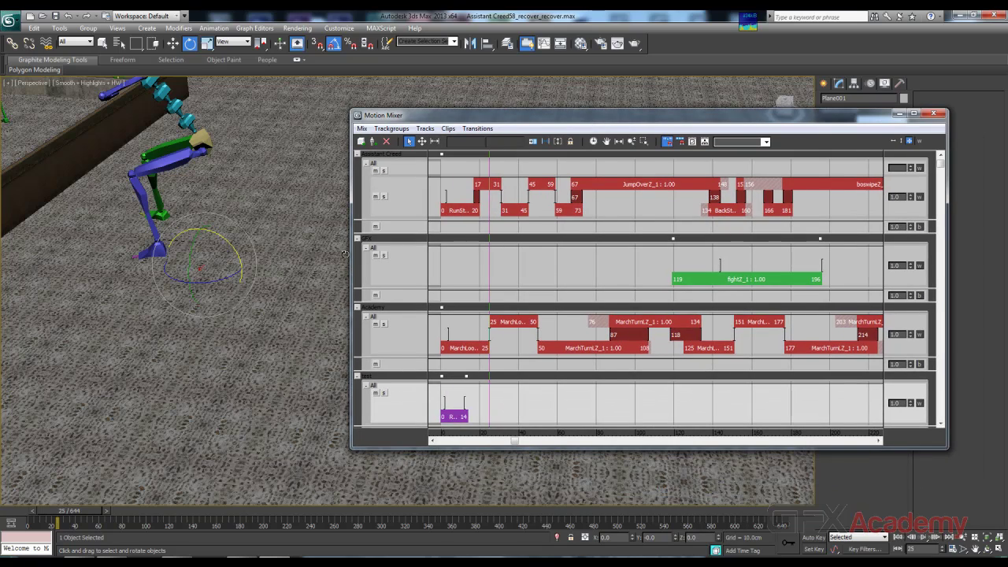
pyautogui.moveTo(301, 285); pyautogui.dragTo(351, 334, button='middle')
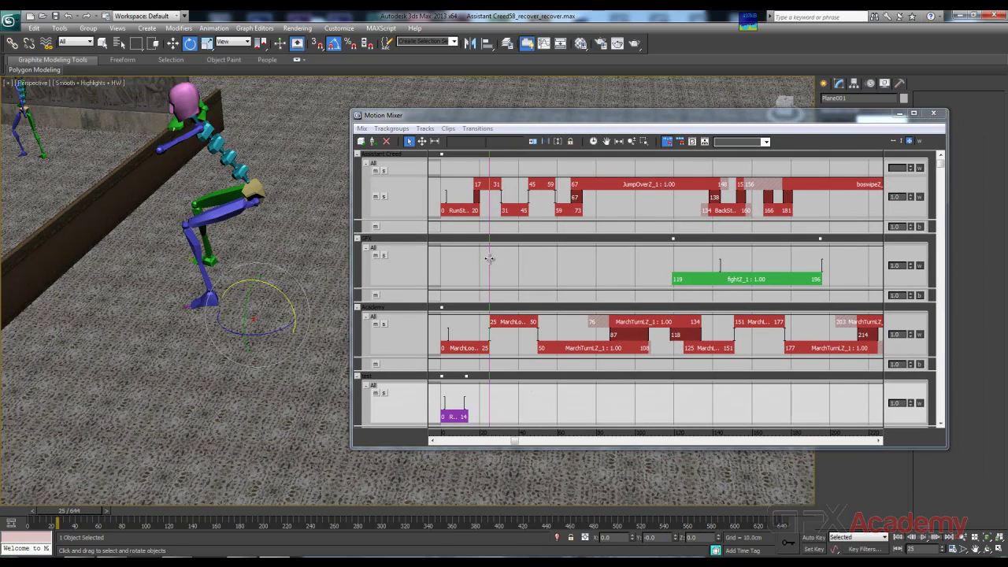
pyautogui.moveTo(489, 258); pyautogui.dragTo(441, 272)
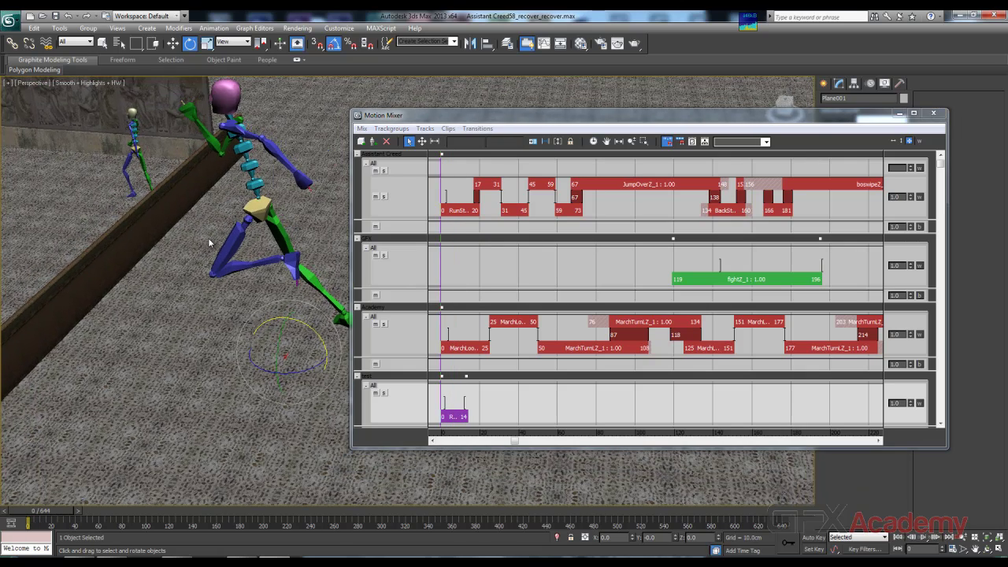
# Step: Activate the Move tool, minimize the Motion Mixer and turn on Move All Mode for the test biped
pyautogui.keyDown('alt'); pyautogui.moveTo(228, 253); pyautogui.dragTo(167, 235, button='middle'); pyautogui.keyUp('alt')
pyautogui.click(173, 43)
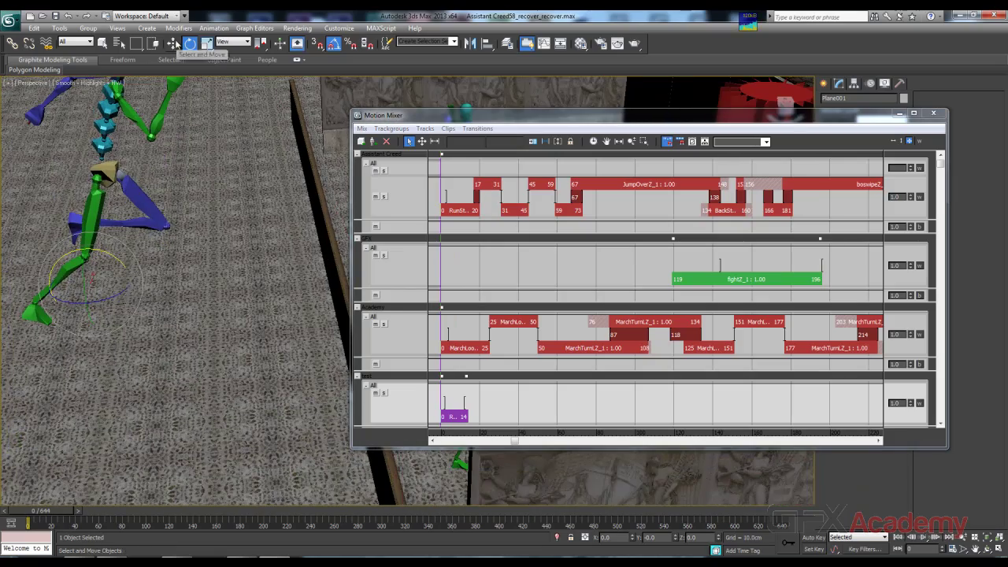
pyautogui.click(897, 115)
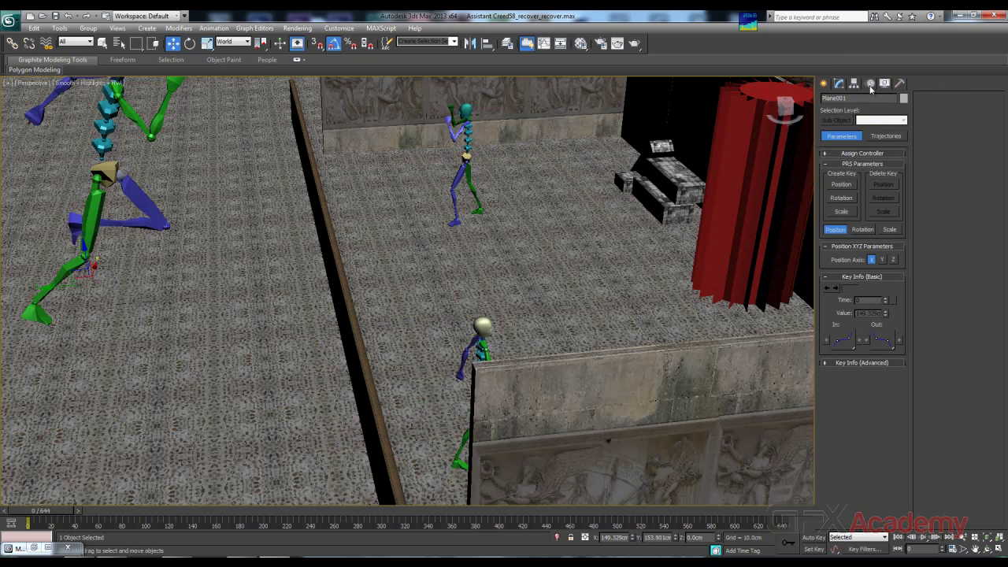
pyautogui.click(112, 175)
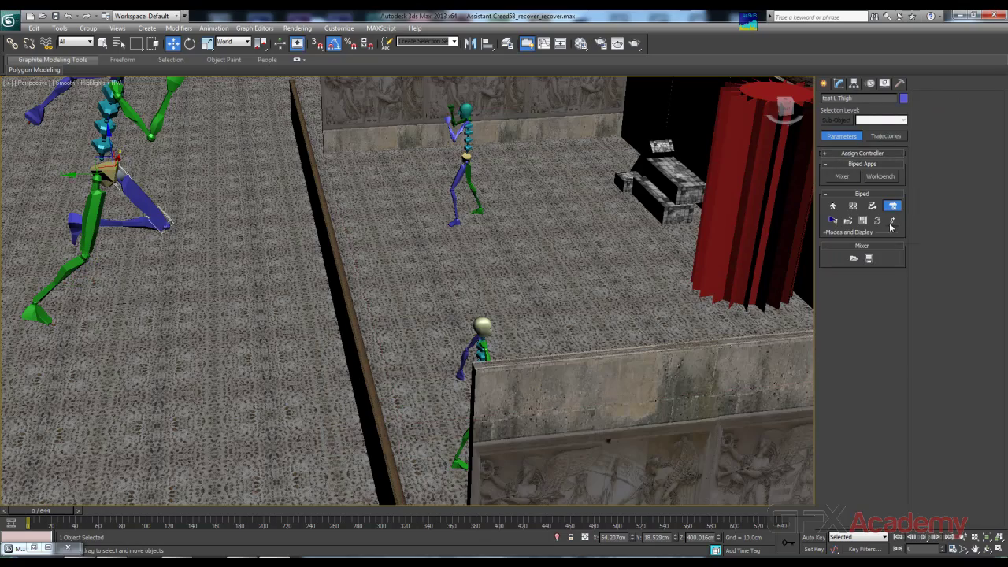
pyautogui.click(890, 223)
# Step: Move the whole test biped along X by an offset of about -3797 cm and close the offset window
pyautogui.keyDown('alt'); pyautogui.moveTo(290, 285); pyautogui.dragTo(34, 270, button='middle'); pyautogui.keyUp('alt')
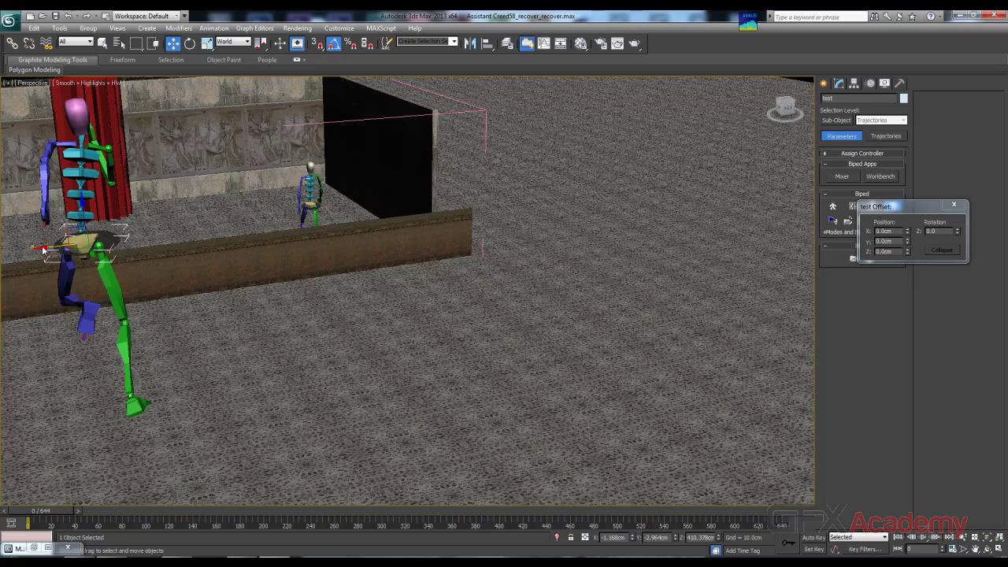
pyautogui.moveTo(39, 248); pyautogui.dragTo(794, 209)
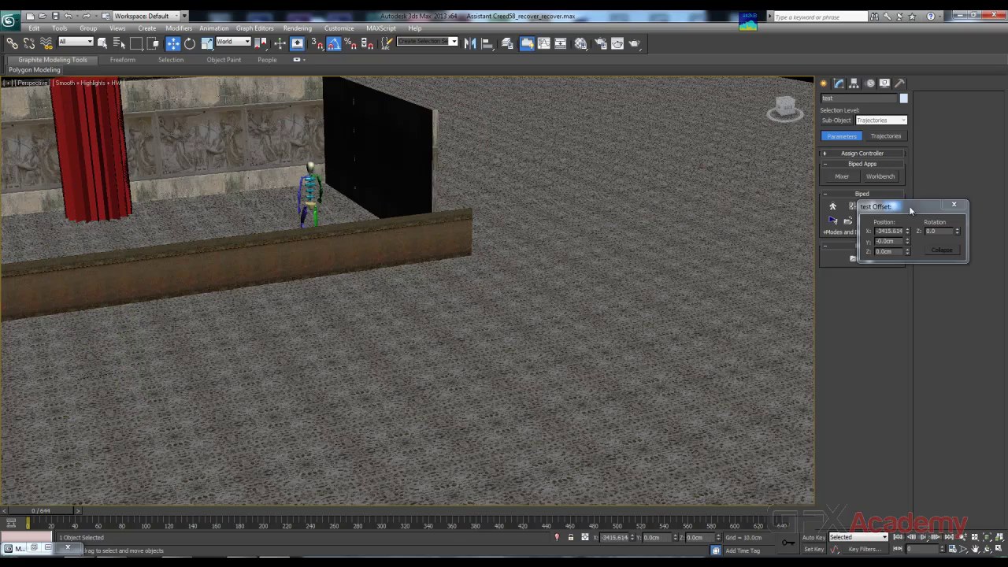
pyautogui.press('z')
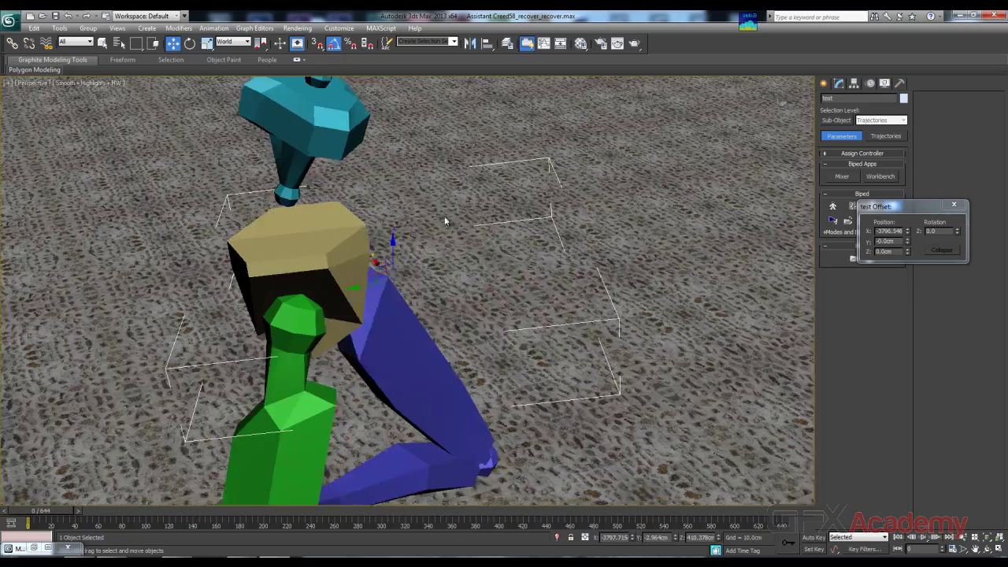
pyautogui.scroll(-5, 444, 218)
pyautogui.keyDown('alt'); pyautogui.moveTo(487, 245); pyautogui.dragTo(429, 206, button='middle'); pyautogui.keyUp('alt')
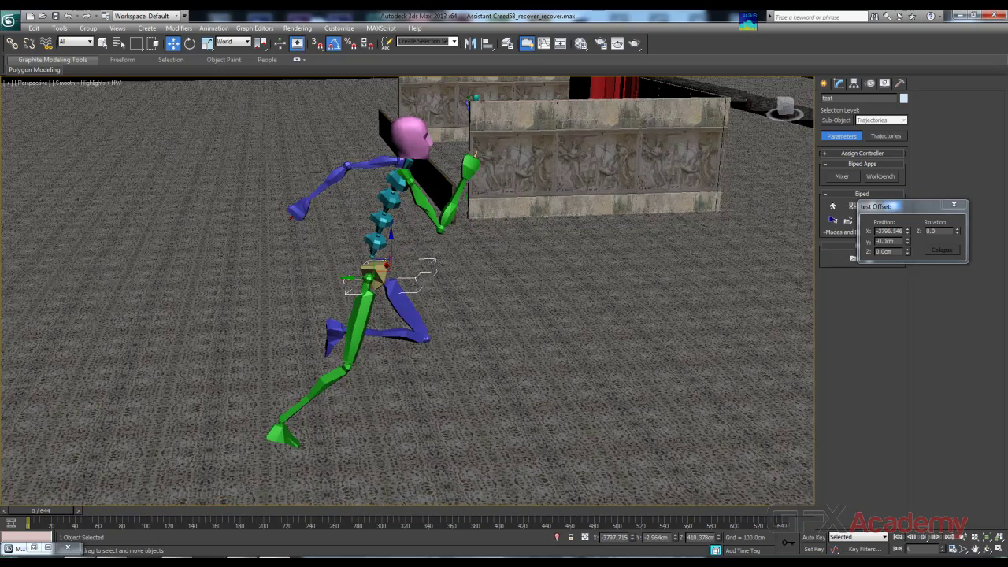
pyautogui.click(953, 206)
# Step: Switch the test biped to Figure Mode, reposition it along the X axis and leave Figure Mode
pyautogui.click(833, 207)
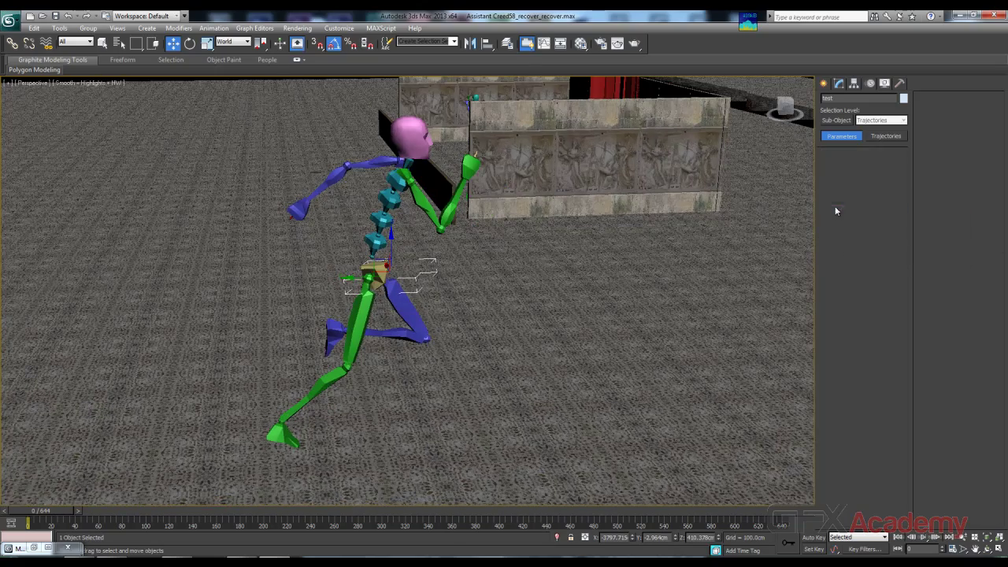
pyautogui.keyDown('alt'); pyautogui.moveTo(346, 254); pyautogui.dragTo(443, 265, button='middle'); pyautogui.keyUp('alt')
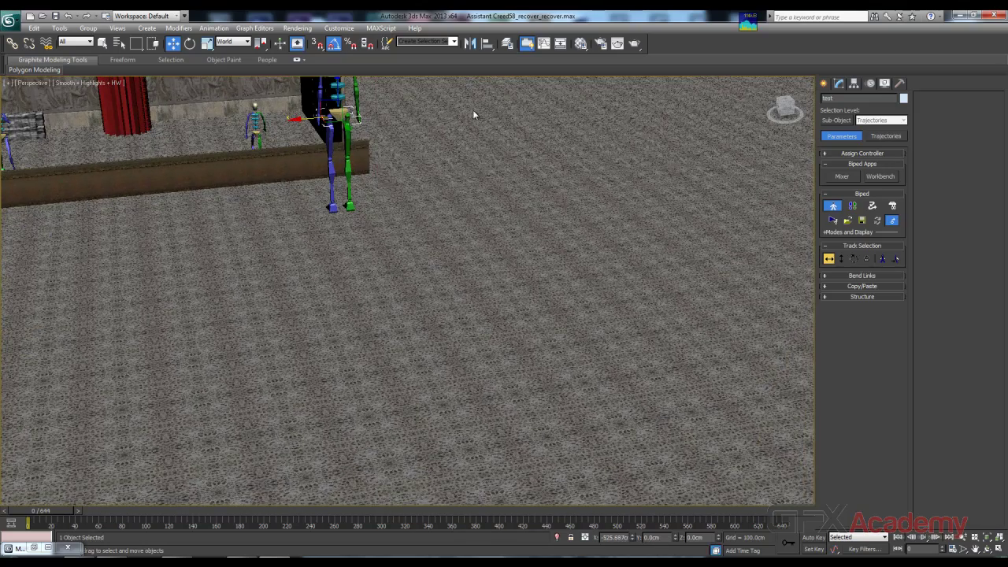
pyautogui.moveTo(499, 246); pyautogui.dragTo(503, 317, button='middle')
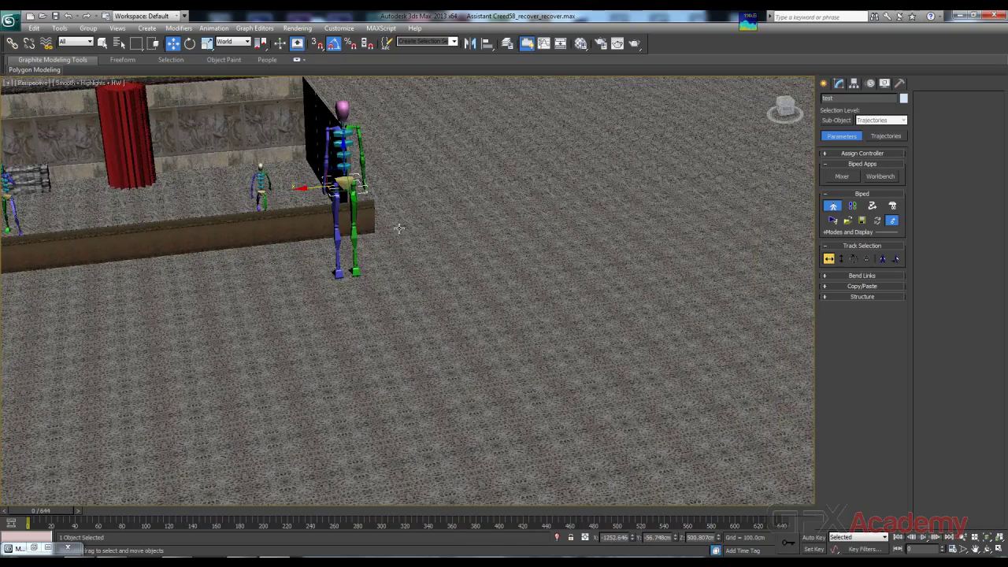
pyautogui.click(834, 208)
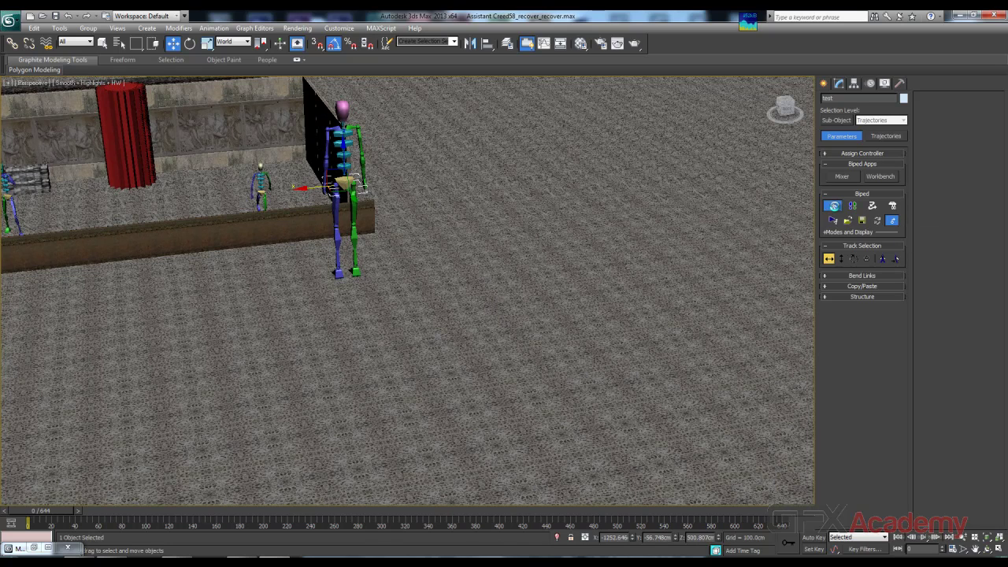
pyautogui.click(833, 206)
pyautogui.click(834, 205)
pyautogui.keyDown('alt'); pyautogui.moveTo(611, 208); pyautogui.dragTo(793, 299, button='middle'); pyautogui.keyUp('alt')
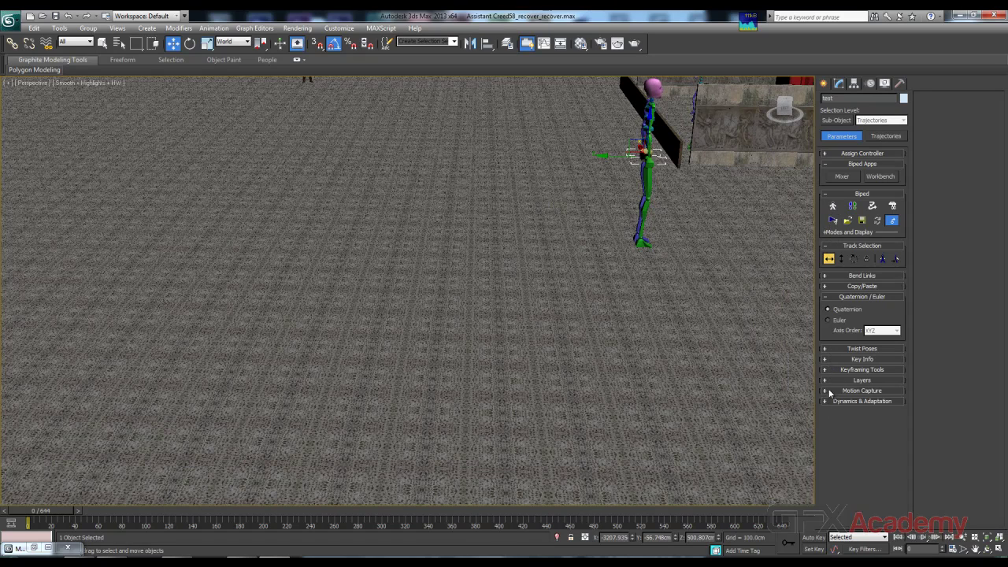
pyautogui.keyDown('alt'); pyautogui.moveTo(651, 165); pyautogui.dragTo(584, 226, button='middle'); pyautogui.keyUp('alt')
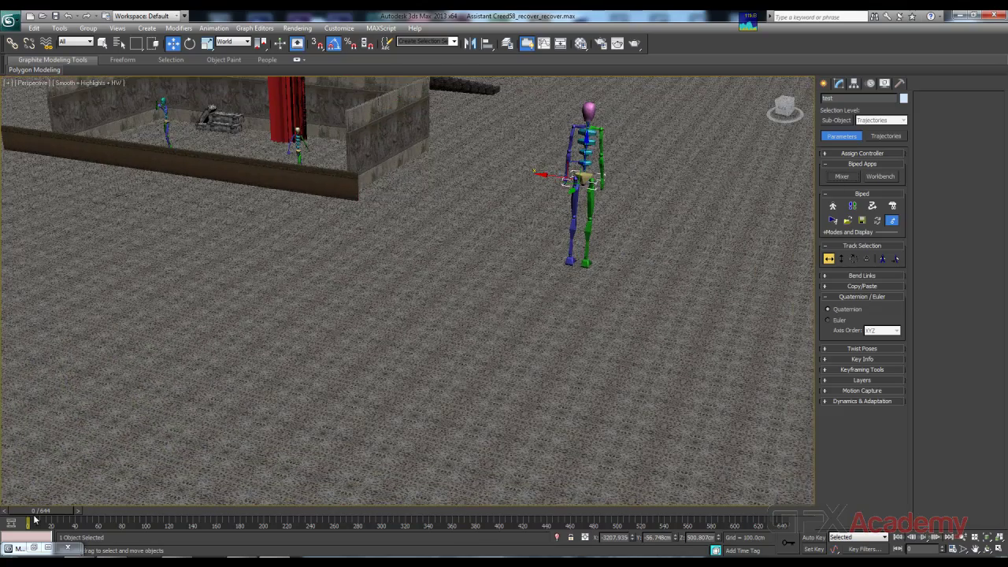
# Step: Restore the Motion Mixer, go to frame 5 and set the test biped's mix to Effect Raw Mix
pyautogui.click(26, 545)
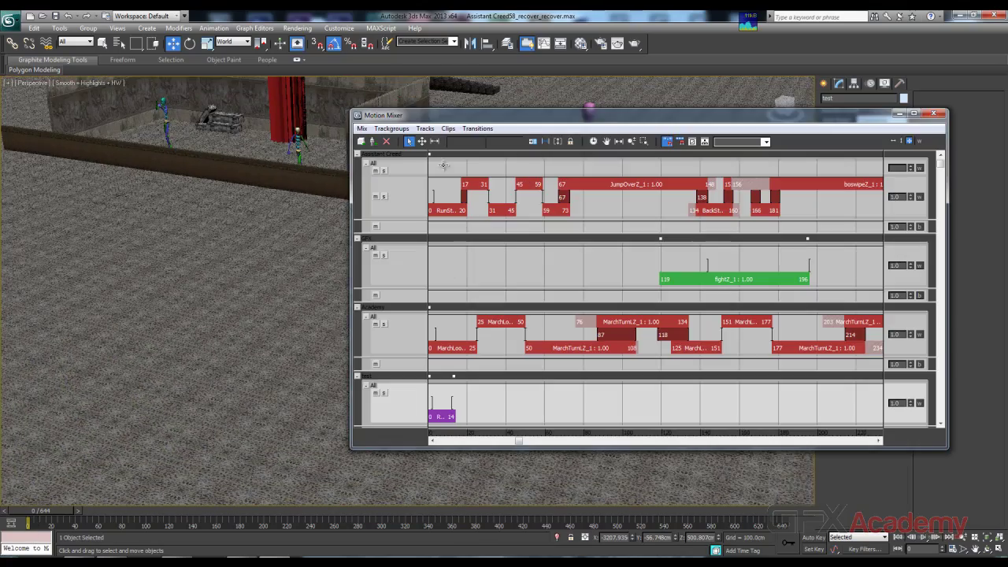
pyautogui.moveTo(463, 122); pyautogui.dragTo(745, 141)
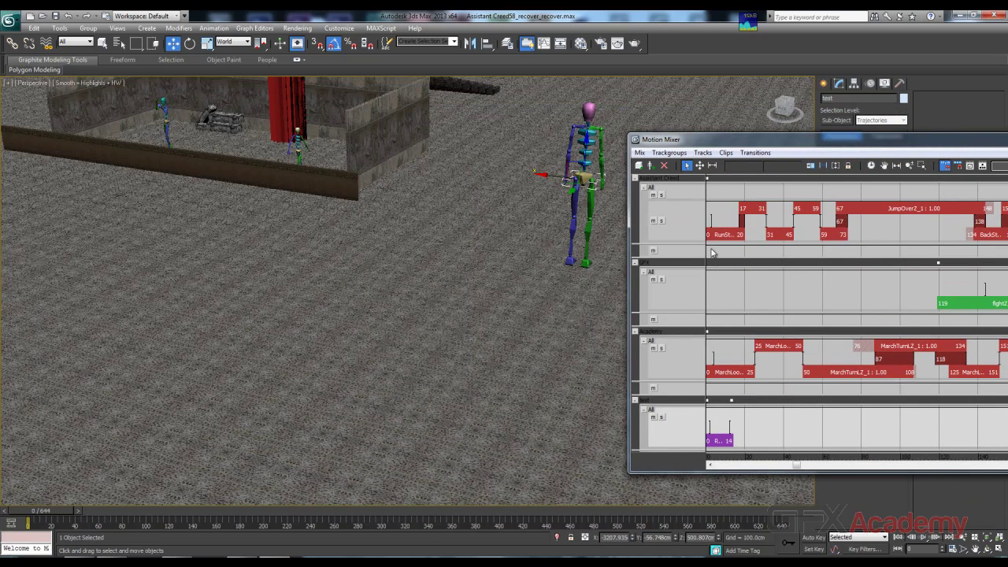
pyautogui.moveTo(45, 512)
pyautogui.mouseDown()
pyautogui.moveTo(70, 512)
pyautogui.moveTo(51, 511)
pyautogui.mouseUp()
pyautogui.click(644, 400)
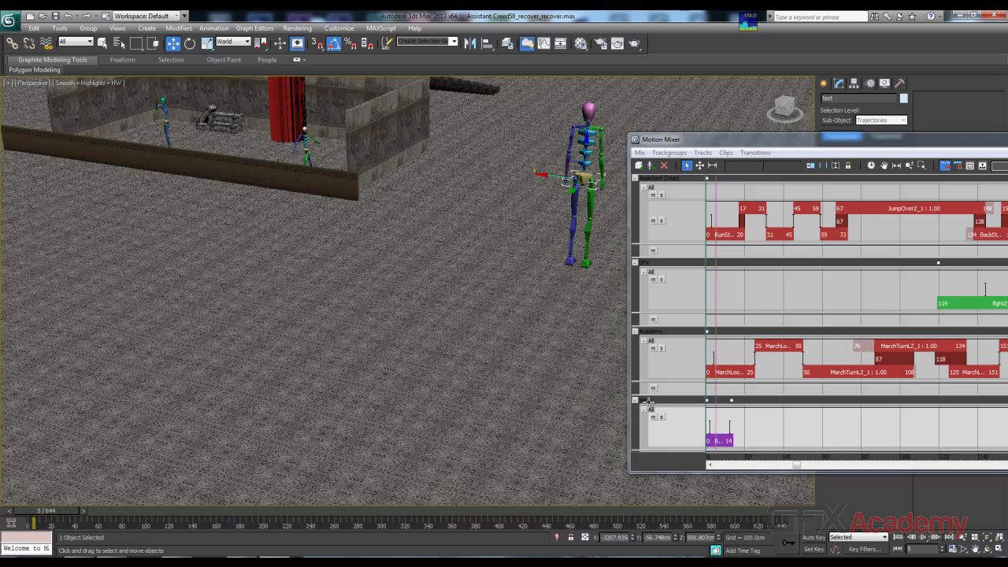
pyautogui.click(640, 154)
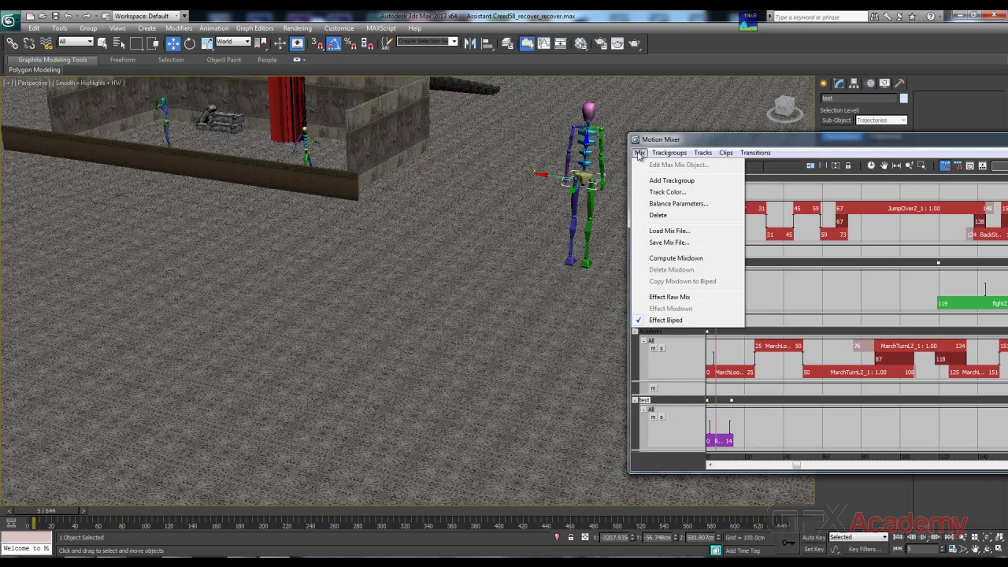
pyautogui.click(662, 300)
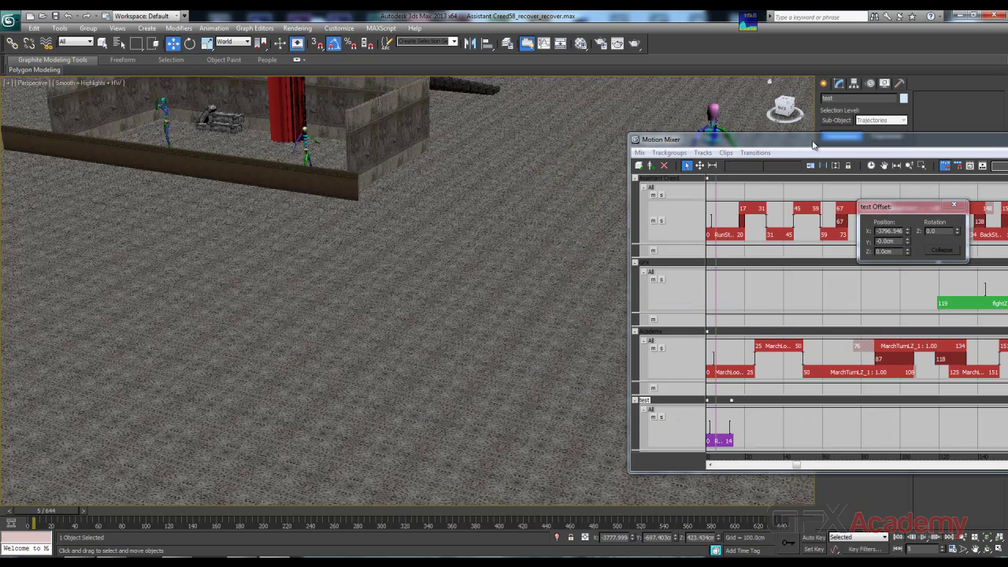
# Step: Close the test offset window and arrange the Motion Mixer and viewport so the running test biped is visible beside the tracks
pyautogui.moveTo(813, 145); pyautogui.dragTo(712, 150)
pyautogui.moveTo(949, 152); pyautogui.dragTo(638, 177)
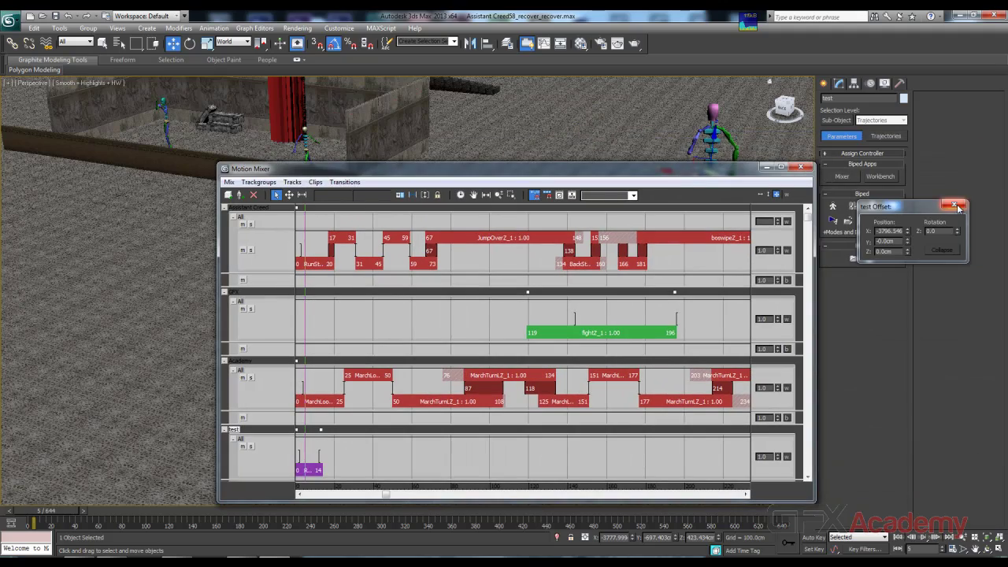
pyautogui.click(955, 207)
pyautogui.scroll(5, 691, 140)
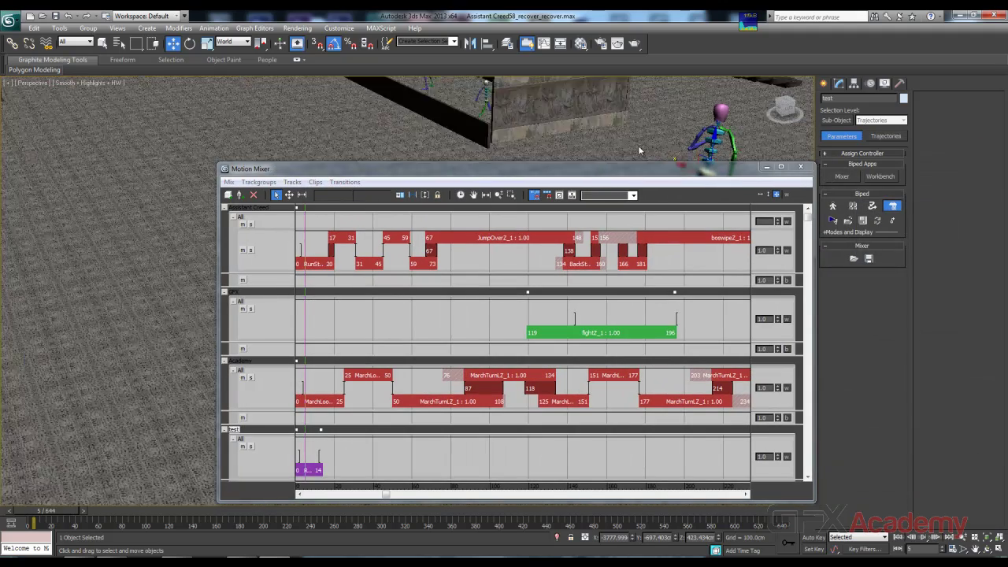
pyautogui.moveTo(691, 176); pyautogui.dragTo(881, 254)
pyautogui.moveTo(618, 189)
pyautogui.mouseDown(button='middle')
pyautogui.moveTo(314, 161)
pyautogui.moveTo(337, 176)
pyautogui.moveTo(272, 168)
pyautogui.mouseUp(button='middle')
pyautogui.moveTo(419, 220); pyautogui.dragTo(228, 170, button='middle')
pyautogui.moveTo(558, 258); pyautogui.dragTo(541, 130)
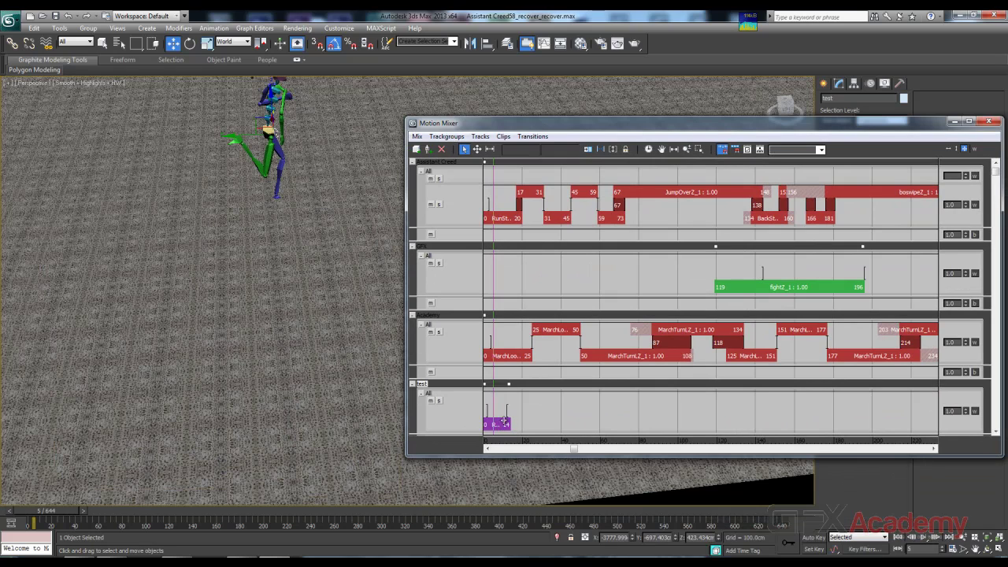
# Step: Fill the test track with repeated RunLoop clips using Tile View and scrub around frame 7 to check the run
pyautogui.rightClick(511, 423)
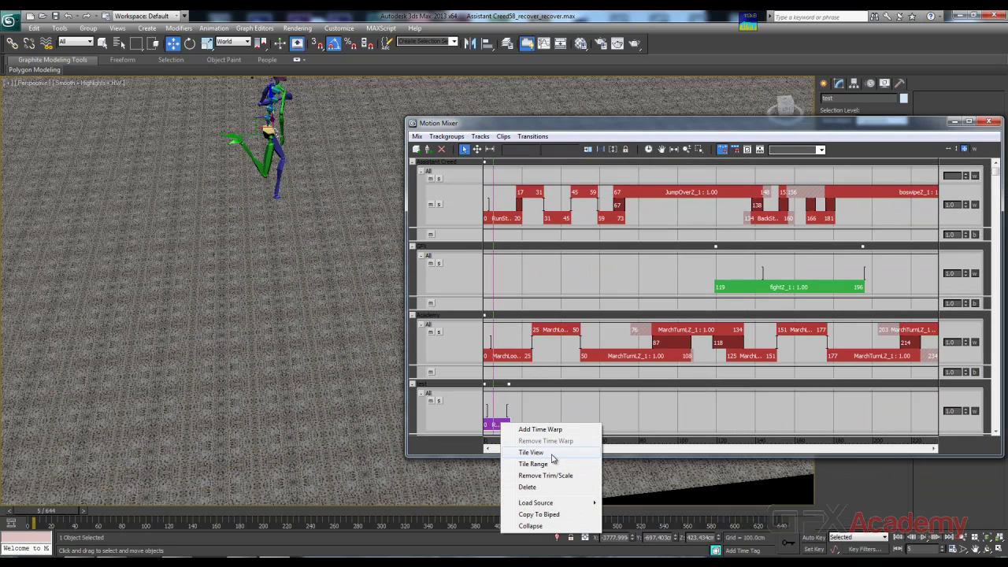
pyautogui.click(552, 455)
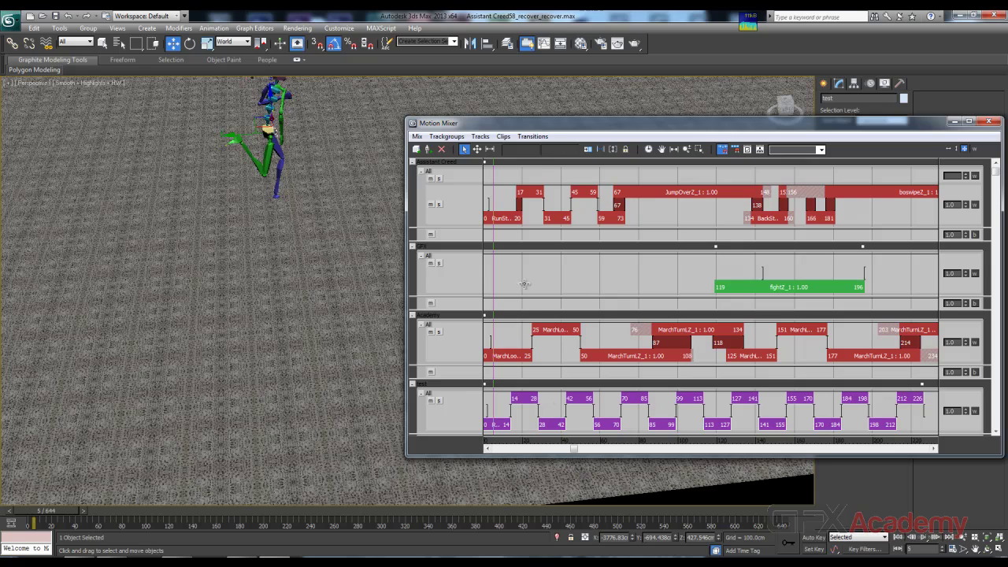
pyautogui.moveTo(494, 250)
pyautogui.mouseDown()
pyautogui.moveTo(522, 257)
pyautogui.moveTo(489, 256)
pyautogui.mouseUp()
pyautogui.moveTo(142, 181); pyautogui.dragTo(147, 302, button='middle')
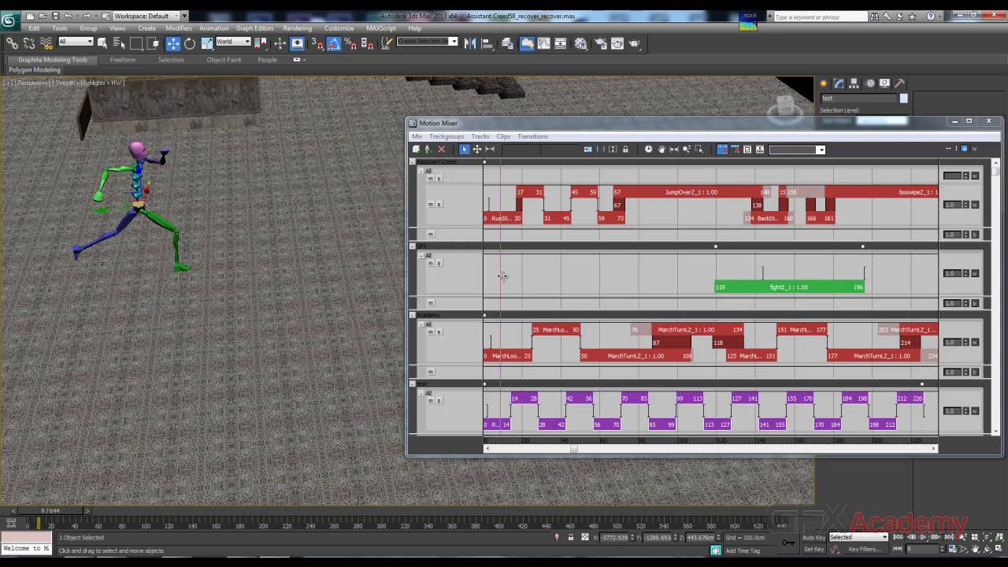
pyautogui.moveTo(499, 275)
pyautogui.mouseDown()
pyautogui.moveTo(546, 281)
pyautogui.moveTo(498, 284)
pyautogui.mouseUp()
# Step: Optimize all transitions on the test track with Search Entire Clip, and scrub to frame 9
pyautogui.rightClick(550, 409)
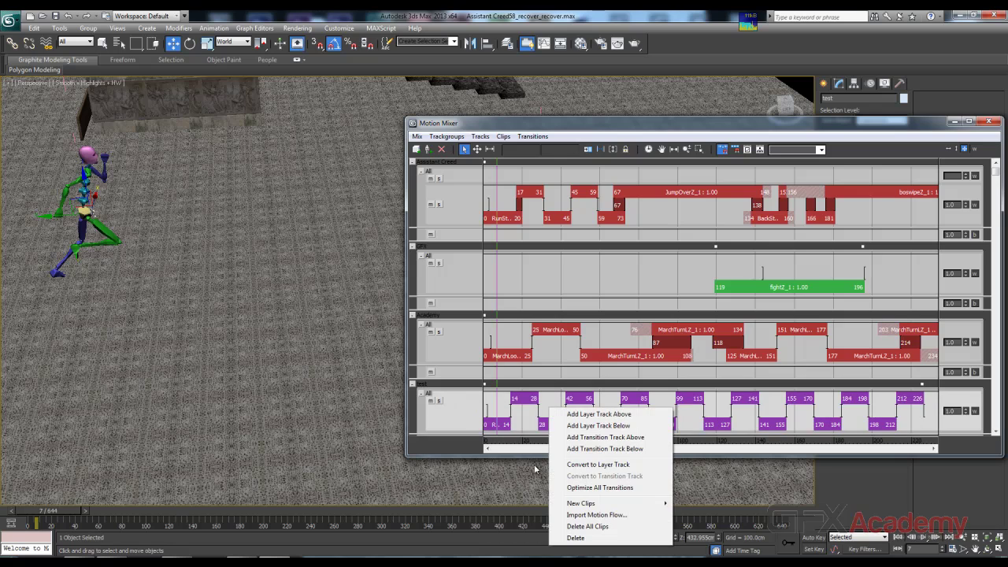
pyautogui.click(583, 487)
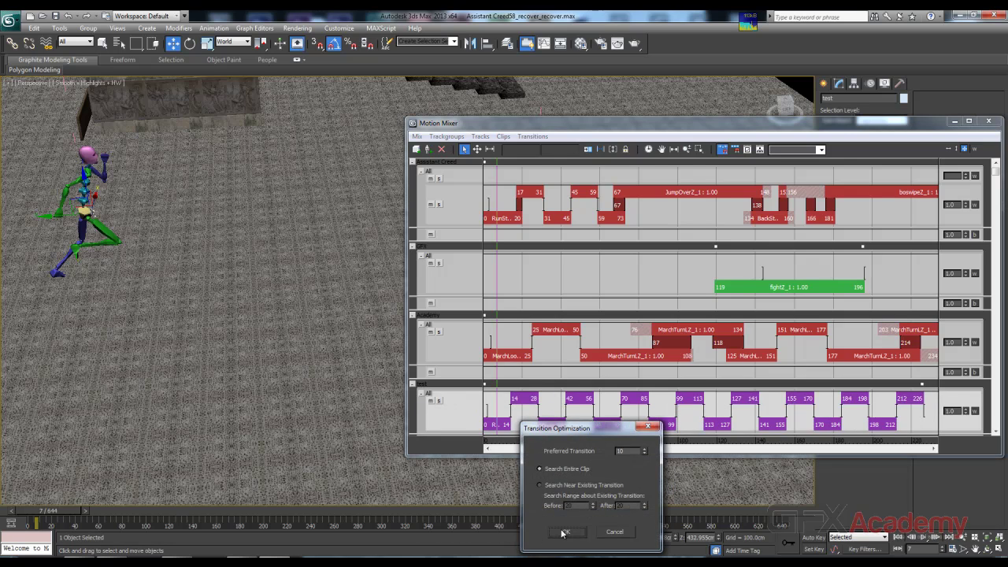
pyautogui.click(565, 532)
pyautogui.moveTo(499, 271)
pyautogui.mouseDown()
pyautogui.moveTo(557, 278)
pyautogui.moveTo(503, 282)
pyautogui.mouseUp()
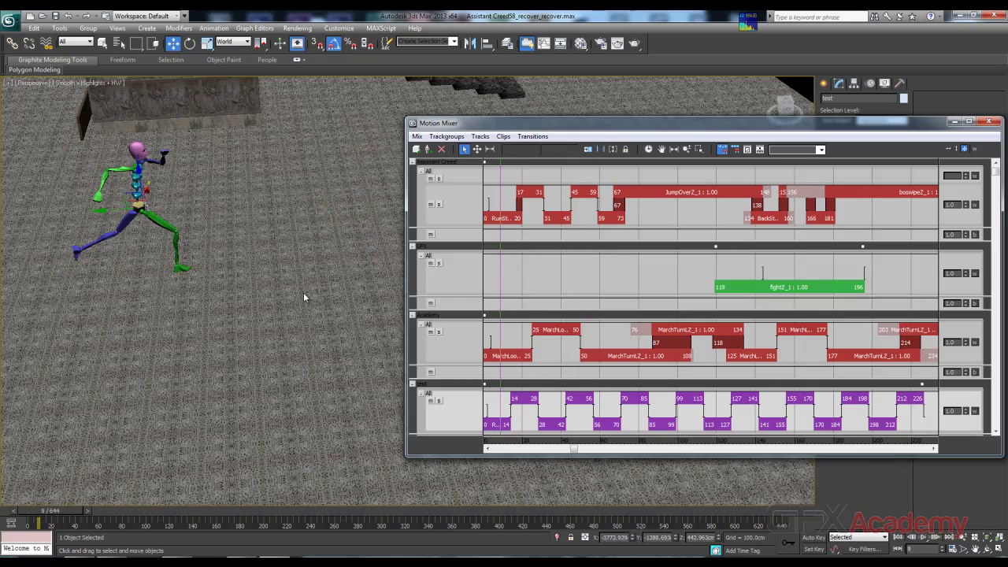
# Step: Make the Motion Mixer taller and reposition it to show the whole test track and the Terso track below
pyautogui.moveTo(304, 320); pyautogui.dragTo(296, 289, button='middle')
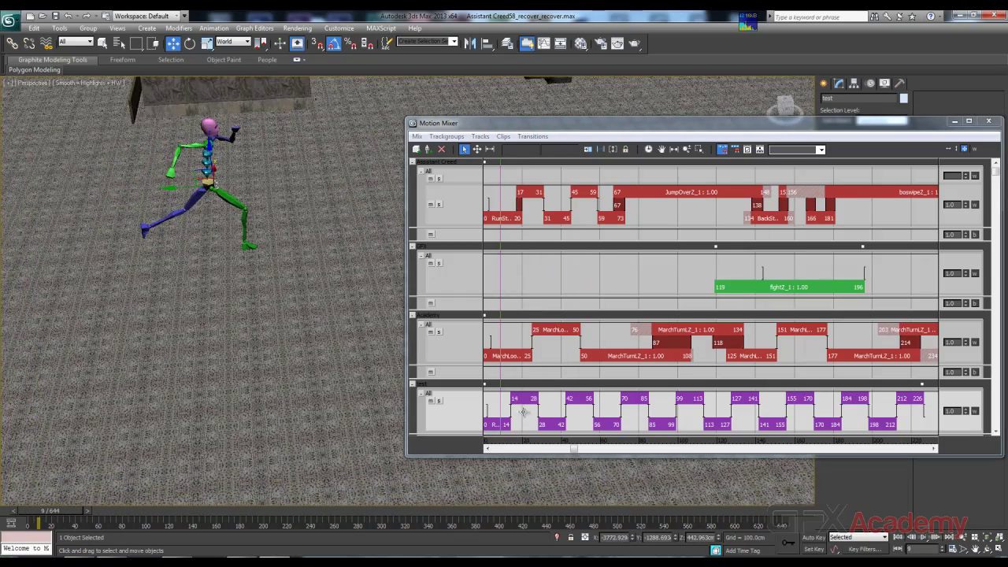
pyautogui.moveTo(526, 456); pyautogui.dragTo(527, 497)
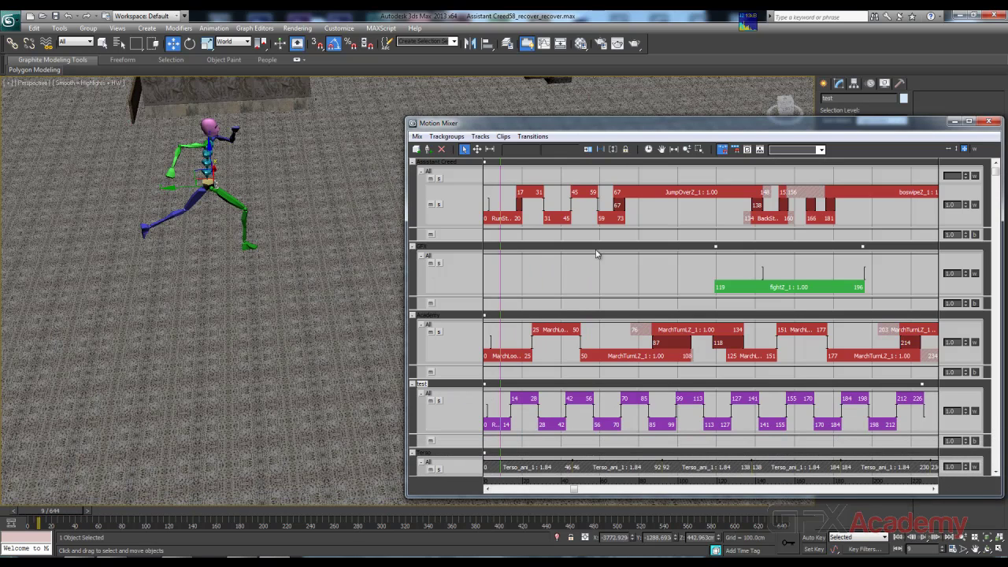
pyautogui.moveTo(629, 124); pyautogui.dragTo(553, 102)
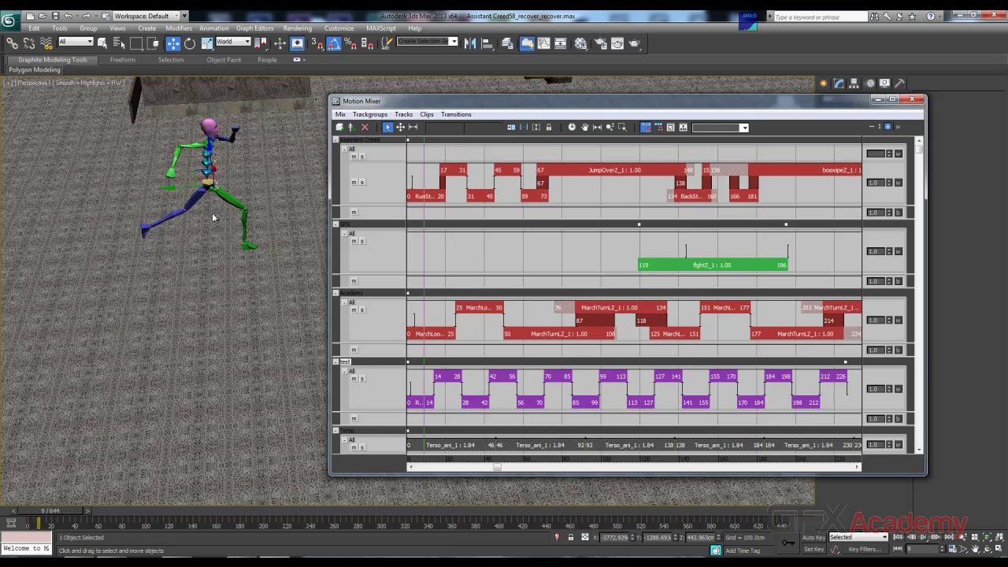
# Step: Add a new trackgroup above the test biped's existing trackgroup
pyautogui.click(353, 371)
pyautogui.rightClick(351, 371)
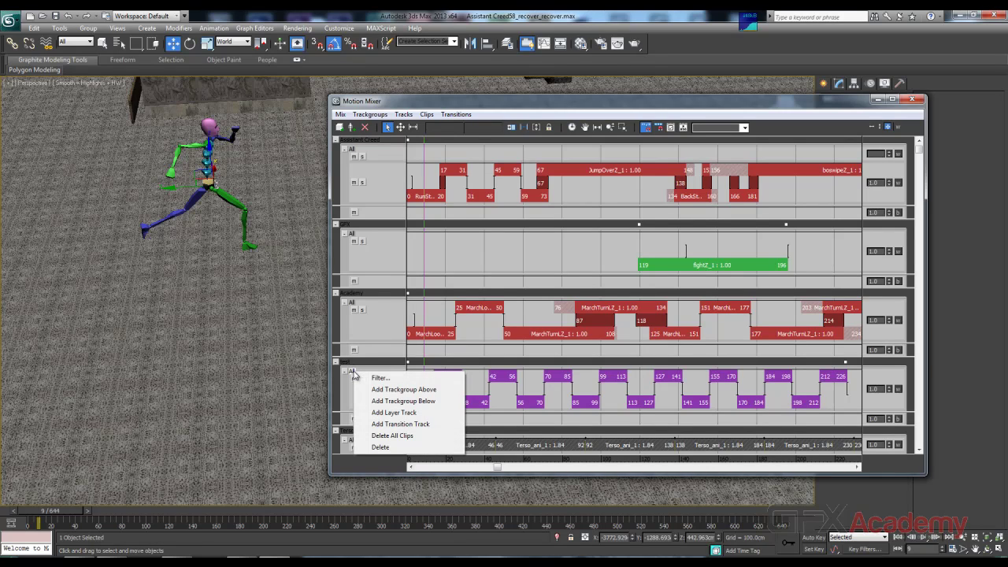
pyautogui.click(394, 389)
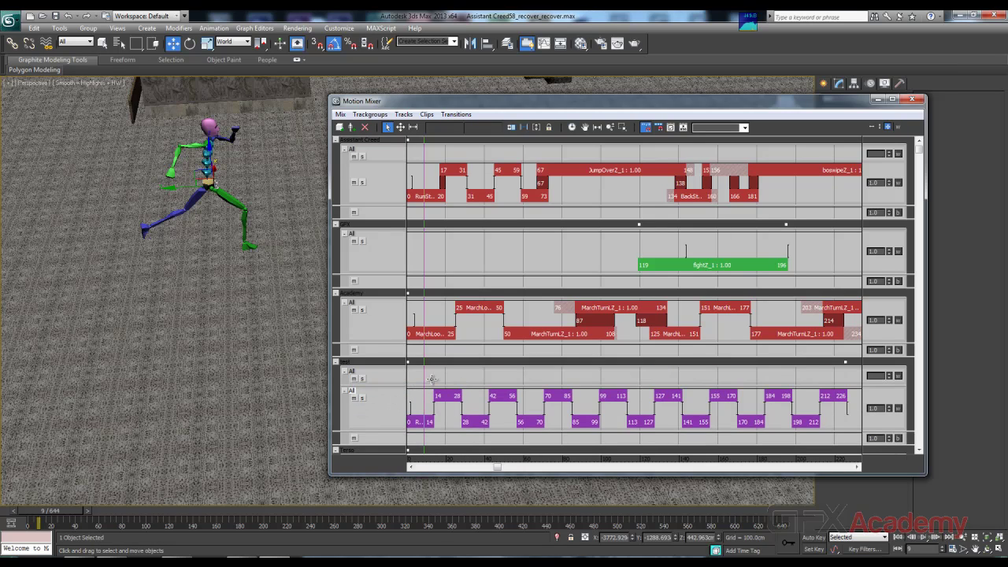
# Step: Filter the test biped's lower trackgroup to exclude the head, spine, arms and hands, and name it Leg_run
pyautogui.rightClick(352, 390)
pyautogui.click(364, 395)
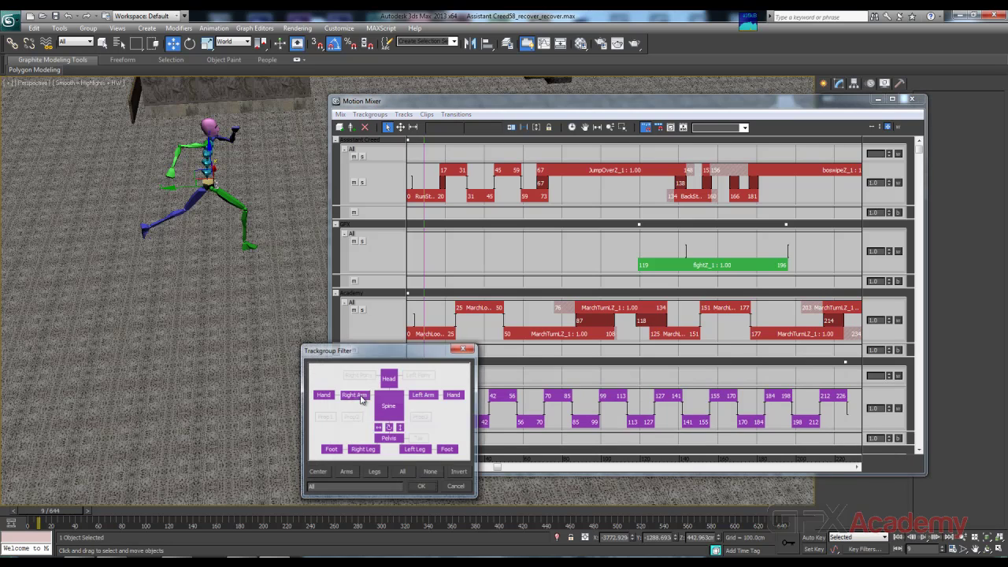
pyautogui.moveTo(370, 360); pyautogui.dragTo(524, 171)
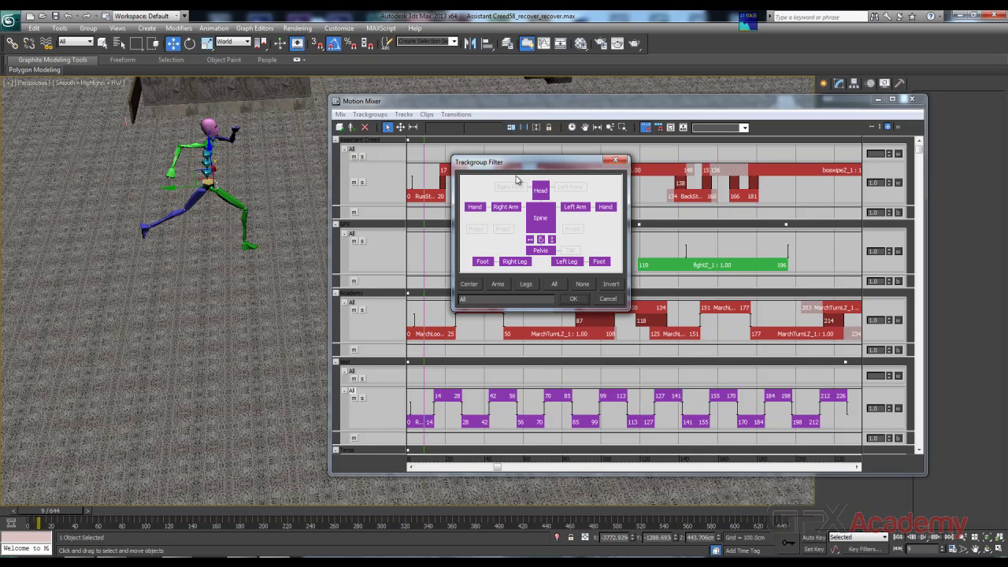
pyautogui.click(541, 219)
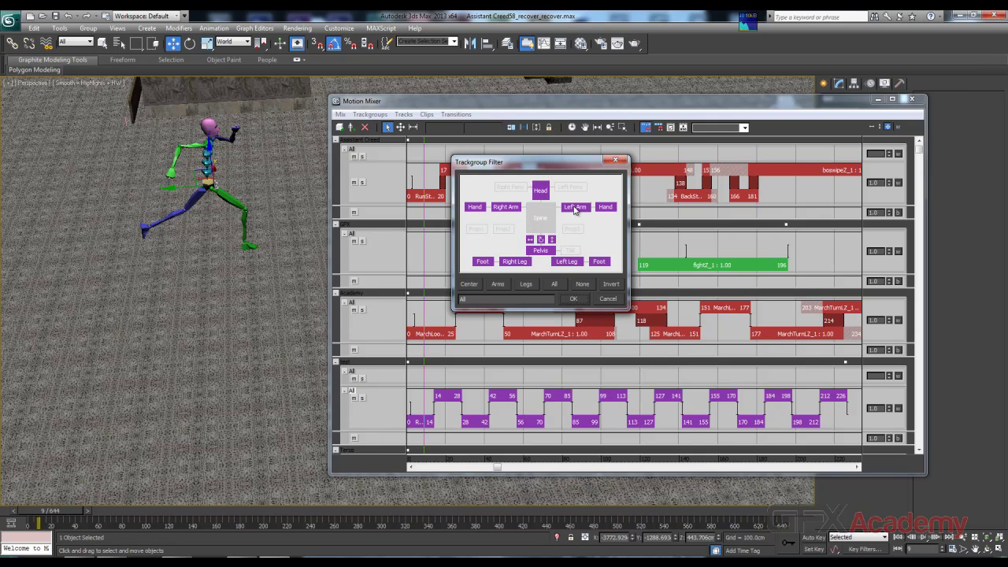
pyautogui.click(575, 206)
pyautogui.click(605, 206)
pyautogui.click(540, 190)
pyautogui.click(505, 207)
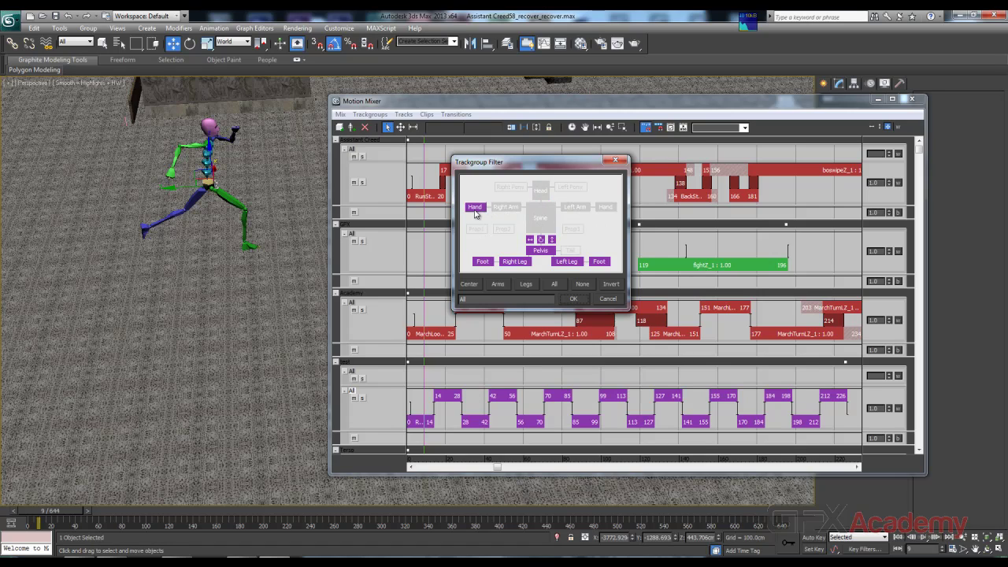
pyautogui.click(475, 206)
pyautogui.doubleClick(467, 299)
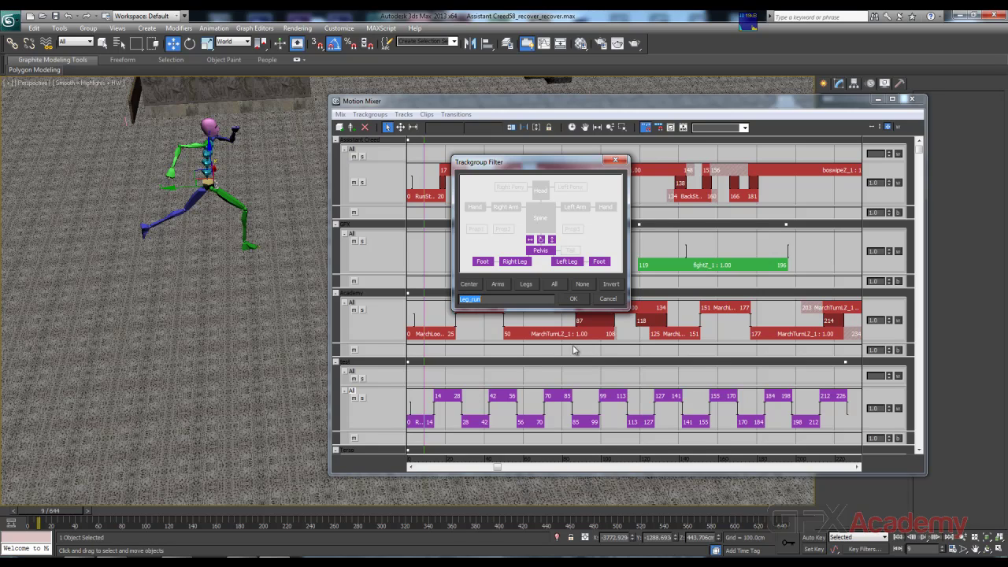
pyautogui.click(574, 298)
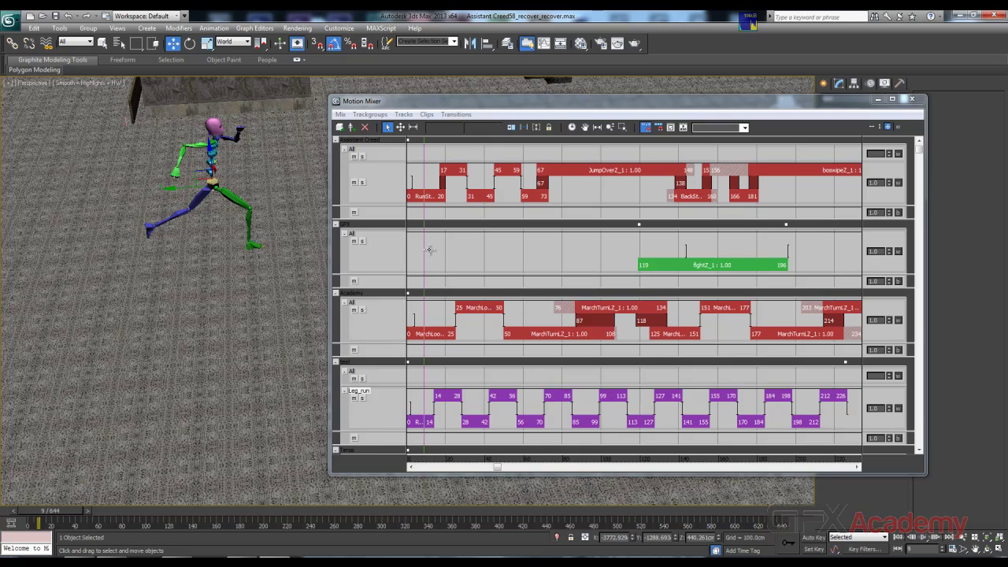
# Step: Scrub the test biped between frames 8 and 23 to examine the motion of the filtered Leg_run trackgroup
pyautogui.moveTo(423, 250); pyautogui.dragTo(421, 250)
pyautogui.moveTo(237, 253); pyautogui.dragTo(190, 257, button='middle')
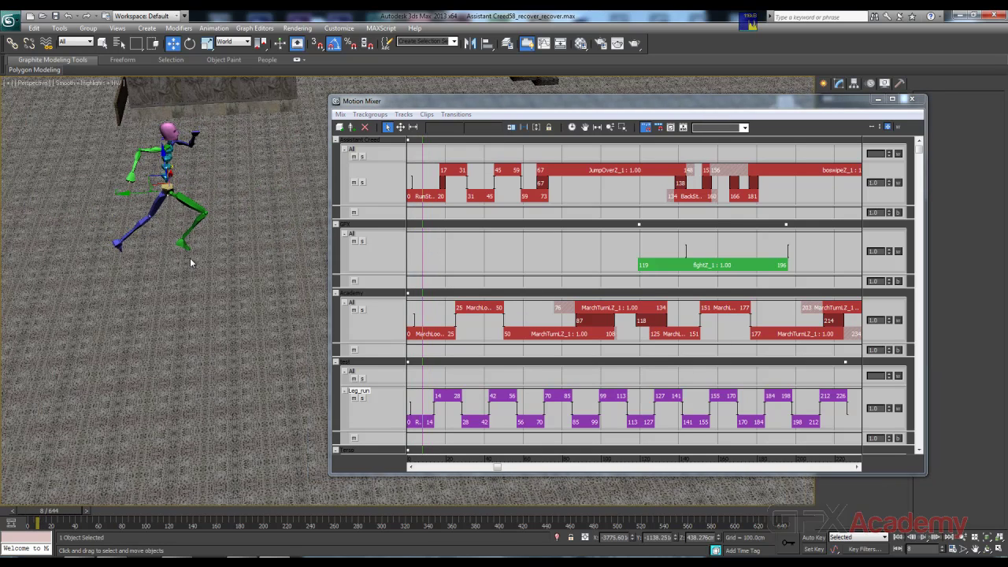
pyautogui.moveTo(253, 292); pyautogui.dragTo(215, 294, button='middle')
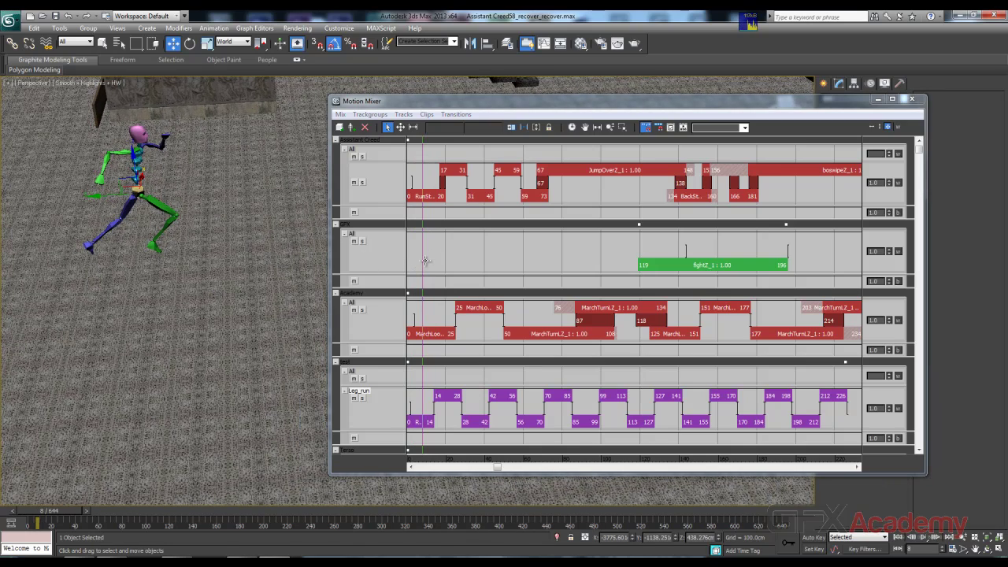
pyautogui.moveTo(421, 261); pyautogui.dragTo(451, 254)
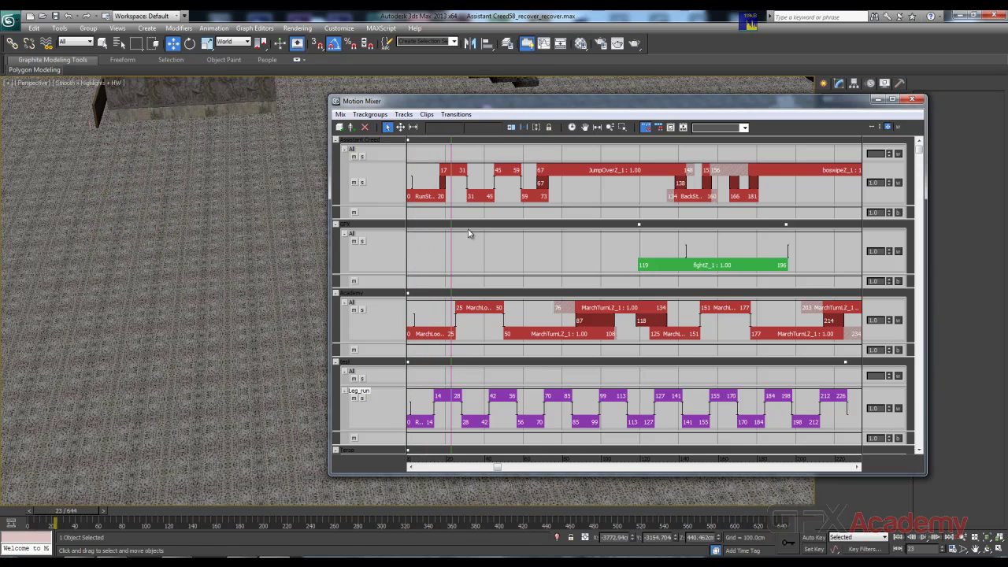
pyautogui.moveTo(564, 107); pyautogui.dragTo(552, 332)
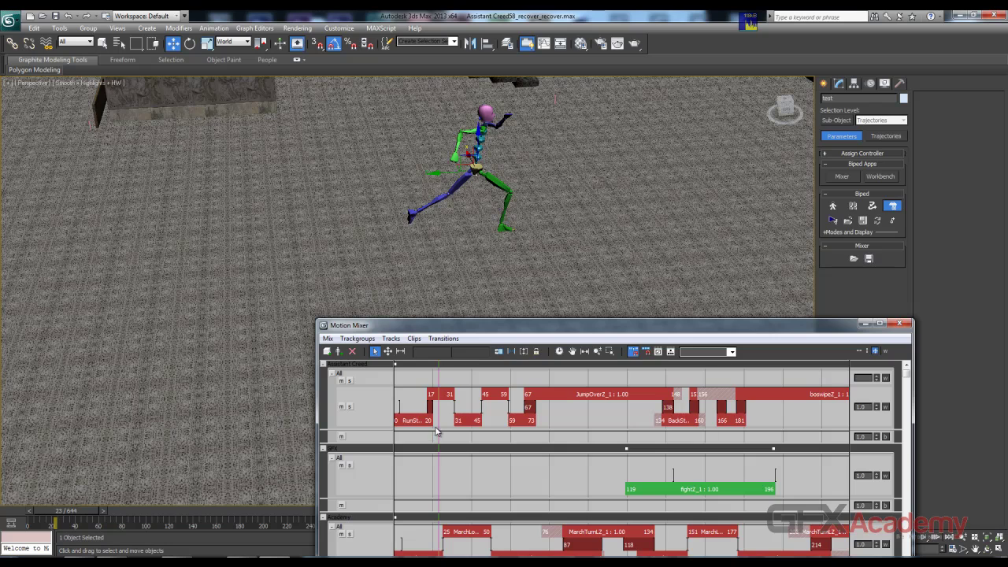
pyautogui.moveTo(437, 426)
pyautogui.mouseDown()
pyautogui.moveTo(463, 427)
pyautogui.moveTo(408, 431)
pyautogui.moveTo(453, 432)
pyautogui.moveTo(411, 431)
pyautogui.moveTo(423, 432)
pyautogui.mouseUp()
pyautogui.moveTo(473, 325); pyautogui.dragTo(521, 202)
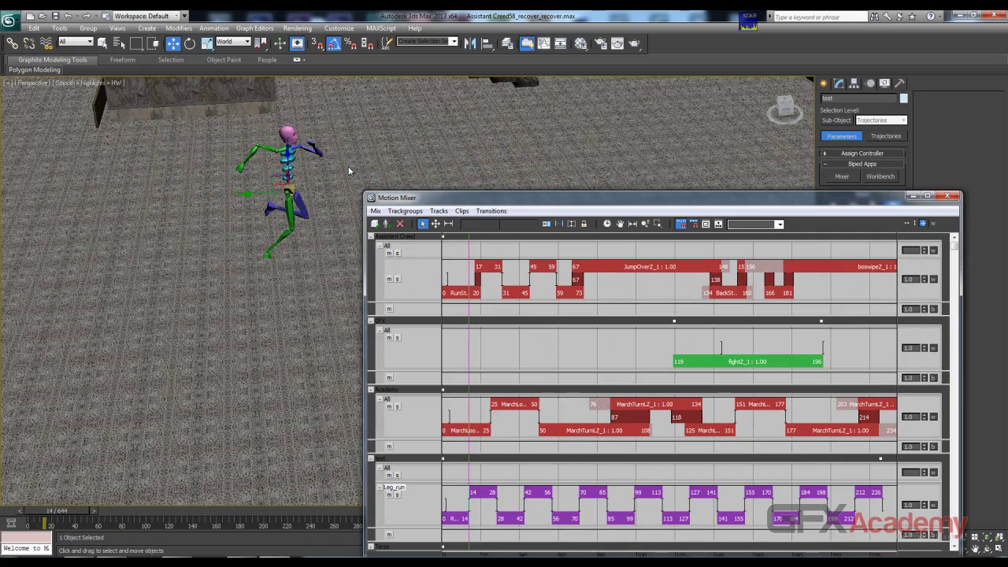
pyautogui.moveTo(308, 198); pyautogui.dragTo(270, 179, button='middle')
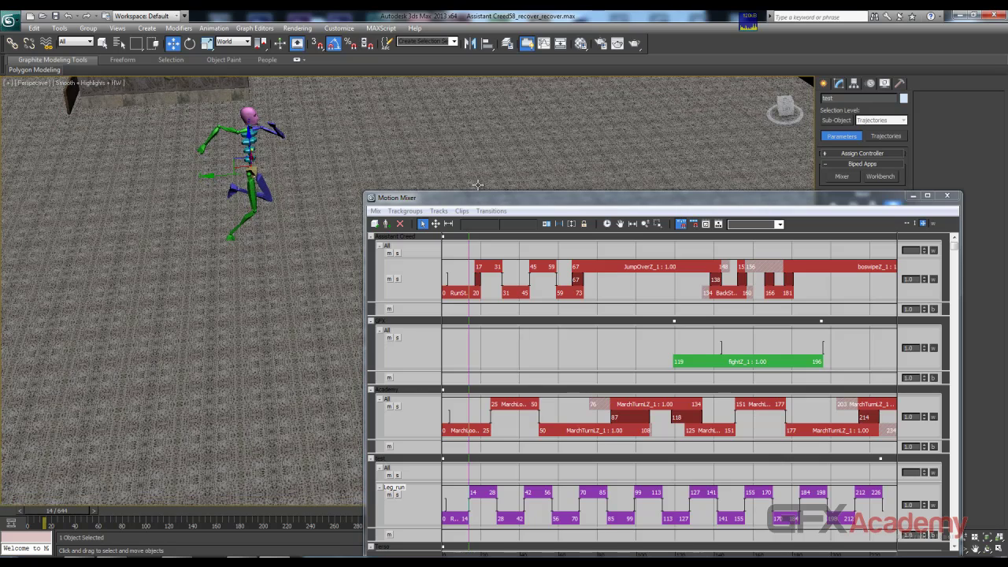
pyautogui.moveTo(477, 197); pyautogui.dragTo(489, 110)
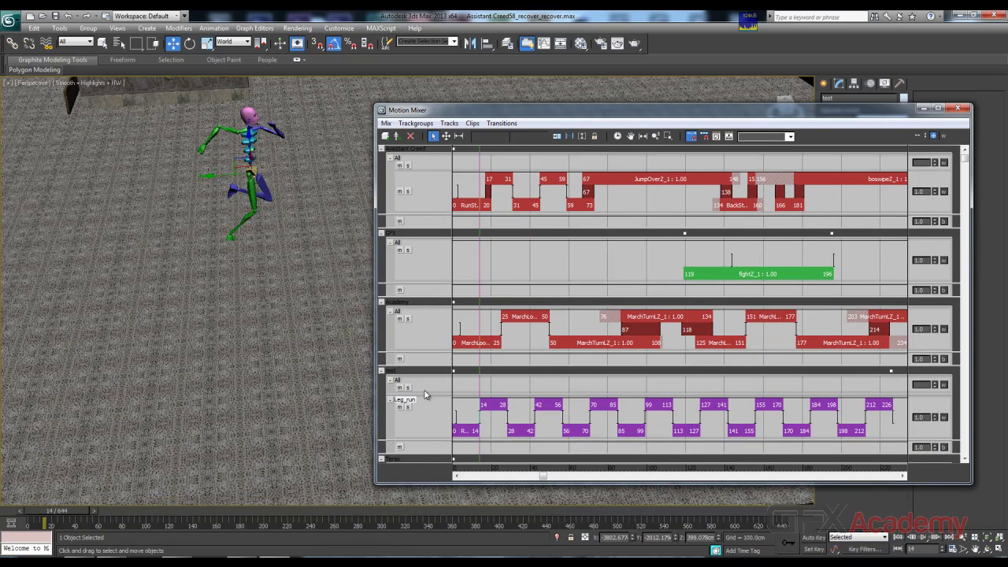
# Step: Load fight.bip as a new clip on the test biped's upper track and convert that track to a transition track
pyautogui.rightClick(495, 381)
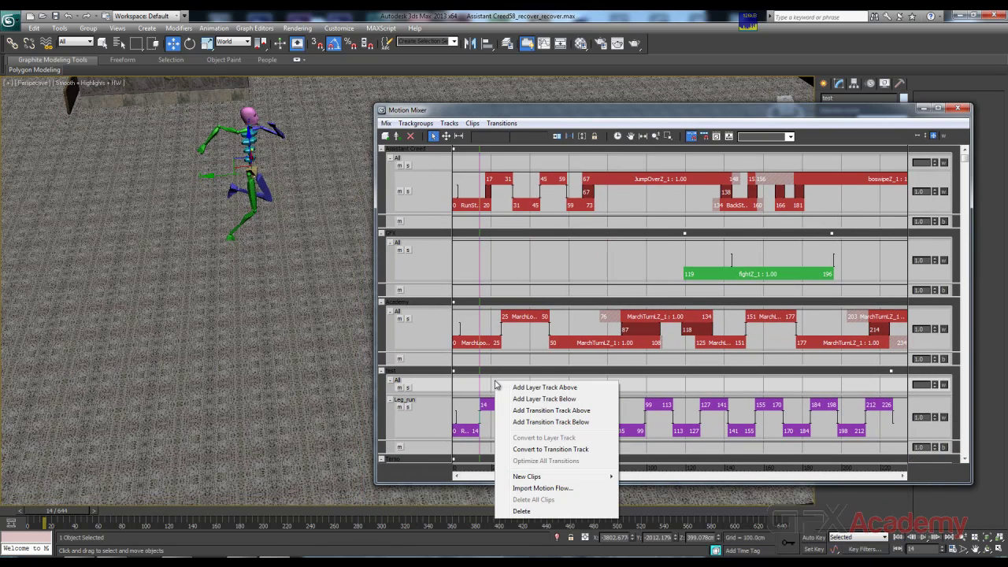
pyautogui.moveTo(575, 480)
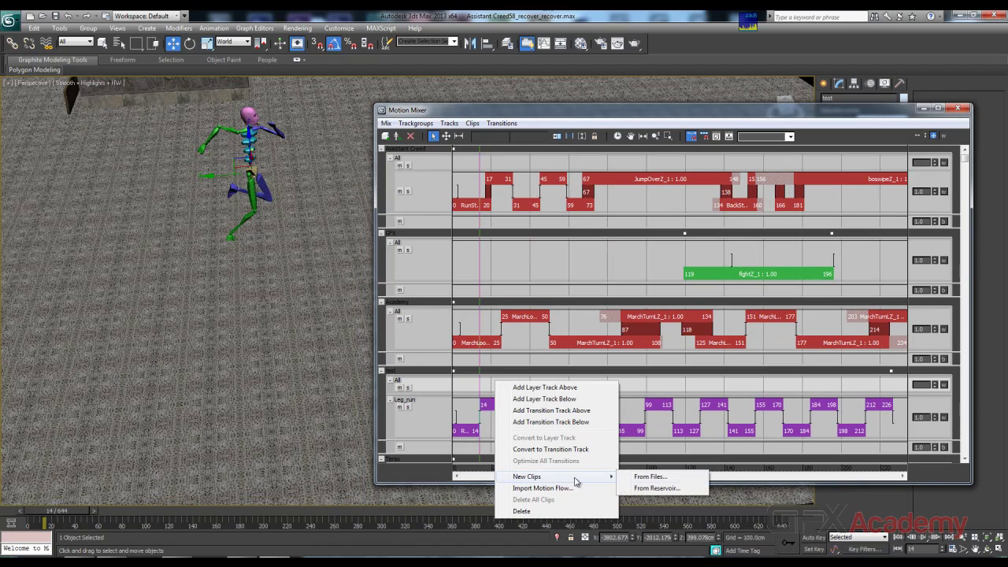
pyautogui.click(643, 478)
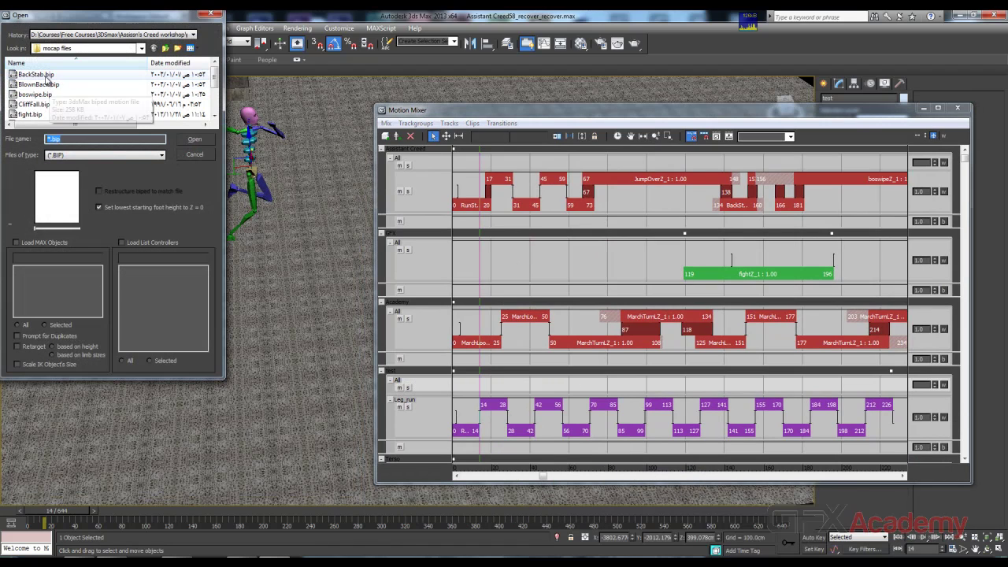
pyautogui.click(32, 114)
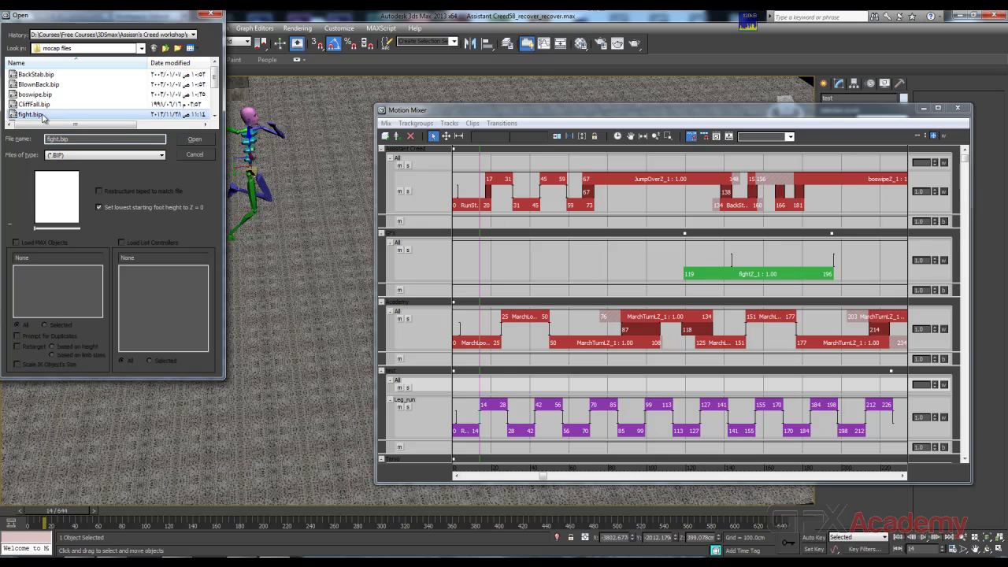
pyautogui.click(194, 141)
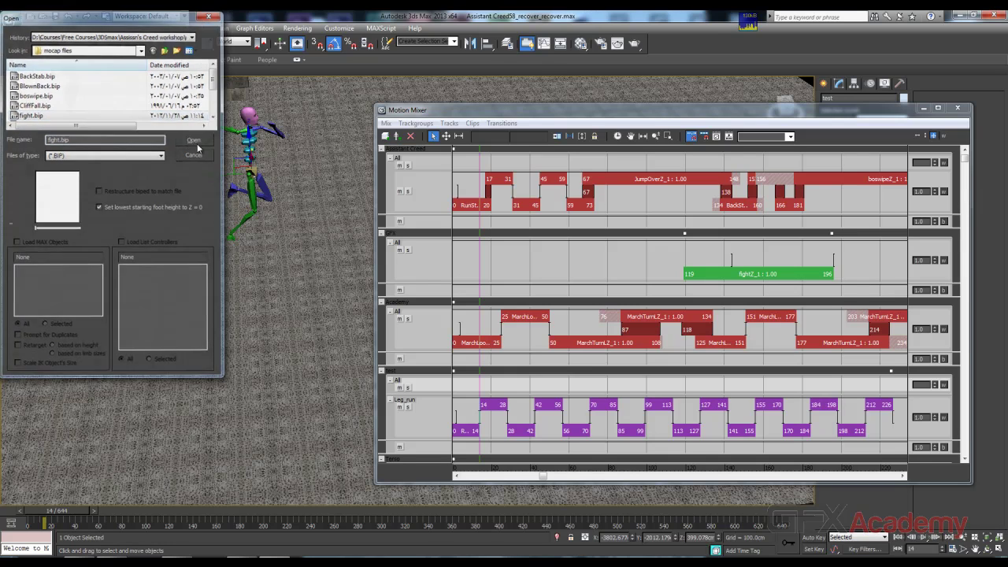
pyautogui.click(91, 143)
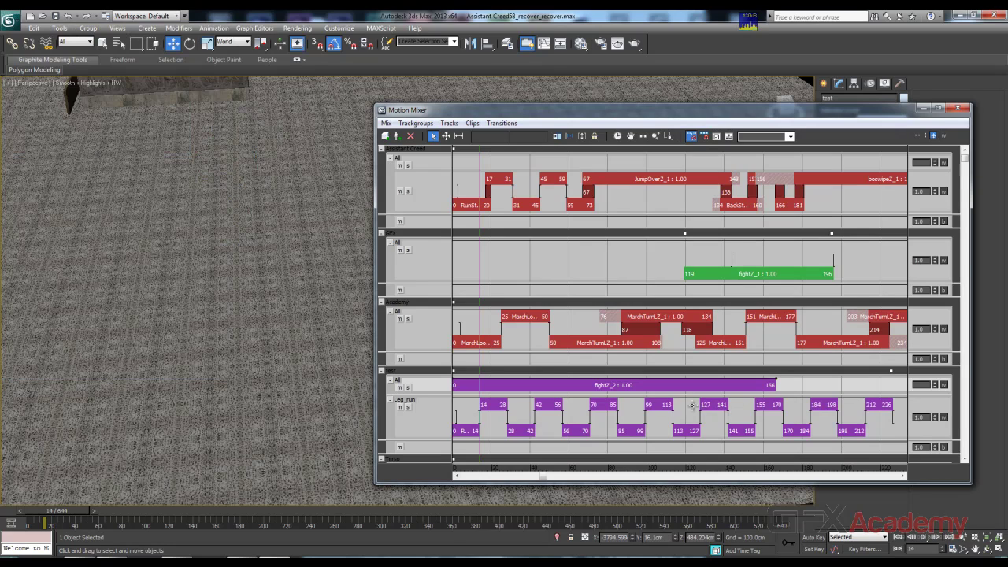
pyautogui.rightClick(784, 385)
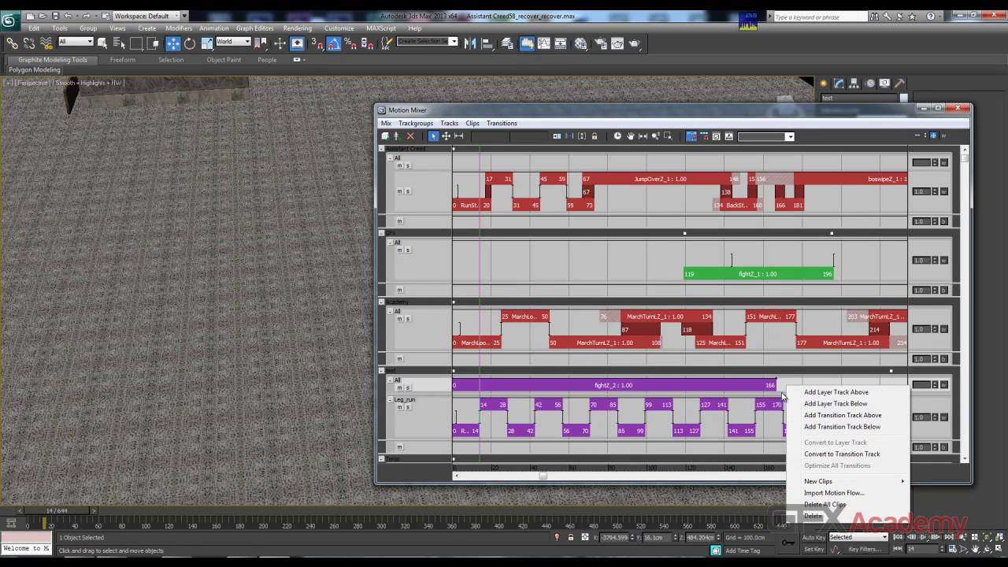
pyautogui.click(841, 454)
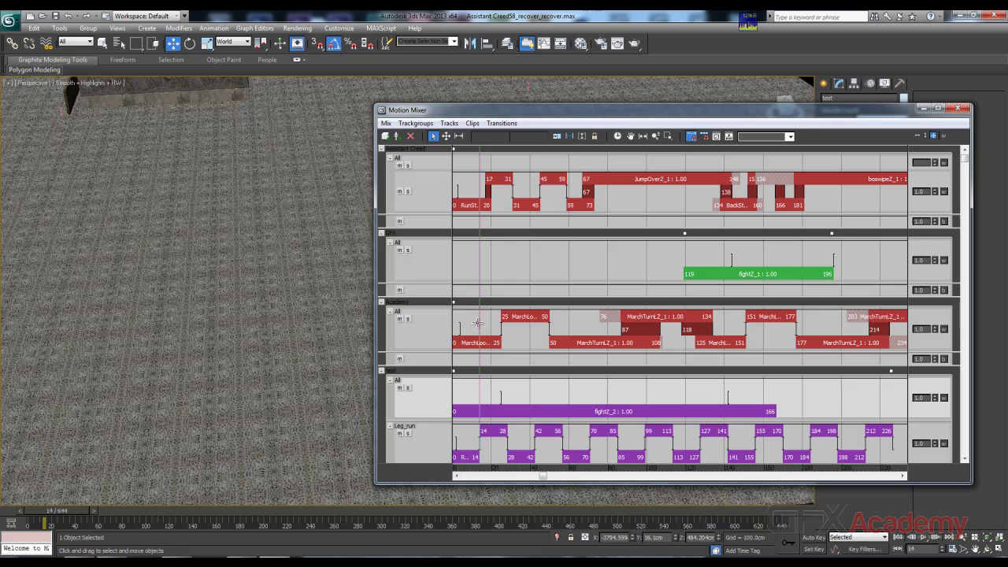
# Step: Filter the test biped's upper trackgroup to exclude the pelvis, legs and feet, and name it Upper_fight
pyautogui.moveTo(542, 110); pyautogui.dragTo(611, 113)
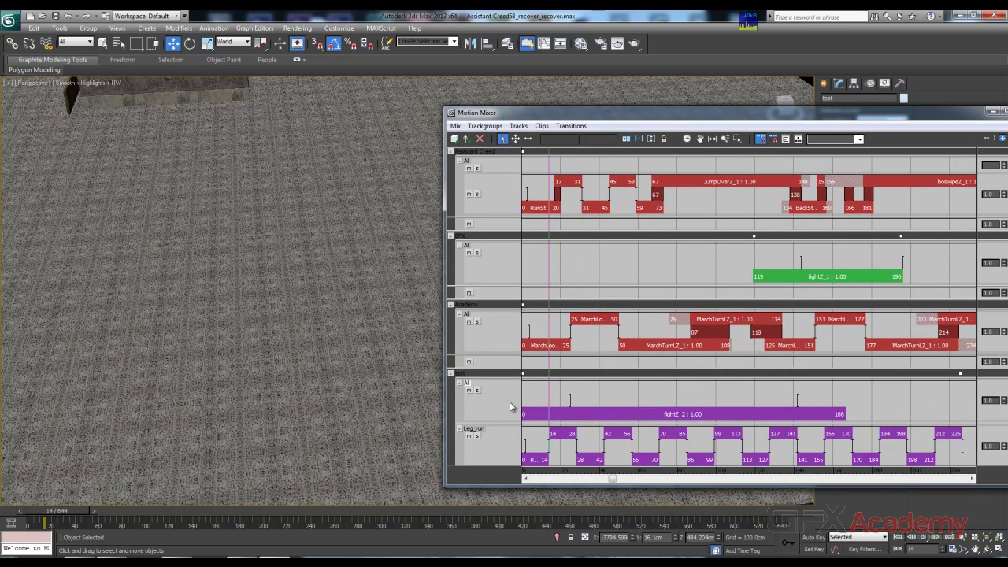
pyautogui.rightClick(467, 383)
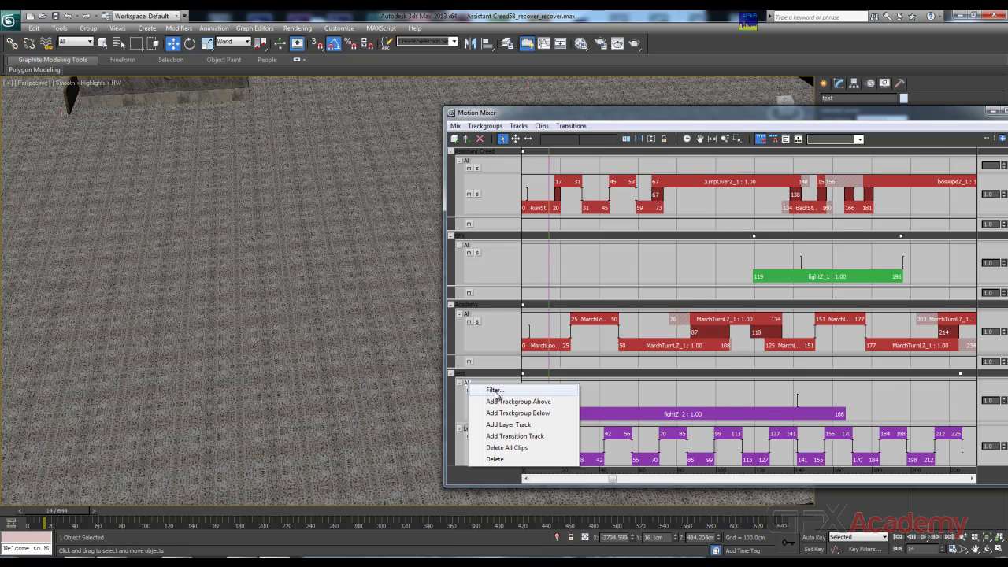
pyautogui.click(494, 391)
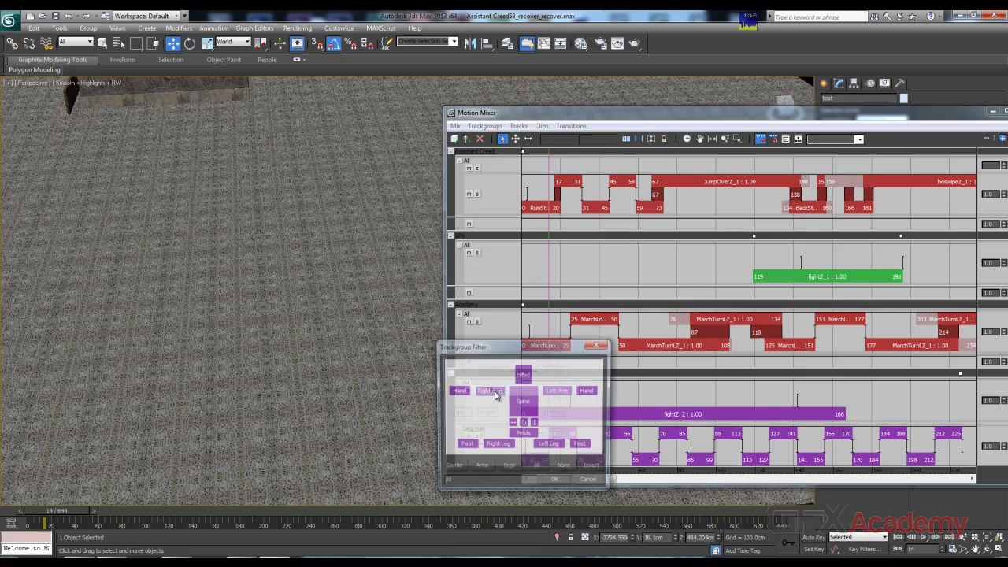
pyautogui.click(523, 434)
pyautogui.click(555, 447)
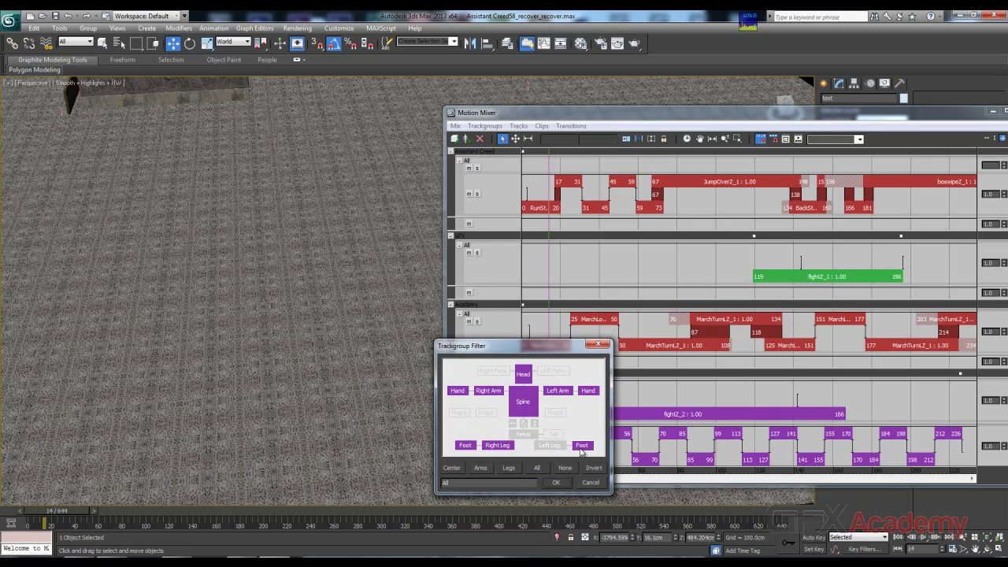
pyautogui.click(582, 445)
pyautogui.click(497, 445)
pyautogui.click(466, 445)
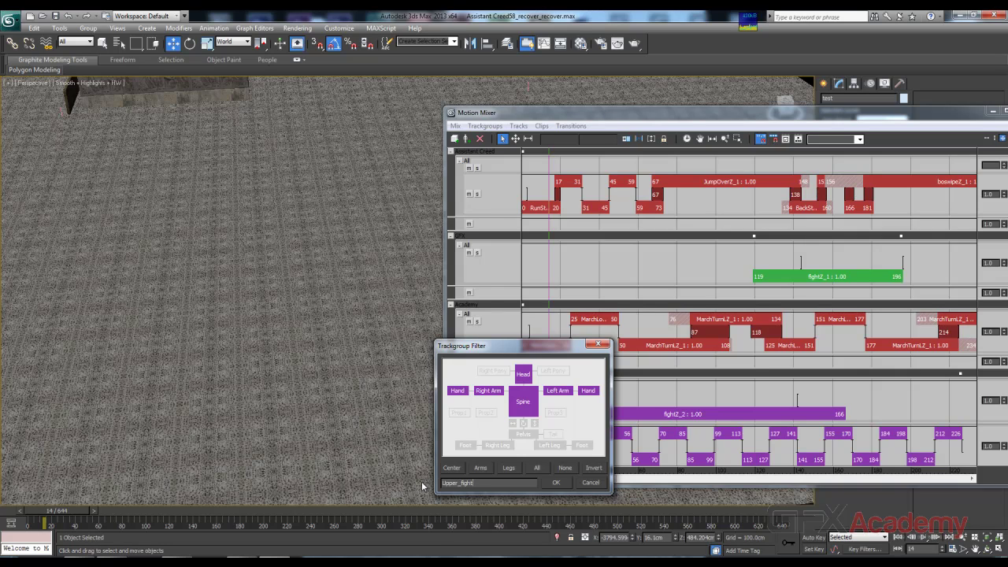
pyautogui.press('Return')
pyautogui.click(559, 484)
# Step: Scrub the test biped between frames 13 and 48 to examine the fighting upper body combined with the running legs
pyautogui.moveTo(698, 120); pyautogui.dragTo(398, 198)
pyautogui.moveTo(462, 147); pyautogui.dragTo(593, 81)
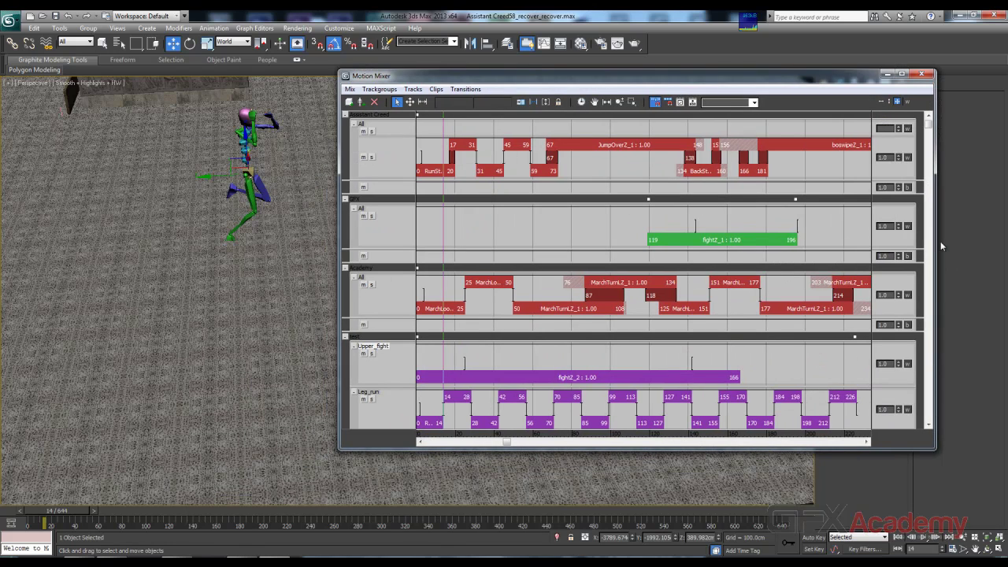
pyautogui.moveTo(932, 130); pyautogui.dragTo(916, 177)
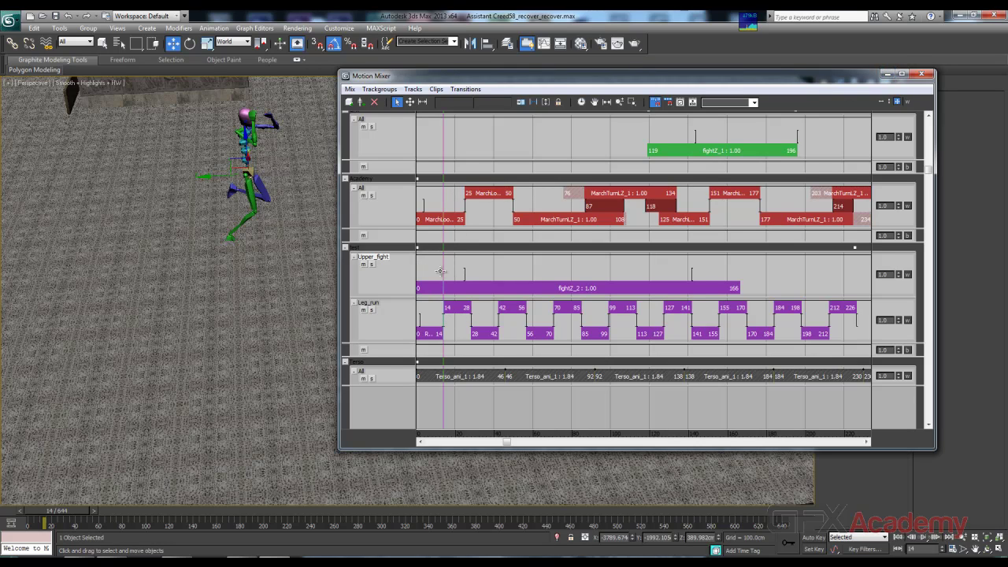
pyautogui.moveTo(470, 76); pyautogui.dragTo(537, 163)
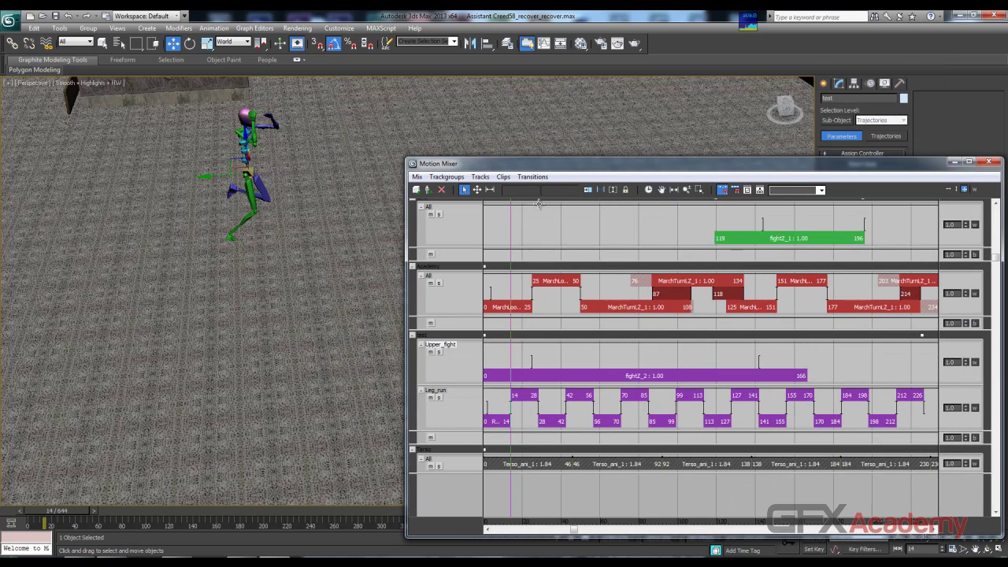
pyautogui.moveTo(512, 239)
pyautogui.mouseDown()
pyautogui.moveTo(562, 241)
pyautogui.moveTo(511, 241)
pyautogui.mouseUp()
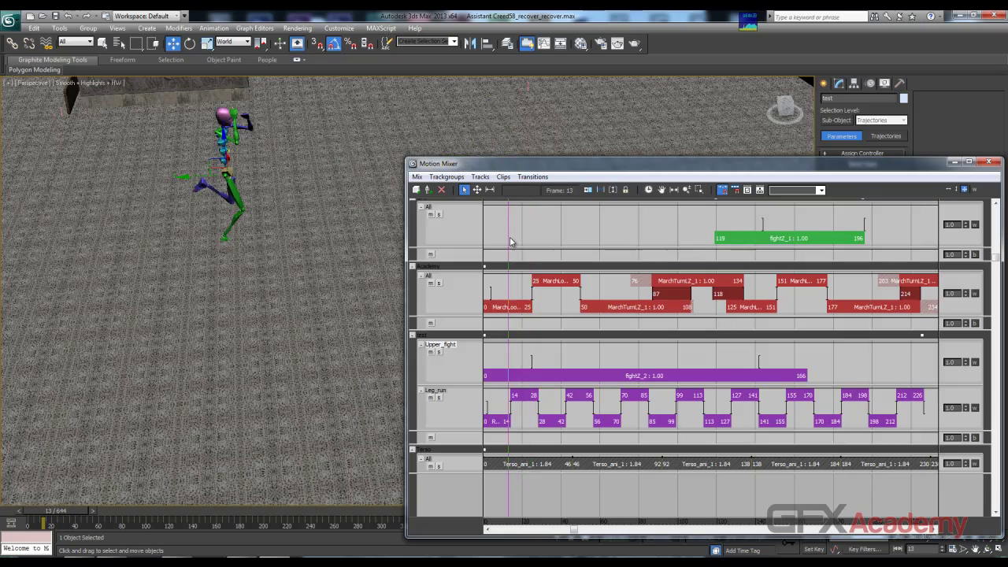
pyautogui.moveTo(289, 195); pyautogui.dragTo(49, 335, button='middle')
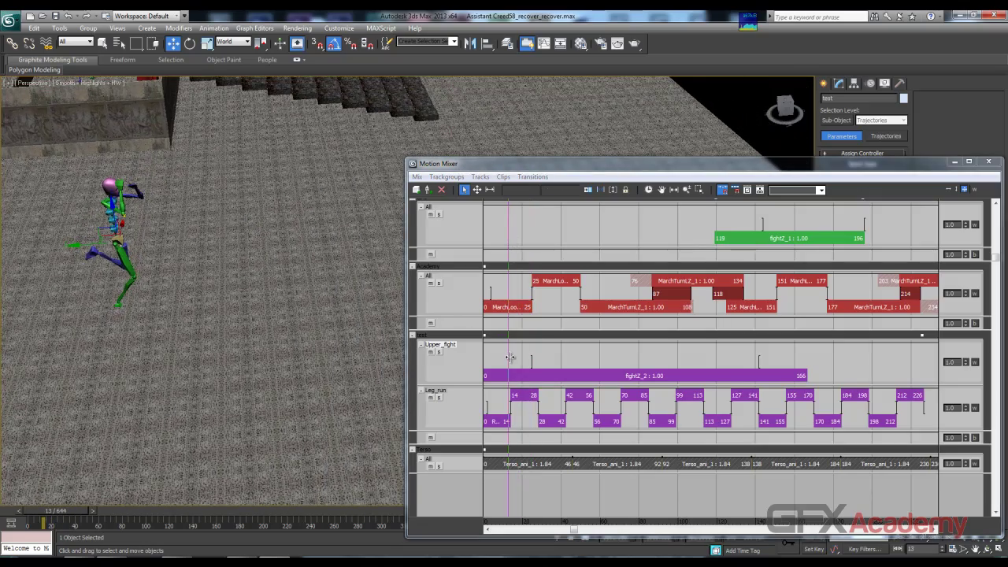
pyautogui.moveTo(510, 357); pyautogui.dragTo(560, 358)
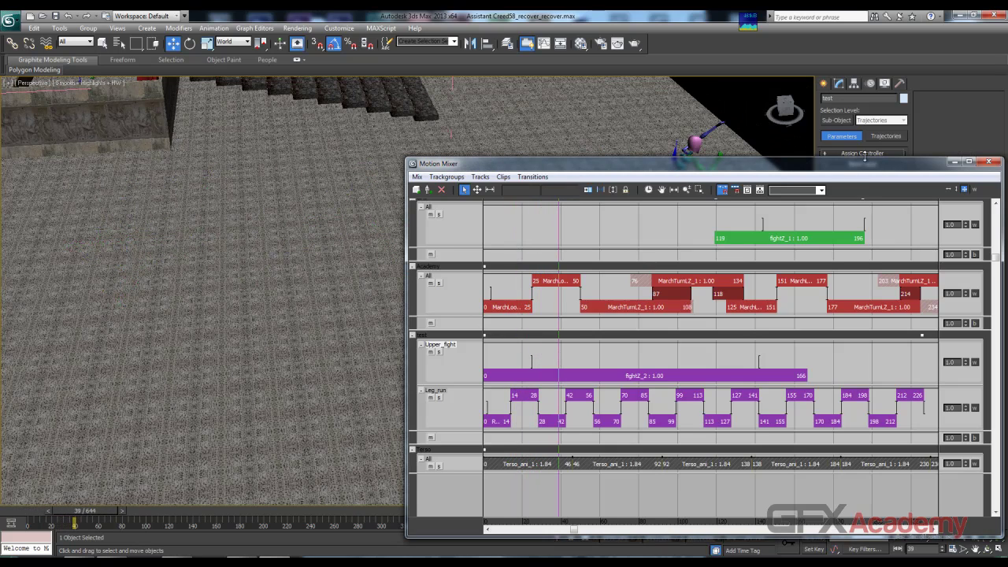
pyautogui.moveTo(865, 156); pyautogui.dragTo(846, 257)
pyautogui.moveTo(724, 271); pyautogui.dragTo(702, 244)
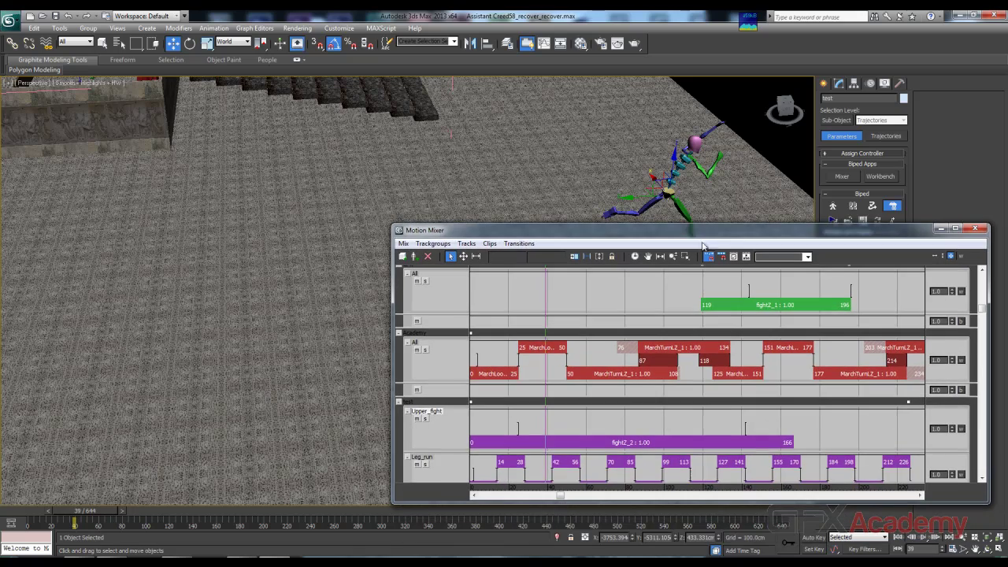
pyautogui.moveTo(543, 369); pyautogui.dragTo(538, 370)
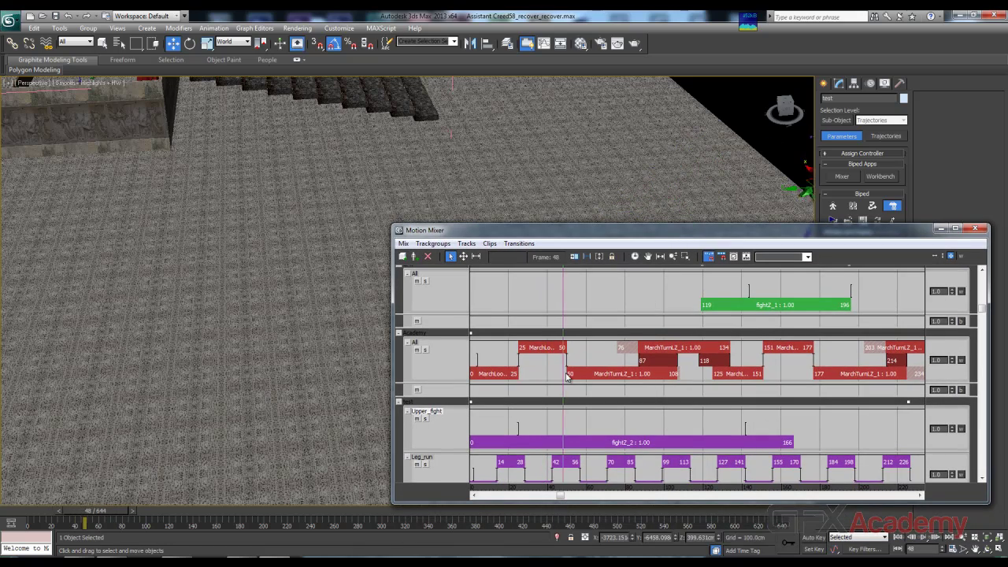
pyautogui.scroll(-5, 337, 252)
pyautogui.moveTo(337, 252); pyautogui.dragTo(381, 207, button='middle')
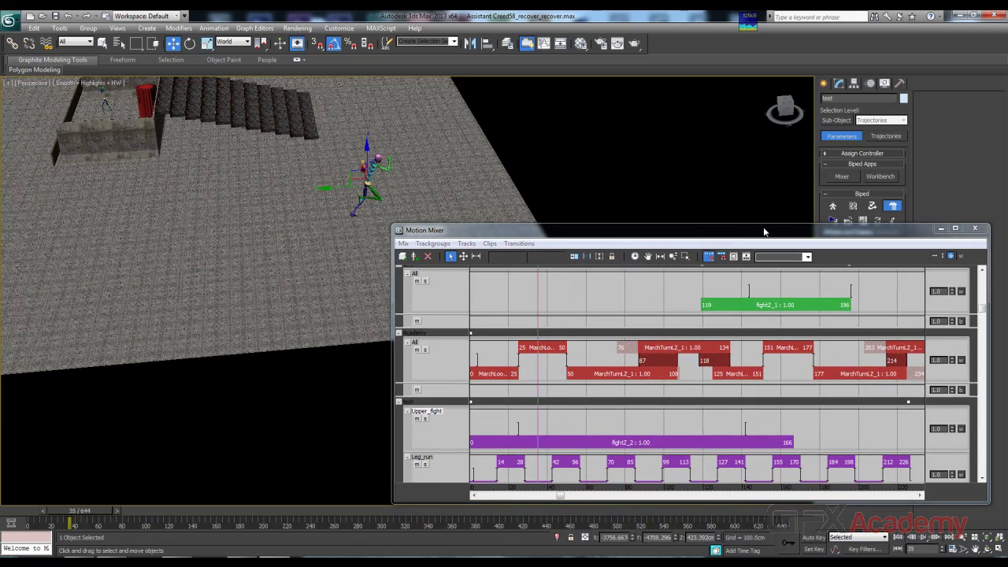
# Step: Move the test biped's entire animation about 5658 cm along Y using Move All mode
pyautogui.click(889, 221)
pyautogui.moveTo(145, 239); pyautogui.dragTo(488, 169, button='middle')
pyautogui.moveTo(473, 181); pyautogui.dragTo(1, 238)
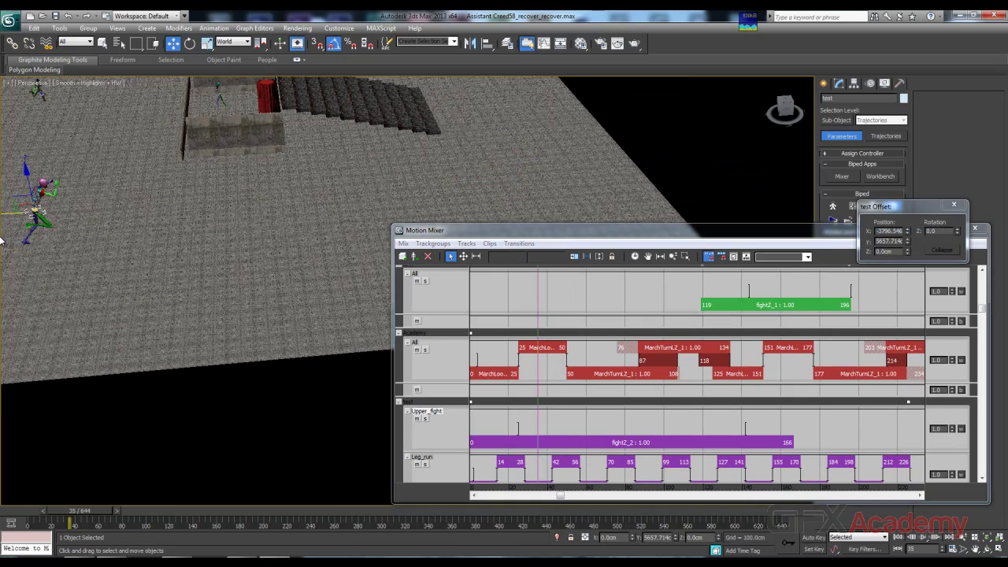
pyautogui.moveTo(54, 241); pyautogui.dragTo(471, 288, button='middle')
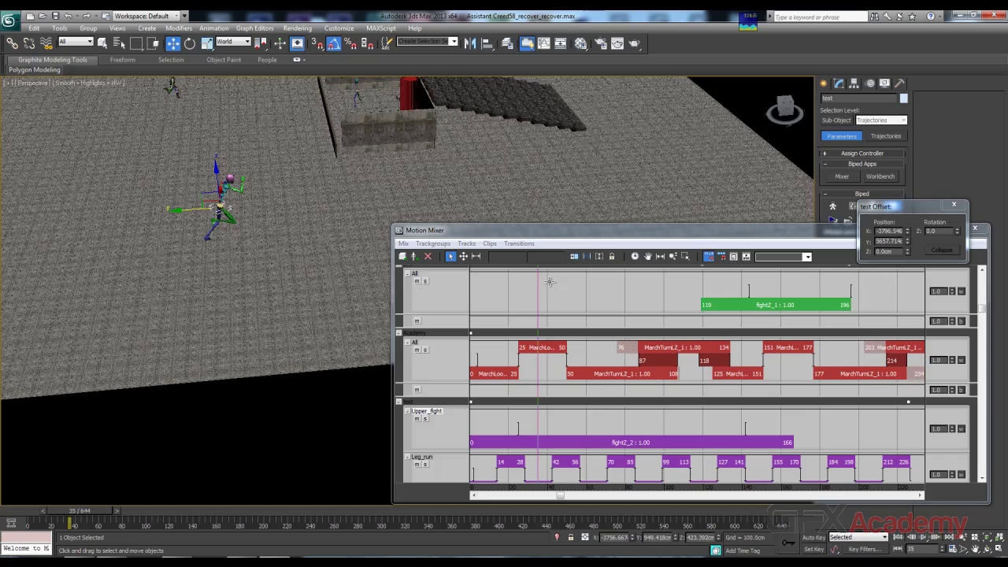
pyautogui.click(953, 206)
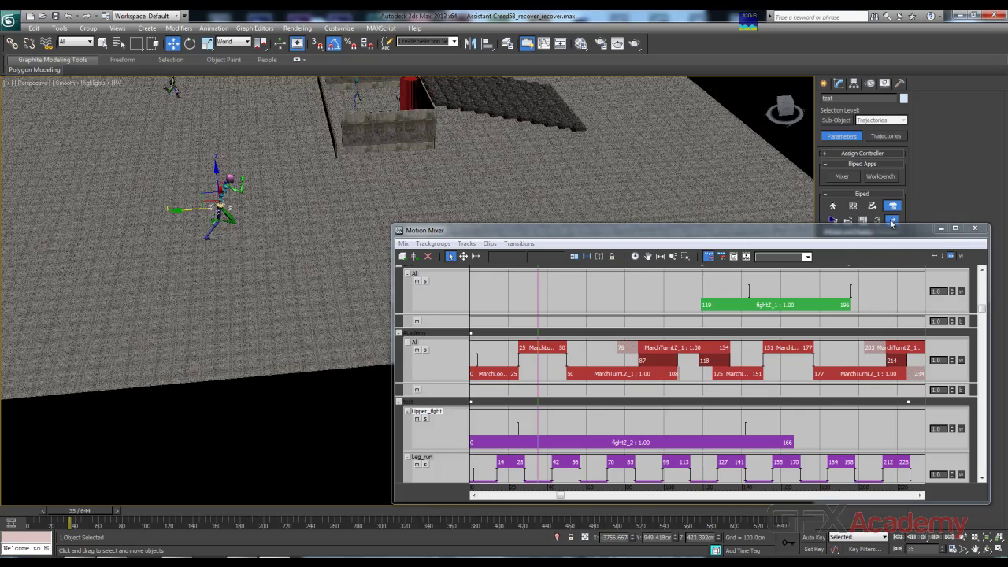
# Step: Scrub the relocated test biped from near the start to frame 69 to examine its fighting run across the ground
pyautogui.moveTo(538, 298); pyautogui.dragTo(474, 310)
pyautogui.moveTo(101, 281); pyautogui.dragTo(507, 333, button='middle')
pyautogui.moveTo(474, 300); pyautogui.dragTo(588, 307)
pyautogui.moveTo(469, 163); pyautogui.dragTo(223, 203, button='middle')
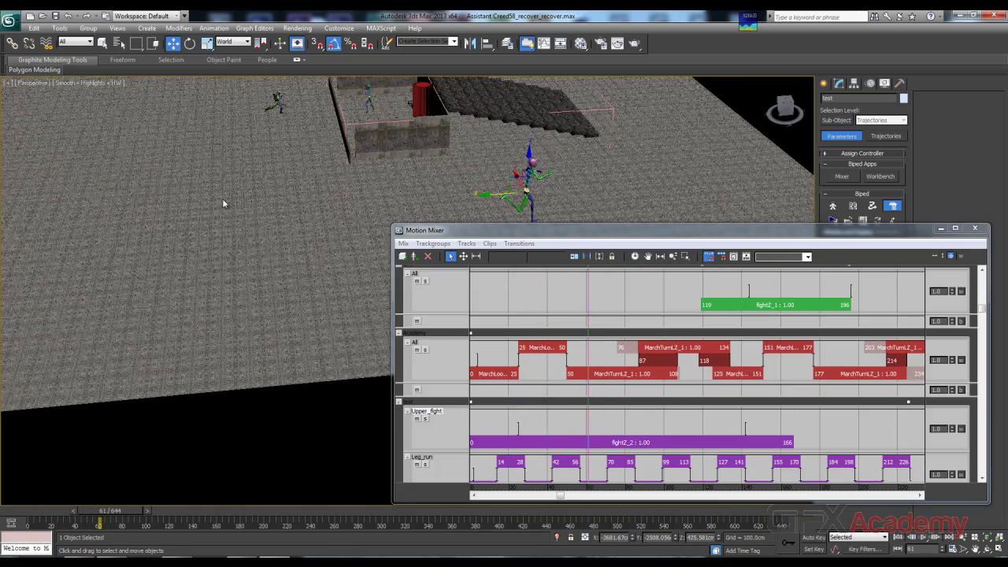
pyautogui.moveTo(587, 294)
pyautogui.mouseDown()
pyautogui.moveTo(646, 292)
pyautogui.moveTo(596, 291)
pyautogui.moveTo(604, 297)
pyautogui.mouseUp()
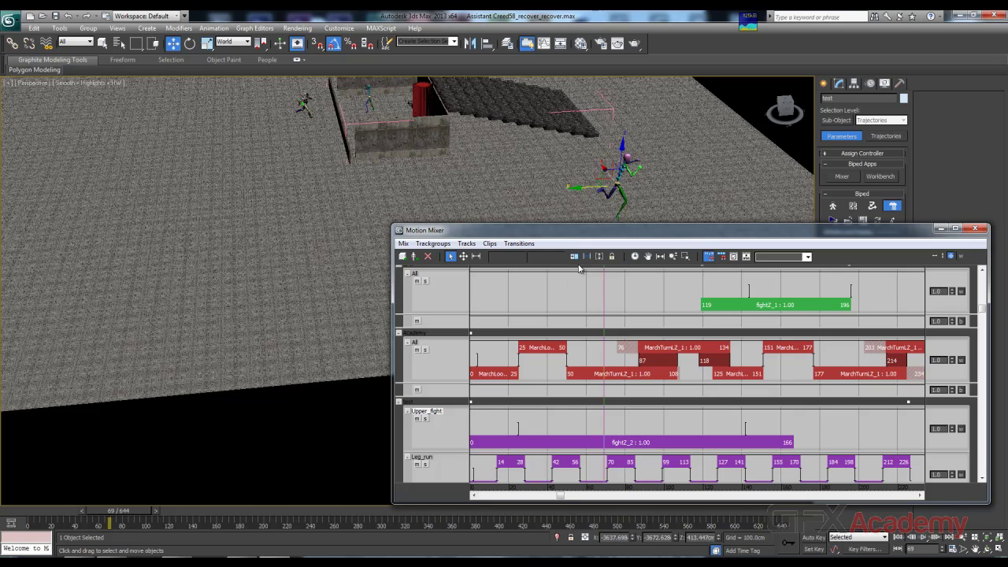
# Step: Try to pull the end of the fight clip on the Upper_fight track earlier, and undo that edit
pyautogui.click(466, 258)
pyautogui.moveTo(792, 441); pyautogui.dragTo(641, 443)
pyautogui.hotkey('ctrl', 'z')
# Step: Scrub the test biped to frame 74 and examine its combined pose and position relative to the platform
pyautogui.moveTo(623, 305)
pyautogui.mouseDown()
pyautogui.moveTo(515, 308)
pyautogui.moveTo(544, 299)
pyautogui.moveTo(497, 311)
pyautogui.moveTo(632, 307)
pyautogui.moveTo(612, 311)
pyautogui.mouseUp()
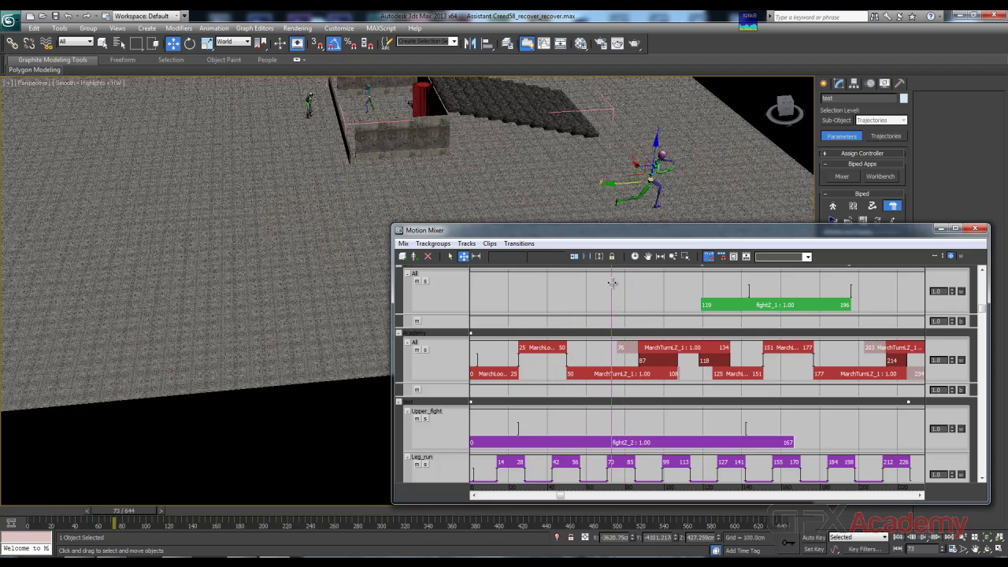
pyautogui.moveTo(612, 282); pyautogui.dragTo(614, 291)
pyautogui.moveTo(656, 230); pyautogui.dragTo(565, 235)
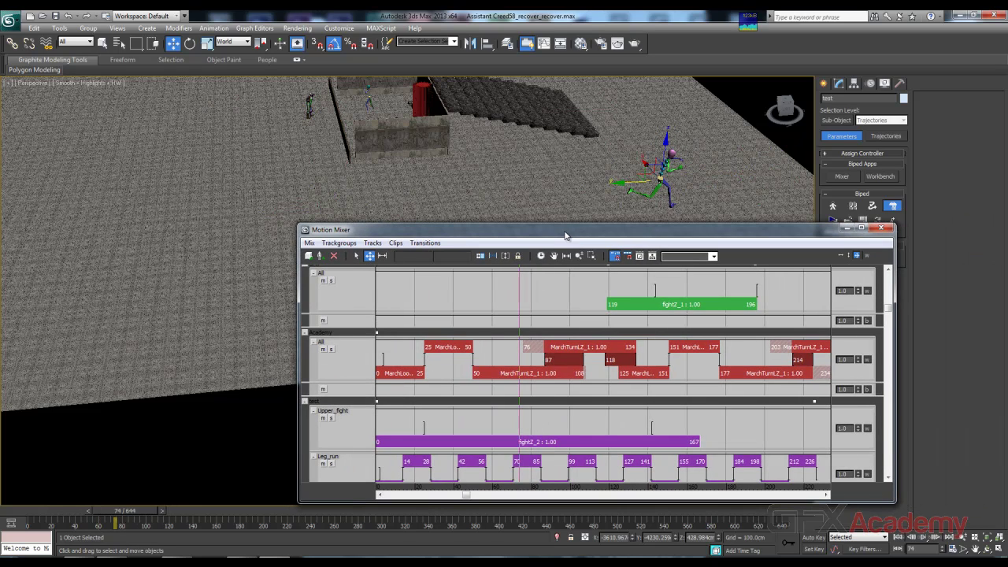
pyautogui.moveTo(192, 282)
pyautogui.keyDown('alt'); pyautogui.mouseDown(button='middle')
pyautogui.moveTo(195, 269)
pyautogui.moveTo(186, 274)
pyautogui.mouseUp(button='middle'); pyautogui.keyUp('alt')
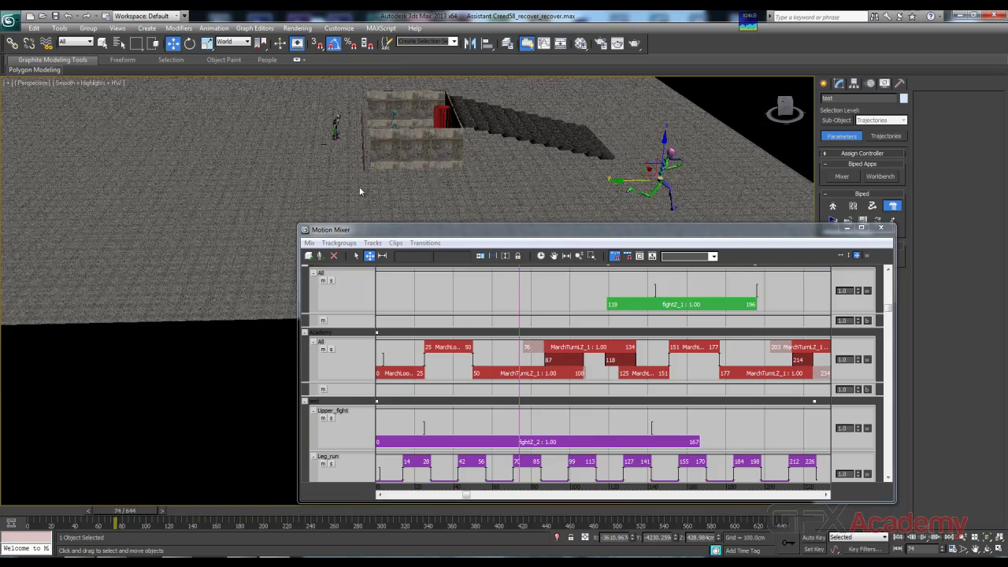
pyautogui.moveTo(359, 186); pyautogui.dragTo(252, 188, button='middle')
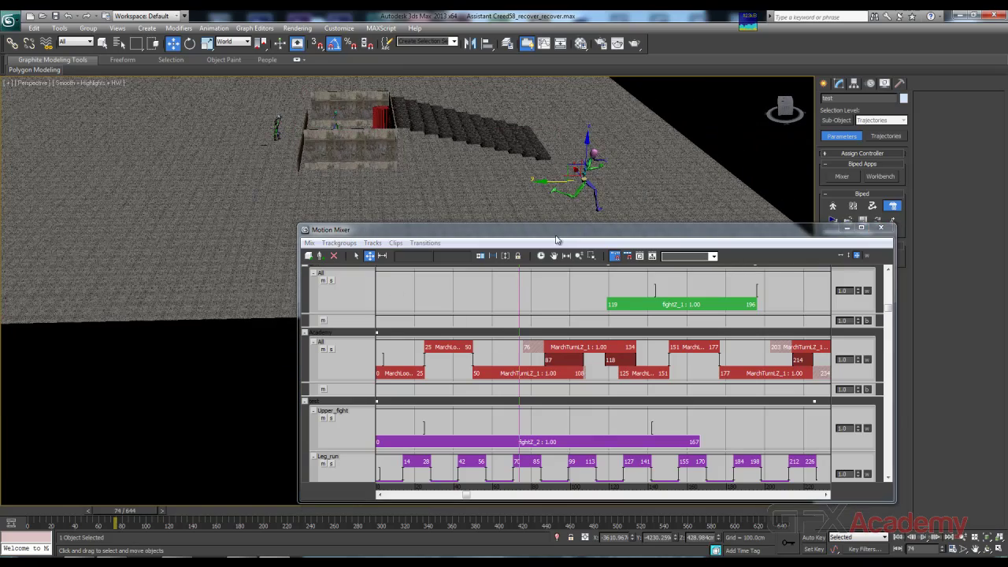
pyautogui.moveTo(555, 237); pyautogui.dragTo(557, 228)
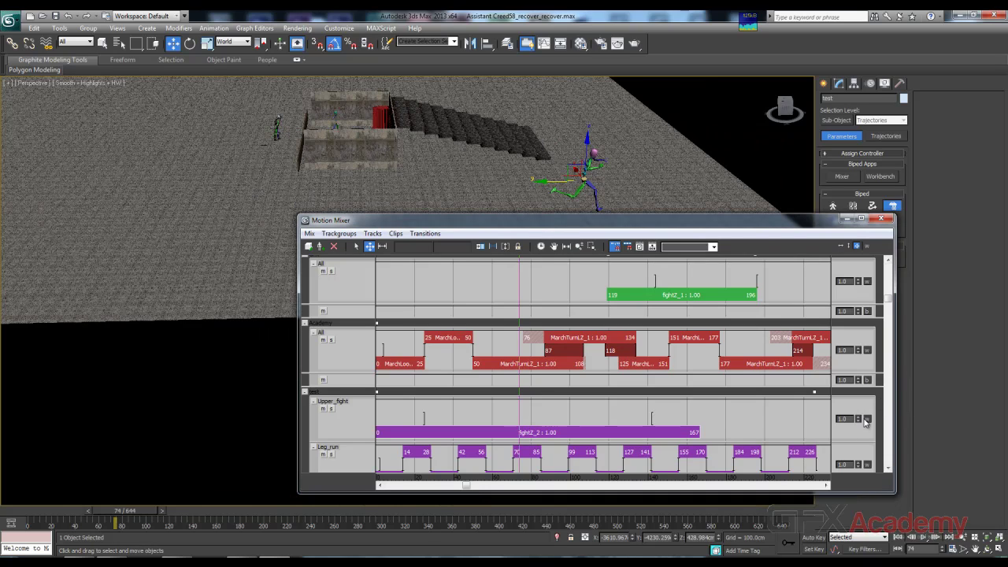
# Step: Add a new trackgroup above the test biped's Upper_fight trackgroup
pyautogui.rightClick(341, 402)
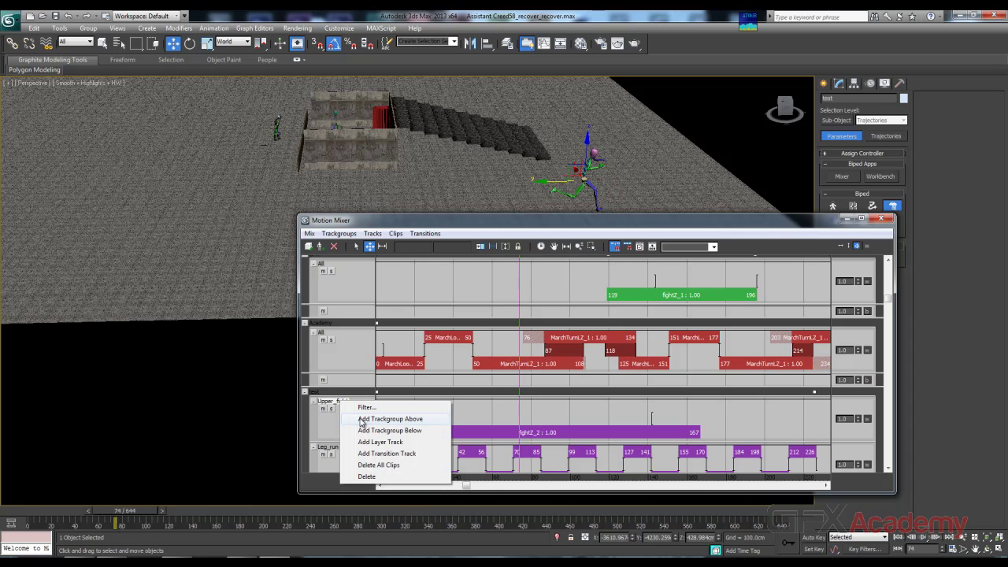
pyautogui.click(390, 419)
pyautogui.moveTo(560, 224); pyautogui.dragTo(582, 194)
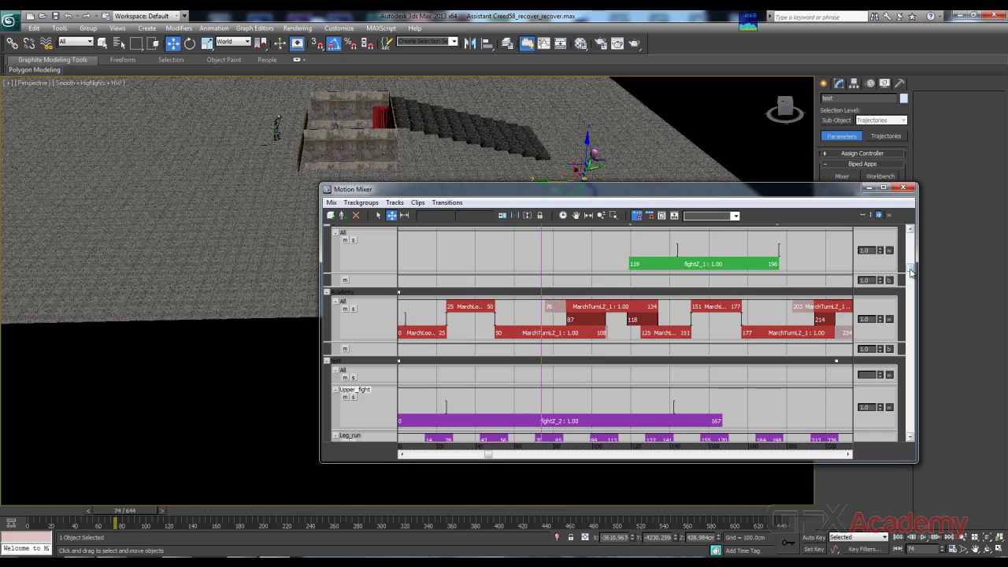
# Step: Load CliffFall.bip as a new clip on the test biped's new trackgroup, accepting the default frame rate conversion
pyautogui.rightClick(439, 381)
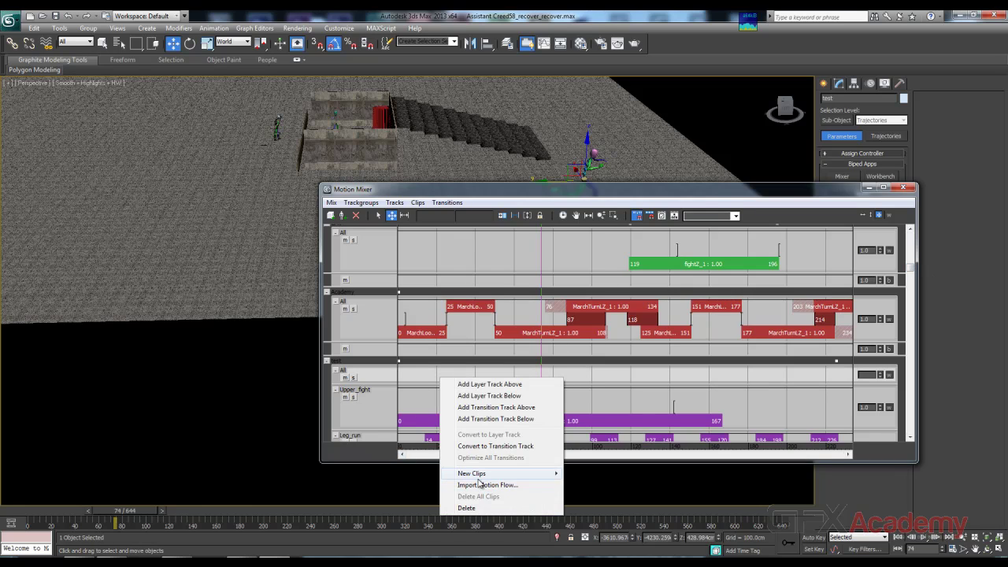
pyautogui.moveTo(480, 474)
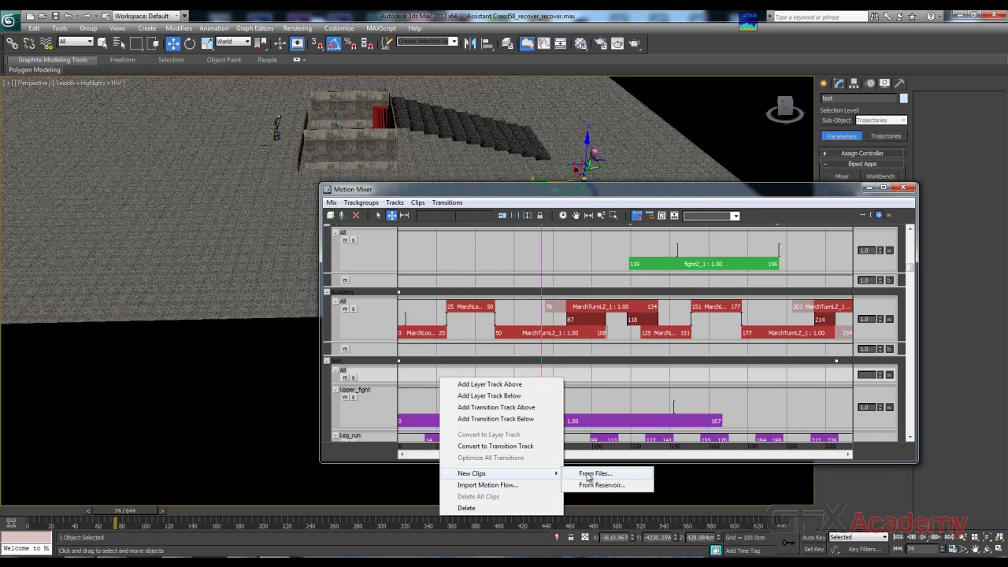
pyautogui.click(595, 473)
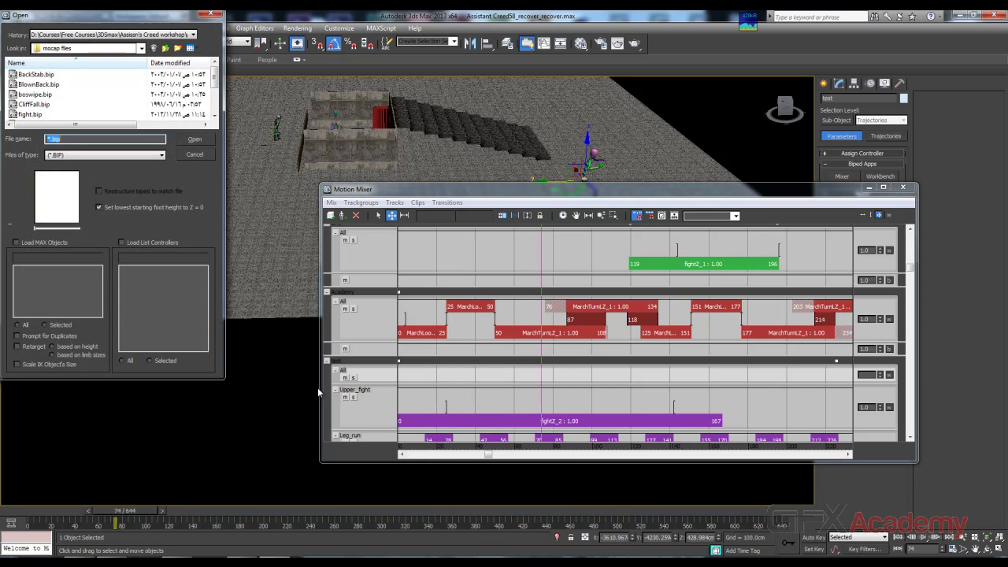
pyautogui.click(49, 104)
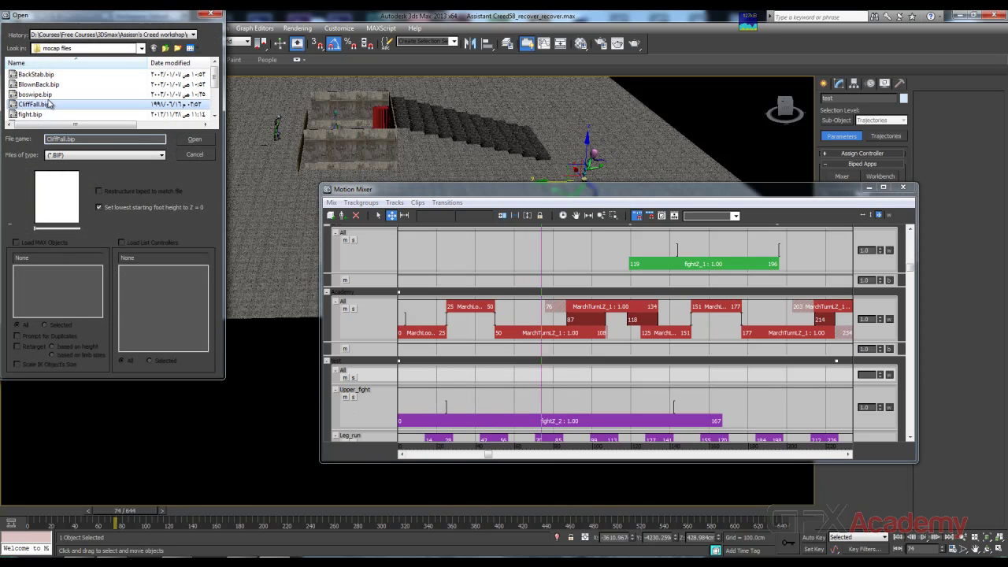
pyautogui.click(191, 139)
pyautogui.click(96, 142)
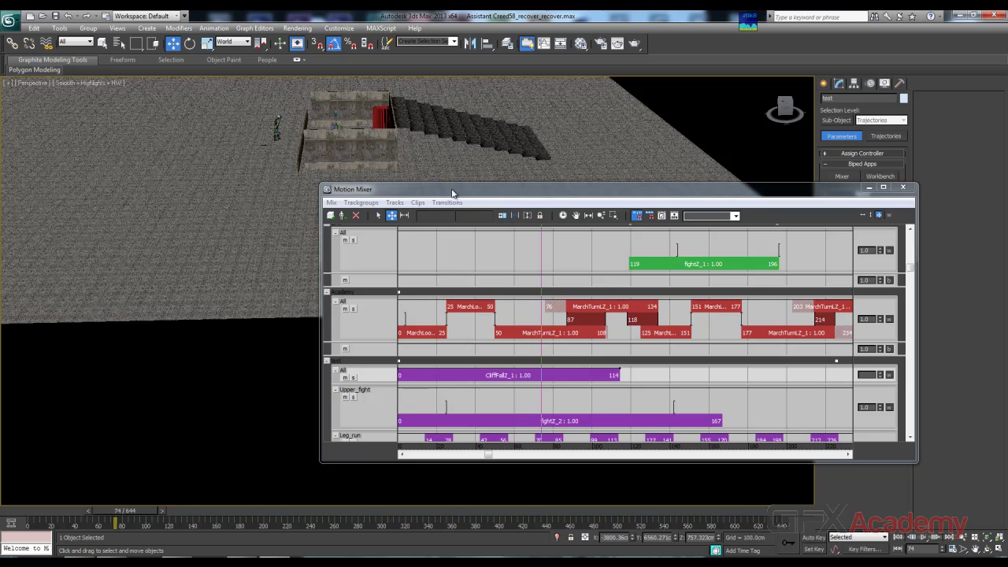
# Step: Scrub to frame 72 and frame the test biped to examine the pose produced by the CliffFall clip
pyautogui.moveTo(455, 194); pyautogui.dragTo(363, 287)
pyautogui.moveTo(451, 348)
pyautogui.mouseDown()
pyautogui.moveTo(312, 349)
pyautogui.moveTo(517, 343)
pyautogui.moveTo(445, 340)
pyautogui.mouseUp()
pyautogui.keyDown('alt'); pyautogui.moveTo(144, 235); pyautogui.dragTo(420, 190, button='middle'); pyautogui.keyUp('alt')
pyautogui.scroll(-3, 398, 222)
pyautogui.scroll(3, 402, 190)
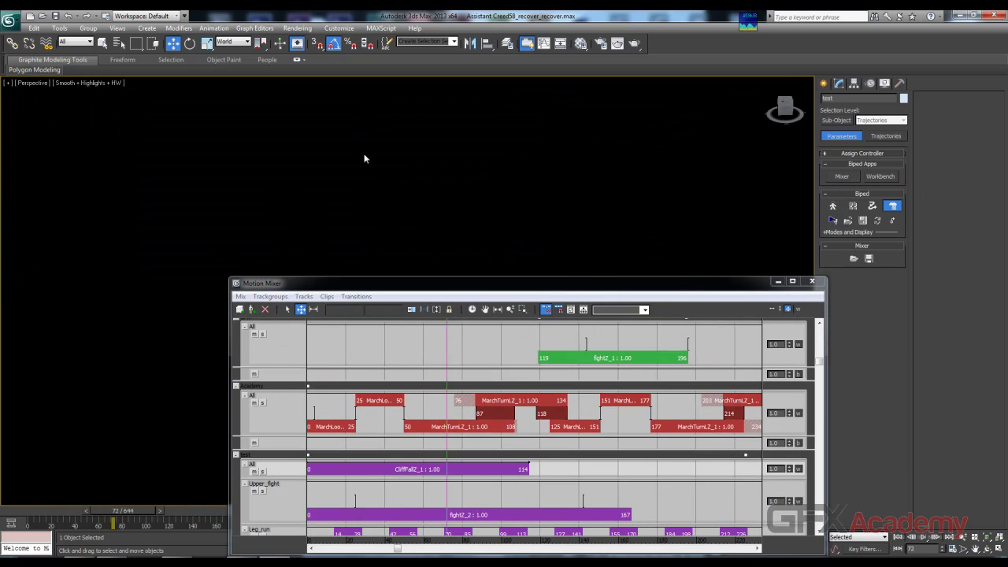
pyautogui.press('z')
pyautogui.scroll(-3, 370, 175)
pyautogui.scroll(-3, 425, 171)
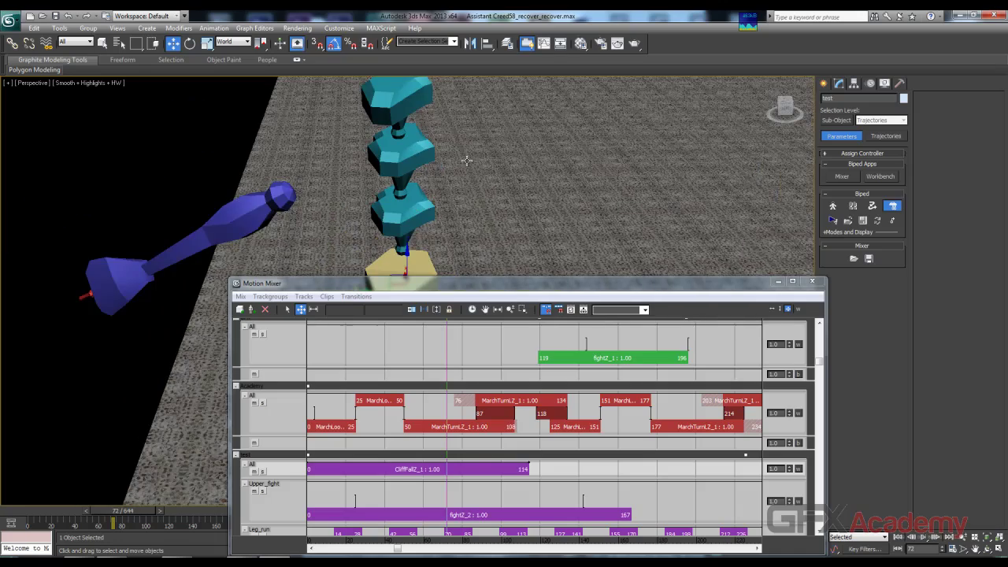
pyautogui.scroll(-3, 467, 161)
pyautogui.moveTo(495, 175); pyautogui.dragTo(333, 219, button='middle')
pyautogui.scroll(-2, 337, 219)
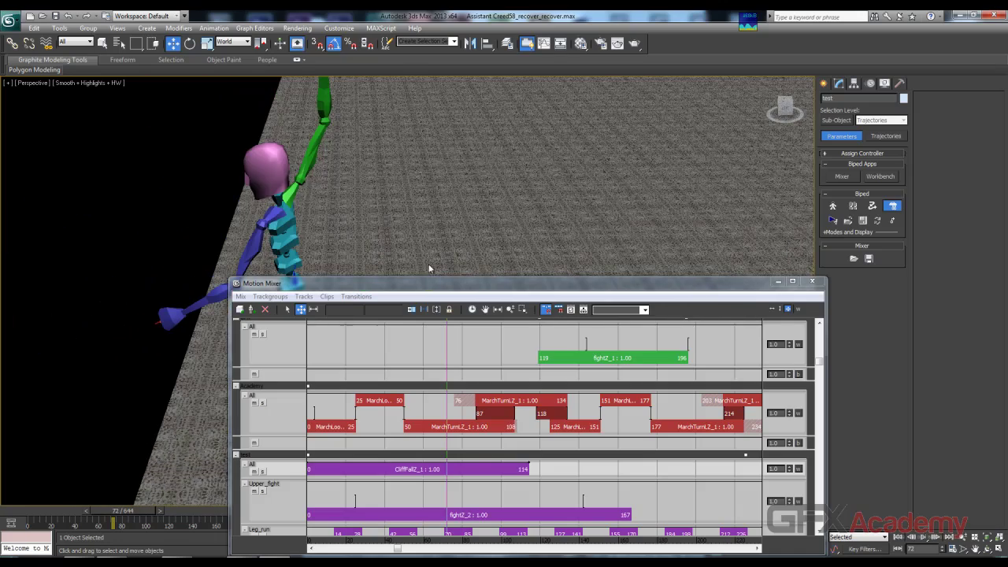
# Step: Delete the CliffFall clip from the test biped's new trackgroup
pyautogui.moveTo(433, 283); pyautogui.dragTo(563, 238)
pyautogui.moveTo(577, 311)
pyautogui.mouseDown()
pyautogui.moveTo(466, 311)
pyautogui.moveTo(579, 320)
pyautogui.mouseUp()
pyautogui.click(574, 426)
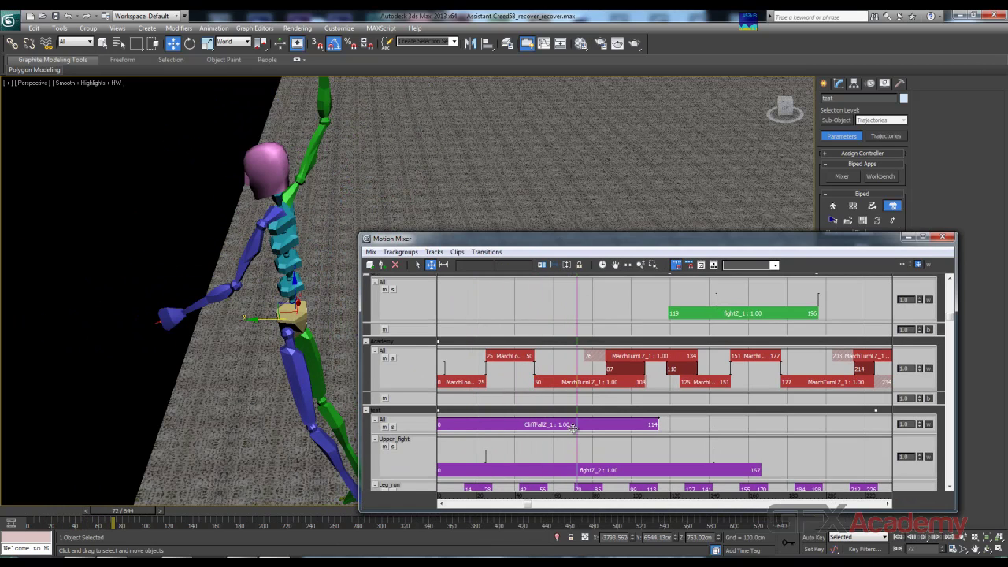
pyautogui.press('Delete')
# Step: Load RampLaunch.bip as a new clip on the test biped's new trackgroup and convert that track to a transition track
pyautogui.rightClick(574, 426)
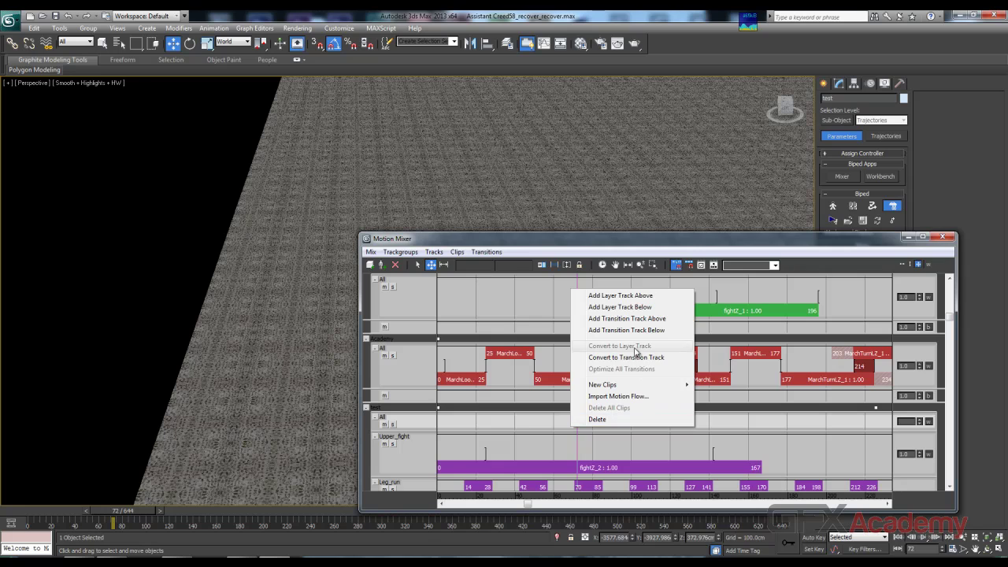
pyautogui.moveTo(630, 385)
pyautogui.click(705, 382)
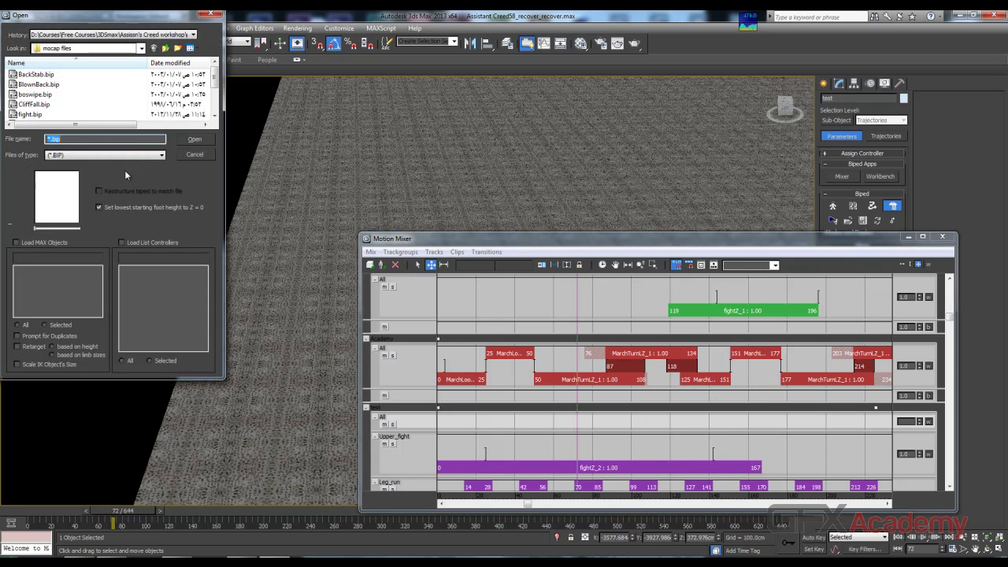
pyautogui.click(42, 105)
pyautogui.scroll(-1, 41, 104)
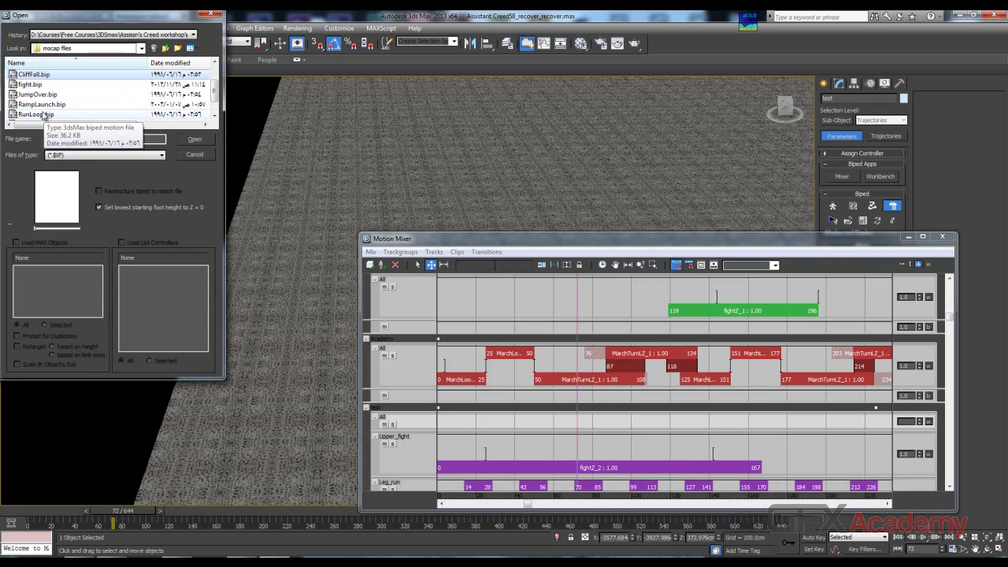
pyautogui.click(48, 104)
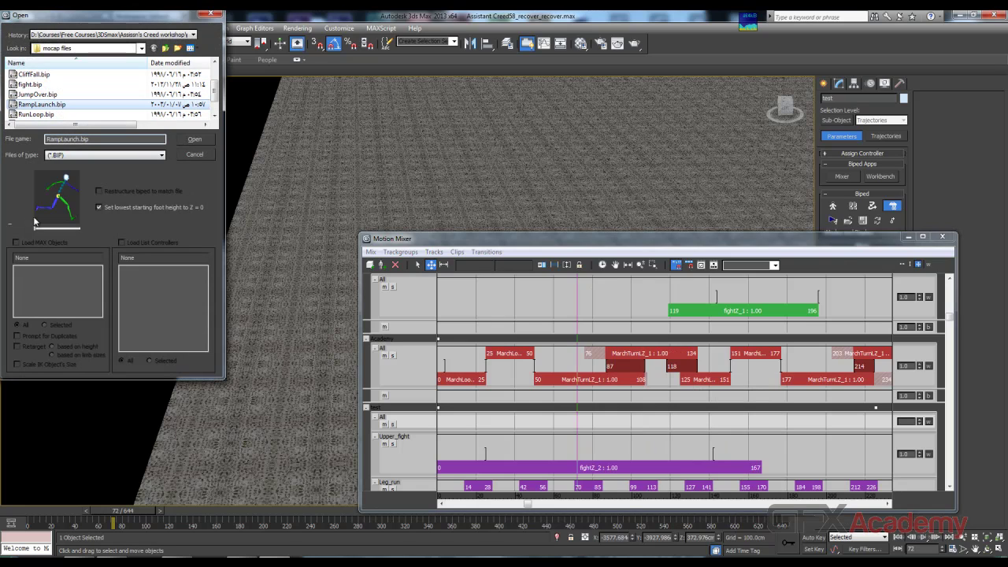
pyautogui.click(195, 140)
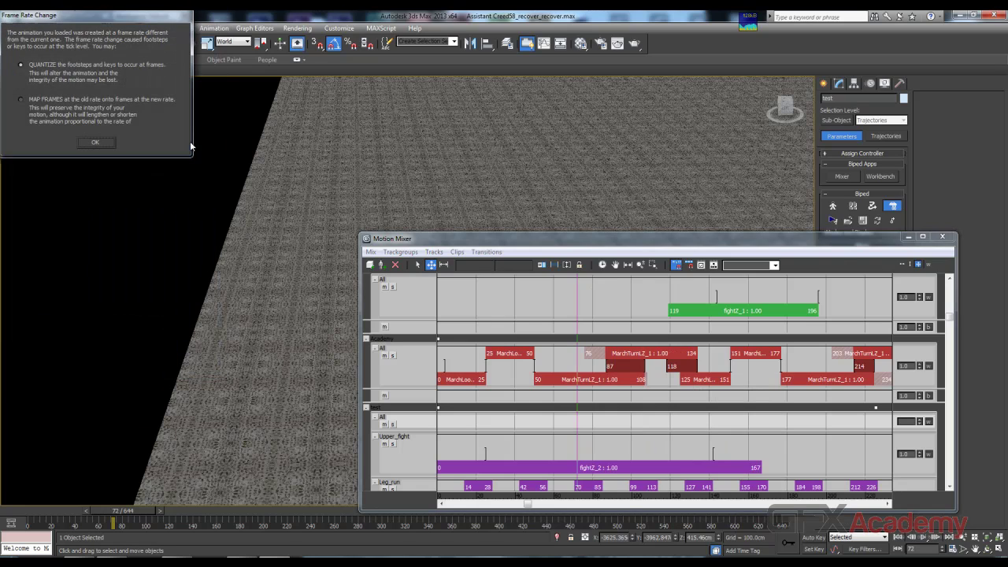
pyautogui.click(96, 143)
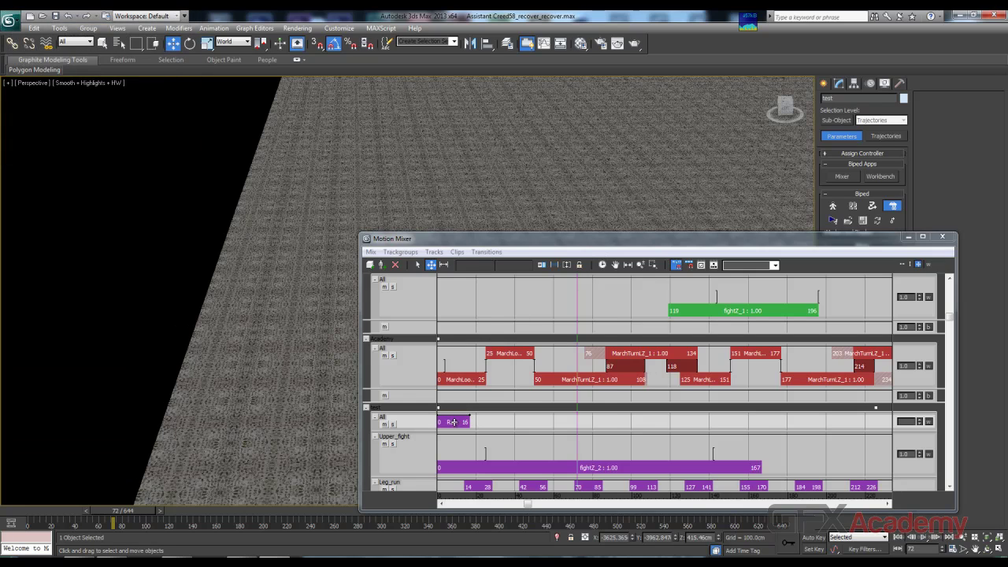
pyautogui.rightClick(492, 423)
pyautogui.click(550, 352)
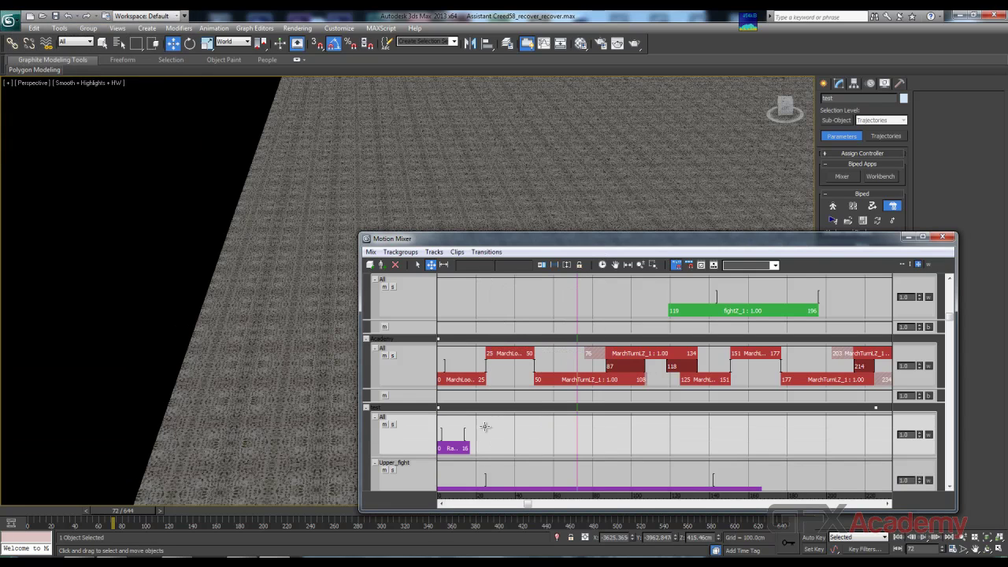
# Step: Duplicate the RampLaunch clip onto the upper row starting at frame 14, and optimize the transition between the two clips
pyautogui.click(457, 450)
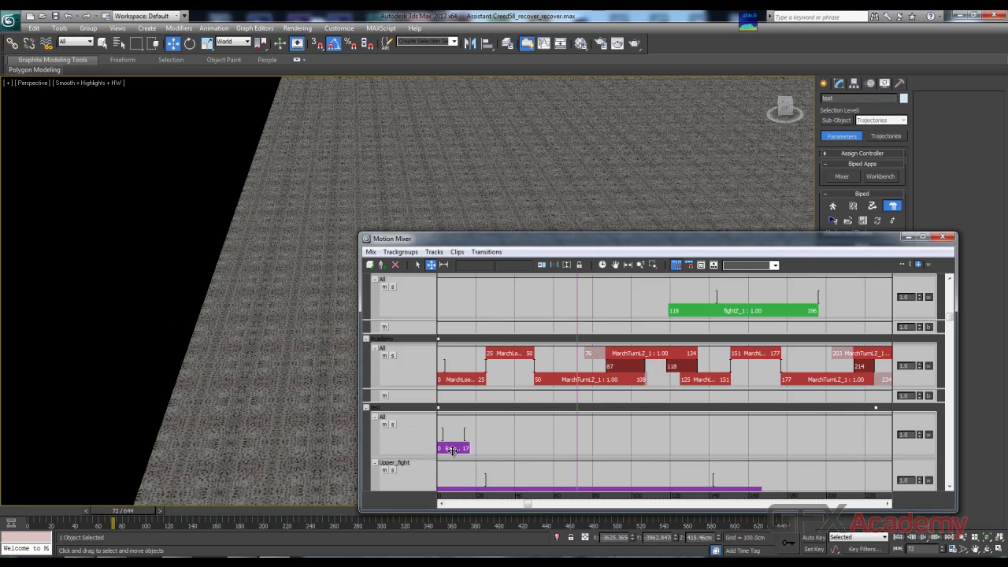
pyautogui.keyDown('shift'); pyautogui.moveTo(451, 449); pyautogui.dragTo(478, 429); pyautogui.keyUp('shift')
pyautogui.rightClick(469, 435)
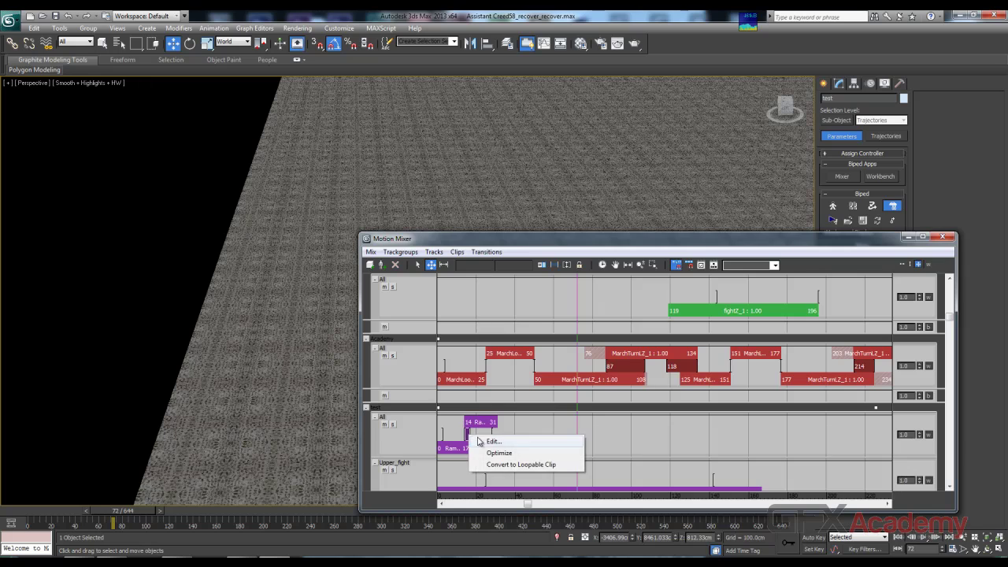
pyautogui.click(491, 452)
pyautogui.click(510, 515)
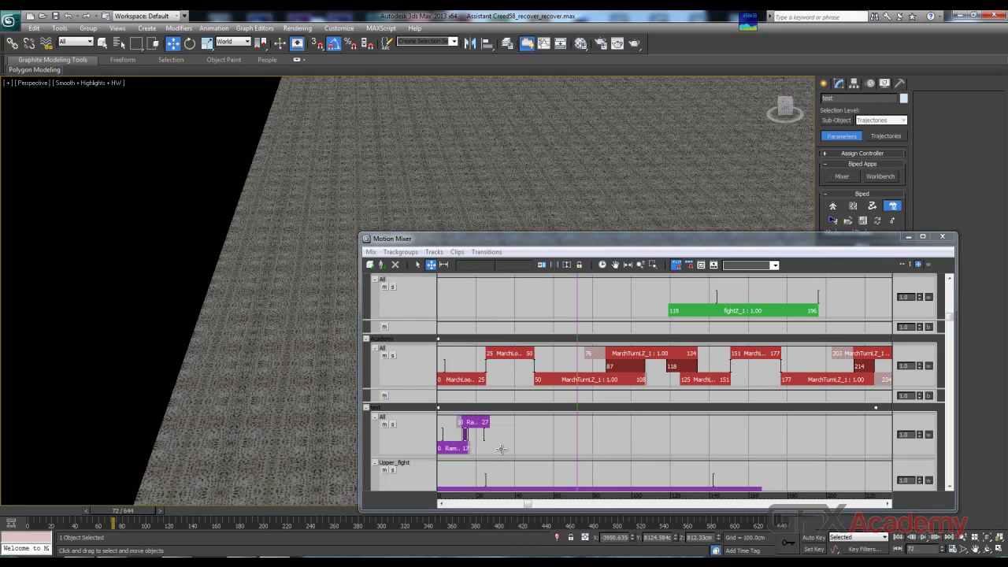
# Step: Tile the second RampLaunch clip along the transition track and optimize all of that track's transitions
pyautogui.rightClick(480, 418)
pyautogui.click(503, 447)
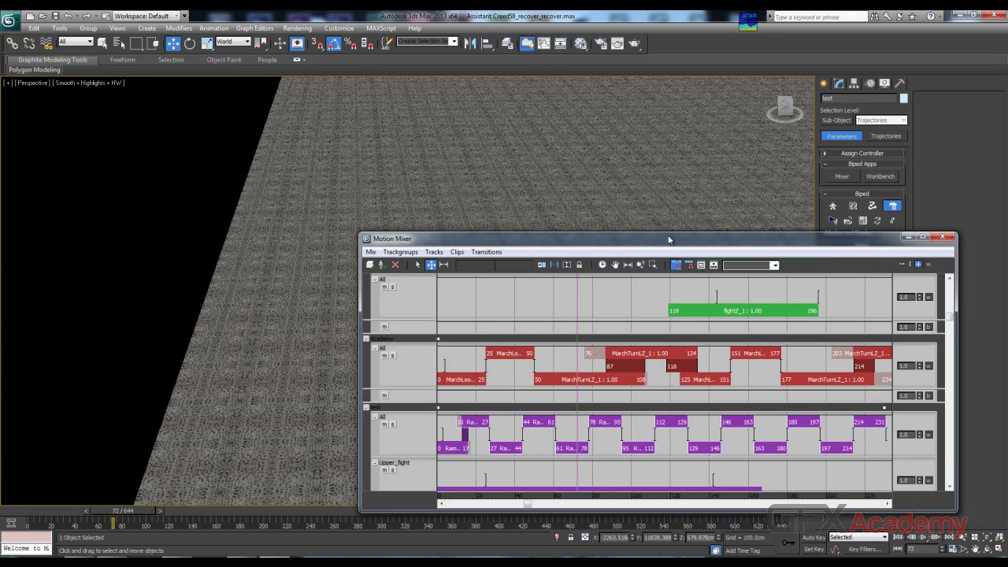
pyautogui.moveTo(668, 237); pyautogui.dragTo(488, 224)
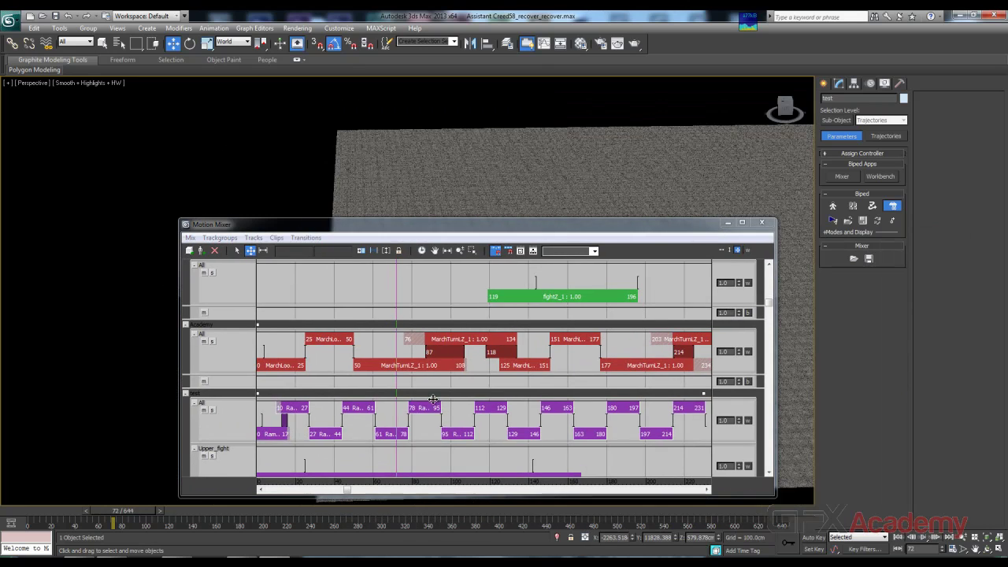
pyautogui.rightClick(434, 286)
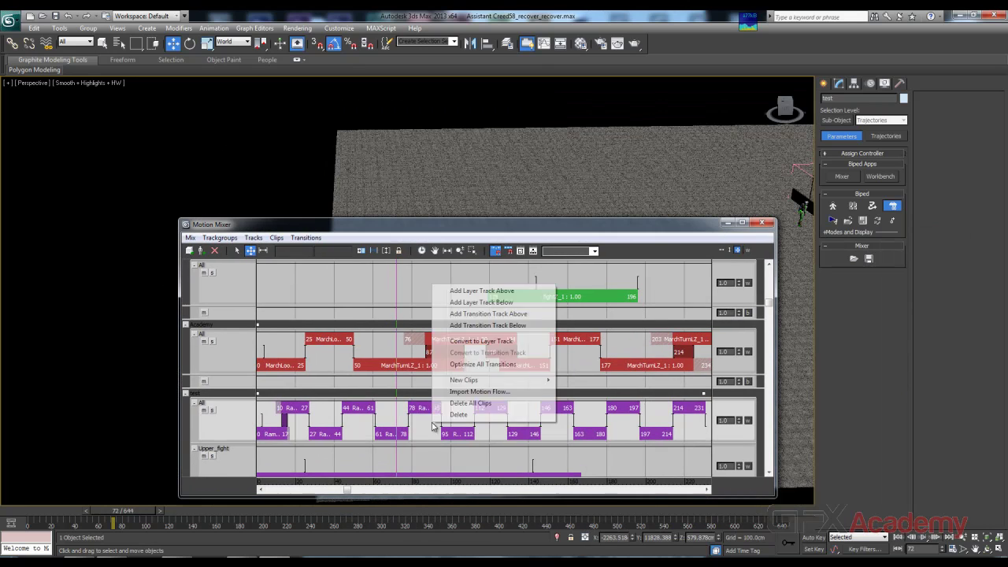
pyautogui.click(478, 363)
pyautogui.click(481, 431)
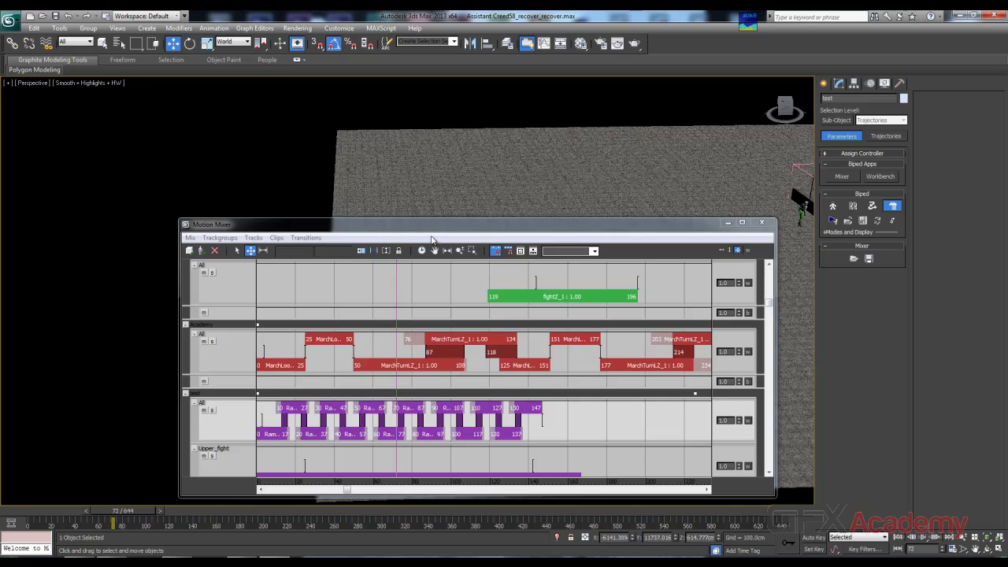
# Step: Examine the test biped's tiled RampLaunch run in the viewport by scrubbing back from frame 72 to frame 7
pyautogui.moveTo(435, 225); pyautogui.dragTo(441, 225)
pyautogui.moveTo(595, 228); pyautogui.dragTo(615, 330)
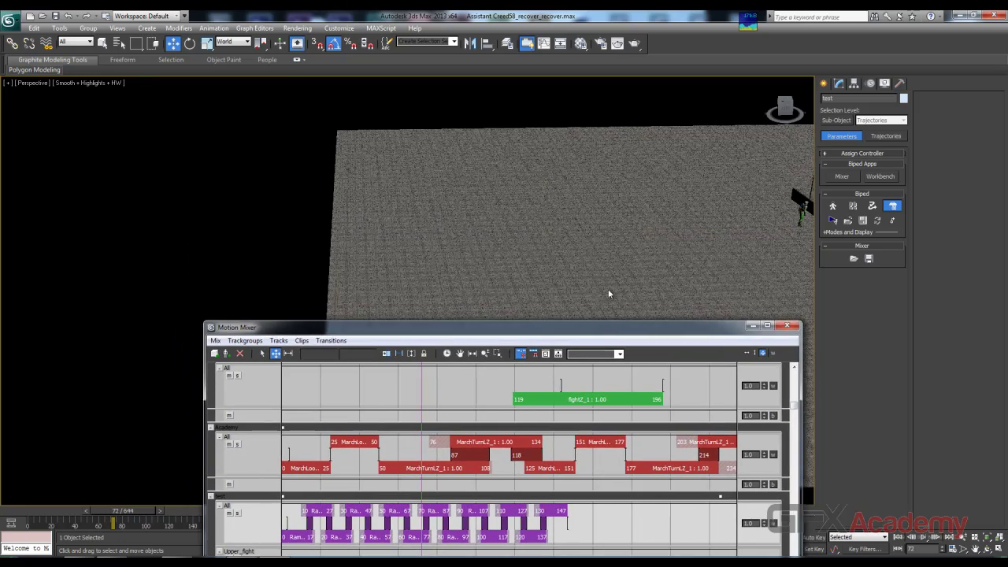
pyautogui.moveTo(543, 191); pyautogui.dragTo(190, 160, button='middle')
pyautogui.keyDown('alt'); pyautogui.moveTo(453, 191); pyautogui.dragTo(365, 293, button='middle'); pyautogui.keyUp('alt')
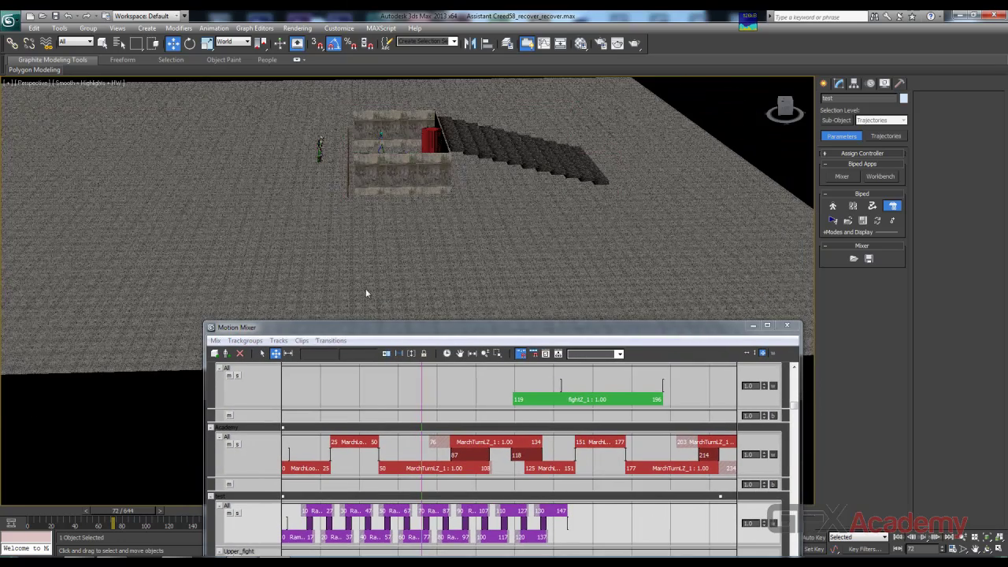
pyautogui.moveTo(144, 511); pyautogui.dragTo(77, 516)
pyautogui.press('w')
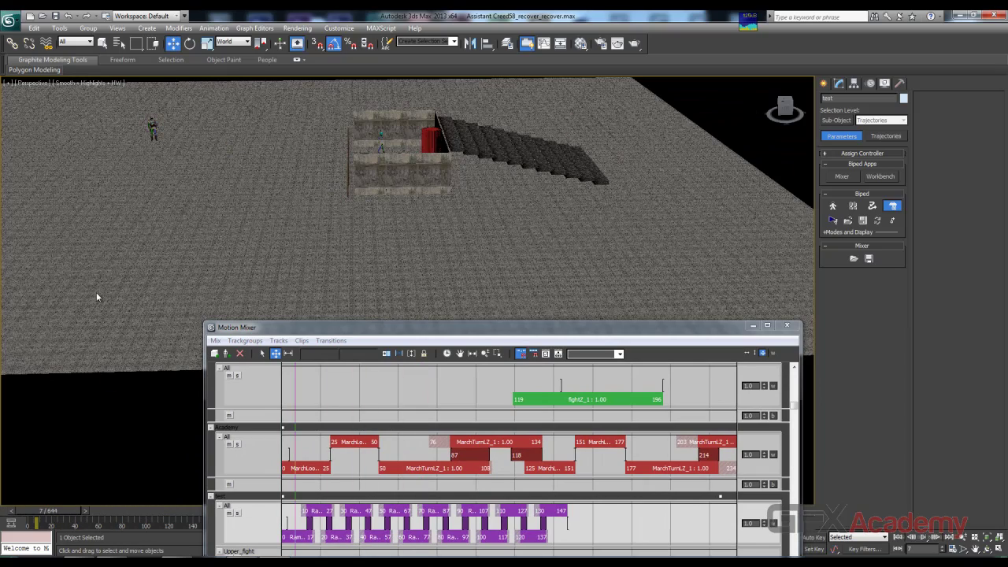
pyautogui.moveTo(97, 293); pyautogui.dragTo(591, 295, button='middle')
pyautogui.keyDown('alt'); pyautogui.moveTo(364, 269); pyautogui.dragTo(363, 240, button='middle'); pyautogui.keyUp('alt')
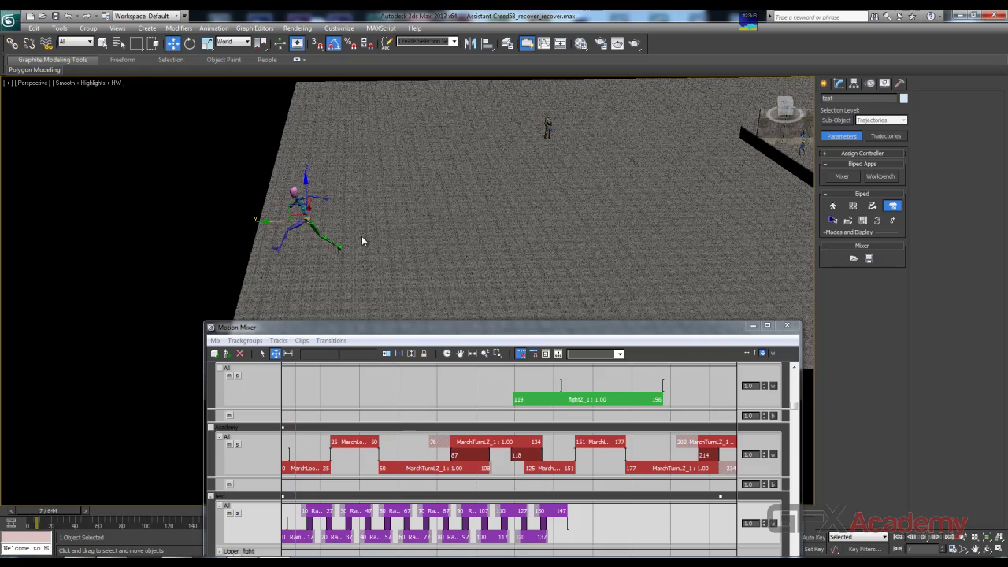
# Step: At frame 0, rotate the test biped's whole-motion offset to 185° about Z, and check the run direction at frame 42
pyautogui.moveTo(68, 513)
pyautogui.mouseDown()
pyautogui.moveTo(145, 500)
pyautogui.moveTo(56, 507)
pyautogui.mouseUp()
pyautogui.click(190, 43)
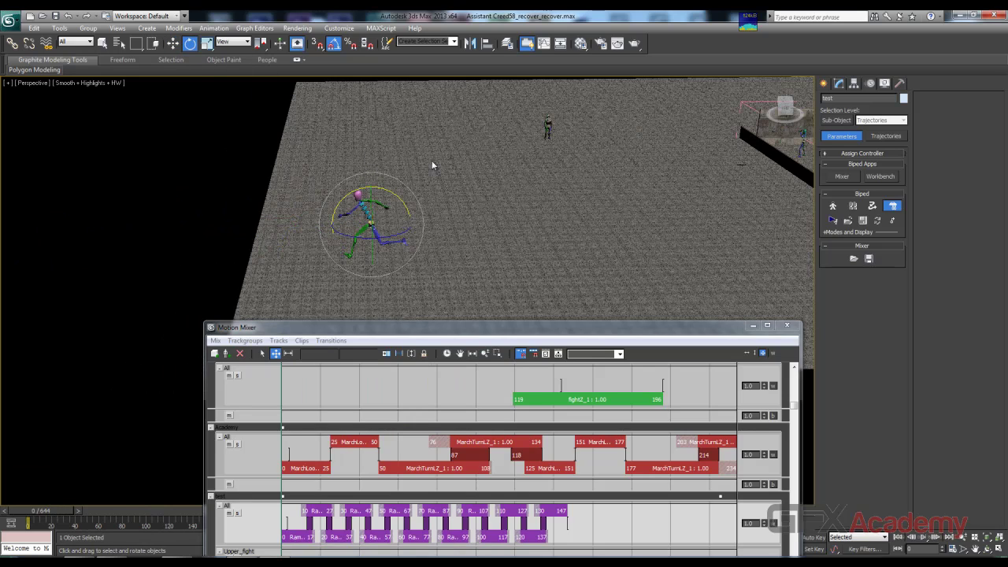
pyautogui.press('F12')
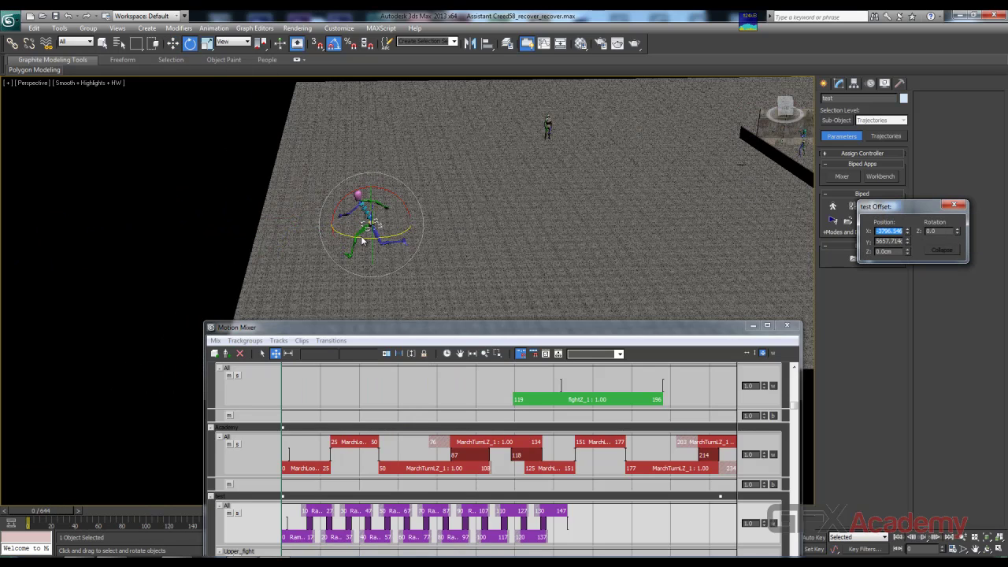
pyautogui.moveTo(356, 235); pyautogui.dragTo(448, 237)
pyautogui.press('super')
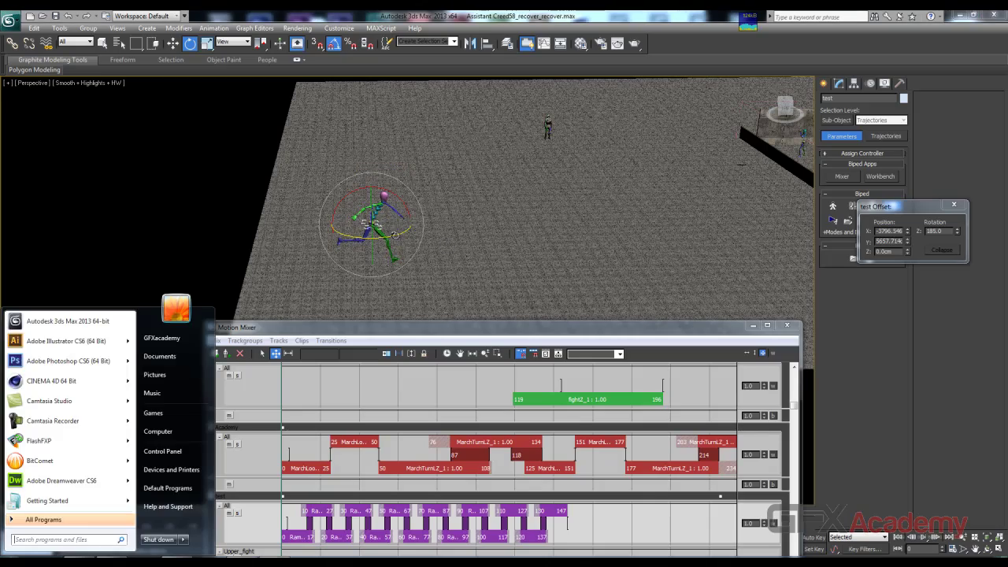
pyautogui.moveTo(397, 235)
pyautogui.keyDown('alt'); pyautogui.mouseDown(button='middle')
pyautogui.moveTo(492, 235)
pyautogui.moveTo(394, 238)
pyautogui.mouseUp(button='middle'); pyautogui.keyUp('alt')
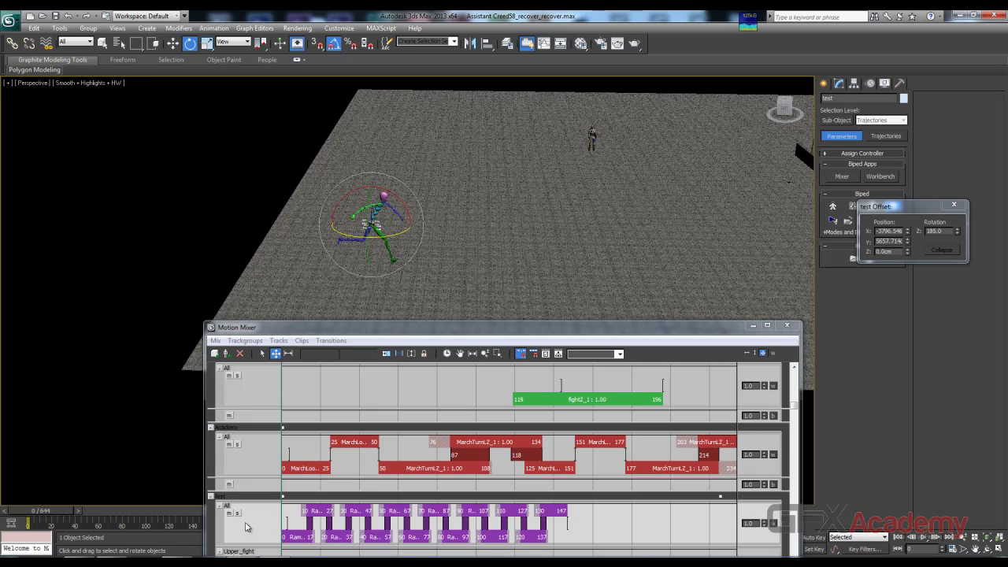
pyautogui.moveTo(68, 513); pyautogui.dragTo(114, 512)
pyautogui.press('e')
pyautogui.click(953, 206)
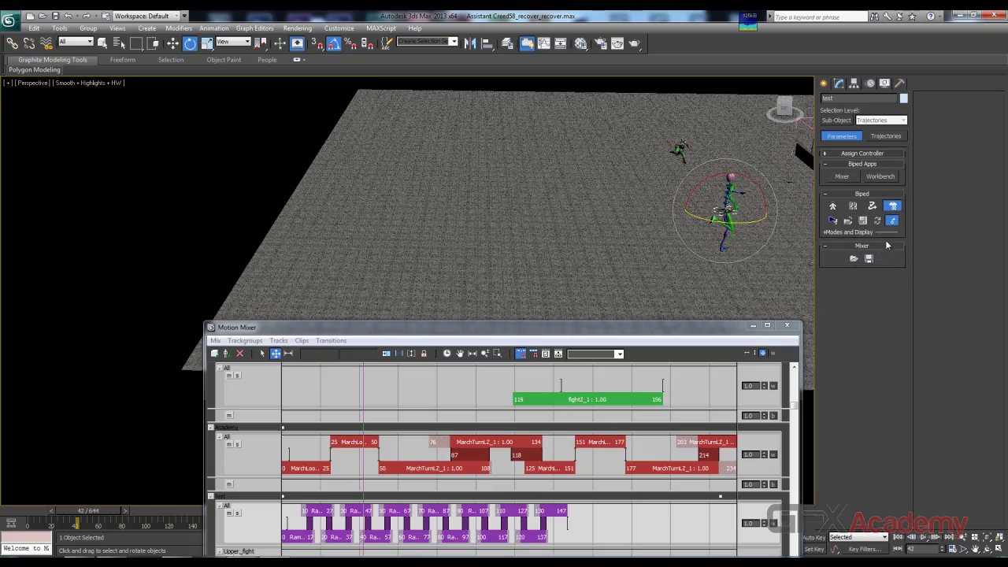
pyautogui.click(893, 220)
# Step: Check the rotated run in the viewport and undo both the test biped's offset rotation and the RampLaunch track's optimization
pyautogui.moveTo(347, 277); pyautogui.dragTo(200, 169, button='middle')
pyautogui.moveTo(113, 514); pyautogui.dragTo(137, 510)
pyautogui.moveTo(143, 506); pyautogui.dragTo(110, 507)
pyautogui.press('e')
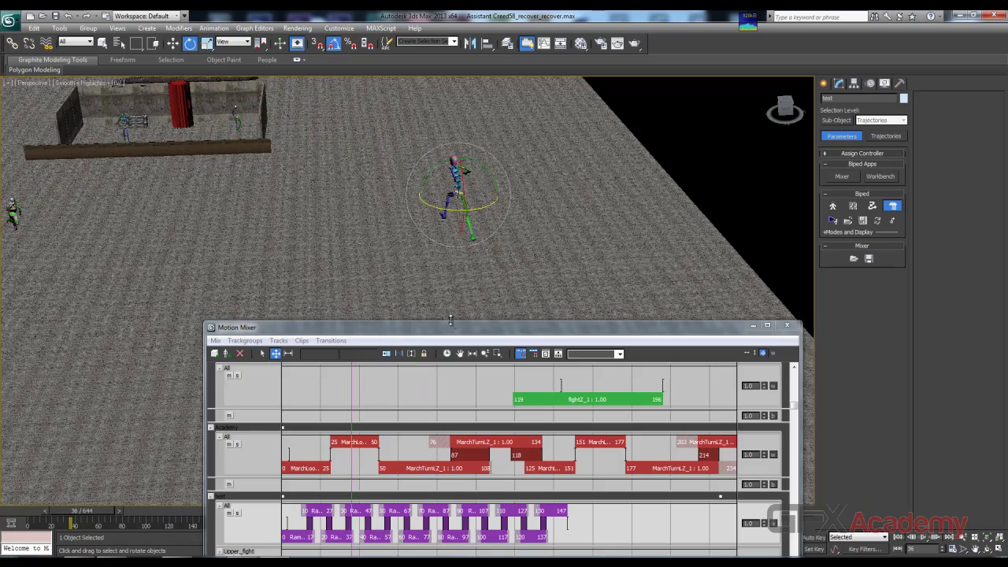
pyautogui.moveTo(449, 326); pyautogui.dragTo(570, 266)
pyautogui.keyDown('alt'); pyautogui.moveTo(380, 239); pyautogui.dragTo(446, 369, button='middle'); pyautogui.keyUp('alt')
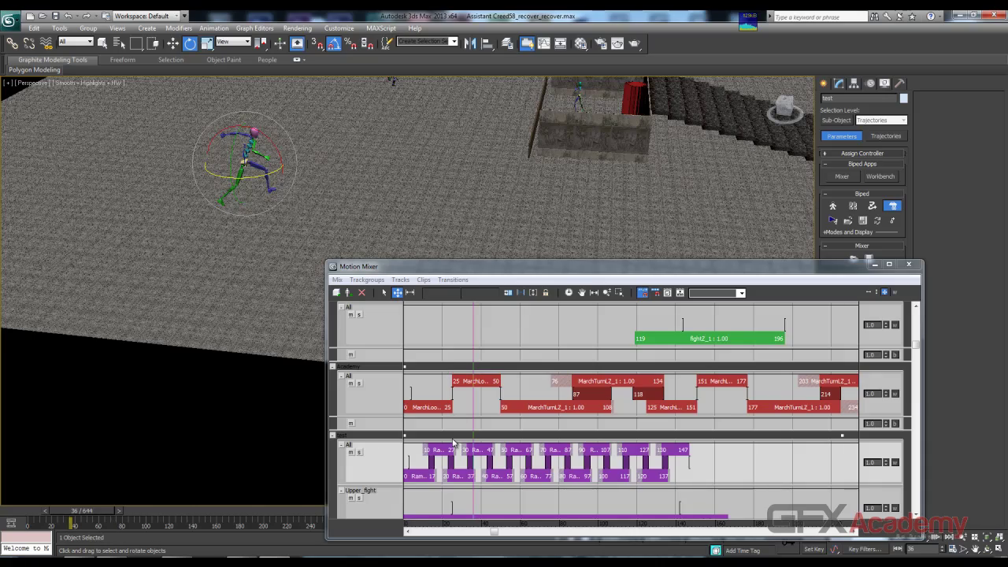
pyautogui.hotkey('ctrl', 'z')
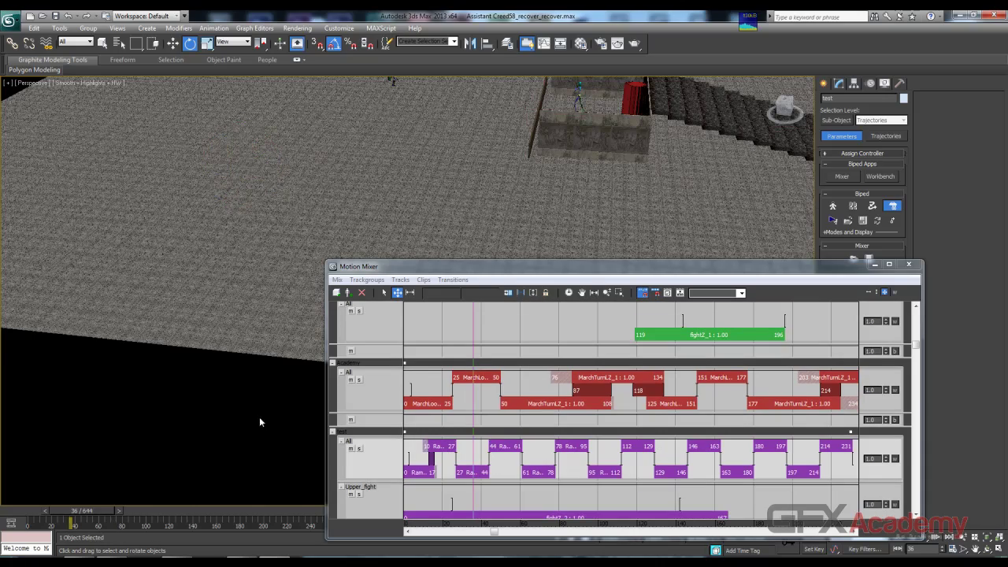
pyautogui.keyDown('alt'); pyautogui.moveTo(259, 417); pyautogui.dragTo(191, 378, button='middle'); pyautogui.keyUp('alt')
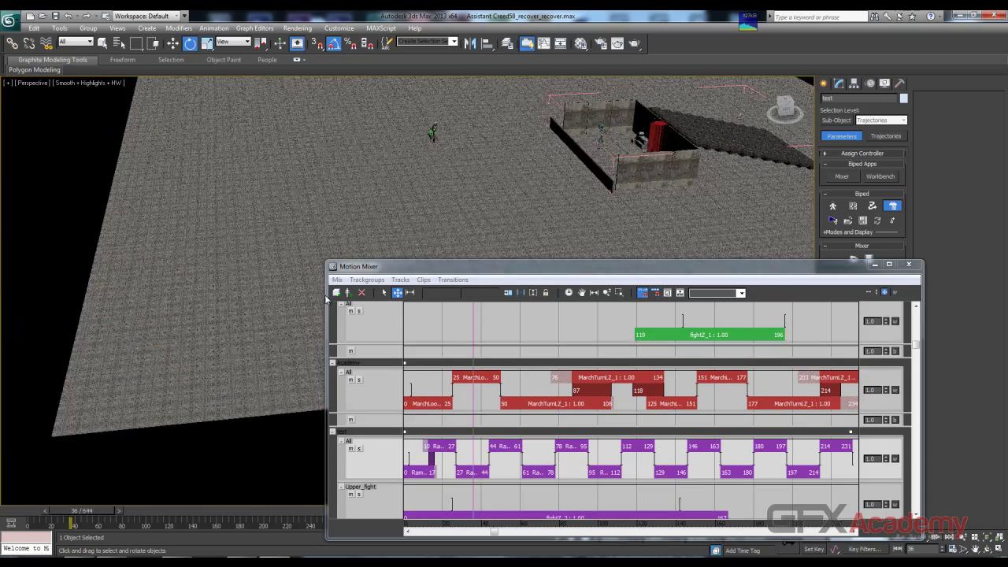
pyautogui.moveTo(81, 512); pyautogui.dragTo(36, 513)
pyautogui.press('e')
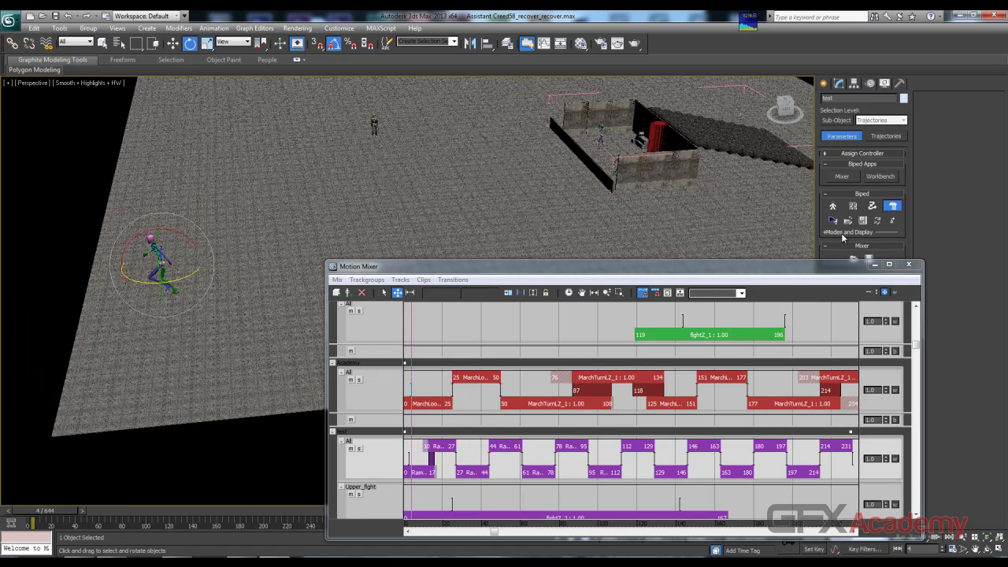
# Step: Rotate the test biped's whole-motion offset to 185° about Z and check the run direction at frame 25
pyautogui.click(892, 221)
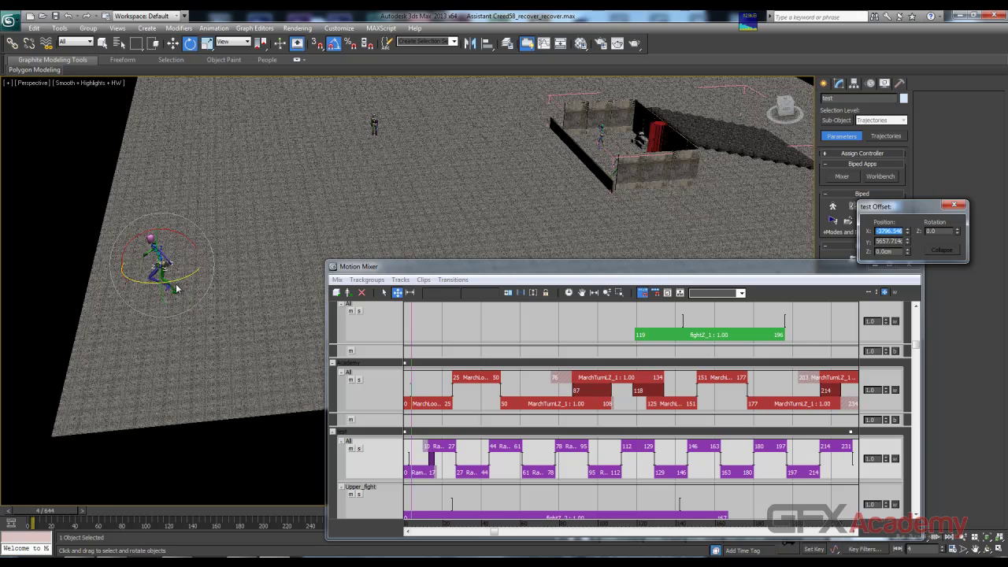
pyautogui.moveTo(177, 282); pyautogui.dragTo(266, 269)
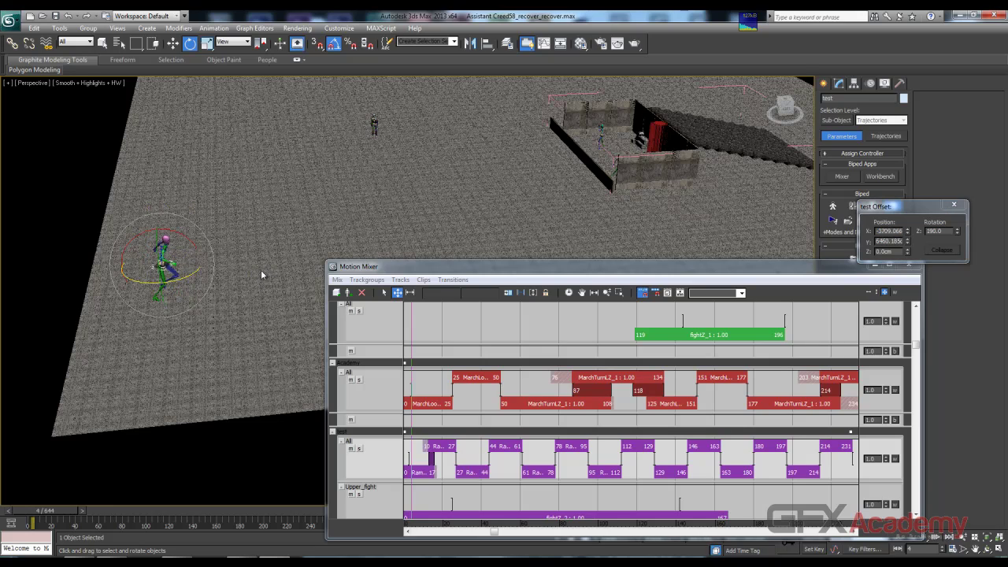
pyautogui.keyDown('alt'); pyautogui.moveTo(261, 269); pyautogui.dragTo(210, 269, button='middle'); pyautogui.keyUp('alt')
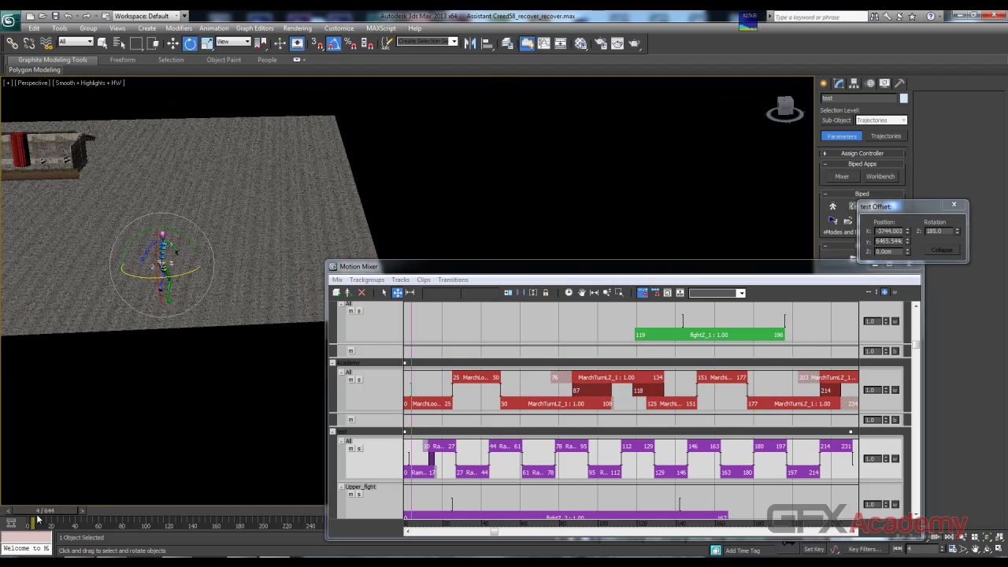
pyautogui.moveTo(41, 511)
pyautogui.mouseDown()
pyautogui.moveTo(150, 501)
pyautogui.moveTo(51, 501)
pyautogui.moveTo(119, 501)
pyautogui.moveTo(68, 500)
pyautogui.moveTo(117, 512)
pyautogui.moveTo(38, 511)
pyautogui.mouseUp()
pyautogui.keyDown('alt'); pyautogui.moveTo(260, 244); pyautogui.dragTo(211, 273, button='middle'); pyautogui.keyUp('alt')
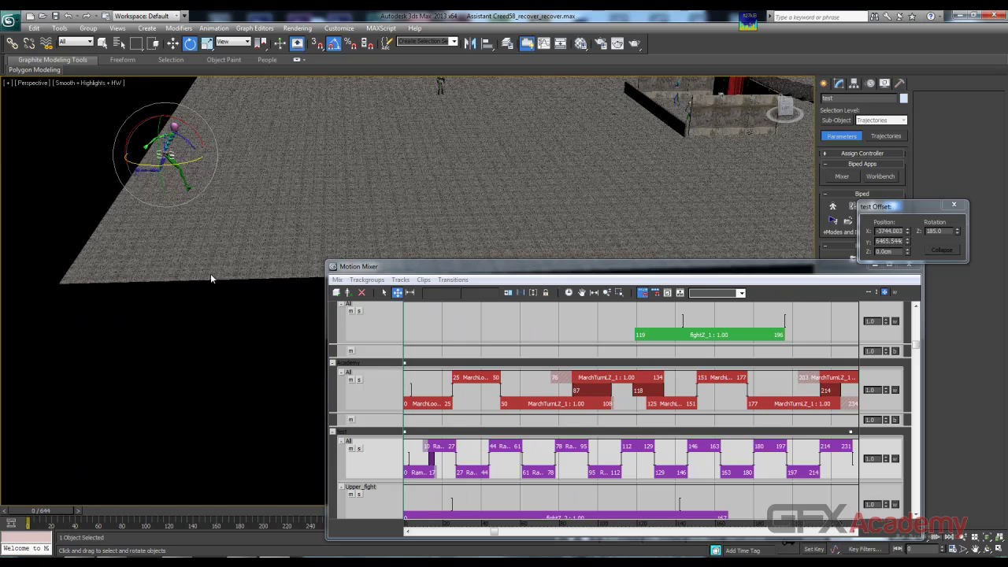
pyautogui.moveTo(473, 268); pyautogui.dragTo(452, 263)
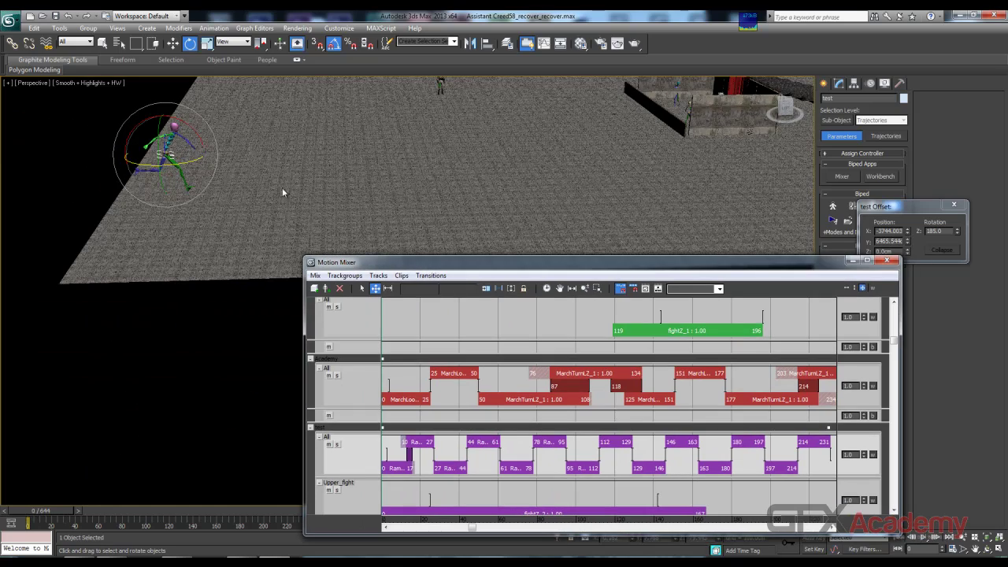
pyautogui.moveTo(541, 264); pyautogui.dragTo(494, 242)
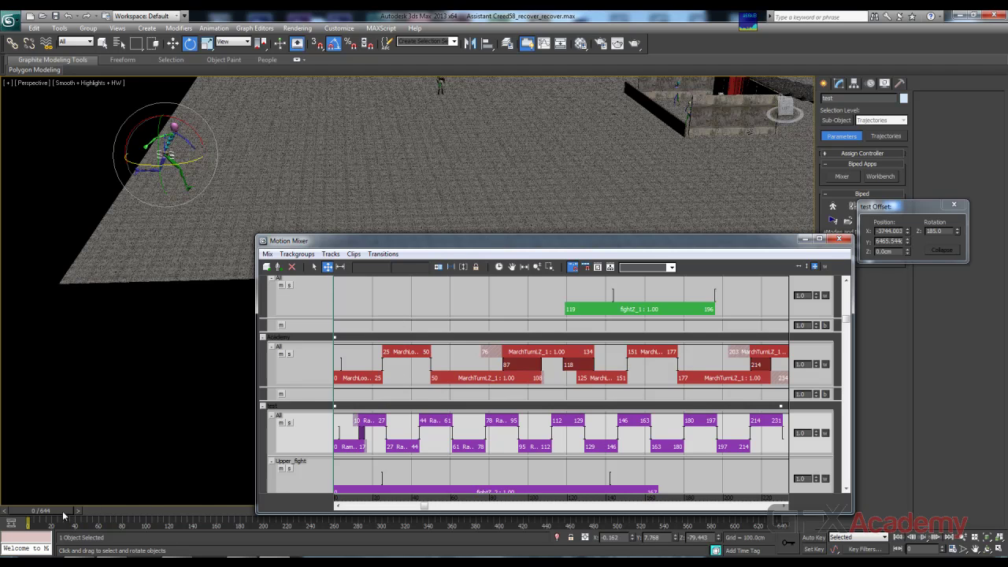
pyautogui.moveTo(65, 515); pyautogui.dragTo(96, 512)
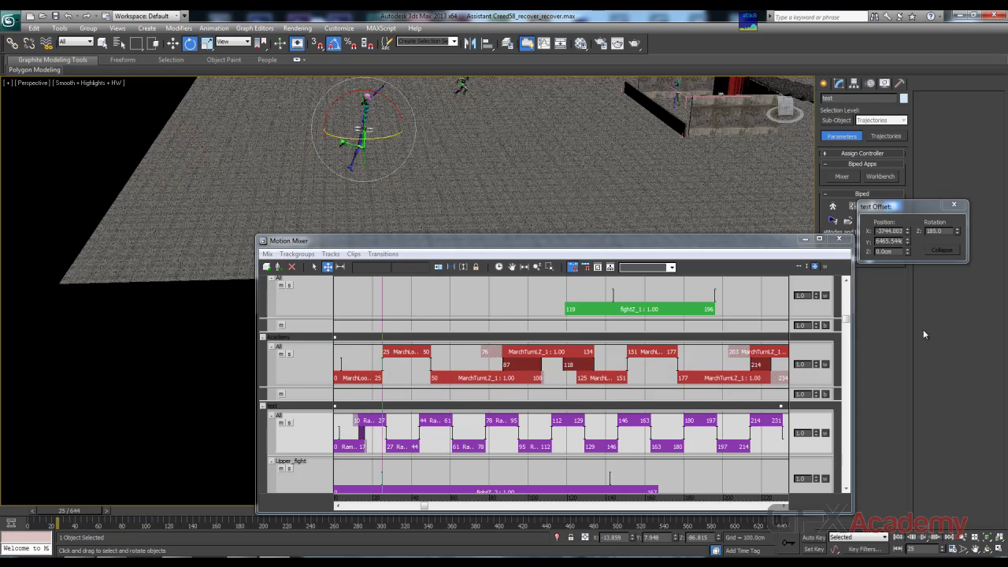
# Step: Activate the weight curve on the test biped's All trackgroup and lower it nearly to zero between about frames 60 and 123, returning to full by about 146
pyautogui.moveTo(847, 319); pyautogui.dragTo(848, 340)
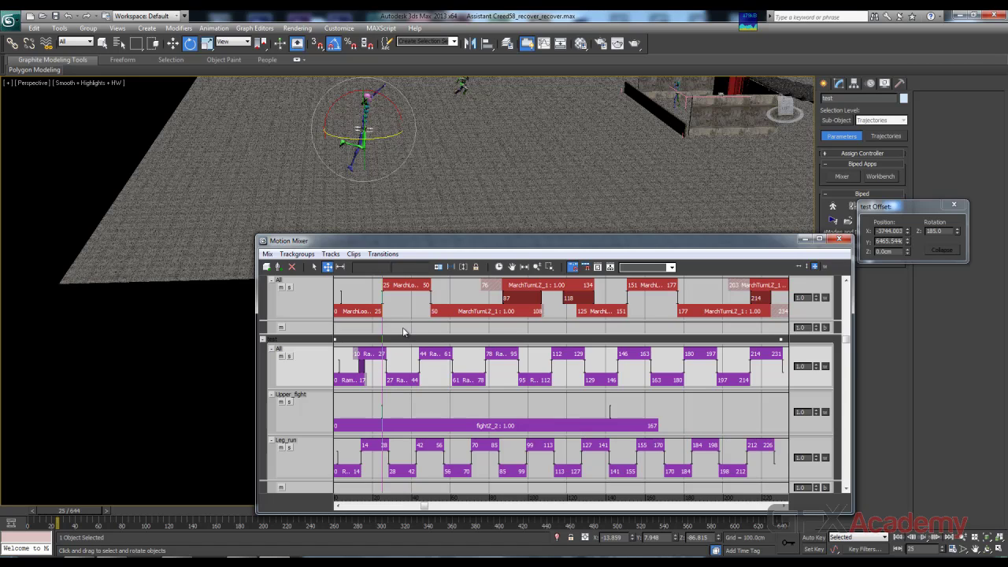
pyautogui.moveTo(382, 374); pyautogui.dragTo(380, 382)
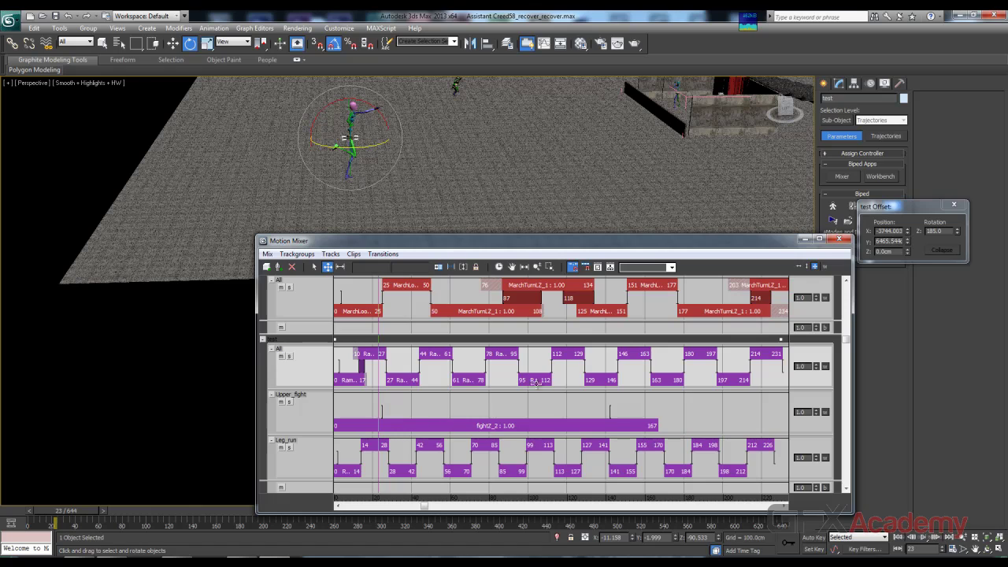
pyautogui.click(825, 367)
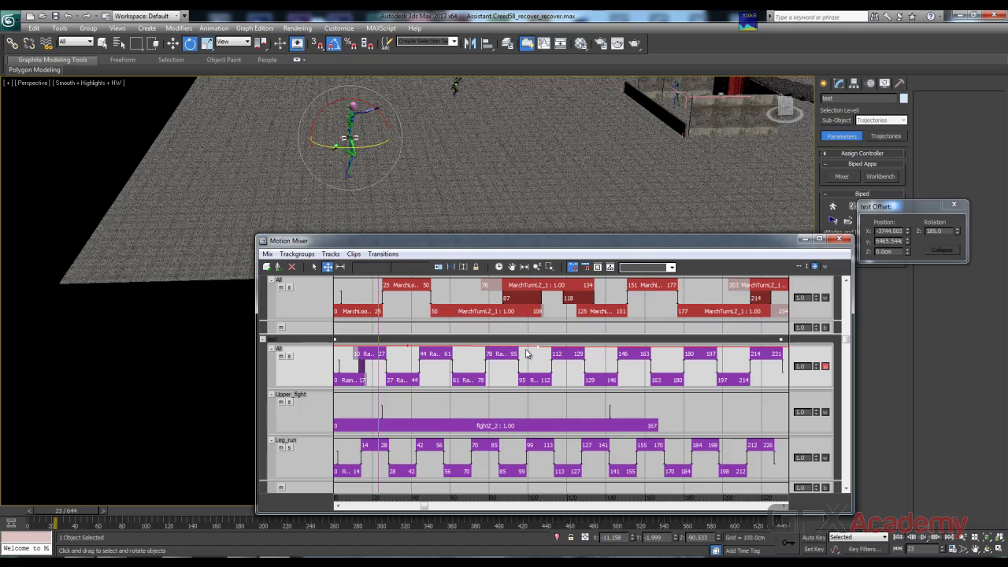
pyautogui.moveTo(538, 347); pyautogui.dragTo(451, 383)
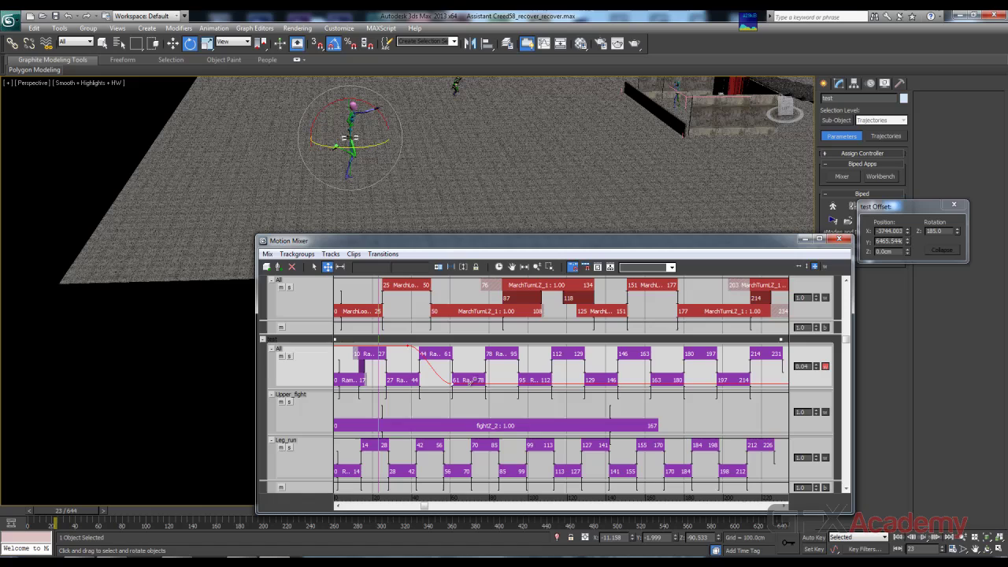
pyautogui.click(573, 383)
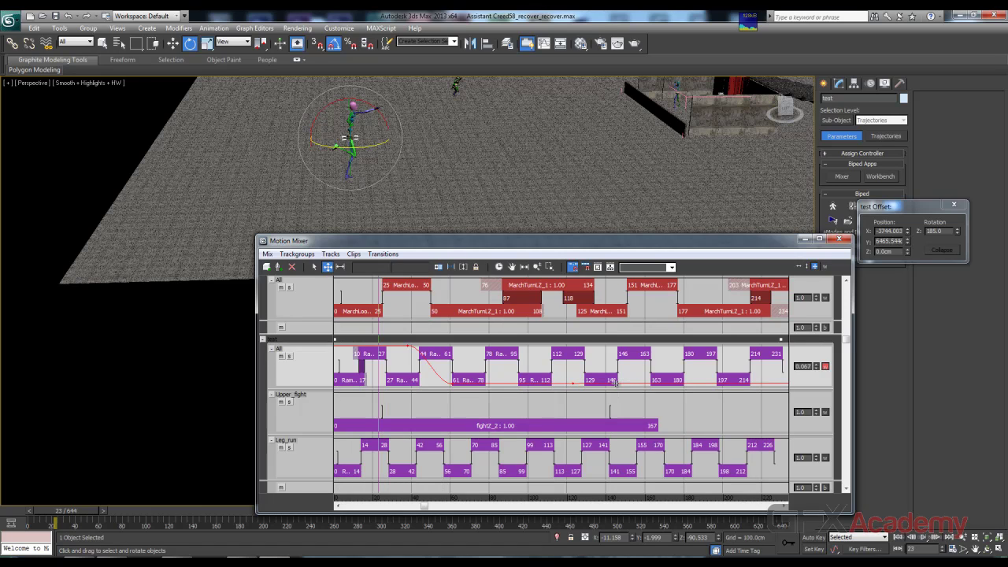
pyautogui.moveTo(614, 384); pyautogui.dragTo(621, 347)
pyautogui.moveTo(563, 243); pyautogui.dragTo(595, 215)
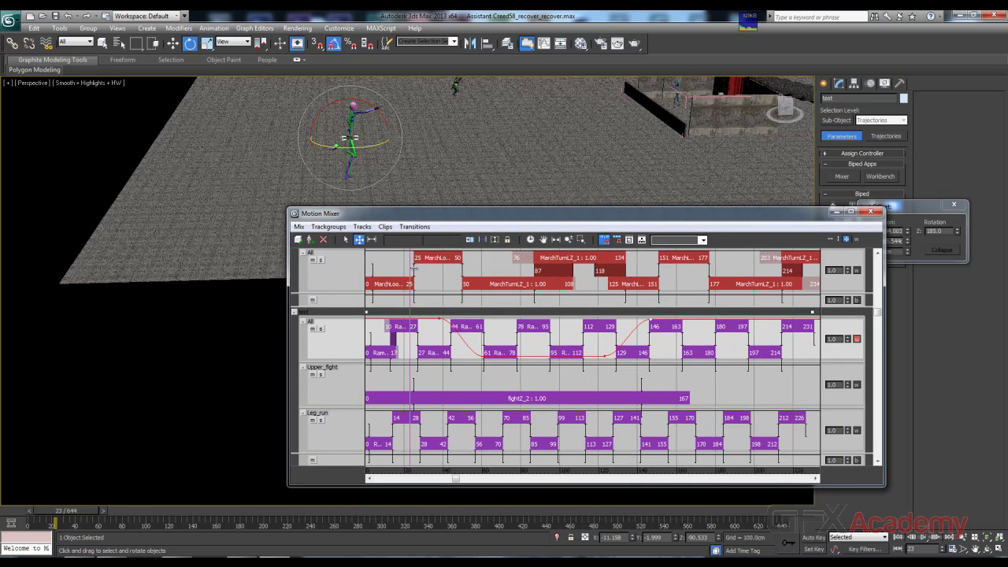
# Step: Scrub the test biped's animation between about frames 18 and 154 to examine how the weighted trackgroups blend
pyautogui.moveTo(408, 260); pyautogui.dragTo(401, 283)
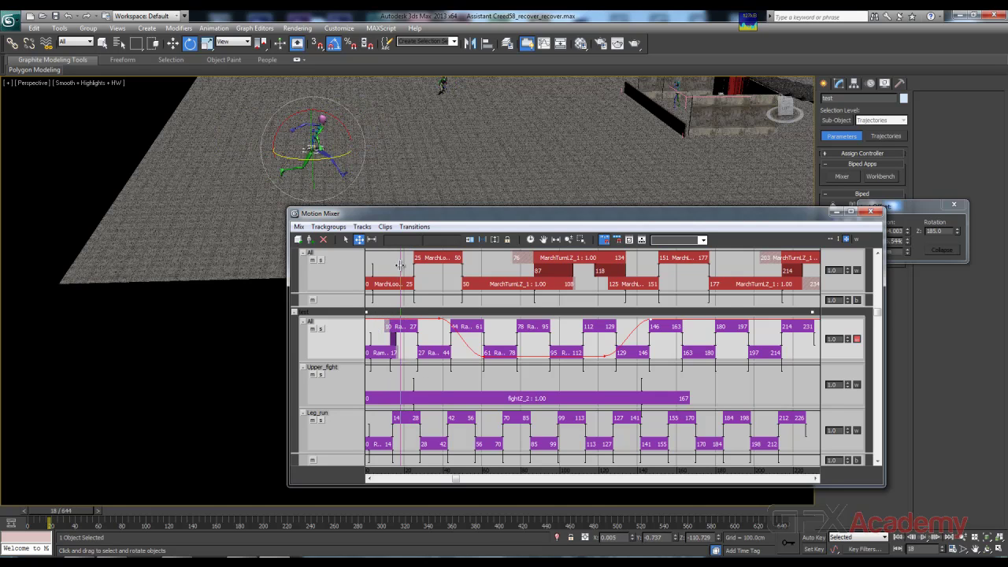
pyautogui.moveTo(400, 268); pyautogui.dragTo(519, 281)
pyautogui.moveTo(666, 163); pyautogui.dragTo(509, 117, button='middle')
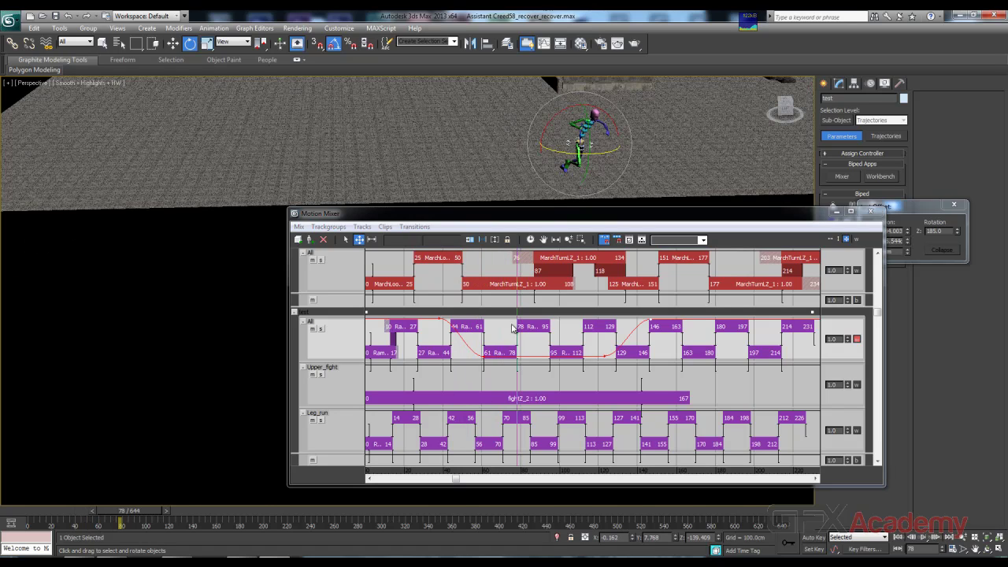
pyautogui.moveTo(516, 276); pyautogui.dragTo(660, 312)
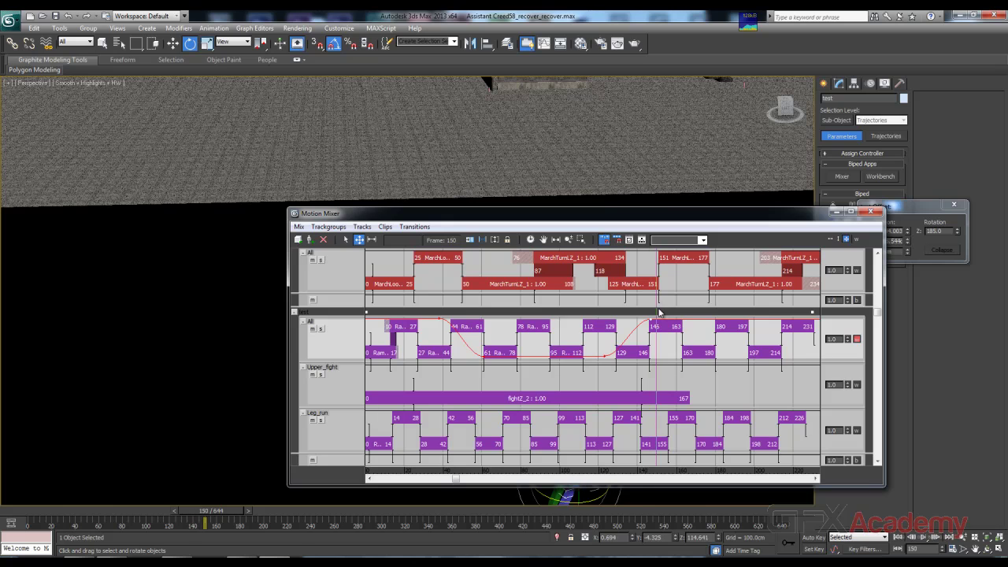
pyautogui.click(837, 211)
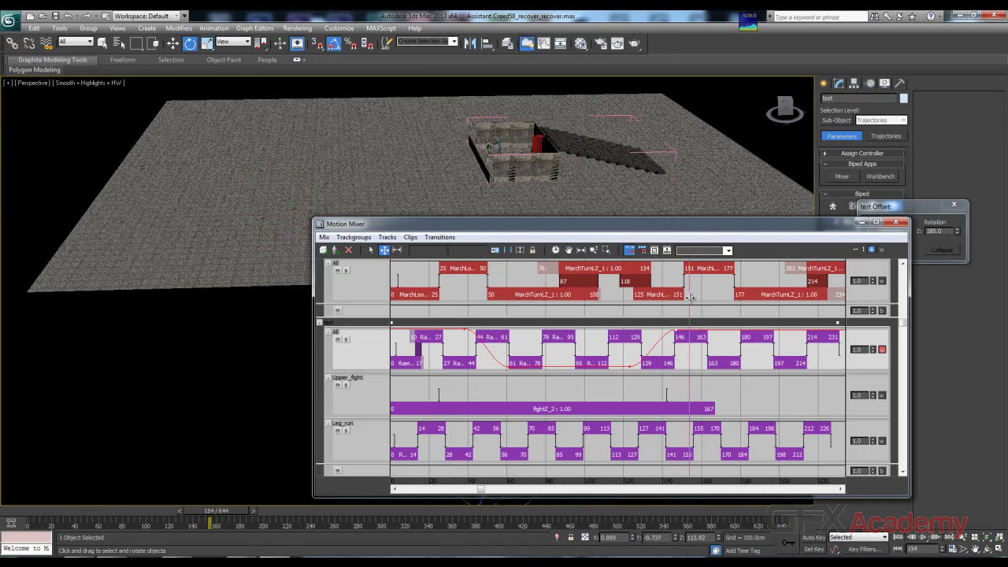
pyautogui.moveTo(540, 297); pyautogui.dragTo(431, 301)
pyautogui.moveTo(501, 228); pyautogui.dragTo(467, 225)
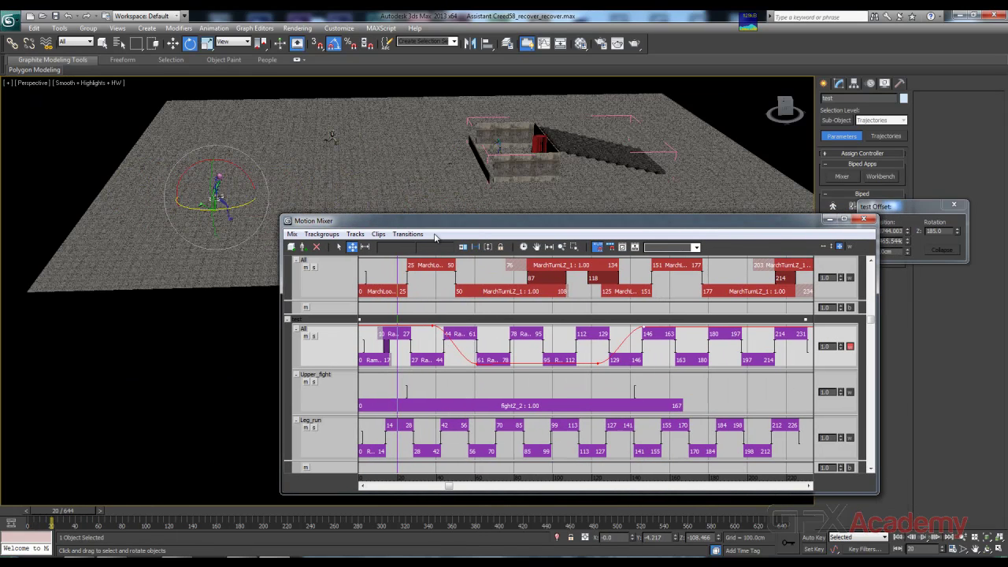
# Step: Remove the test biped from the Motion Mixer and scrub to frame 32
pyautogui.click(298, 318)
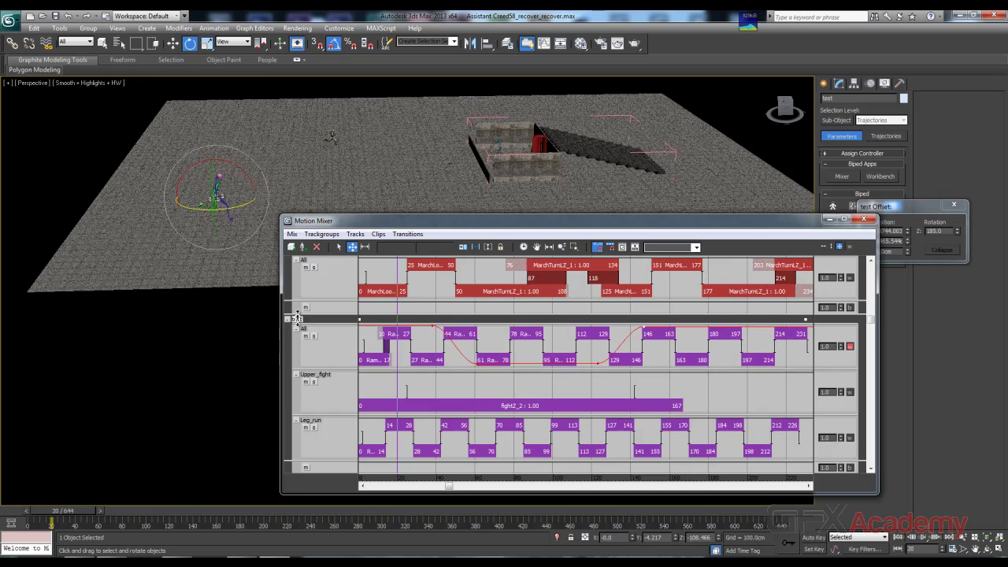
pyautogui.click(317, 247)
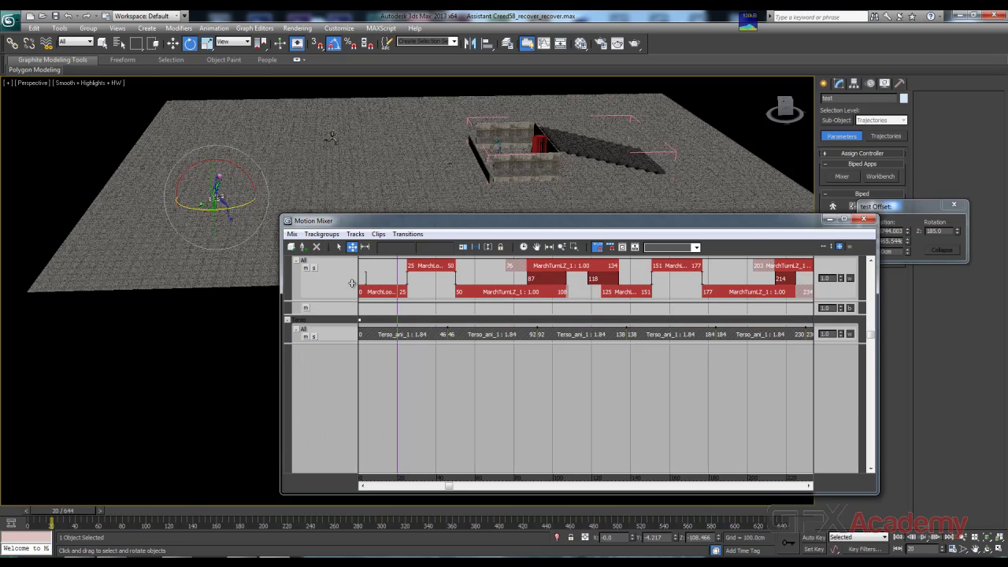
pyautogui.moveTo(397, 268); pyautogui.dragTo(420, 278)
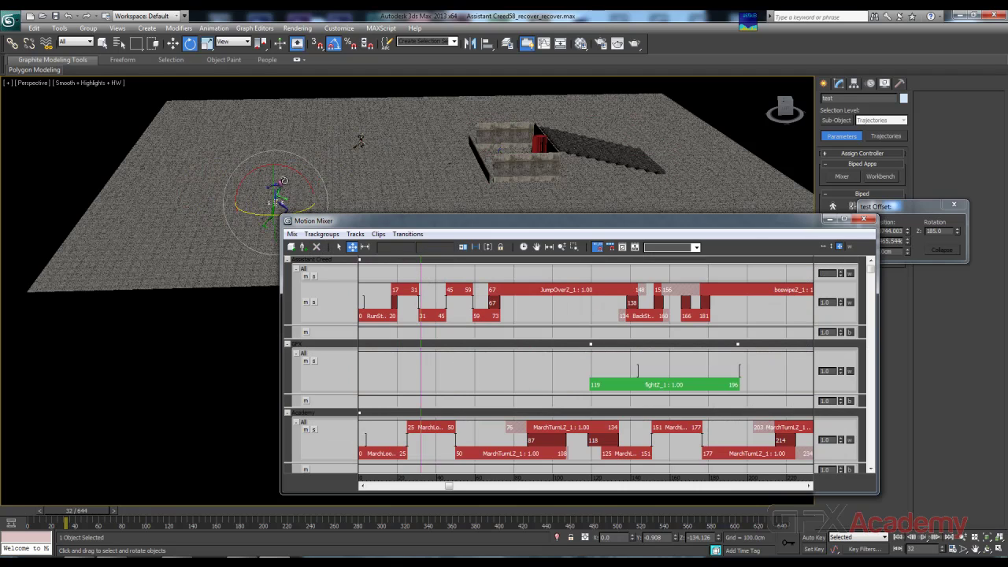
# Step: Clear the test biped out of the scene and scrub the remaining mix to frame 44
pyautogui.click(306, 197)
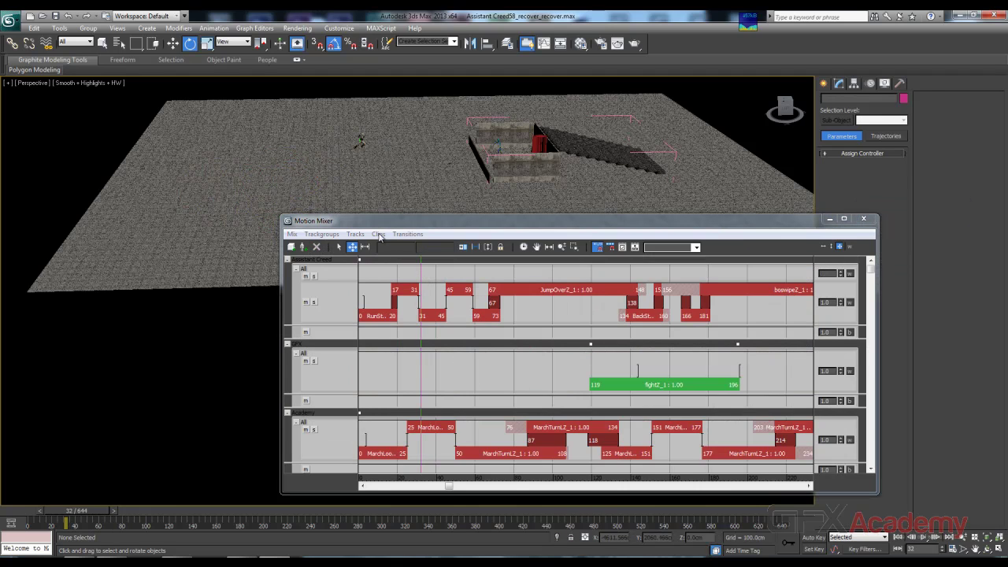
pyautogui.moveTo(378, 220); pyautogui.dragTo(364, 214)
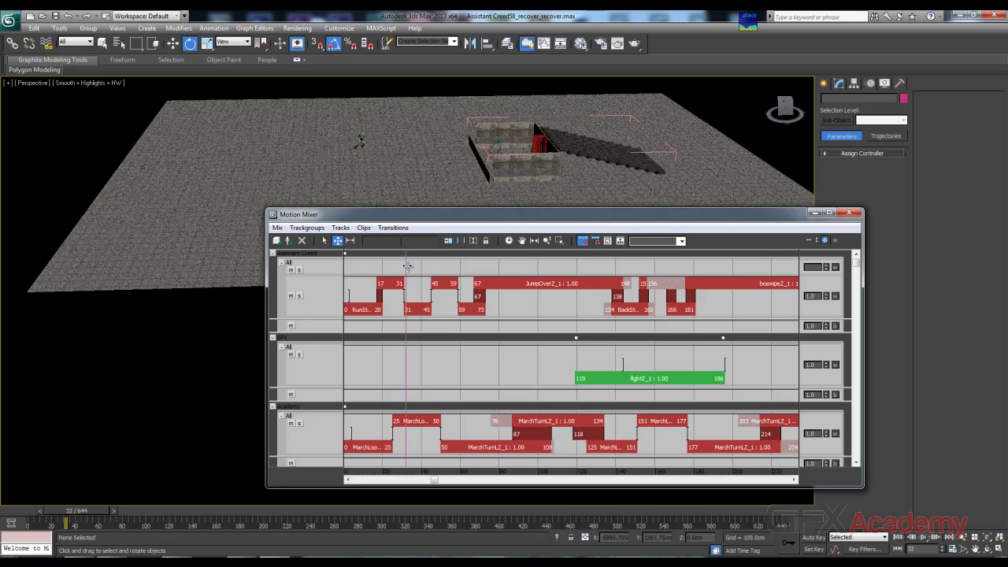
pyautogui.moveTo(406, 266)
pyautogui.mouseDown()
pyautogui.moveTo(365, 267)
pyautogui.moveTo(514, 270)
pyautogui.moveTo(431, 272)
pyautogui.mouseUp()
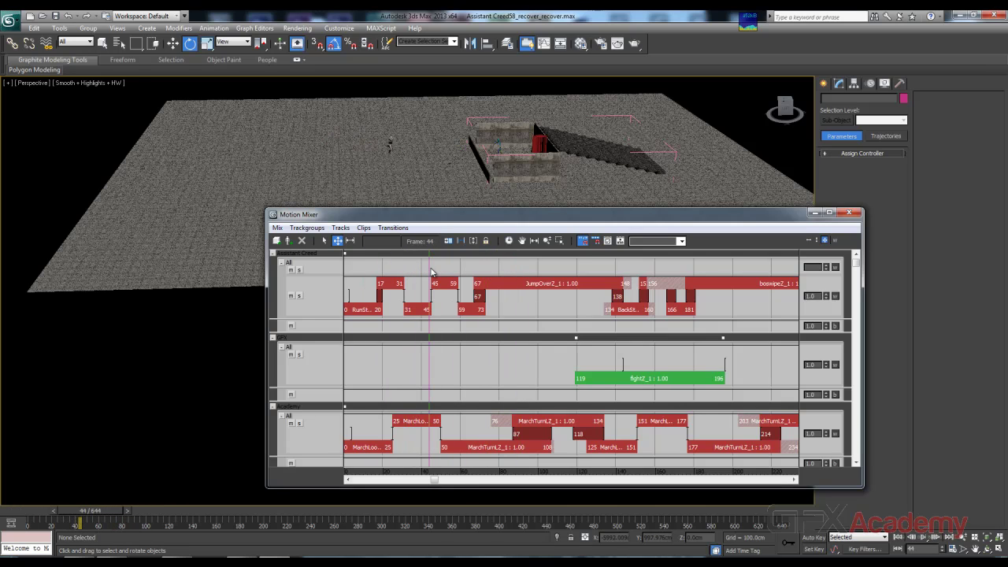
# Step: Compute the Assistant Creed mixdown with a keyframe per frame, IK constraints enforced and hyper-extended legs filtered
pyautogui.rightClick(289, 268)
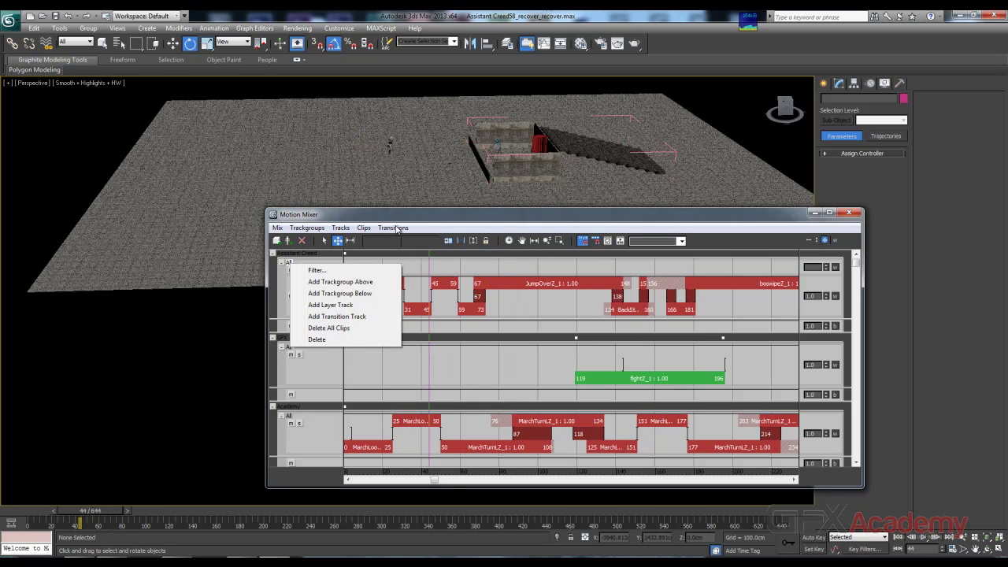
pyautogui.click(396, 229)
pyautogui.click(287, 252)
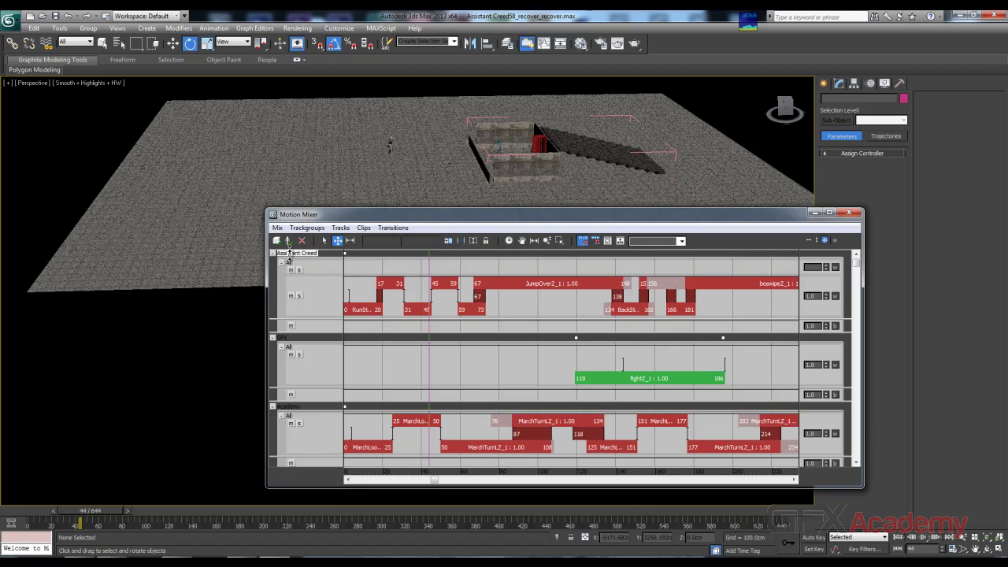
pyautogui.click(403, 231)
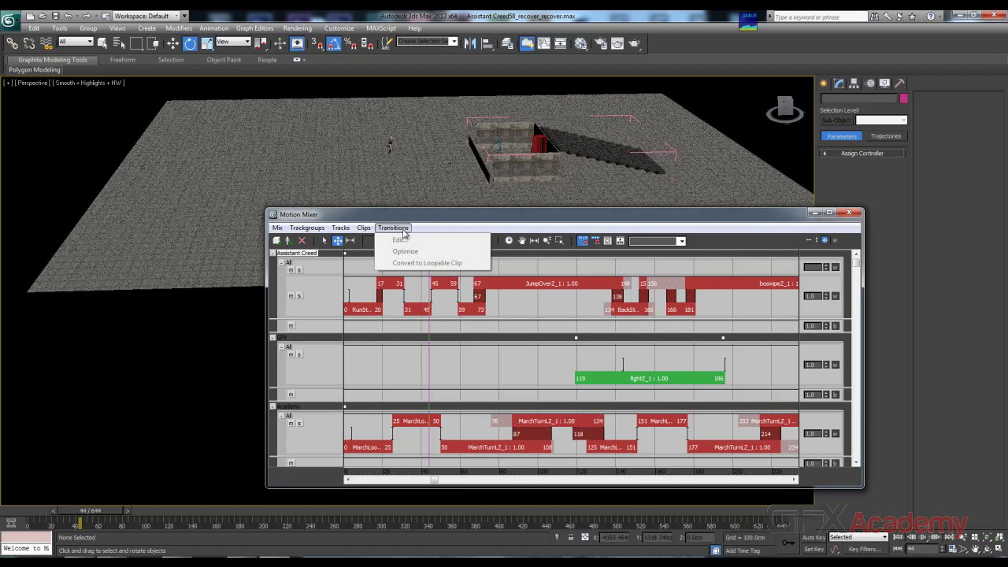
pyautogui.rightClick(294, 256)
pyautogui.rightClick(294, 256)
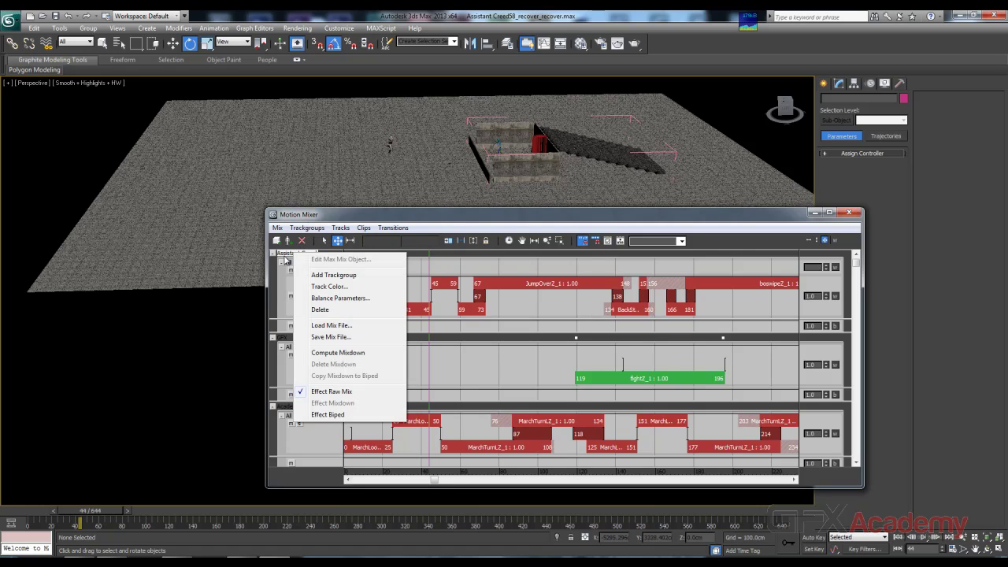
pyautogui.click(348, 356)
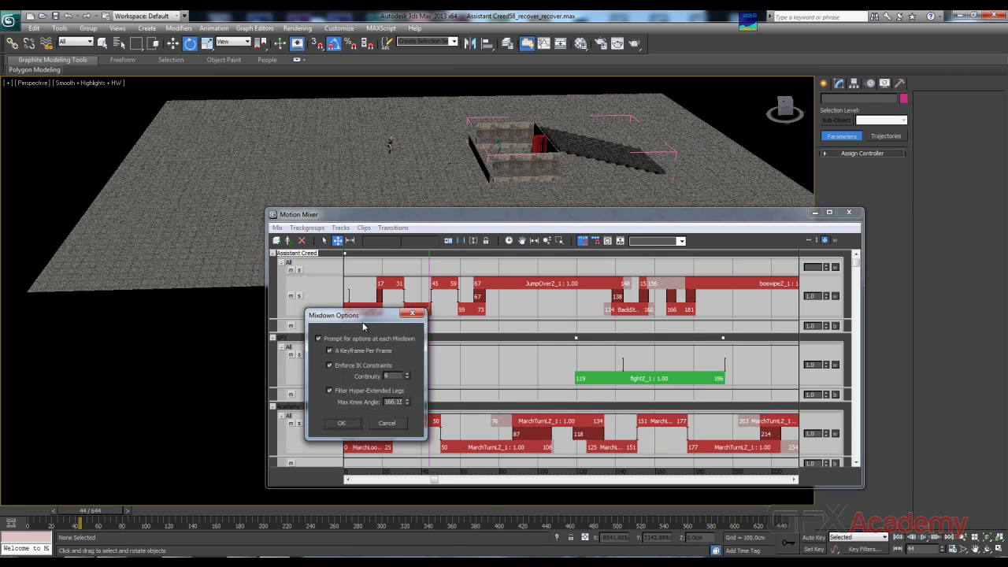
pyautogui.moveTo(465, 162); pyautogui.dragTo(414, 228, button='middle')
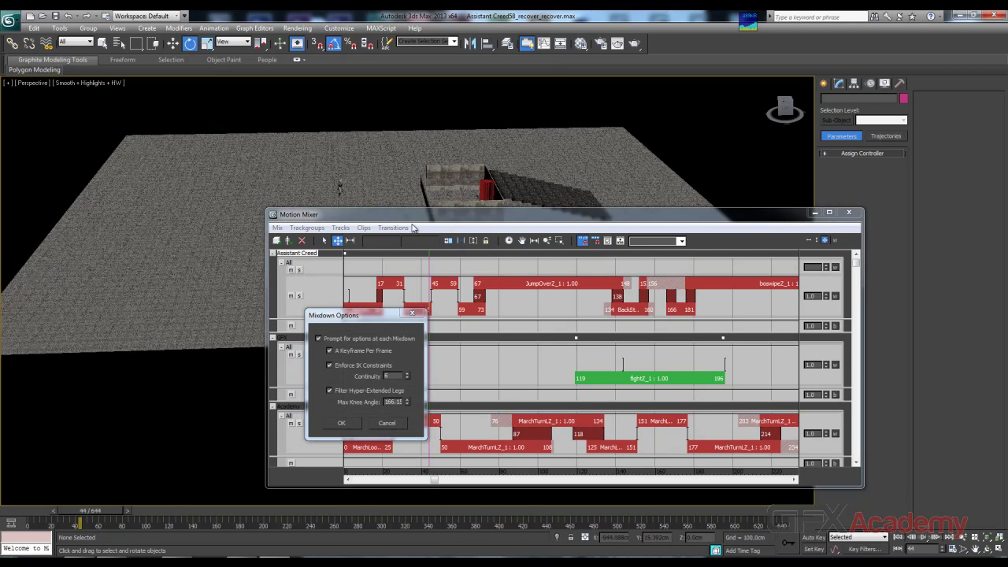
pyautogui.scroll(5, 423, 207)
pyautogui.scroll(-10, 352, 145)
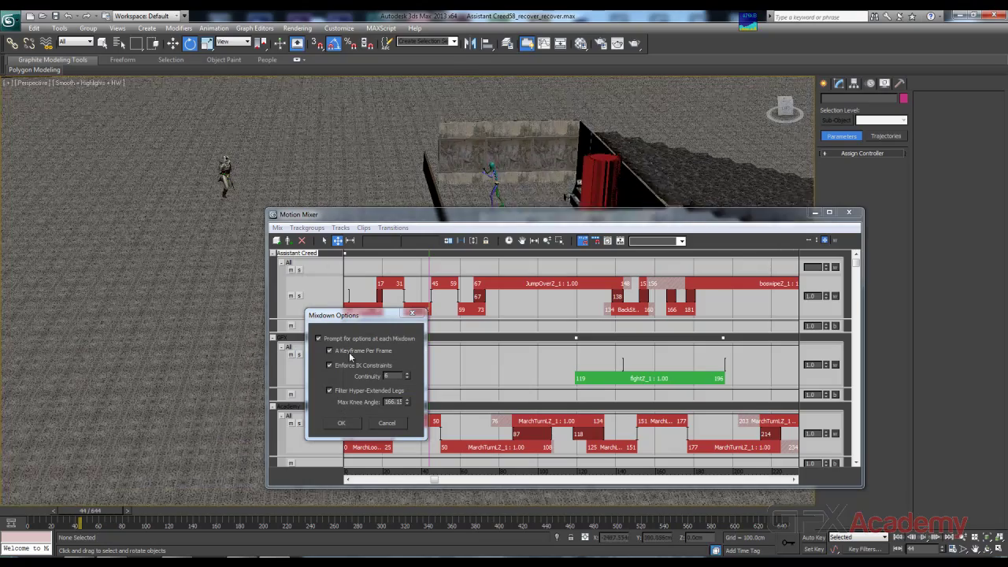
pyautogui.keyDown('alt'); pyautogui.moveTo(186, 203); pyautogui.dragTo(163, 277, button='middle'); pyautogui.keyUp('alt')
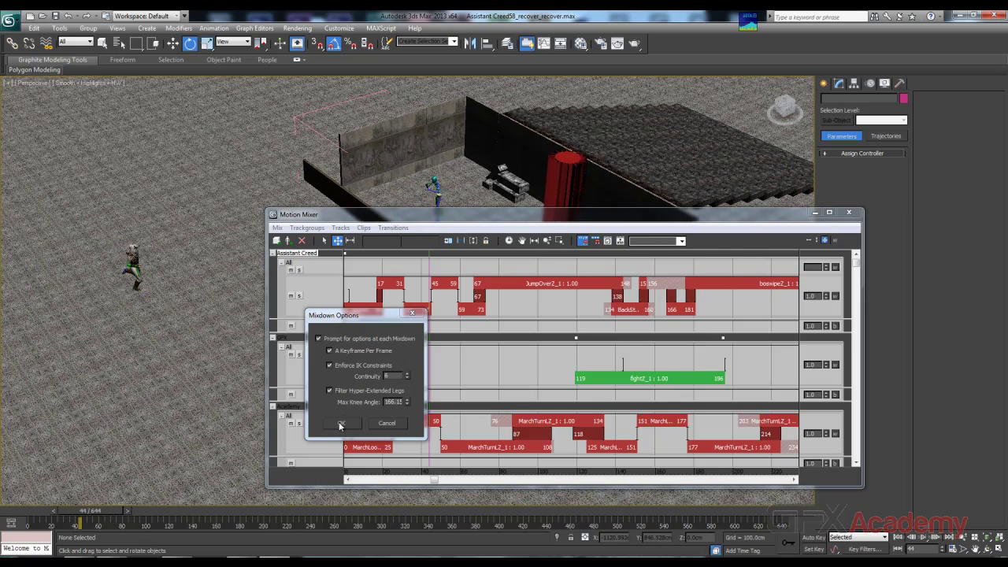
pyautogui.click(341, 424)
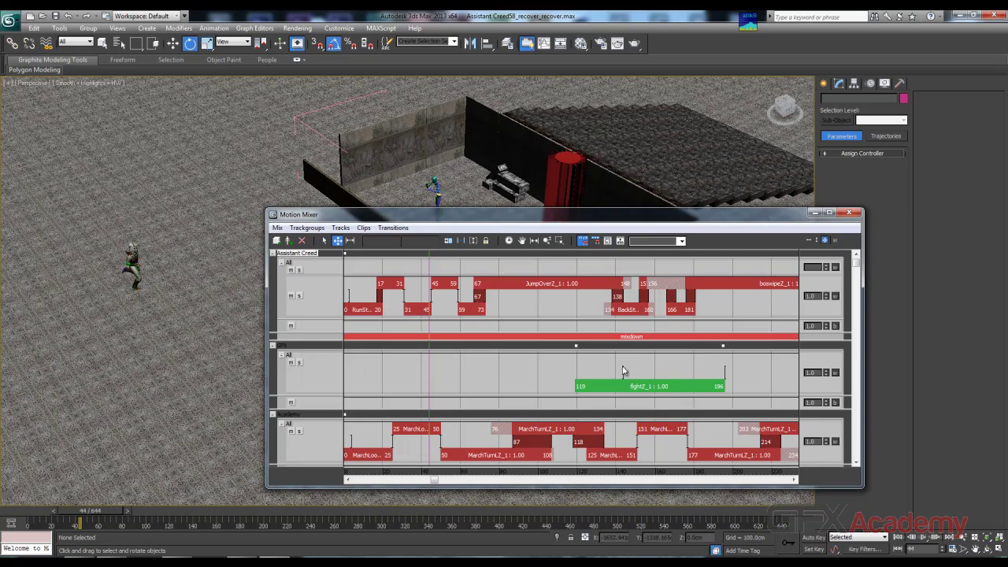
# Step: Fit the full Assistant Creed mixdown in the mixer and toggle it to compare the mixdown with the raw mix
pyautogui.scroll(-6, 511, 391)
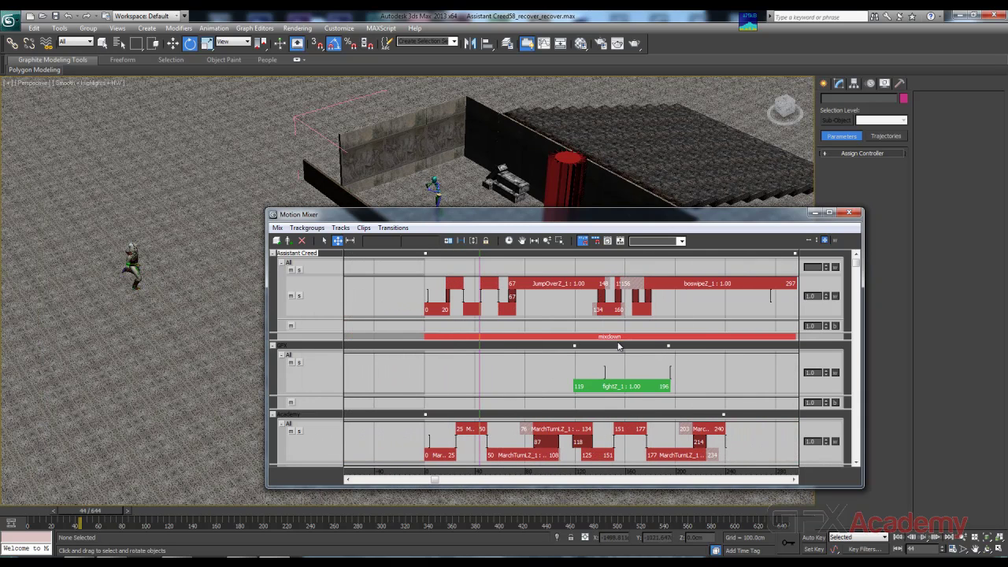
pyautogui.scroll(-1, 618, 229)
pyautogui.moveTo(619, 217)
pyautogui.mouseDown()
pyautogui.moveTo(529, 222)
pyautogui.moveTo(627, 224)
pyautogui.mouseUp()
pyautogui.click(592, 343)
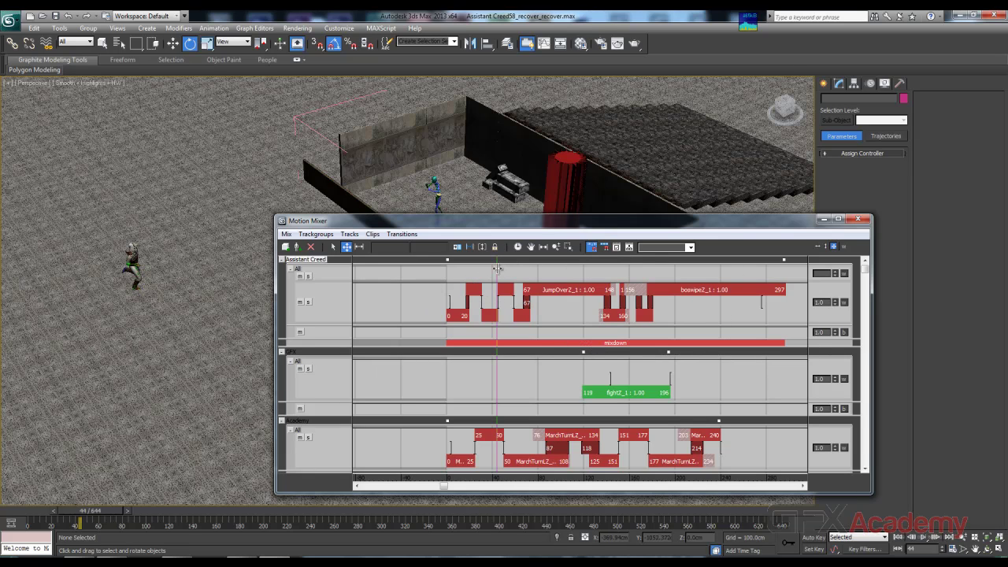
pyautogui.rightClick(557, 343)
pyautogui.click(548, 344)
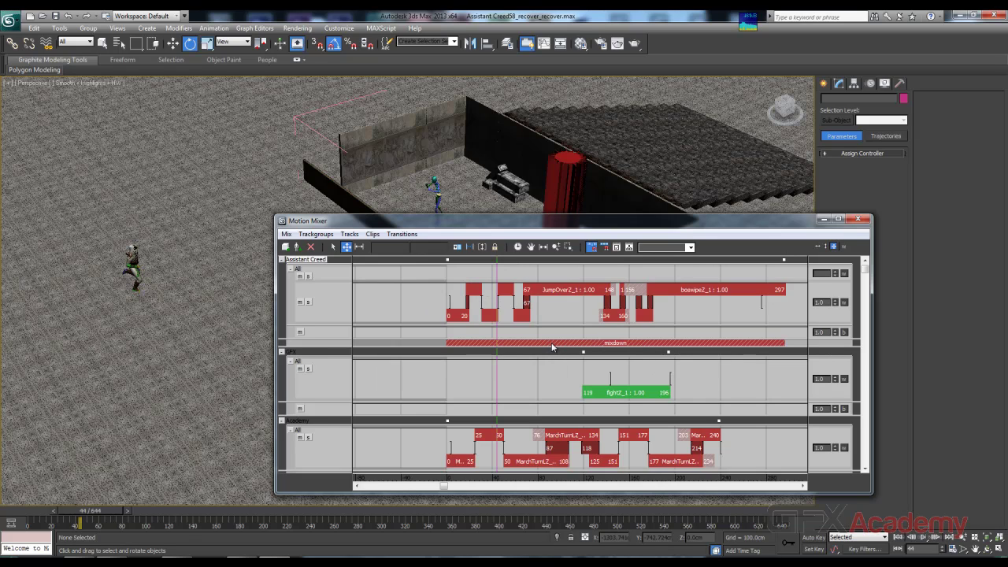
pyautogui.click(548, 343)
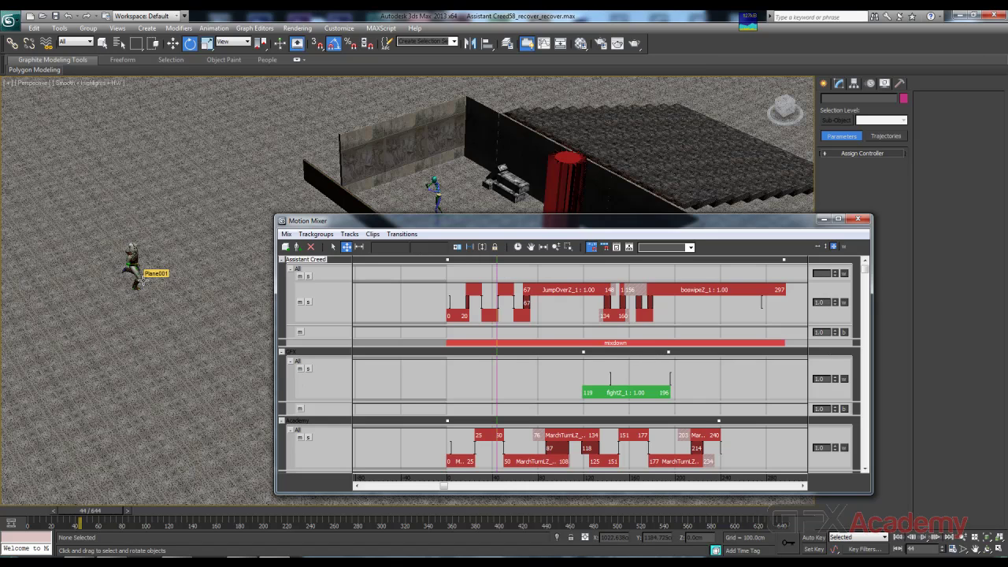
# Step: Select the head of the Assistant Creed biped inside the character's hood
pyautogui.scroll(1, 112, 289)
pyautogui.moveTo(112, 289); pyautogui.dragTo(269, 283, button='middle')
pyautogui.scroll(2, 118, 282)
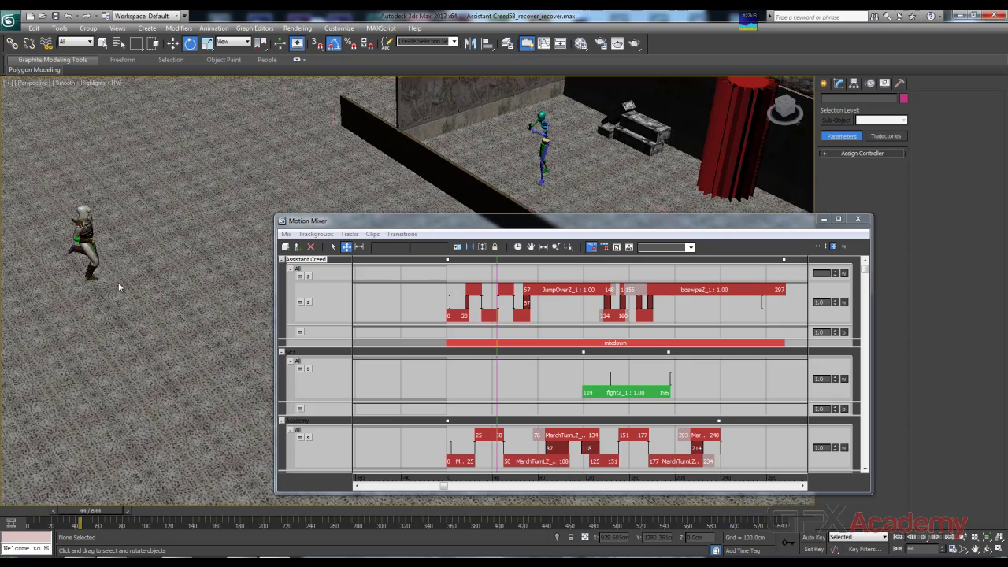
pyautogui.moveTo(118, 282); pyautogui.dragTo(299, 284, button='middle')
pyautogui.click(116, 236)
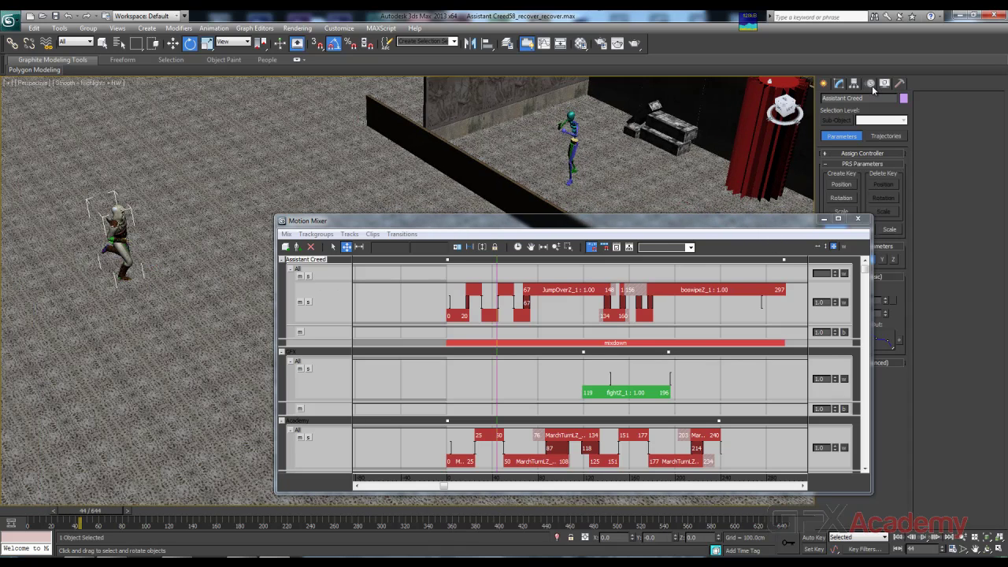
pyautogui.press('z')
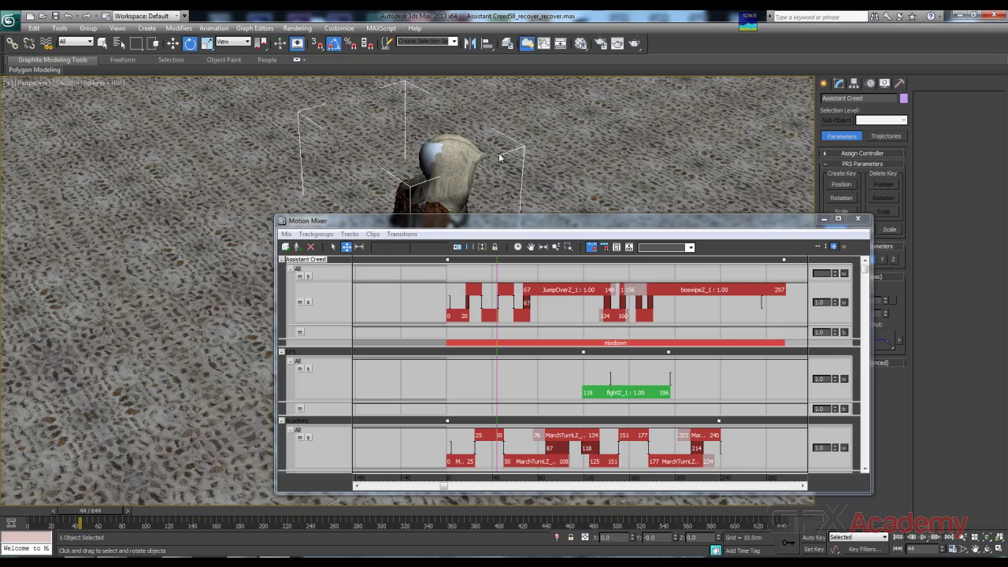
pyautogui.click(427, 159)
pyautogui.moveTo(656, 193); pyautogui.dragTo(487, 175, button='middle')
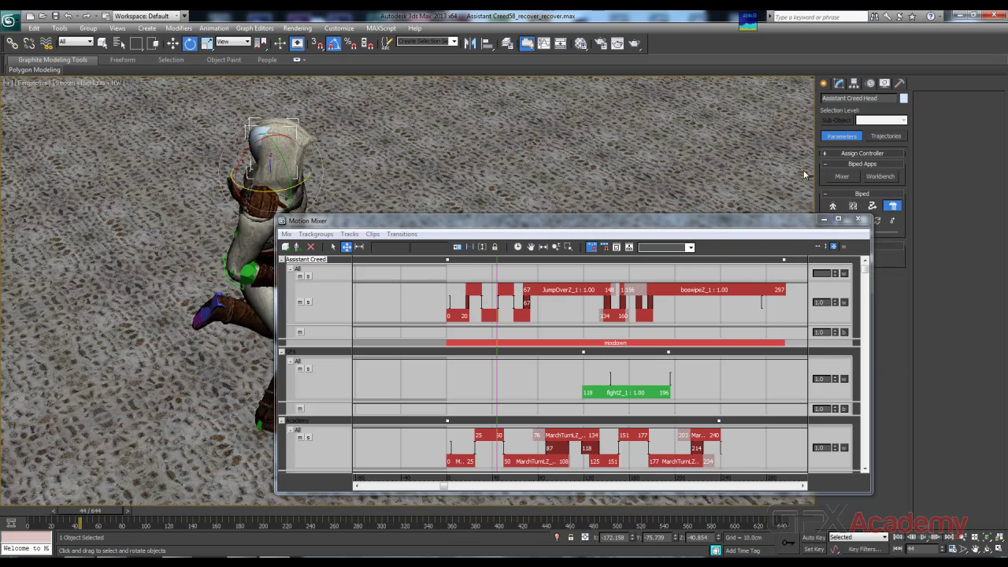
# Step: Switch Mixer Mode off and back on to compare the biped's own animation with the mix around frames 0 and 1
pyautogui.click(892, 207)
pyautogui.scroll(-5, 542, 185)
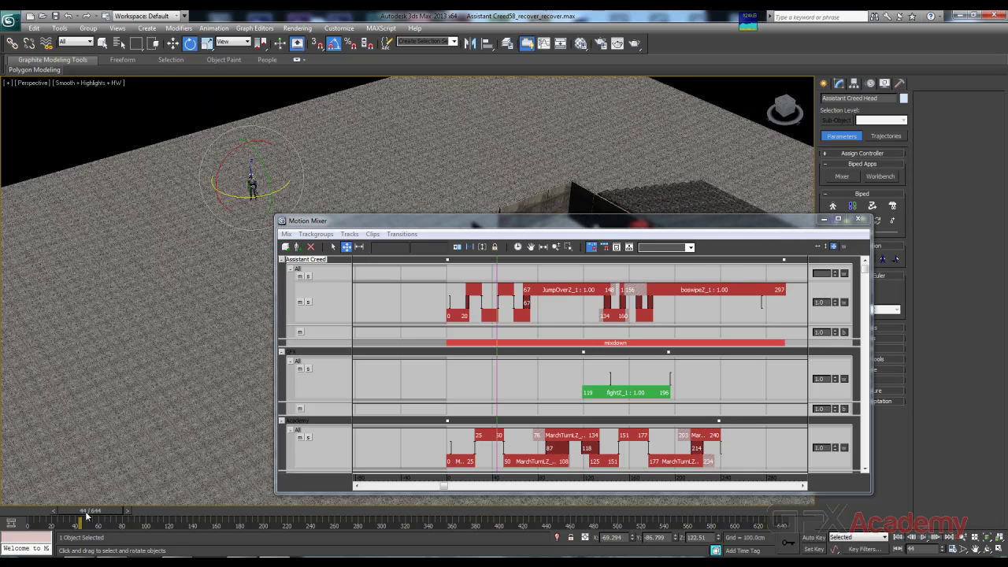
pyautogui.moveTo(86, 516); pyautogui.dragTo(31, 479)
pyautogui.press('e')
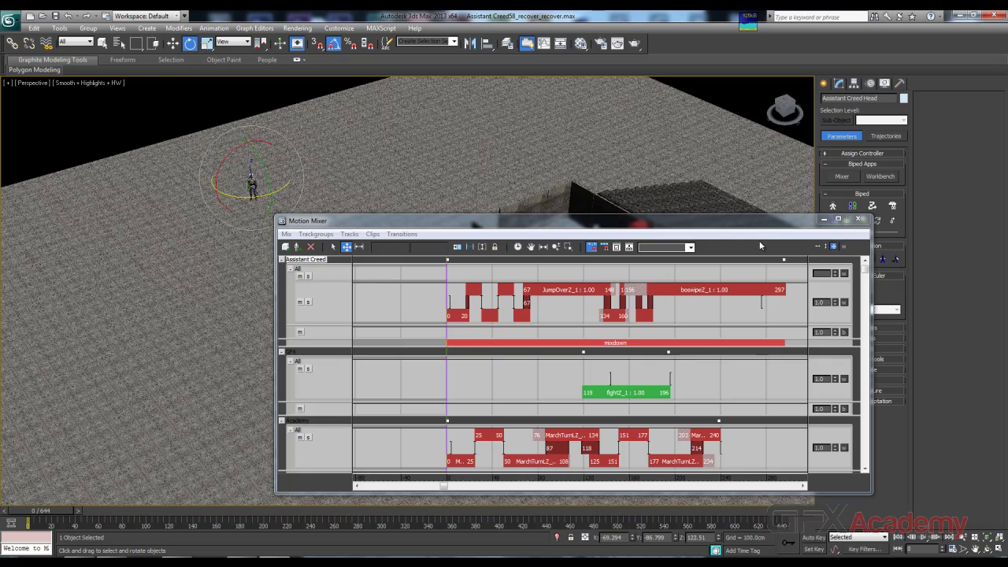
pyautogui.click(892, 205)
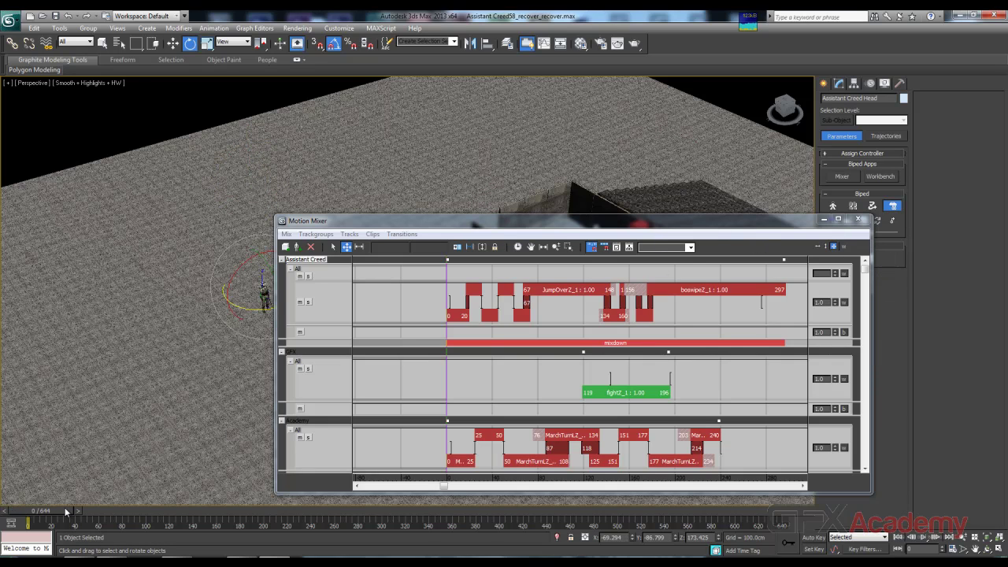
pyautogui.moveTo(64, 509)
pyautogui.mouseDown()
pyautogui.moveTo(102, 511)
pyautogui.moveTo(63, 506)
pyautogui.mouseUp()
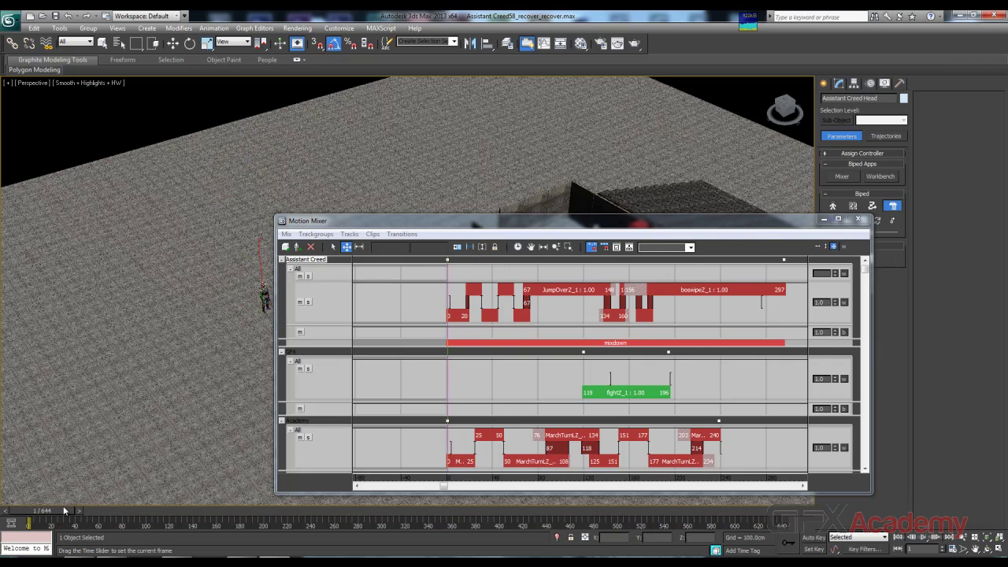
# Step: Copy the computed mixdown to the Assistant Creed biped
pyautogui.press('e')
pyautogui.moveTo(162, 295); pyautogui.dragTo(117, 263, button='middle')
pyautogui.moveTo(246, 257); pyautogui.dragTo(238, 222, button='middle')
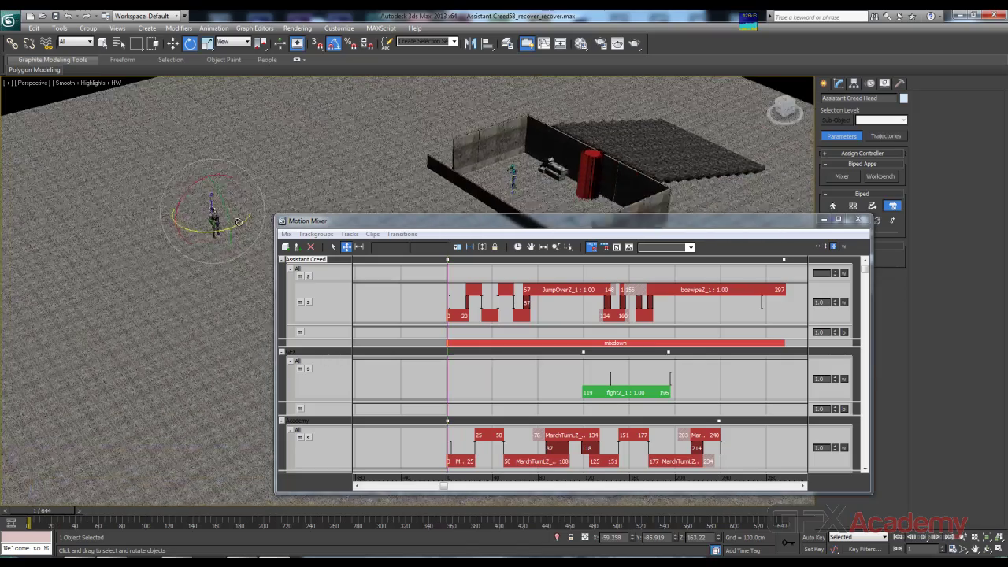
pyautogui.scroll(5, 168, 206)
pyautogui.scroll(-3, 168, 206)
pyautogui.moveTo(215, 318); pyautogui.dragTo(198, 255, button='middle')
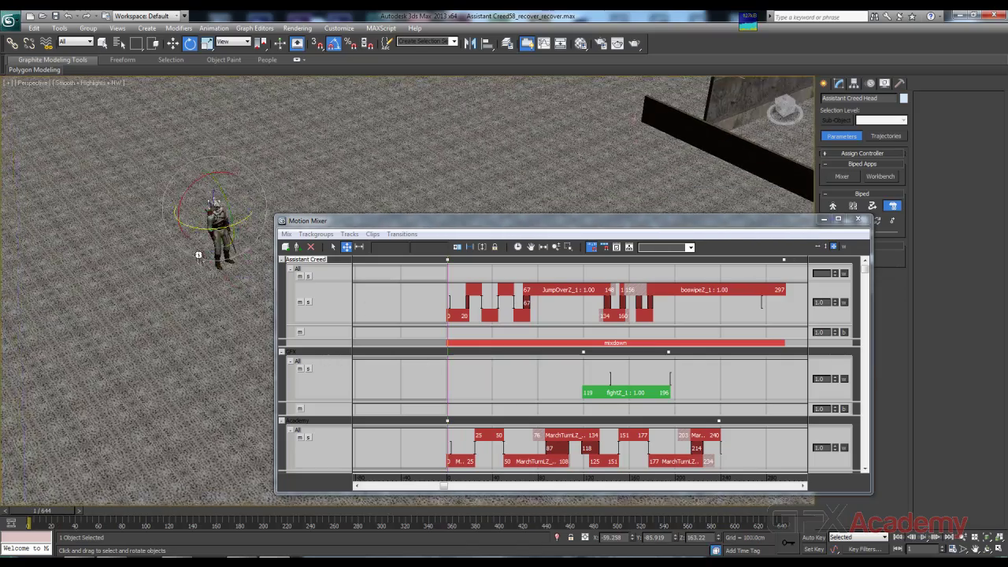
pyautogui.scroll(3, 198, 255)
pyautogui.moveTo(155, 207); pyautogui.dragTo(349, 225, button='middle')
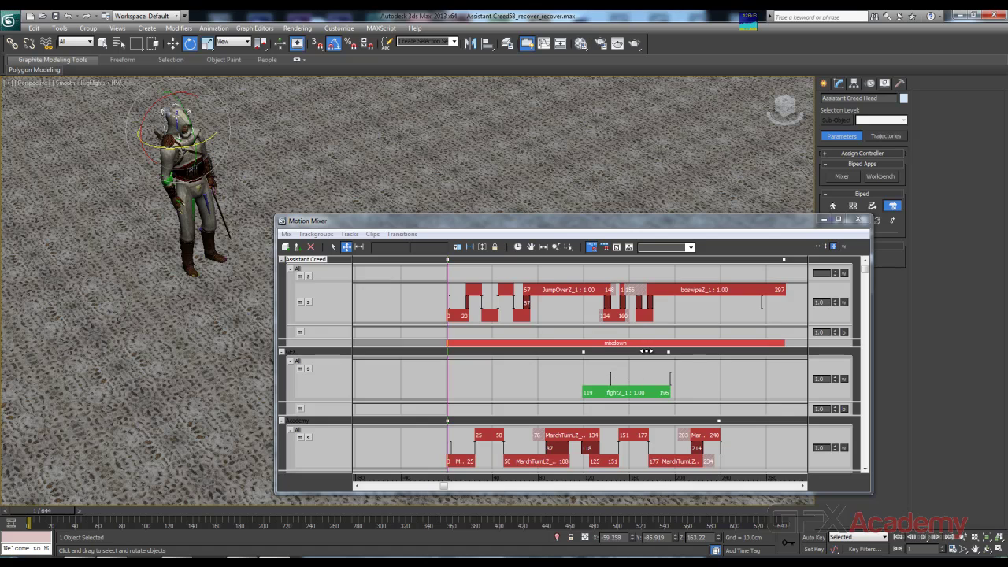
pyautogui.rightClick(584, 347)
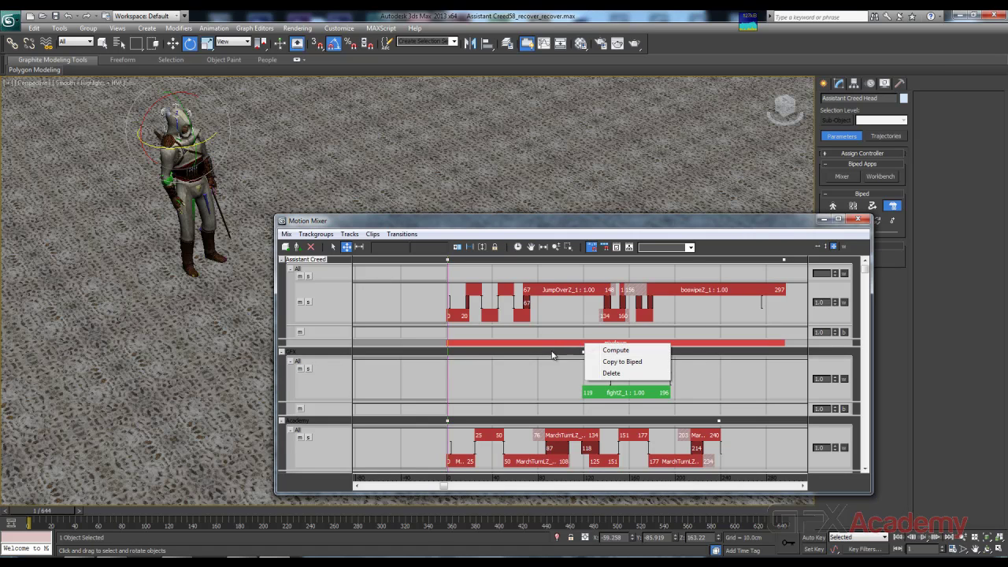
pyautogui.click(633, 362)
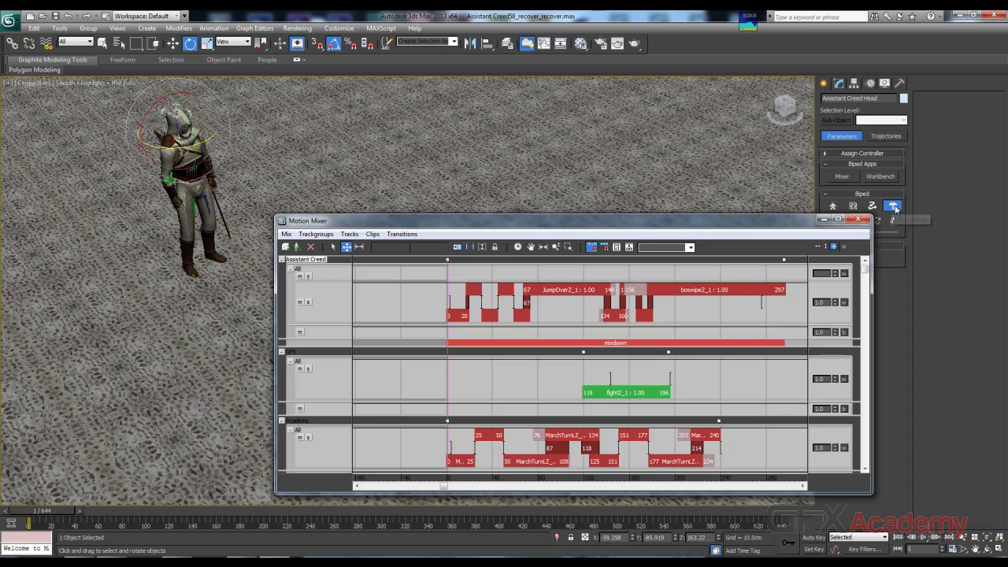
# Step: Turn off Mixer Mode for the biped and minimize the Motion Mixer with the timeline at frame 0
pyautogui.click(892, 206)
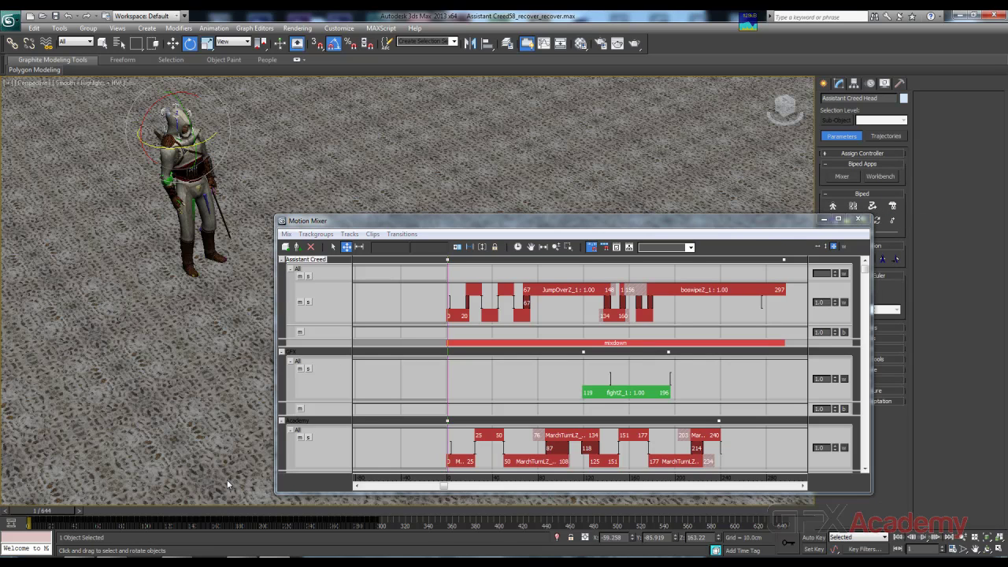
pyautogui.moveTo(59, 514); pyautogui.dragTo(13, 508)
pyautogui.press('e')
pyautogui.click(821, 220)
pyautogui.press('q')
pyautogui.press('e')
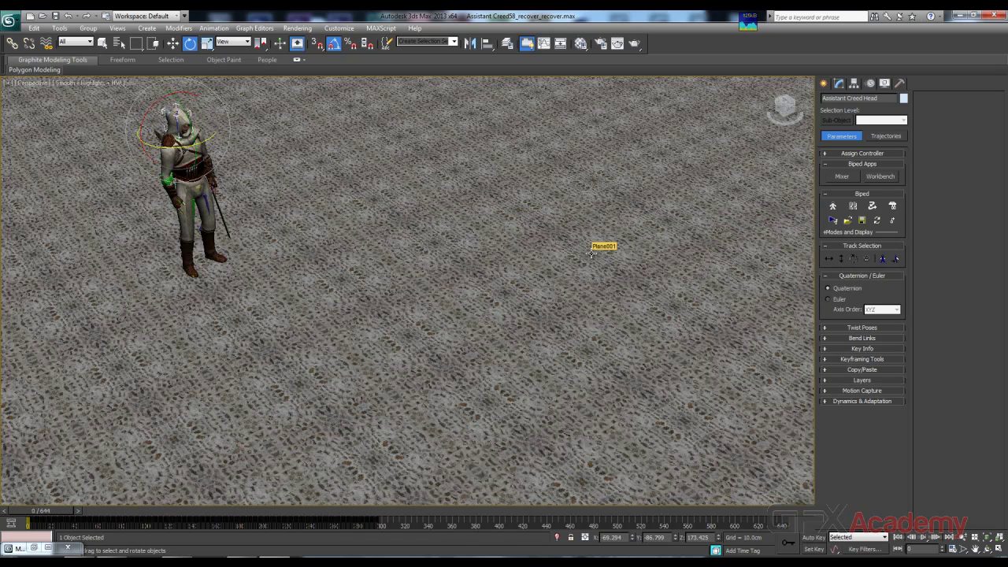
# Step: Expand the biped's Motion Capture and Keyframing Tools settings to examine their options
pyautogui.click(825, 390)
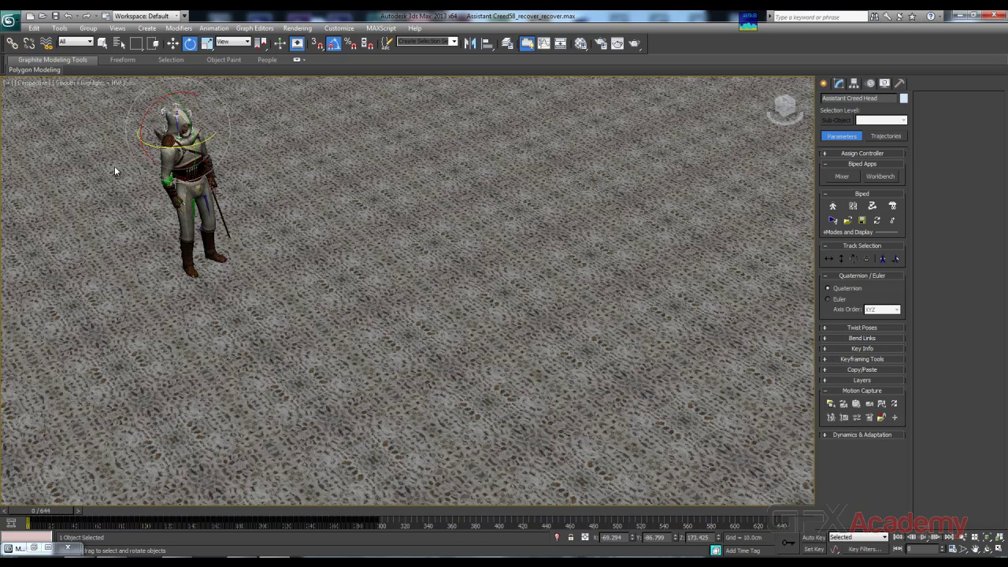
pyautogui.click(826, 360)
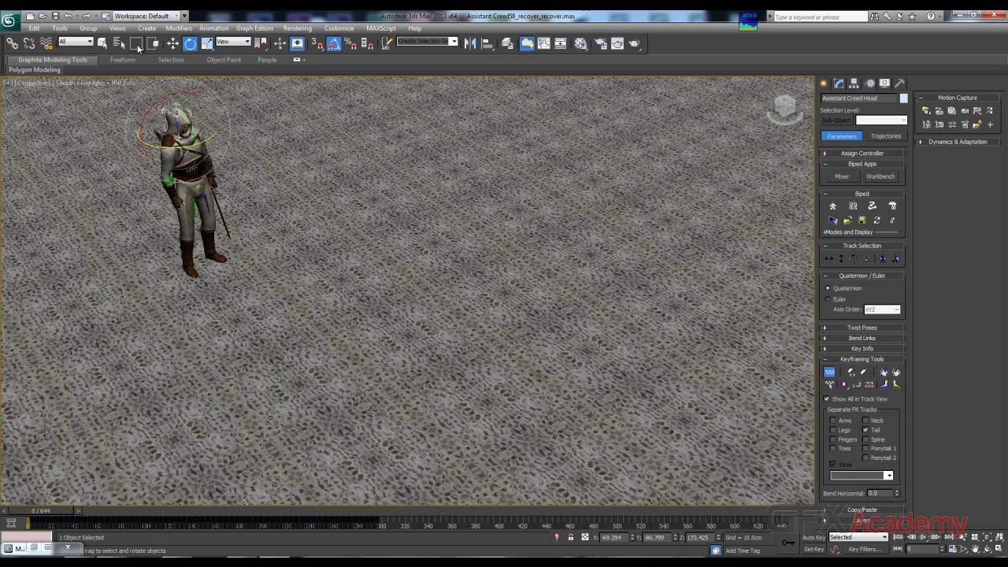
# Step: Freeze the ground plane so it cannot be selected along with the character, and leave nothing selected
pyautogui.click(111, 90)
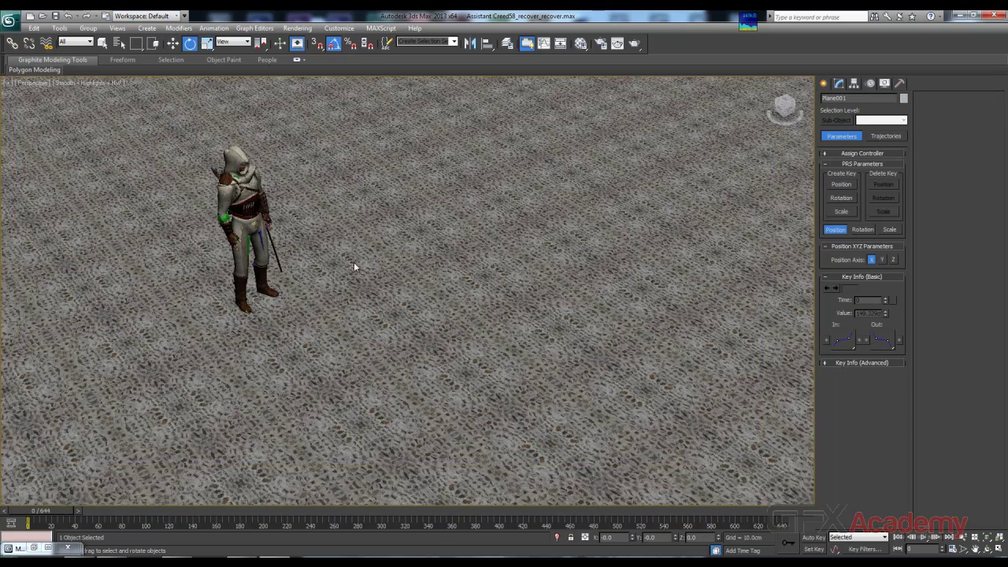
pyautogui.rightClick(354, 261)
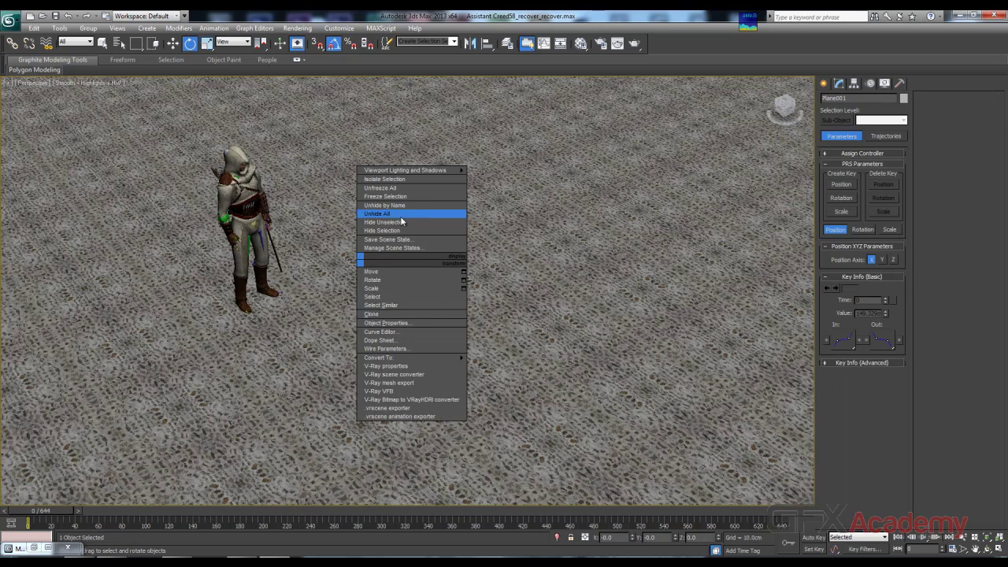
pyautogui.click(397, 196)
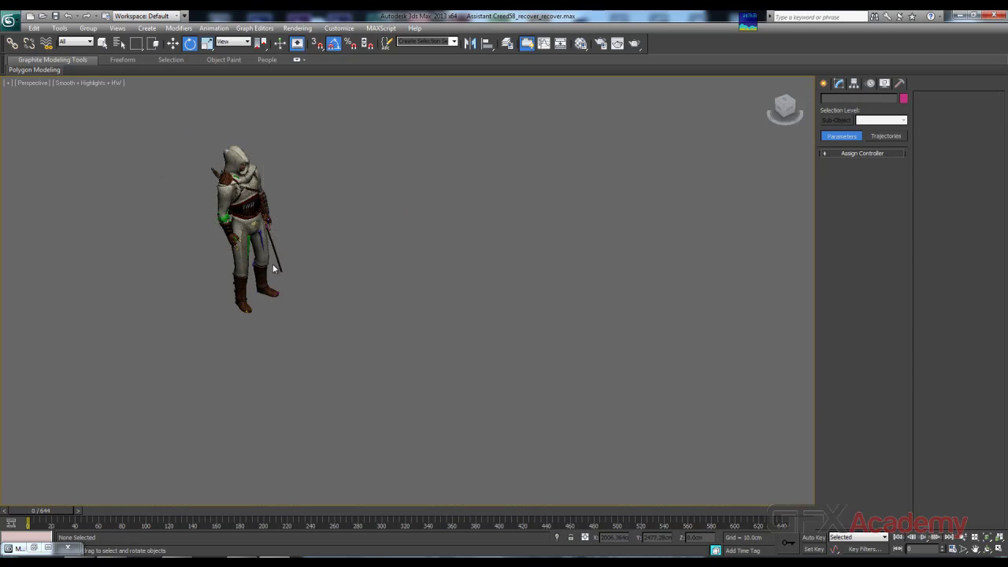
pyautogui.hotkey('ctrl', 'a')
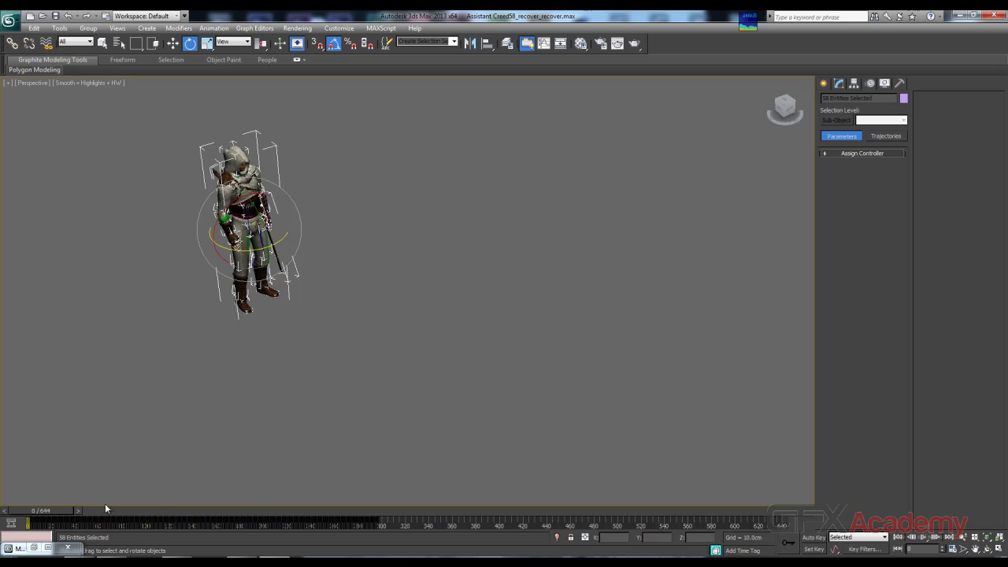
pyautogui.click(418, 149)
# Step: Hide the body layer and select the head of the Assistant Creed biped
pyautogui.click(507, 43)
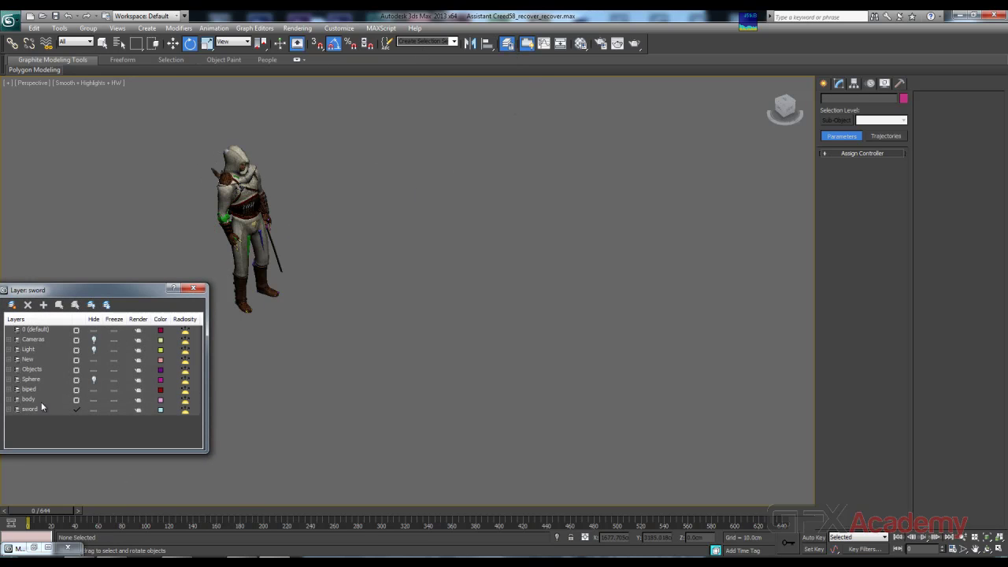
pyautogui.click(94, 400)
pyautogui.moveTo(191, 127); pyautogui.dragTo(373, 381)
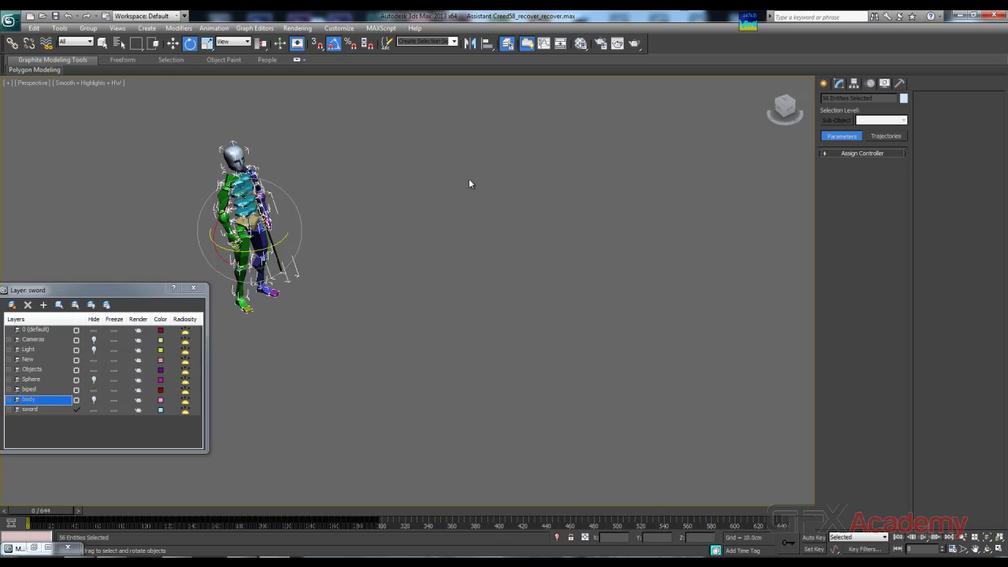
pyautogui.click(234, 152)
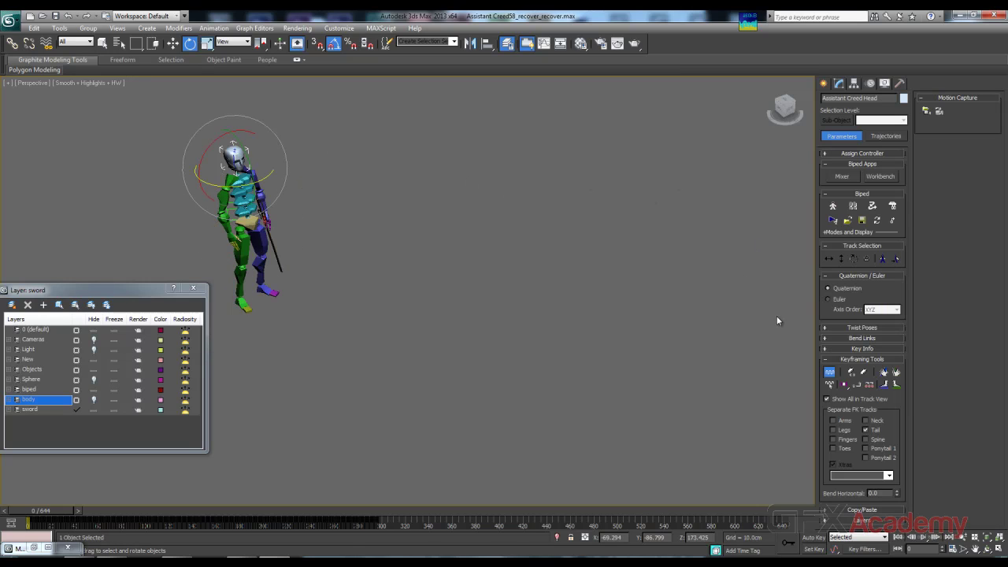
# Step: Try clearing all animation from the Assistant Creed biped, check its pose at frame 0, and undo the clearing
pyautogui.click(865, 373)
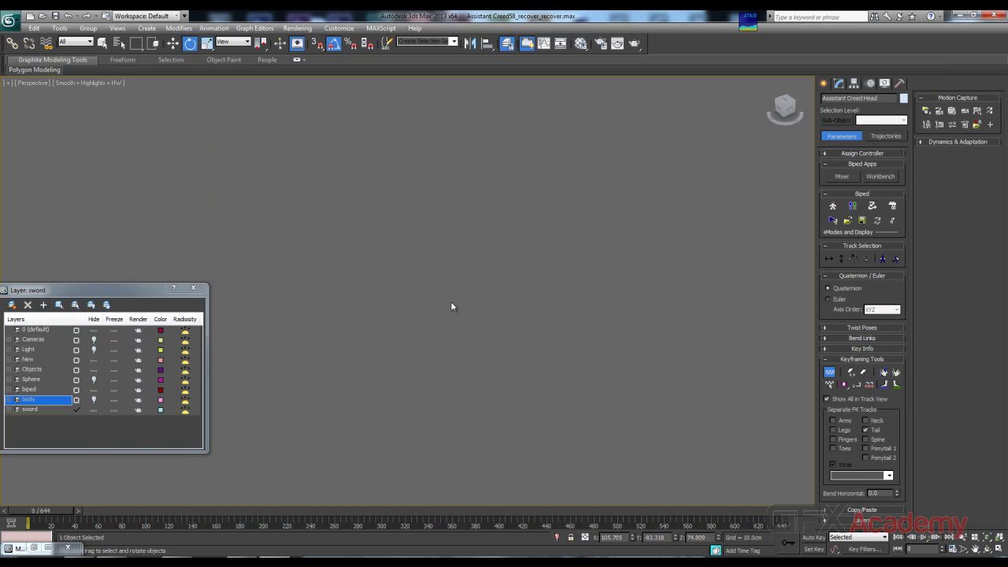
pyautogui.scroll(-10, 338, 333)
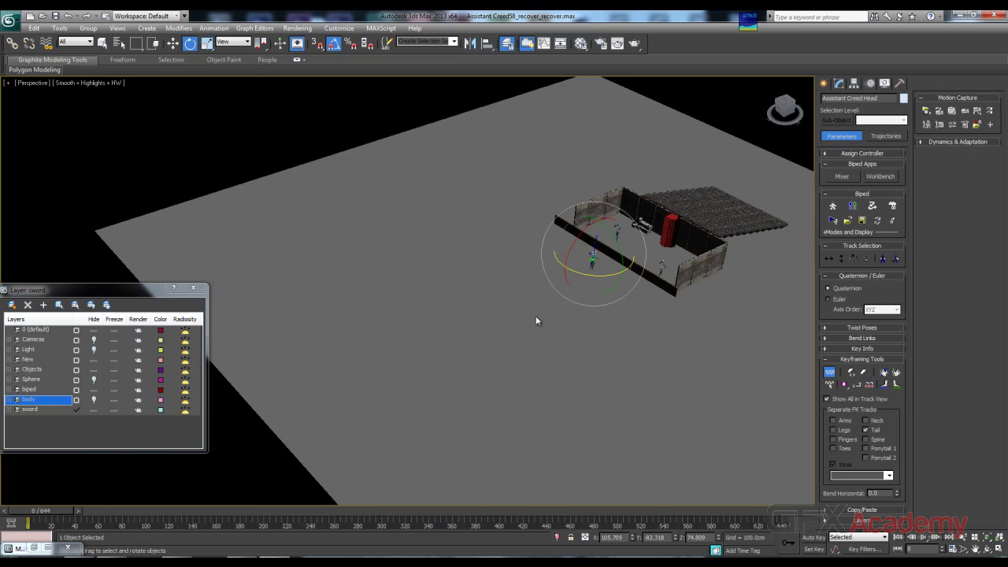
pyautogui.moveTo(619, 315); pyautogui.dragTo(473, 333, button='middle')
pyautogui.scroll(6, 473, 333)
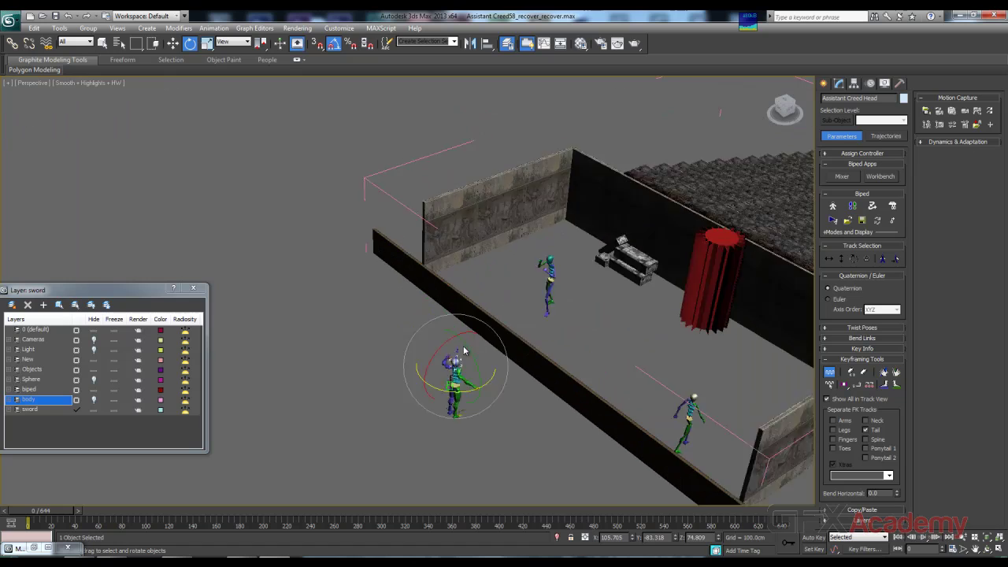
pyautogui.scroll(3, 464, 351)
pyautogui.moveTo(450, 437); pyautogui.dragTo(476, 277, button='middle')
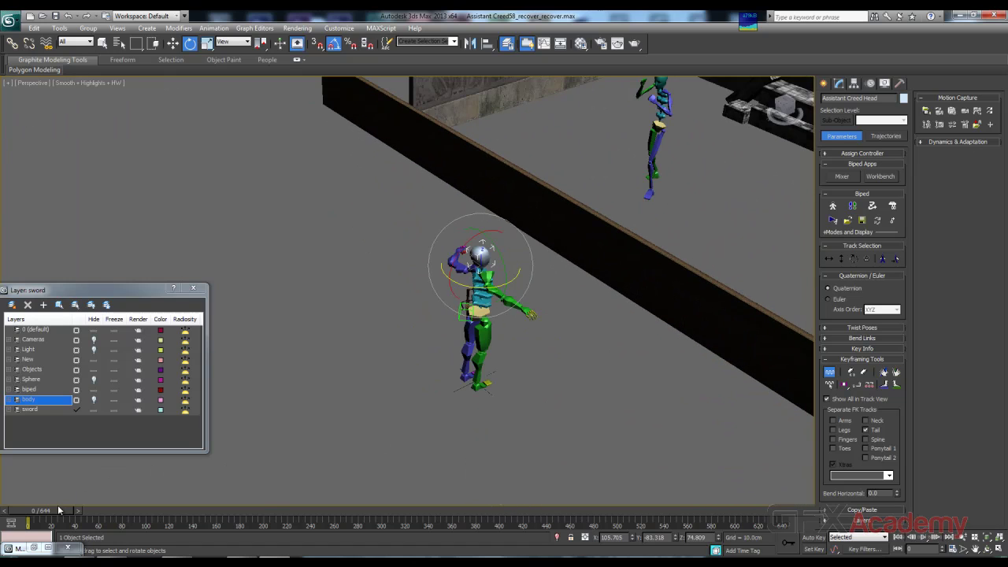
pyautogui.moveTo(58, 508); pyautogui.dragTo(16, 506)
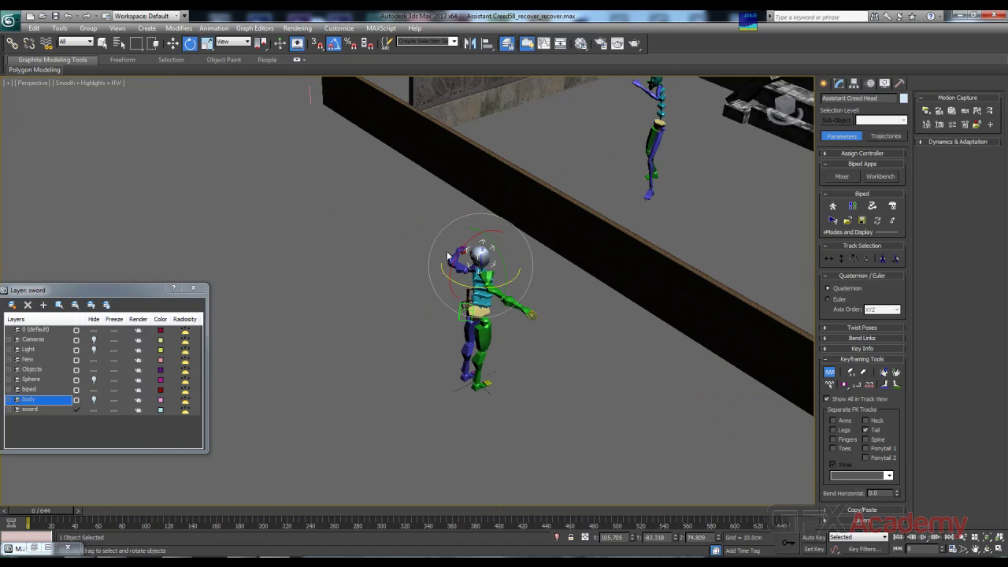
pyautogui.hotkey('ctrl', 'z')
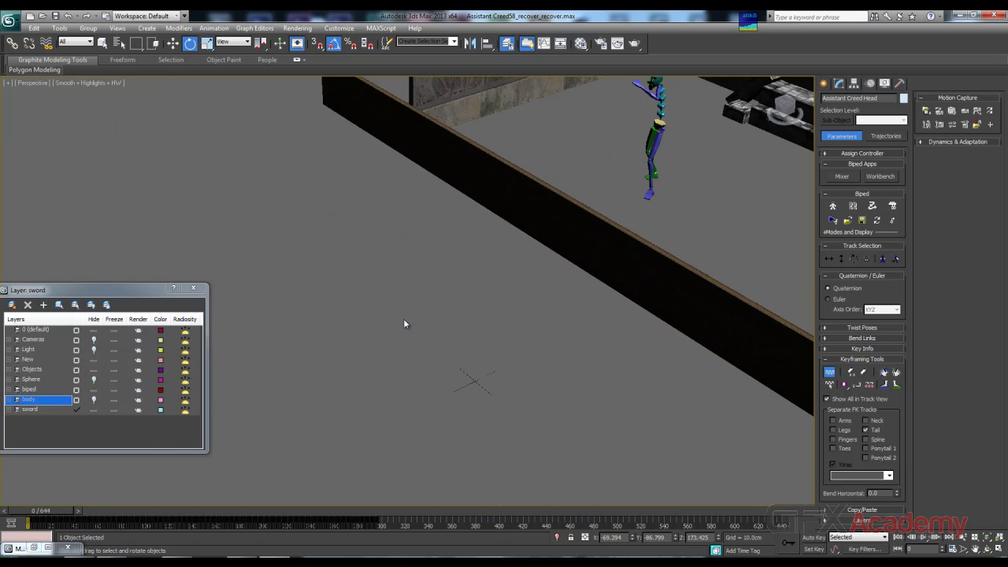
# Step: Select the whole biped and its sword at frame 0 to examine their keyframes
pyautogui.moveTo(60, 259); pyautogui.dragTo(763, 321, button='middle')
pyautogui.moveTo(84, 192); pyautogui.dragTo(460, 261, button='middle')
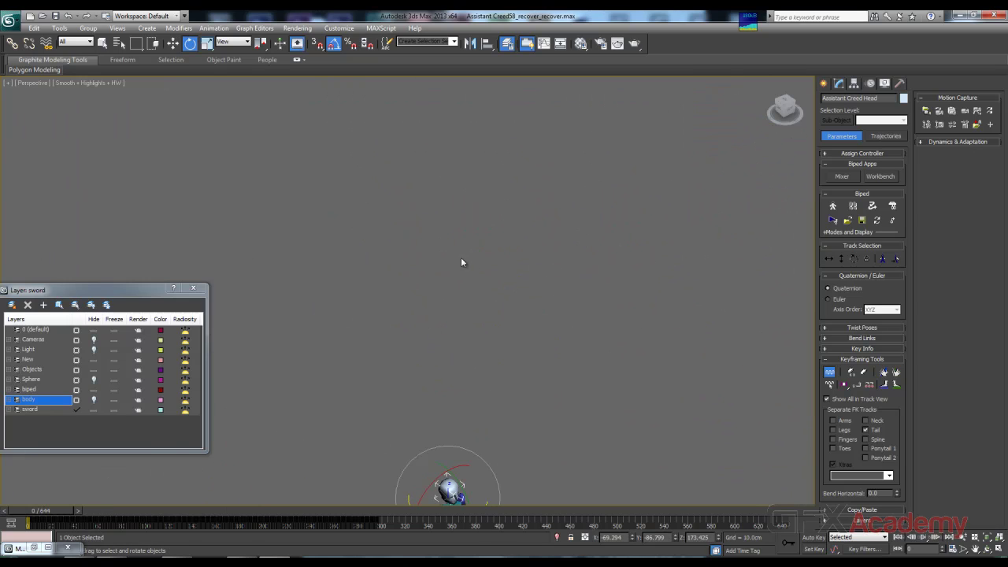
pyautogui.moveTo(463, 328); pyautogui.dragTo(445, 274, button='middle')
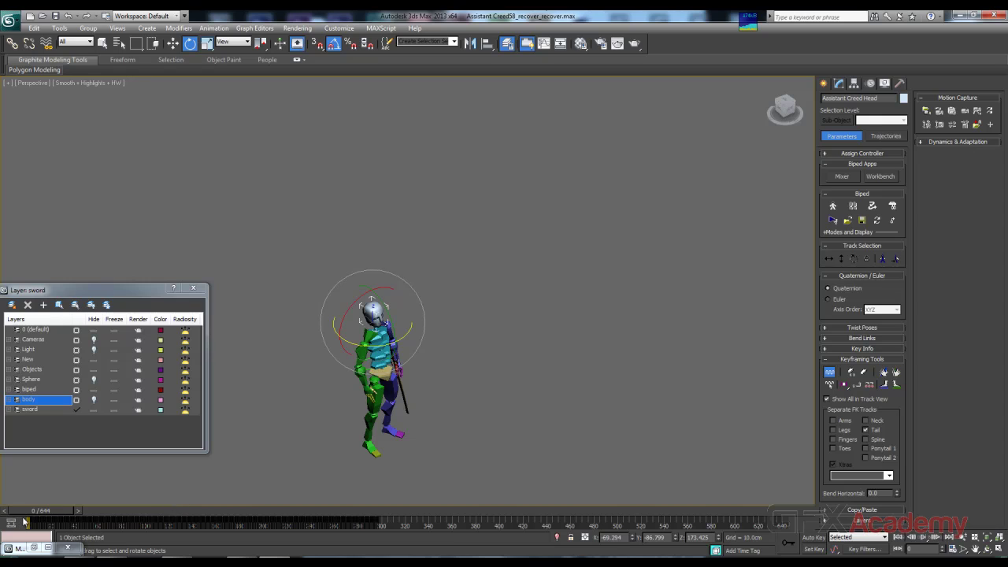
pyautogui.moveTo(30, 511); pyautogui.dragTo(6, 500)
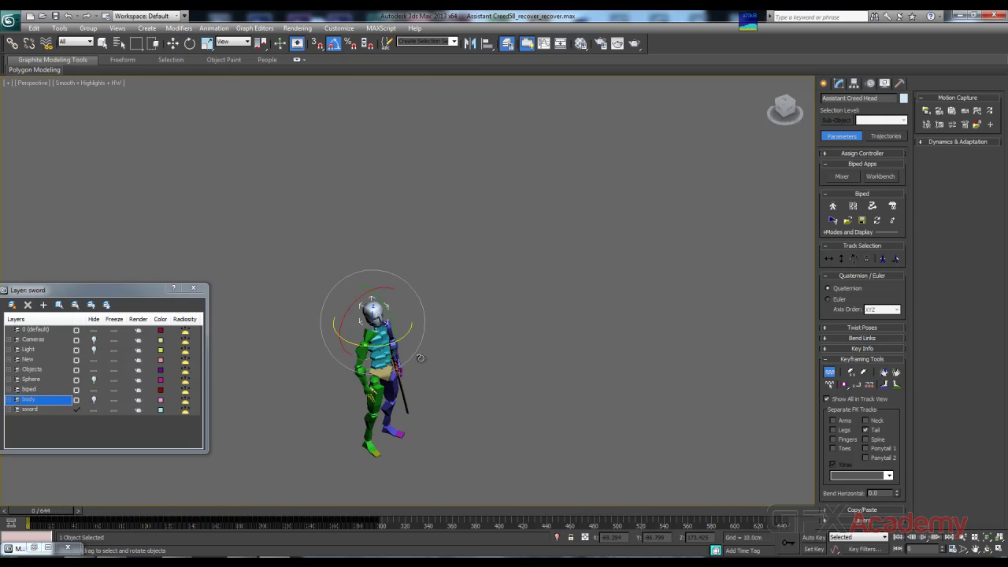
pyautogui.moveTo(571, 344); pyautogui.dragTo(520, 291, button='middle')
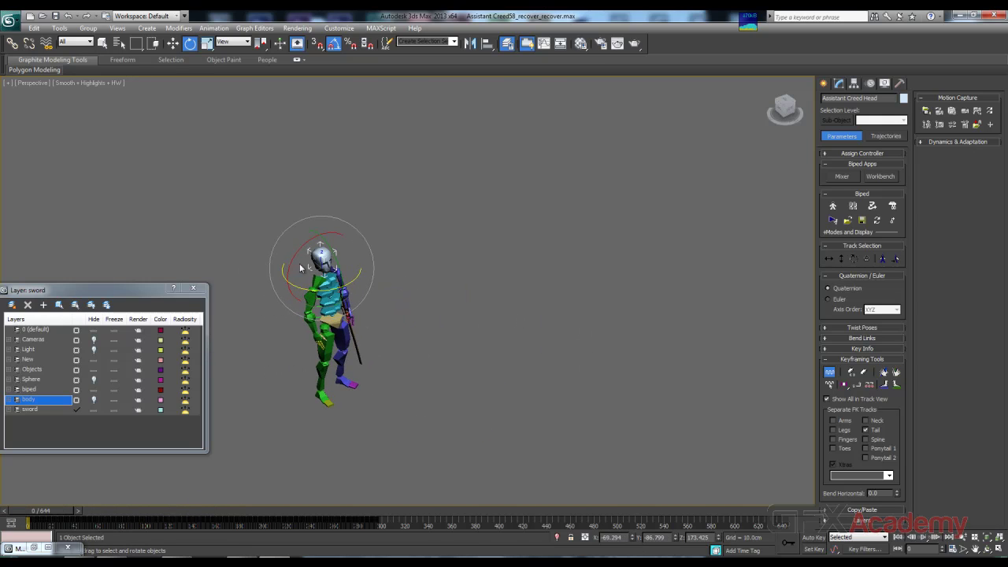
pyautogui.moveTo(224, 191); pyautogui.dragTo(454, 474)
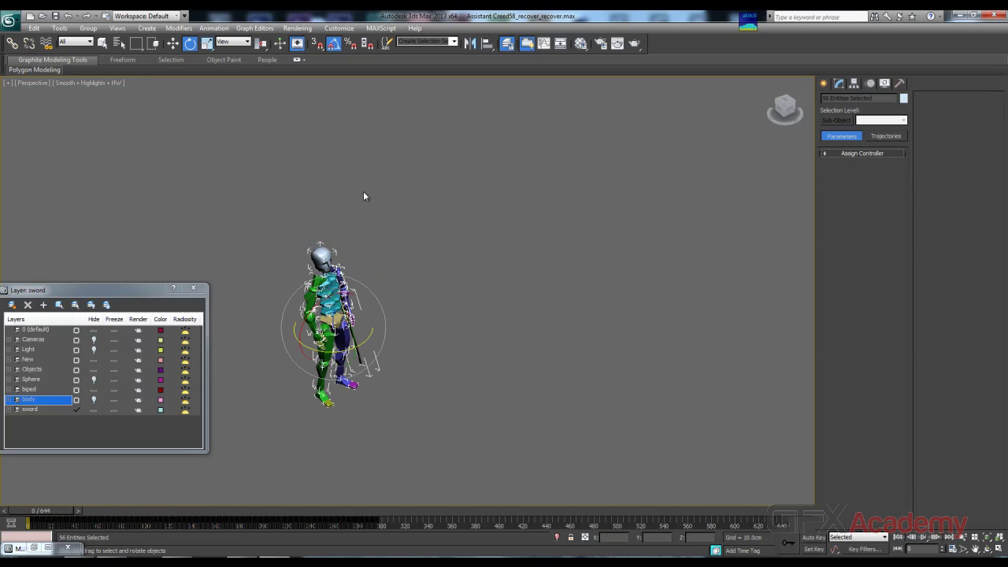
# Step: Save the Assistant Creed biped's animation as Assassin'sCreed Motion.bip in the animations folder
pyautogui.click(321, 260)
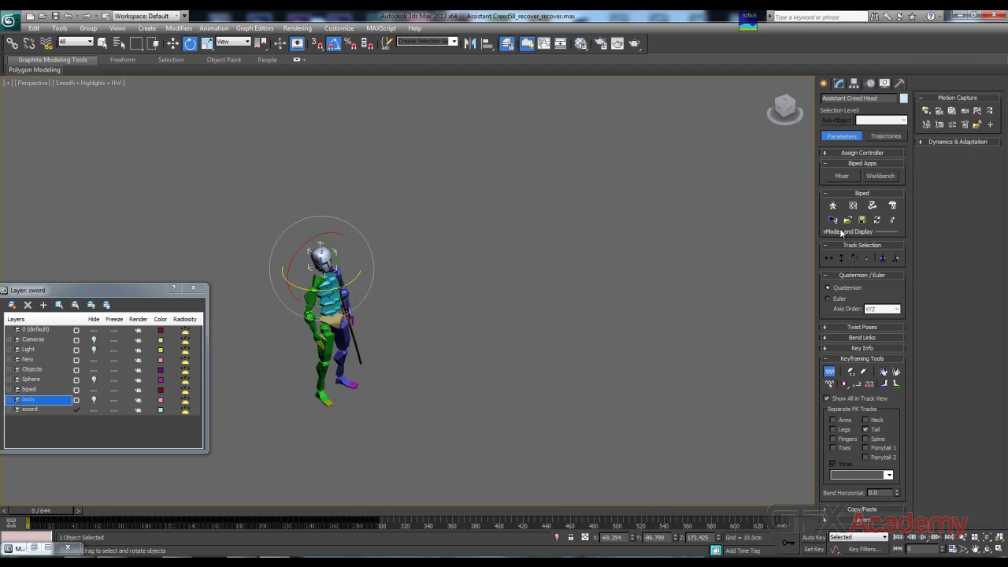
pyautogui.click(861, 220)
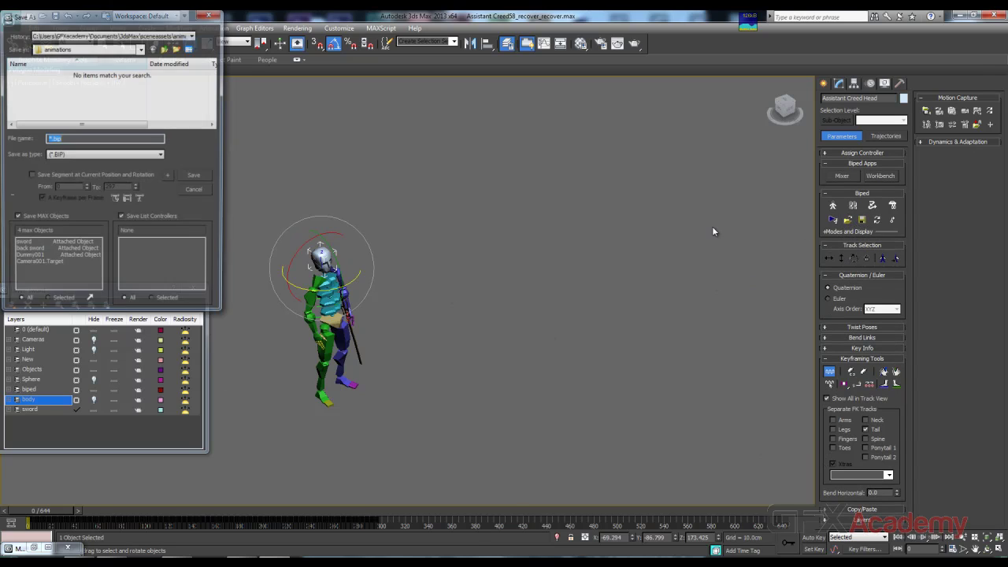
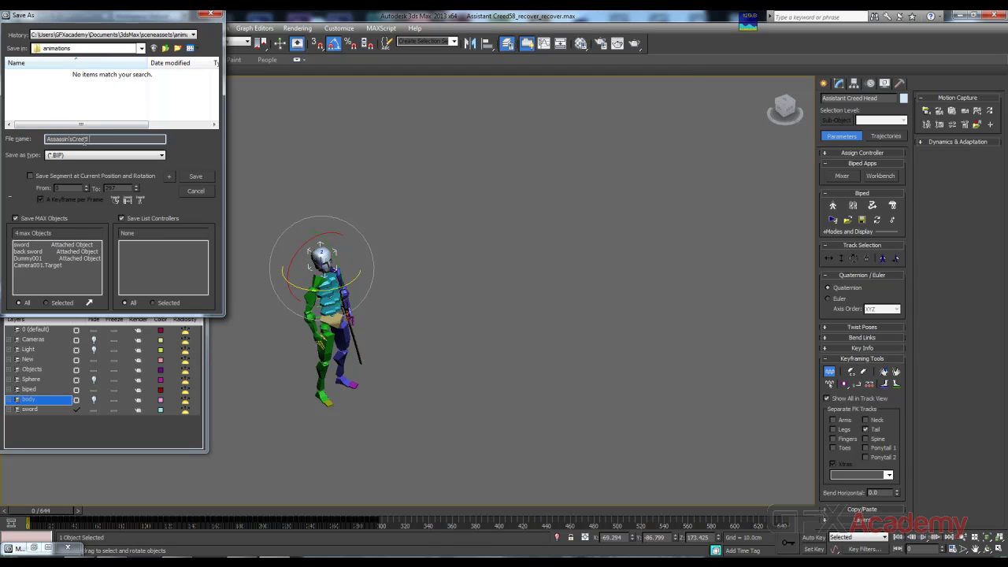
pyautogui.write('on')
pyautogui.press('BackSpace')
pyautogui.click(197, 178)
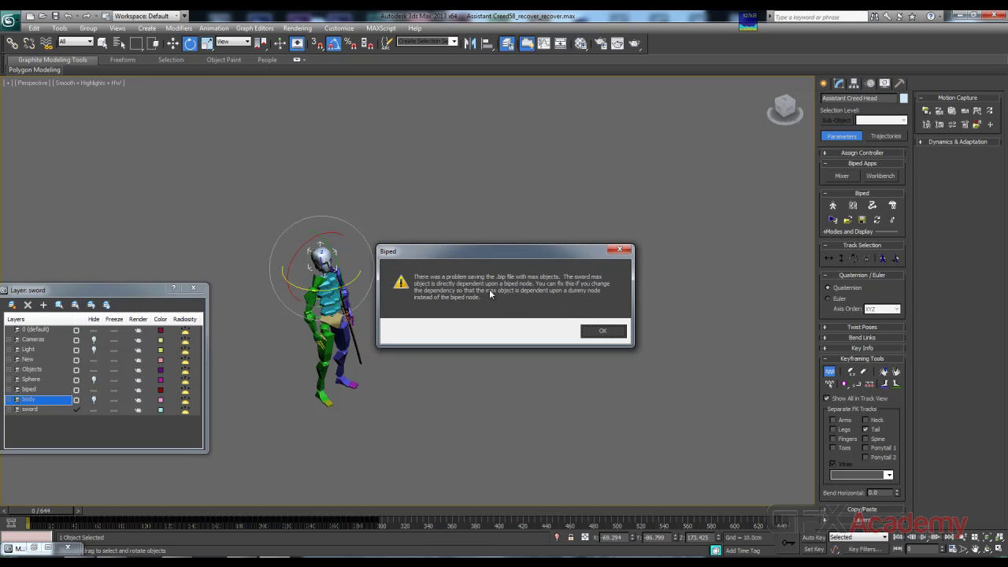
pyautogui.click(595, 332)
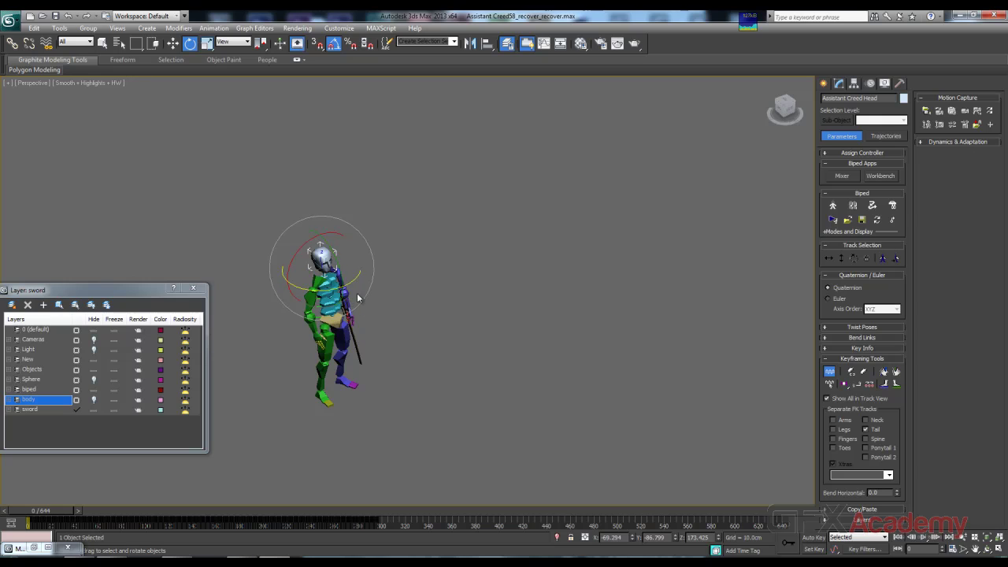
# Step: Hide the sword layer, reselect the biped's head, and show the sword layer again
pyautogui.keyDown('alt'); pyautogui.moveTo(401, 321); pyautogui.dragTo(382, 331, button='middle'); pyautogui.keyUp('alt')
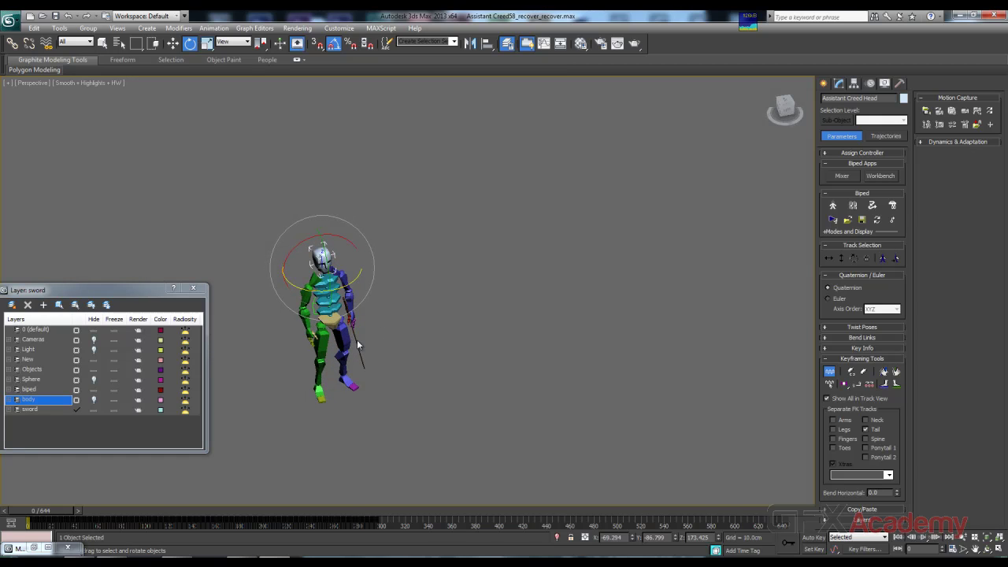
pyautogui.click(356, 344)
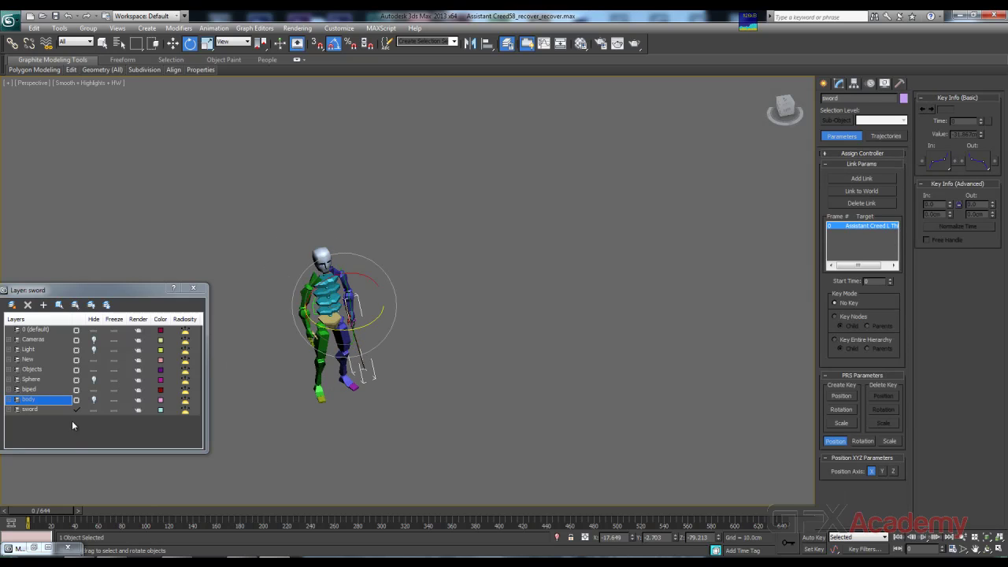
pyautogui.click(93, 409)
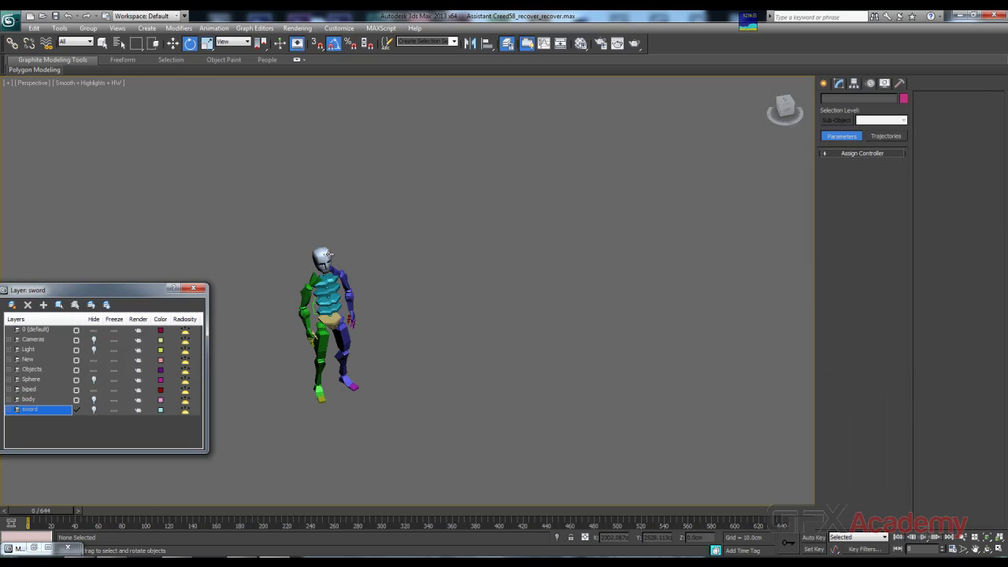
pyautogui.click(326, 255)
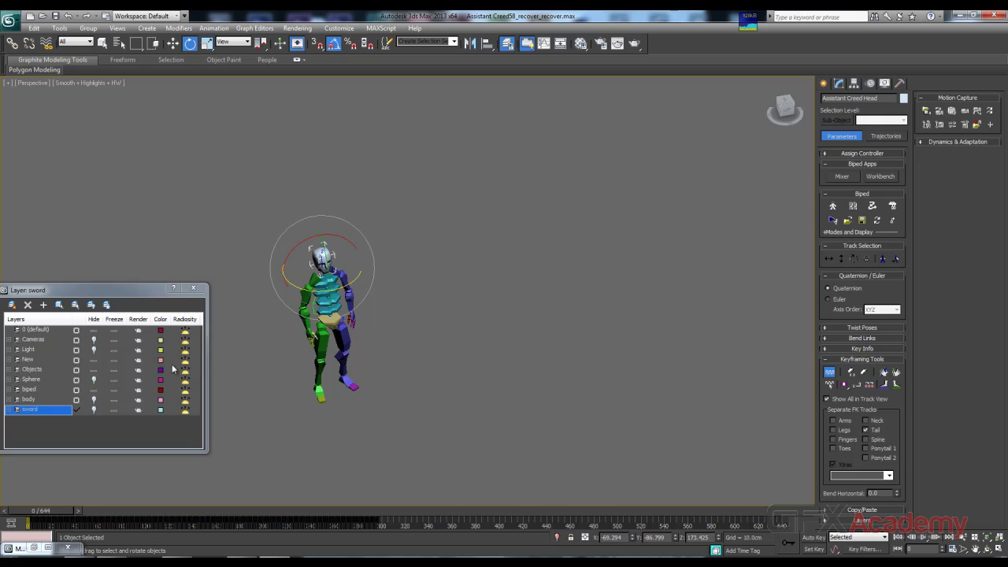
pyautogui.click(93, 409)
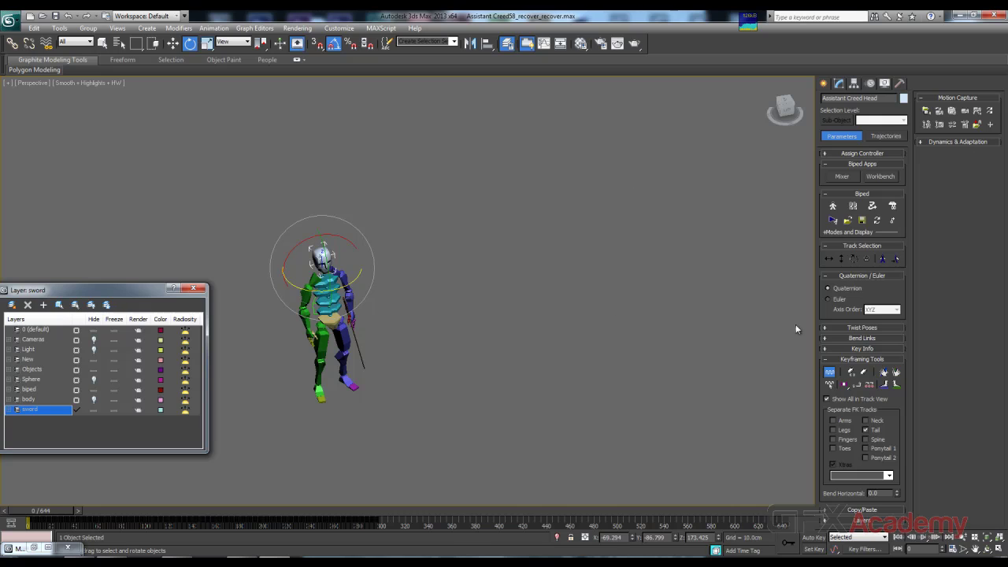
# Step: Preview Assassin'sCreed Motion.bip through Load Motion Capture File and close the dialog without loading it
pyautogui.click(830, 362)
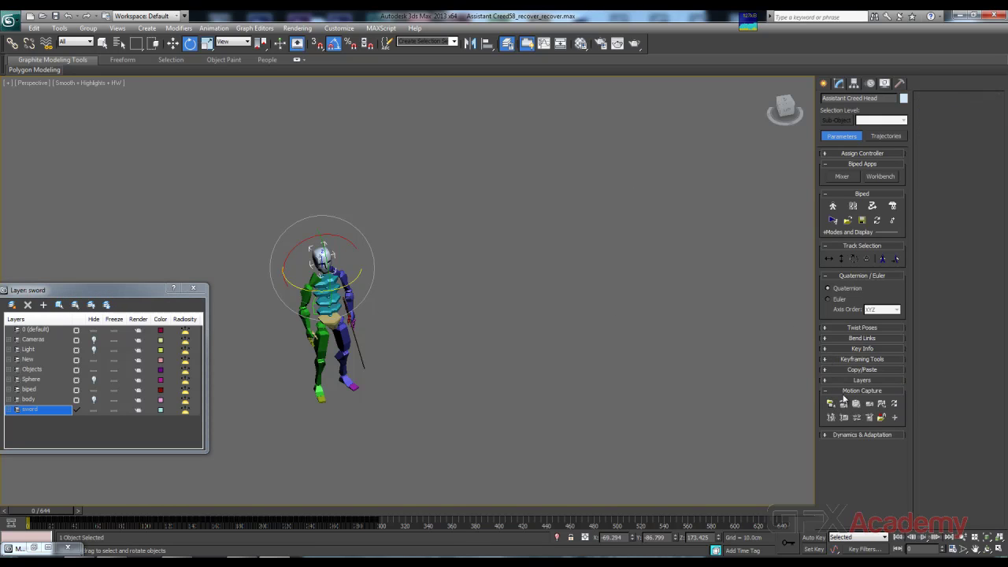
pyautogui.click(828, 405)
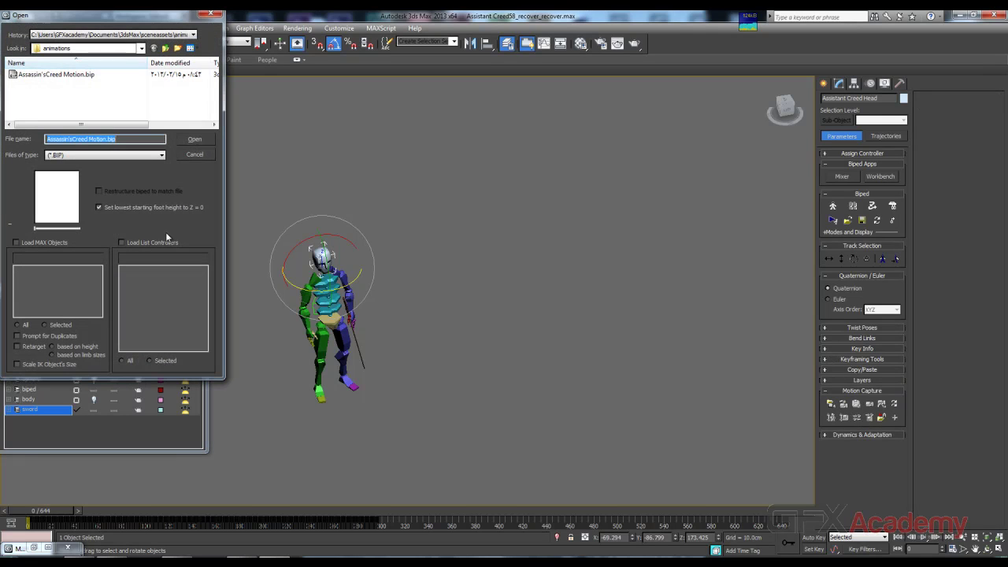
pyautogui.click(59, 75)
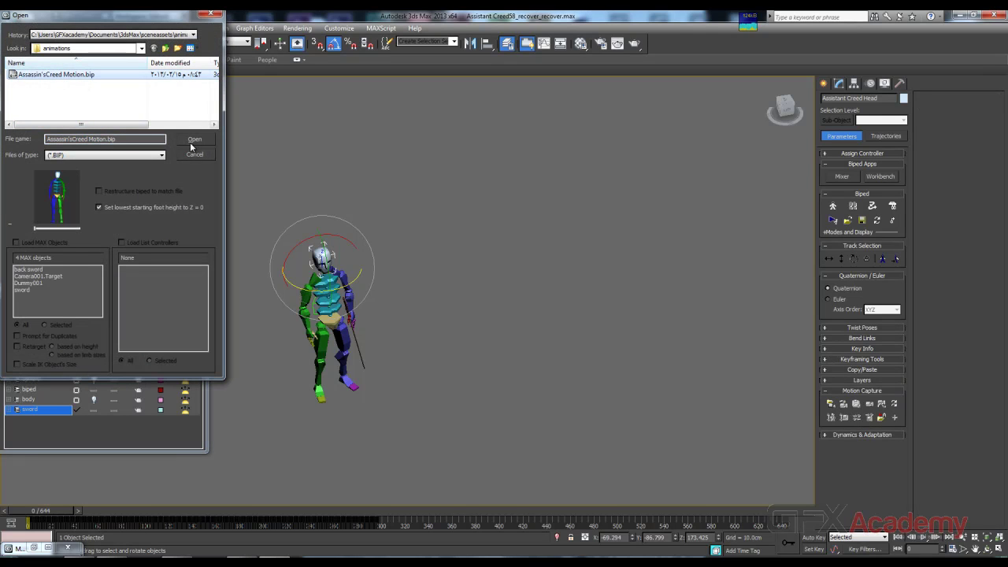
pyautogui.click(210, 13)
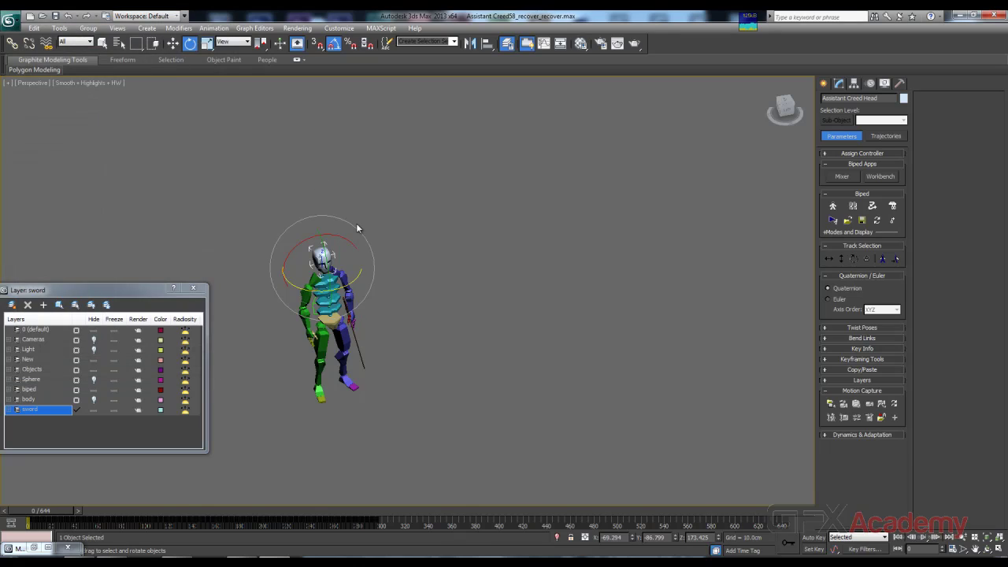
# Step: Clear all animation from the Assistant Creed biped and examine its resulting pose
pyautogui.click(826, 361)
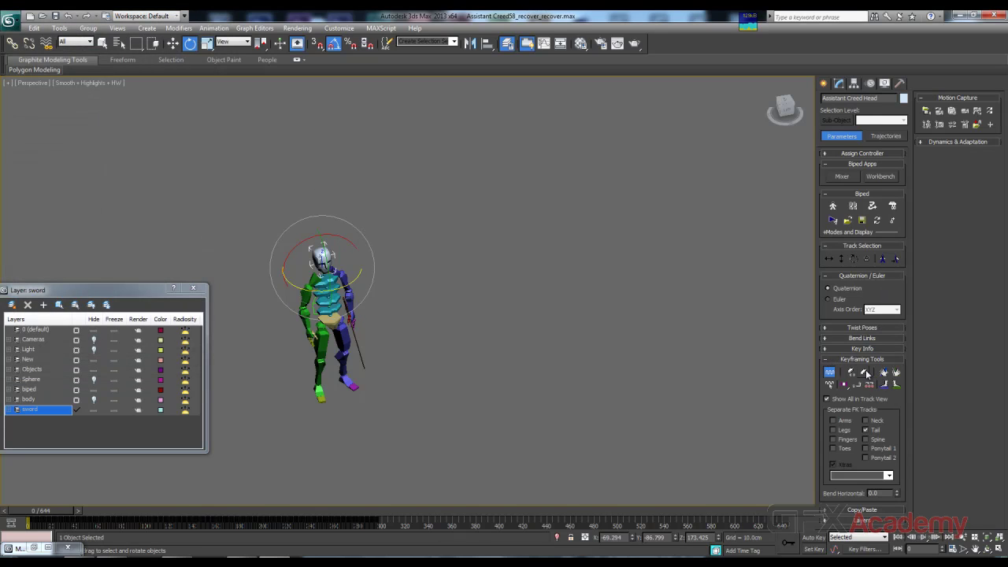
pyautogui.press('z')
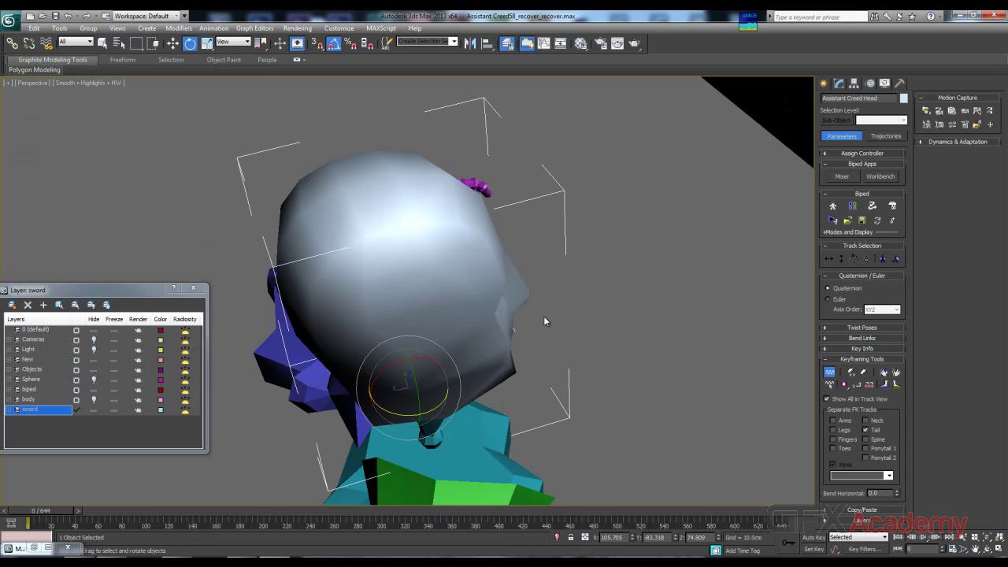
pyautogui.scroll(-5, 544, 316)
pyautogui.moveTo(689, 433); pyautogui.dragTo(676, 236, button='middle')
pyautogui.scroll(-2, 797, 397)
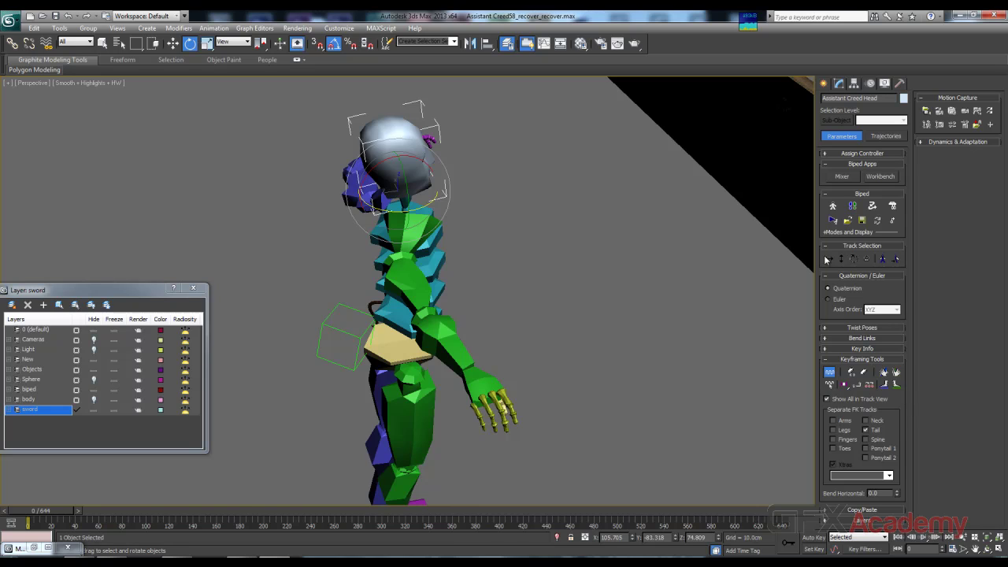
# Step: Collapse the Quaternion/Euler and Keyframing Tools rollouts
pyautogui.click(825, 278)
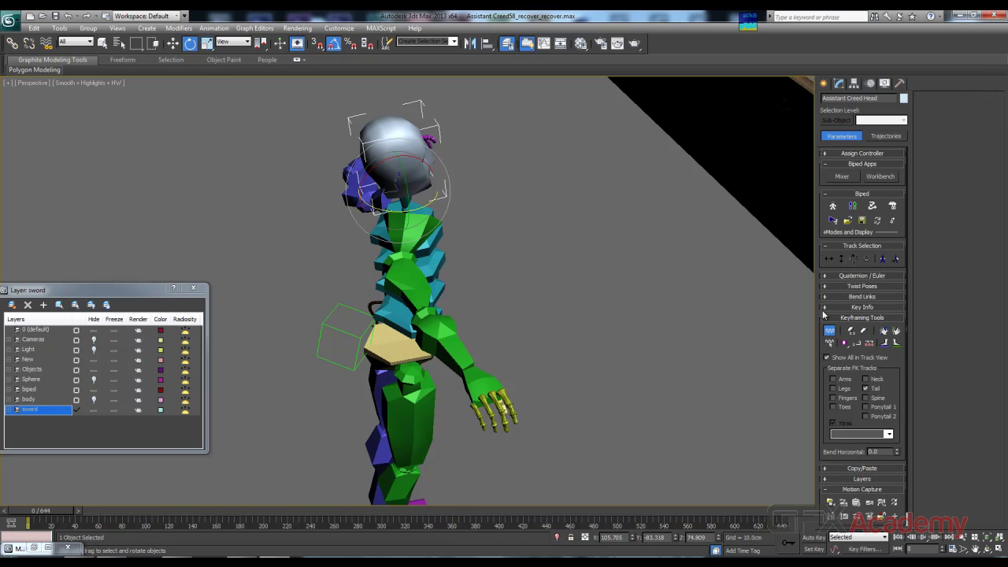
pyautogui.click(825, 318)
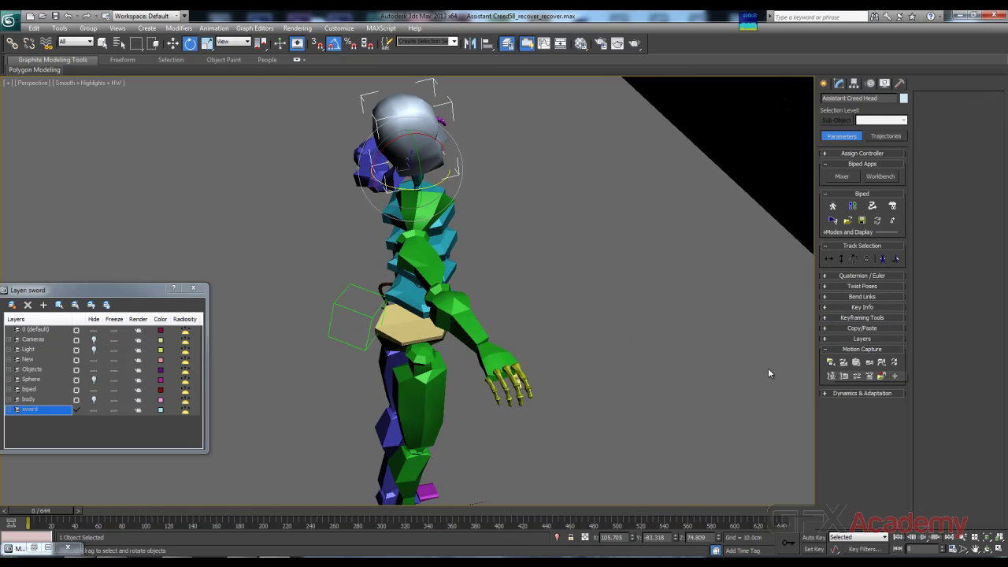
pyautogui.click(830, 363)
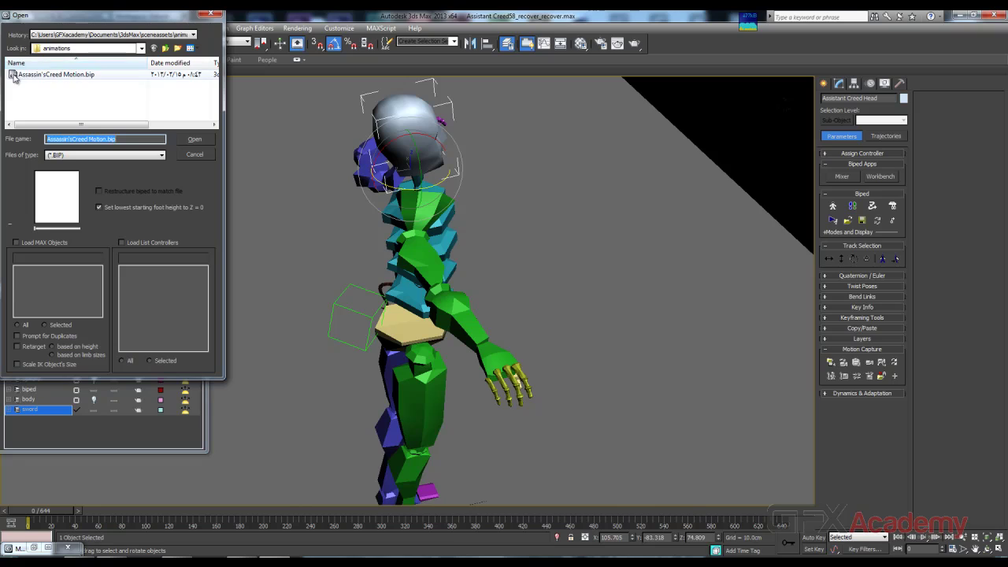
pyautogui.click(14, 75)
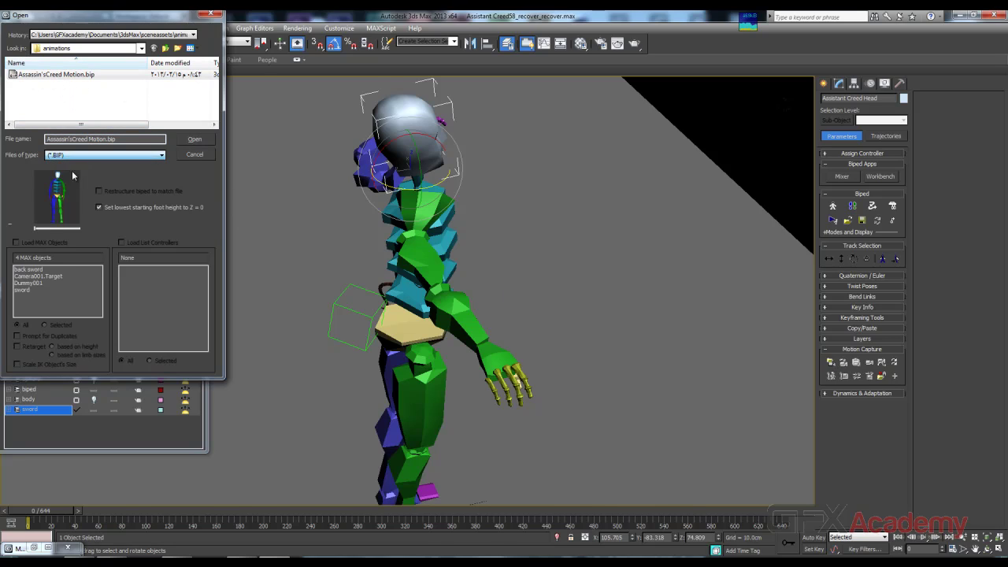
pyautogui.moveTo(35, 231)
pyautogui.mouseDown()
pyautogui.moveTo(85, 229)
pyautogui.moveTo(34, 230)
pyautogui.mouseUp()
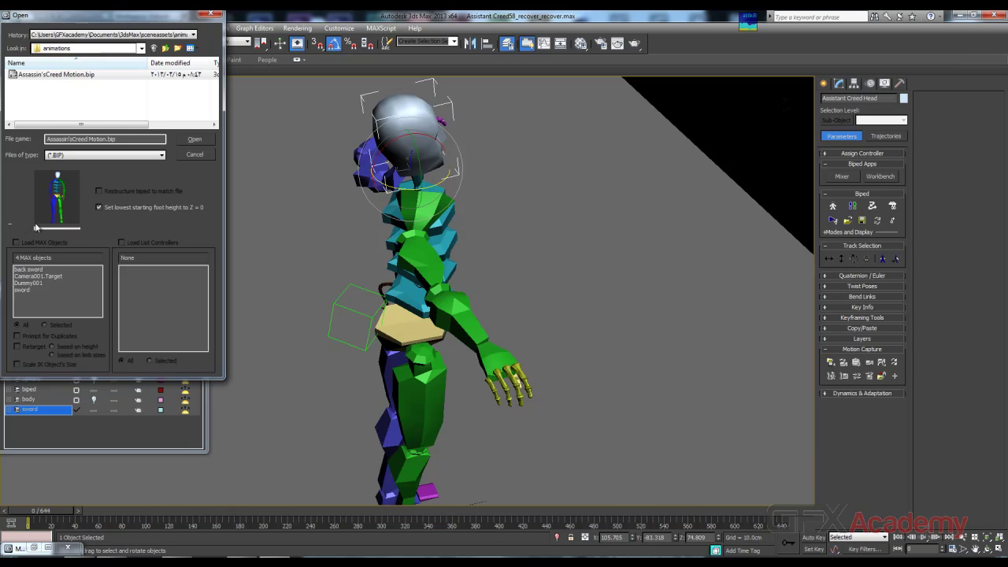
pyautogui.click(195, 140)
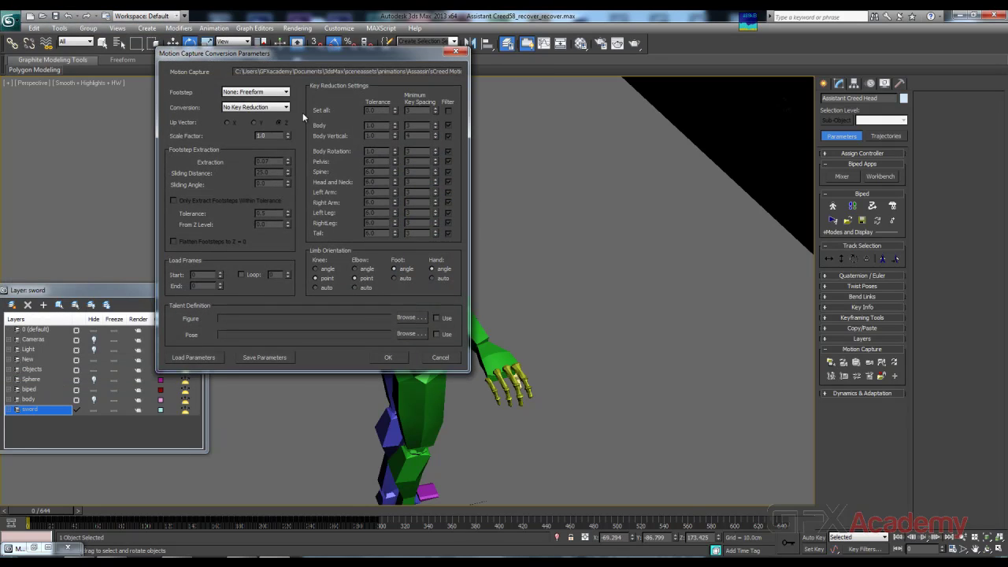
pyautogui.moveTo(304, 55); pyautogui.dragTo(645, 101)
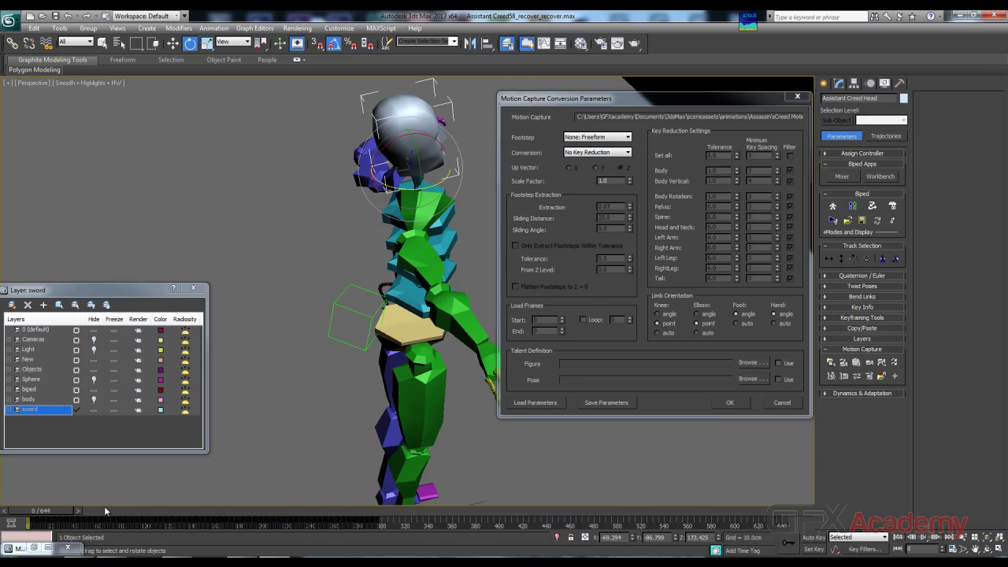
pyautogui.click(800, 98)
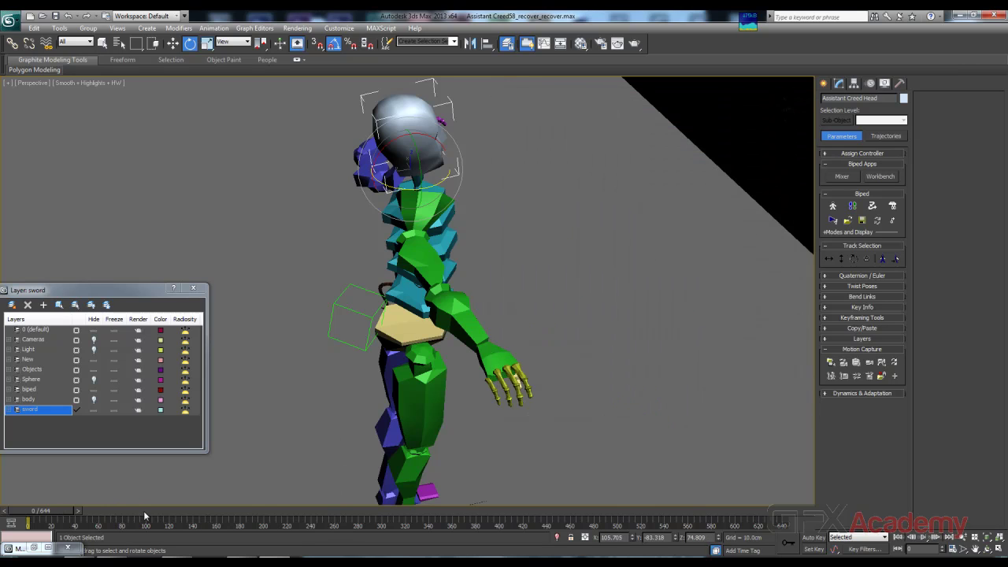
pyautogui.moveTo(57, 510)
pyautogui.mouseDown()
pyautogui.moveTo(123, 505)
pyautogui.moveTo(57, 508)
pyautogui.mouseUp()
# Step: Load Assassin'sCreed Motion.bip onto the biped with Use Key Reduction and a minimum key spacing of 5 for all tracks
pyautogui.click(831, 363)
pyautogui.click(33, 75)
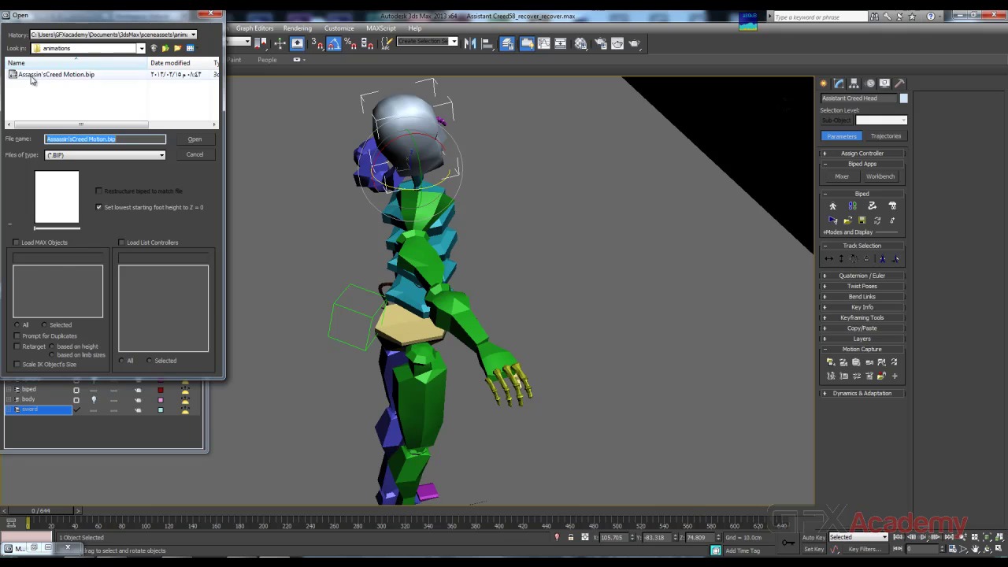
pyautogui.click(194, 139)
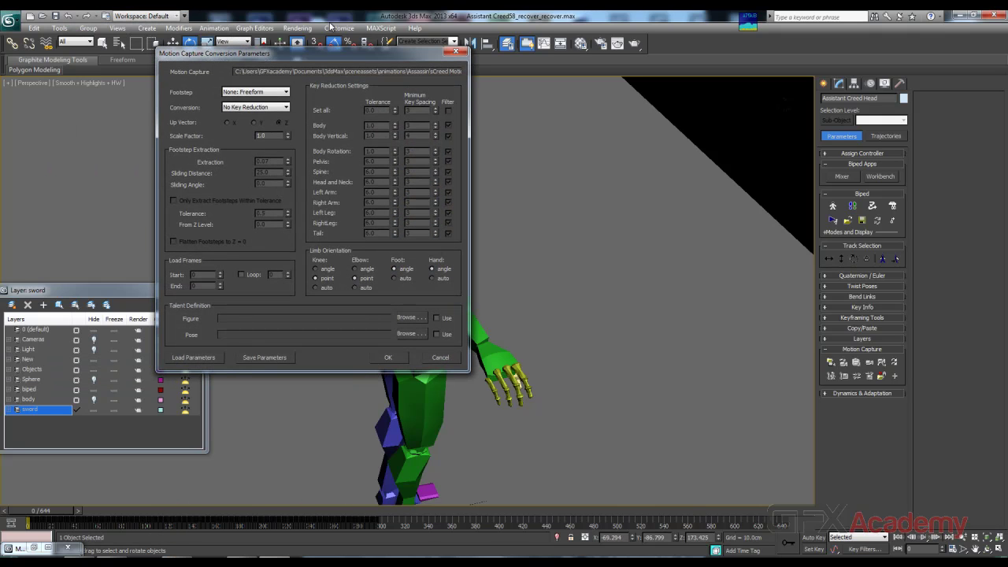
pyautogui.moveTo(319, 56); pyautogui.dragTo(461, 68)
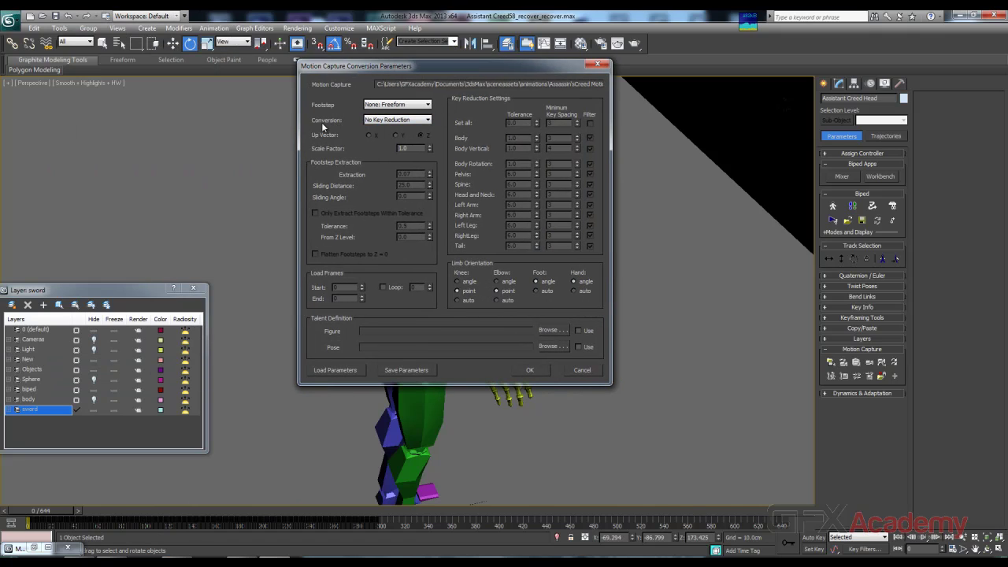
pyautogui.click(425, 119)
pyautogui.click(425, 120)
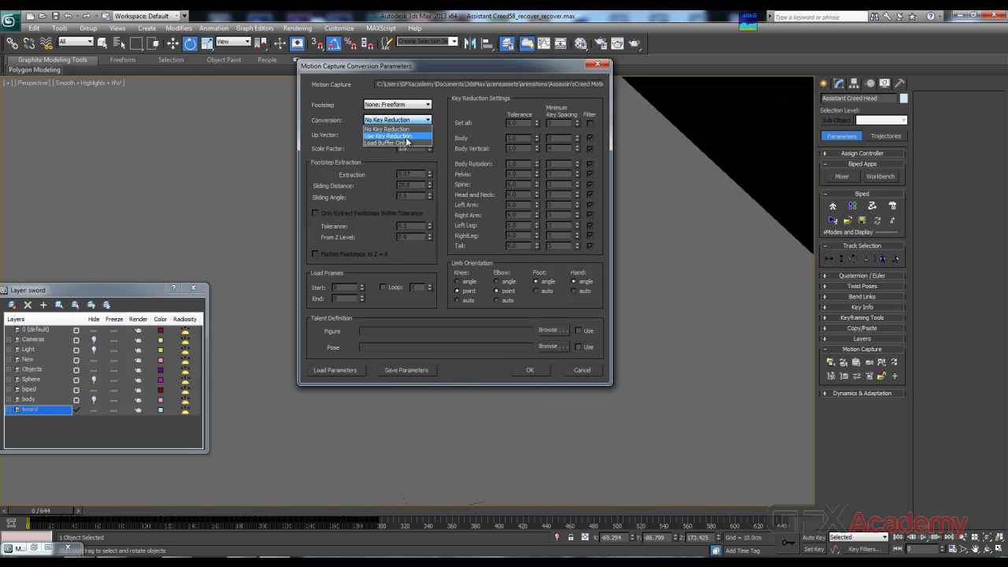
pyautogui.click(400, 136)
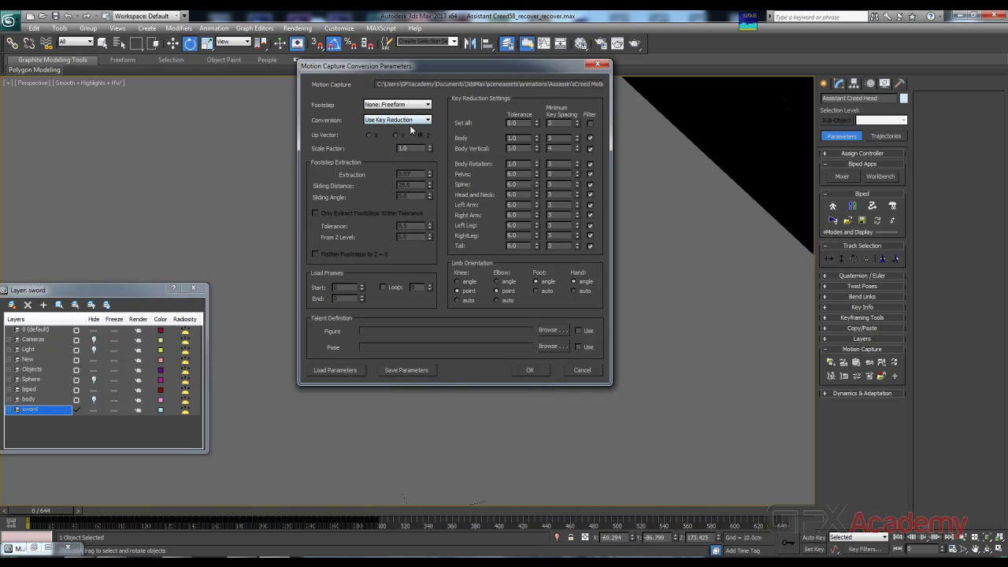
pyautogui.click(549, 124)
pyautogui.write('5')
pyautogui.click(522, 370)
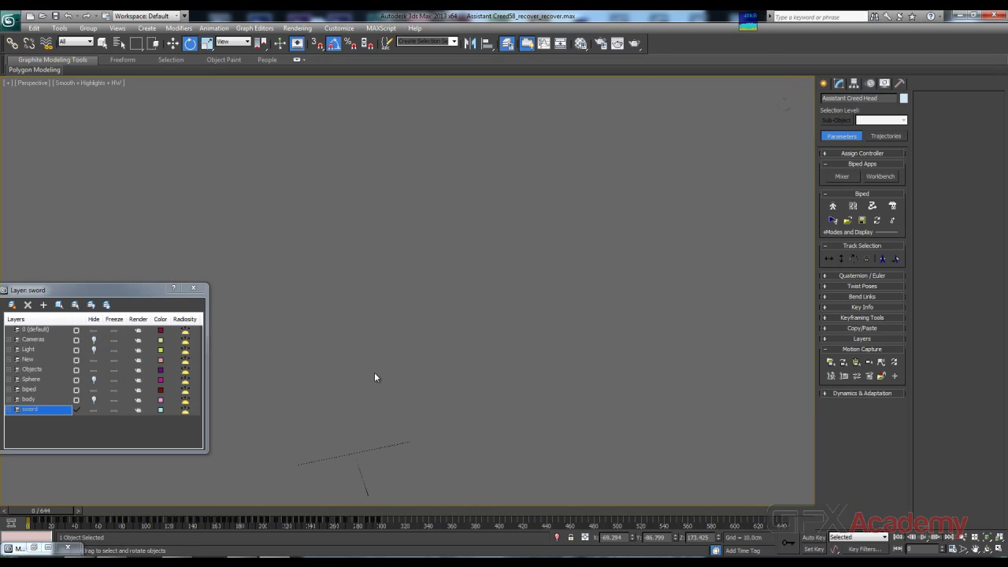
# Step: Scrub the animation to frame 65 and examine the biped's loaded motion within the scene
pyautogui.press('z')
pyautogui.moveTo(412, 400); pyautogui.dragTo(446, 265, button='middle')
pyautogui.scroll(-6, 446, 265)
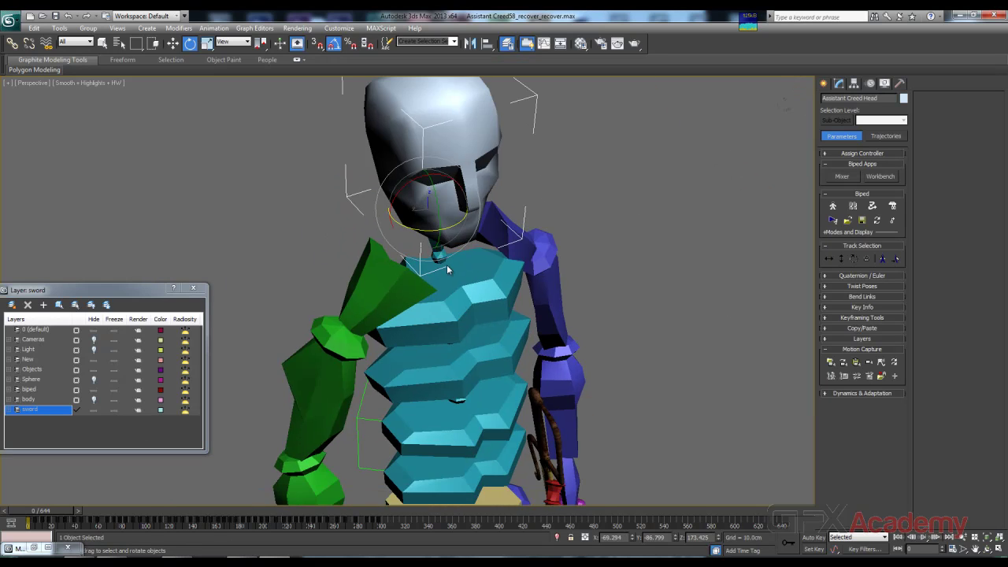
pyautogui.scroll(-2, 441, 286)
pyautogui.moveTo(458, 427); pyautogui.dragTo(299, 347, button='middle')
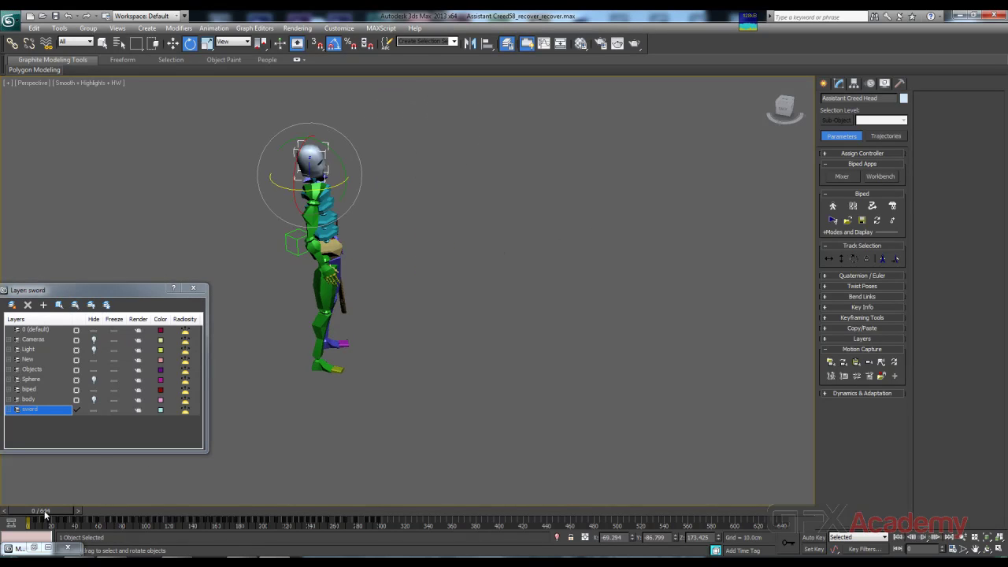
pyautogui.moveTo(47, 512); pyautogui.dragTo(121, 513)
pyautogui.press('e')
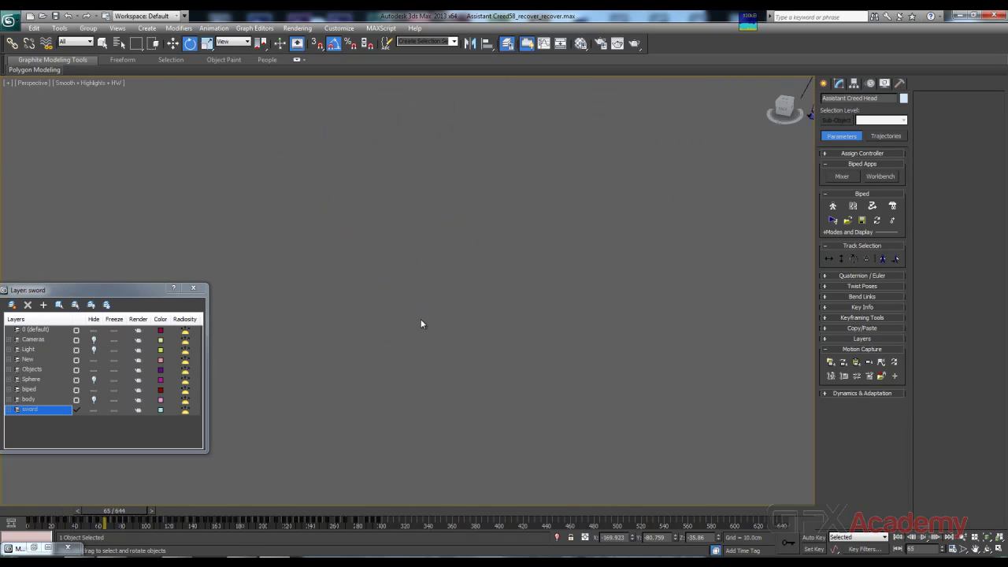
pyautogui.scroll(-5, 421, 319)
pyautogui.moveTo(576, 229); pyautogui.dragTo(429, 317, button='middle')
# Step: Show the body layer, hide the biped layer, and select the Assistant Creed character mesh for inspection
pyautogui.click(29, 399)
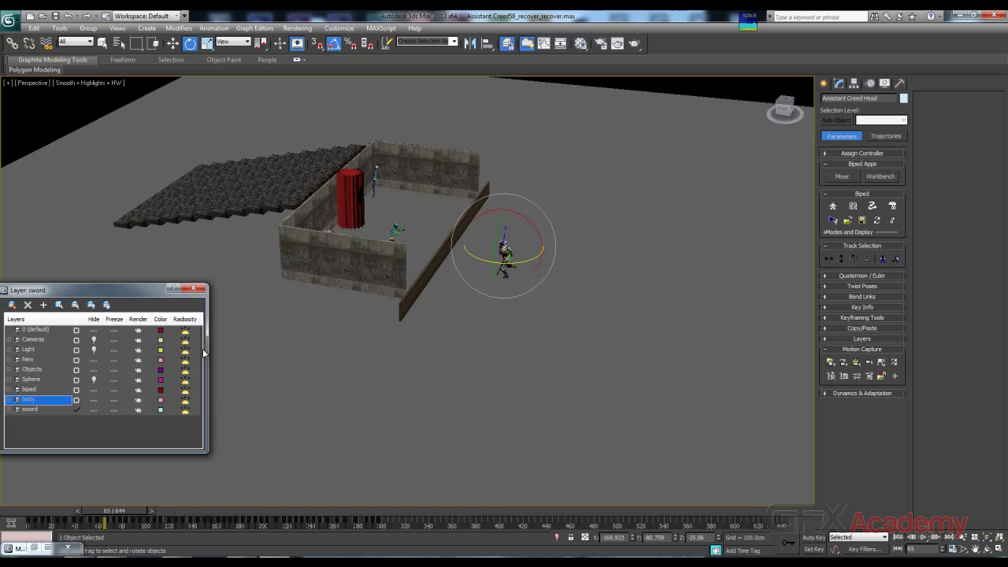
pyautogui.click(94, 389)
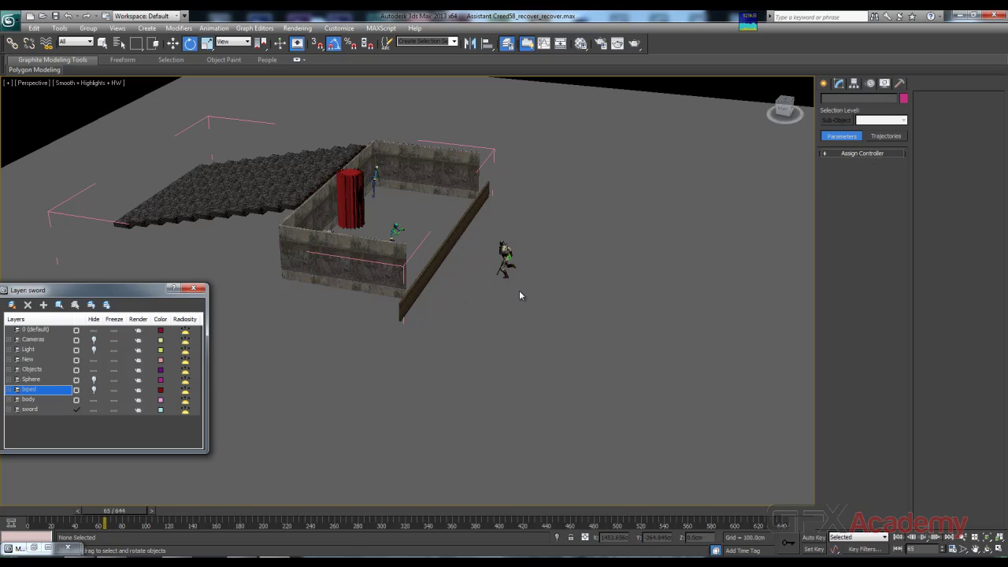
pyautogui.scroll(3, 523, 285)
pyautogui.scroll(4, 523, 291)
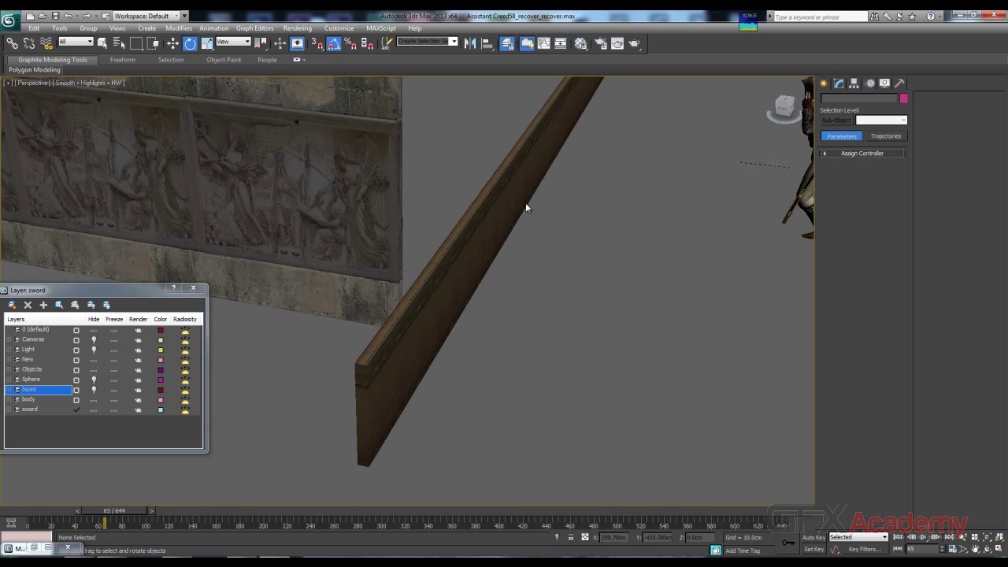
pyautogui.click(786, 166)
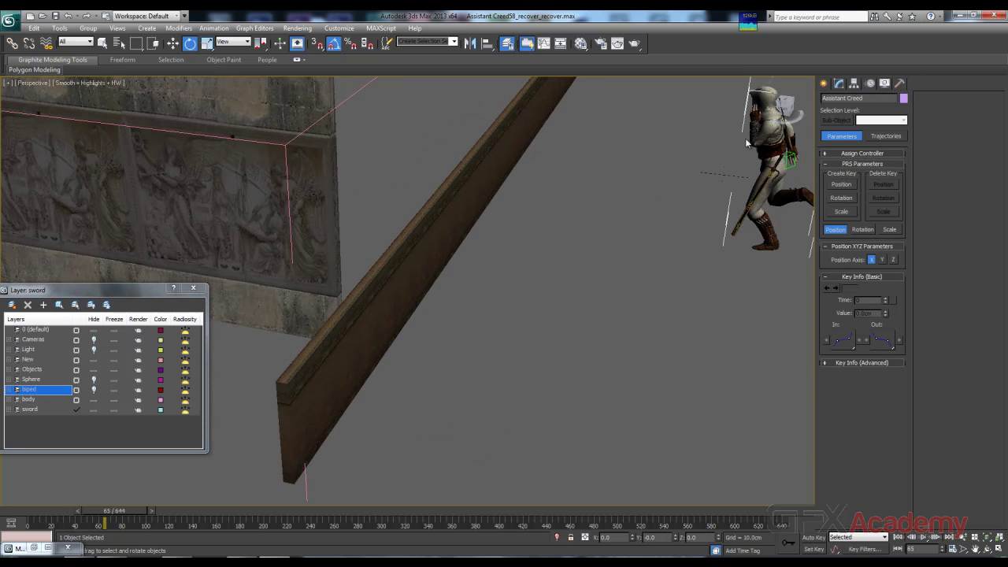
pyautogui.press('z')
pyautogui.scroll(-3, 484, 216)
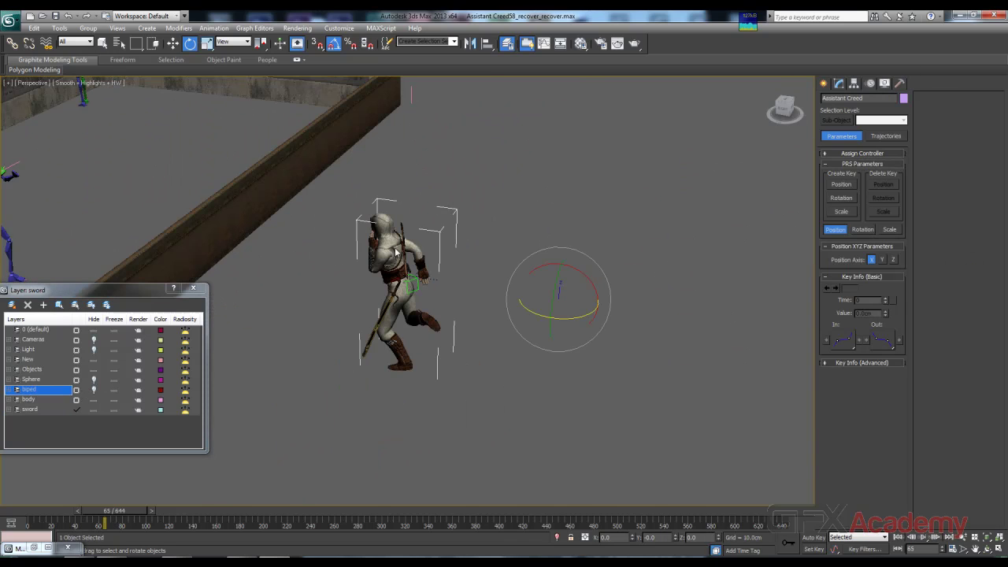
# Step: Scrub through frames 23 and 43 and back to the start to examine the character's running motion
pyautogui.moveTo(153, 510); pyautogui.dragTo(72, 512)
pyautogui.press('e')
pyautogui.moveTo(384, 394); pyautogui.dragTo(356, 348, button='middle')
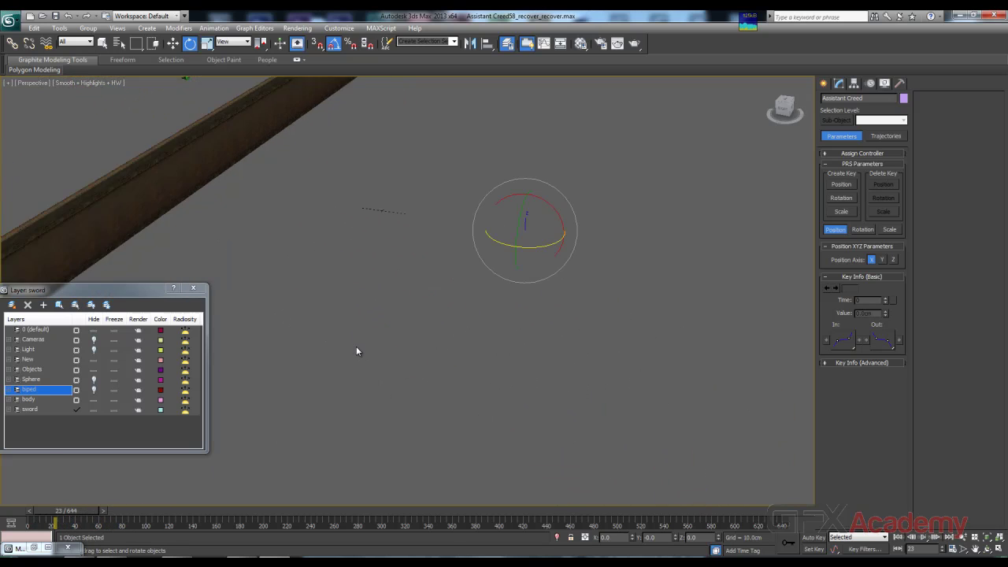
pyautogui.scroll(-4, 356, 348)
pyautogui.keyDown('alt'); pyautogui.moveTo(240, 408); pyautogui.dragTo(292, 390, button='middle'); pyautogui.keyUp('alt')
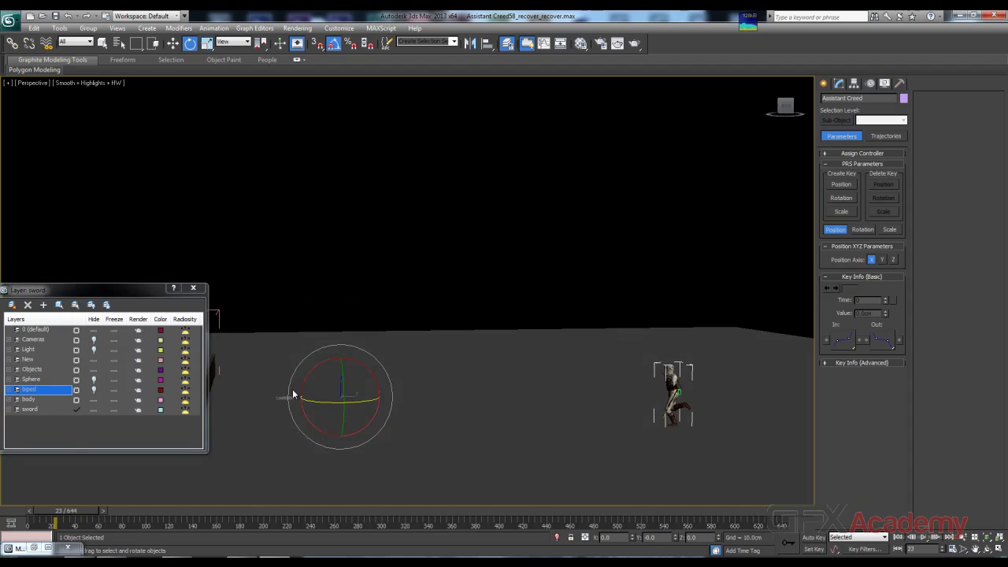
pyautogui.moveTo(470, 436); pyautogui.dragTo(416, 320, button='middle')
pyautogui.moveTo(59, 513); pyautogui.dragTo(93, 513)
pyautogui.press('e')
pyautogui.click(220, 360)
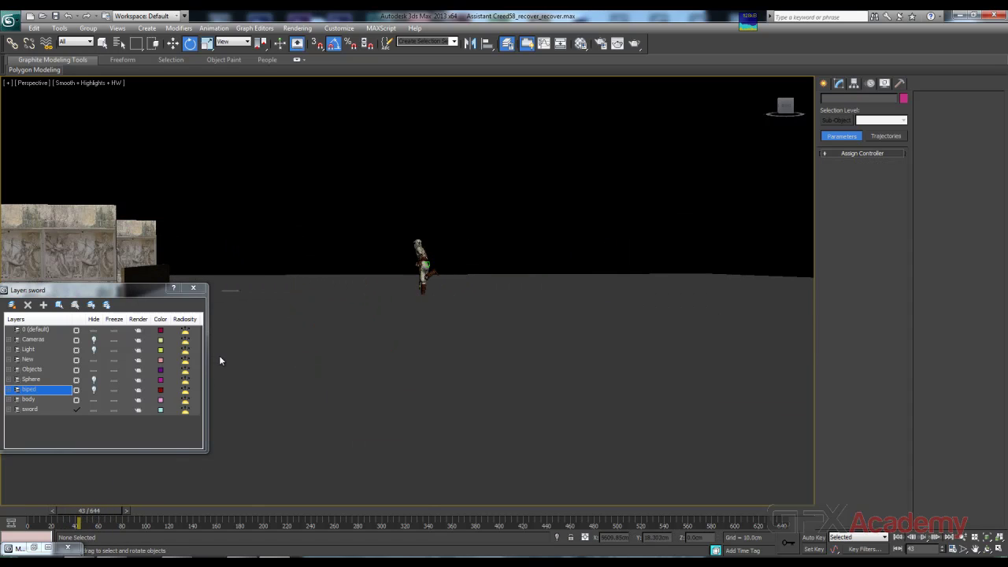
pyautogui.moveTo(88, 512); pyautogui.dragTo(47, 512)
# Step: Undo the body and biped layer visibility changes and the motion capture load
pyautogui.hotkey('ctrl', 'z')
pyautogui.hotkey('ctrl', 'z')
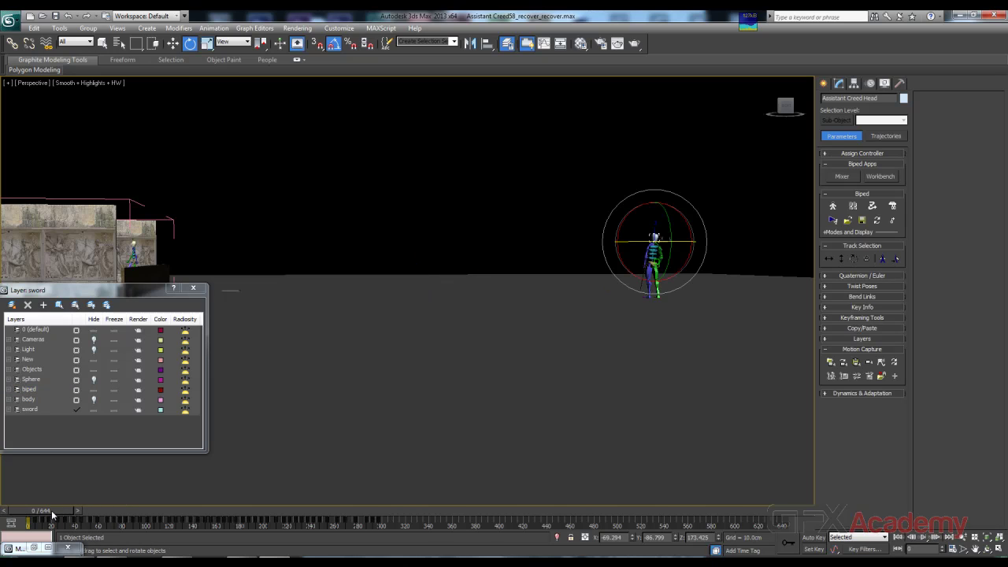
pyautogui.hotkey('ctrl', 'z')
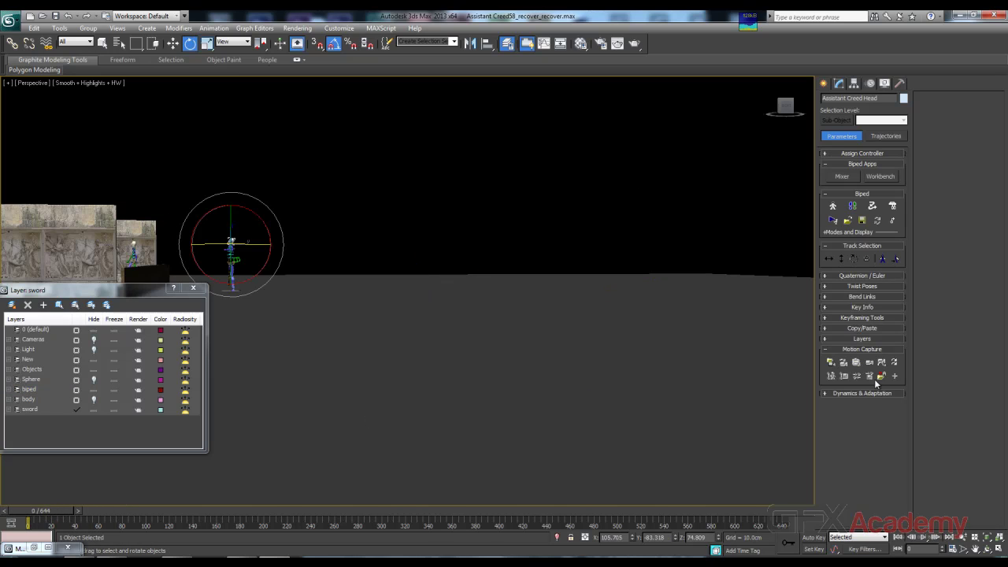
# Step: Load Assassin'sCreed Motion.bip with Use Key Reduction and a minimum key spacing of 3 for all tracks
pyautogui.click(830, 364)
pyautogui.click(78, 74)
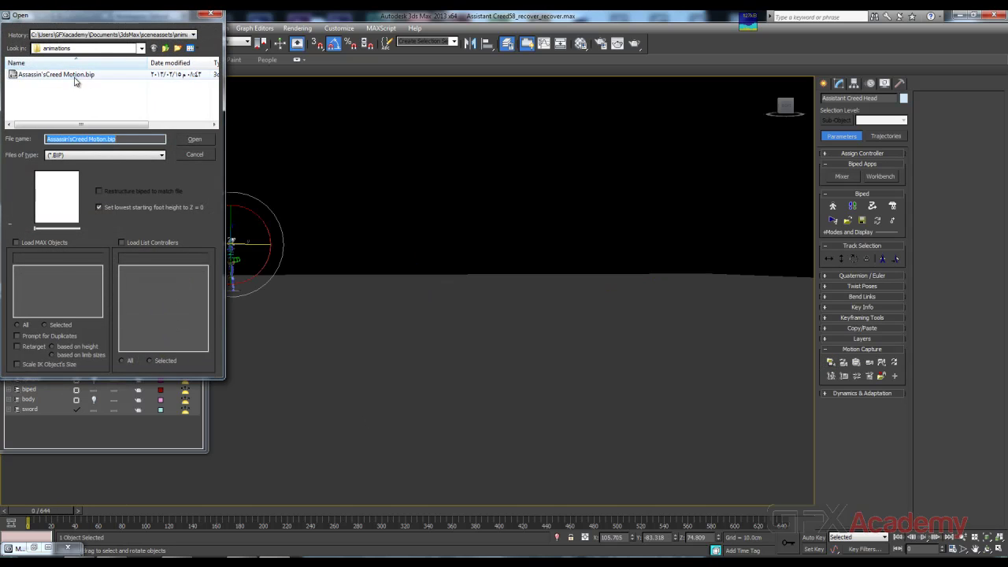
pyautogui.click(189, 140)
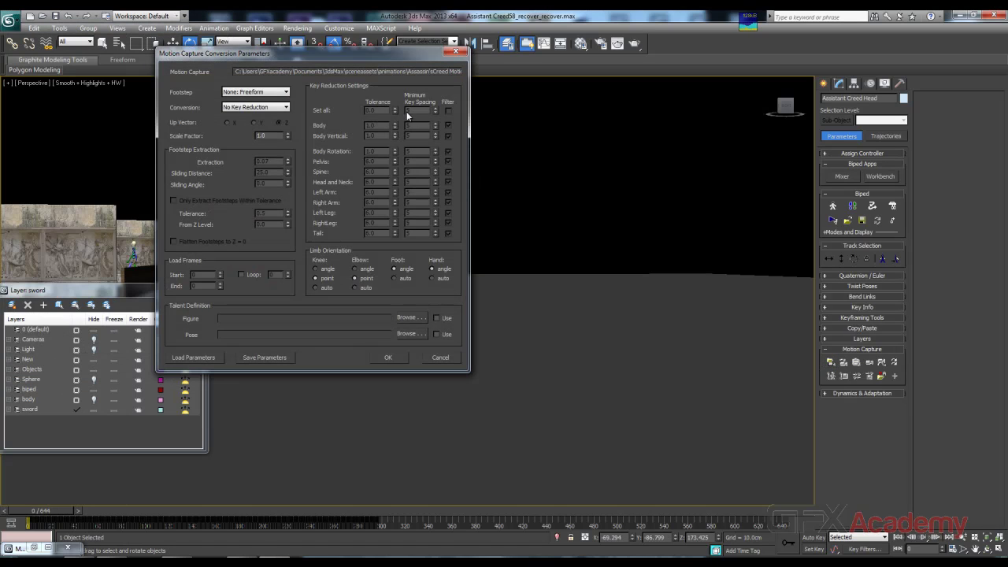
pyautogui.click(255, 108)
pyautogui.click(259, 123)
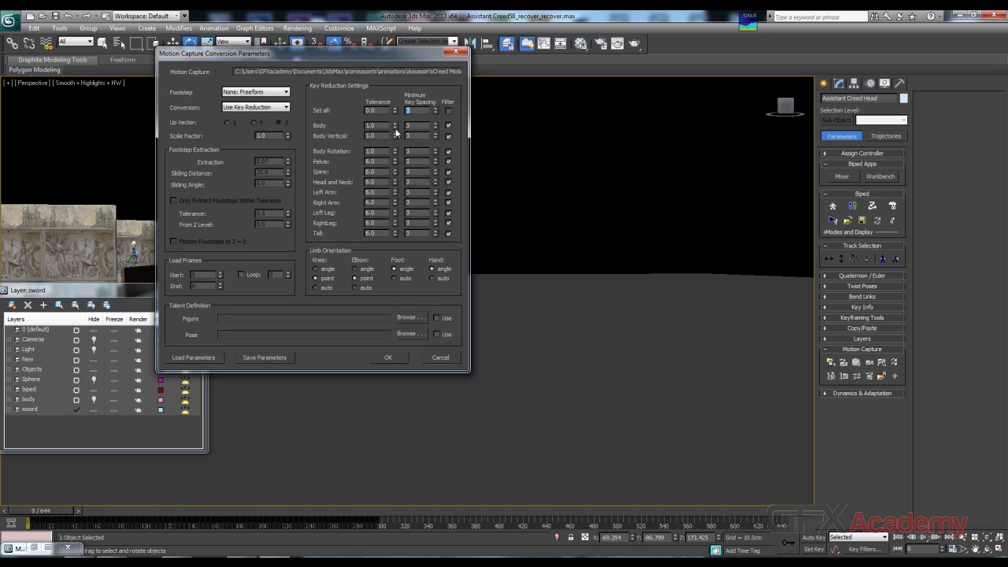
pyautogui.click(403, 356)
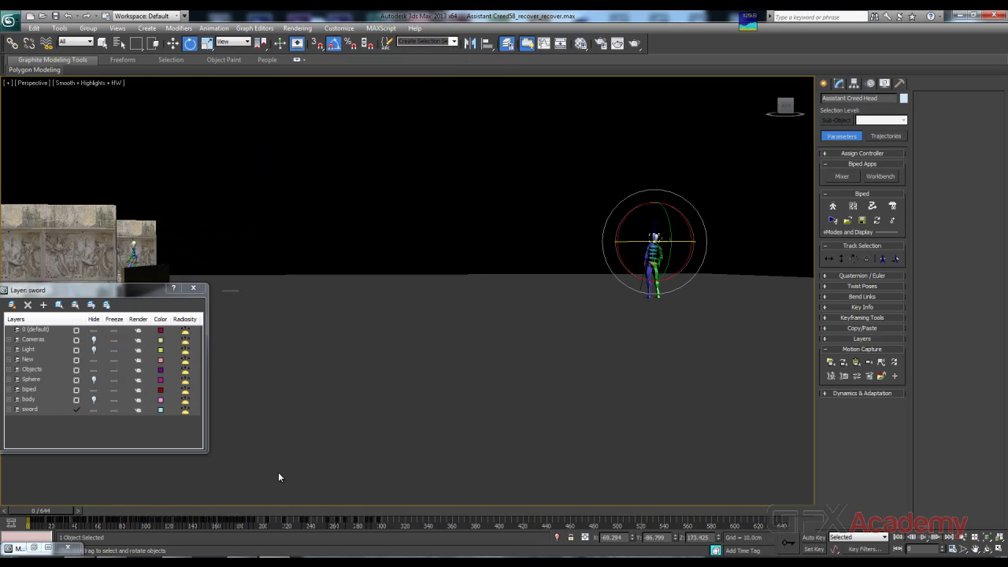
# Step: Hide the biped layer, show the body layer, and select the Assistant Creed character at frame 56 for close inspection
pyautogui.click(94, 389)
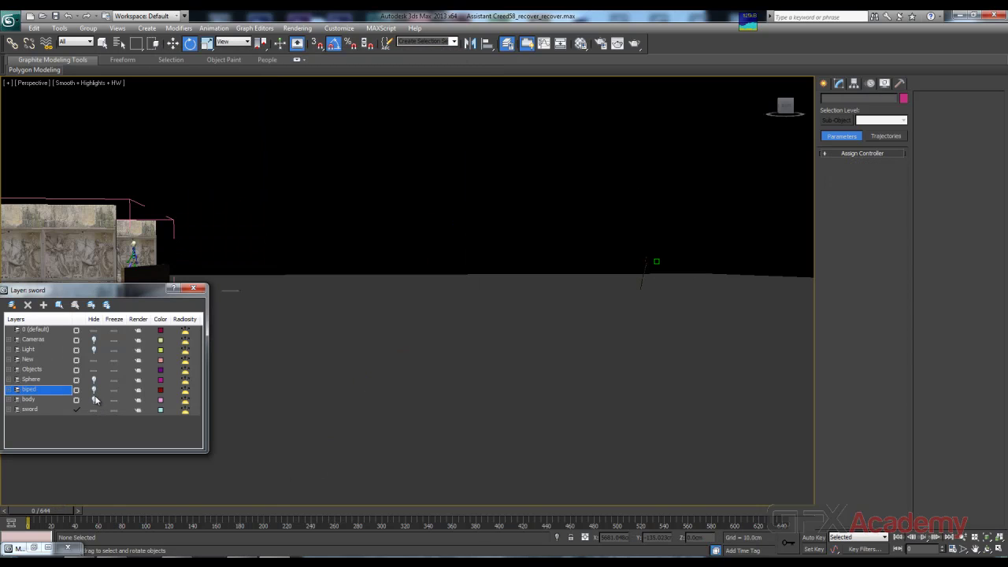
pyautogui.click(93, 399)
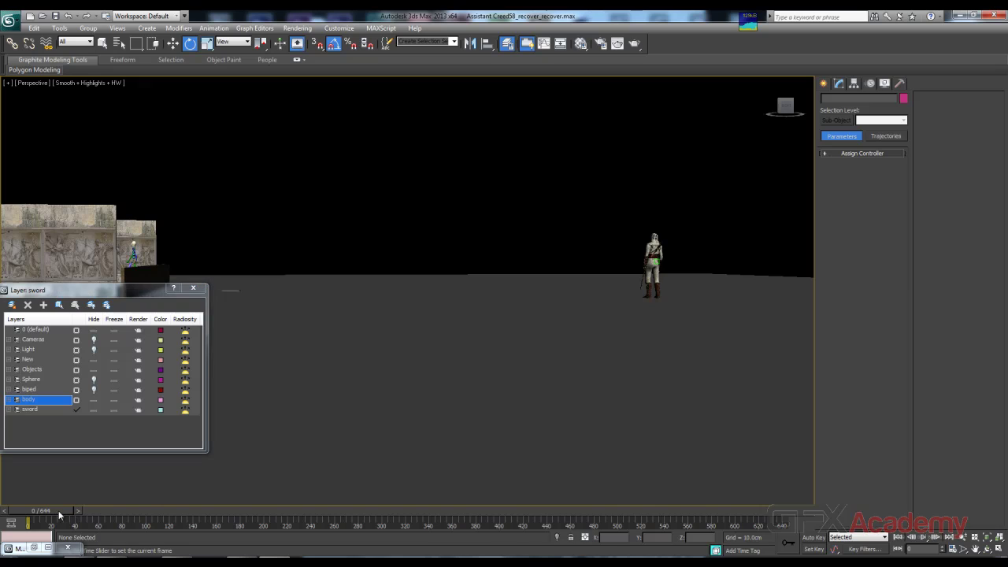
pyautogui.moveTo(58, 510); pyautogui.dragTo(124, 513)
pyautogui.press('e')
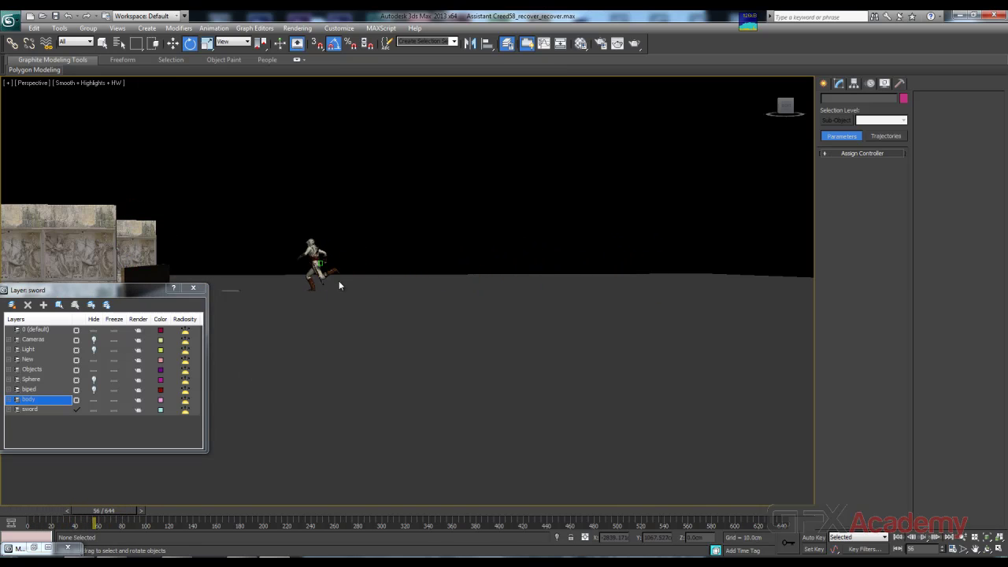
pyautogui.click(315, 249)
pyautogui.press('z')
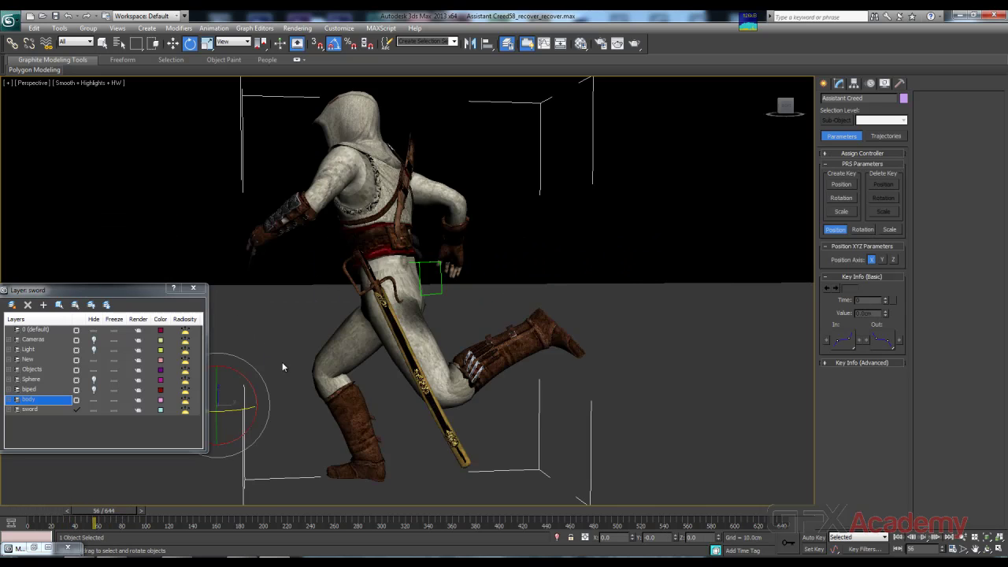
# Step: Scrub from the running pose to frame 144 and examine the character beside the other biped near the low wall
pyautogui.scroll(-6, 373, 294)
pyautogui.keyDown('alt'); pyautogui.moveTo(373, 293); pyautogui.dragTo(321, 341, button='middle'); pyautogui.keyUp('alt')
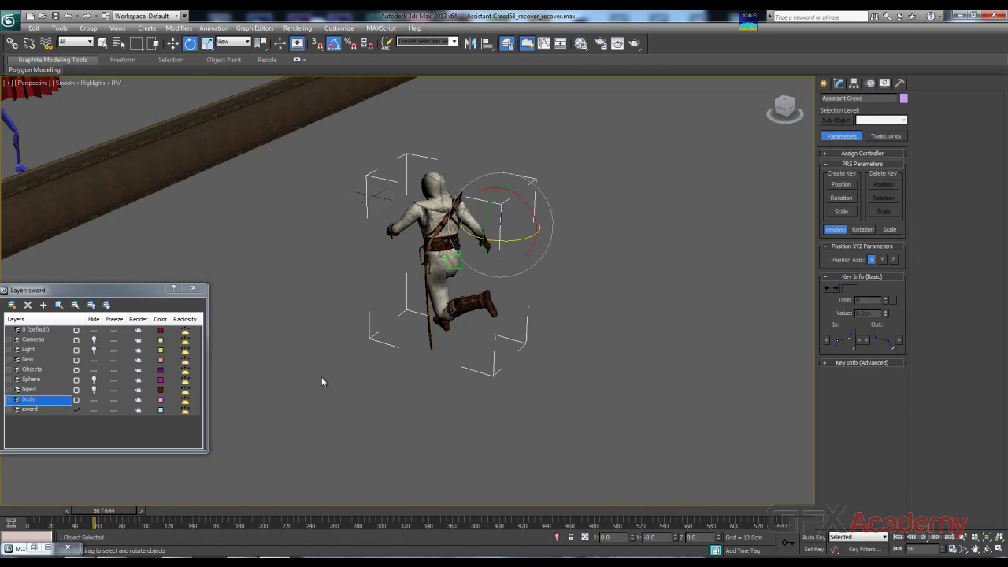
pyautogui.moveTo(322, 381); pyautogui.dragTo(417, 431, button='middle')
pyautogui.moveTo(99, 512); pyautogui.dragTo(220, 517)
pyautogui.press('e')
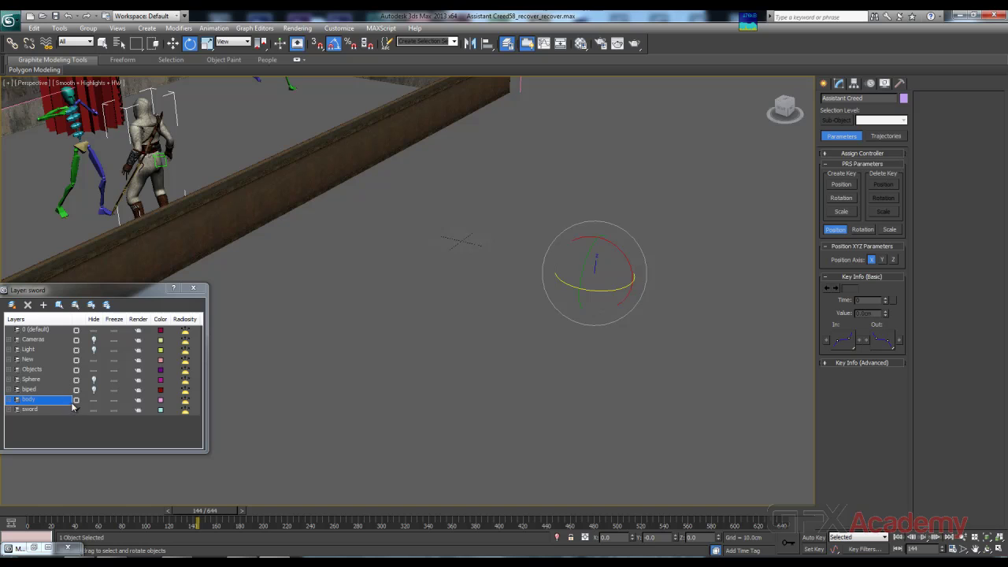
pyautogui.moveTo(112, 223); pyautogui.dragTo(423, 295, button='middle')
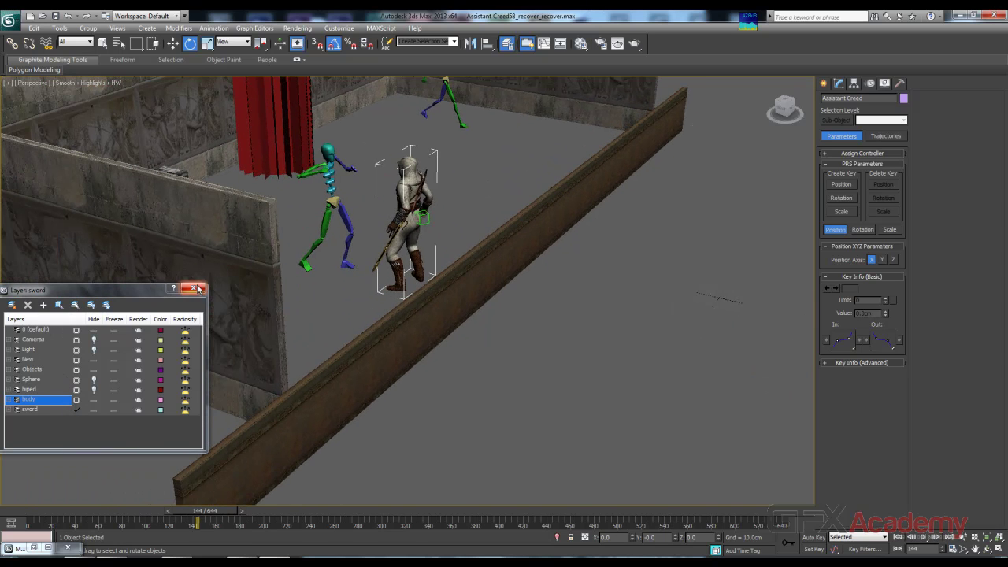
pyautogui.keyDown('alt'); pyautogui.moveTo(216, 281); pyautogui.dragTo(398, 381, button='middle'); pyautogui.keyUp('alt')
# Step: Show the biped layer and inspect the Assistant Creed rig with its right finger bone selected at frame 175
pyautogui.click(94, 390)
pyautogui.scroll(4, 399, 381)
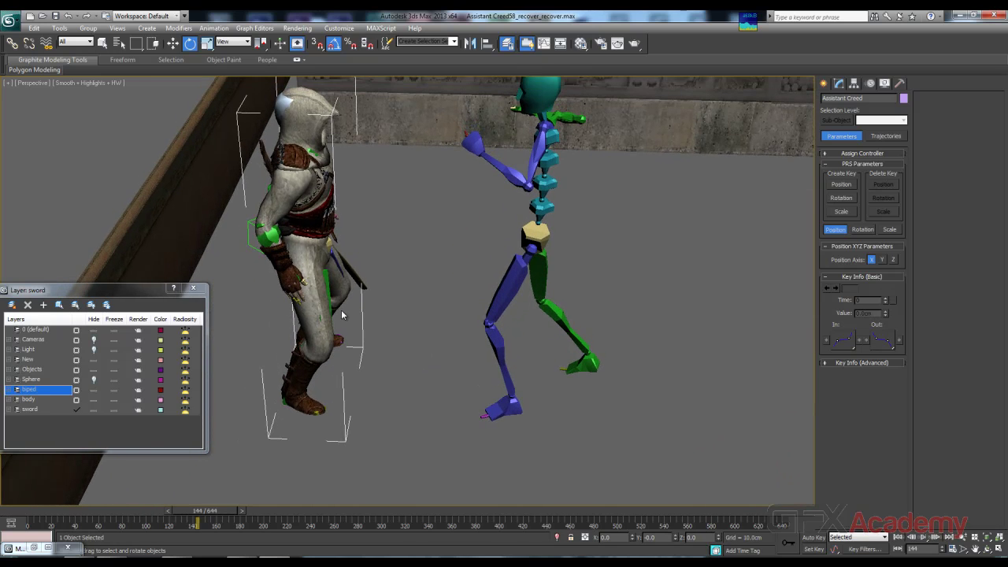
pyautogui.click(300, 281)
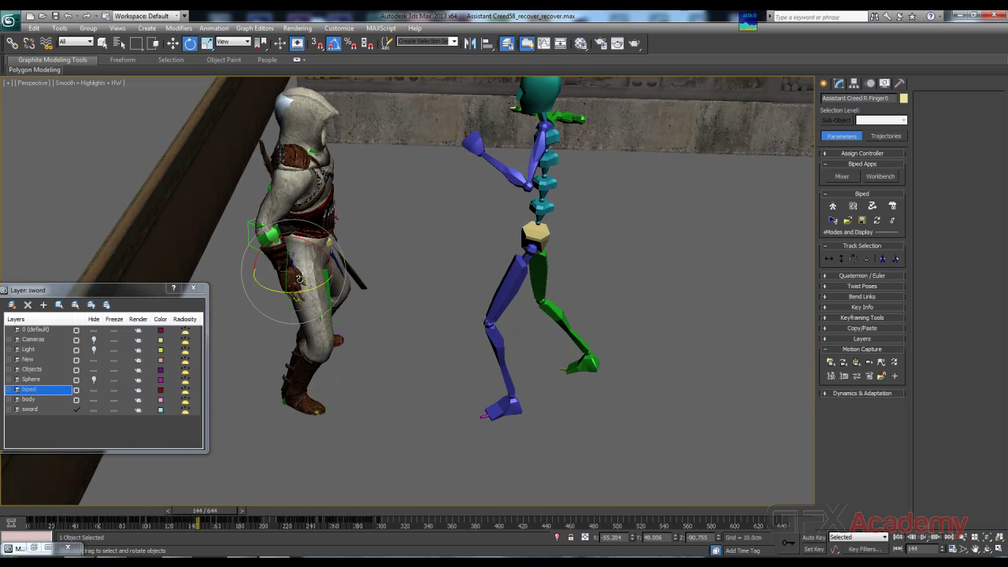
pyautogui.keyDown('alt'); pyautogui.moveTo(387, 367); pyautogui.dragTo(252, 347, button='middle'); pyautogui.keyUp('alt')
pyautogui.moveTo(211, 518); pyautogui.dragTo(247, 515)
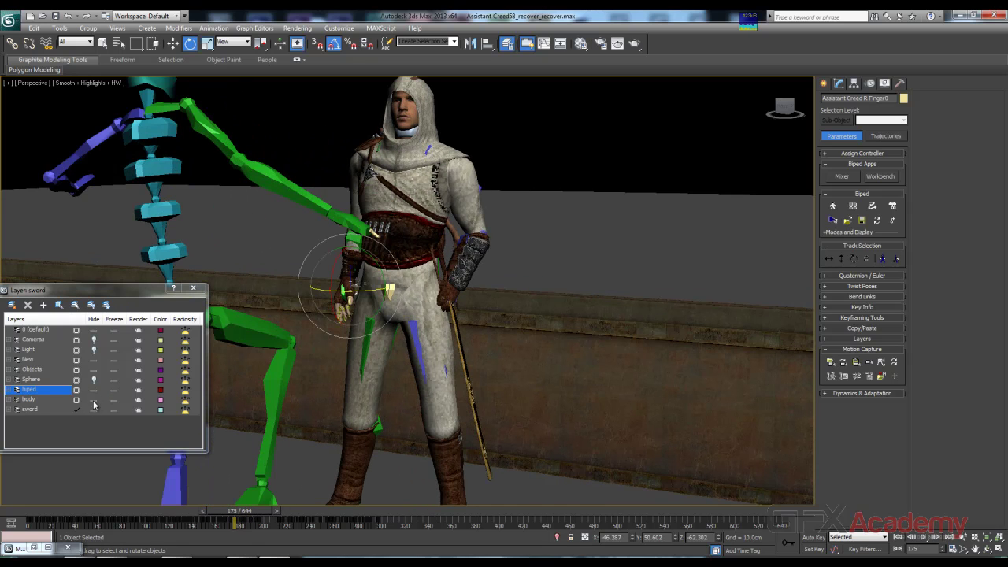
# Step: Hide the body layer and the Wall object behind the bipeds
pyautogui.click(94, 399)
pyautogui.keyDown('alt'); pyautogui.moveTo(406, 291); pyautogui.dragTo(393, 308, button='middle'); pyautogui.keyUp('alt')
pyautogui.click(521, 311)
pyautogui.rightClick(521, 311)
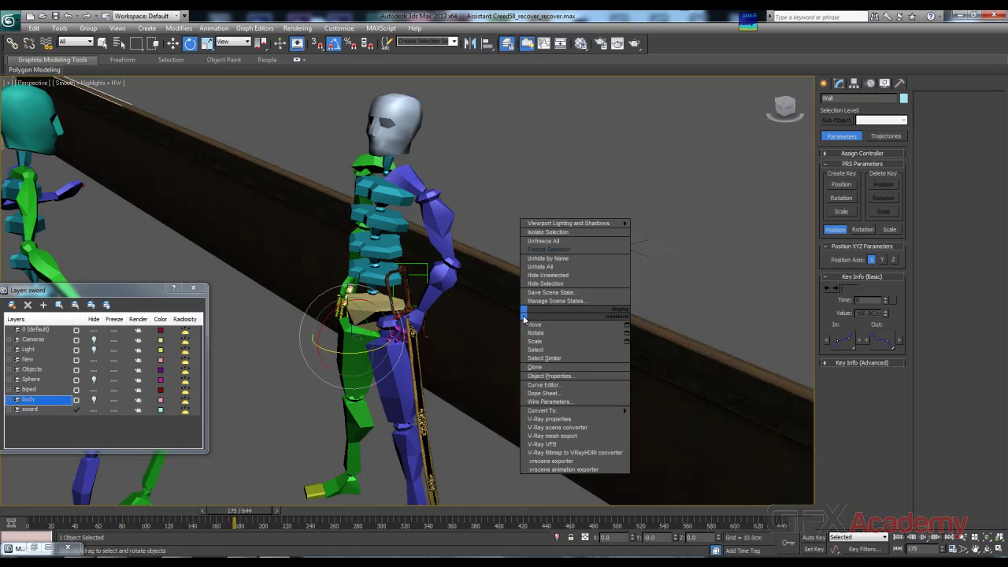
pyautogui.click(552, 283)
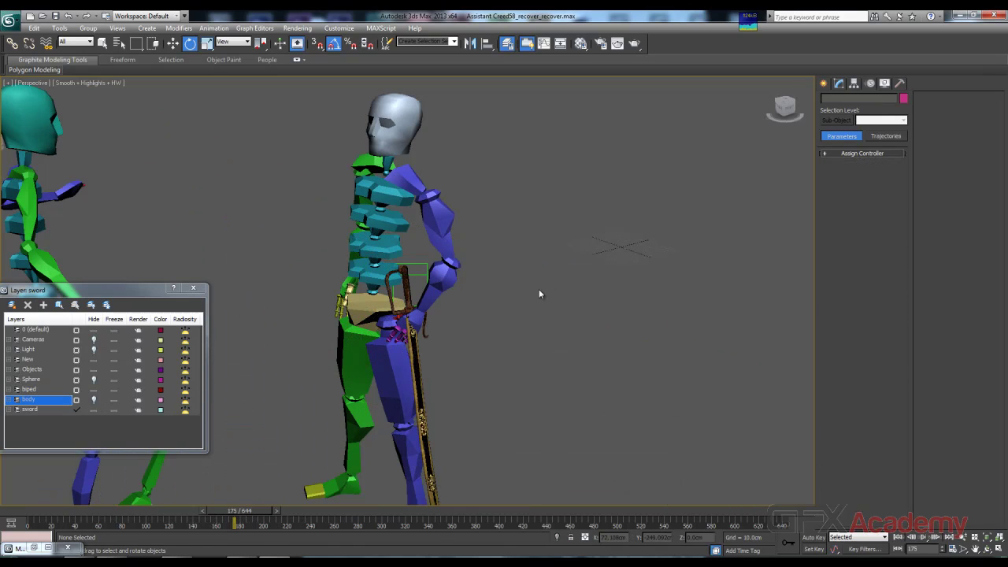
# Step: Hide the sword object at the Assistant Creed biped's hip
pyautogui.click(408, 291)
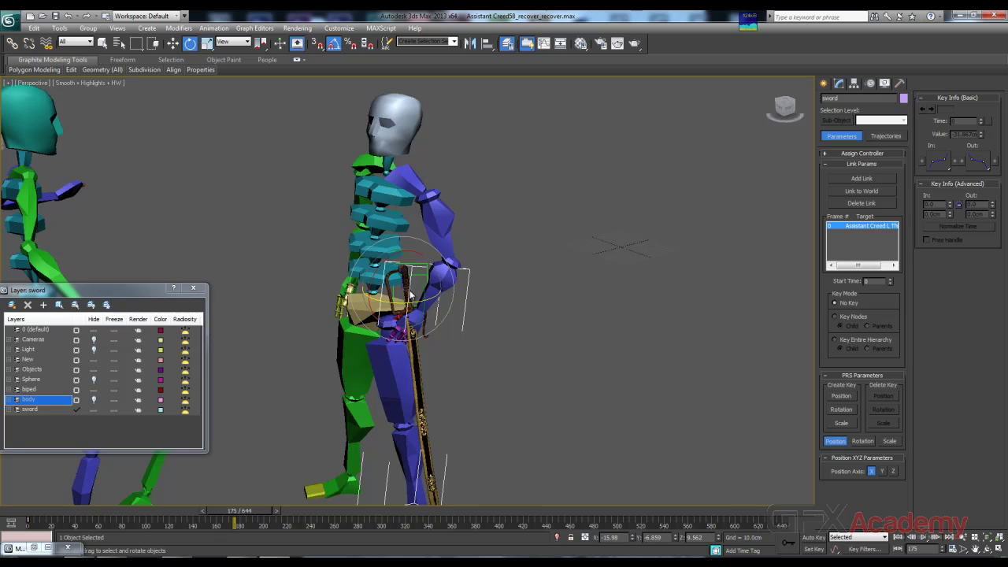
pyautogui.rightClick(408, 293)
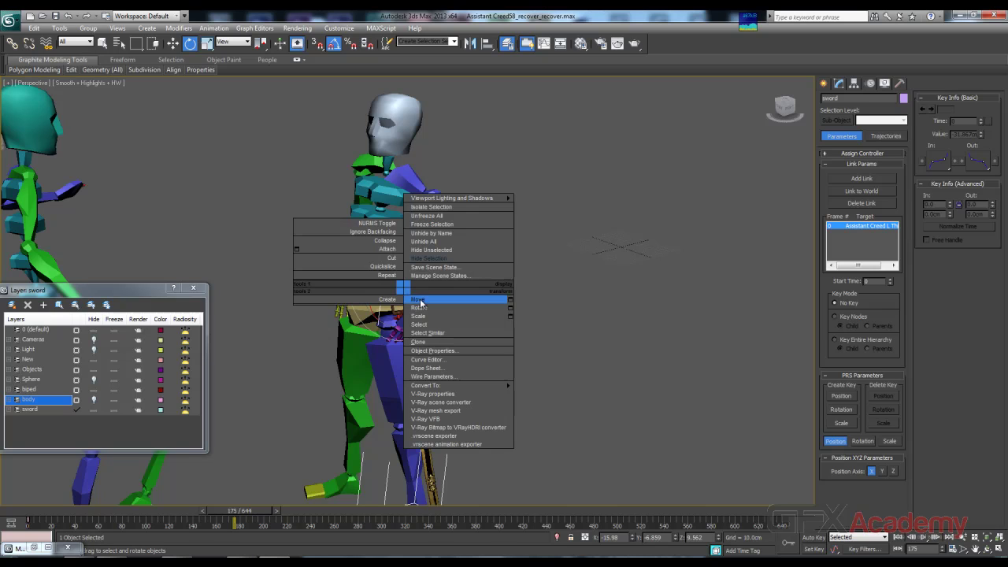
pyautogui.click(429, 258)
# Step: Select the Assistant Creed head bone and examine both bipeds' fighting poses from several sides at frame 191
pyautogui.keyDown('alt'); pyautogui.moveTo(446, 260); pyautogui.dragTo(423, 217, button='middle'); pyautogui.keyUp('alt')
pyautogui.click(480, 106)
pyautogui.moveTo(243, 512)
pyautogui.mouseDown()
pyautogui.moveTo(220, 512)
pyautogui.moveTo(263, 511)
pyautogui.mouseUp()
pyautogui.press('e')
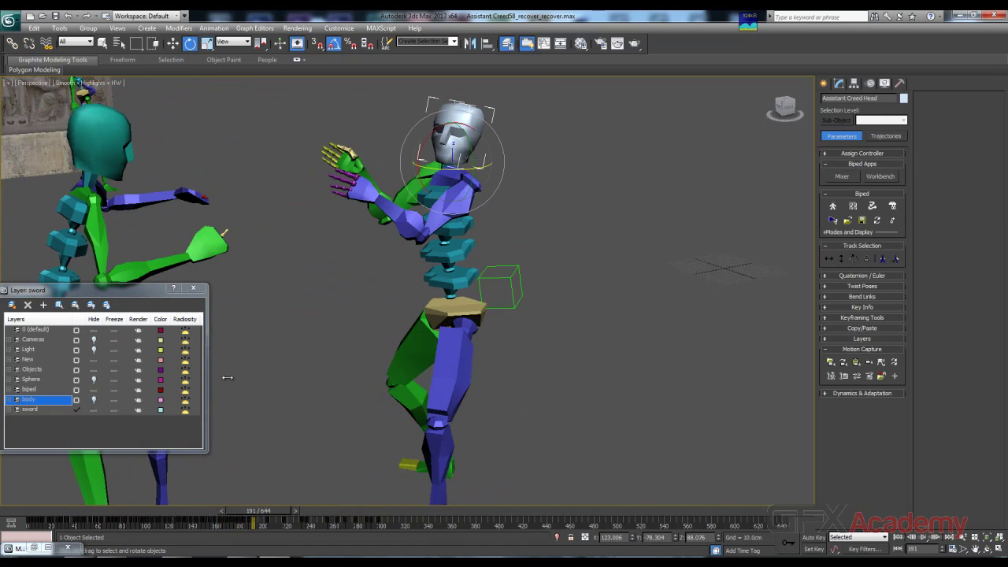
pyautogui.keyDown('alt'); pyautogui.moveTo(284, 372); pyautogui.dragTo(344, 367, button='middle'); pyautogui.keyUp('alt')
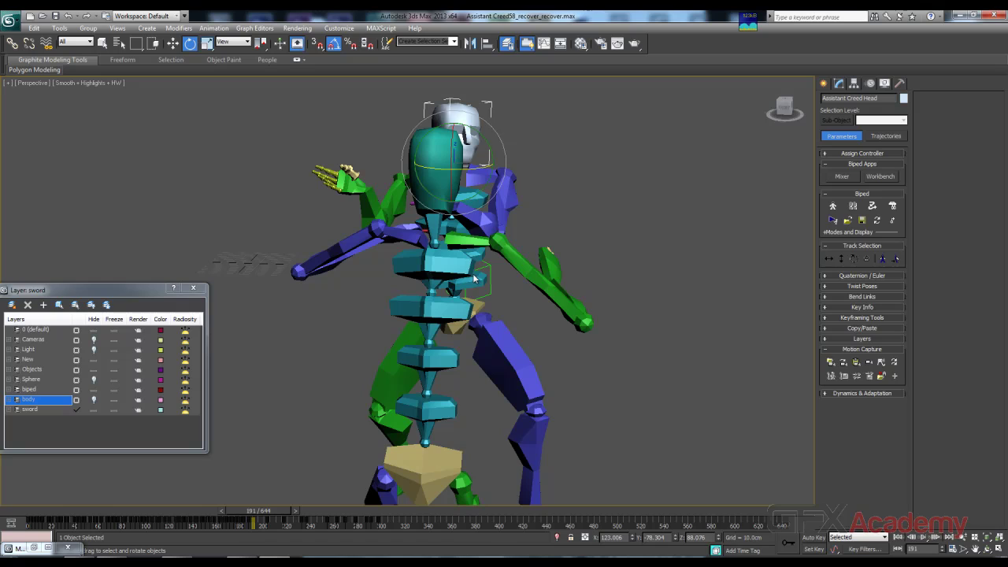
pyautogui.keyDown('alt'); pyautogui.moveTo(580, 304); pyautogui.dragTo(458, 302, button='middle'); pyautogui.keyUp('alt')
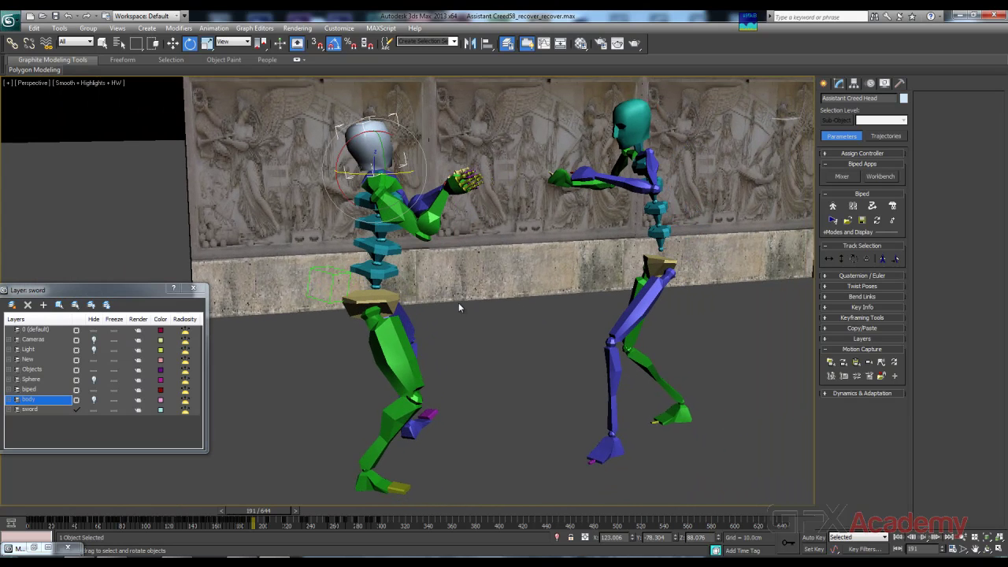